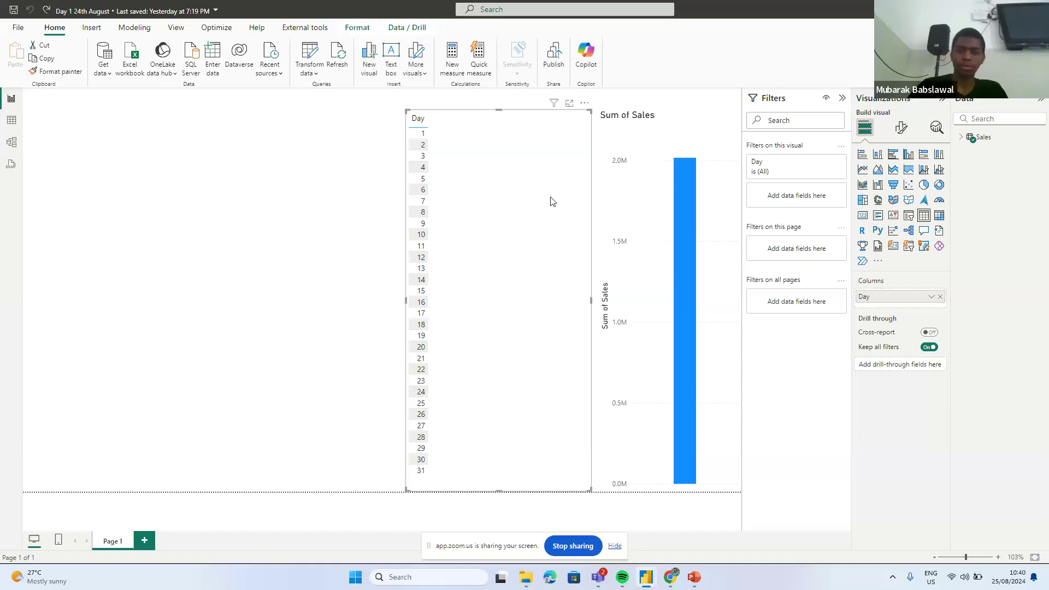
- Delete the Day table and the Sum of Sales column chart from the report page
key(Delete)
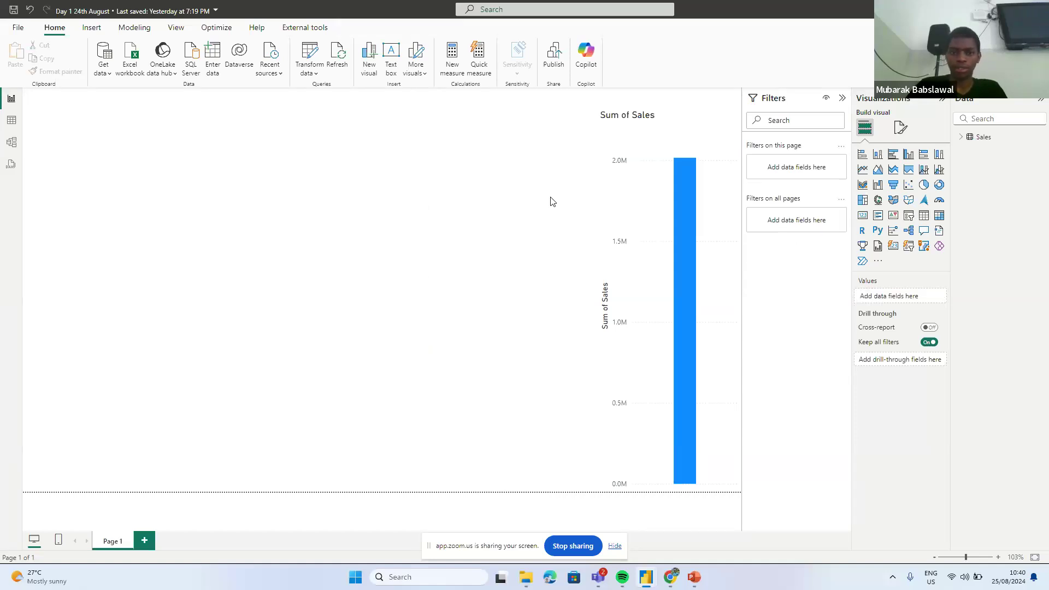
click(659, 137)
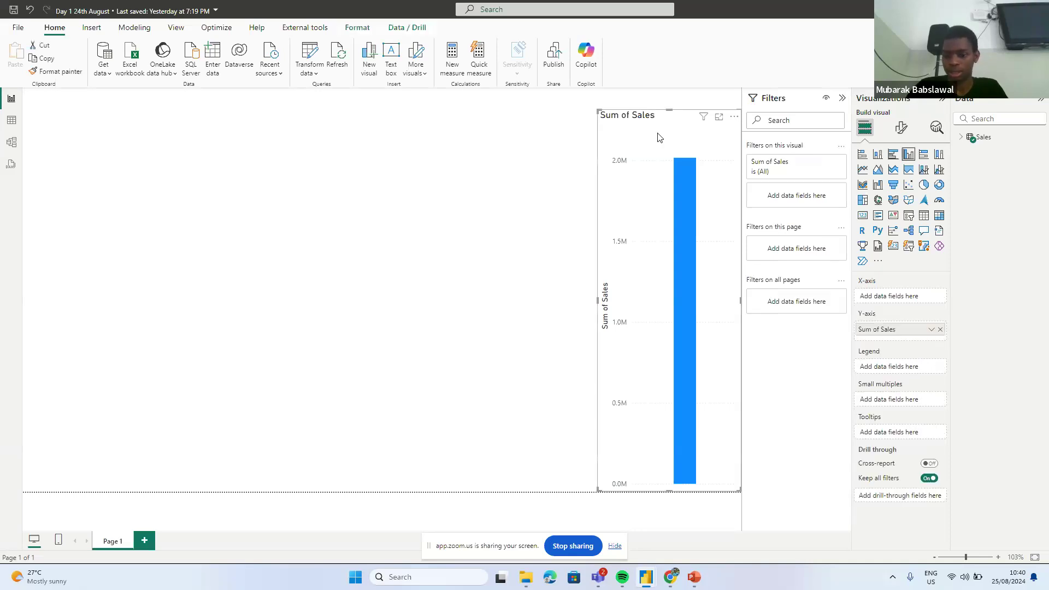
key(Delete)
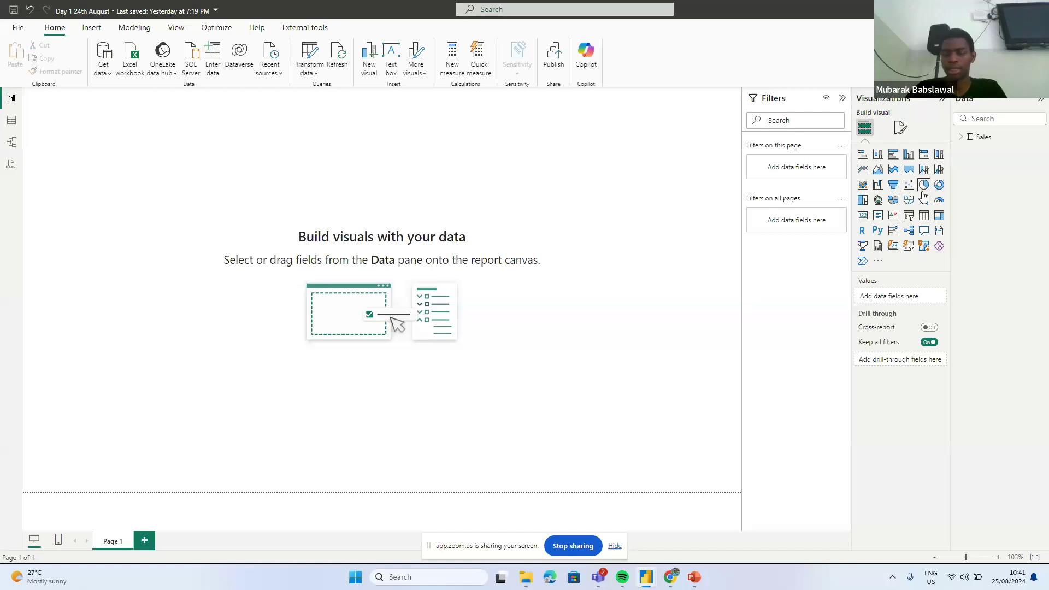
- Build an enlarged stacked bar chart with Category on the Y-axis and Sales on the X-axis
click(863, 155)
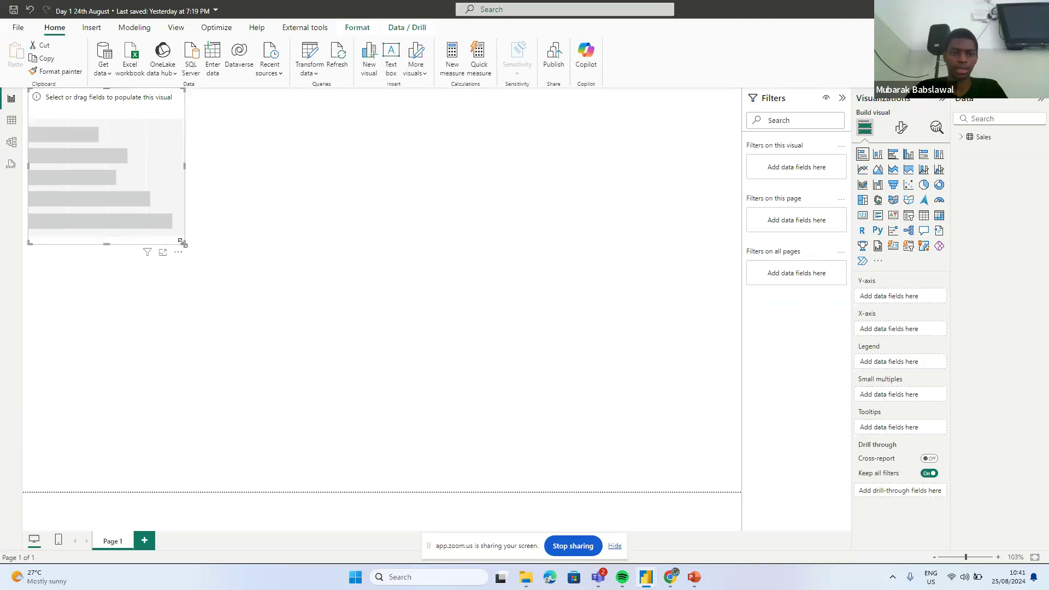
drag(182, 242, 442, 357)
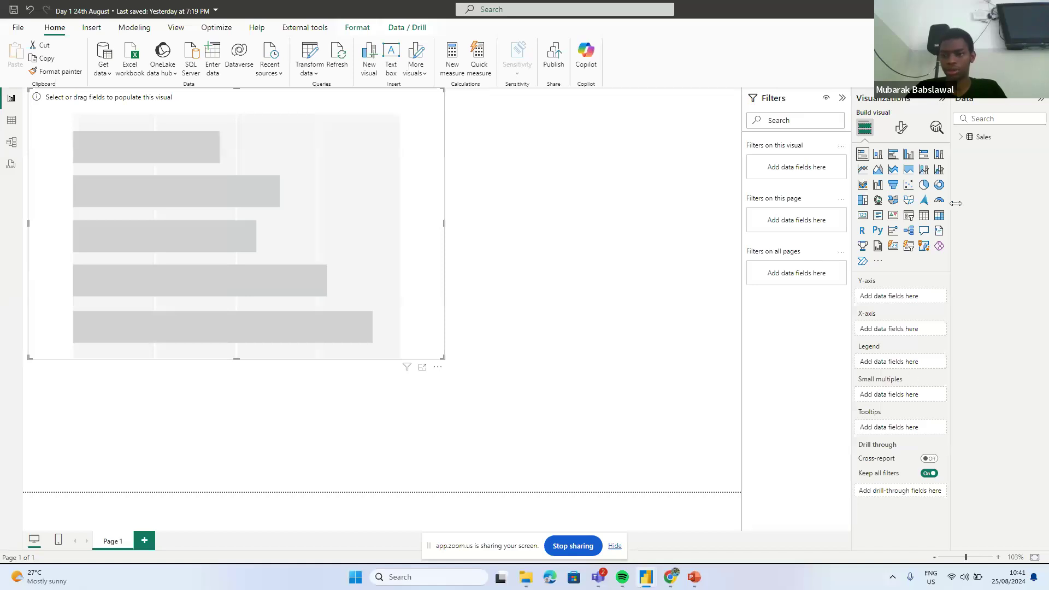
click(960, 138)
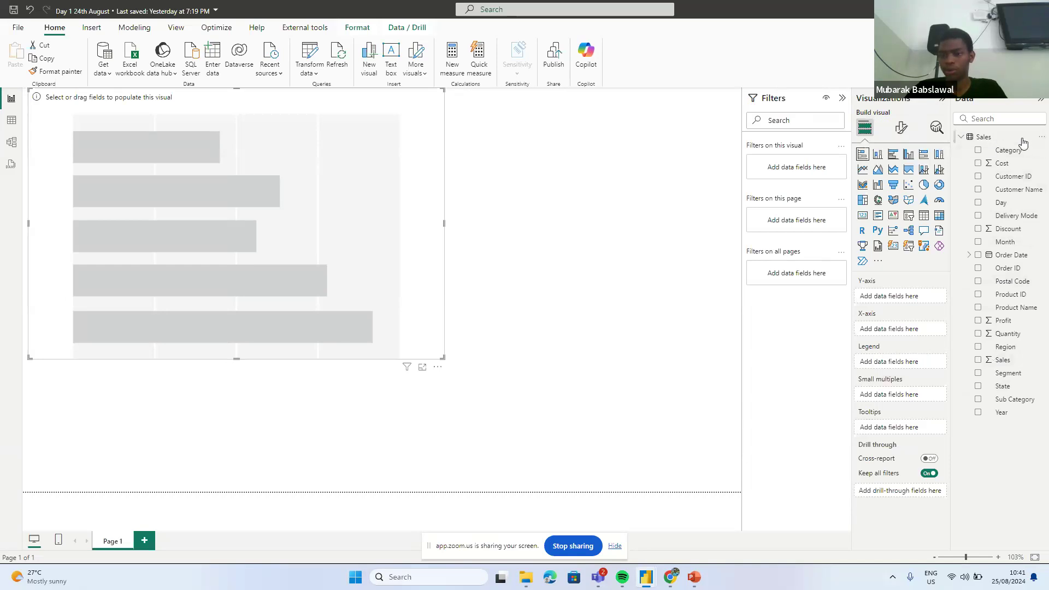
click(979, 151)
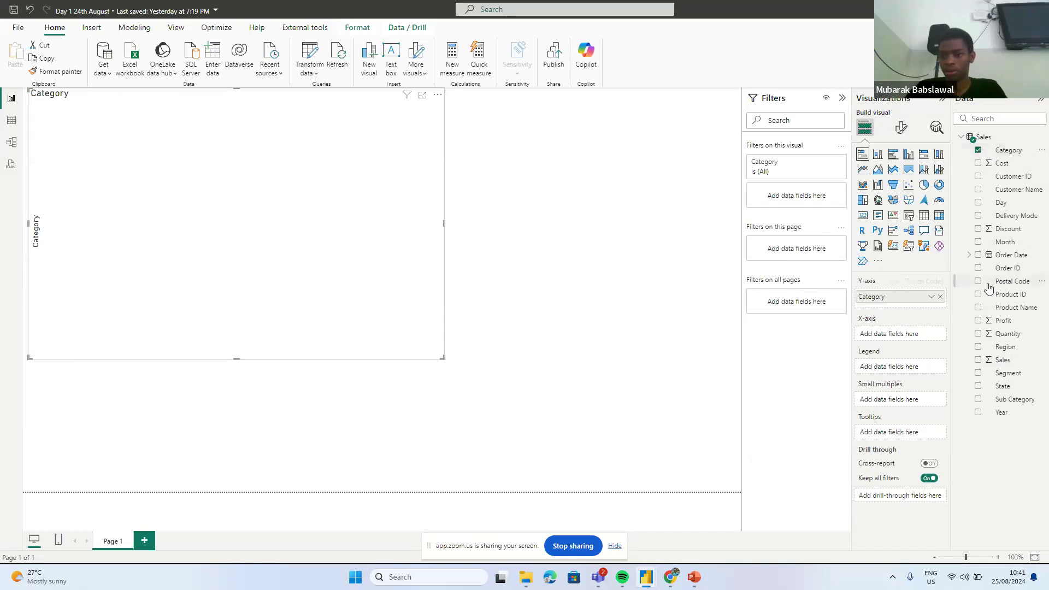
click(978, 360)
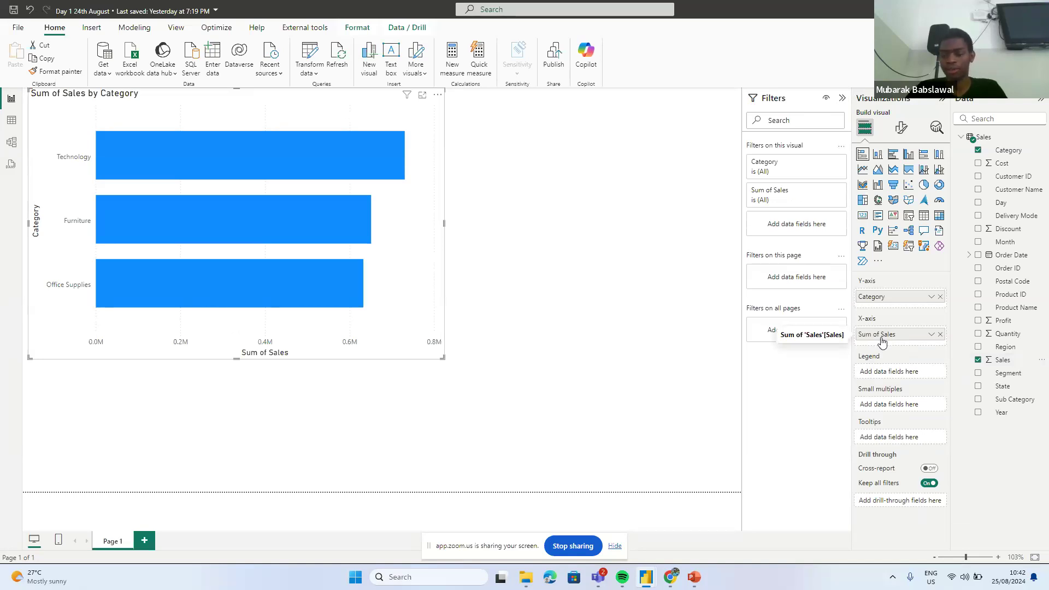
- Try the Average, Minimum and Maximum aggregations for Sales on the X-axis and return it to Sum
click(932, 336)
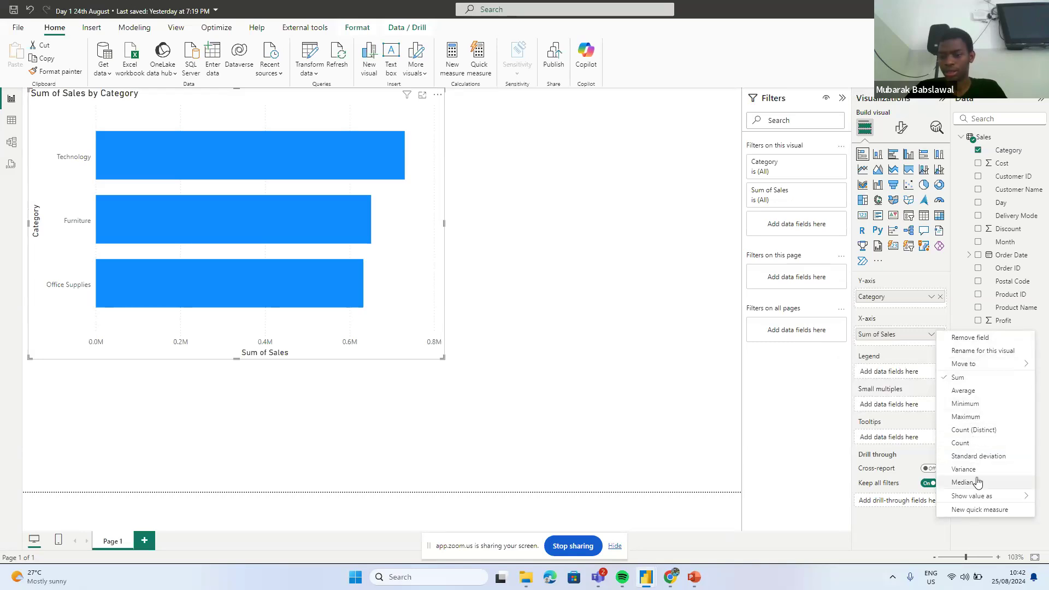
click(972, 391)
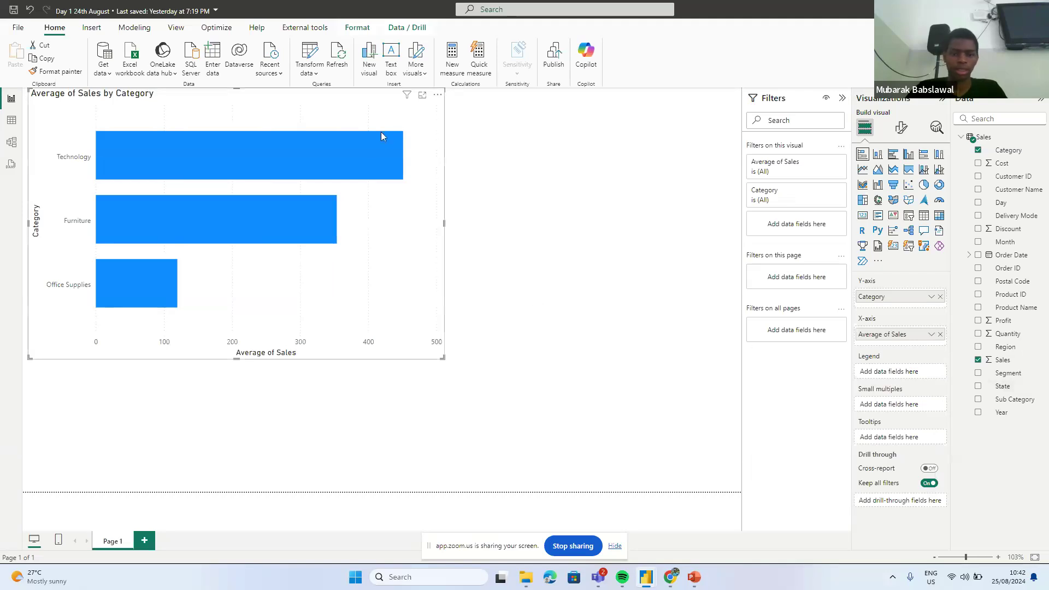
mouse_move(374, 145)
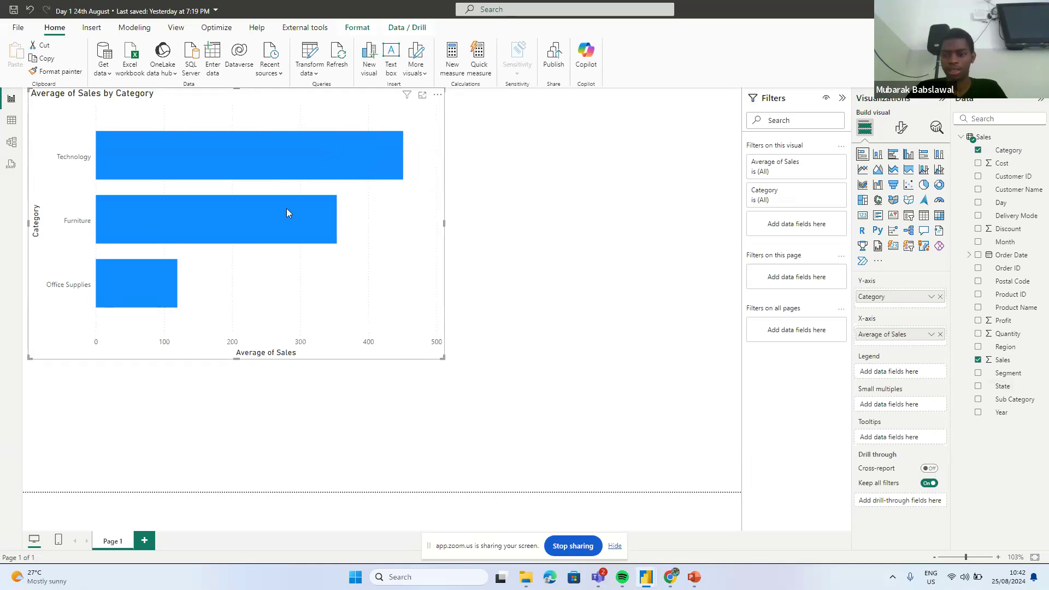
click(932, 334)
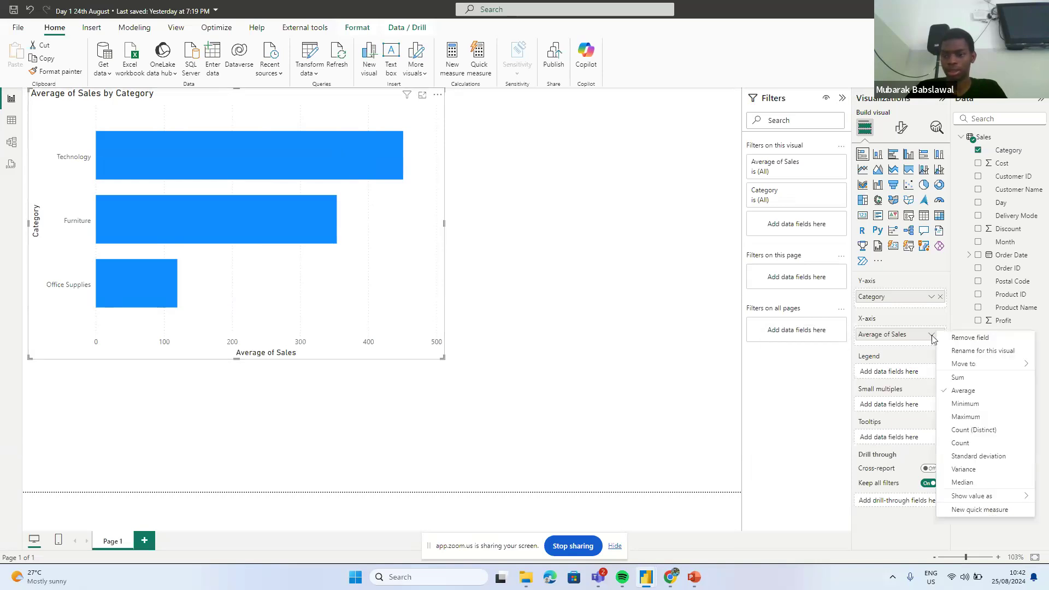
click(957, 405)
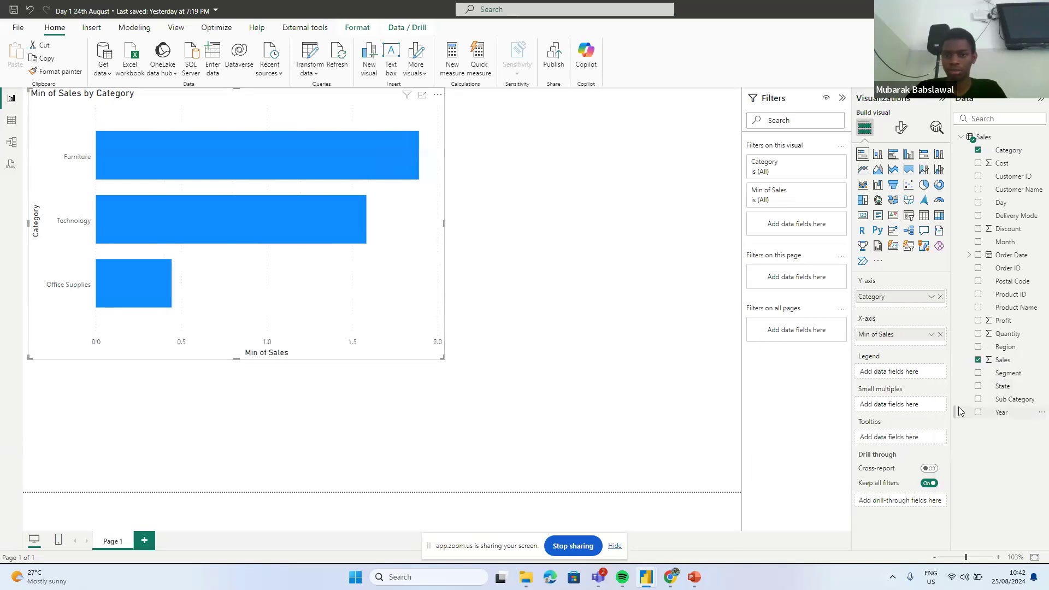
click(931, 336)
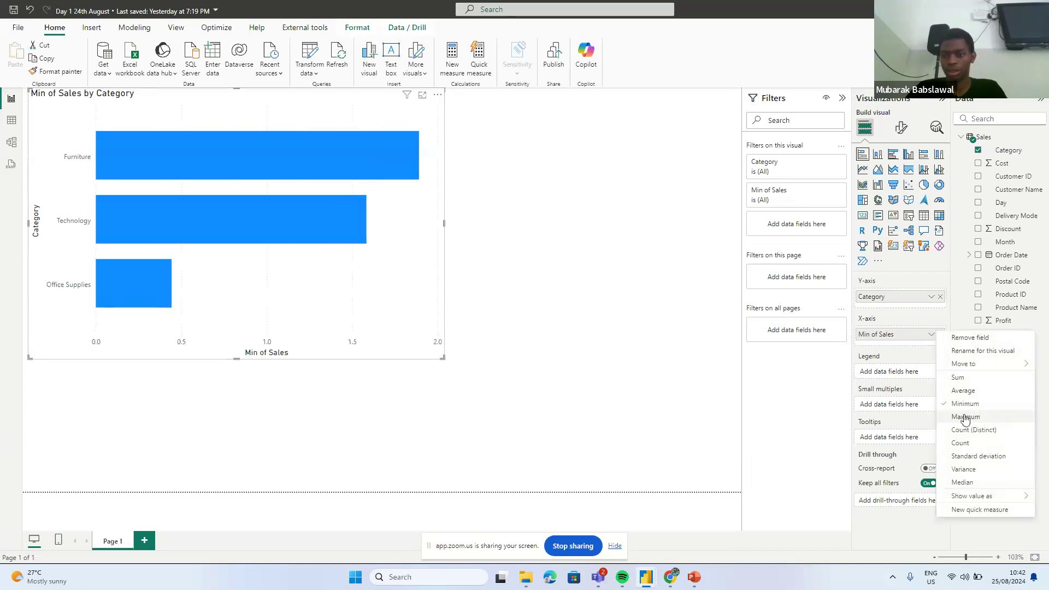
click(965, 417)
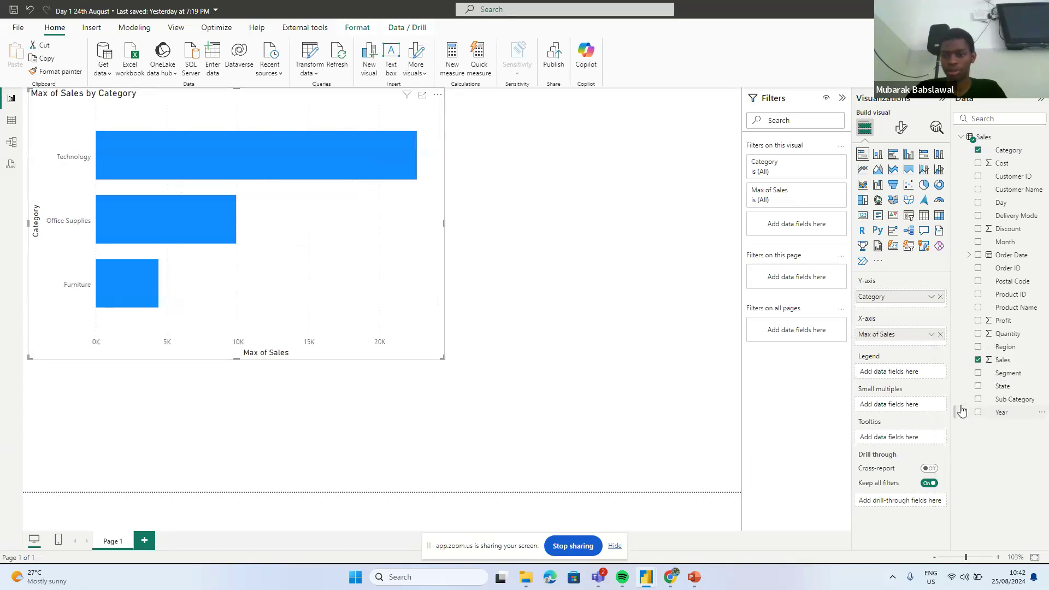
click(932, 338)
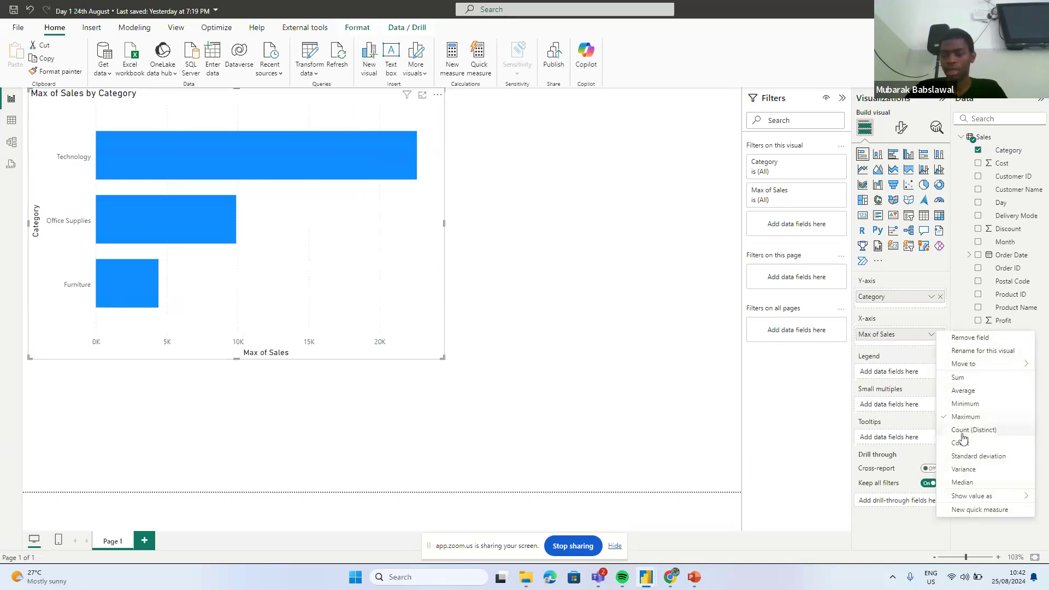
click(957, 378)
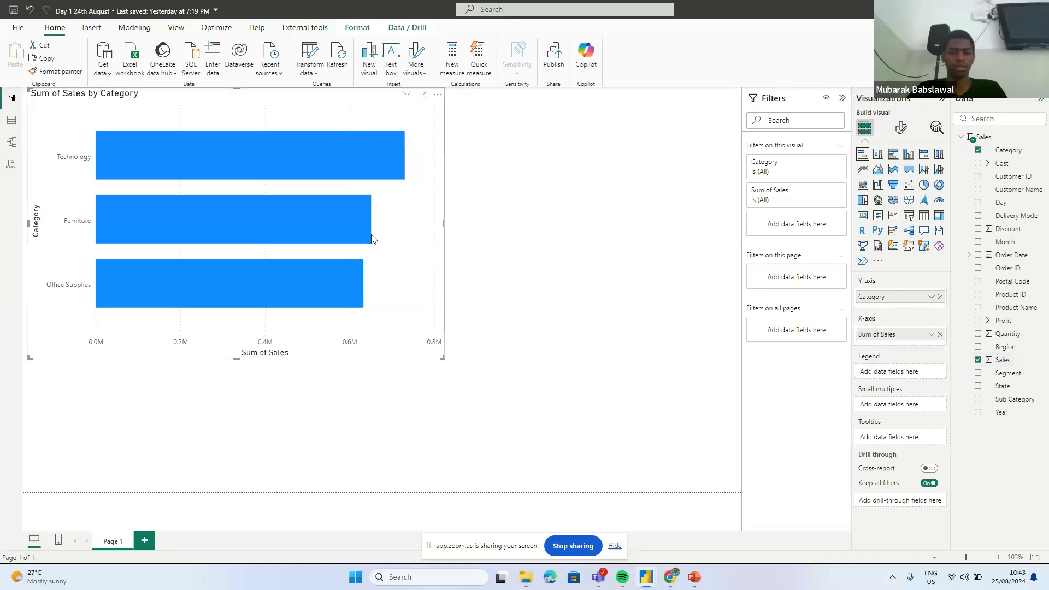
- Move the bar chart to the lower middle of the page and format its Y-axis with the title off and purple values
drag(374, 115, 479, 244)
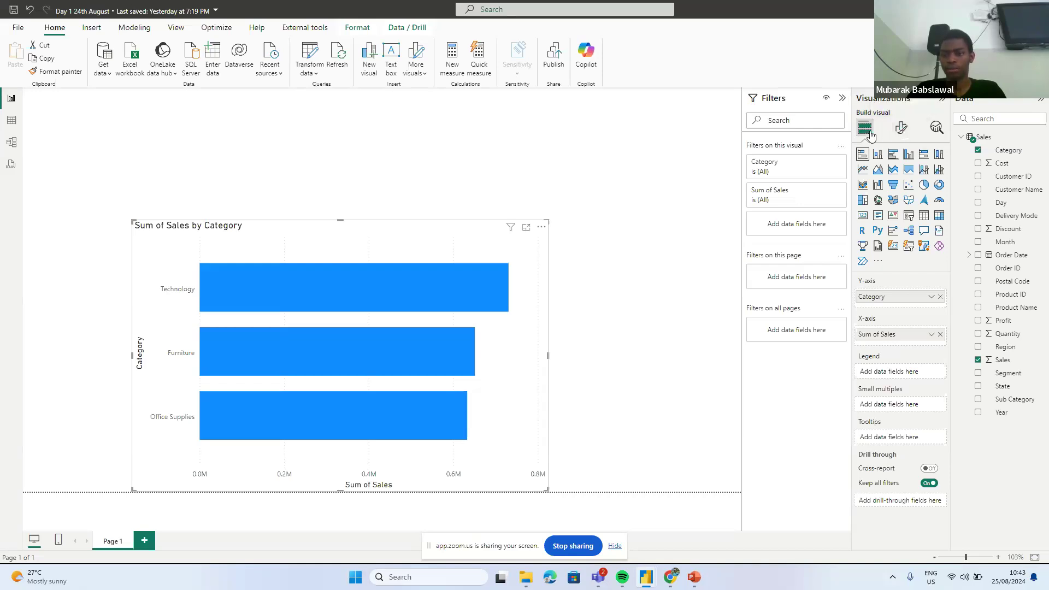
click(902, 130)
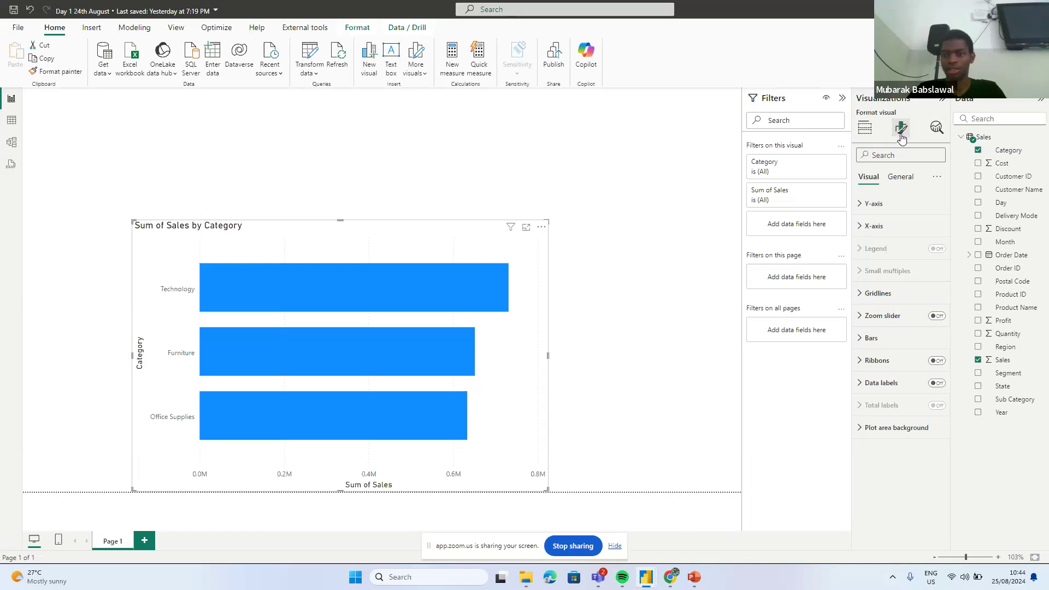
click(859, 204)
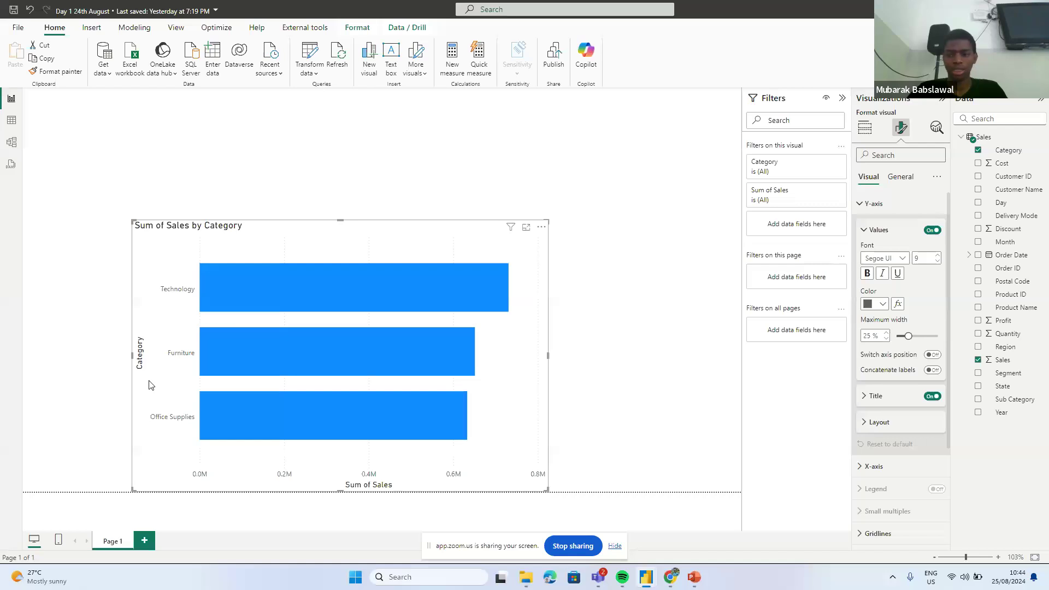
click(931, 396)
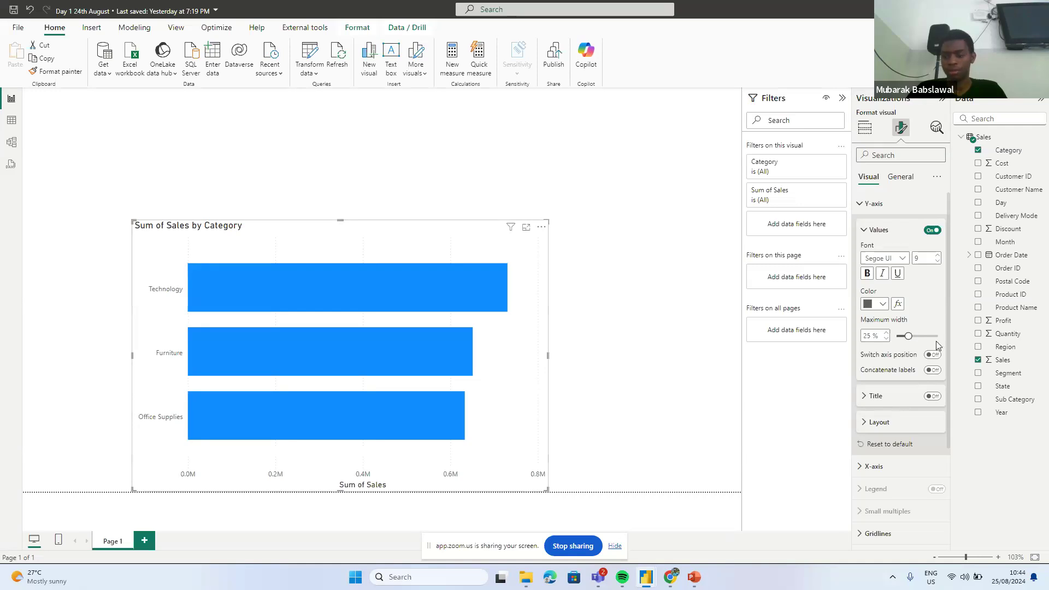
click(883, 305)
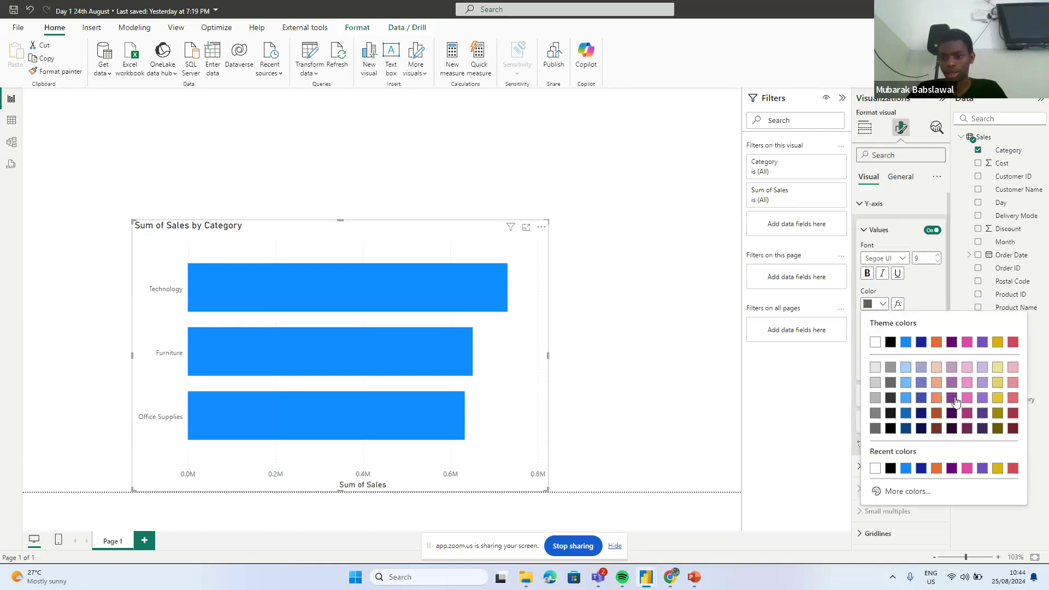
click(953, 397)
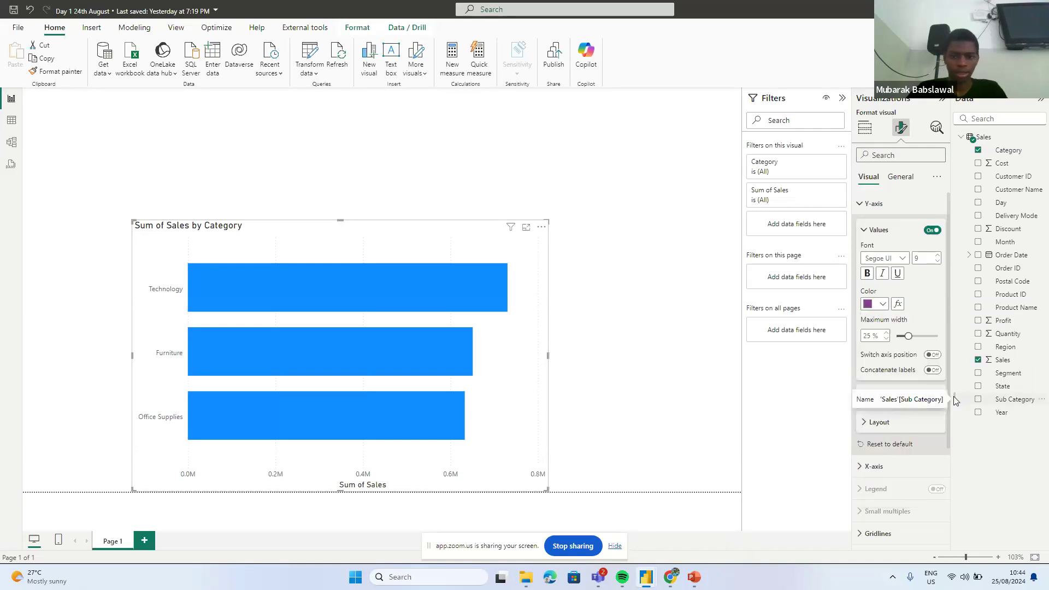
- Set the color of the bar chart's X-axis values to light yellow
click(882, 466)
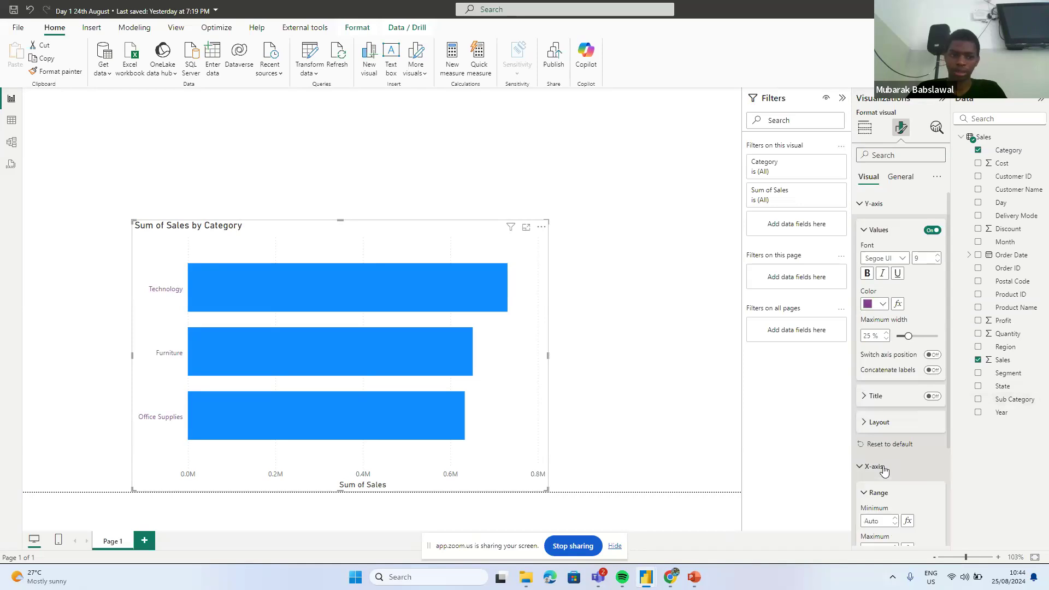
scroll(883, 466, down, 3)
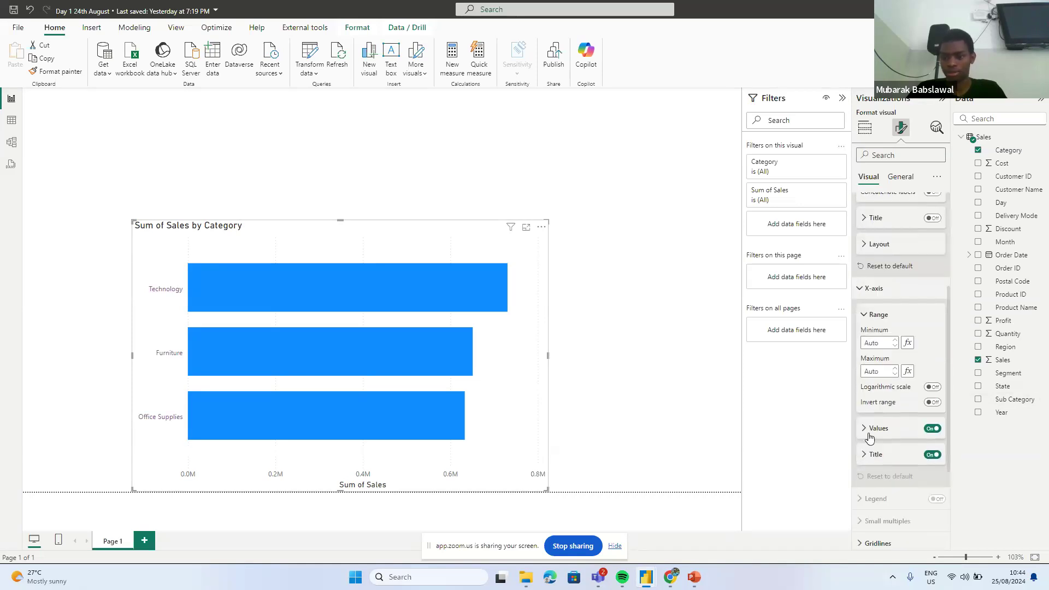
click(867, 436)
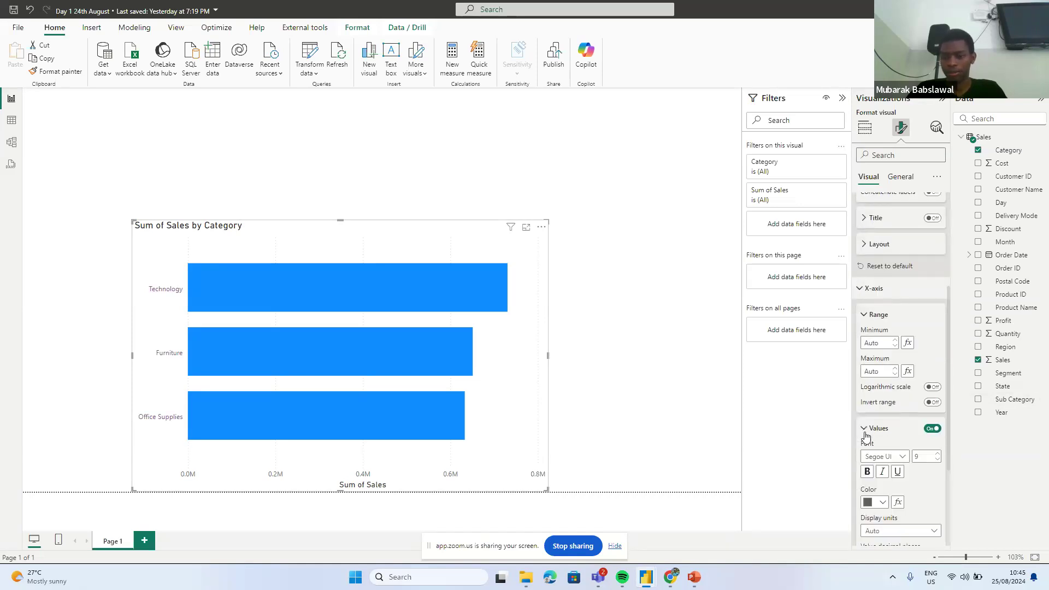
click(869, 433)
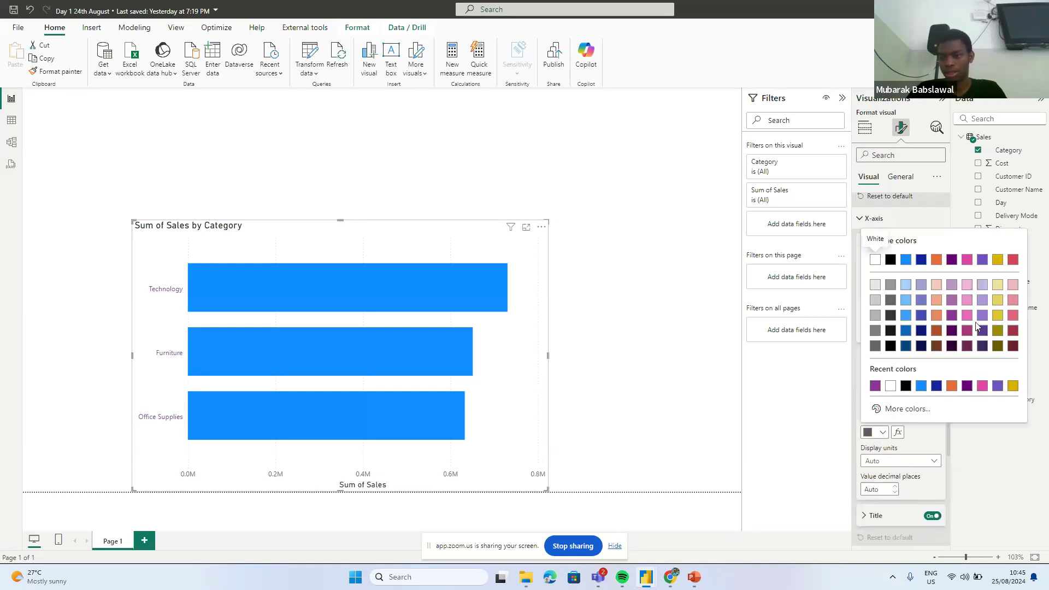
click(997, 285)
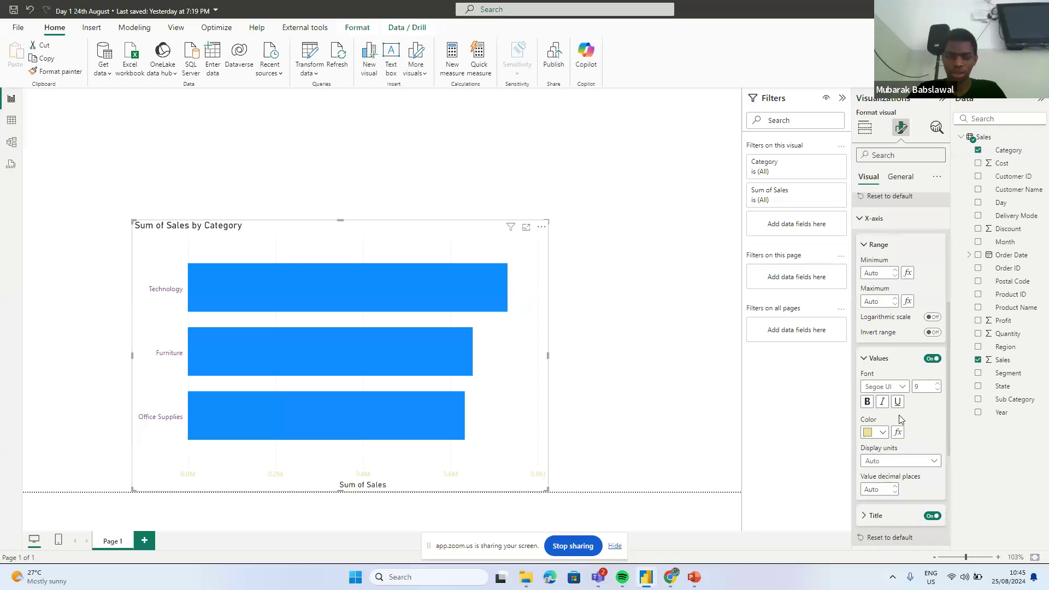
- Turn off the bar chart's X-axis title
scroll(902, 419, down, 3)
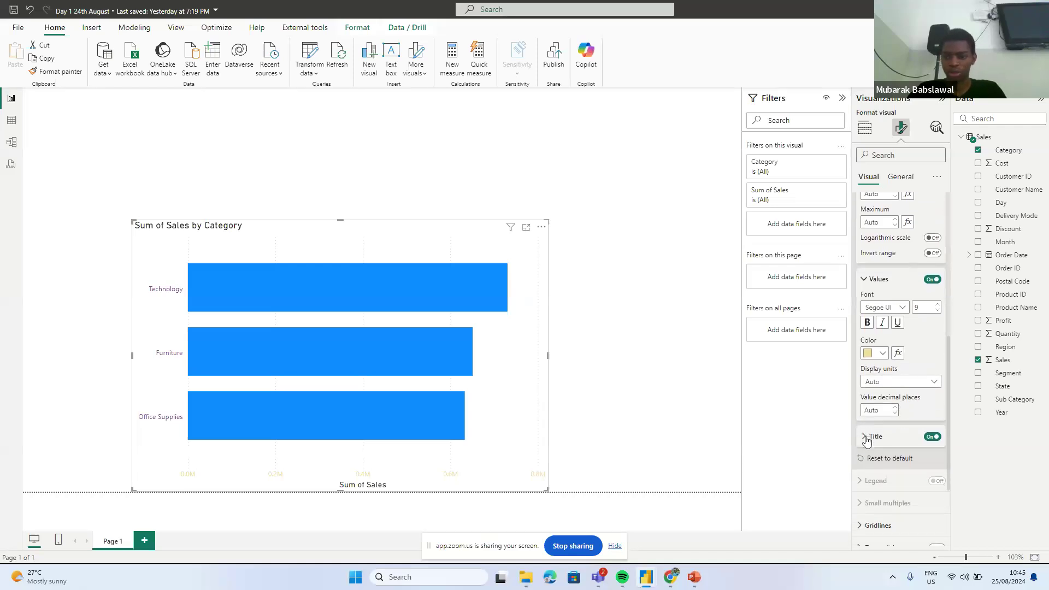
click(866, 437)
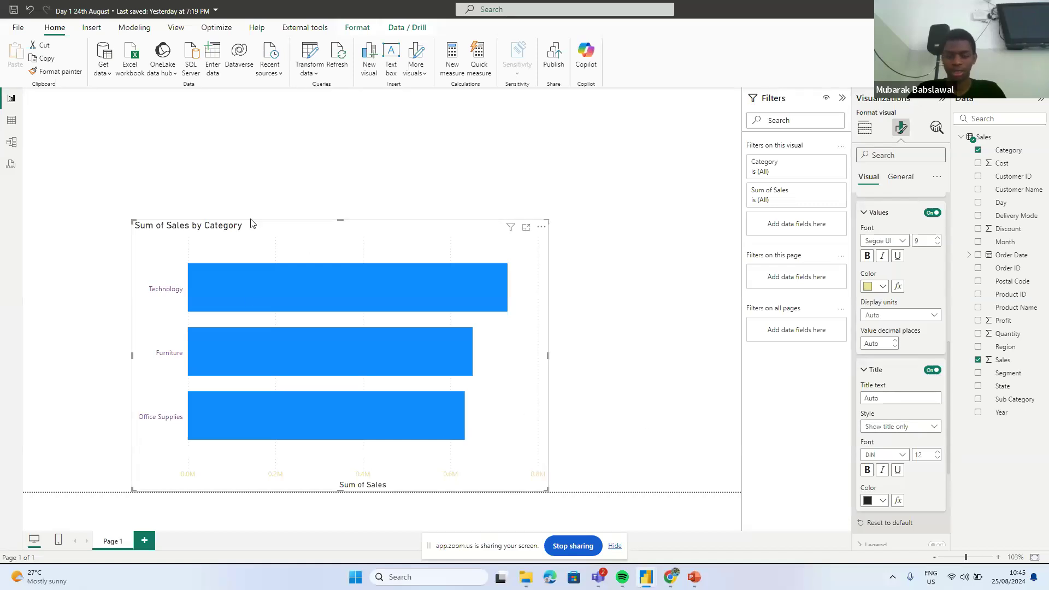
click(930, 371)
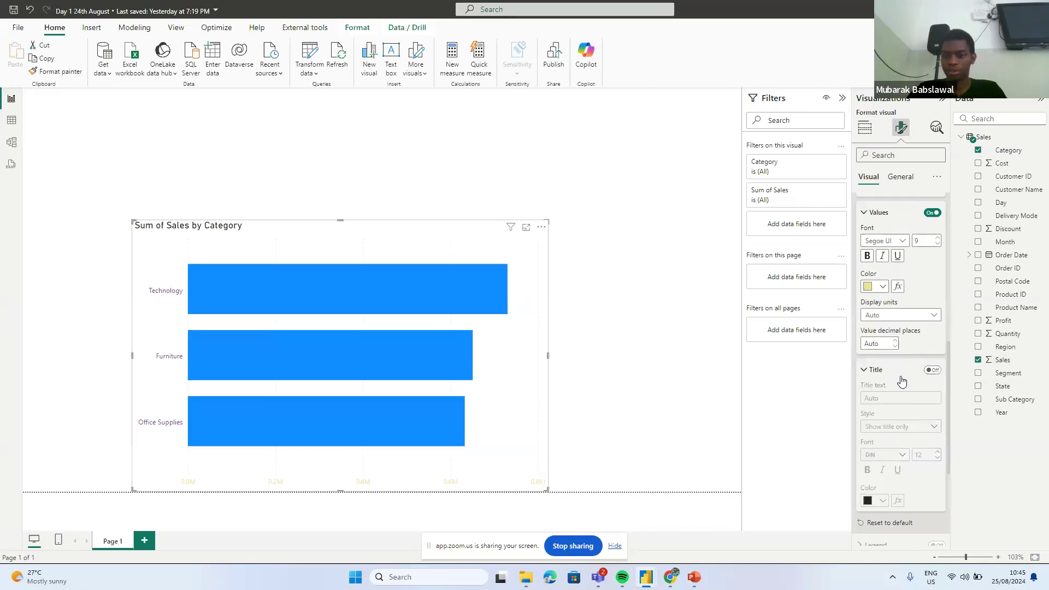
- Turn on data labels for the bars of the Sum of Sales by Category chart
scroll(907, 464, down, 5)
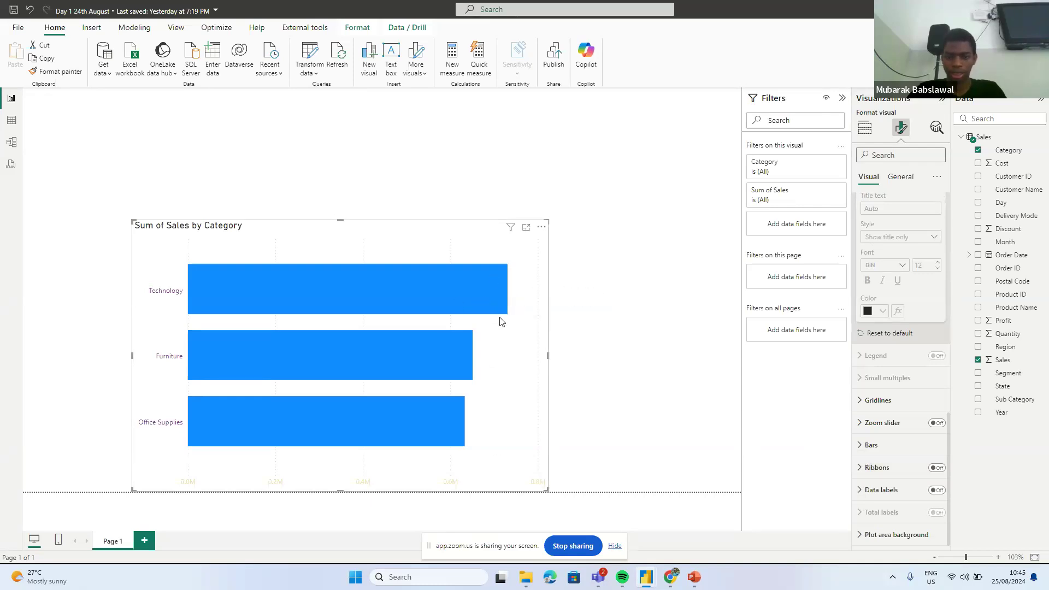
mouse_move(473, 277)
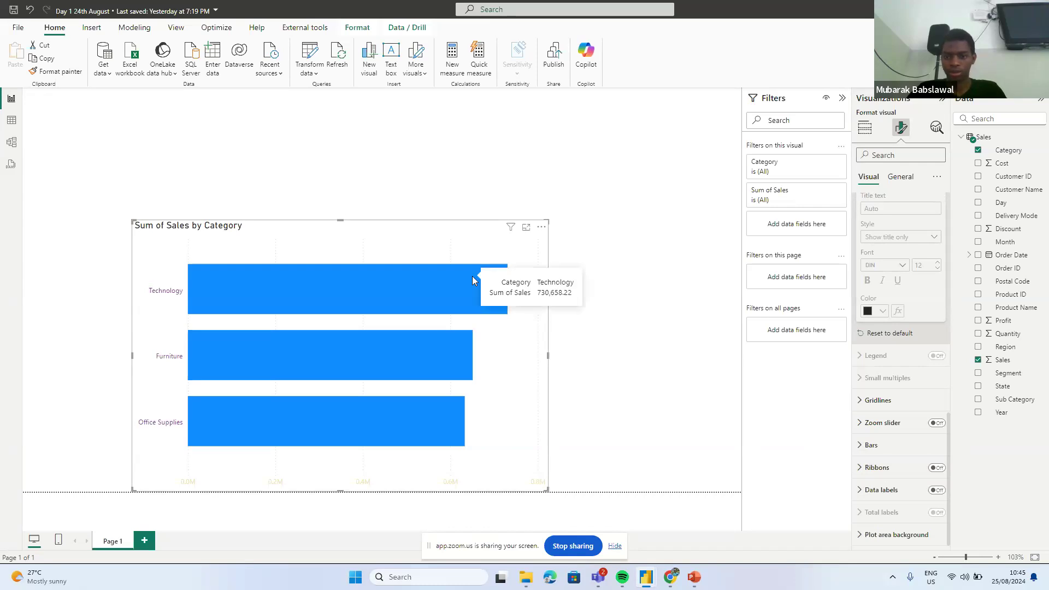
click(936, 491)
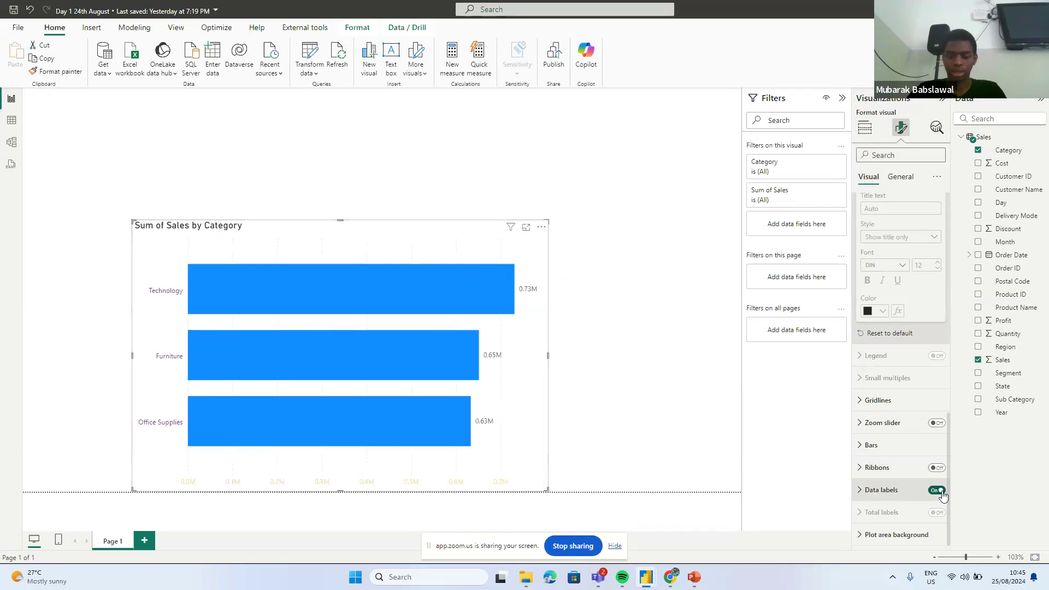
- Set the data labels' position to Inside center, trying Inside end and Outside end first
click(864, 494)
scroll(863, 493, down, 3)
scroll(863, 493, down, 3)
scroll(864, 493, down, 2)
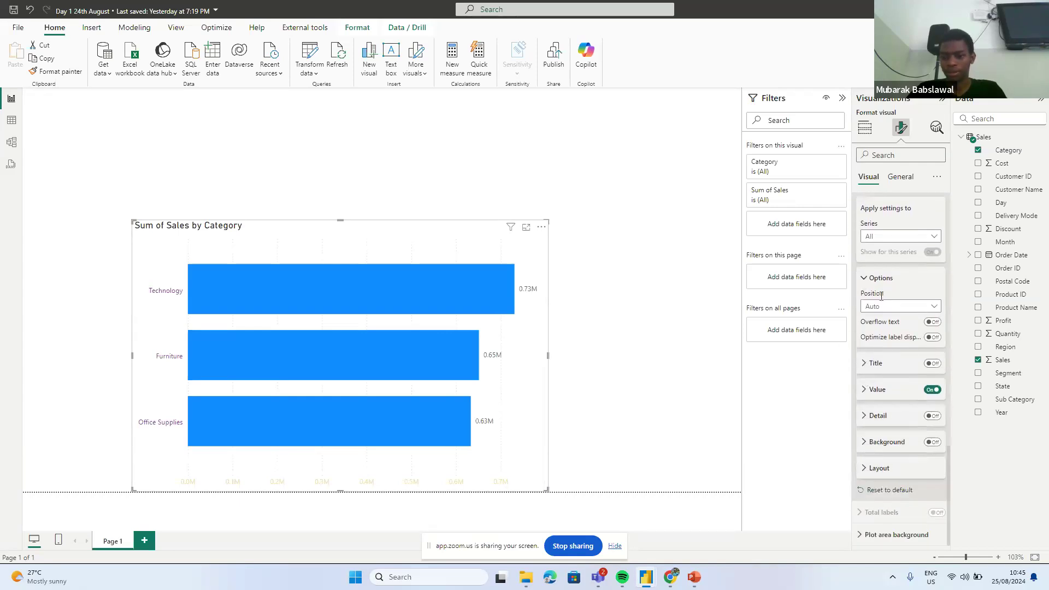
click(885, 307)
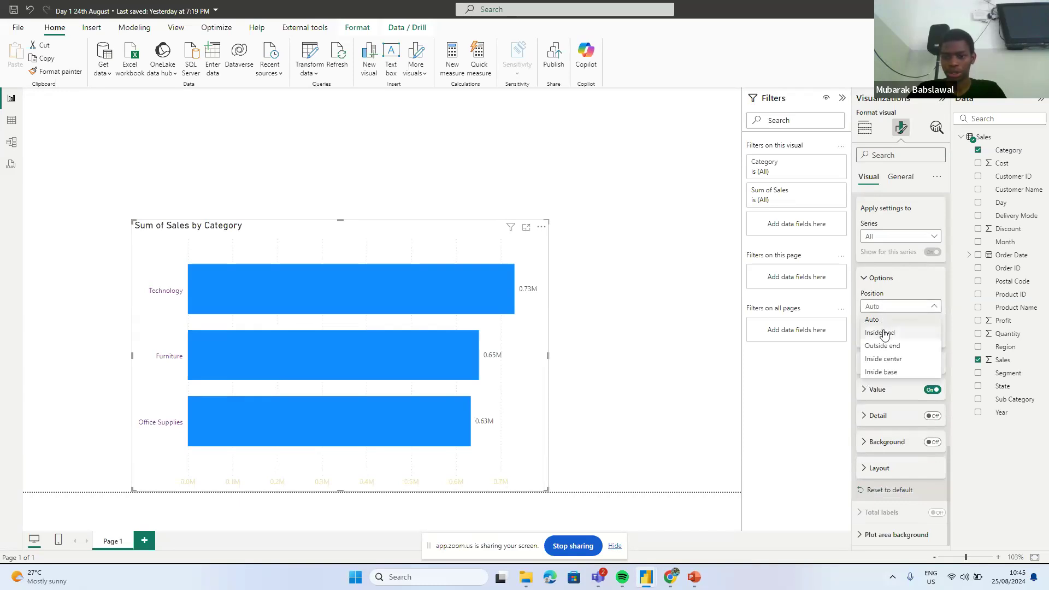
click(884, 333)
click(889, 324)
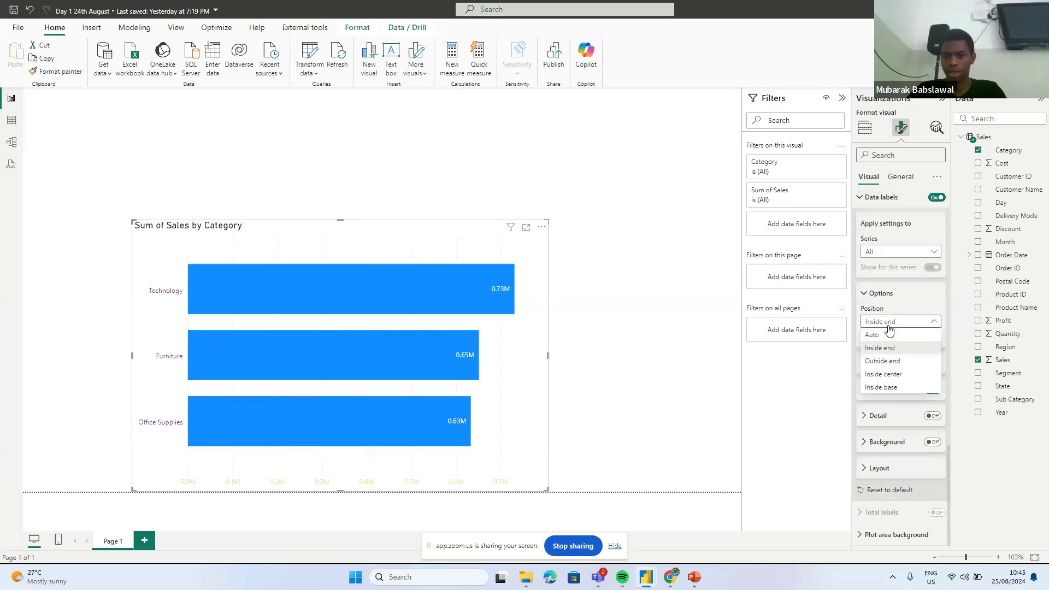
click(897, 364)
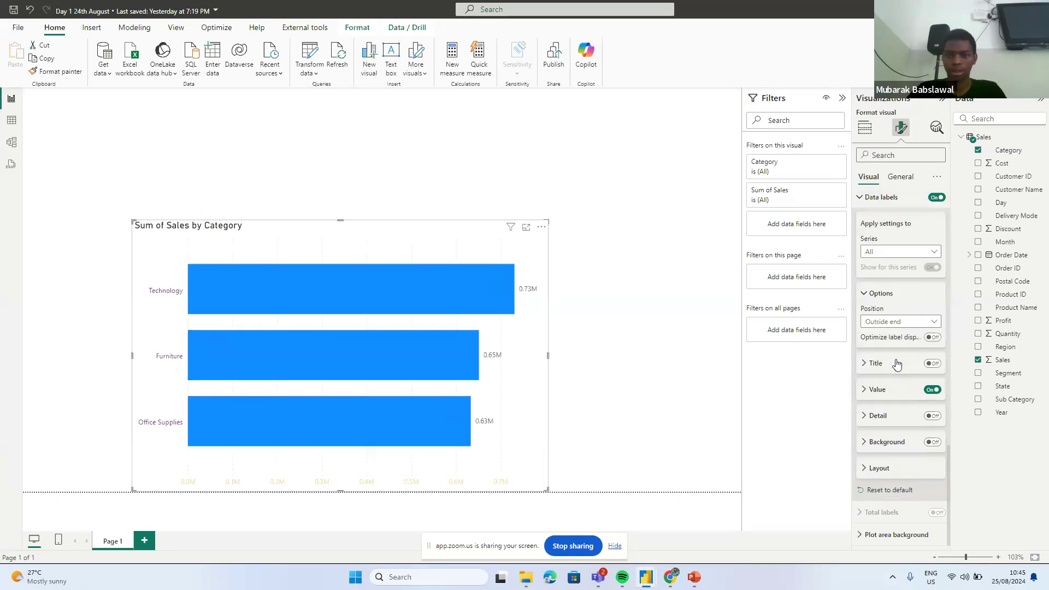
click(897, 324)
click(894, 374)
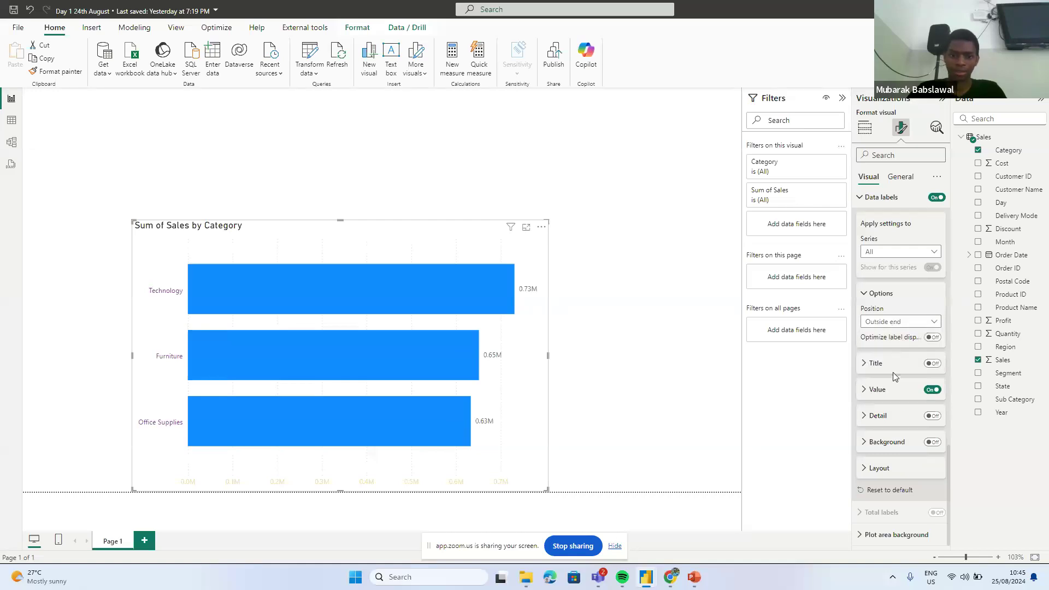
click(901, 323)
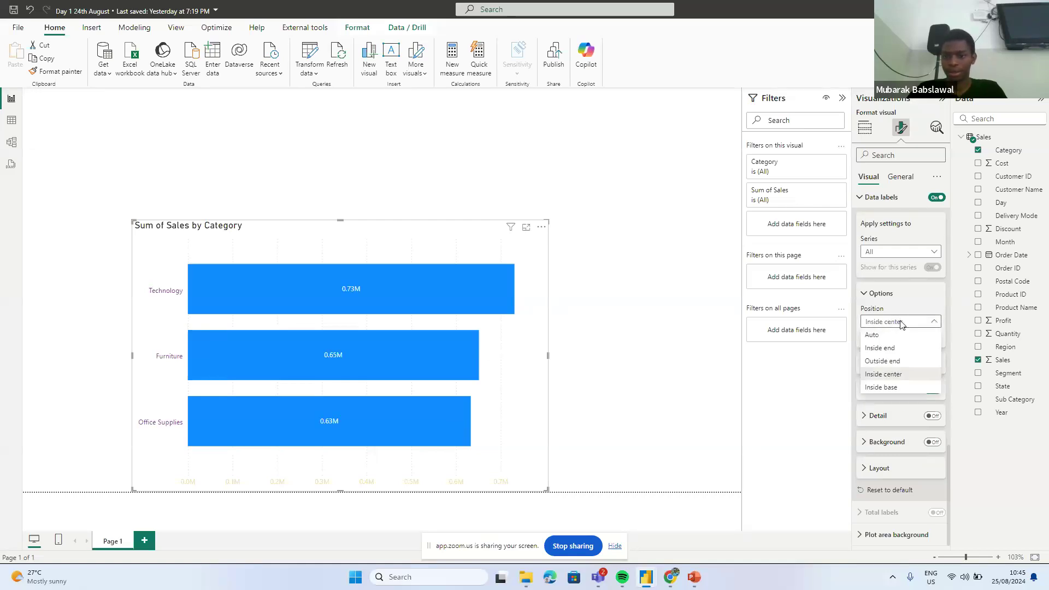
click(900, 324)
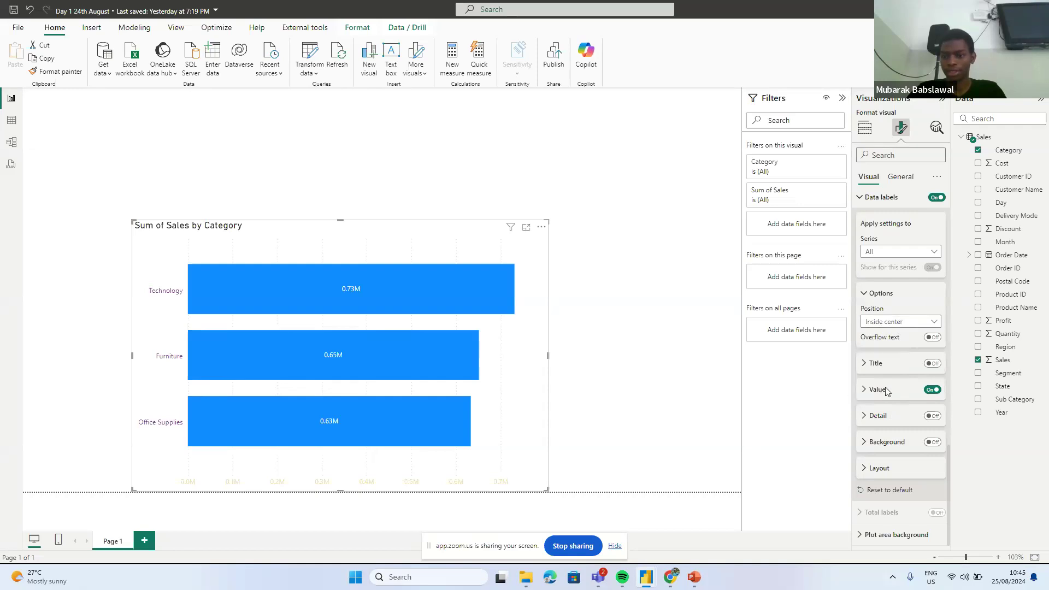
- Format the data label values with font size 12 and a near-black theme color
click(865, 390)
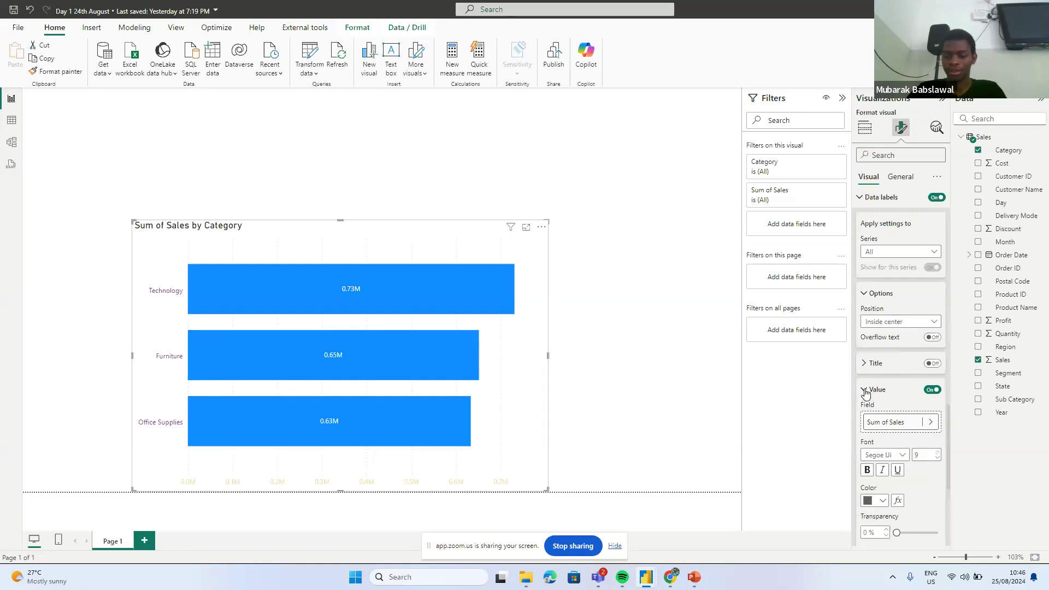
scroll(871, 400, down, 1)
scroll(872, 398, down, 1)
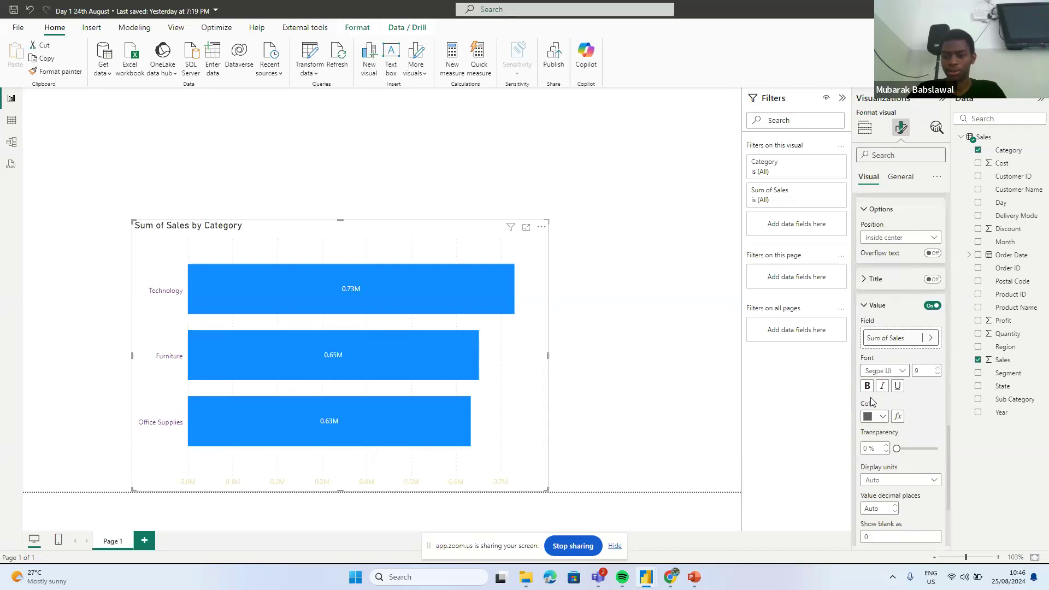
click(938, 367)
click(883, 415)
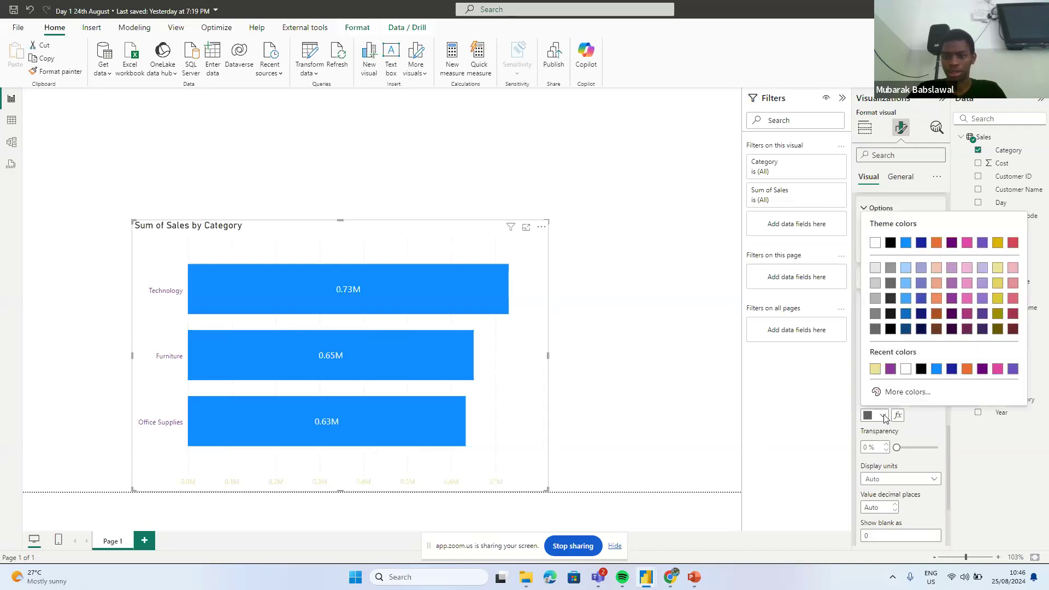
click(894, 314)
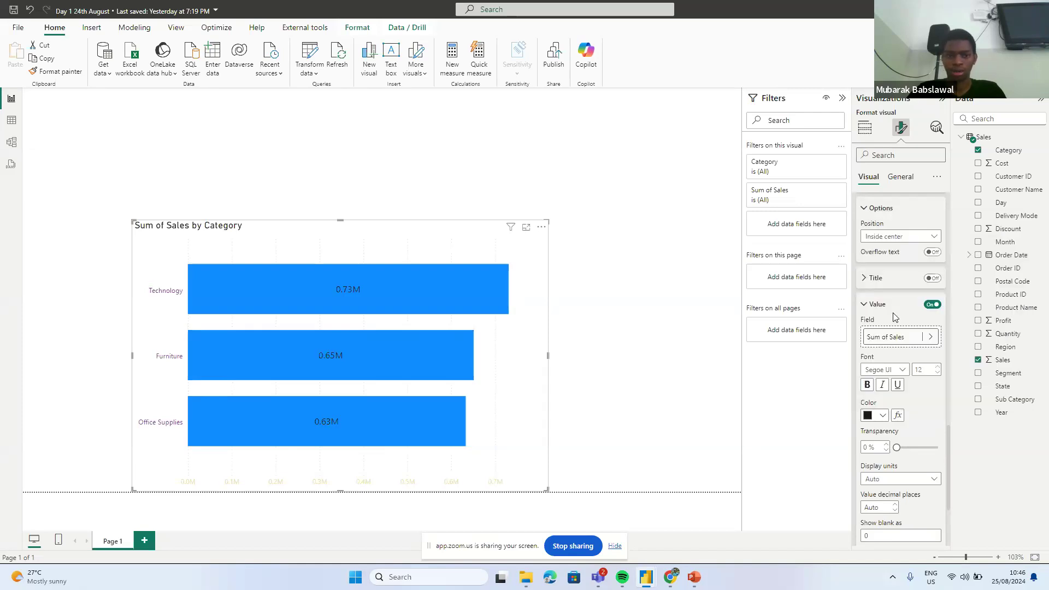
- Set the display units of the data label values to Thousands
scroll(894, 416, down, 3)
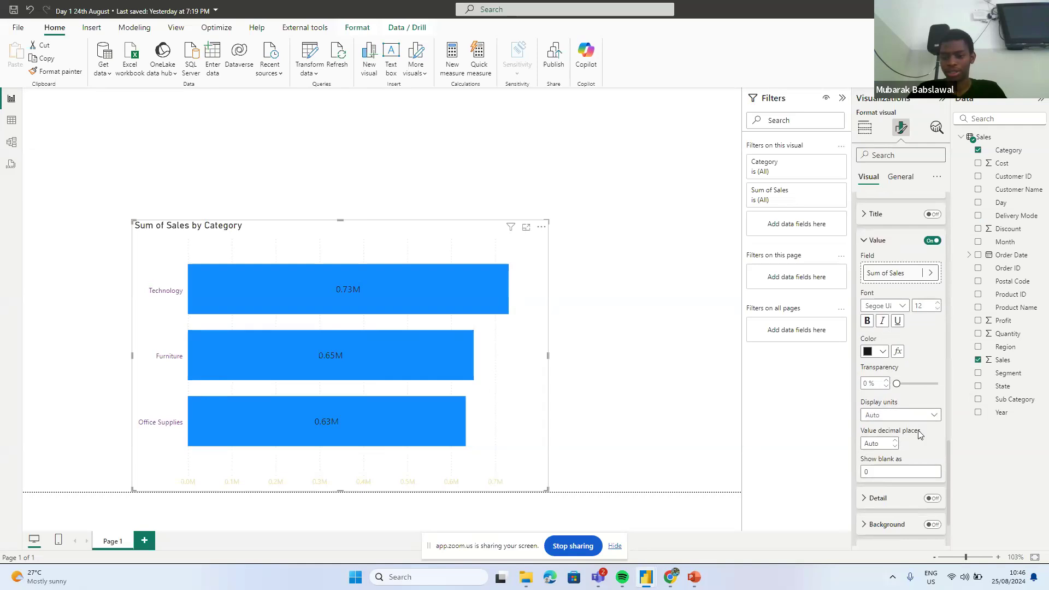
click(925, 415)
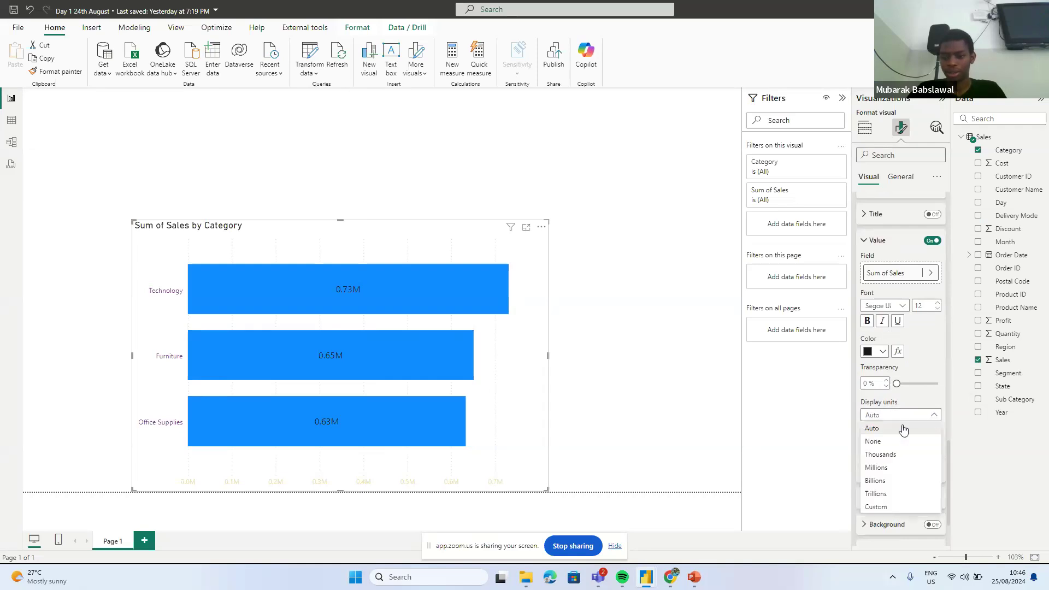
click(886, 456)
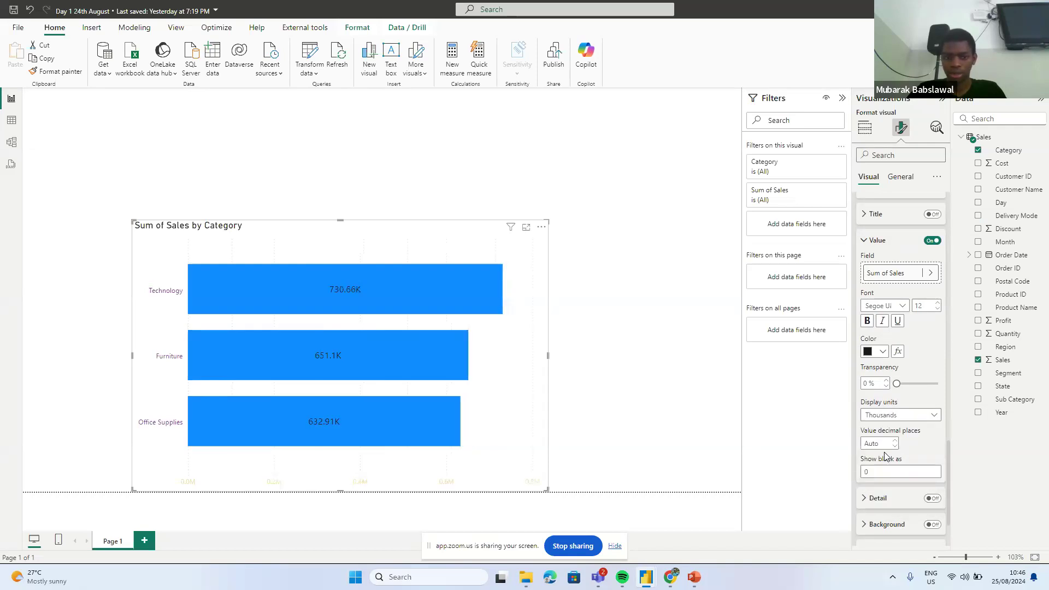
- Open the chart's plot area background settings
scroll(886, 456, down, 3)
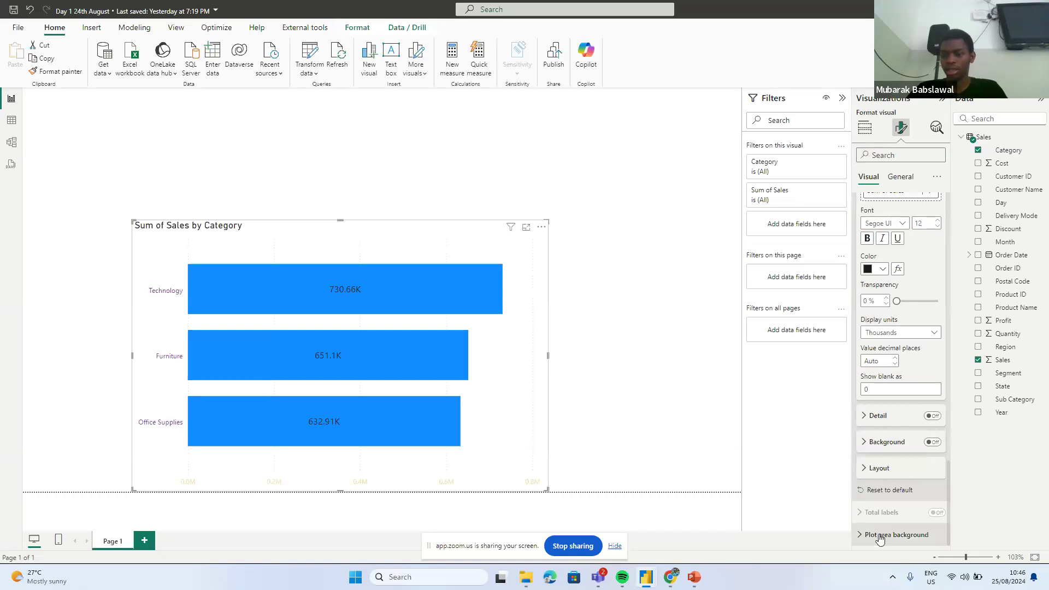
click(879, 536)
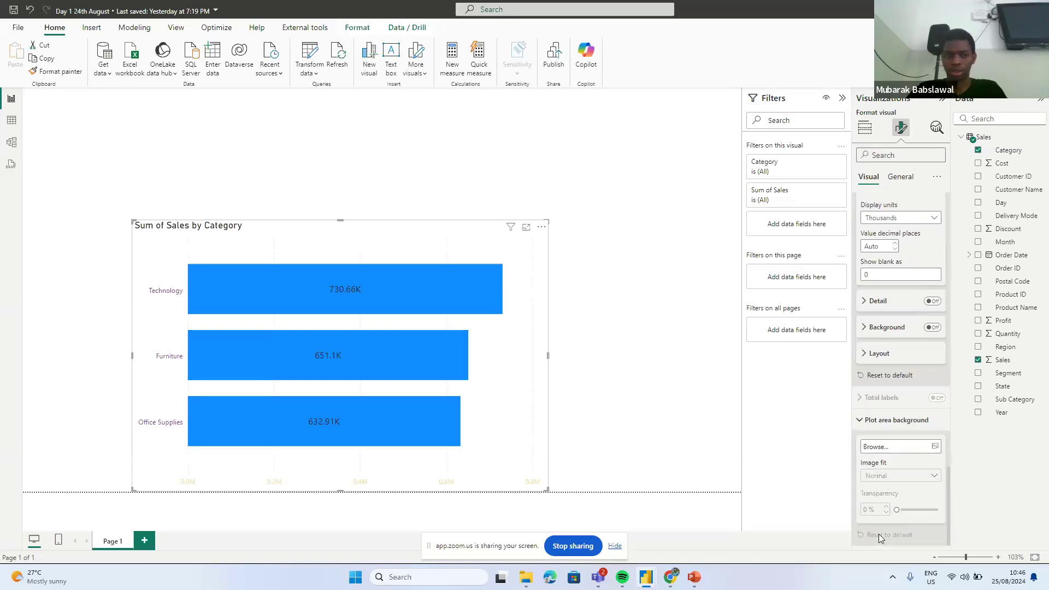
click(894, 355)
- Change the color of all bars in the chart to orange #E66C37
scroll(893, 358, up, 3)
scroll(893, 360, up, 8)
scroll(893, 361, up, 3)
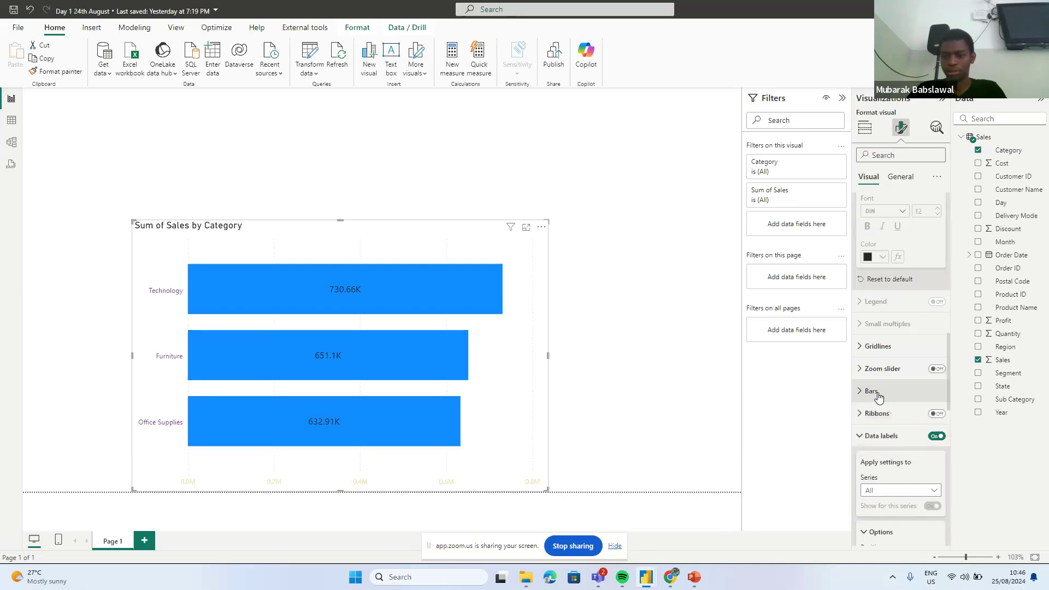
click(868, 394)
scroll(882, 404, down, 3)
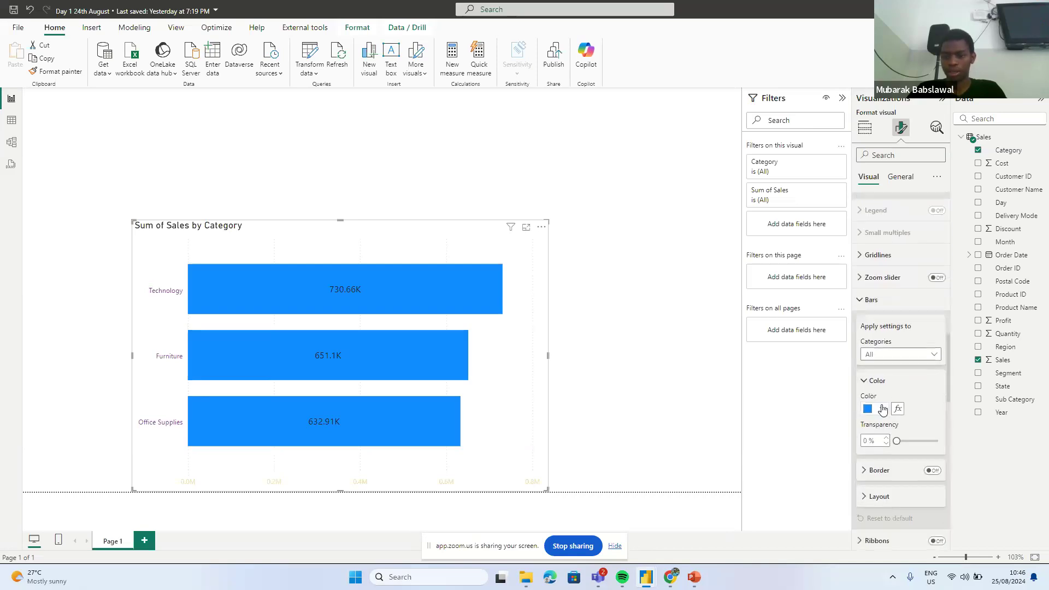
click(882, 408)
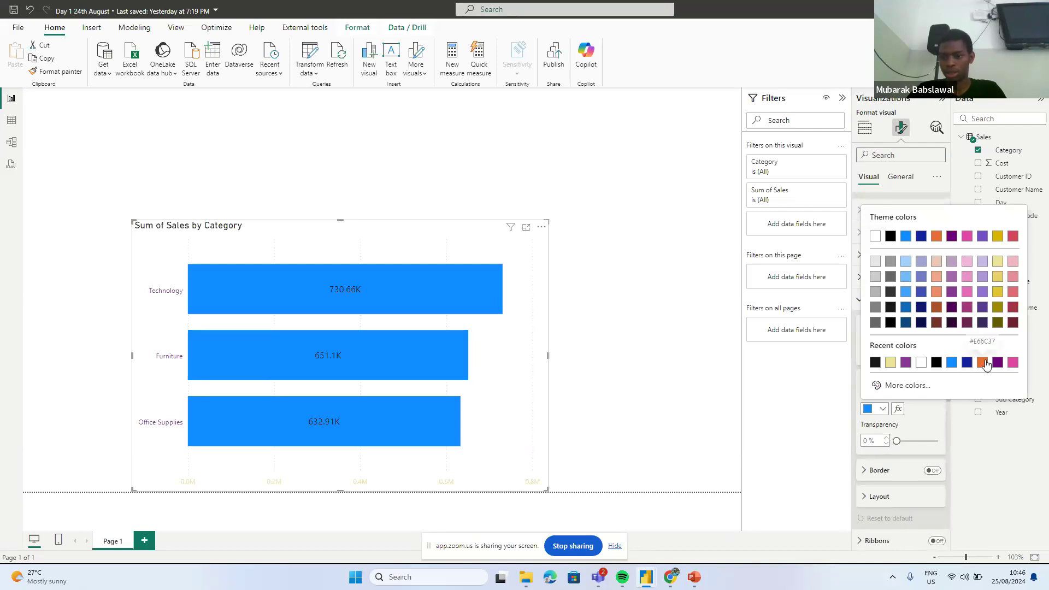
click(982, 362)
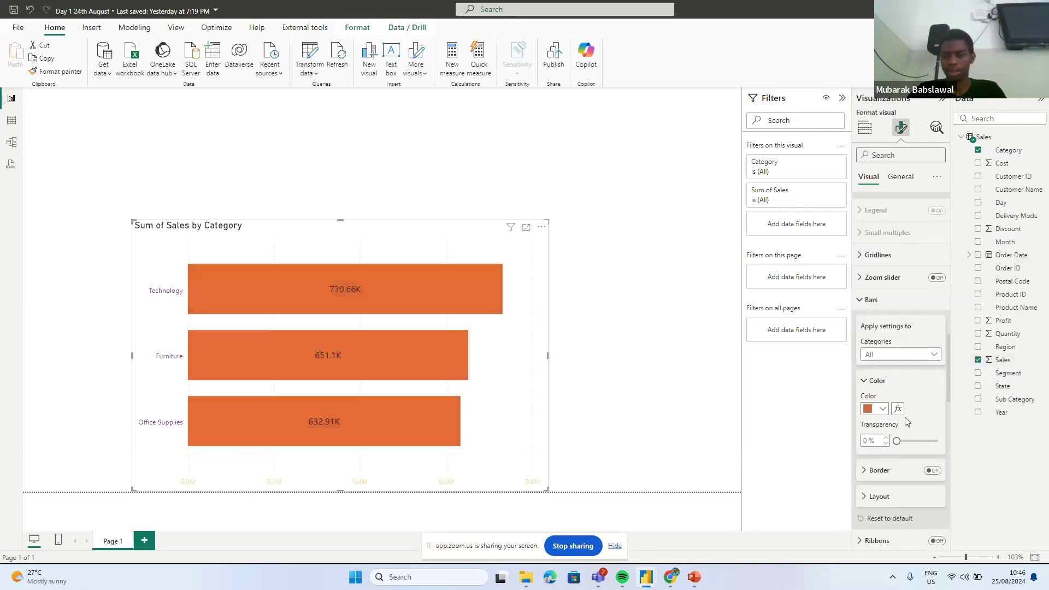
- Apply the bar settings to the Technology category only and color its bar blue
click(906, 358)
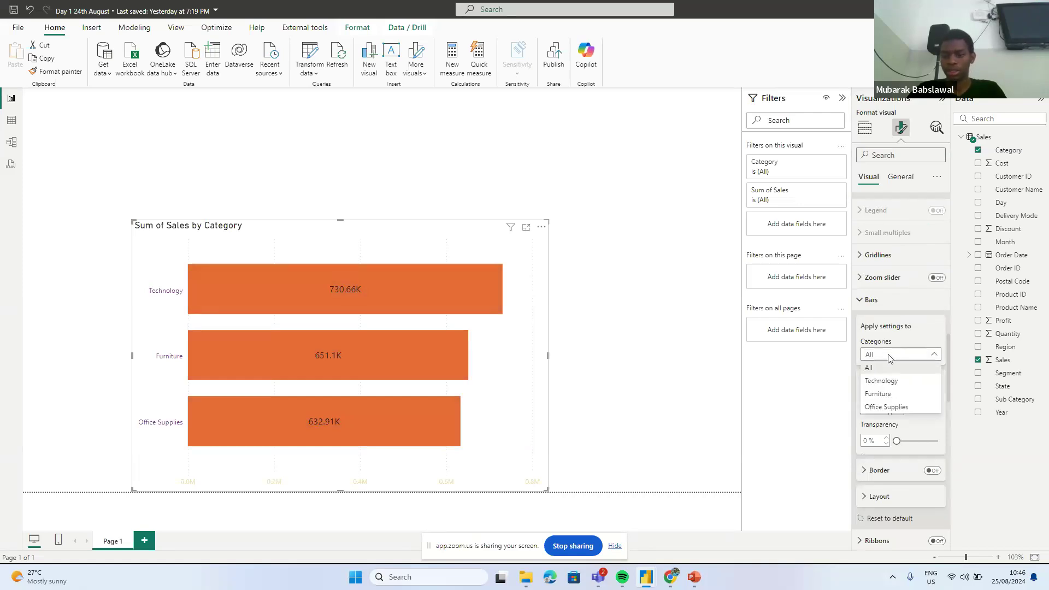
click(901, 353)
click(902, 353)
click(894, 381)
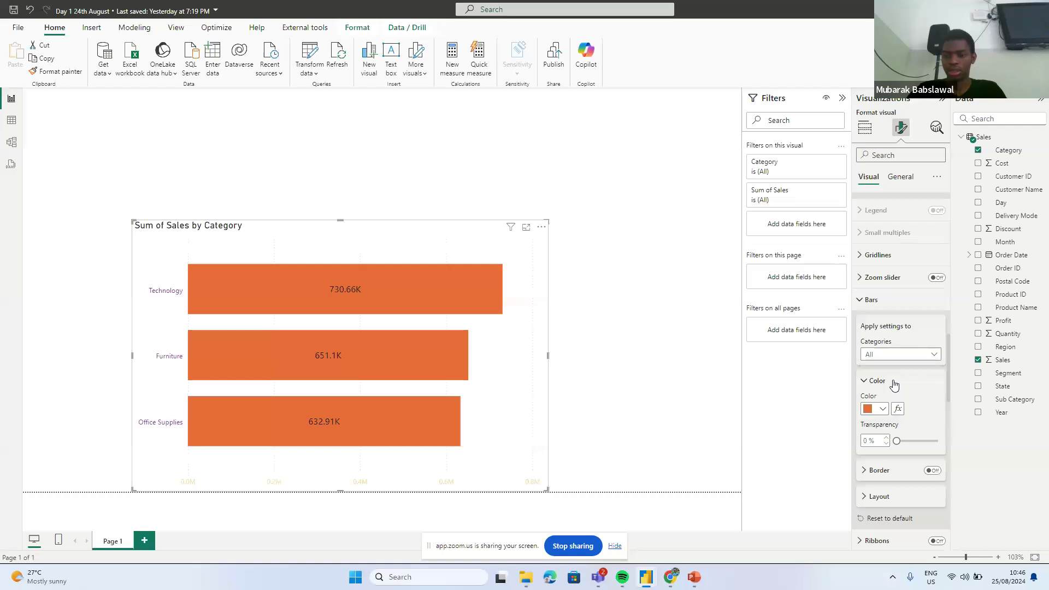
click(883, 409)
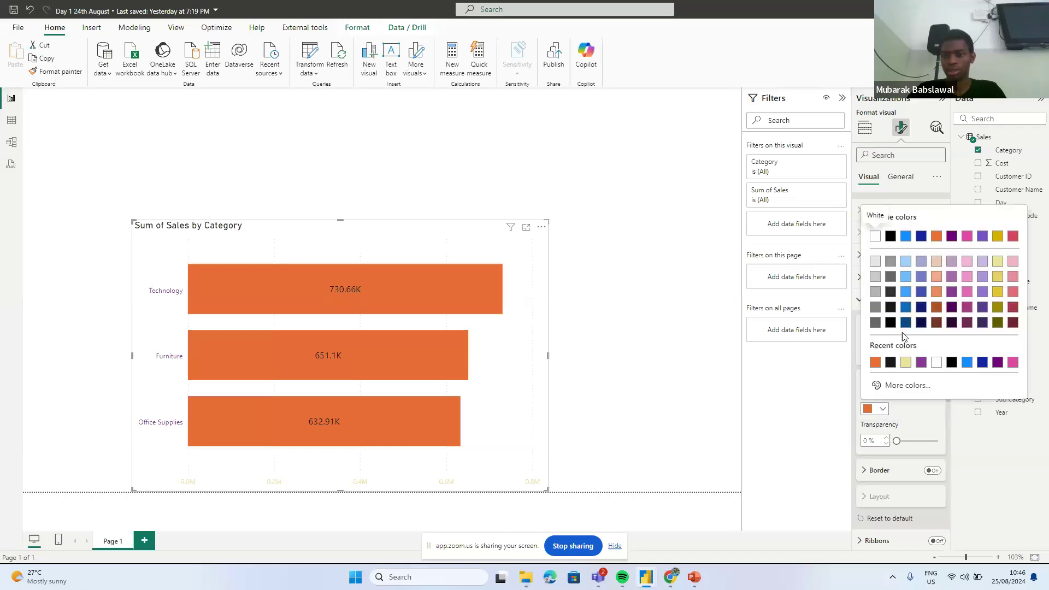
click(905, 237)
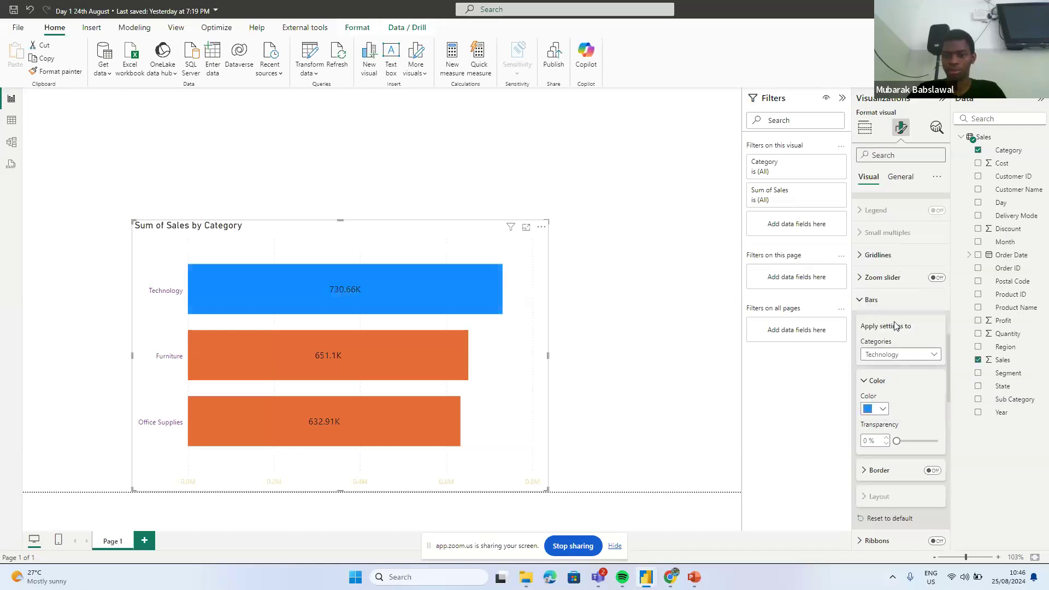
- Color the Furniture category's bar with the dark orange-brown theme shade
click(901, 355)
click(894, 395)
click(883, 411)
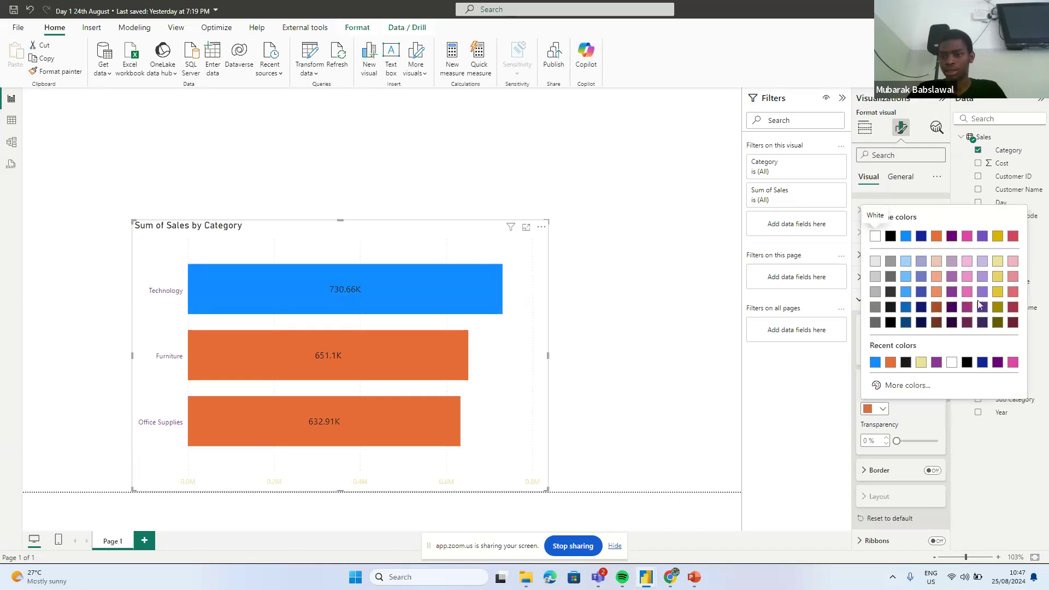
click(937, 308)
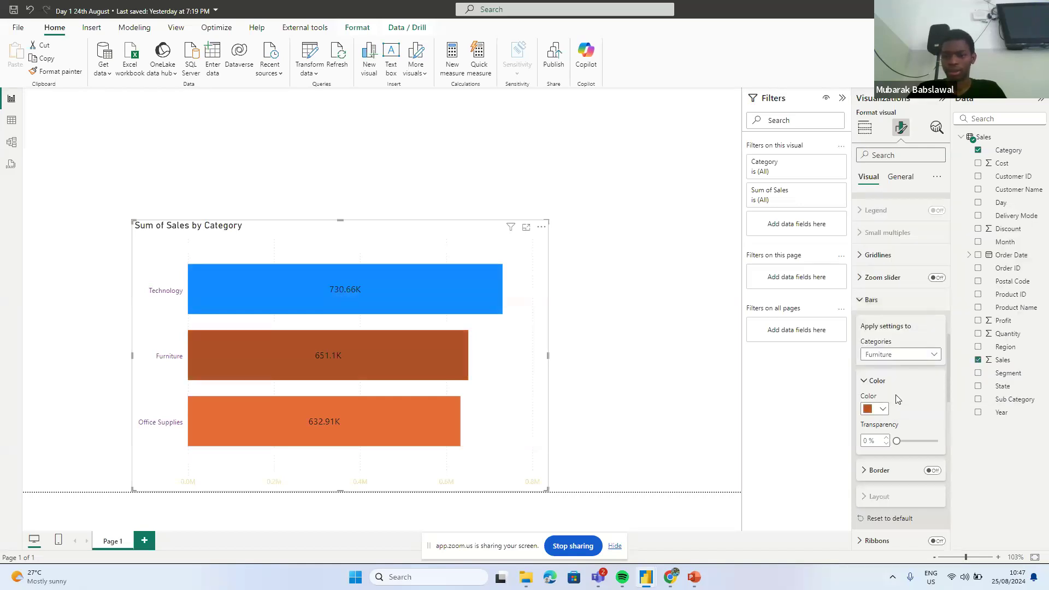
- Color the Office Supplies category's bar with the light pink theme shade
click(893, 356)
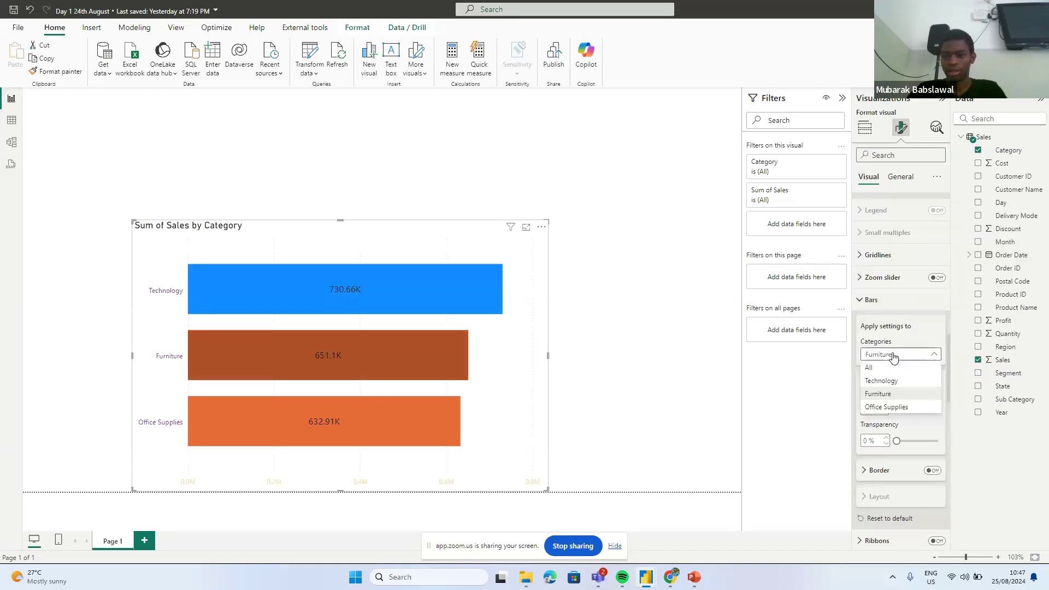
click(886, 405)
click(880, 409)
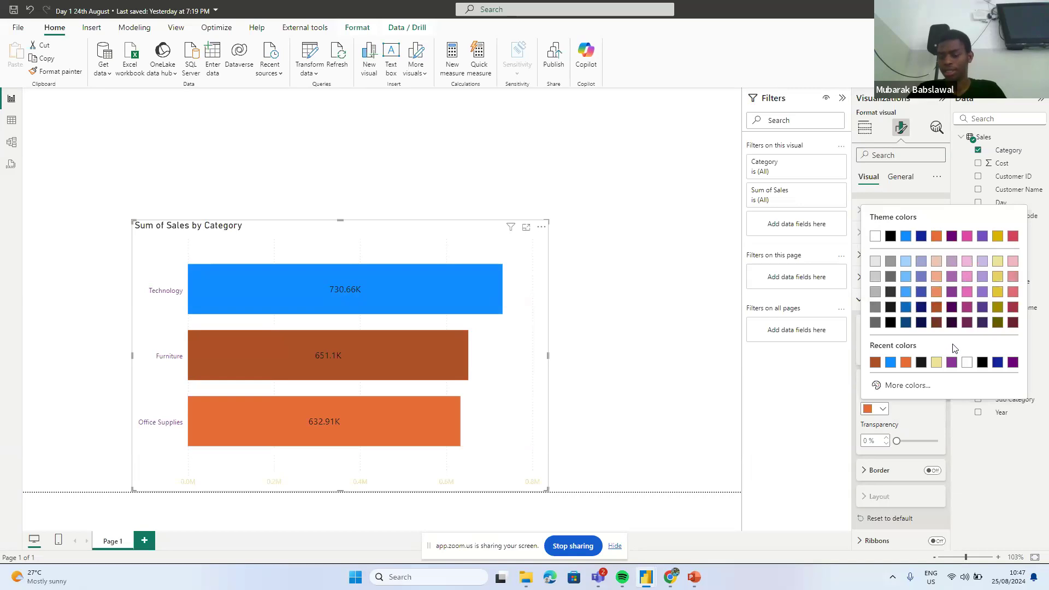
click(1012, 262)
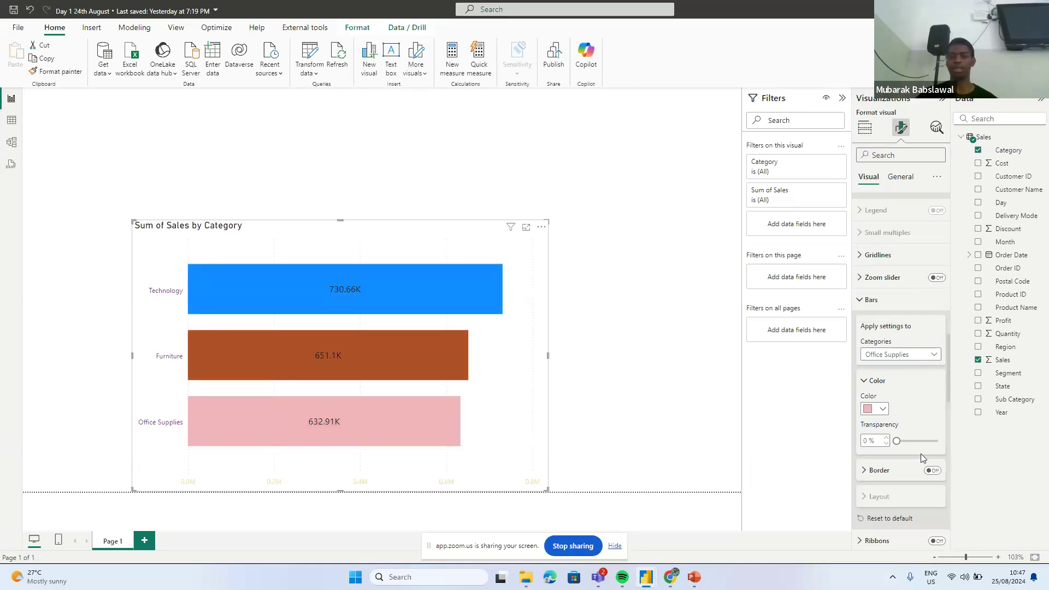
- Toggle the chart title off and back on, and change its text to "Sales By Category"
scroll(921, 457, down, 4)
scroll(880, 302, up, 2)
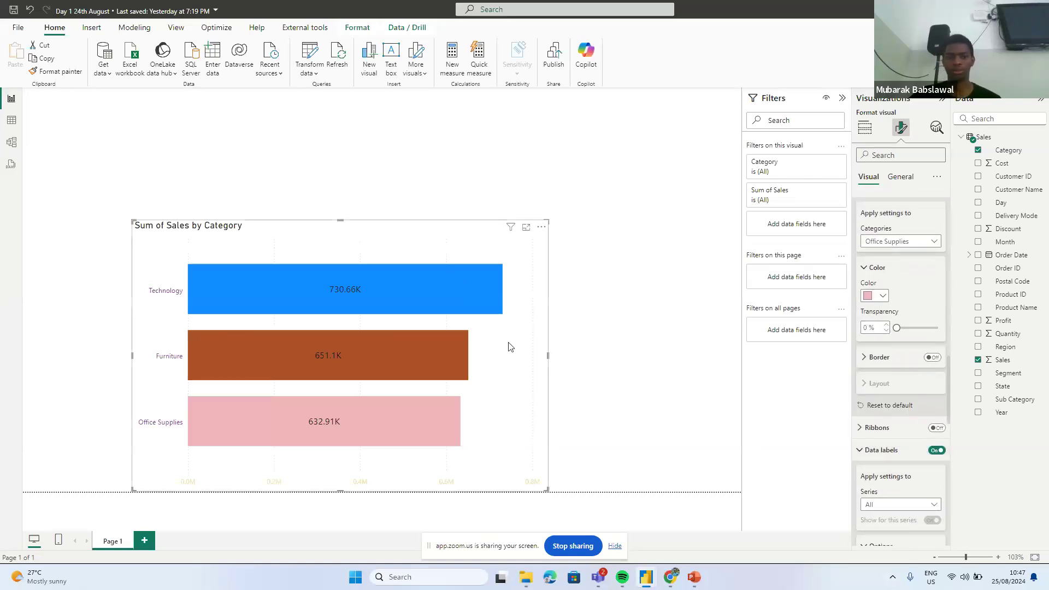
click(902, 179)
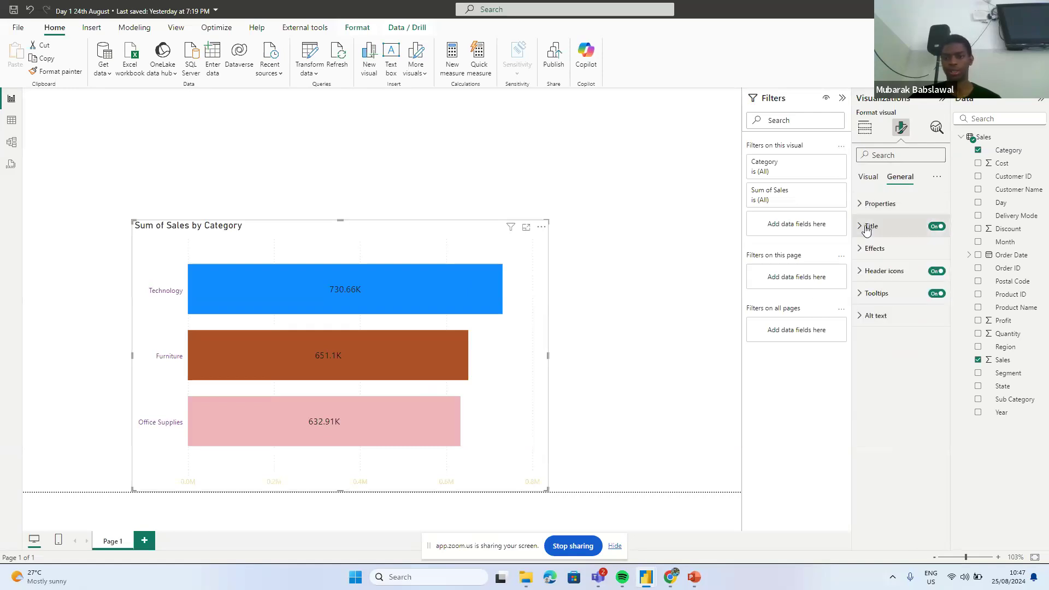
click(936, 226)
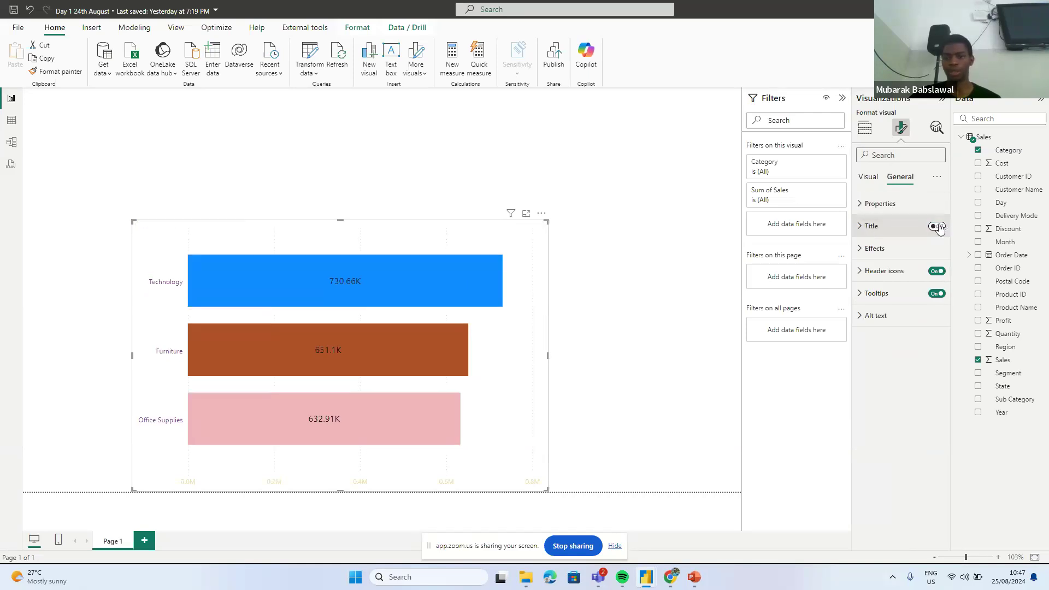
click(937, 228)
click(863, 228)
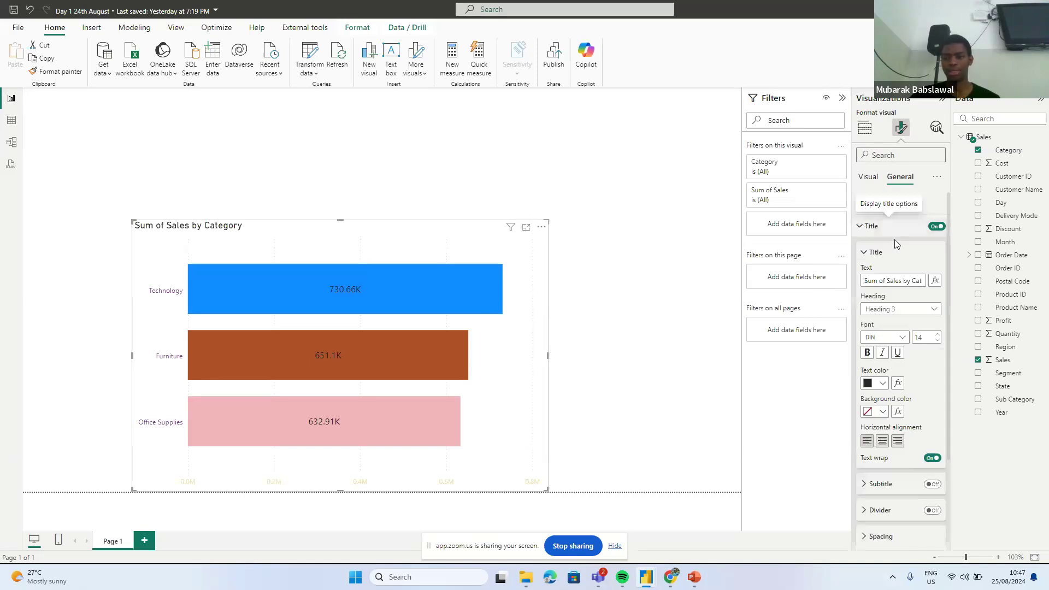
triple_click(907, 284)
text(Sales By Category)
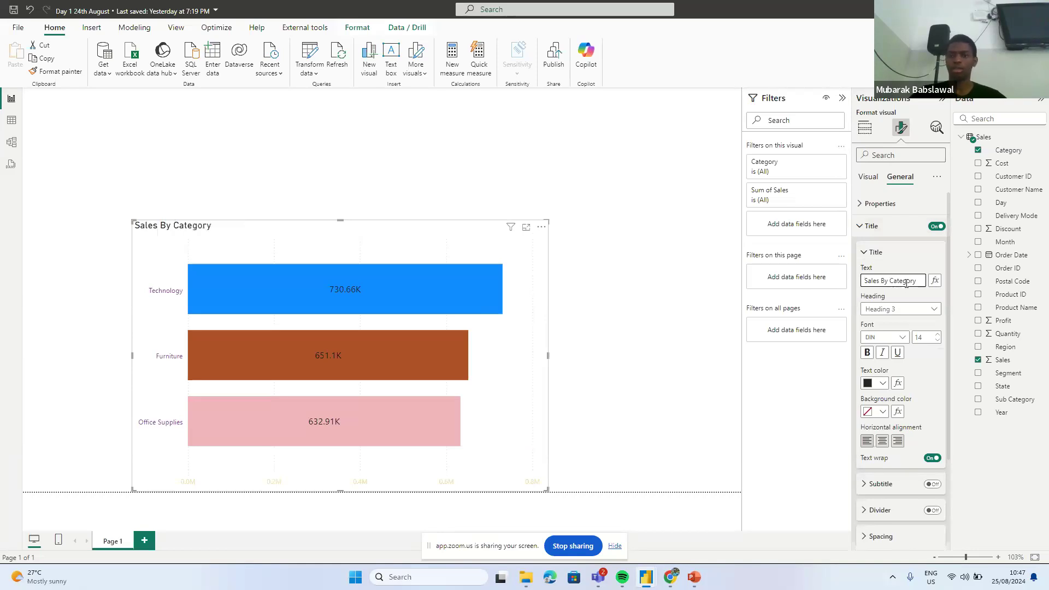
- Replace the word Sales in the chart title with Revenue so it reads "Revenue By Category"
double_click(874, 281)
text(Rvneue)
key(BackSpace)
key(BackSpace)
key(BackSpace)
key(BackSpace)
key(BackSpace)
key(BackSpace)
text(evenue)
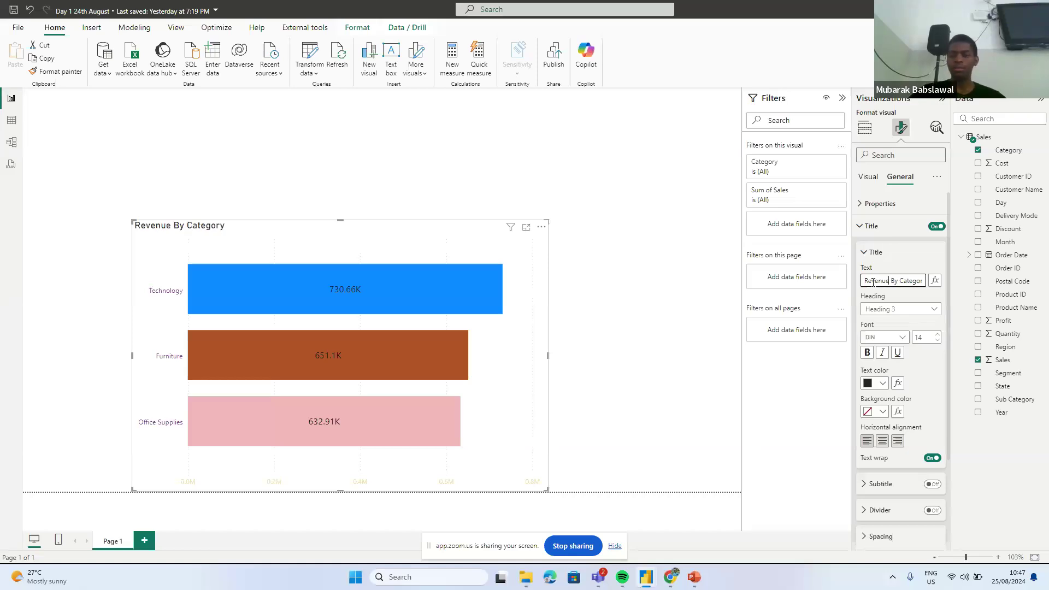
- Set the chart title's font to Segoe UI and make it bold
click(896, 339)
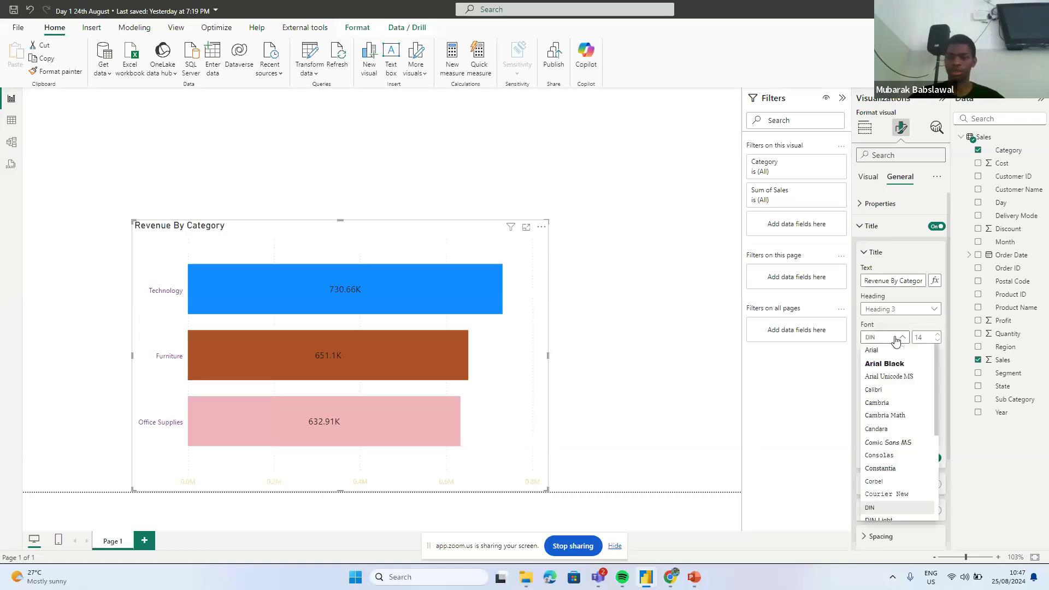
scroll(903, 447, down, 3)
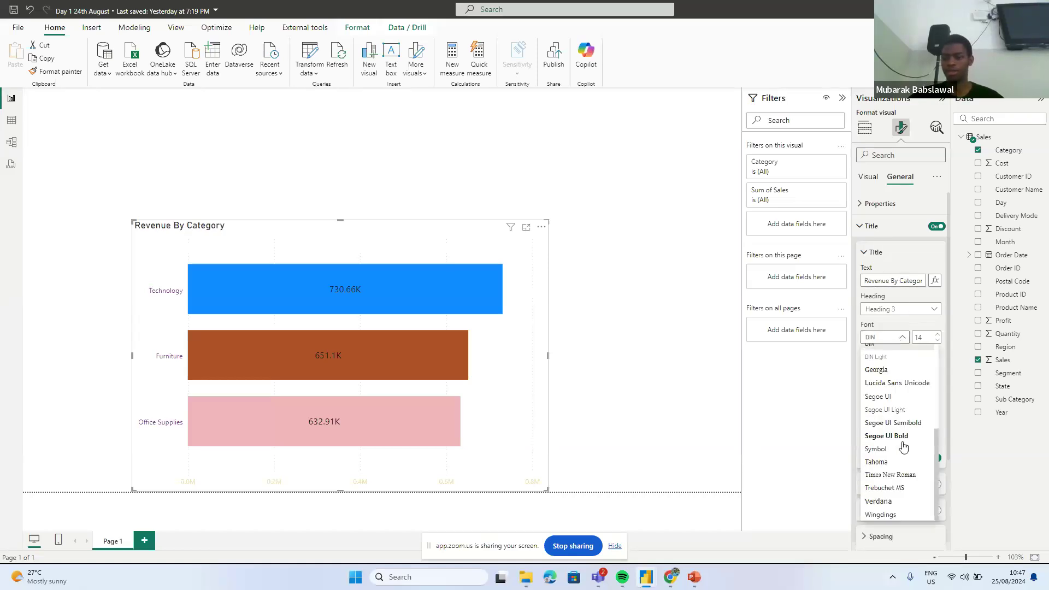
click(883, 396)
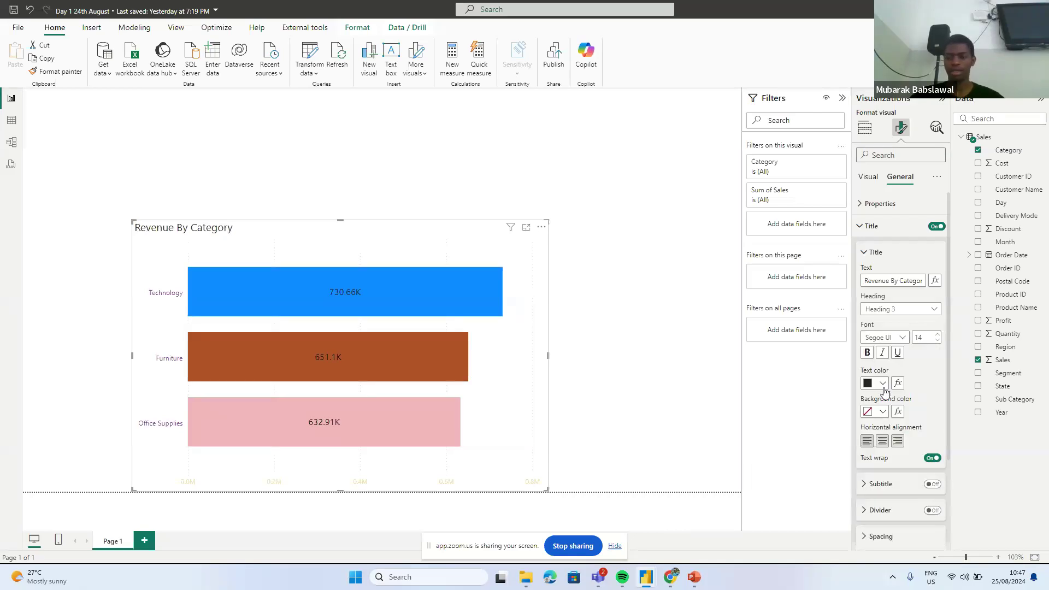
click(869, 353)
- Look through the Subtitle settings and the title text's conditional formatting options, cancelling without applying anything
scroll(928, 408, down, 2)
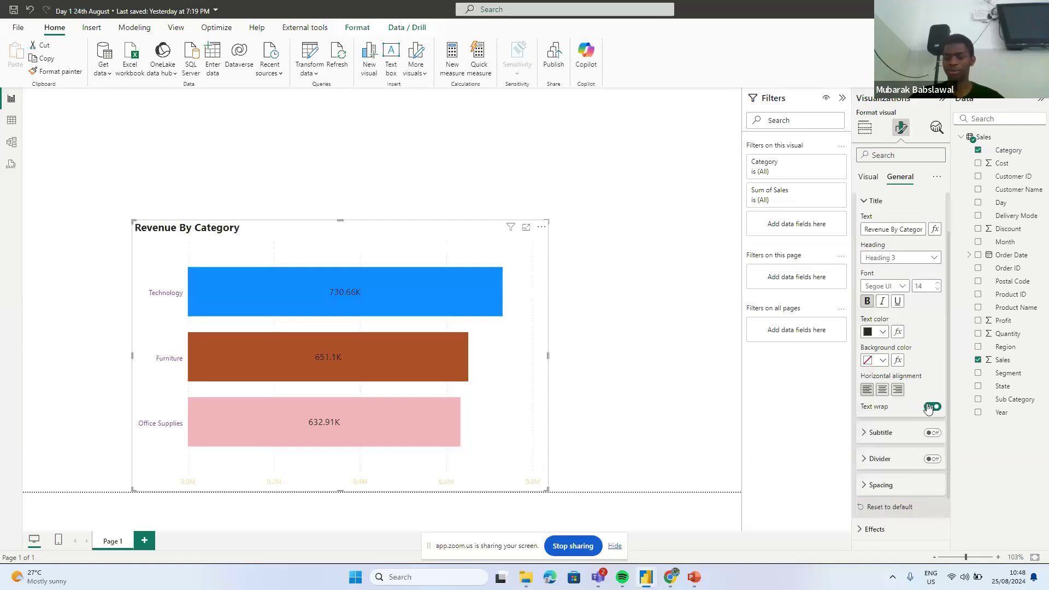
scroll(929, 409, down, 1)
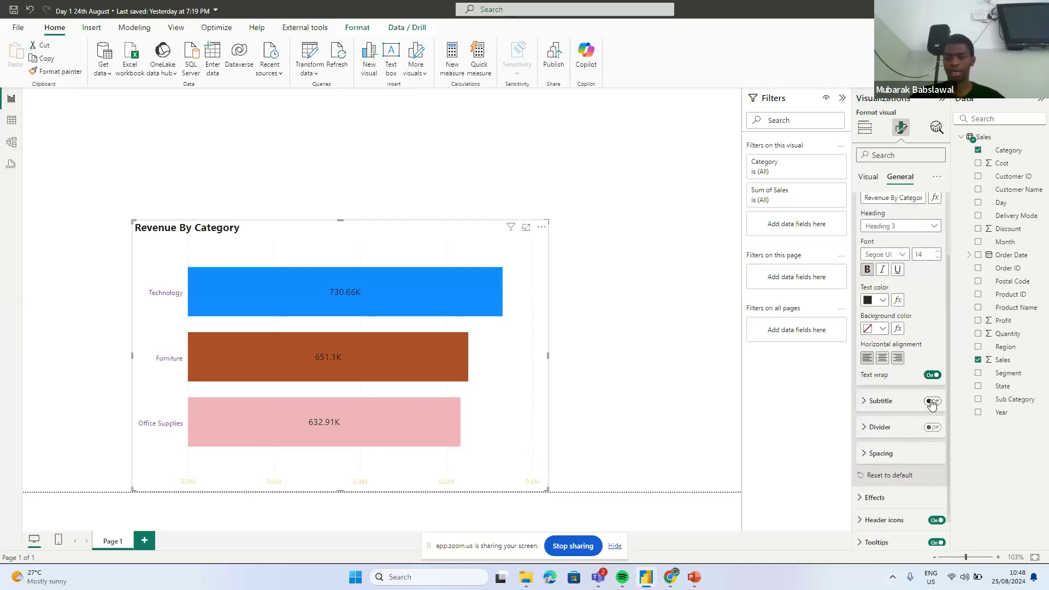
click(863, 404)
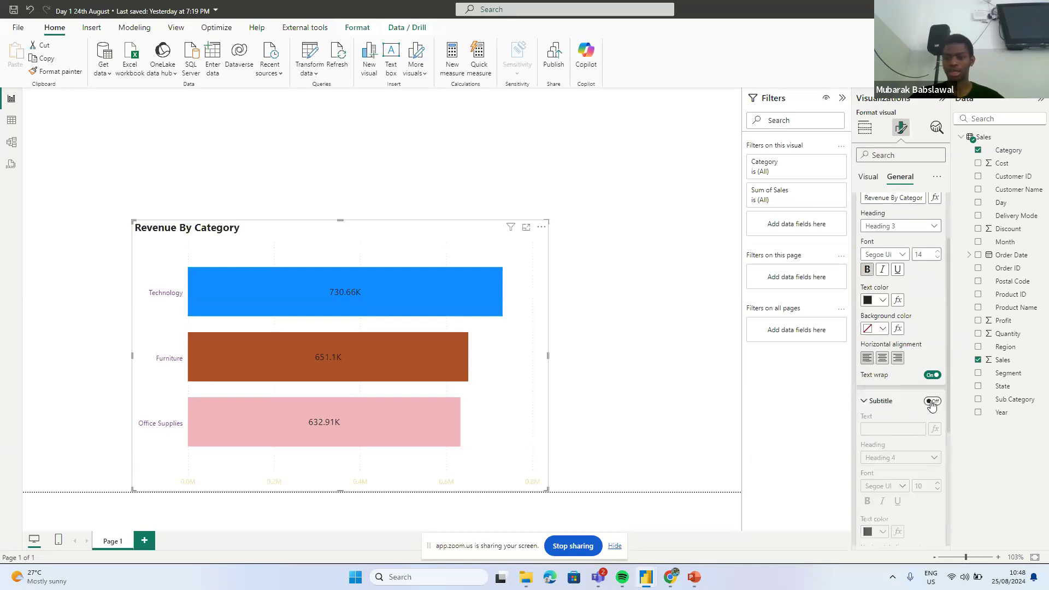
scroll(910, 339, up, 1)
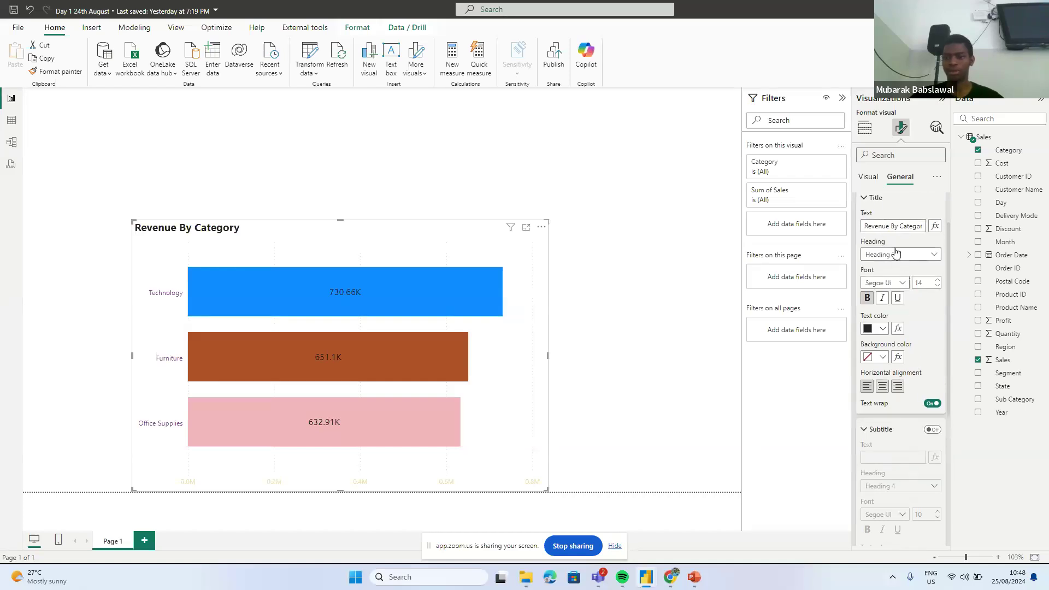
scroll(928, 254, up, 1)
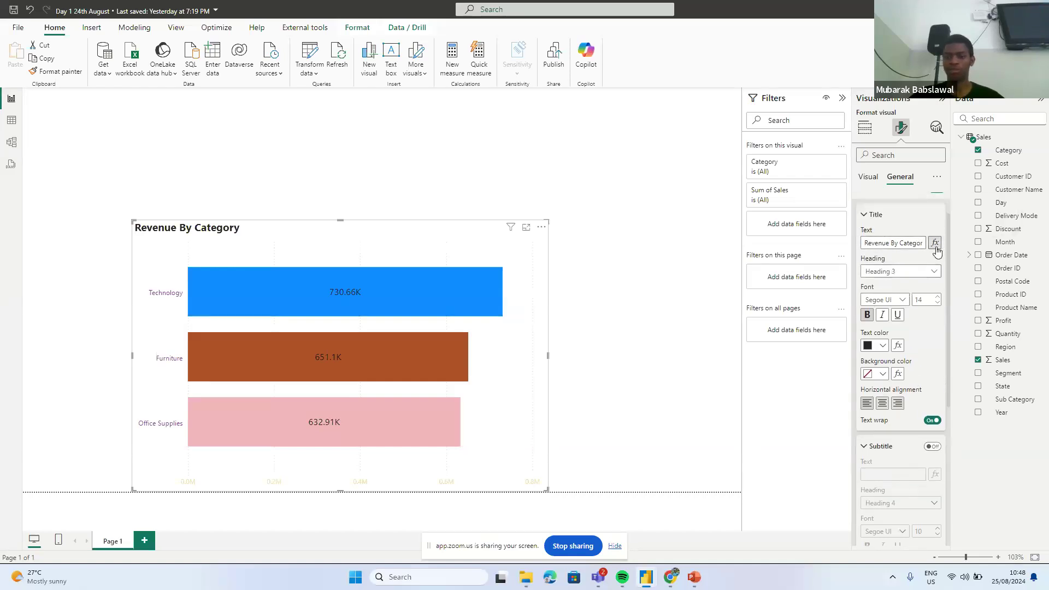
click(936, 247)
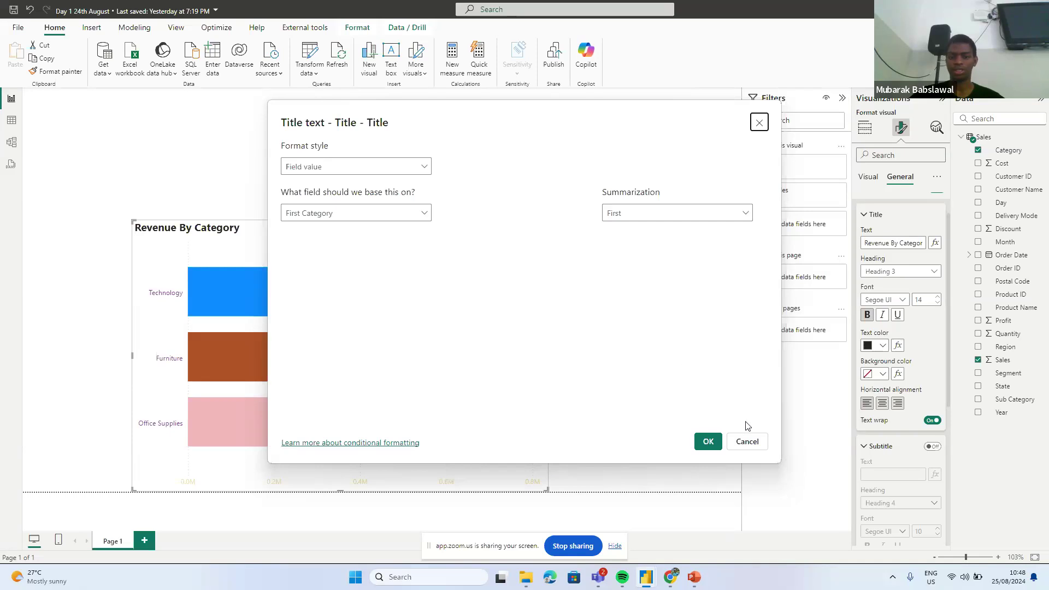
click(747, 442)
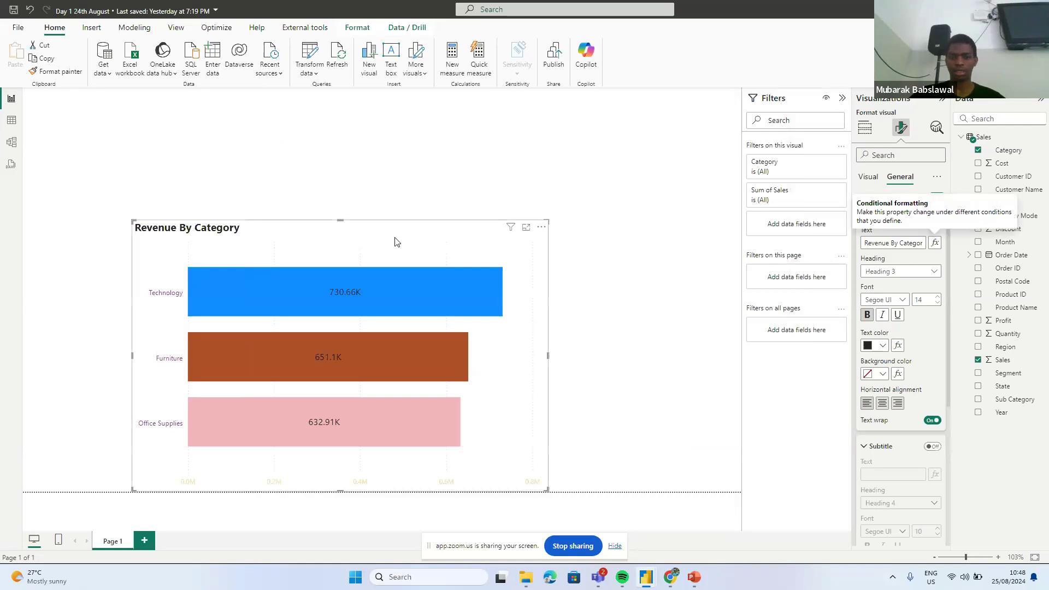
- Move the Revenue By Category chart into the upper-left corner of the report page and return to the visual-building options
drag(403, 234, 298, 105)
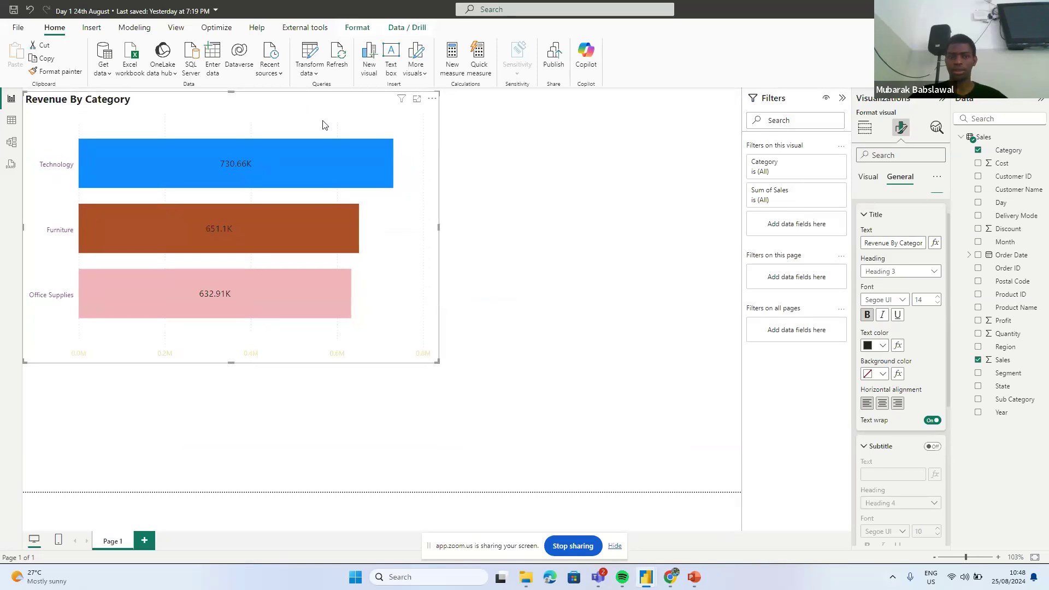
drag(424, 284, 424, 281)
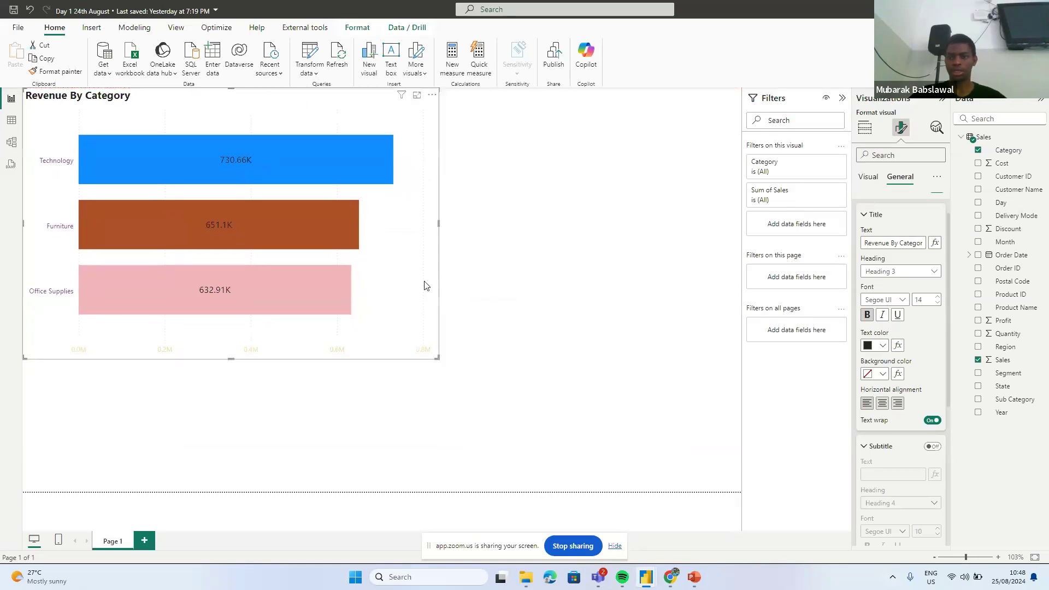
click(868, 177)
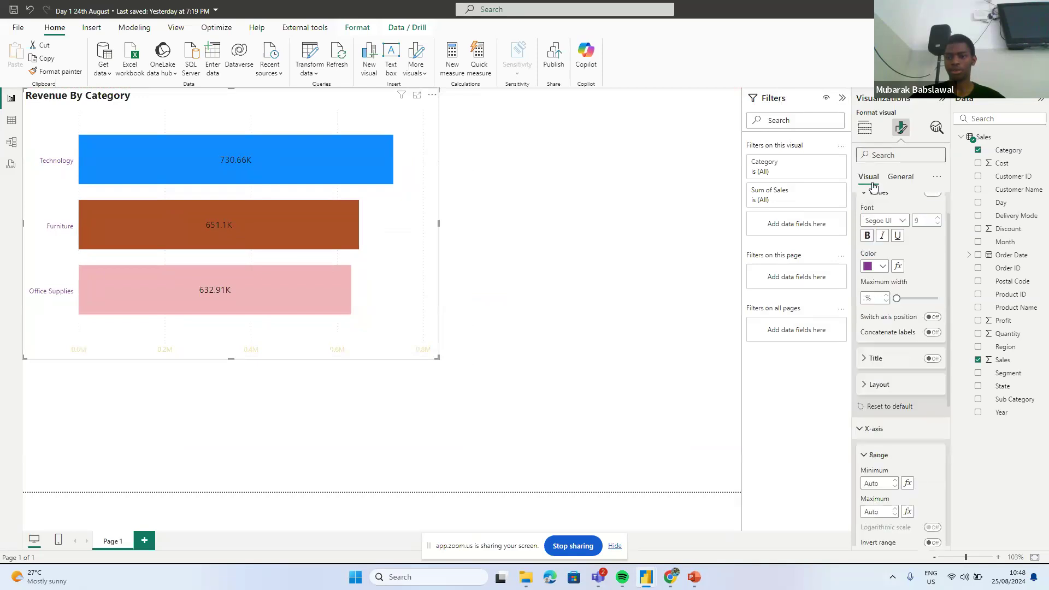
click(865, 136)
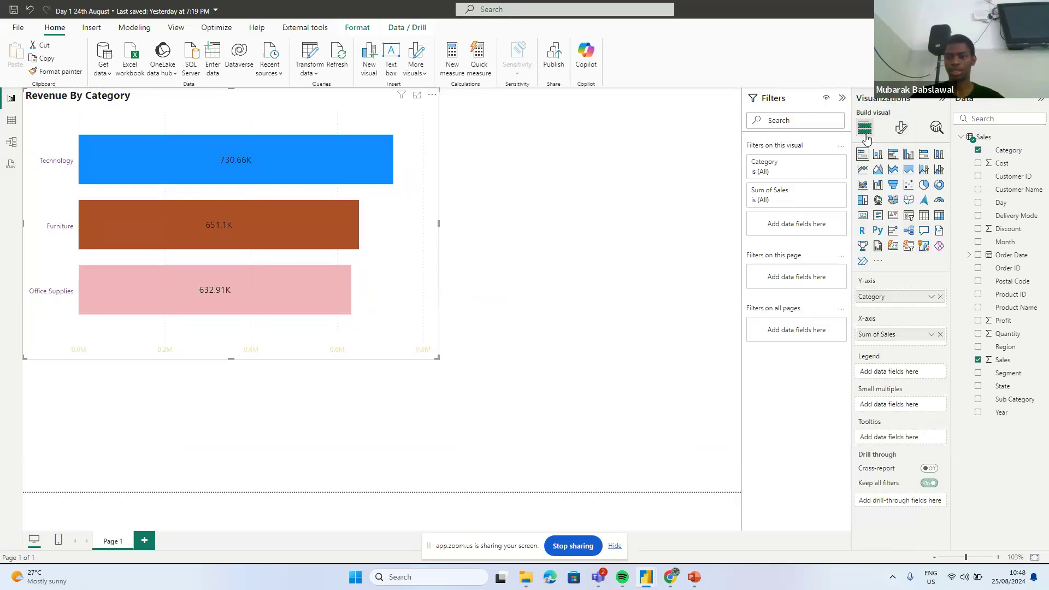
click(658, 222)
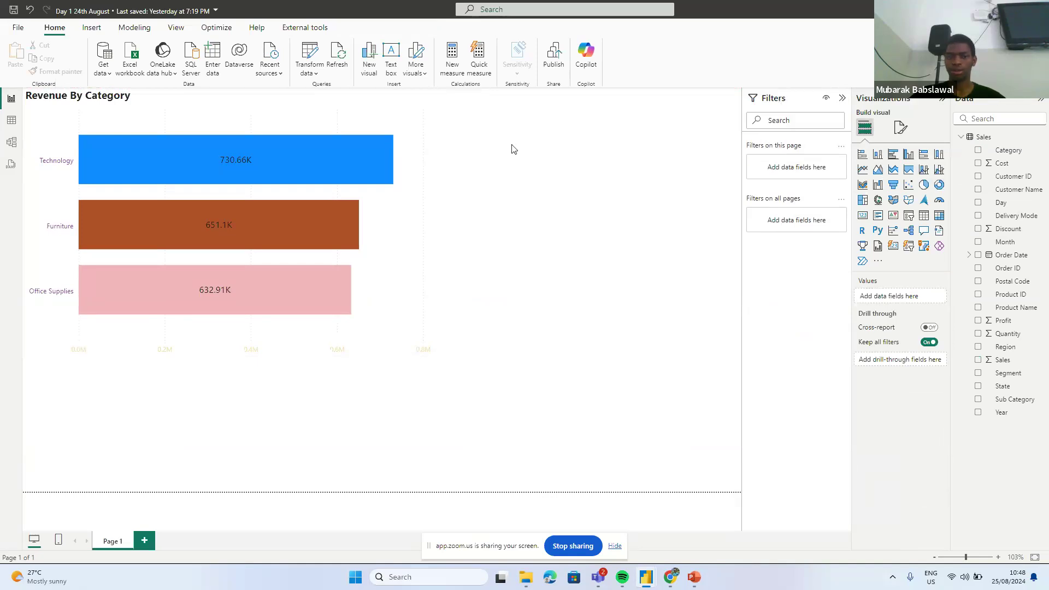
click(420, 168)
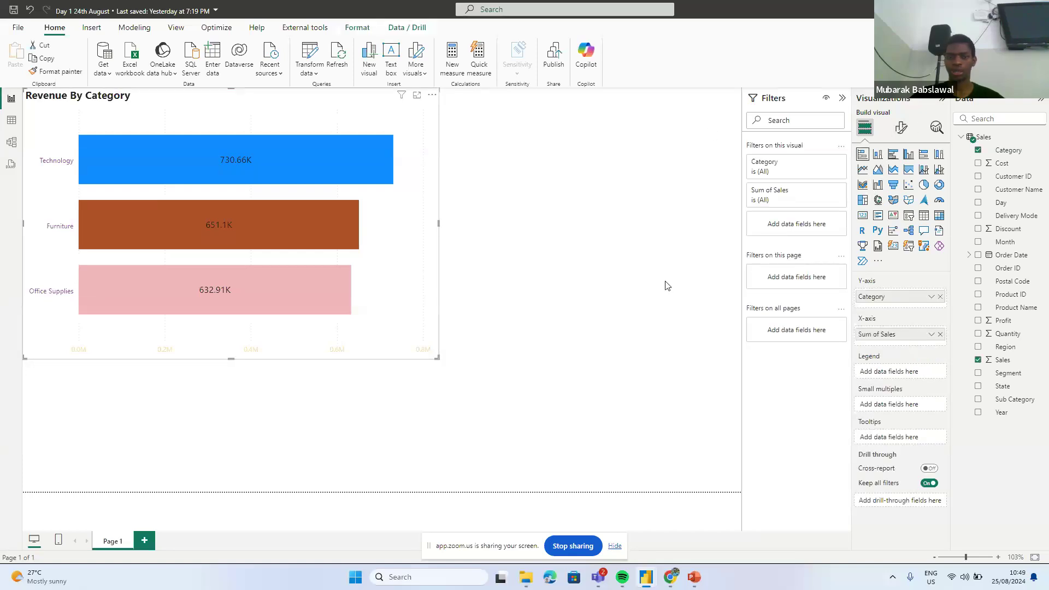
- Create a separate map visual with State as the location and Sales as the bubble size, and examine it around Nigeria
click(519, 206)
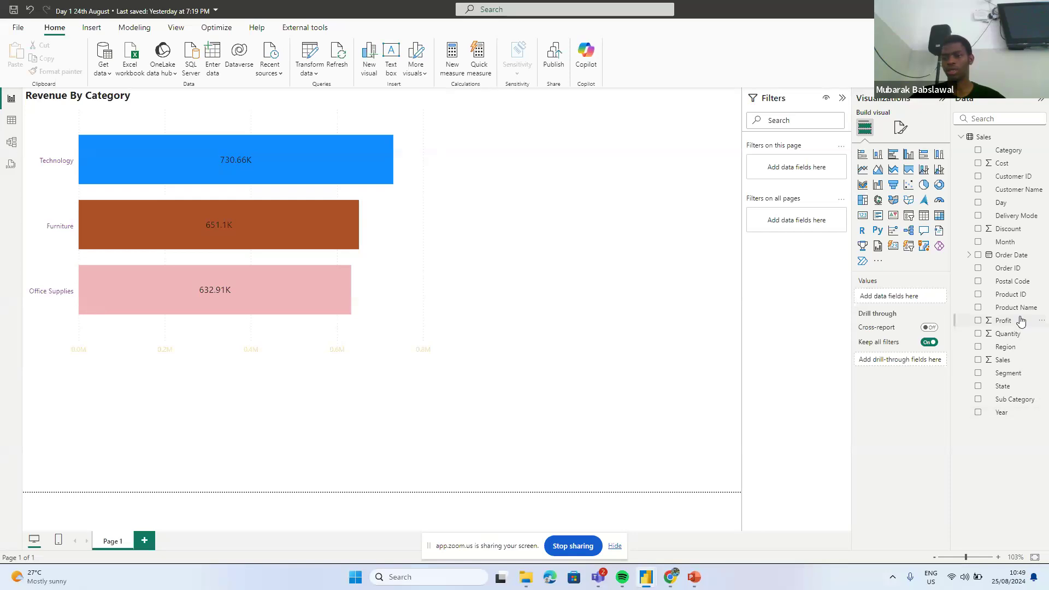
click(978, 387)
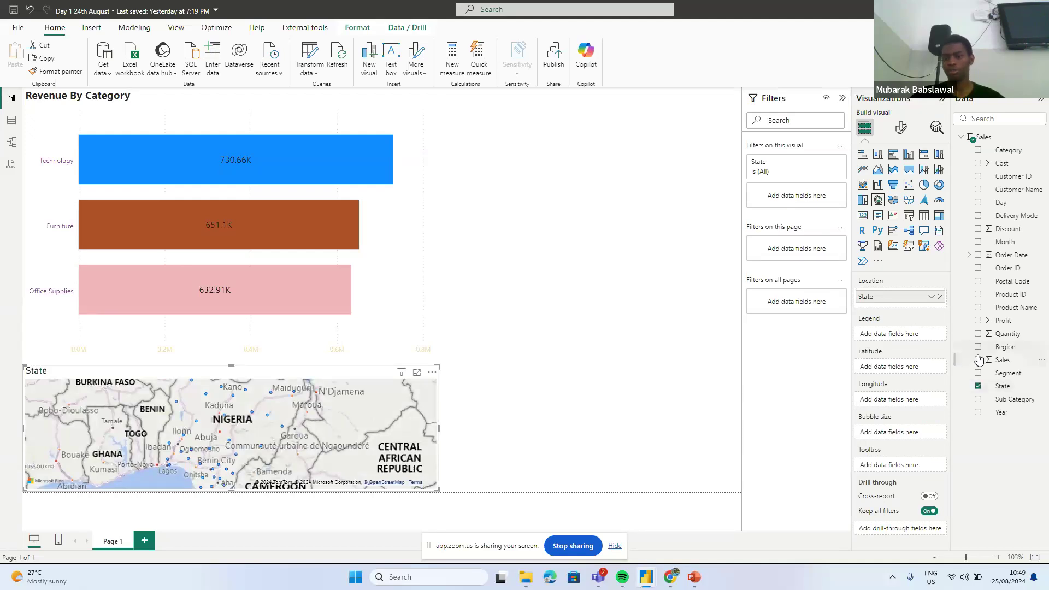
click(980, 362)
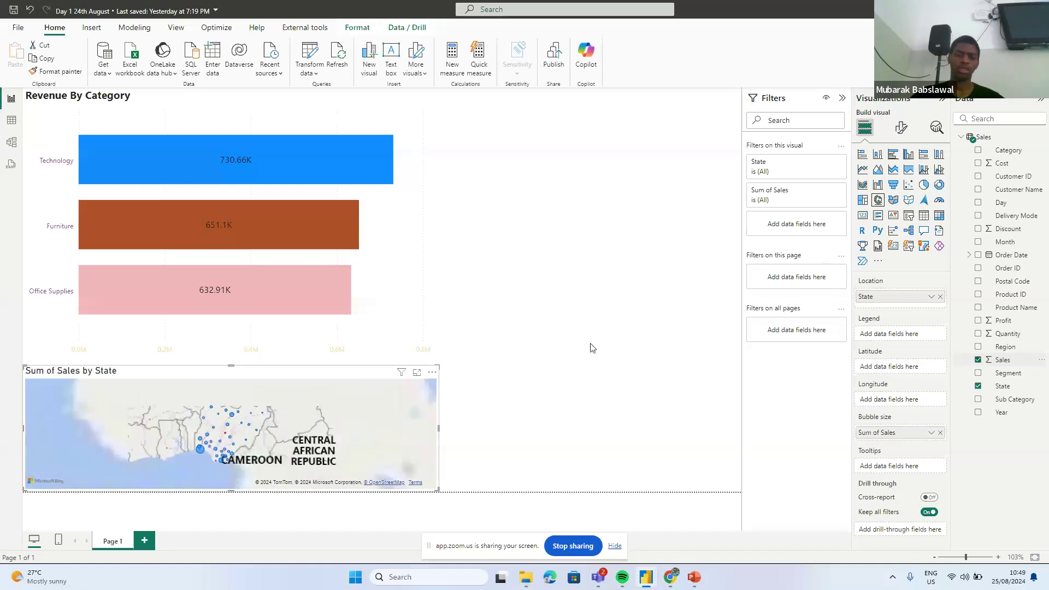
drag(262, 406, 238, 428)
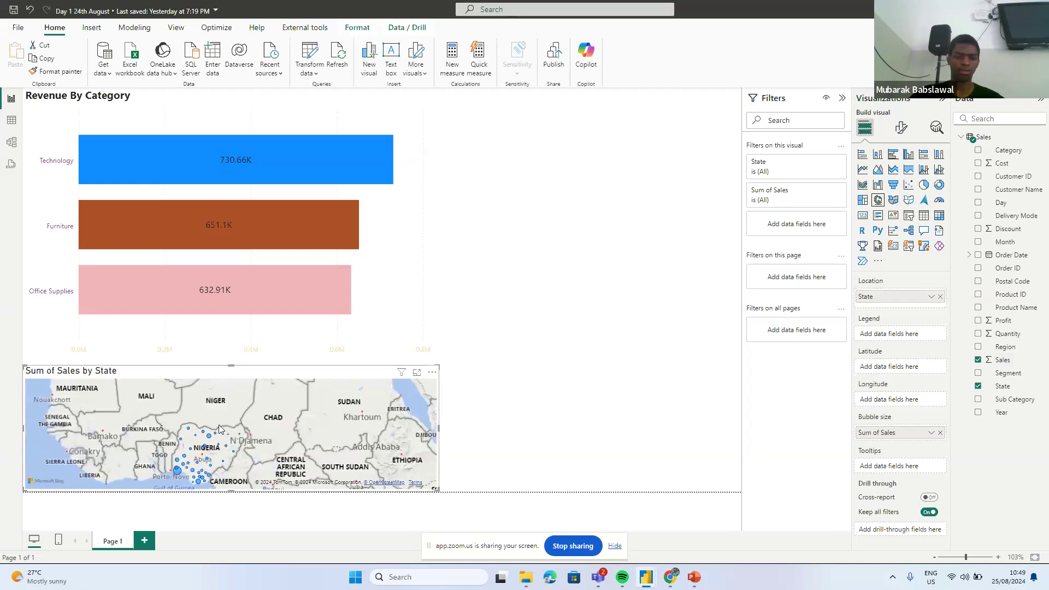
scroll(219, 428, up, 5)
drag(224, 440, 260, 392)
scroll(251, 439, down, 4)
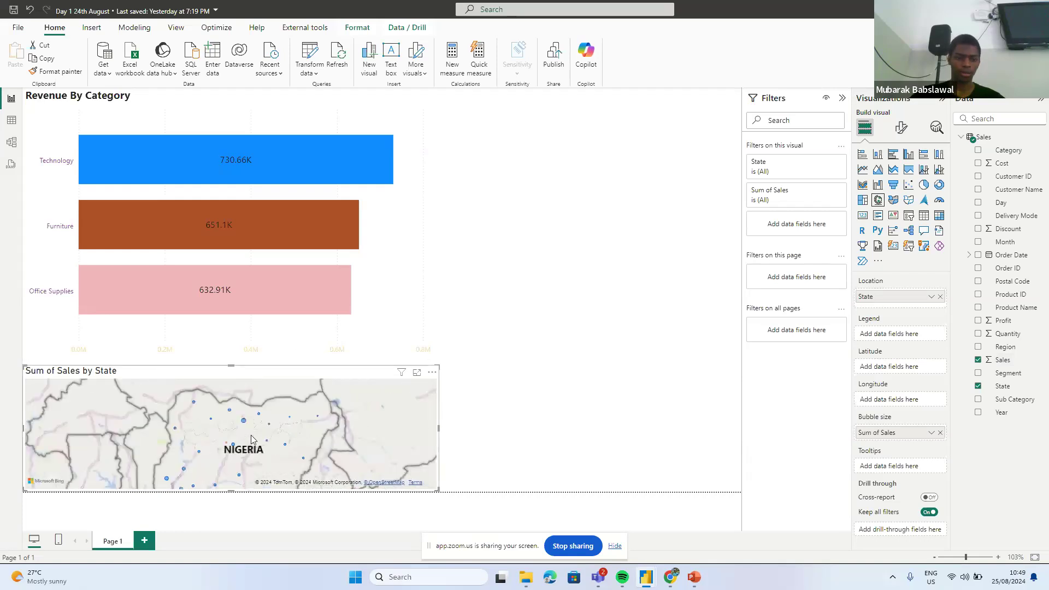
- Move the Sales by State map up over the bar chart's right side and stretch it taller, and delete it
drag(205, 374, 506, 158)
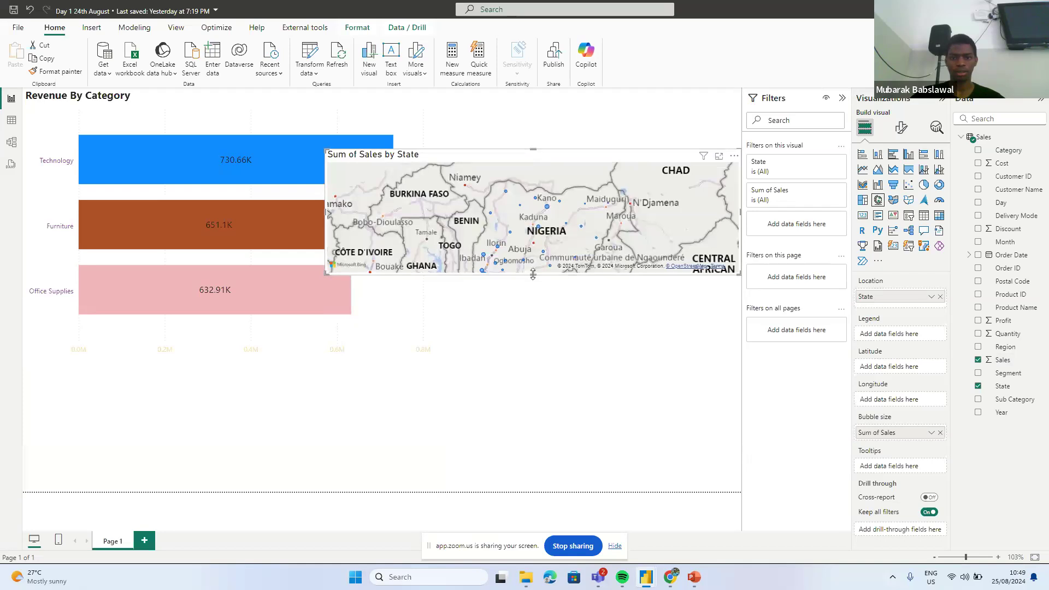
drag(534, 275, 533, 441)
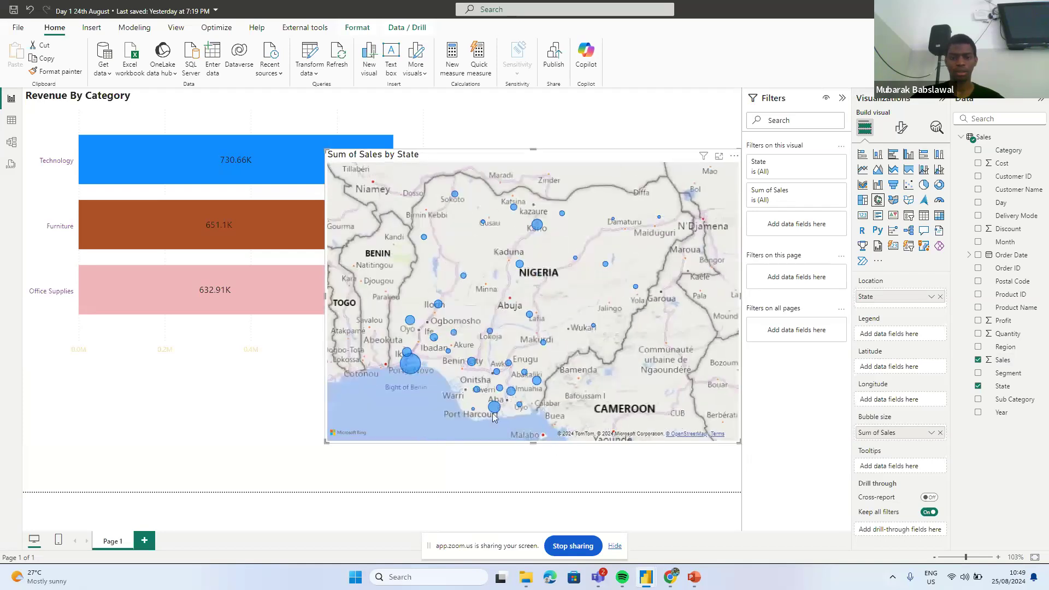
mouse_move(413, 372)
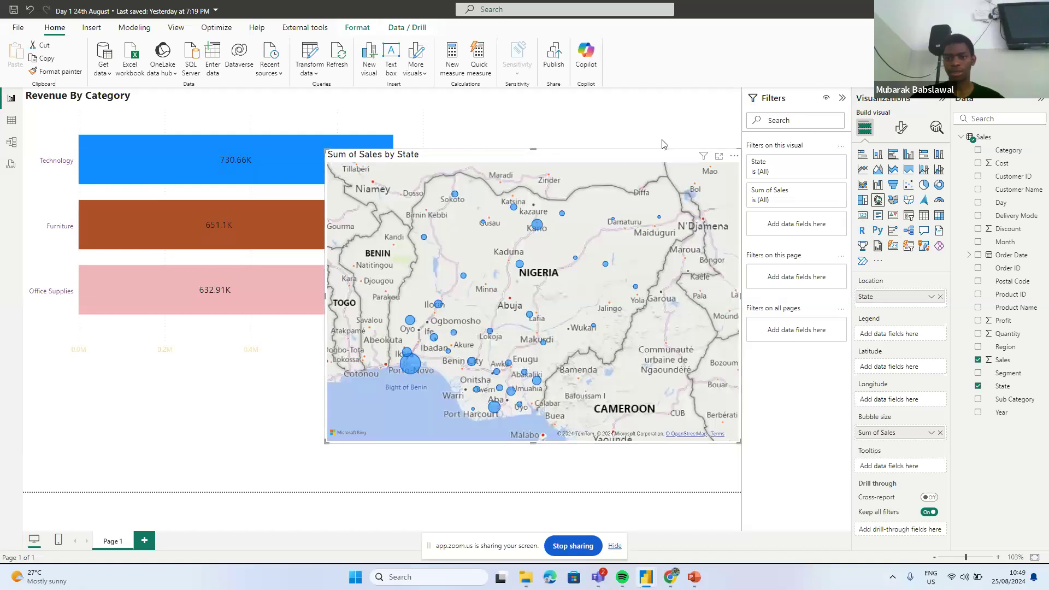
key(Delete)
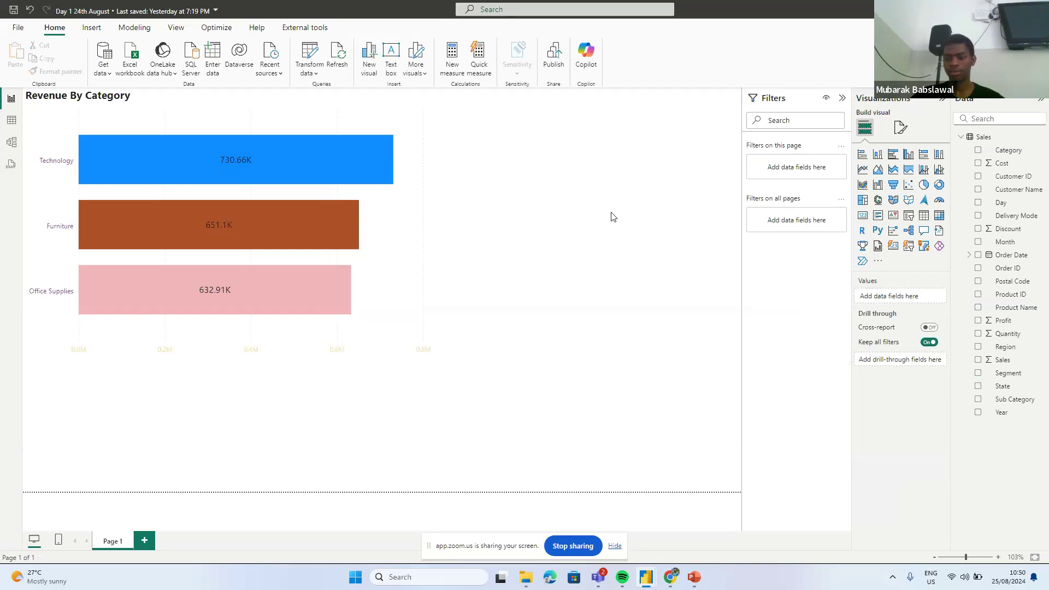
- Build a new, taller map in the upper right of the page with State as location and Sales as bubble size
click(979, 389)
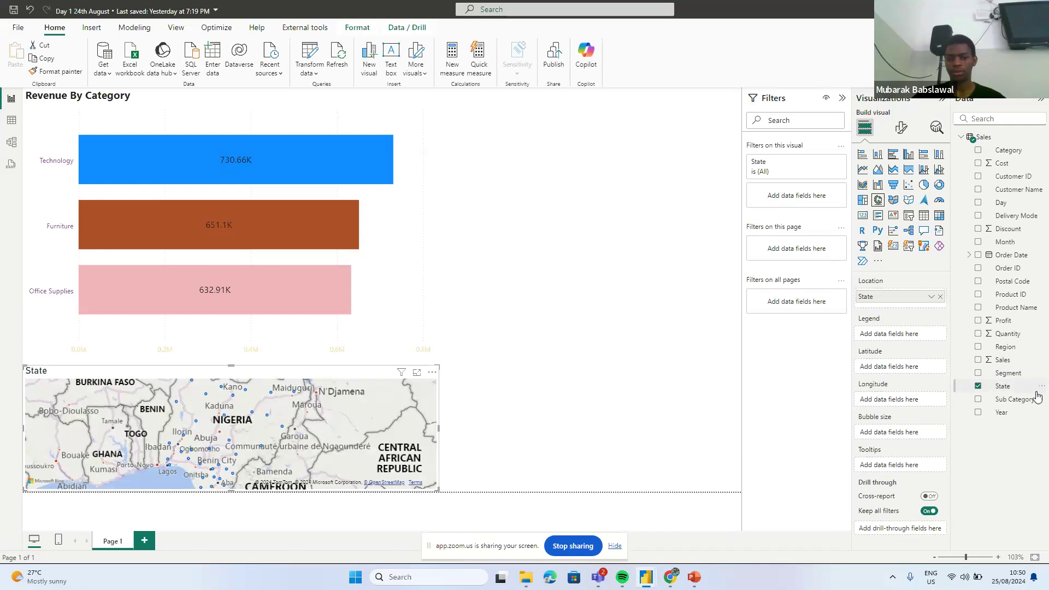
drag(367, 363, 609, 124)
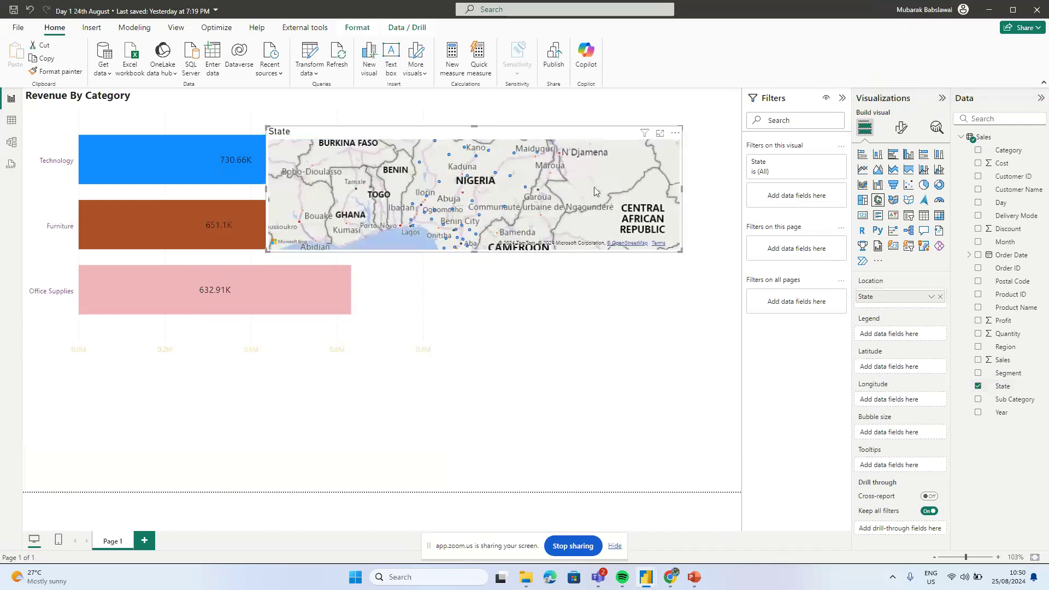
click(476, 256)
click(475, 253)
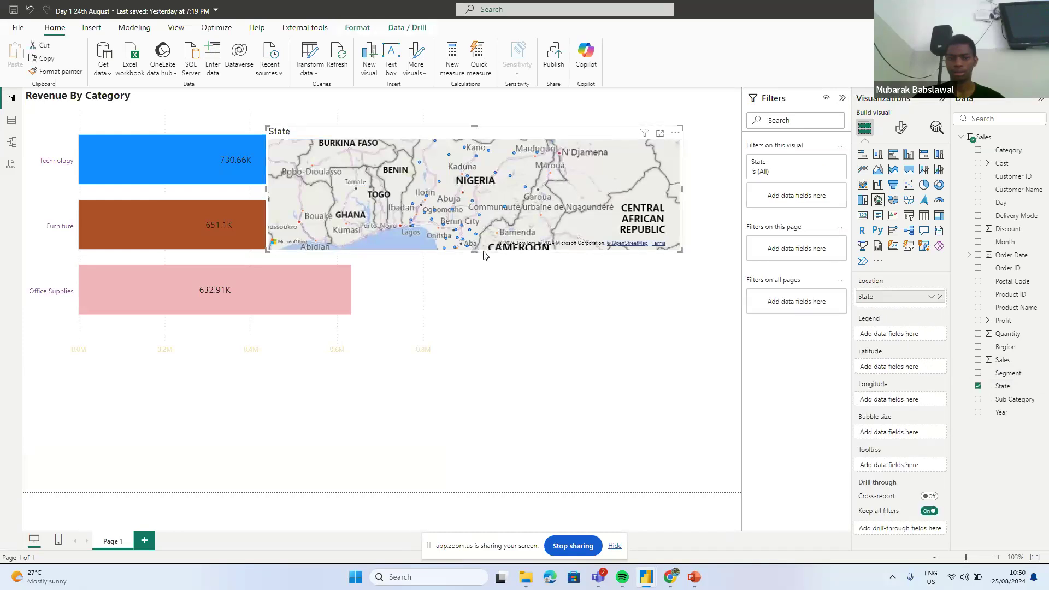
drag(475, 252, 497, 443)
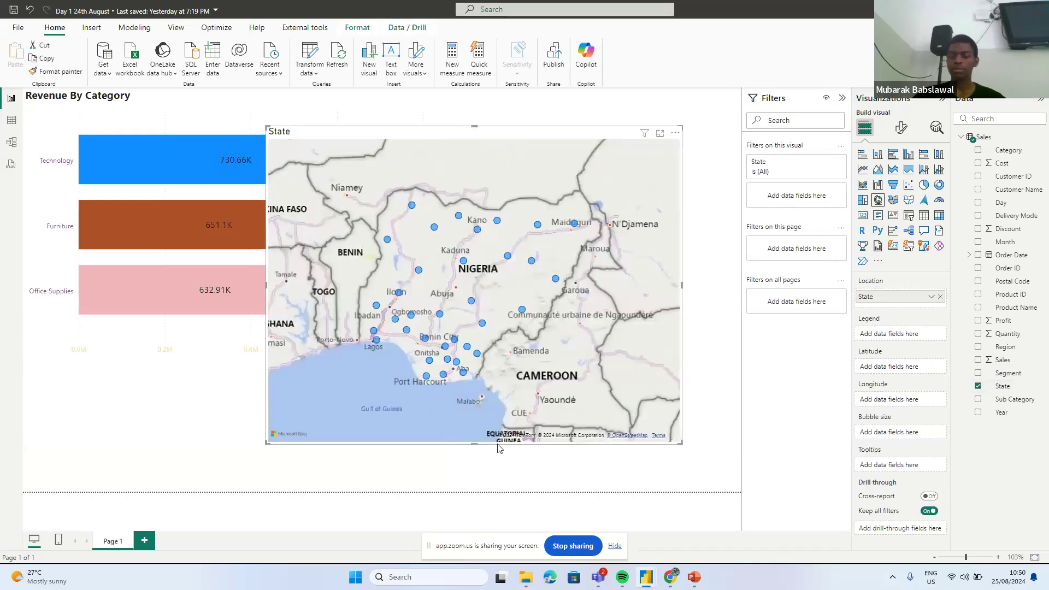
click(978, 361)
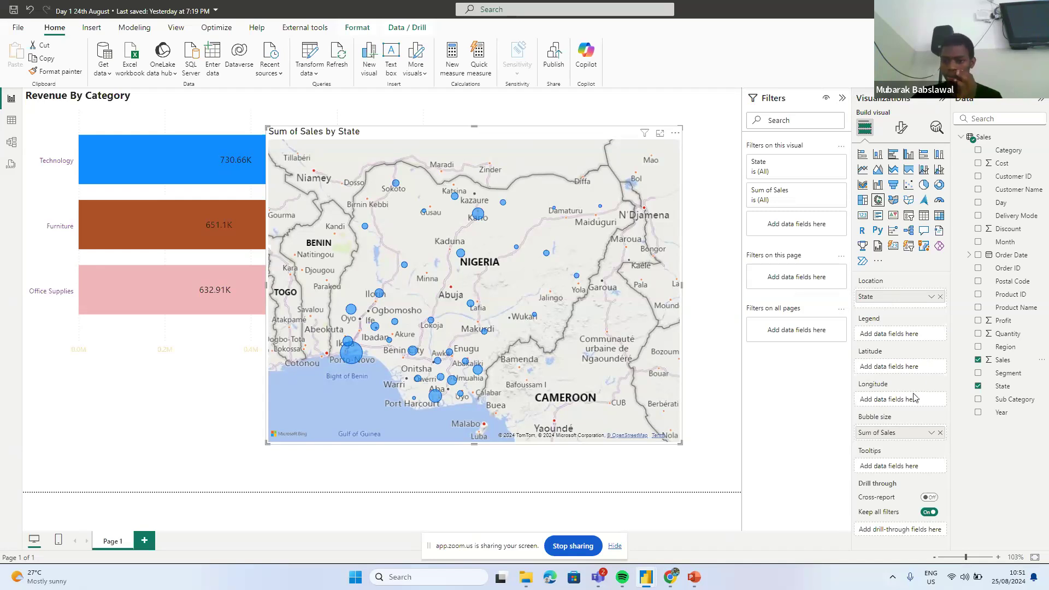
- Try the Sales field as the map's legend and remove it again
click(930, 297)
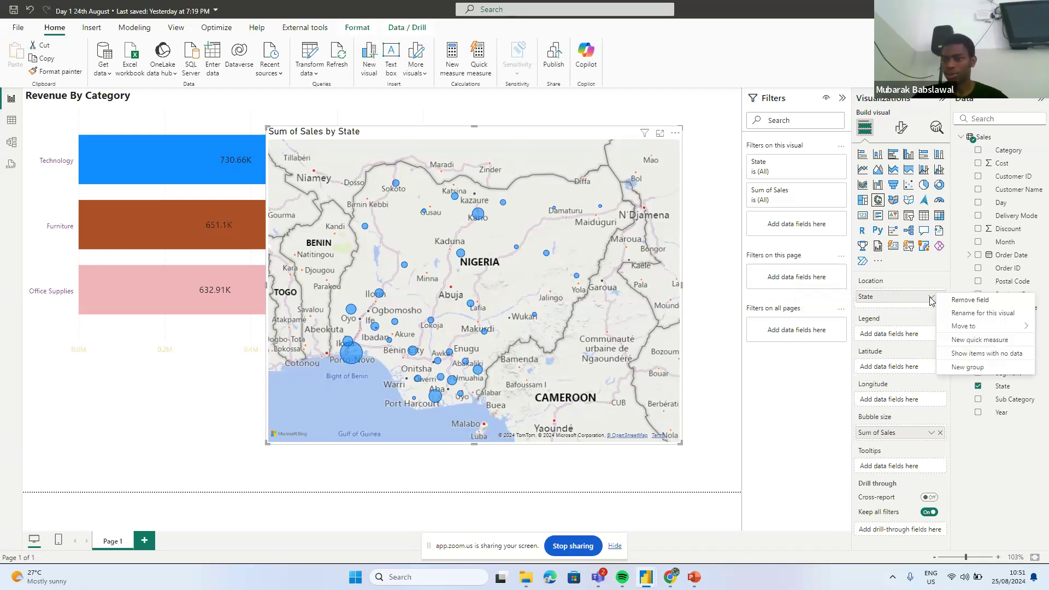
click(924, 299)
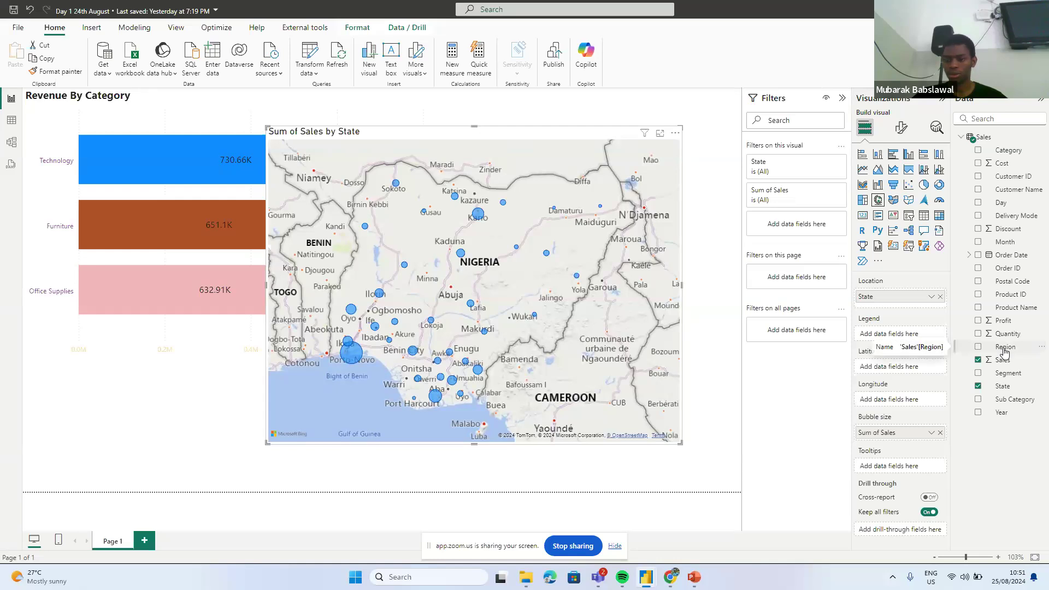
drag(993, 365, 897, 336)
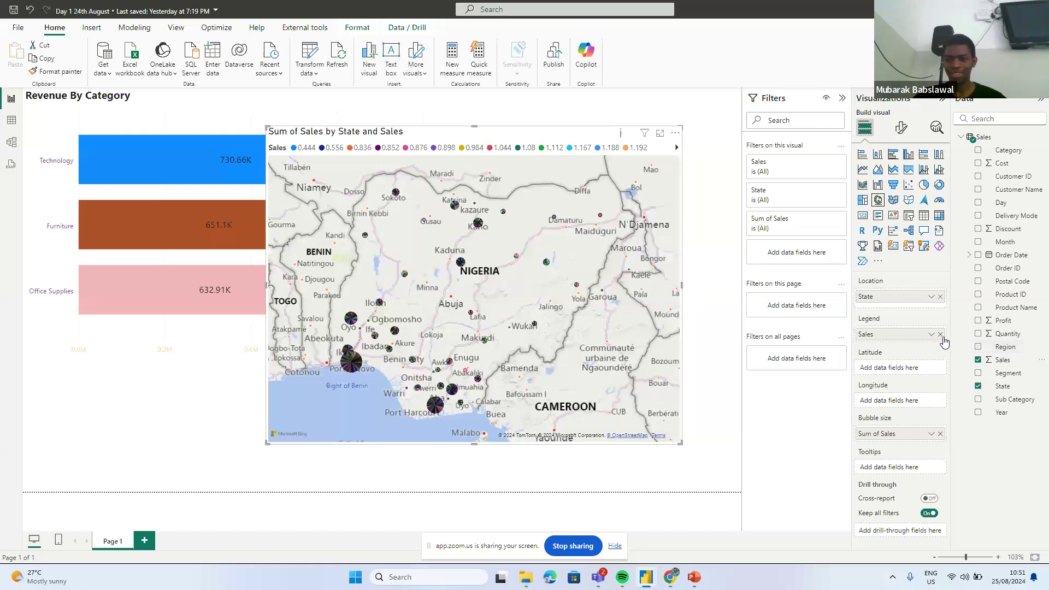
click(940, 335)
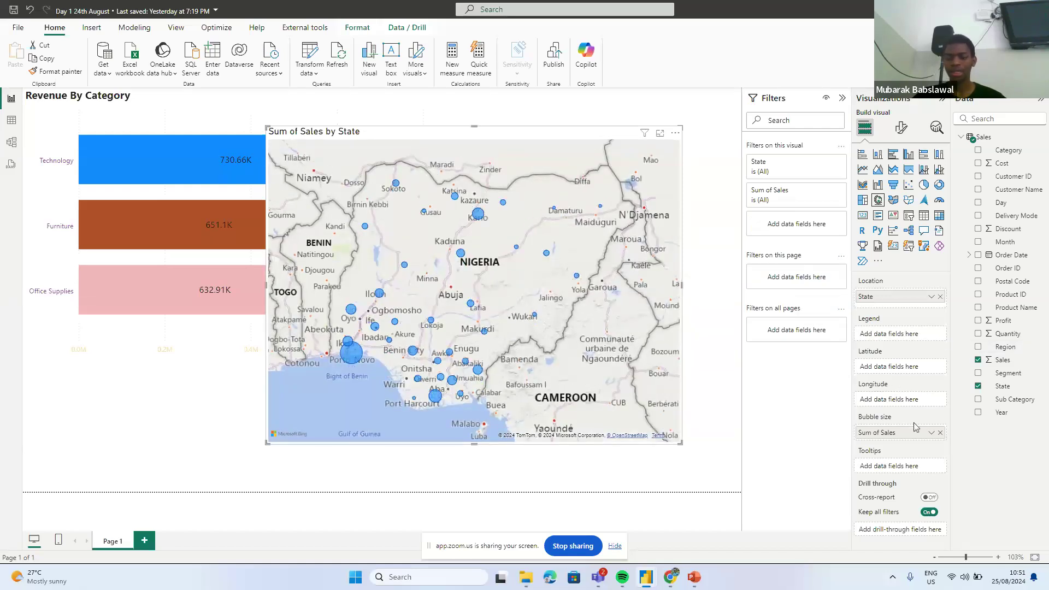
- Turn on the heat map for the Sum of Sales by State map and set its map style to Aerial
click(901, 129)
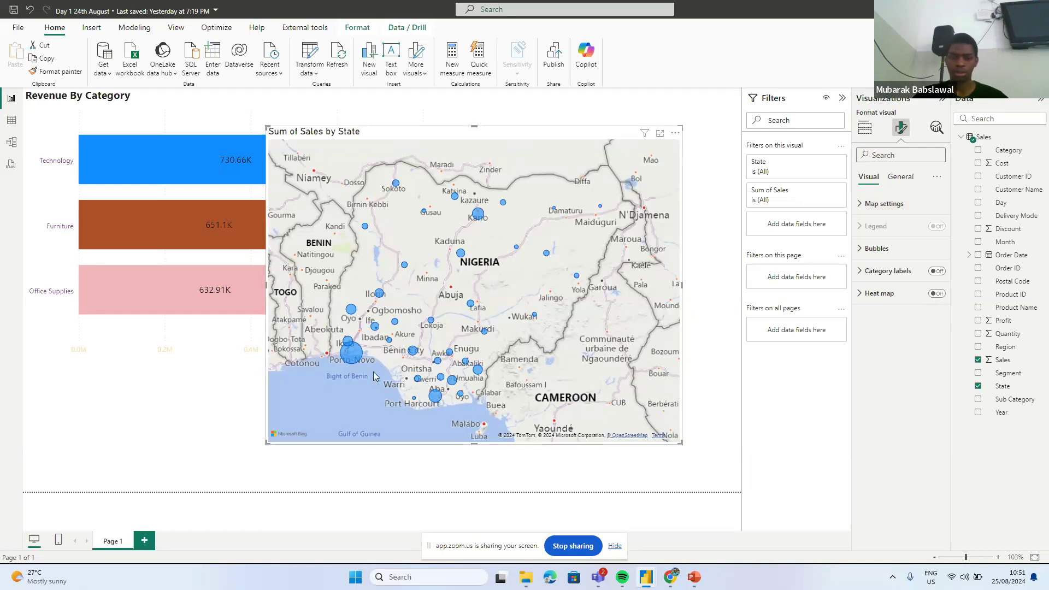
click(936, 294)
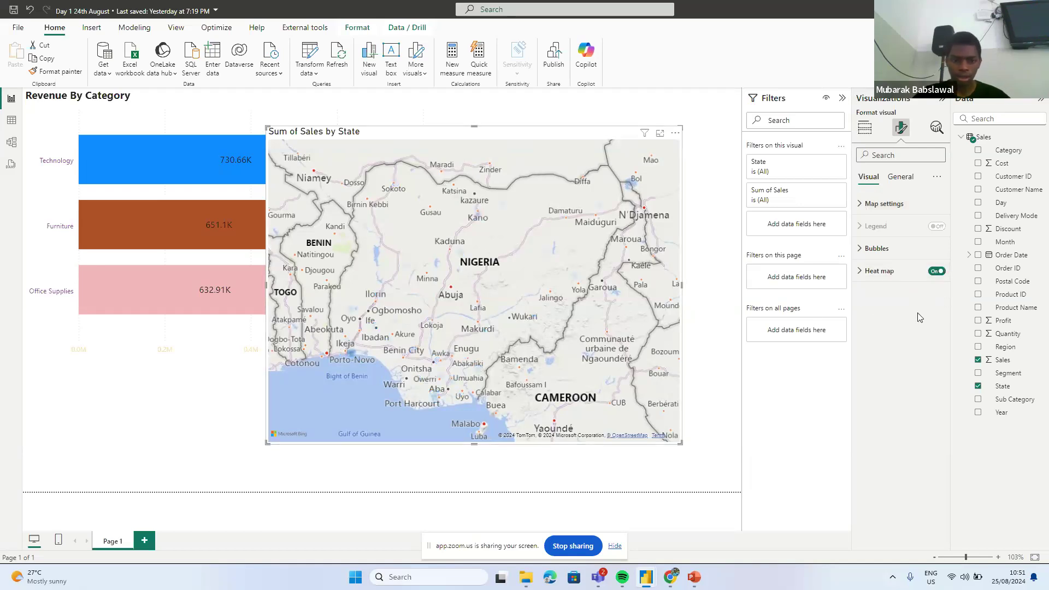
click(864, 205)
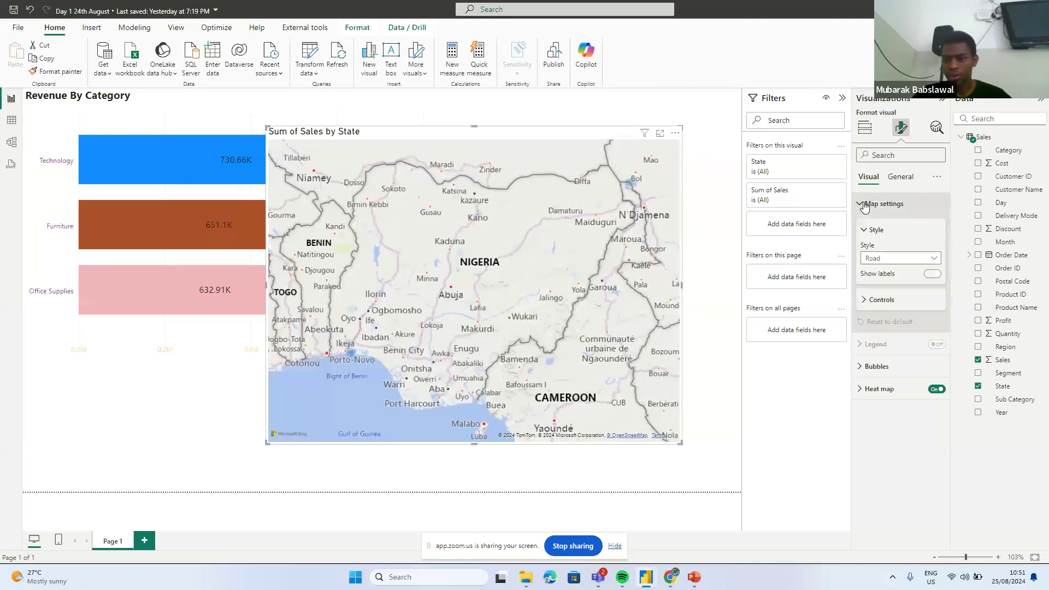
click(916, 264)
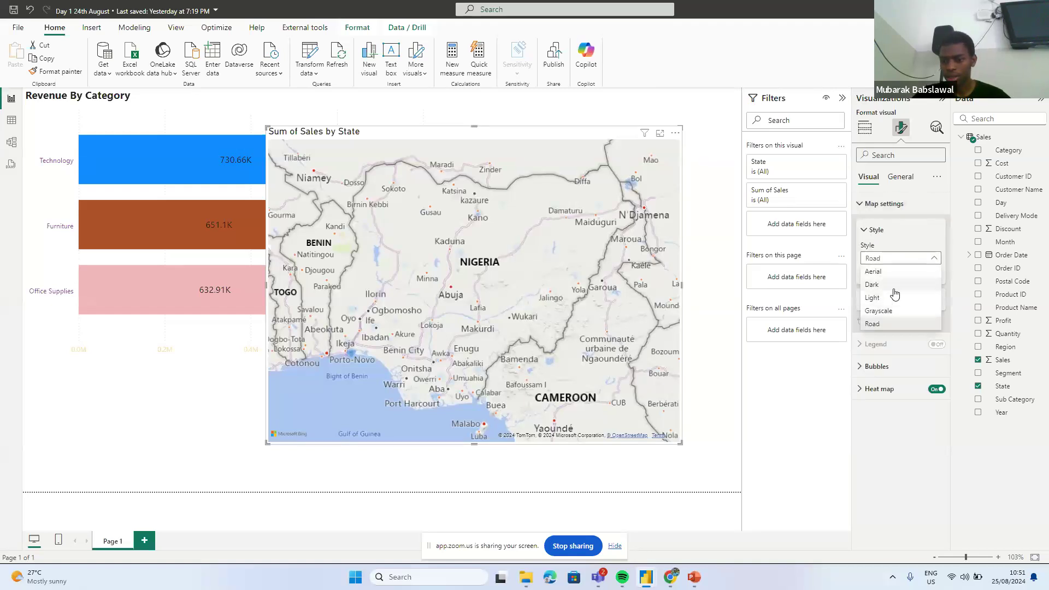
click(894, 272)
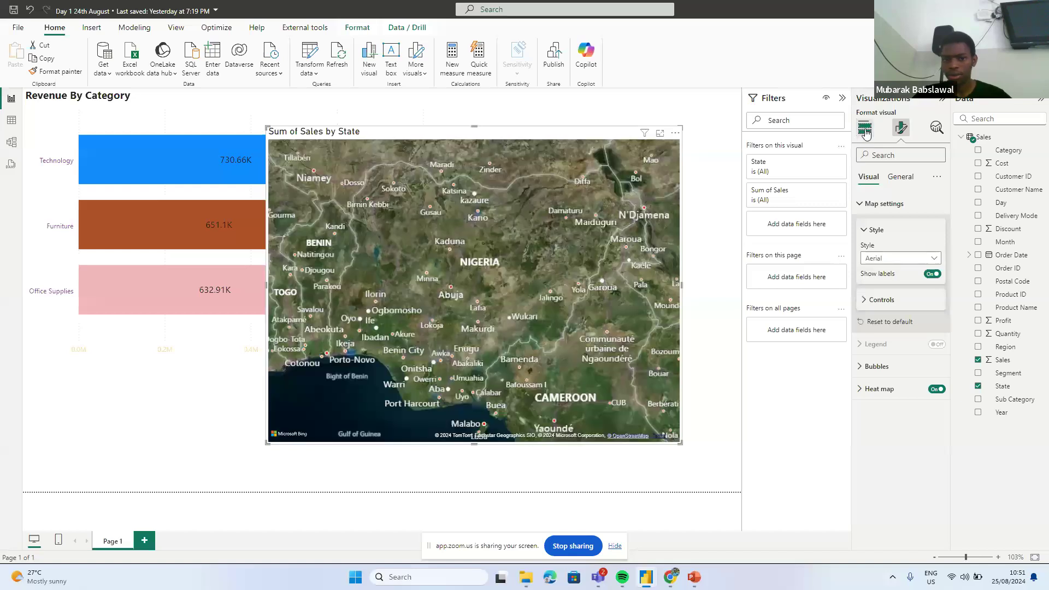
- Convert the Sum of Sales by State visual to a filled map and set its map style to Light
click(866, 131)
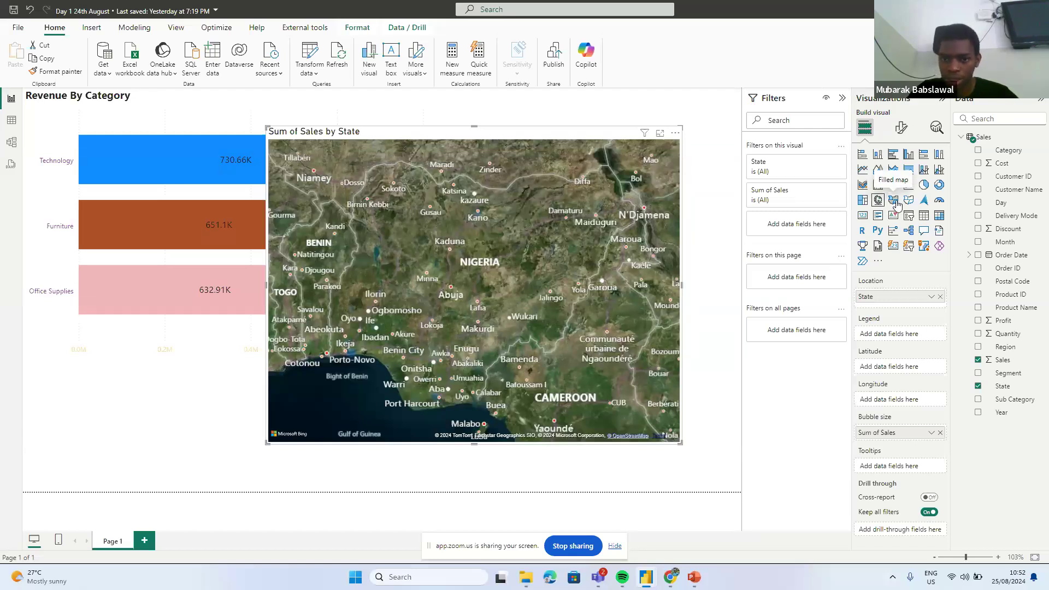
click(896, 202)
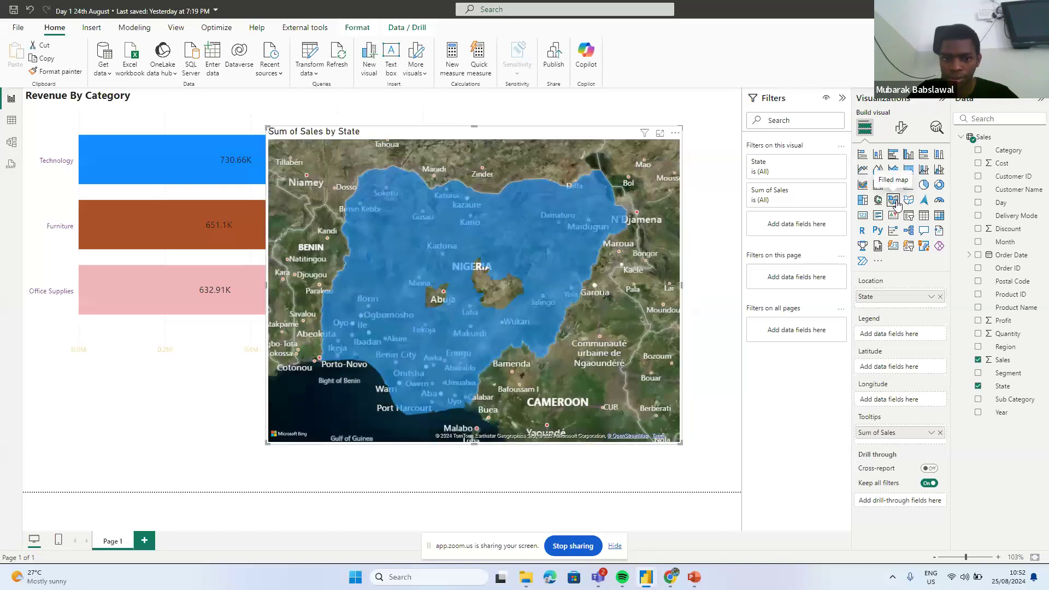
click(902, 130)
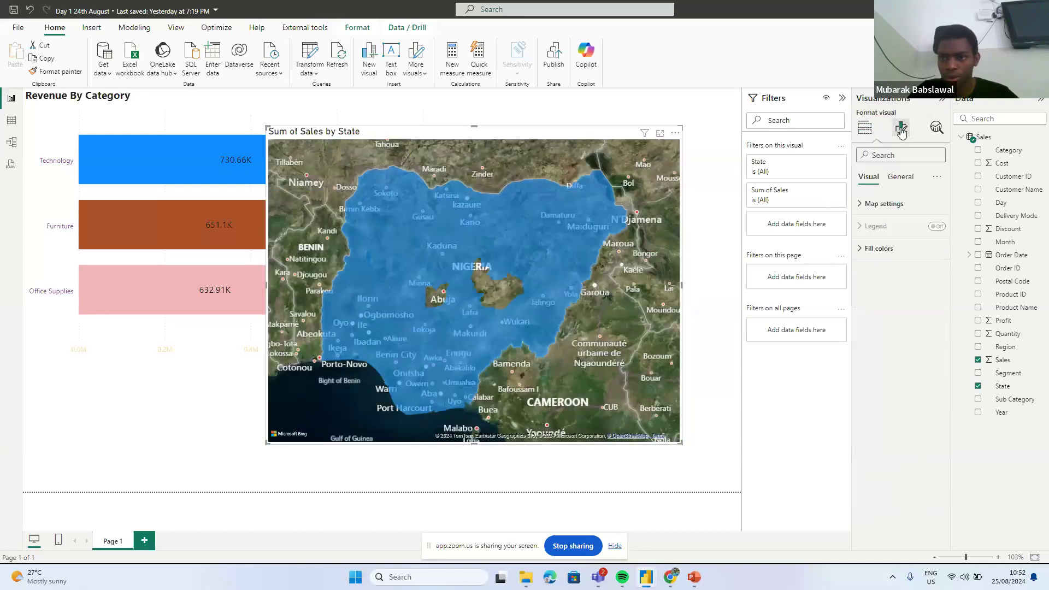
click(865, 205)
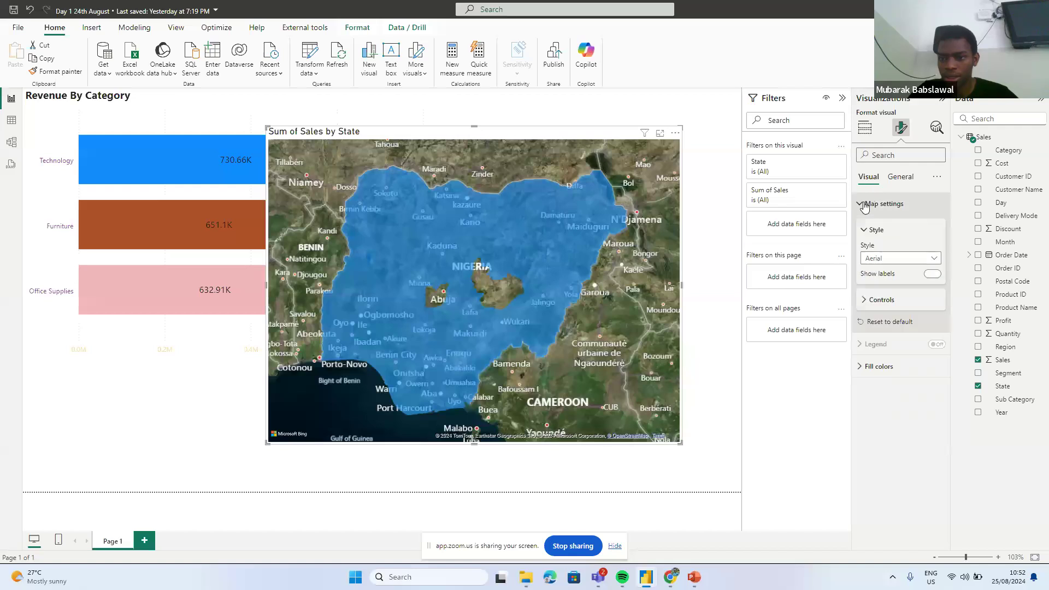
click(932, 259)
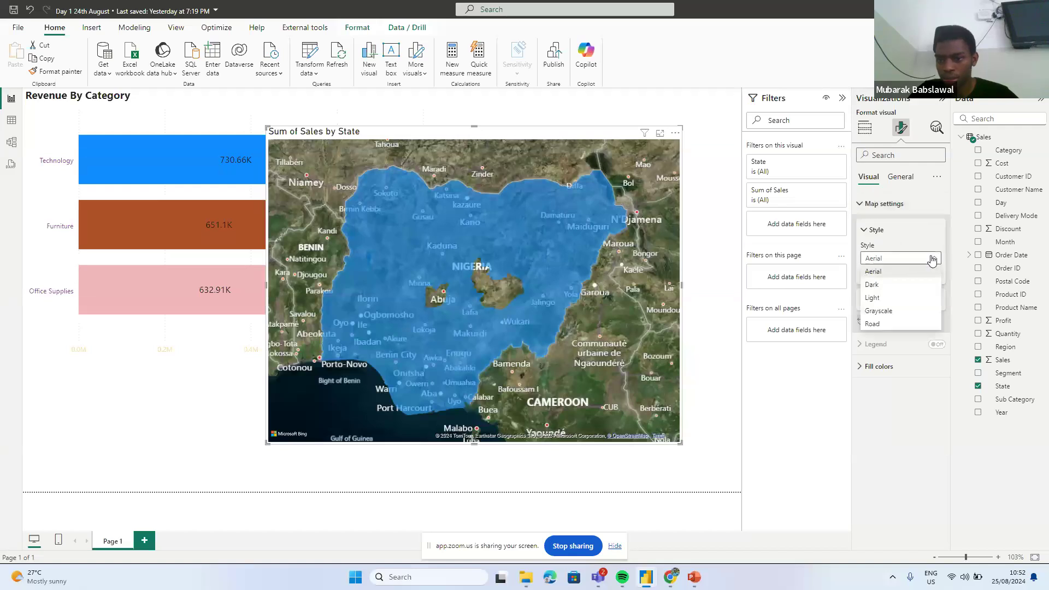
click(886, 298)
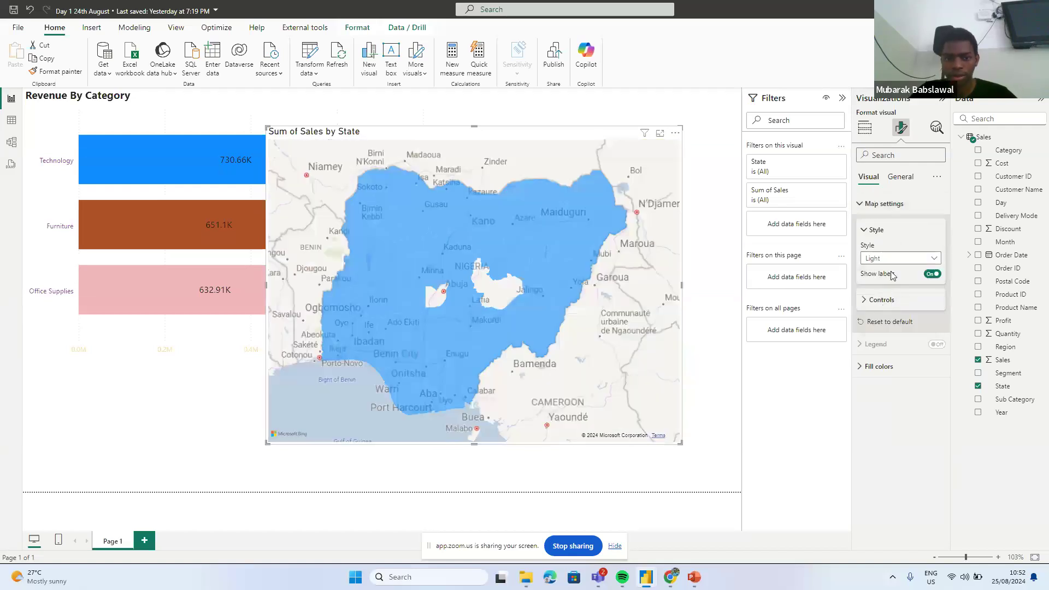
- Try moving Sum of Sales from the filled map's tooltips to its legend, and remove it from the legend
click(865, 127)
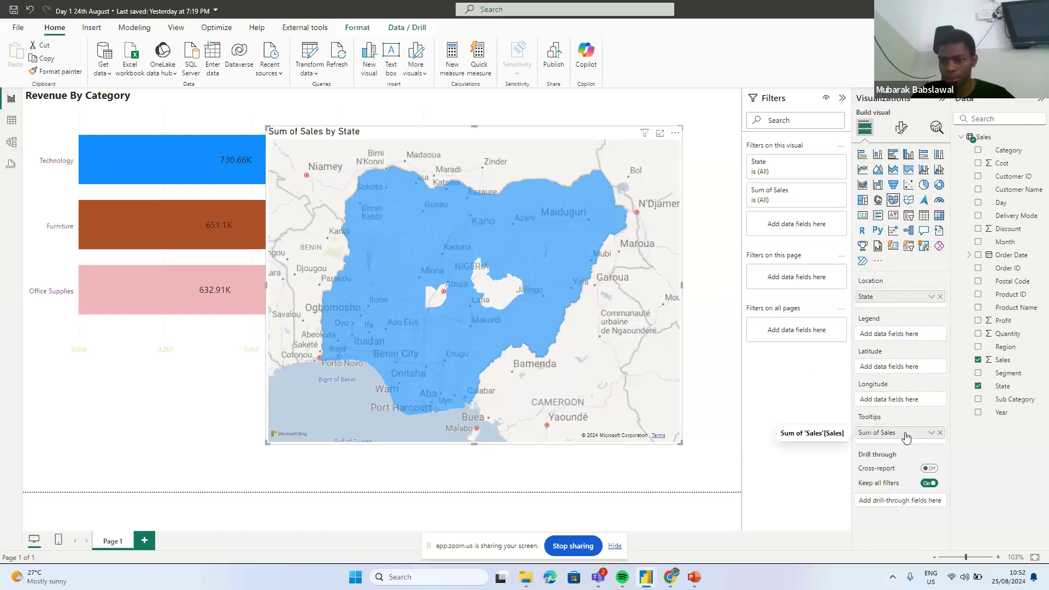
drag(906, 437, 904, 335)
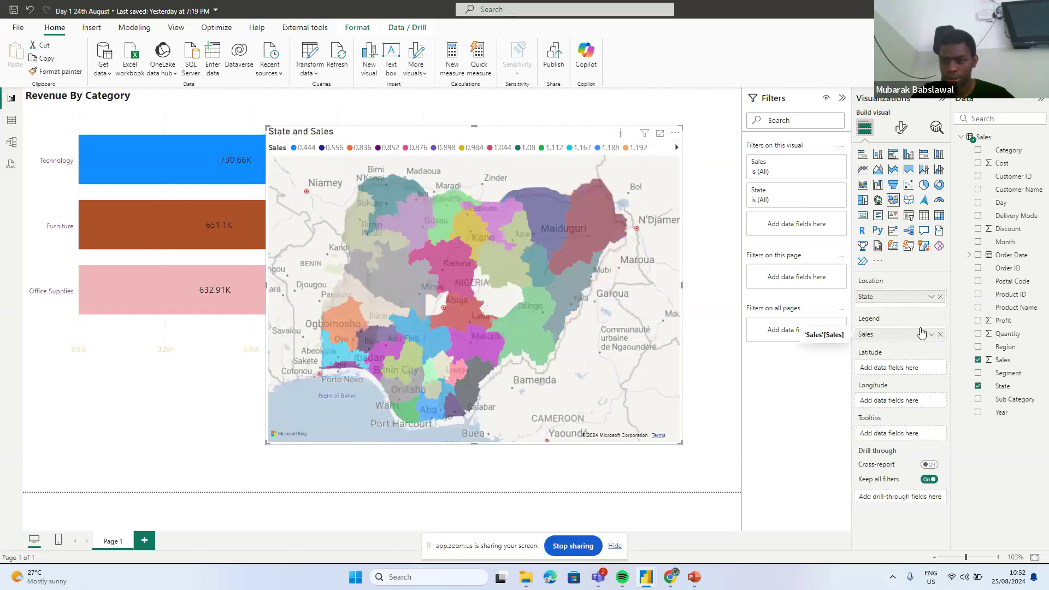
click(940, 334)
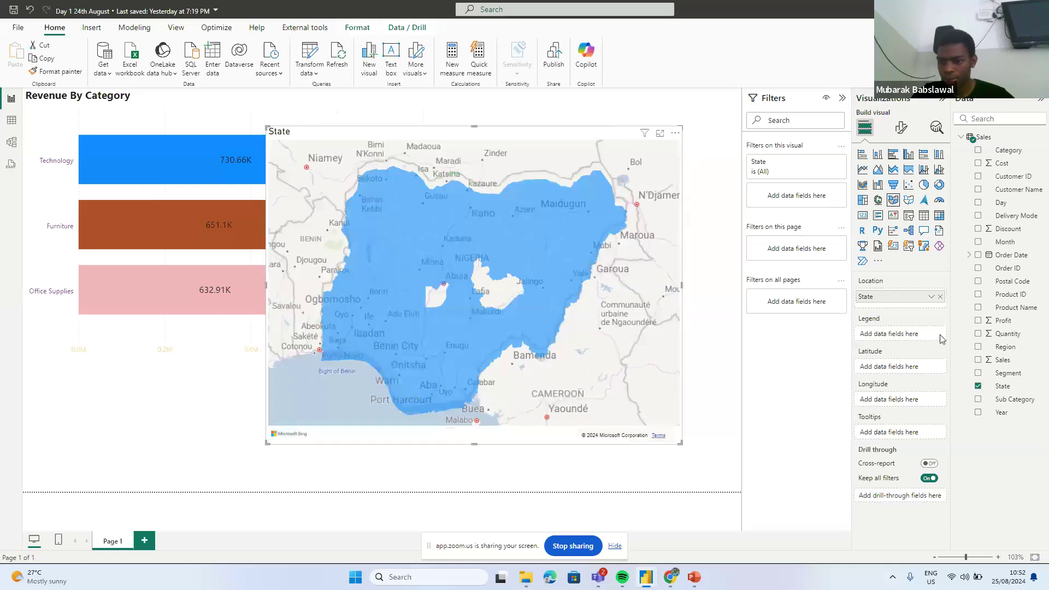
- Convert the filled map to a shape map and add Sales as its color saturation
click(908, 201)
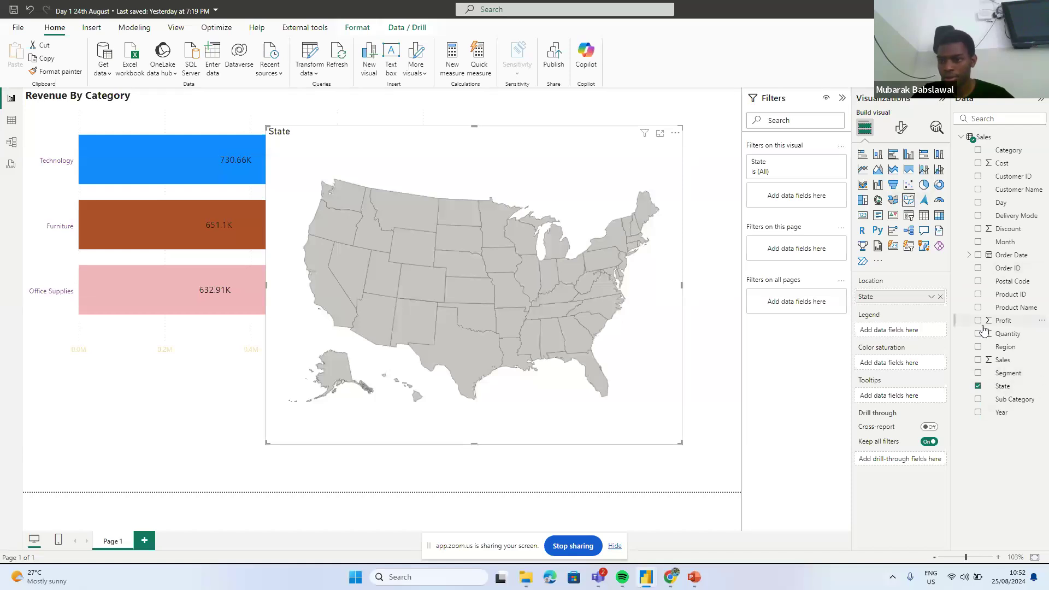
click(977, 361)
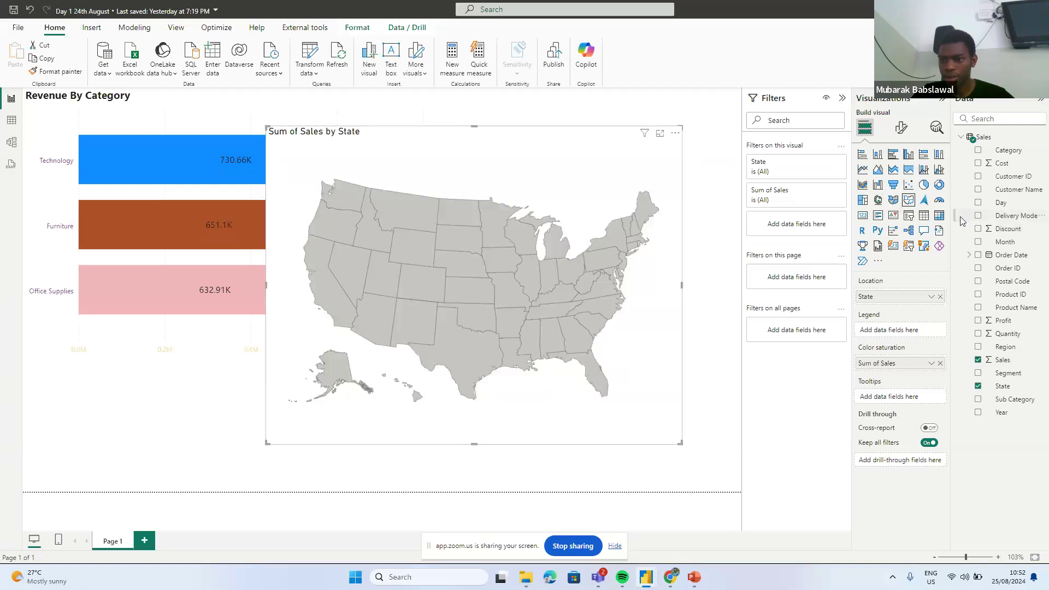
- Examine the advanced properties and data category options of the Sales table's State column in the data model, and return to the report
click(12, 145)
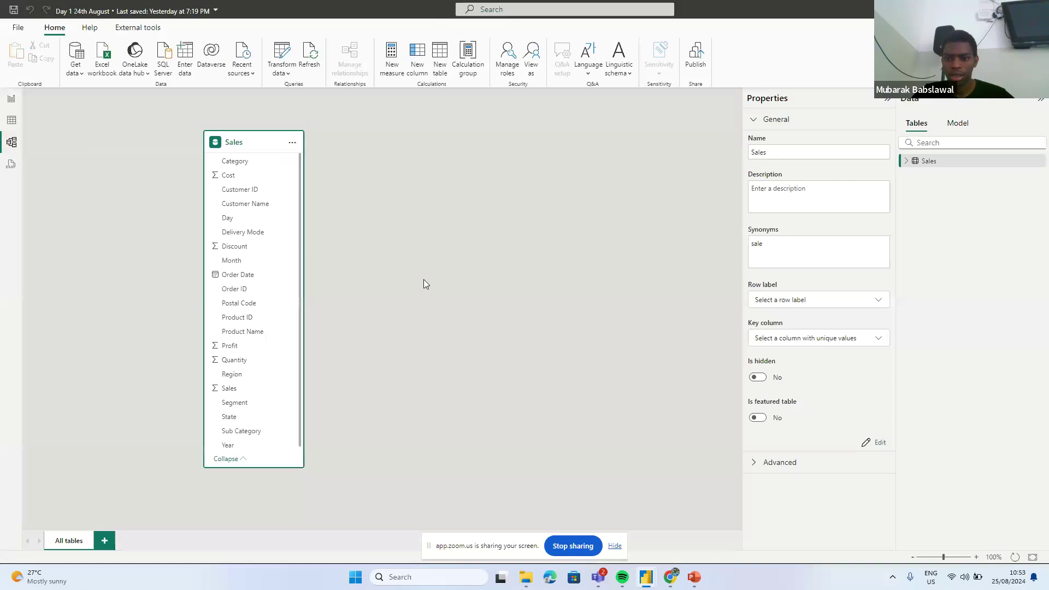
click(907, 160)
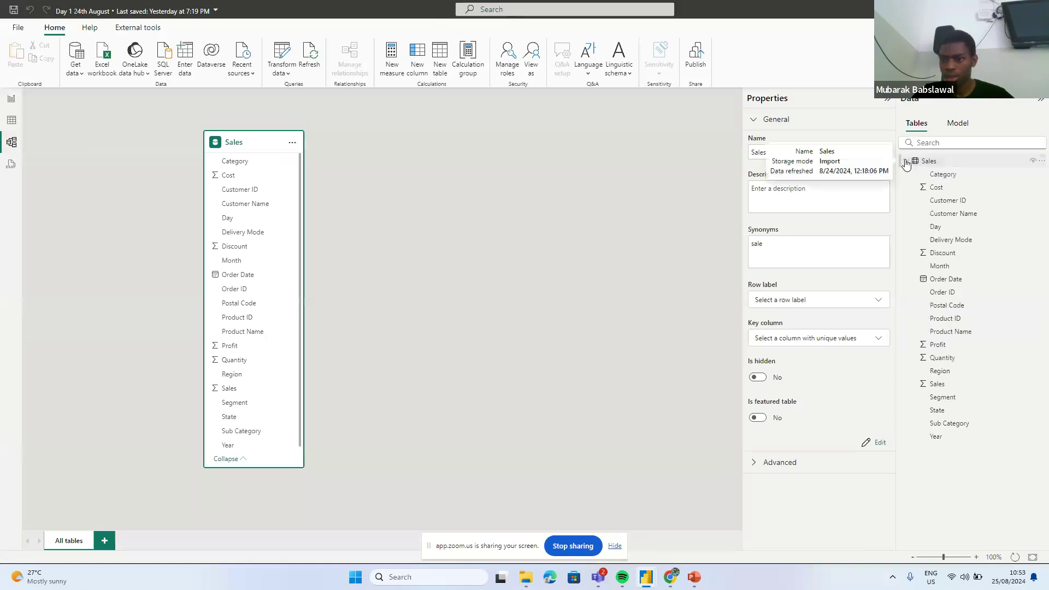
click(949, 411)
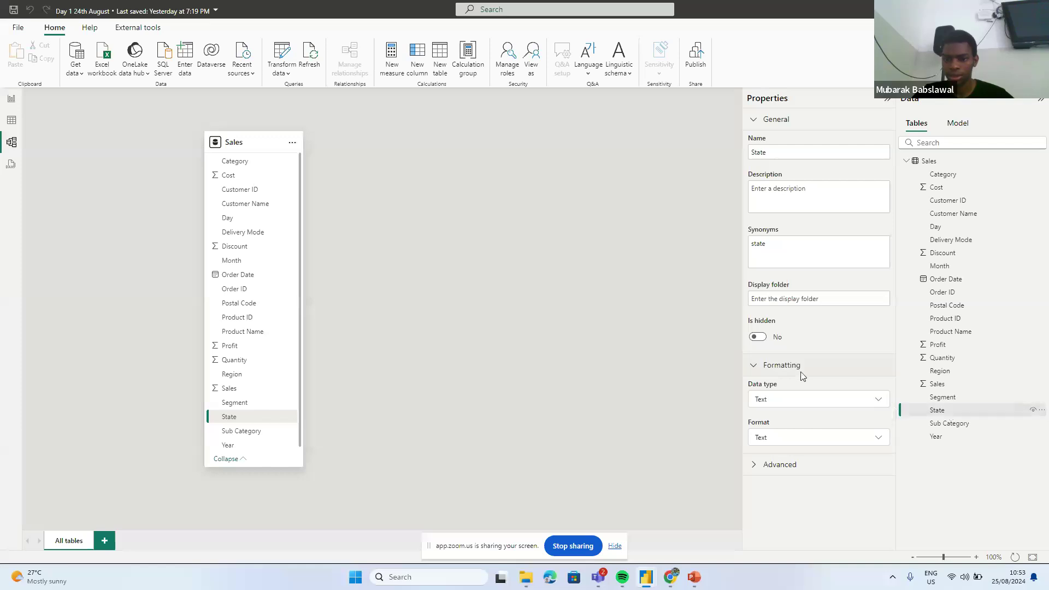
click(789, 473)
scroll(790, 477, down, 2)
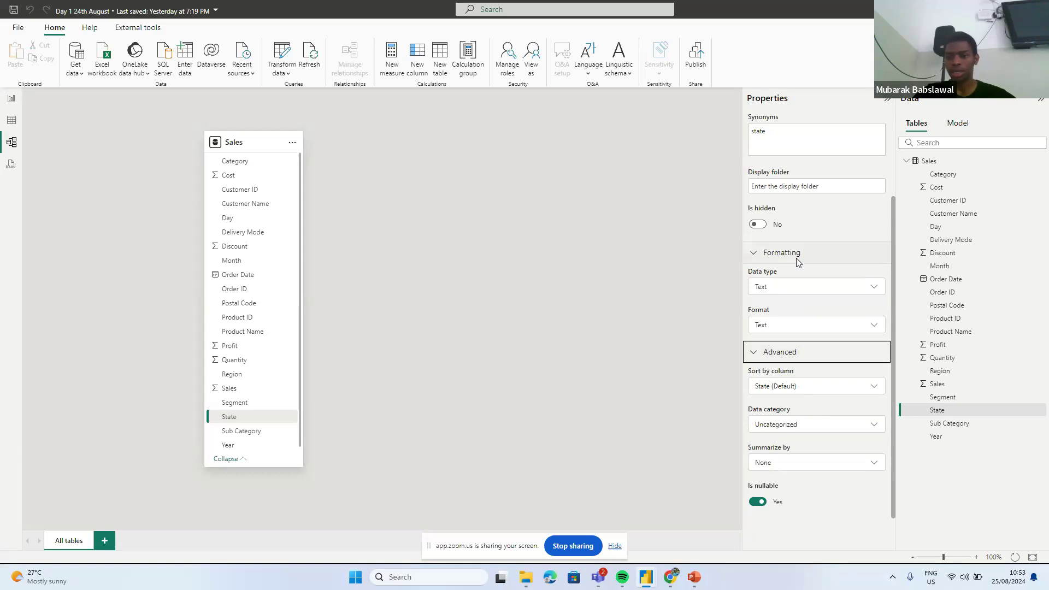
click(802, 430)
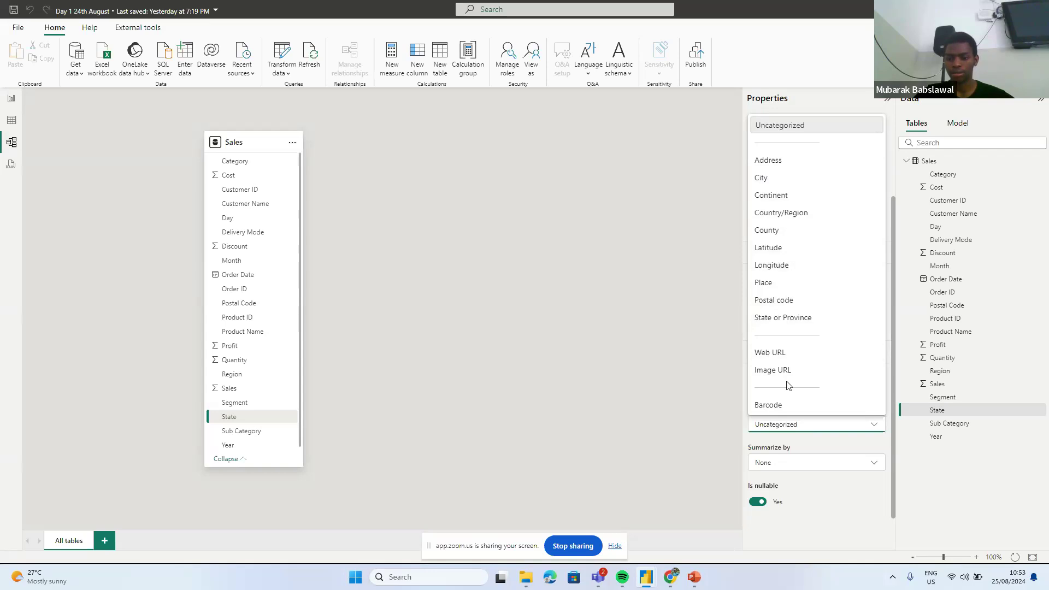
click(546, 212)
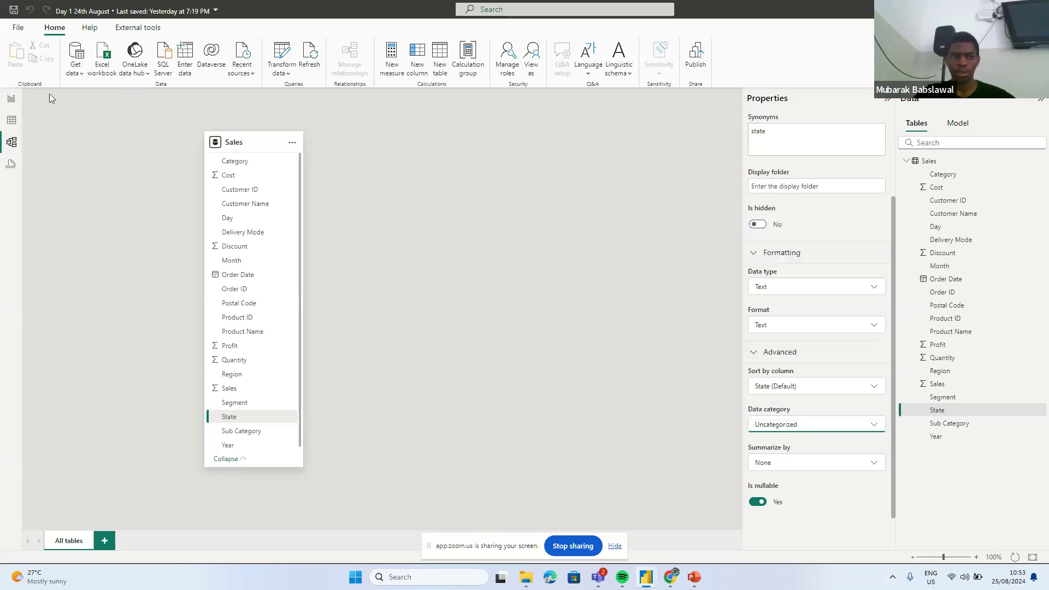
click(11, 98)
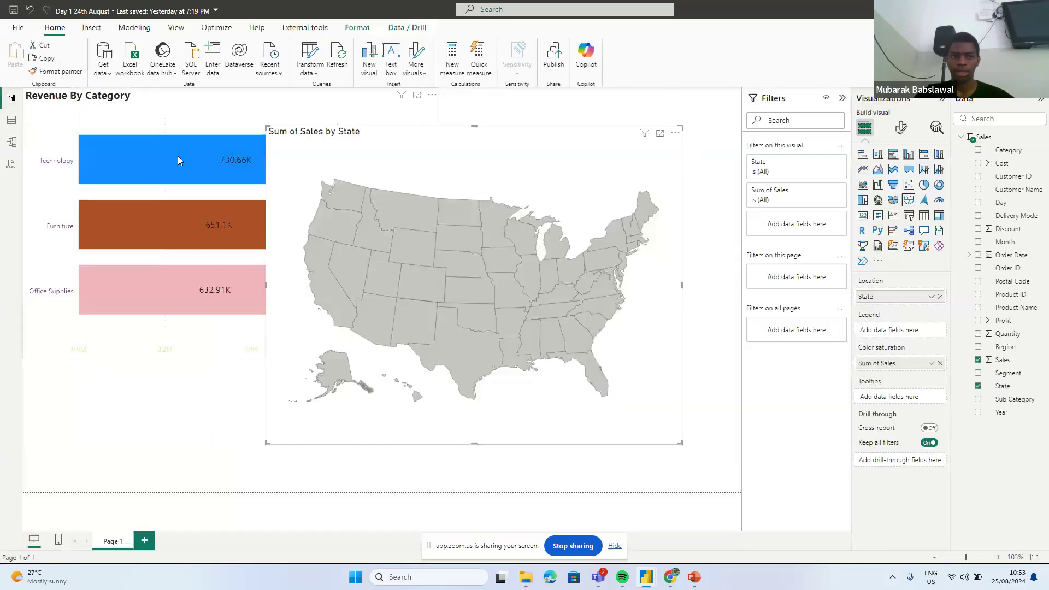
- Set the data category of the State column to State or Province in the data model
click(11, 143)
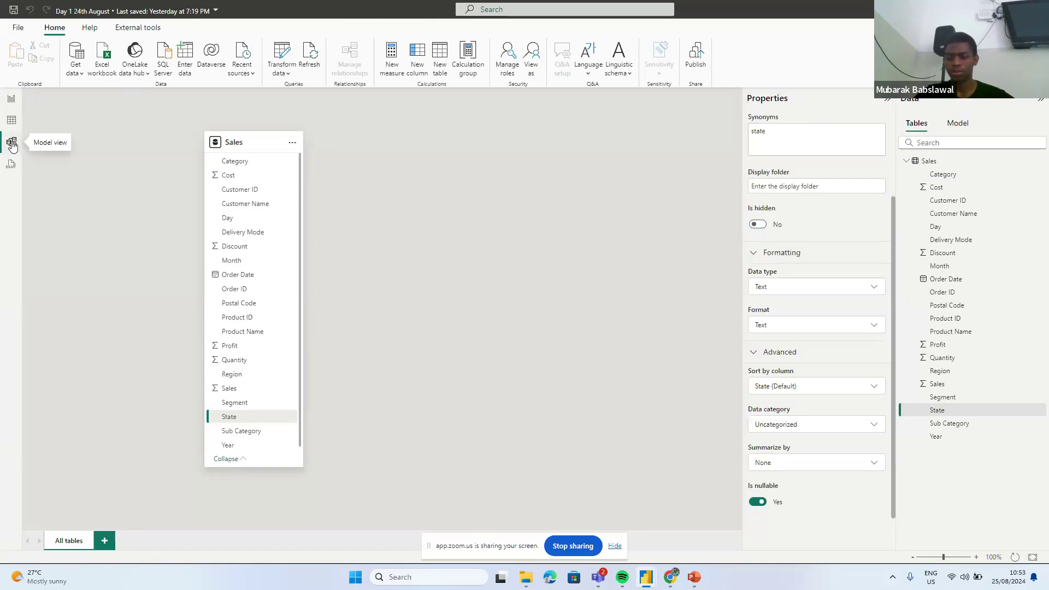
click(948, 415)
click(810, 426)
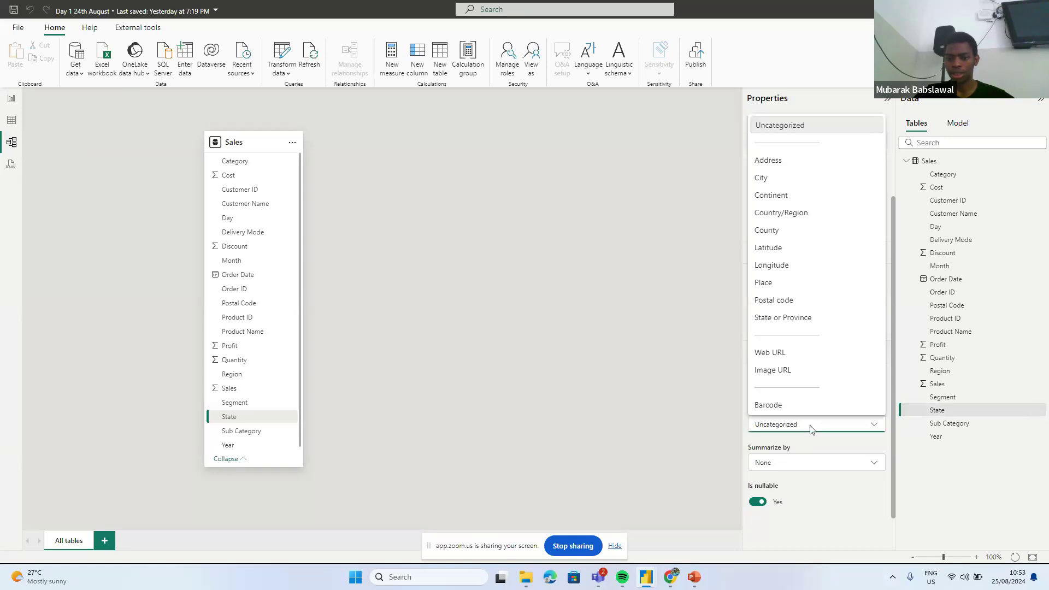
click(787, 318)
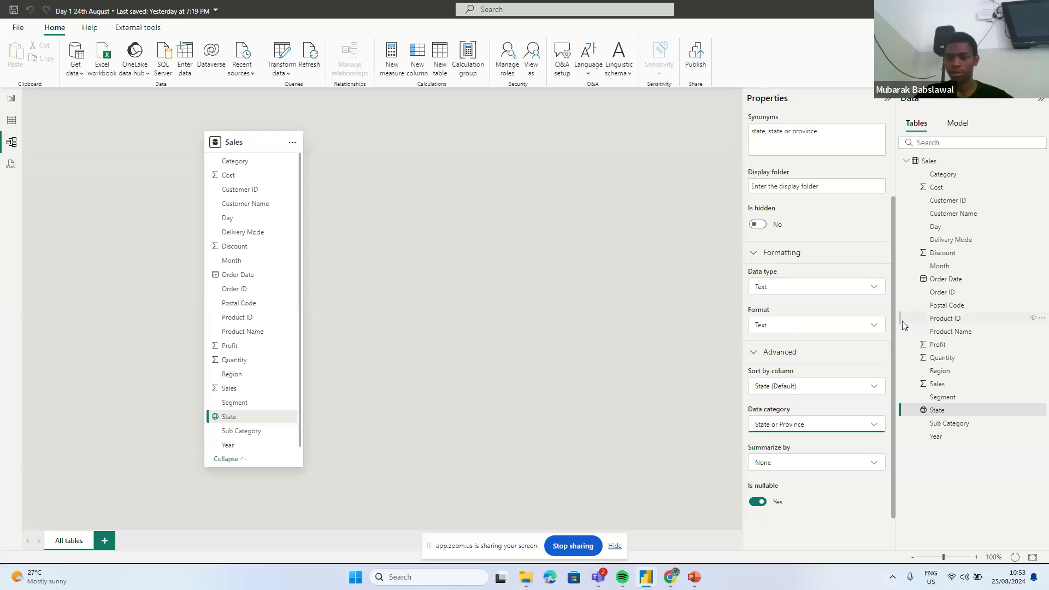
- Set the Postal Code column's data category to Postal code and return to the report page
click(949, 310)
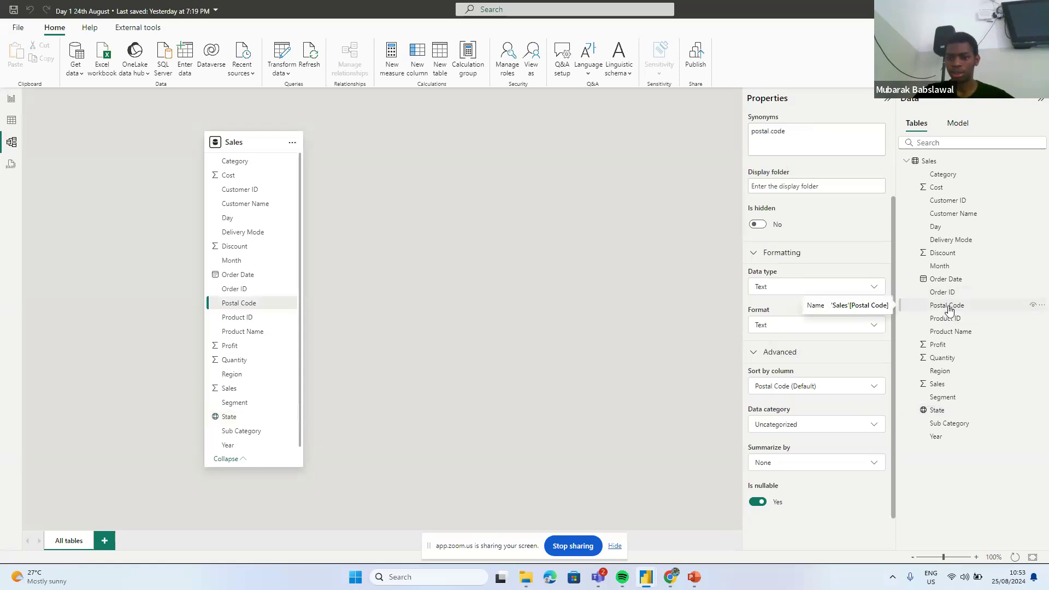
click(812, 424)
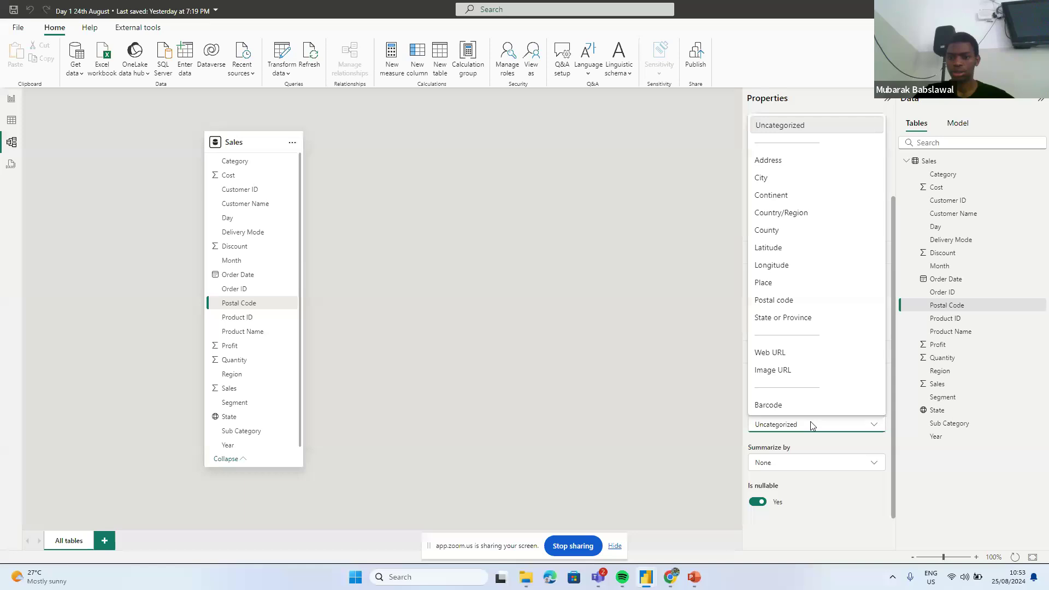
click(774, 301)
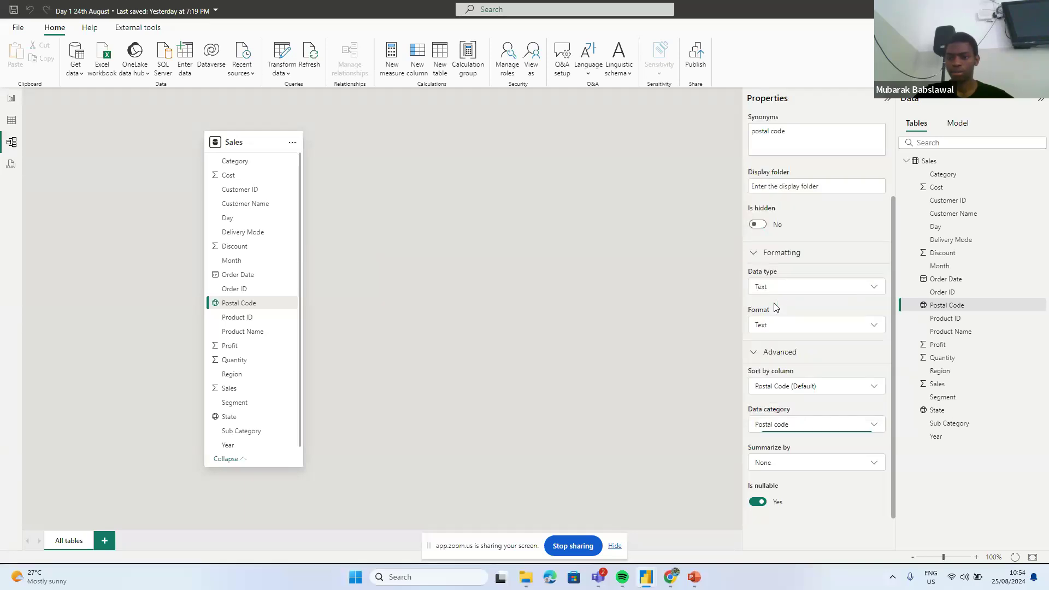
click(11, 99)
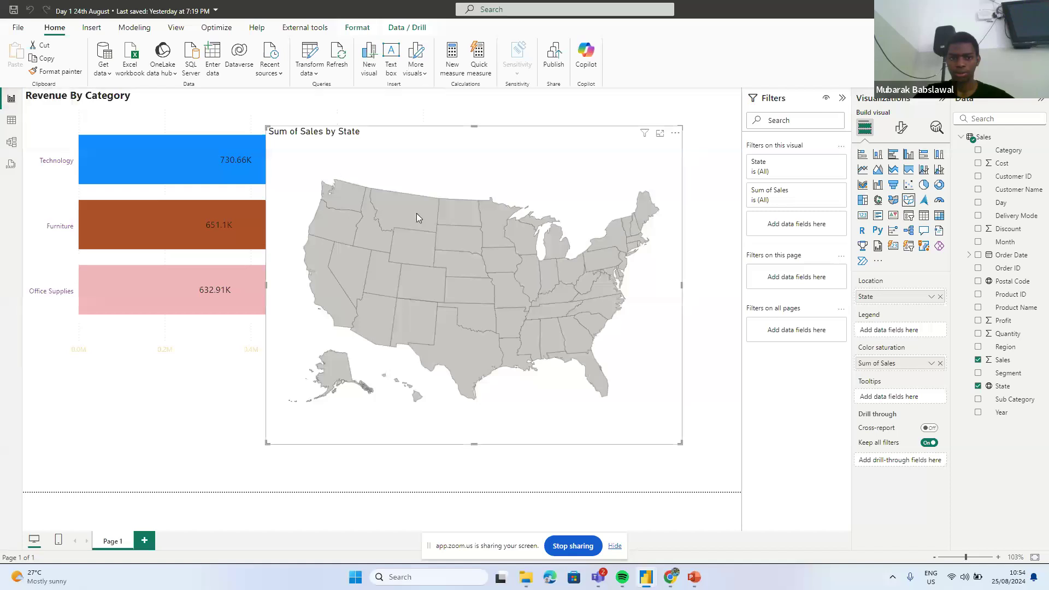
- Remove State from the shape map's location and add it there again
mouse_move(891, 297)
mouse_down()
mouse_move(824, 300)
mouse_move(708, 429)
mouse_move(703, 376)
mouse_move(820, 315)
mouse_move(899, 299)
mouse_up()
mouse_move(570, 320)
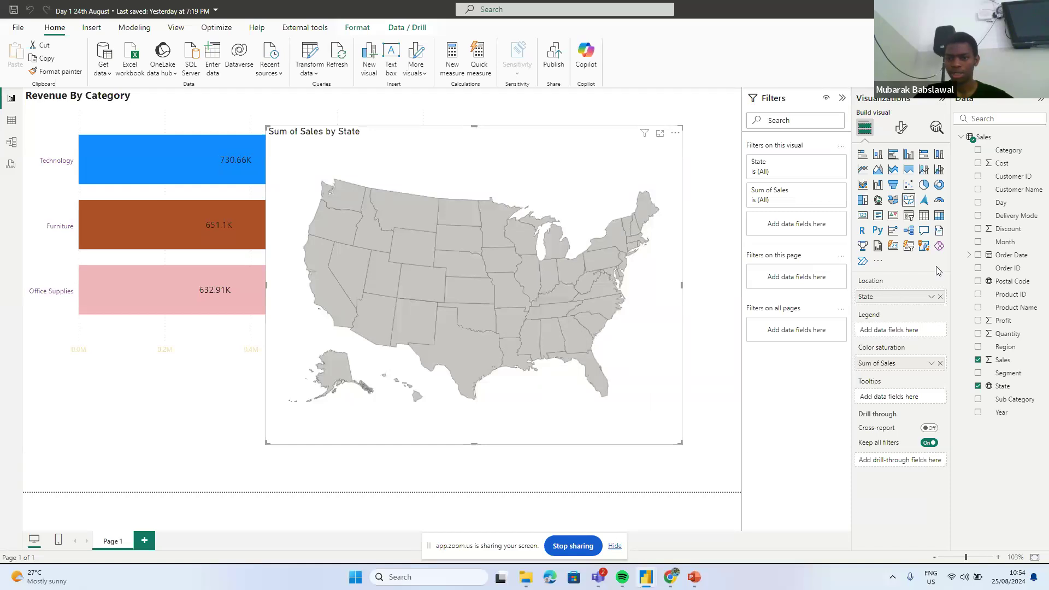
click(941, 297)
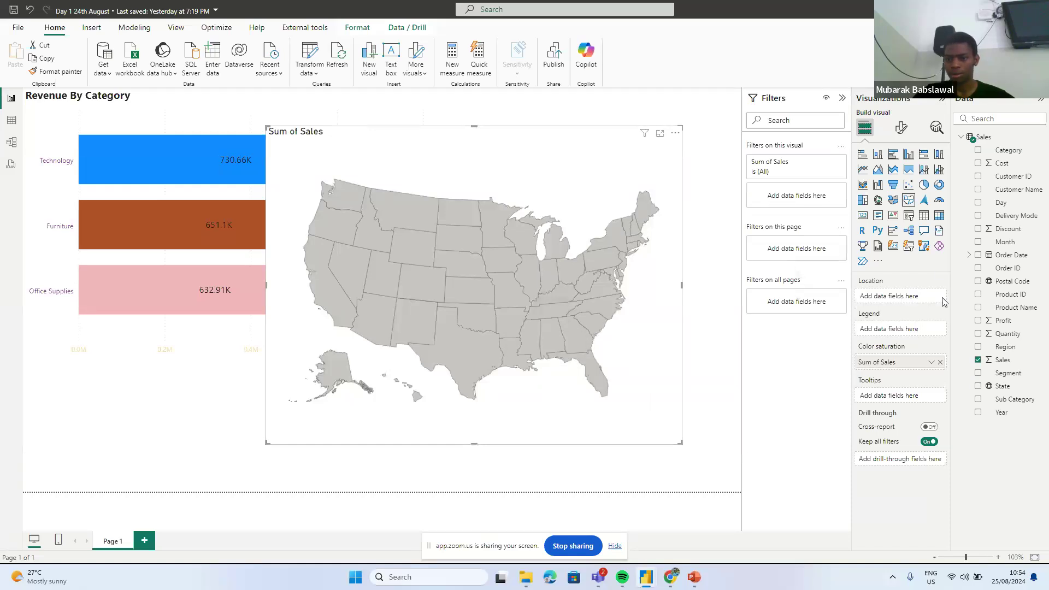
drag(1015, 388, 911, 299)
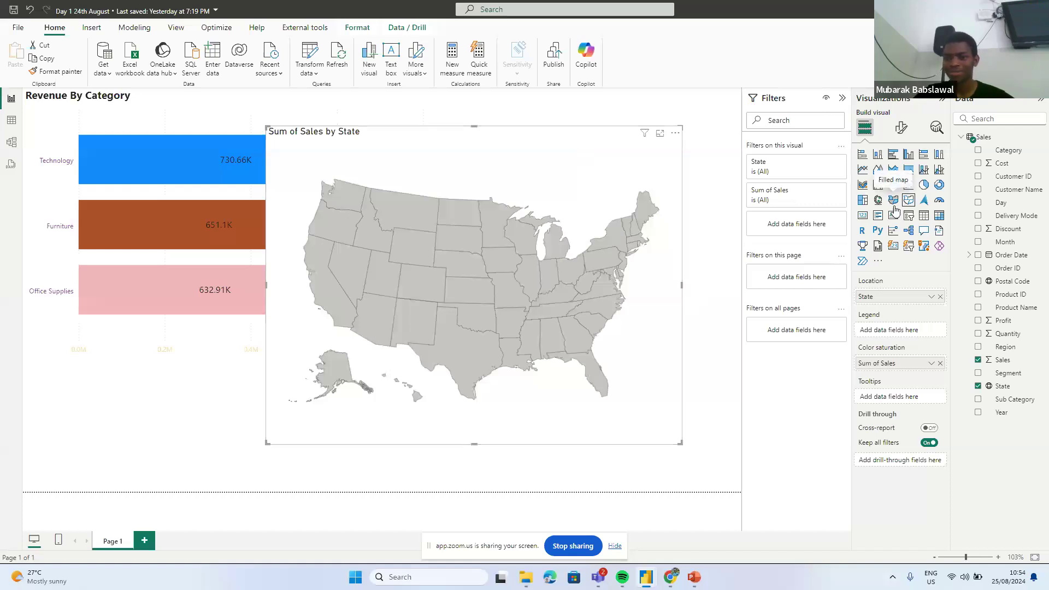
- Convert the shape map back to a filled map and examine Nigeria within the wider surrounding region
click(894, 203)
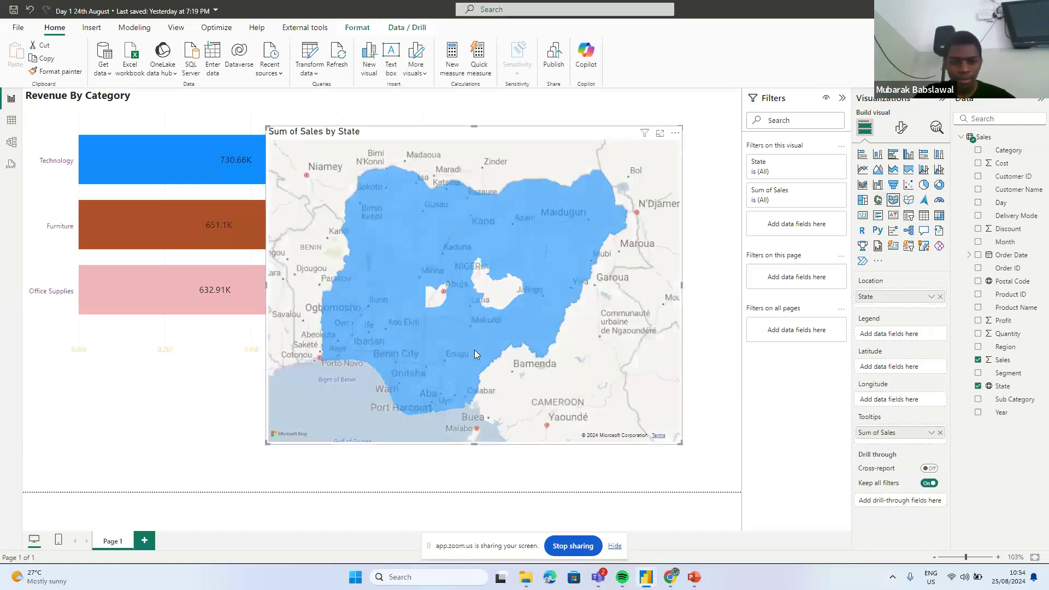
scroll(474, 350, up, 2)
scroll(474, 350, down, 4)
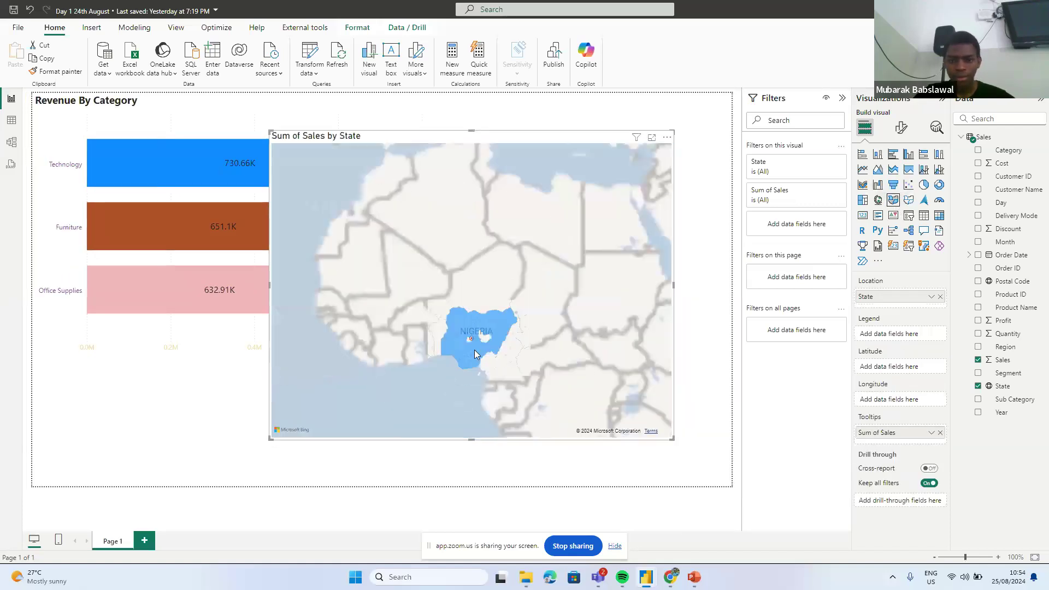
- Convert the filled map of sales by state to a bubble map and after that to a clustered bar chart
scroll(474, 353, up, 1)
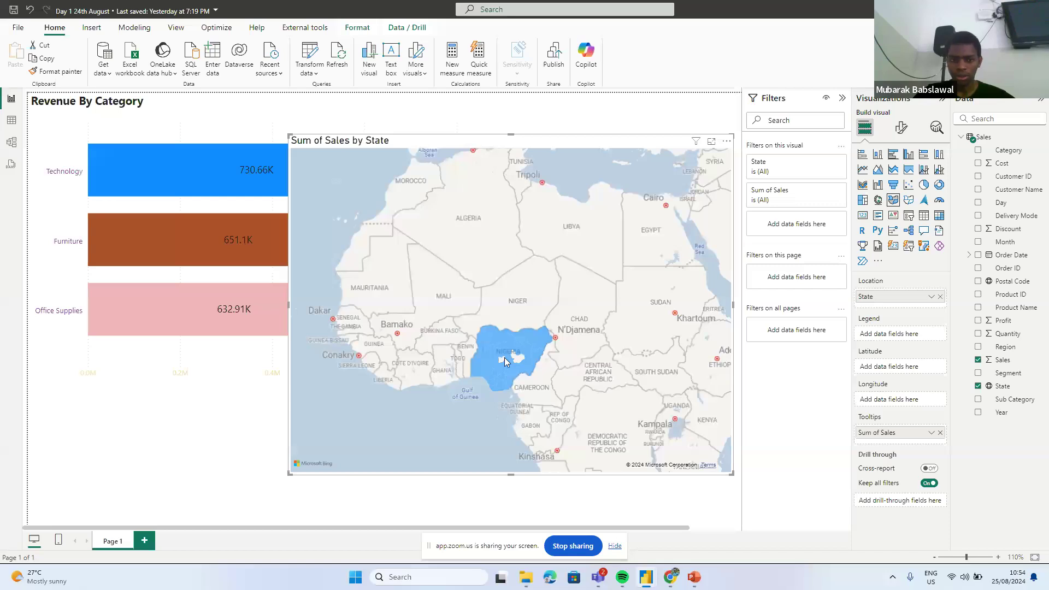
scroll(504, 357, up, 3)
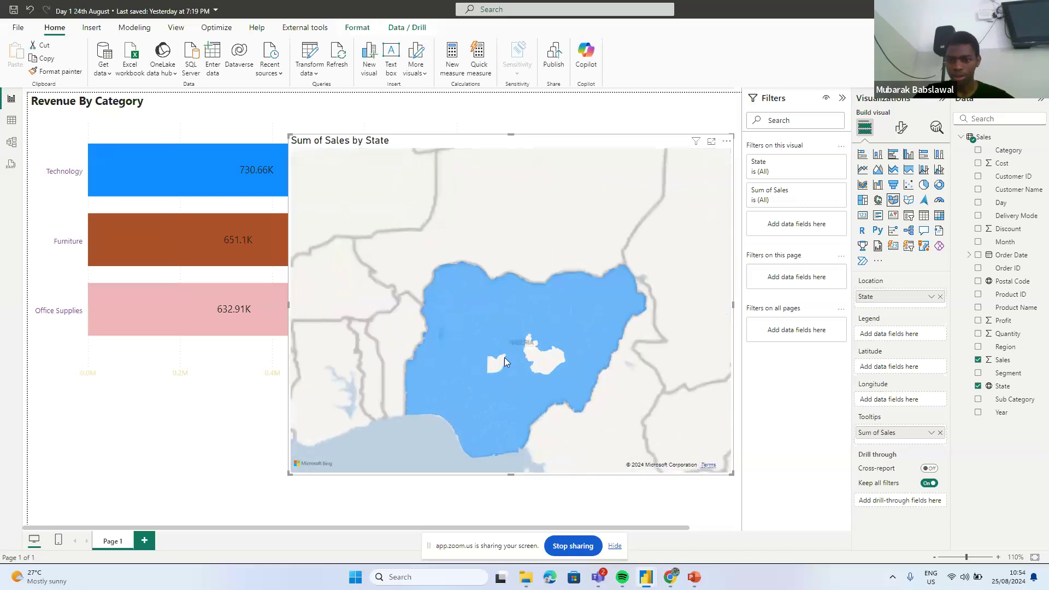
scroll(504, 358, down, 5)
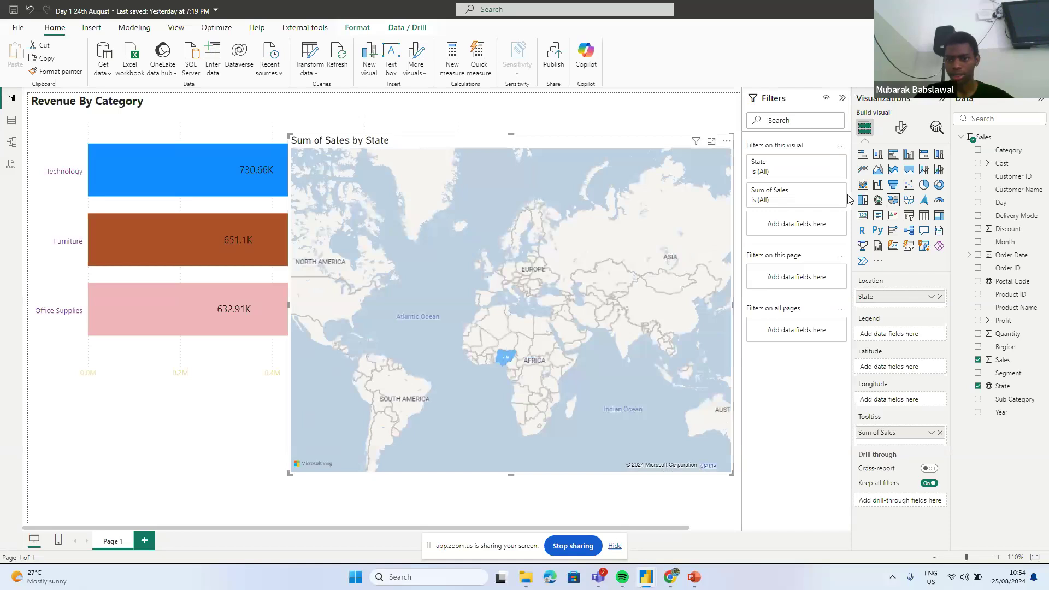
click(879, 200)
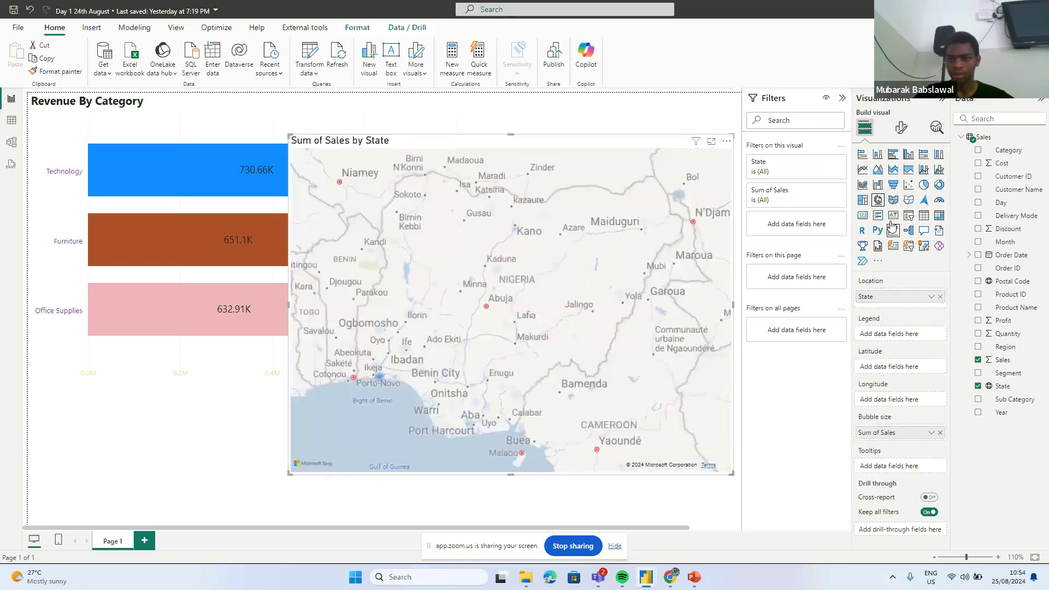
click(893, 155)
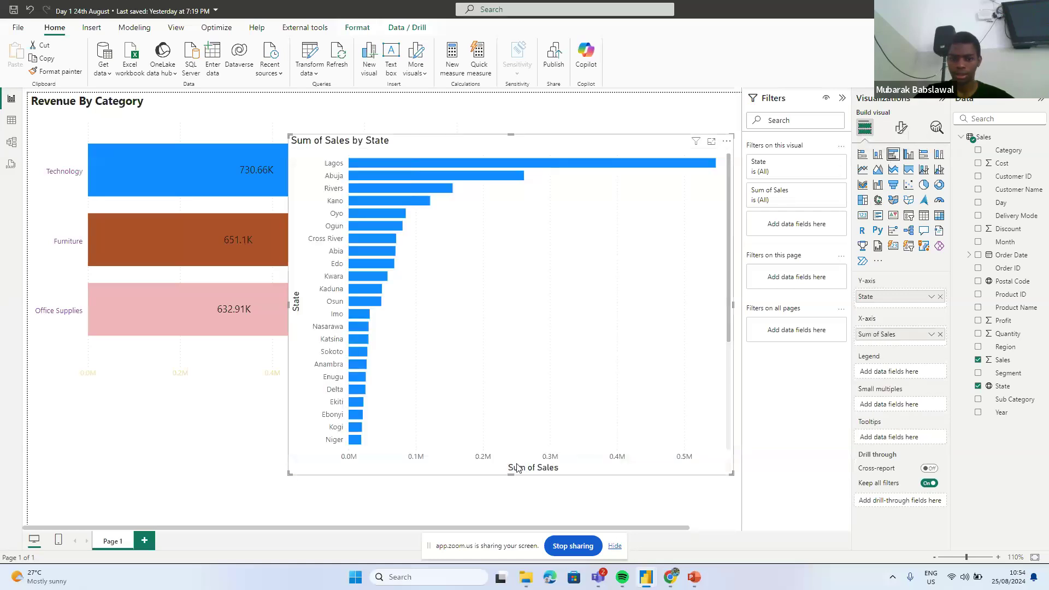
- Shrink the Sum of Sales by State visual in height and width so it covers less of the Revenue By Category chart
drag(512, 475, 571, 293)
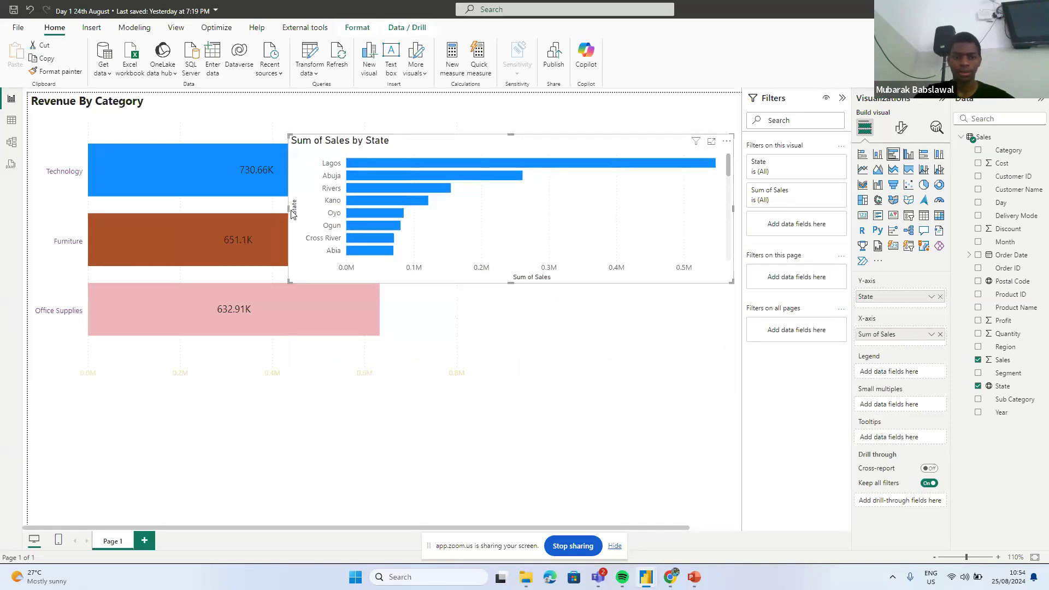
drag(282, 210, 425, 211)
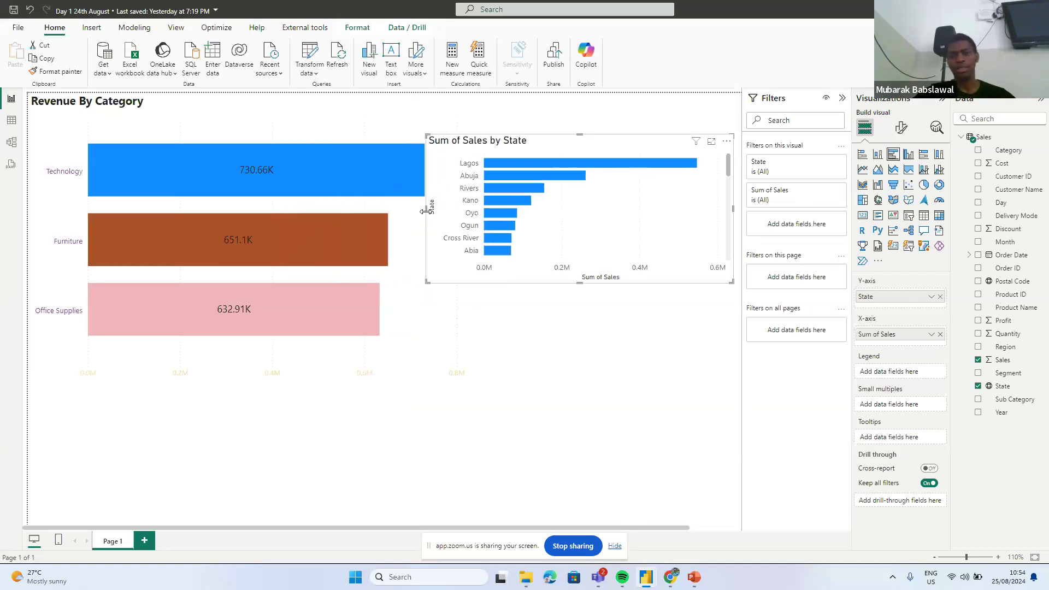
click(581, 288)
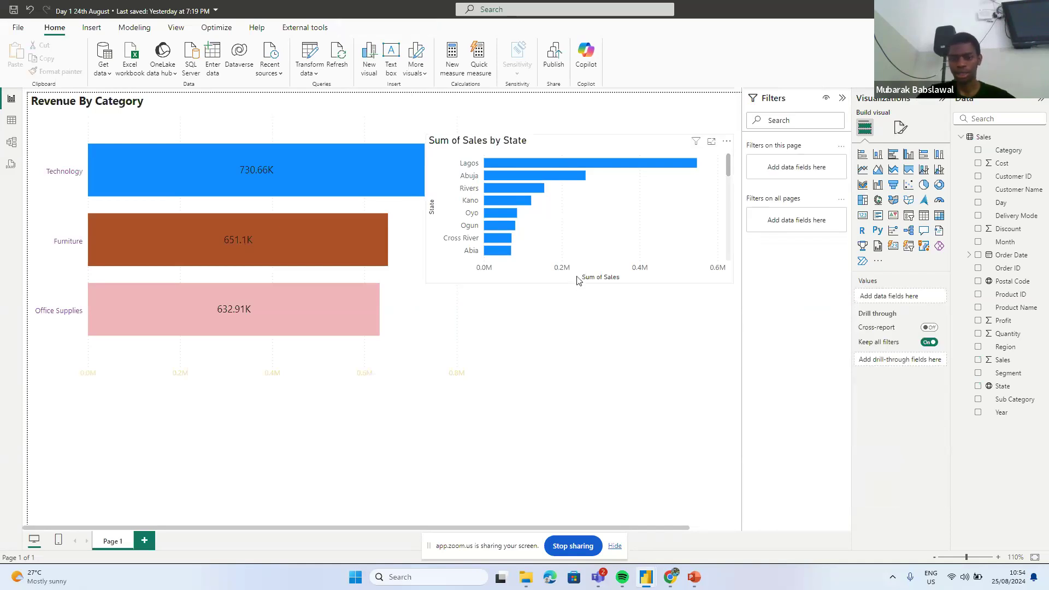
click(578, 281)
drag(579, 283, 580, 310)
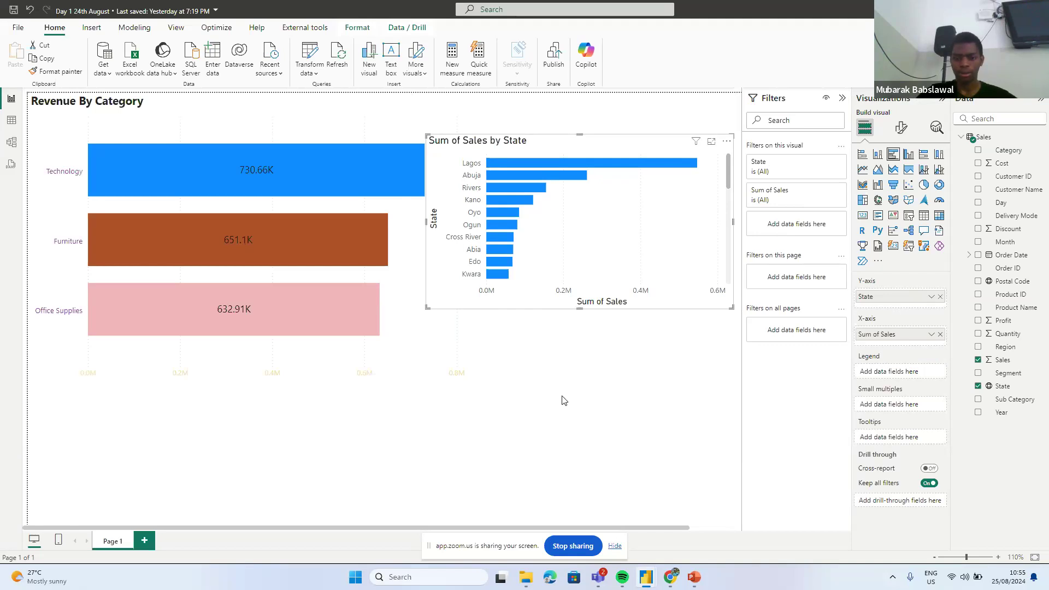
- Create a new blank Power BI report
mouse_move(669, 577)
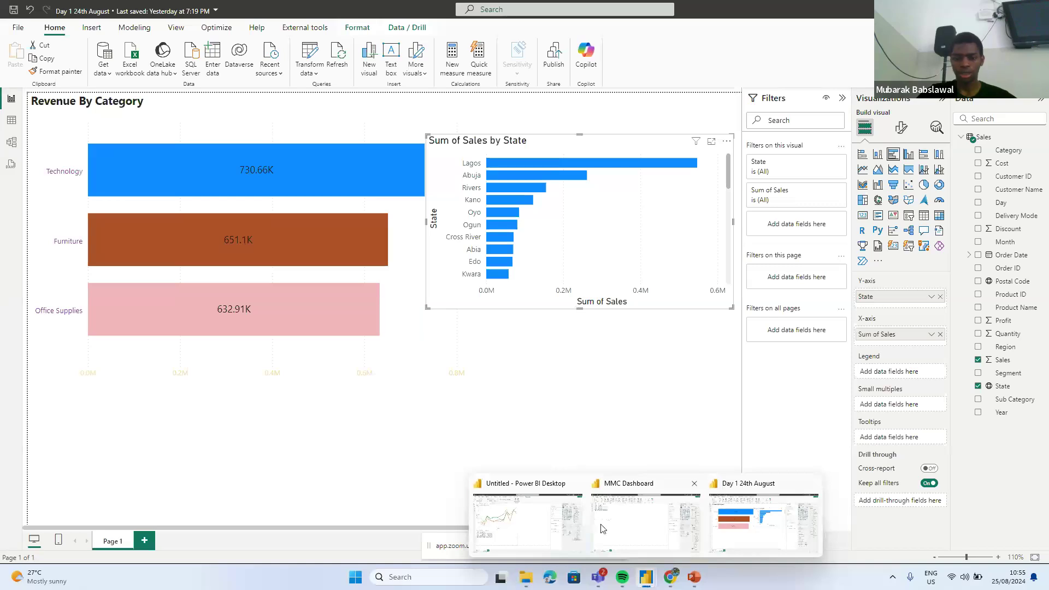
click(17, 29)
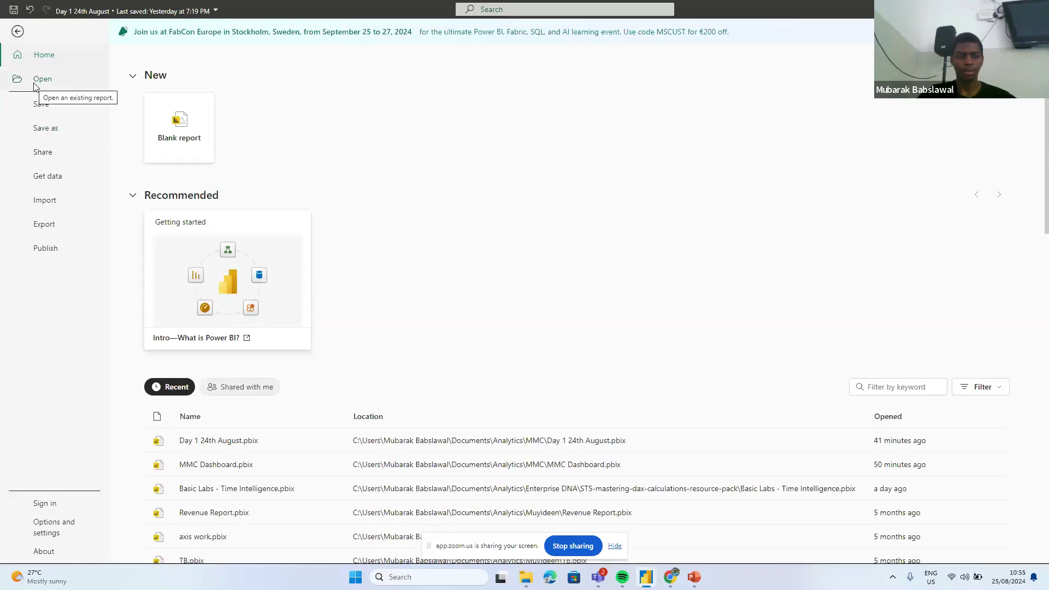
click(182, 159)
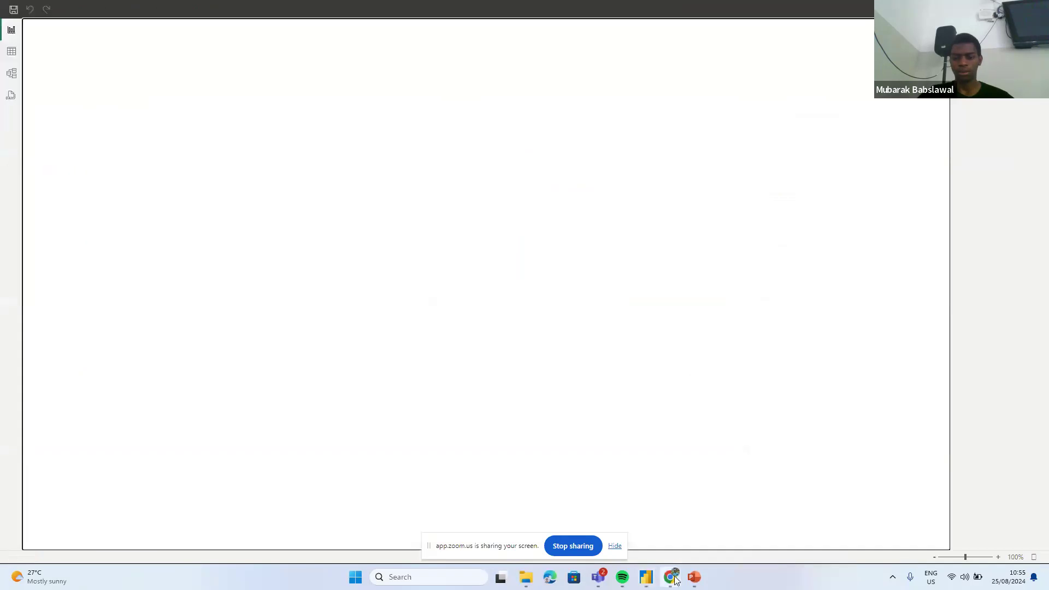
- Switch to Google Drive in Chrome and copy the sharing link of MMC superstore.xlsx
click(633, 528)
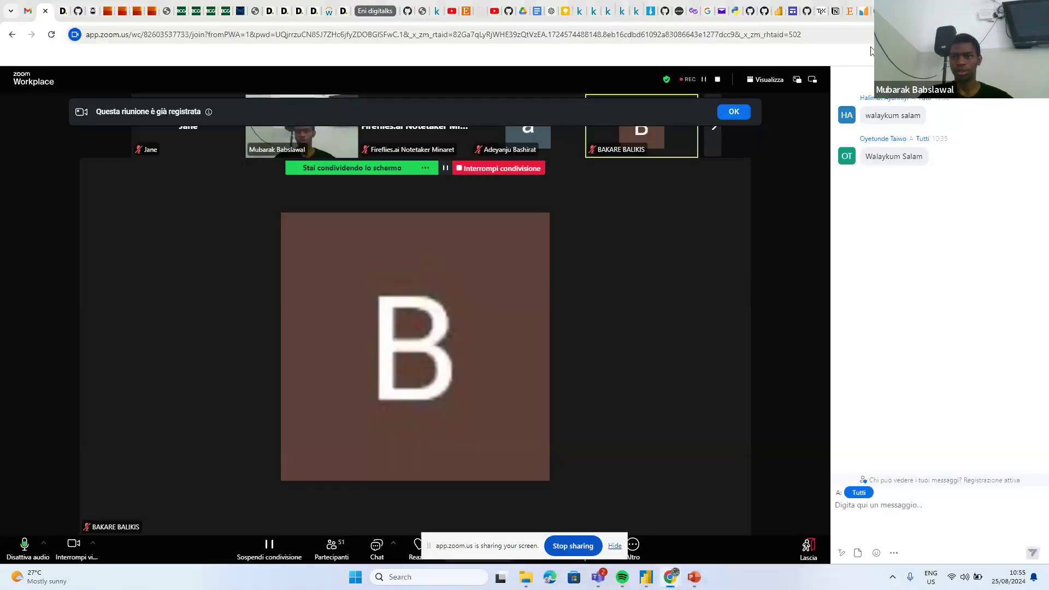
click(907, 11)
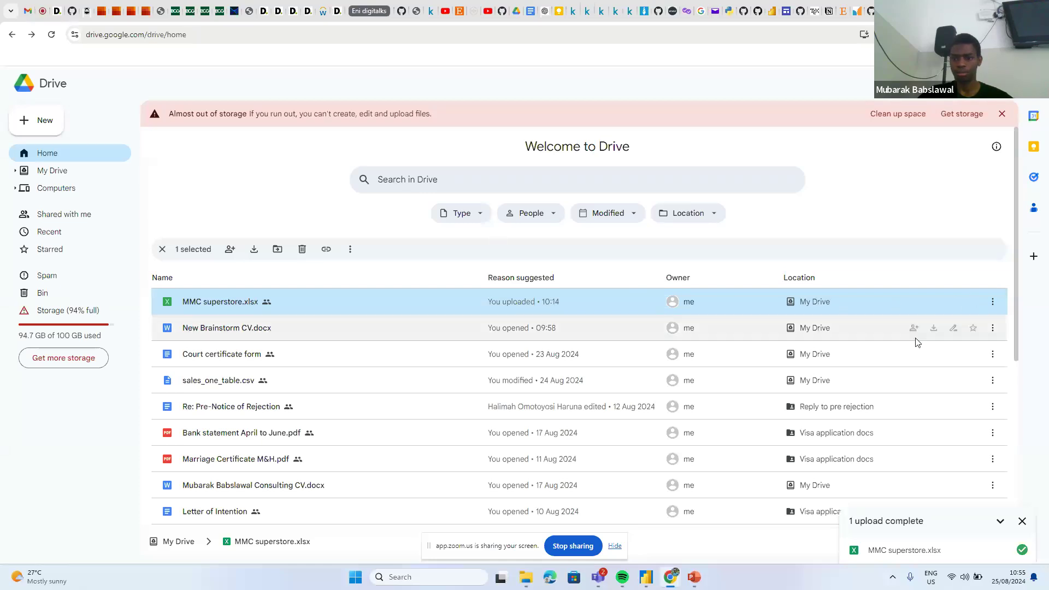
click(992, 304)
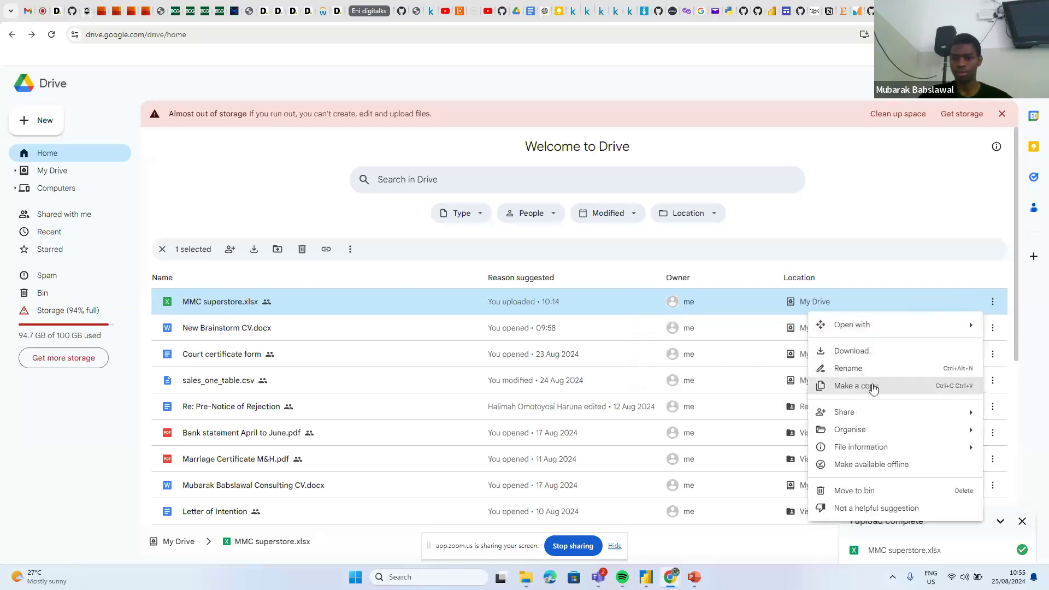
mouse_move(836, 412)
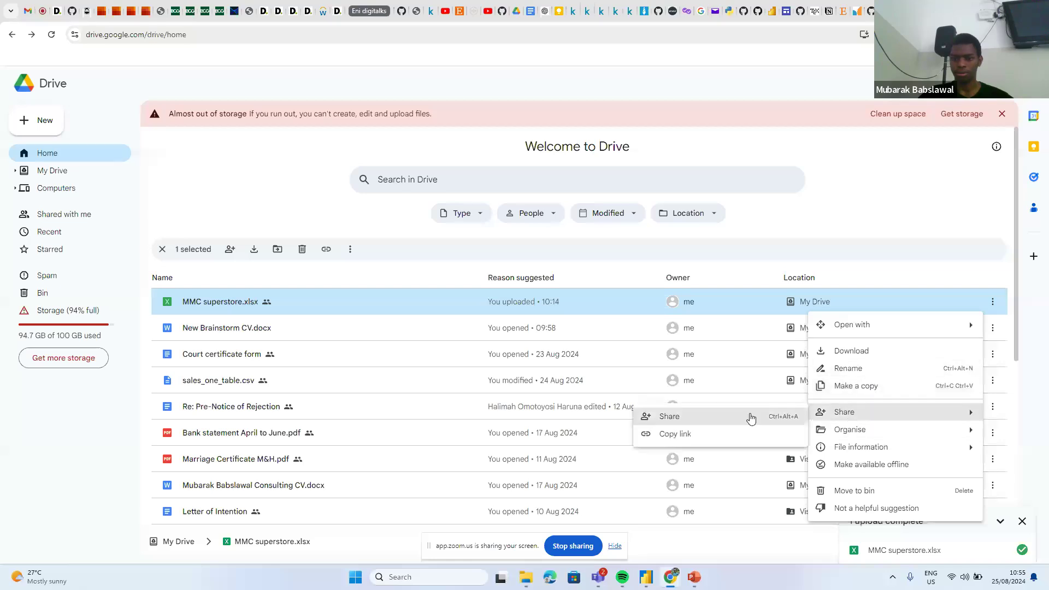
click(722, 436)
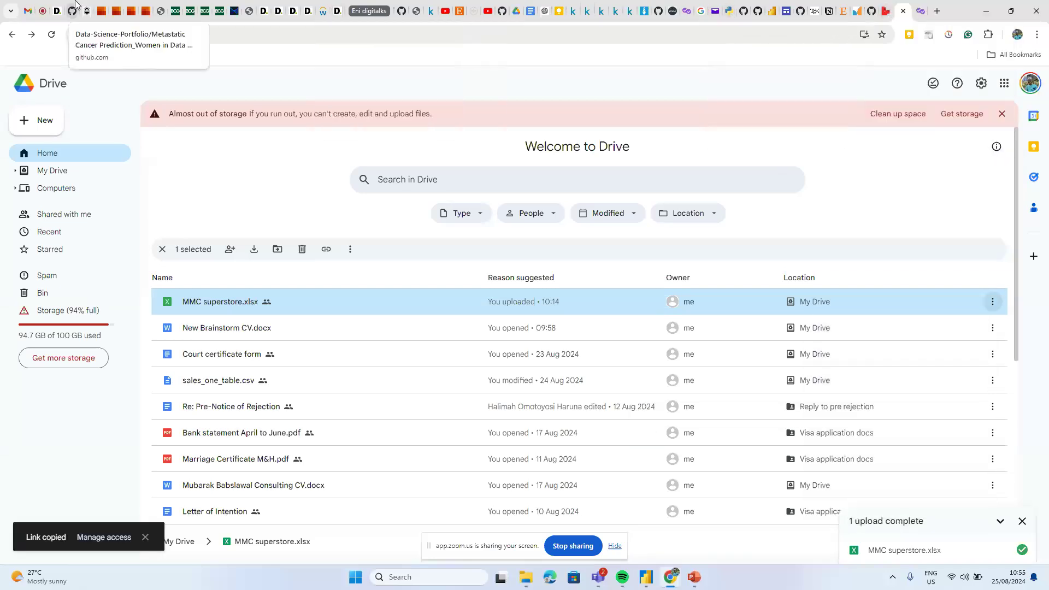
- Paste the copied workbook link into the Zoom meeting chat and send it to everyone
click(43, 11)
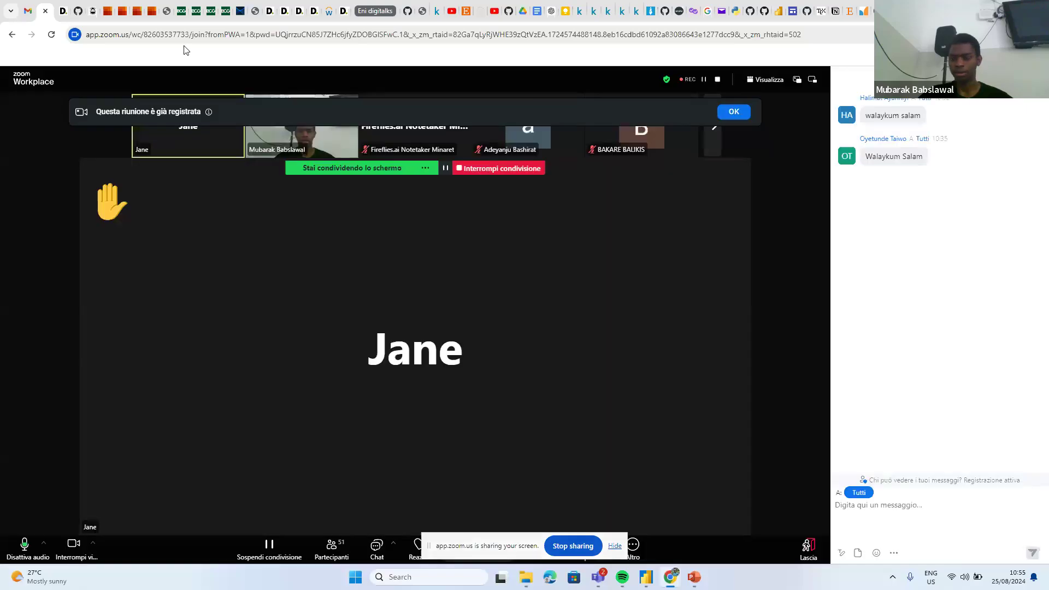
click(895, 510)
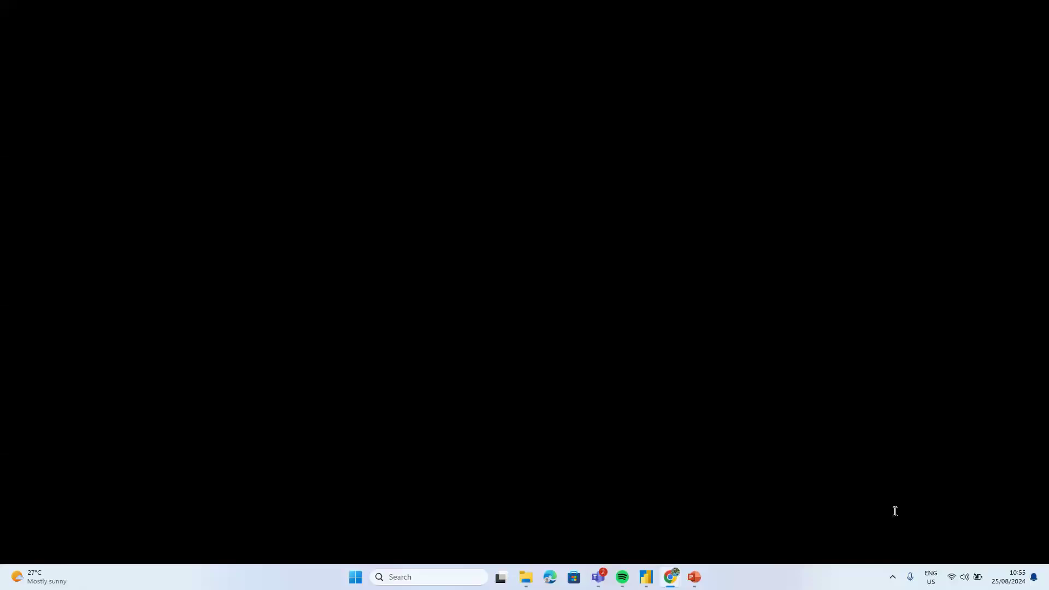
key(ctrl+v)
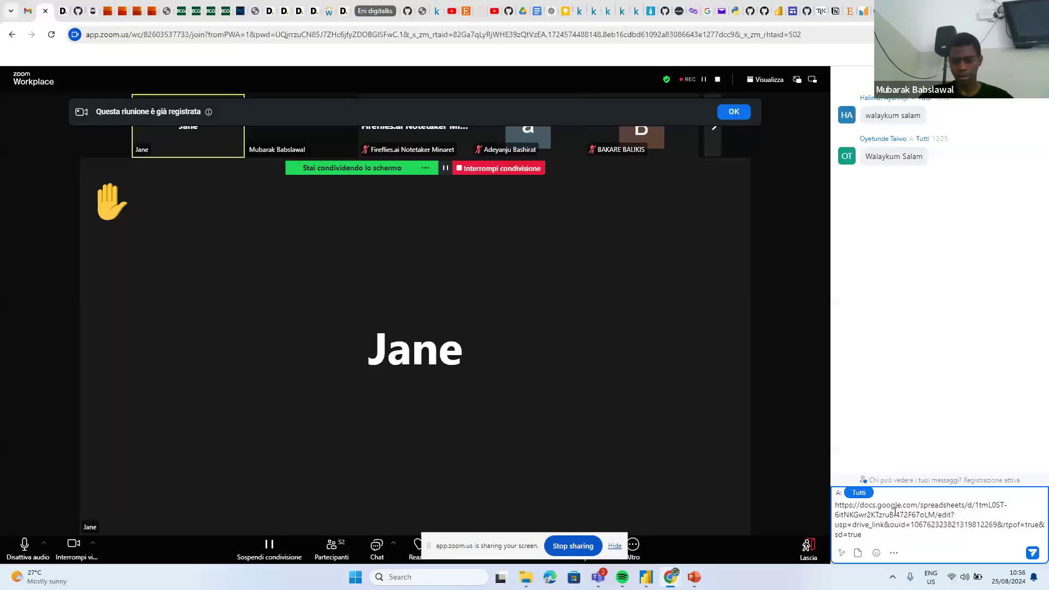
key(Return)
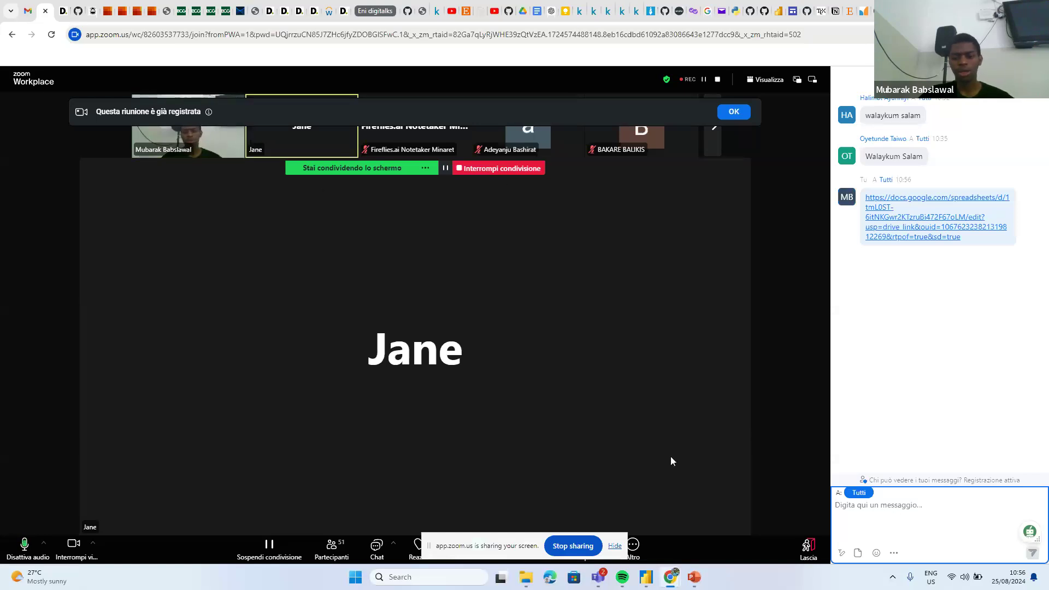
- Return to the Day 1 24th August report and switch the sales-by-state visual through line, pie, donut and stacked column charts to a map
mouse_move(646, 579)
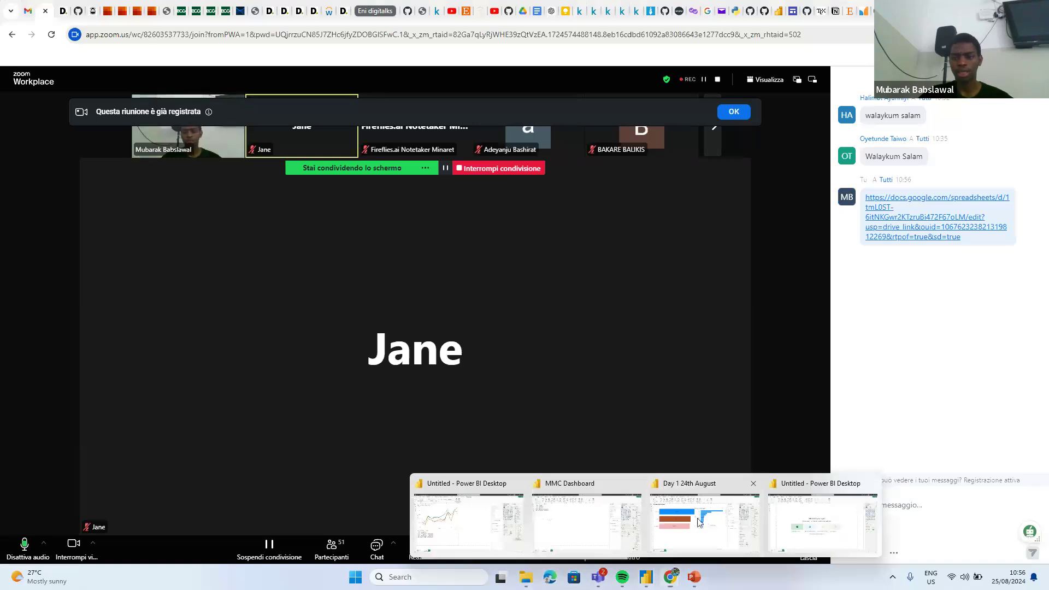
click(662, 540)
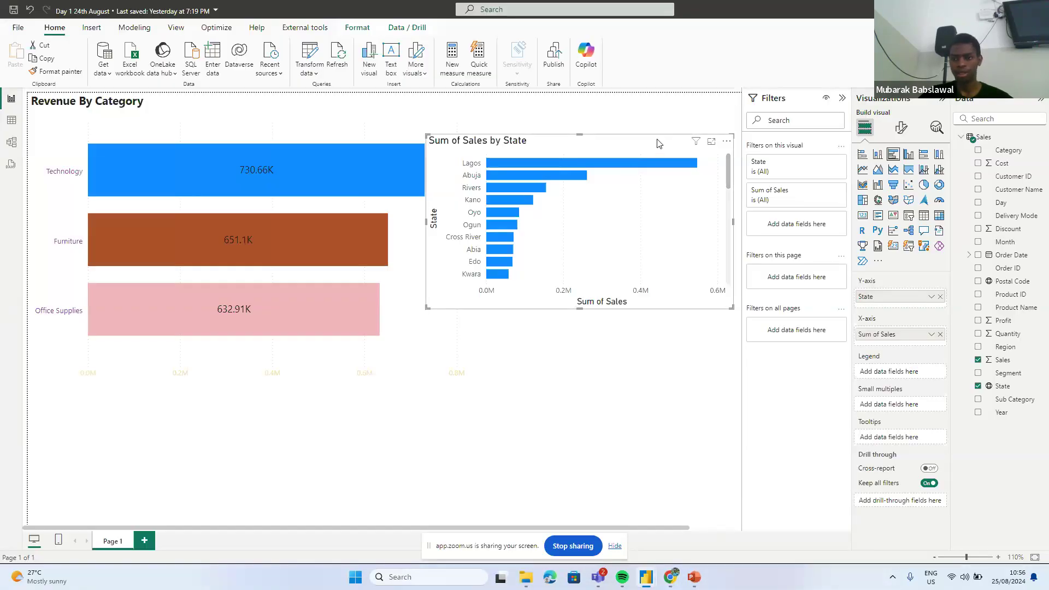
click(864, 170)
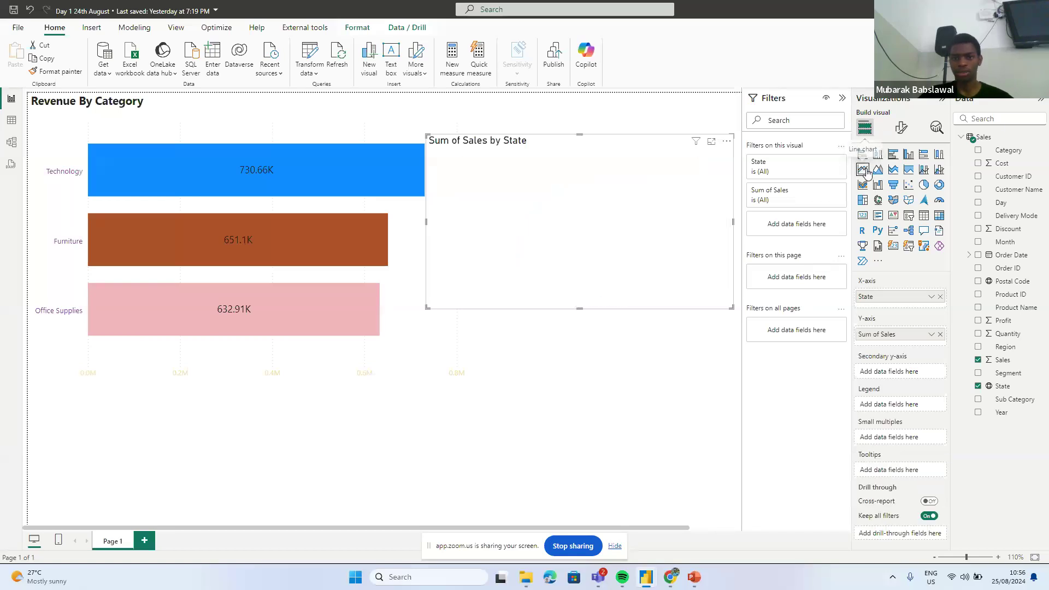
click(927, 187)
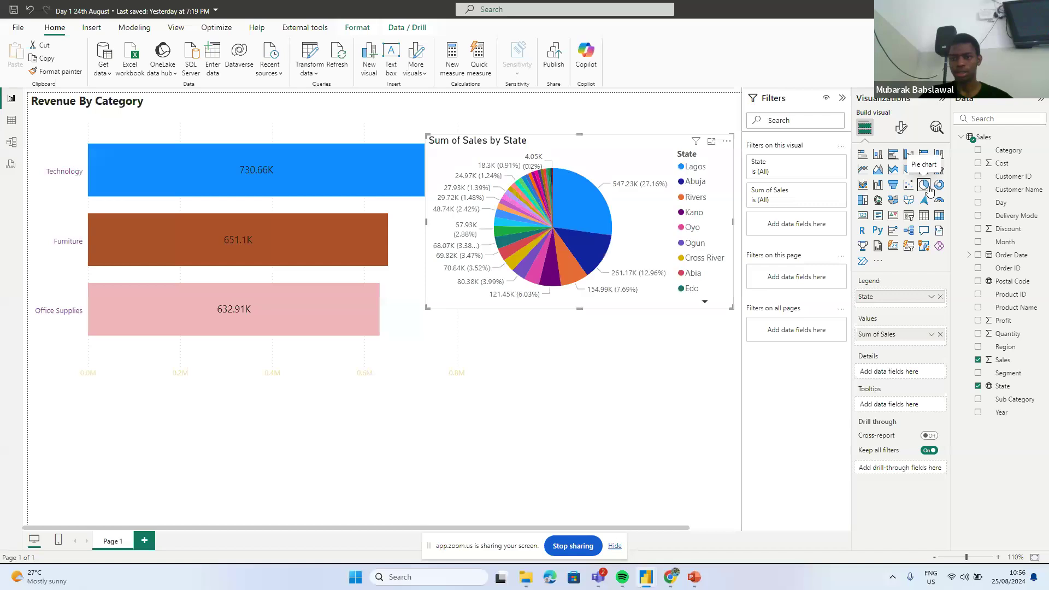
click(940, 186)
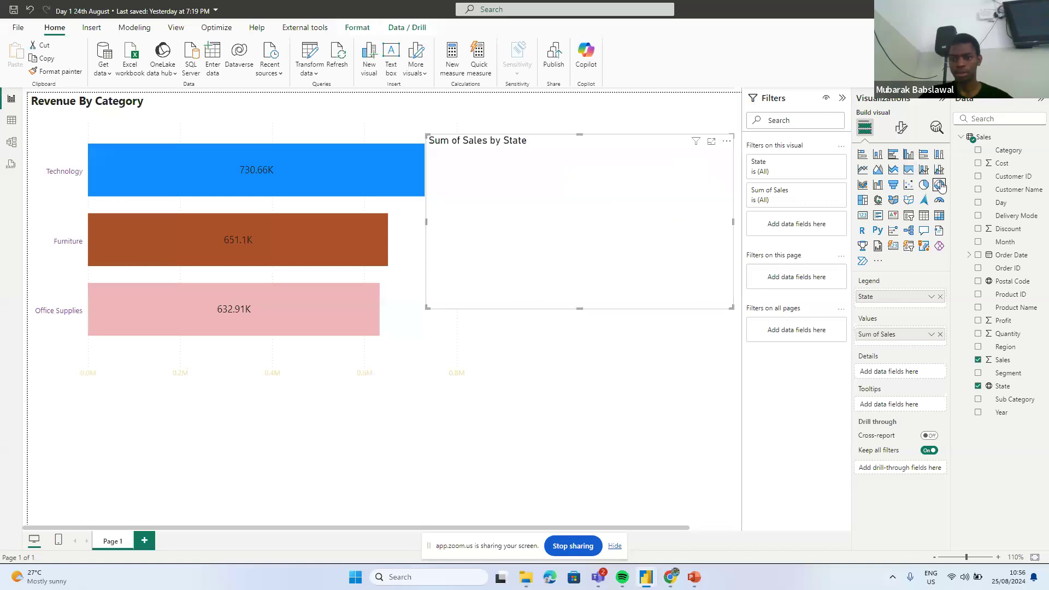
click(878, 154)
click(878, 200)
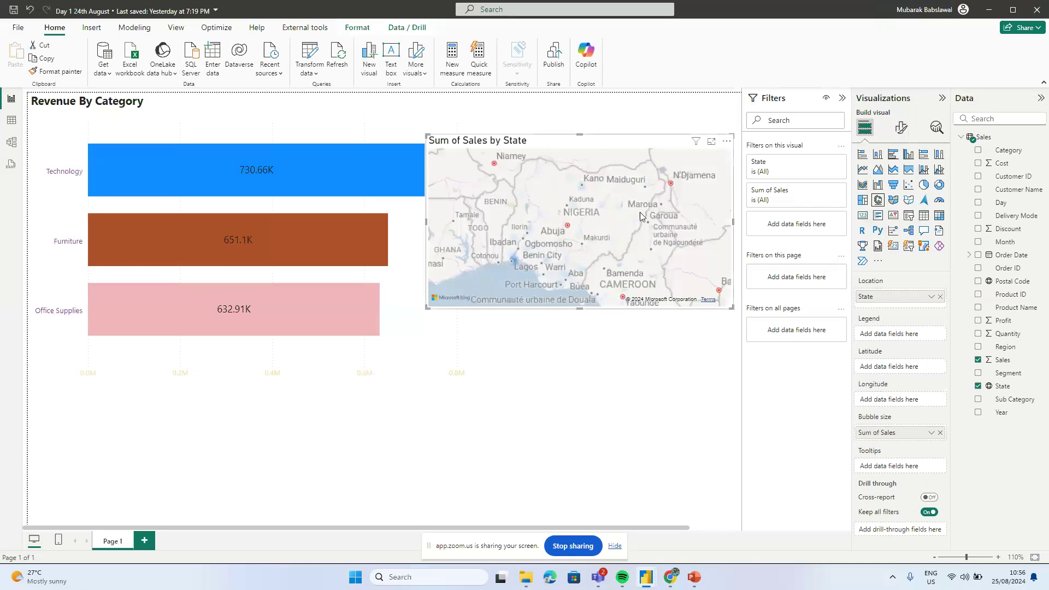
key(alt+Tab)
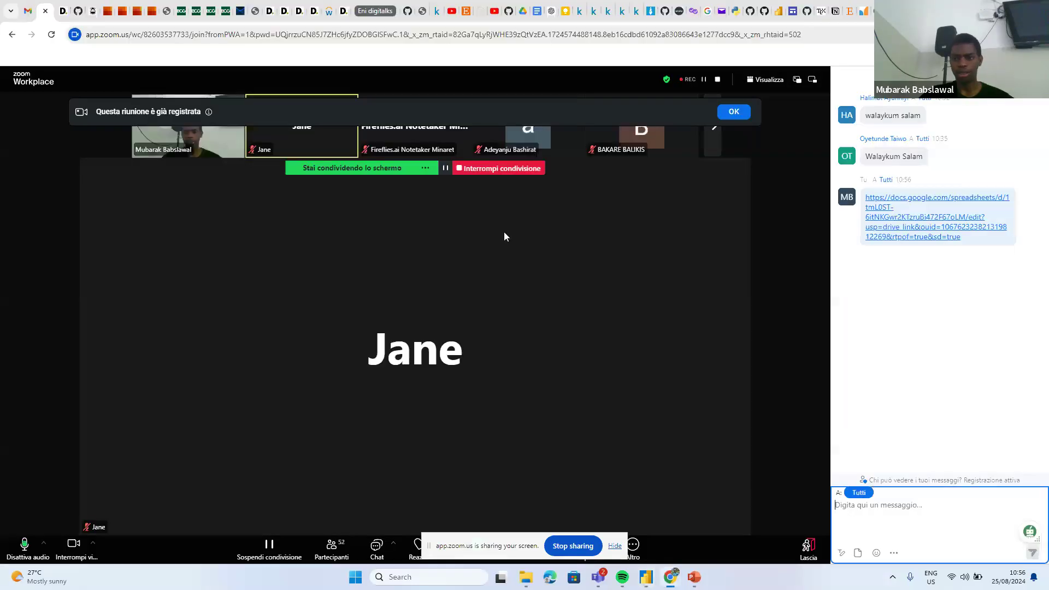
mouse_move(894, 249)
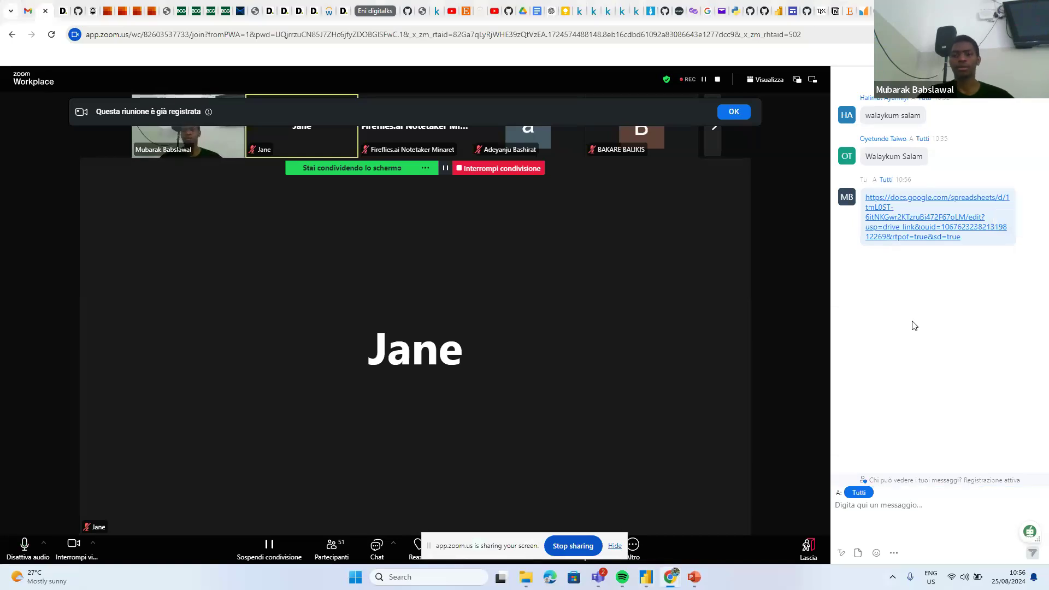
key(alt+Tab)
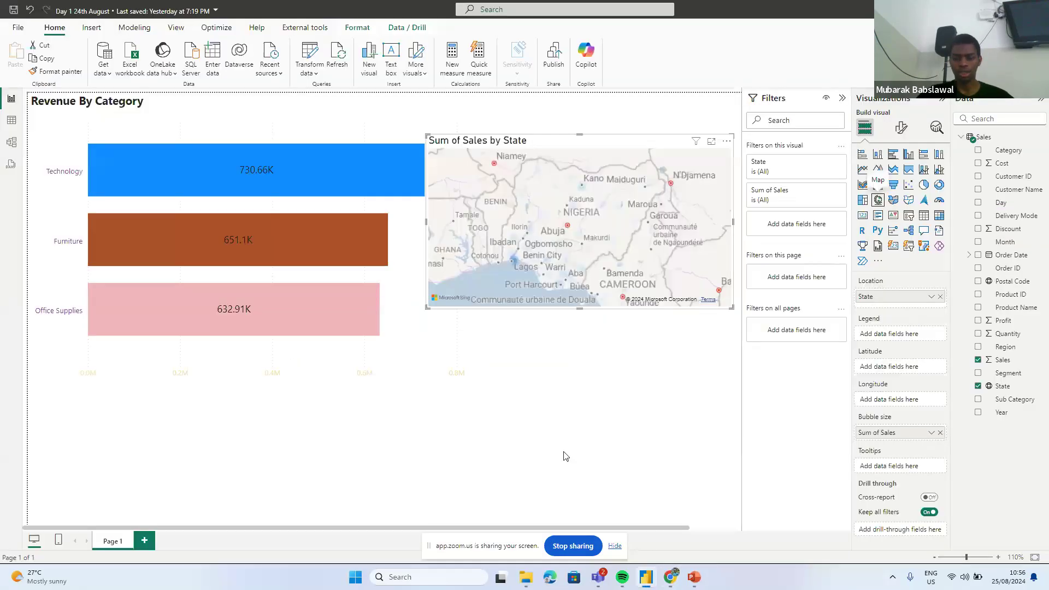
- Switch to the blank Untitled report and open MMC superstore.xlsx from the MMC folder as its Excel data source
key(alt+Tab)
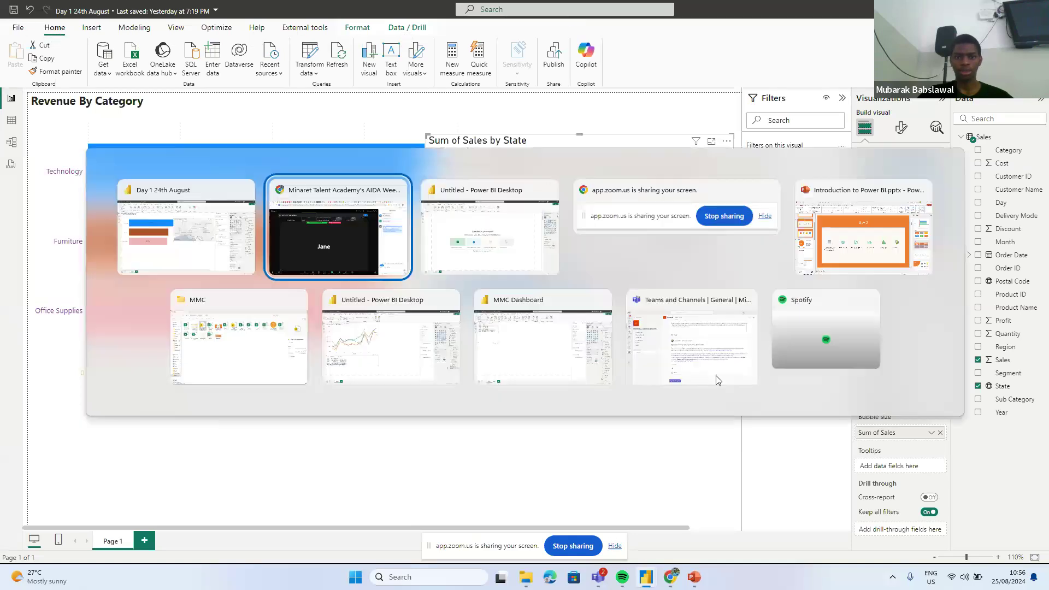
key(alt+Tab)
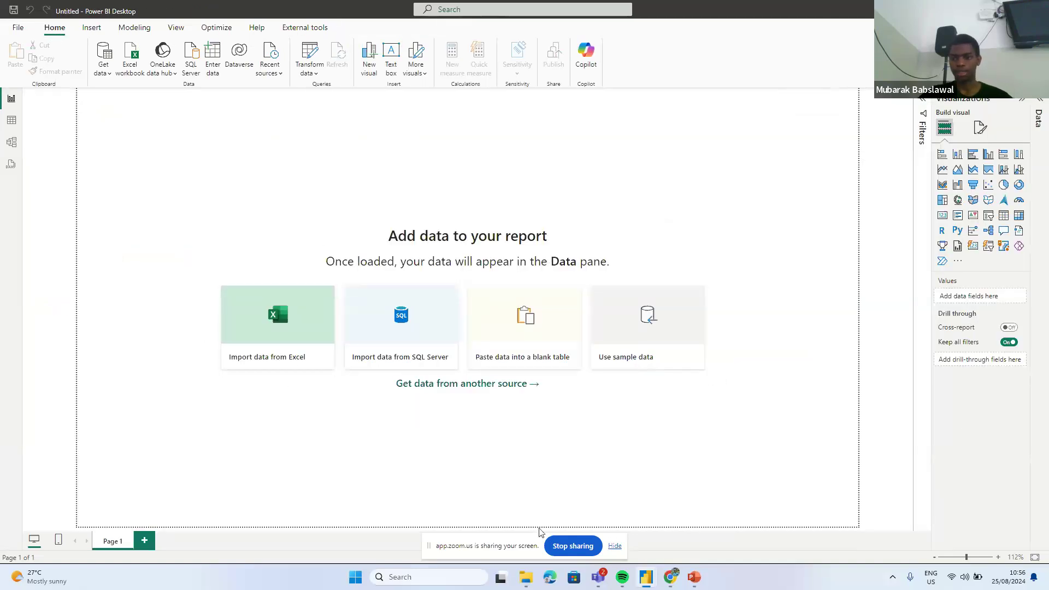
click(291, 322)
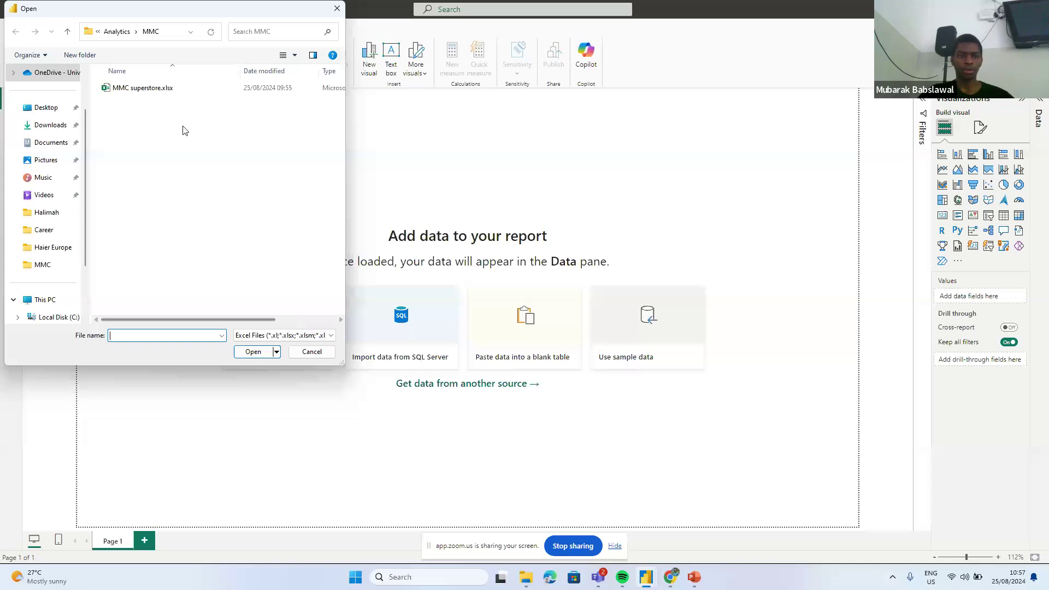
click(168, 95)
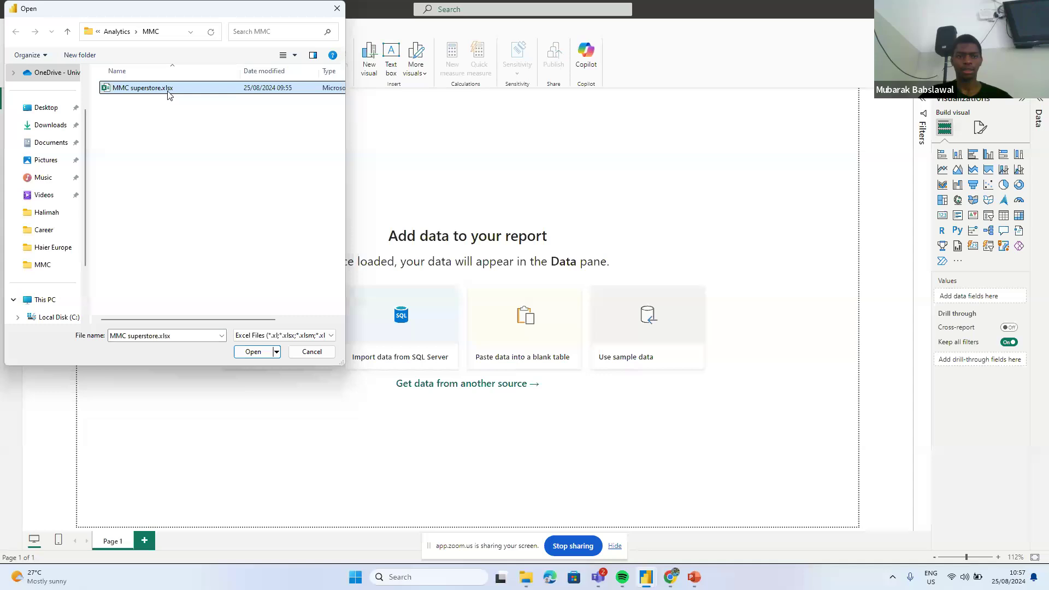
click(253, 352)
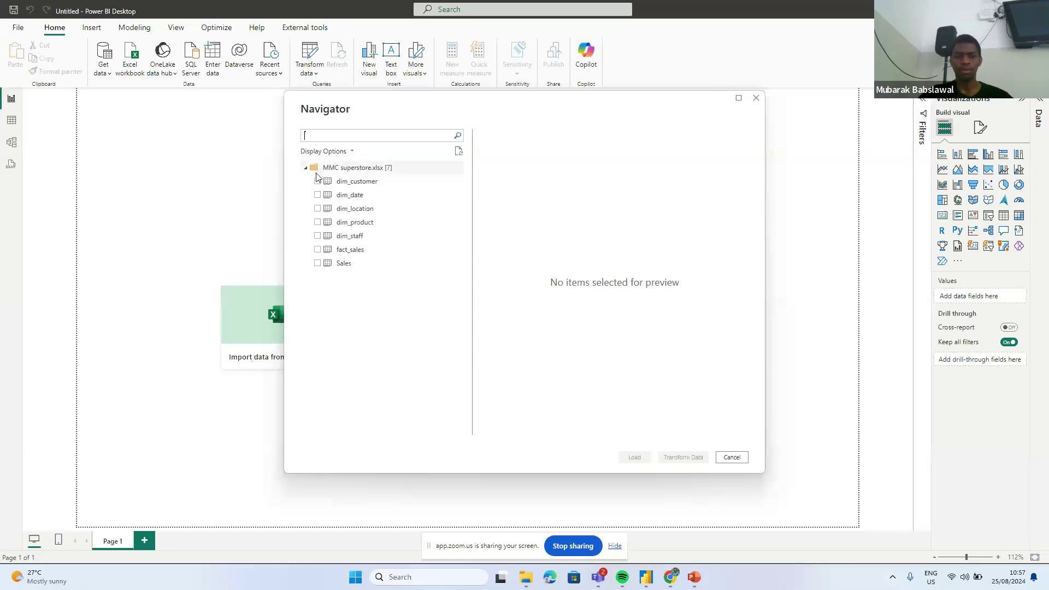
- Select the dim_customer, dim_date, dim_location, dim_product, dim_staff and fact_sales tables for import, leaving out Sales
click(317, 182)
click(318, 195)
click(317, 208)
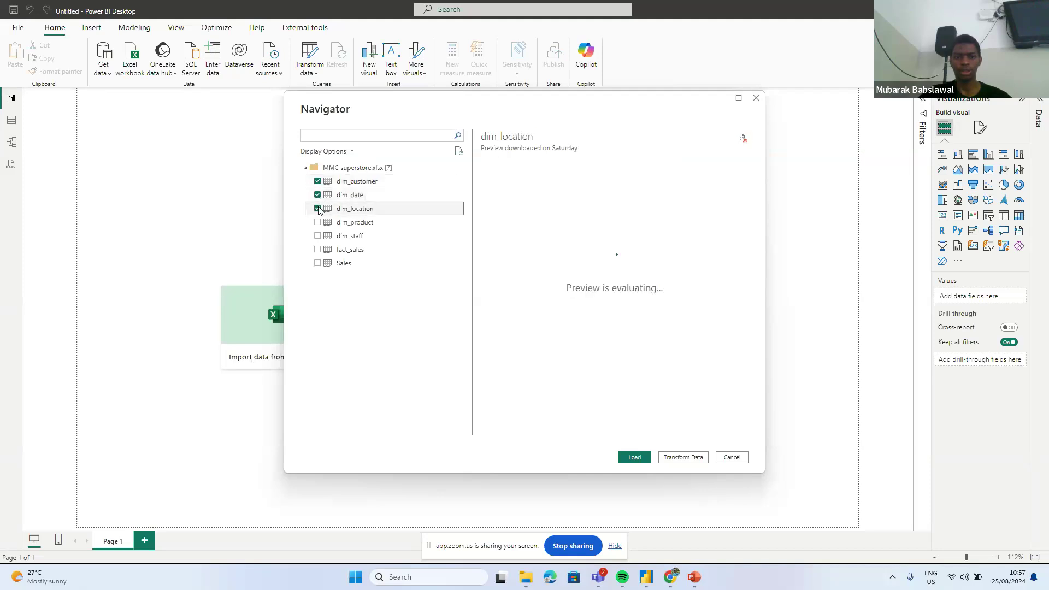
click(318, 222)
click(318, 236)
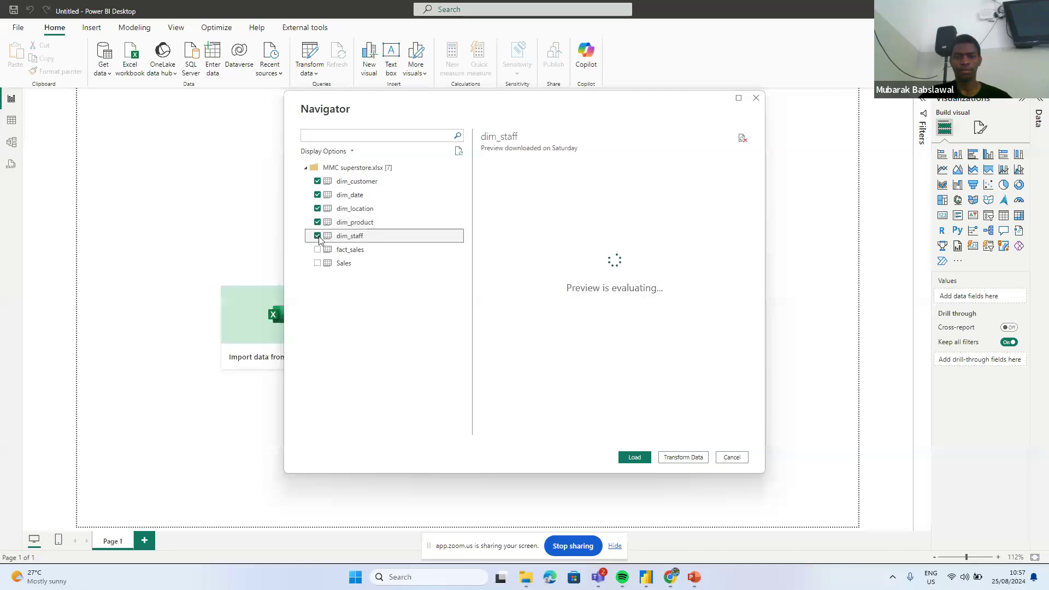
click(317, 250)
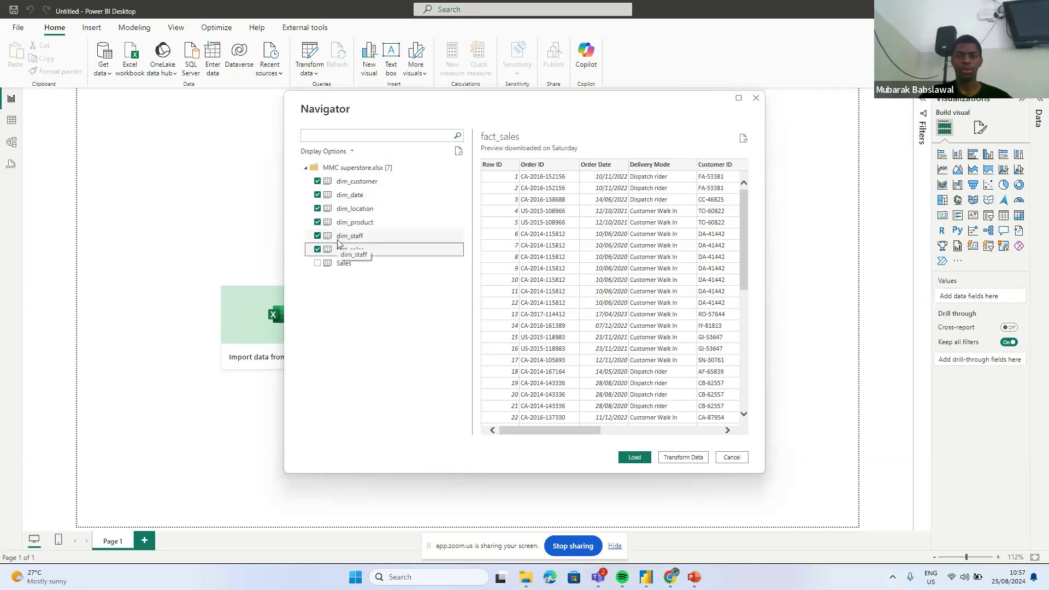
- Preview the six selected tables, from dim_customer to fact_sales, and open them in Power Query Editor for transformation
click(378, 182)
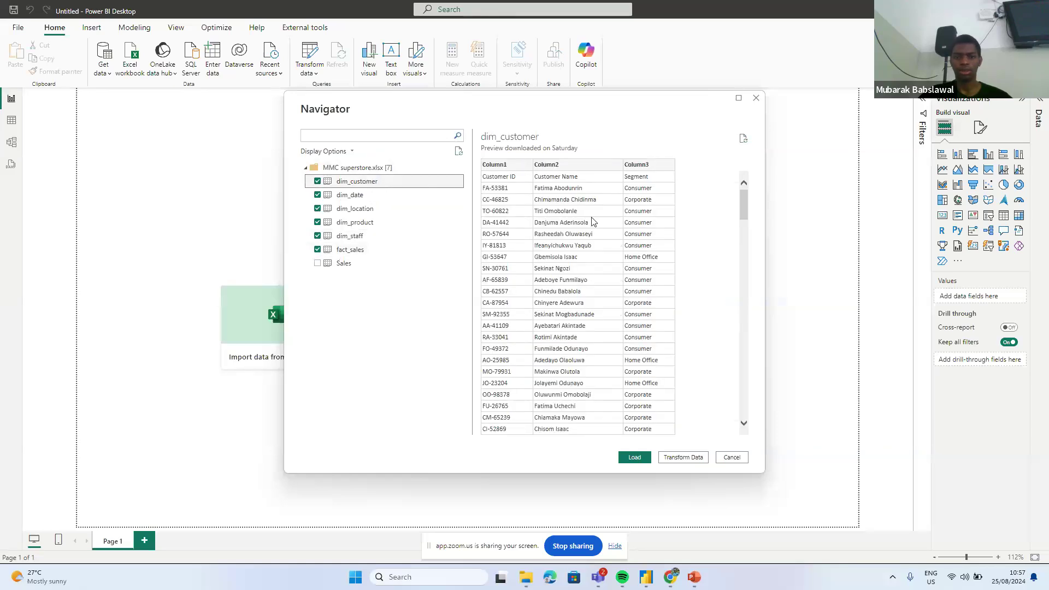
click(396, 195)
click(396, 210)
click(389, 225)
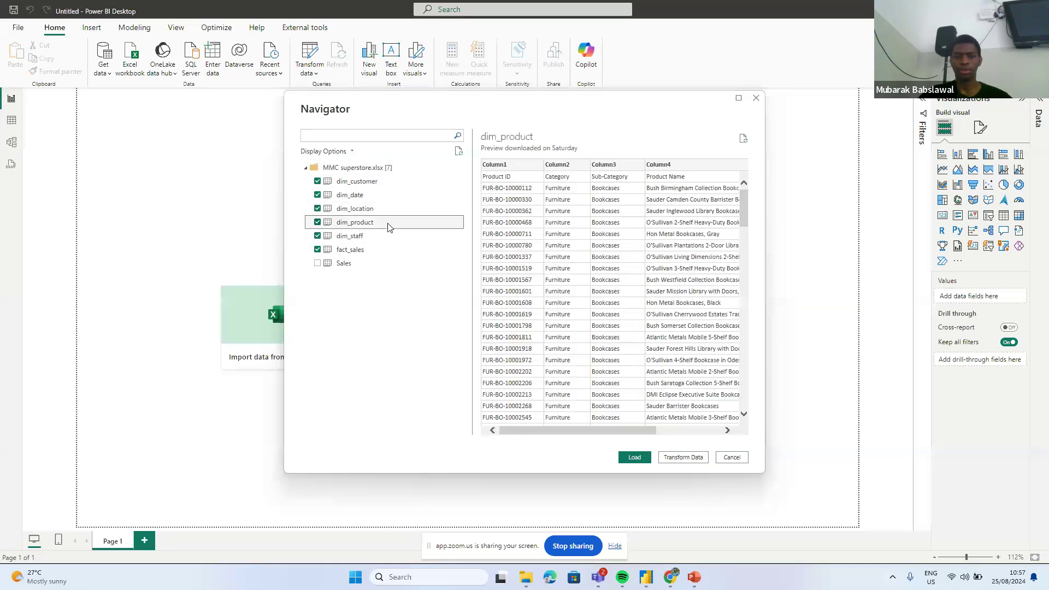
click(386, 237)
click(386, 251)
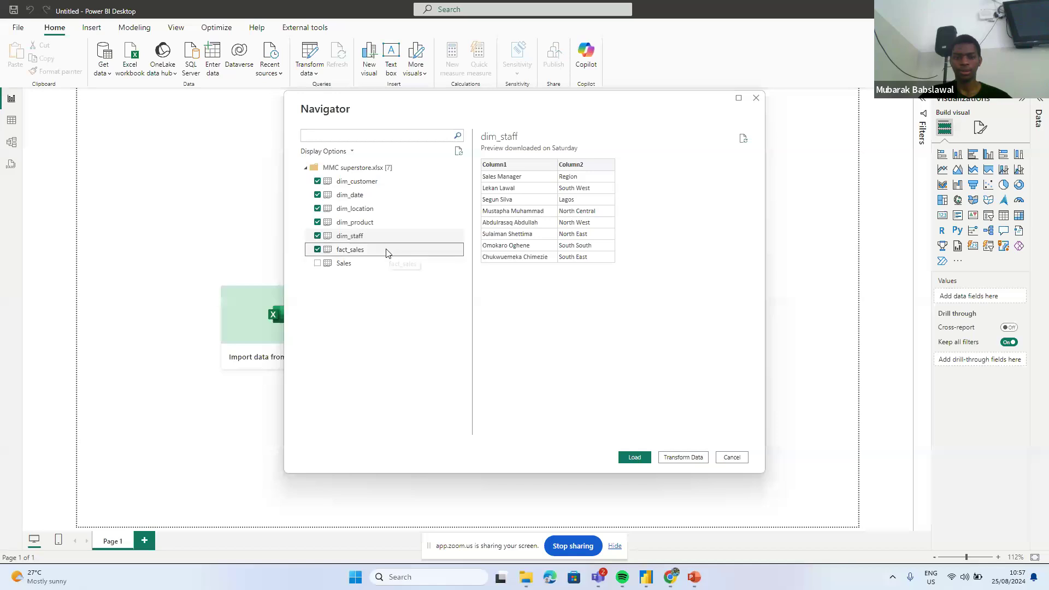
click(683, 458)
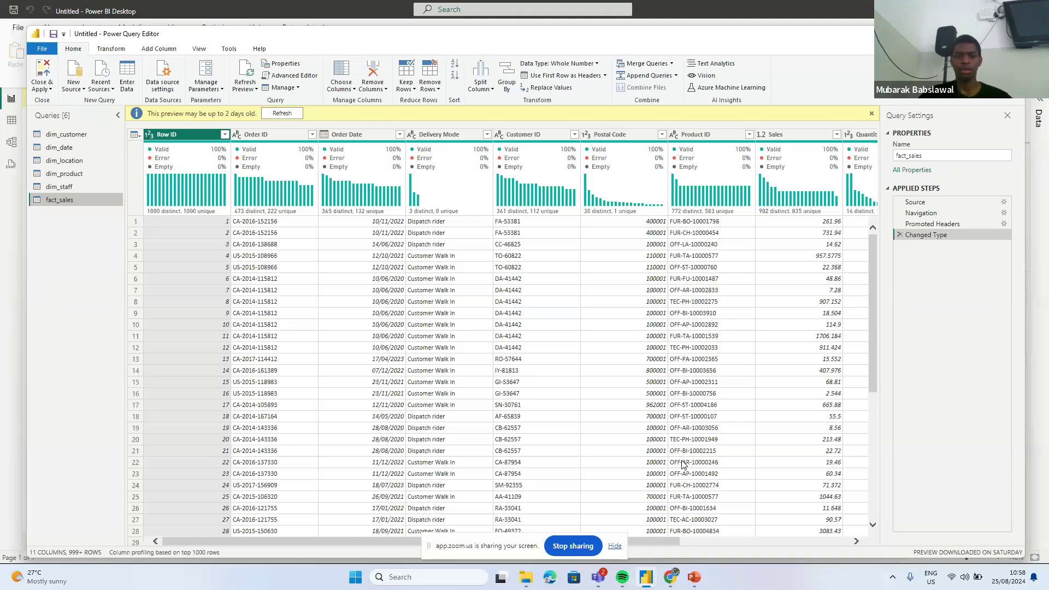
- Examine the columns of fact_sales and look through each dimension query in turn, from dim_customer to dim_staff
scroll(682, 464, right, 3)
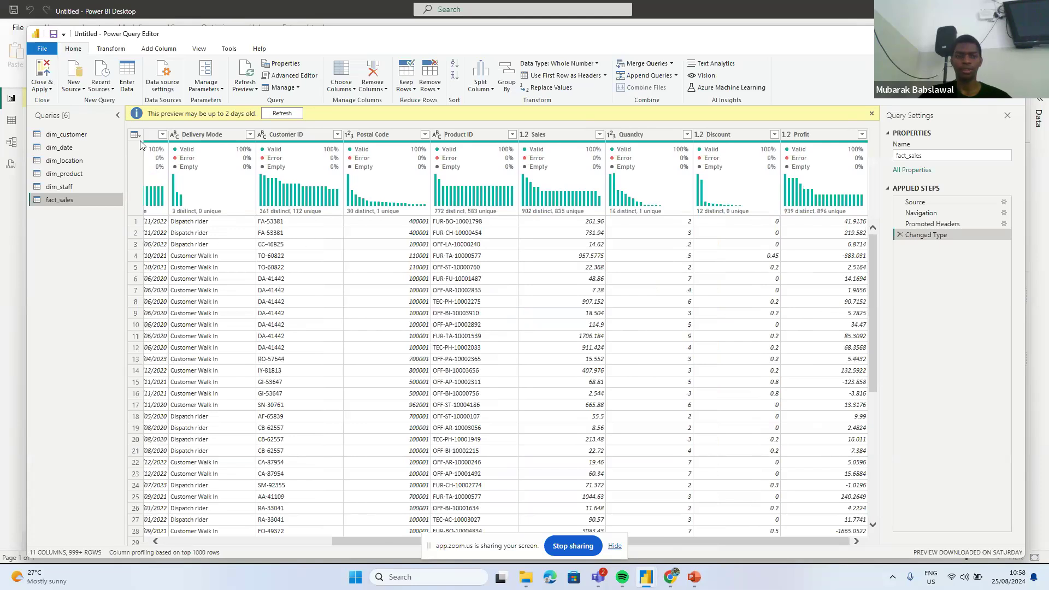
click(85, 137)
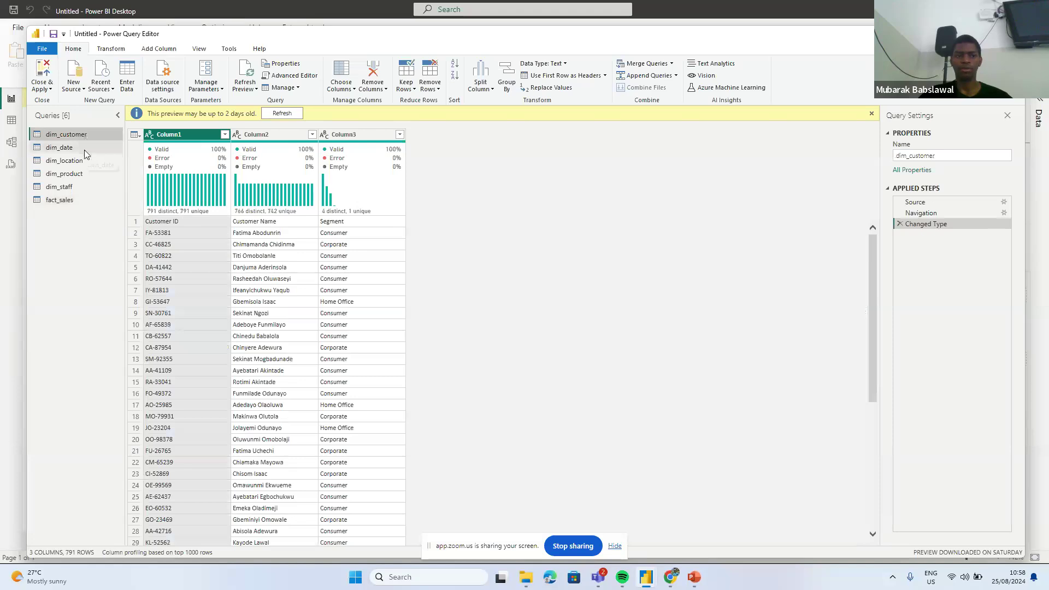
click(84, 149)
click(84, 160)
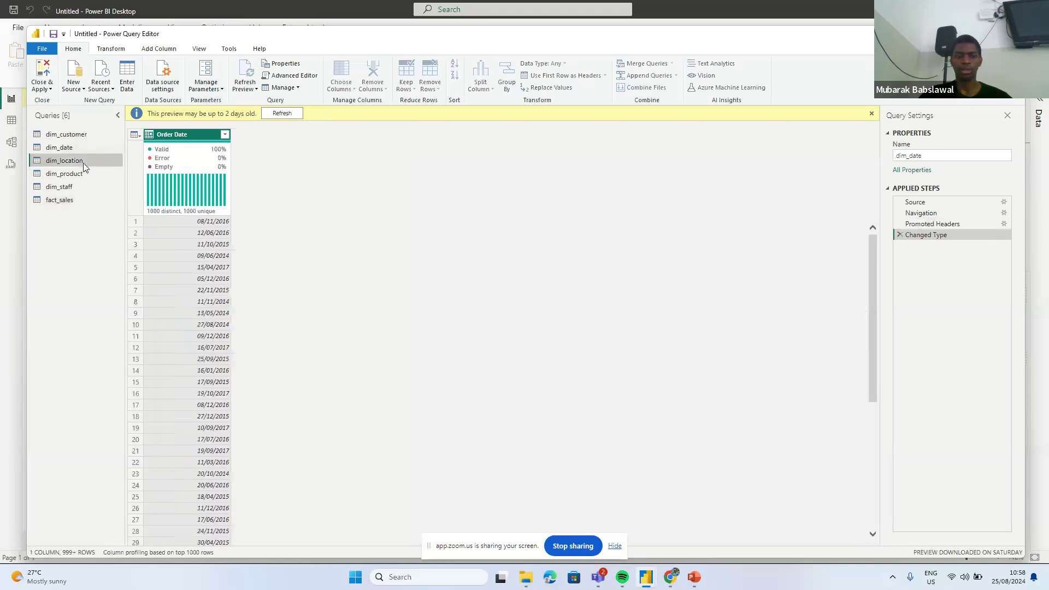
click(82, 174)
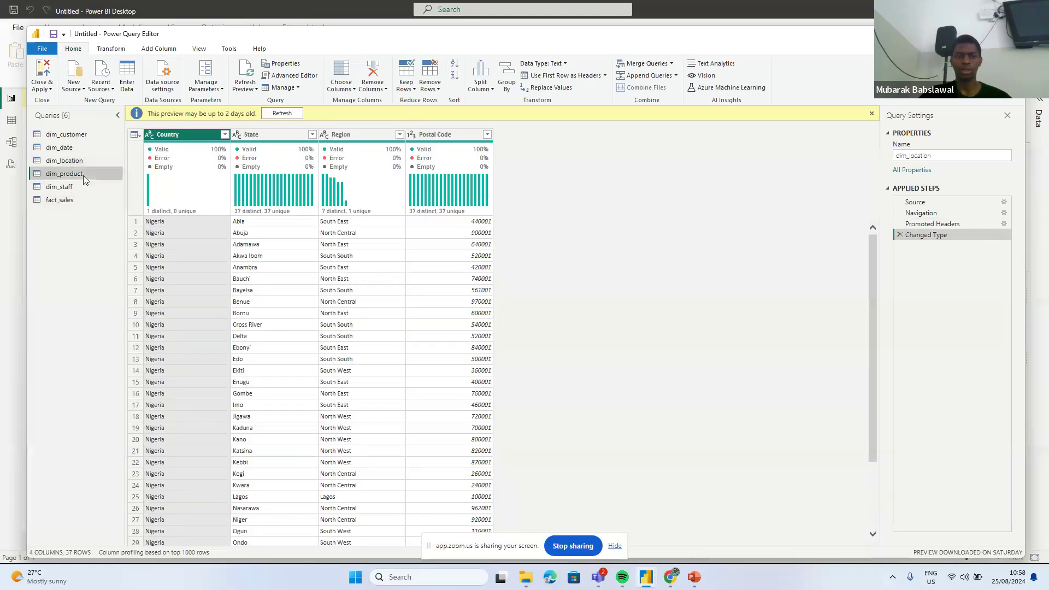
click(77, 192)
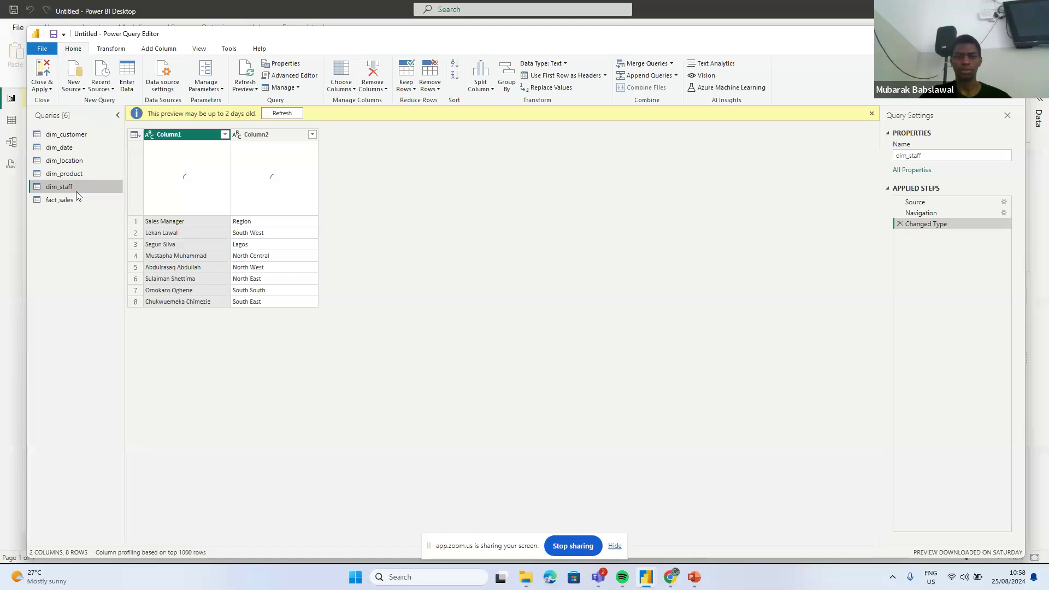
click(77, 199)
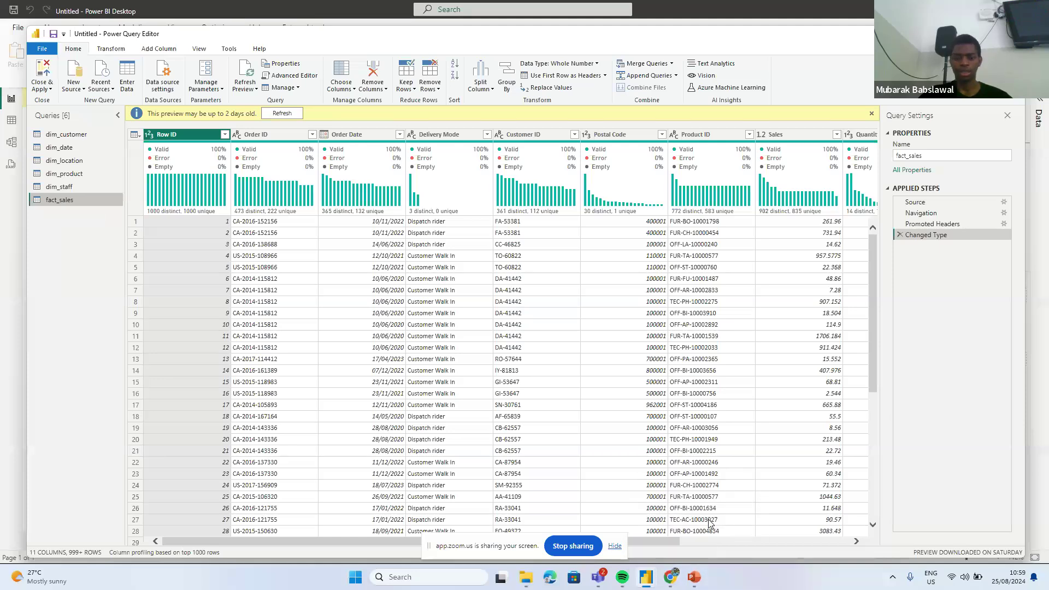
- Switch to the Introduction to Power BI presentation in PowerPoint, show the Star Schema slide and close the Designer pane
mouse_move(695, 576)
click(685, 537)
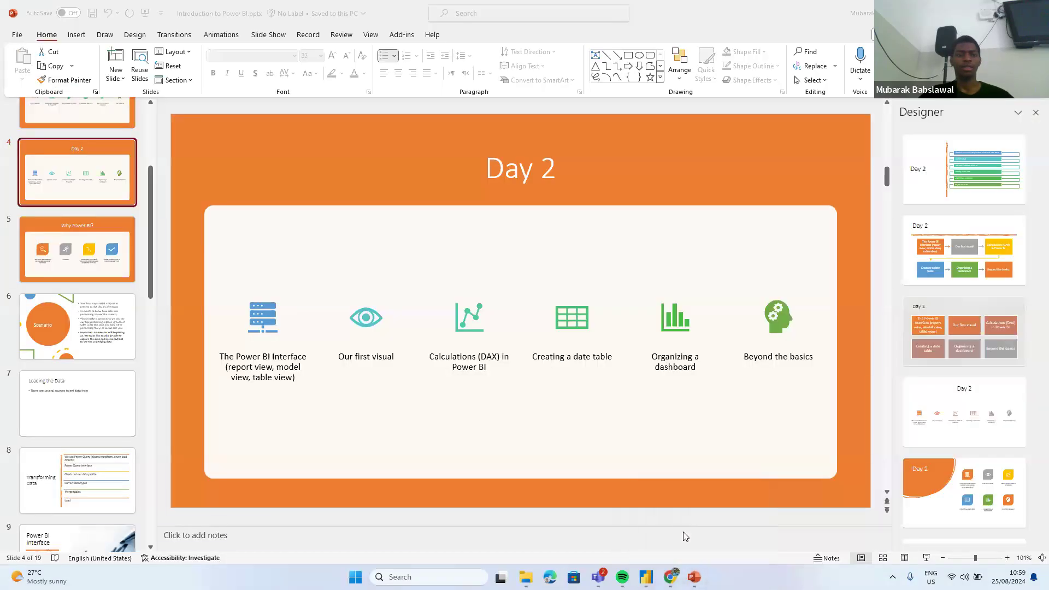
scroll(93, 412, down, 5)
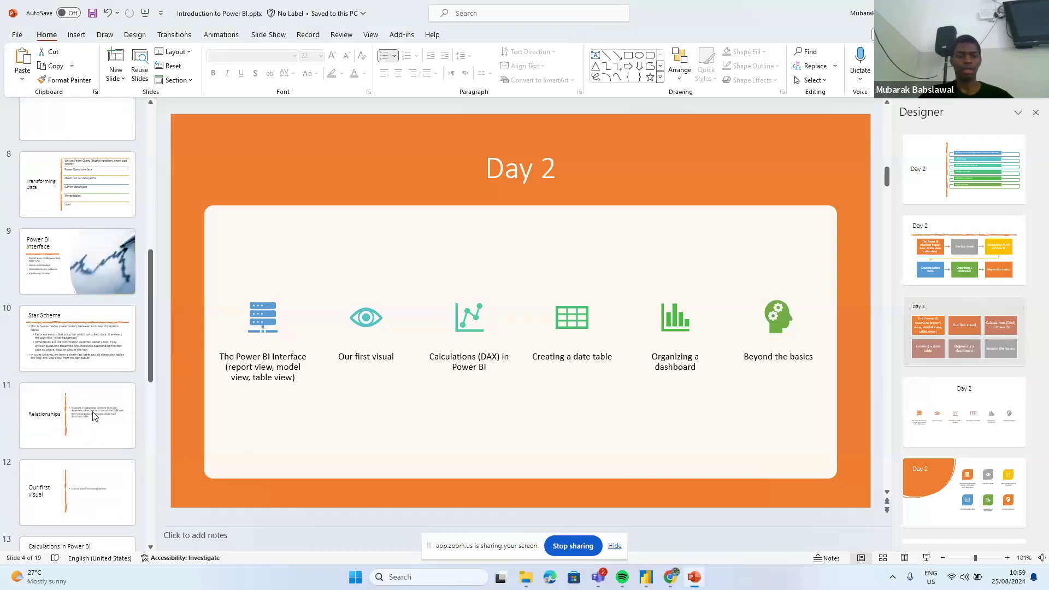
click(71, 326)
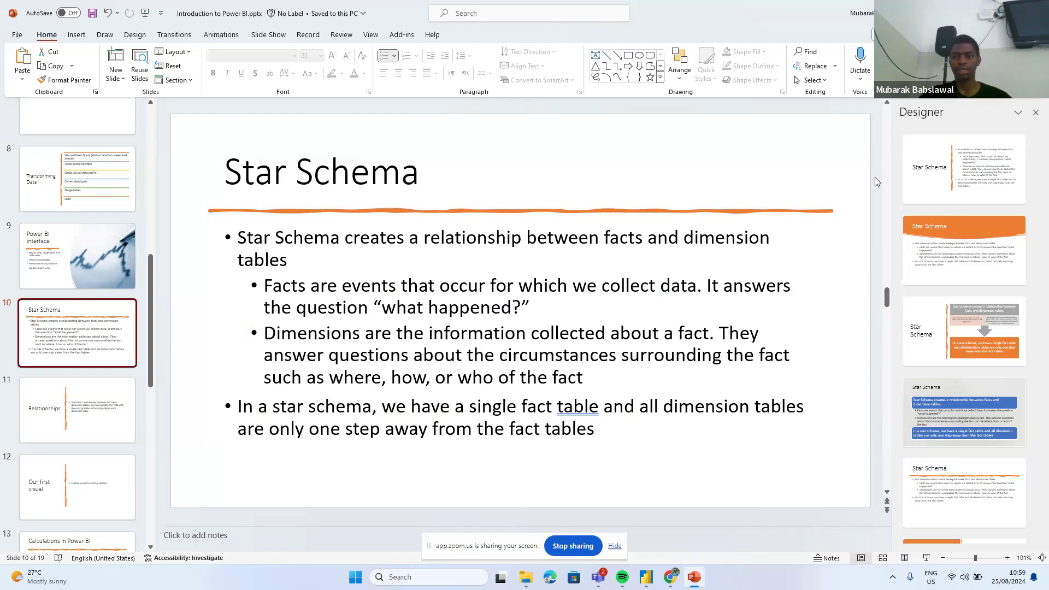
click(1036, 114)
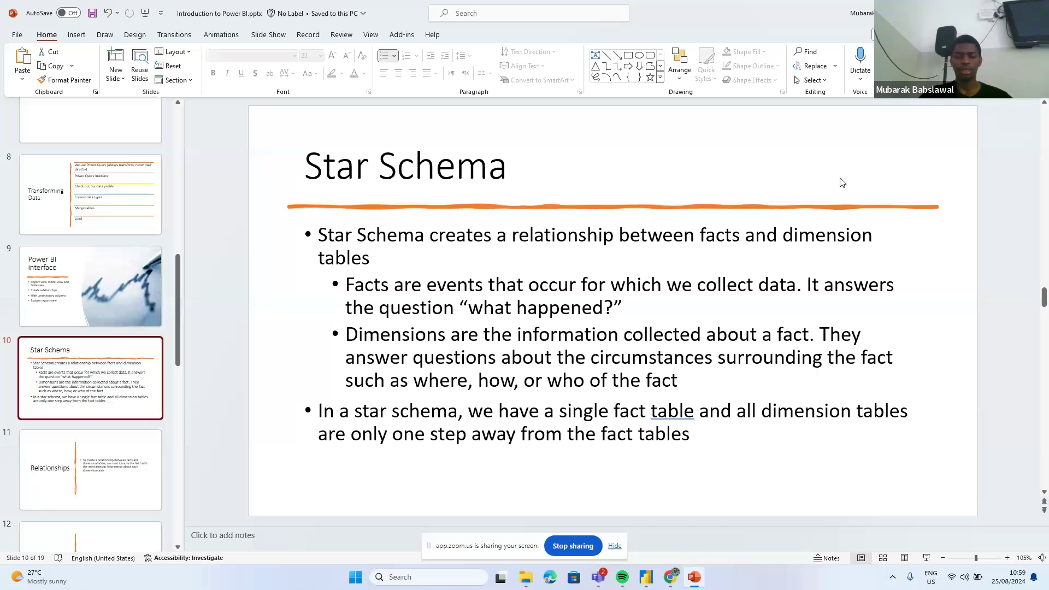
key(alt)
key(alt)
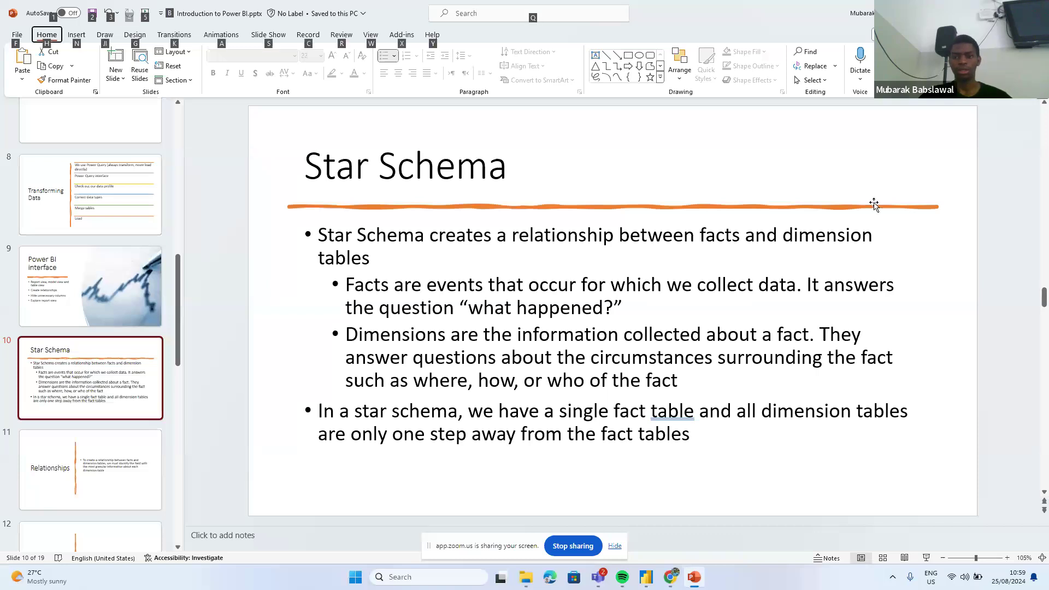
click(903, 204)
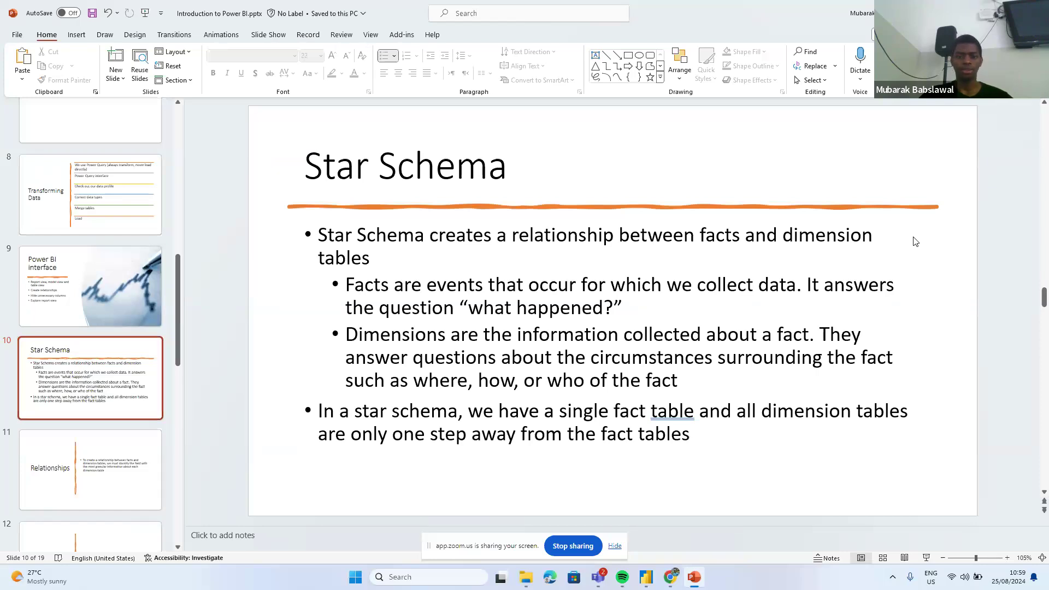
- Return to Power Query Editor and highlight the Sales, Quantity, Discount and Profit columns of fact_sales together
key(alt+Tab)
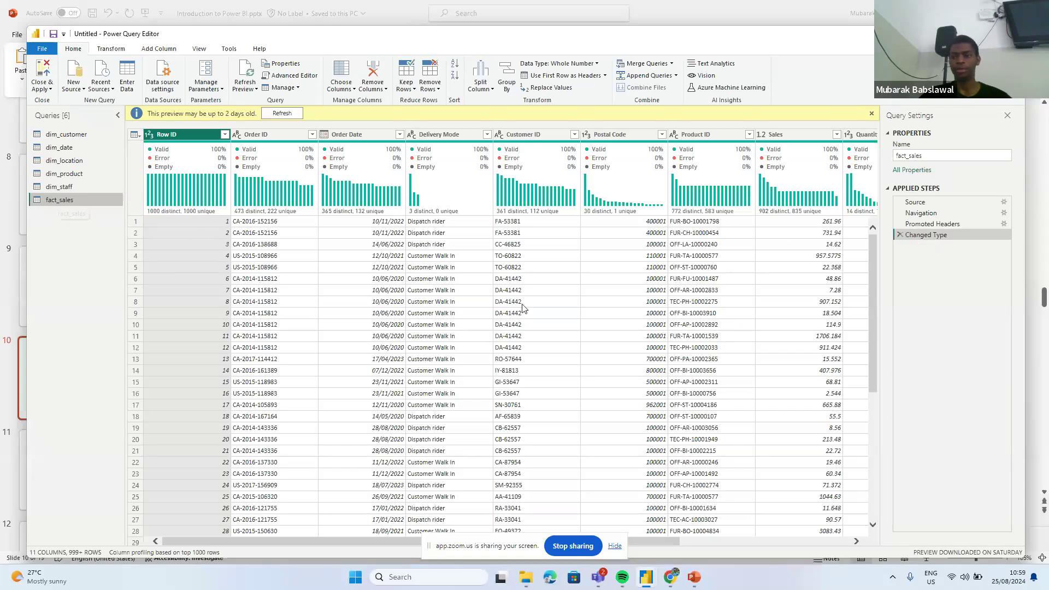
scroll(522, 309, right, 1)
scroll(523, 308, right, 3)
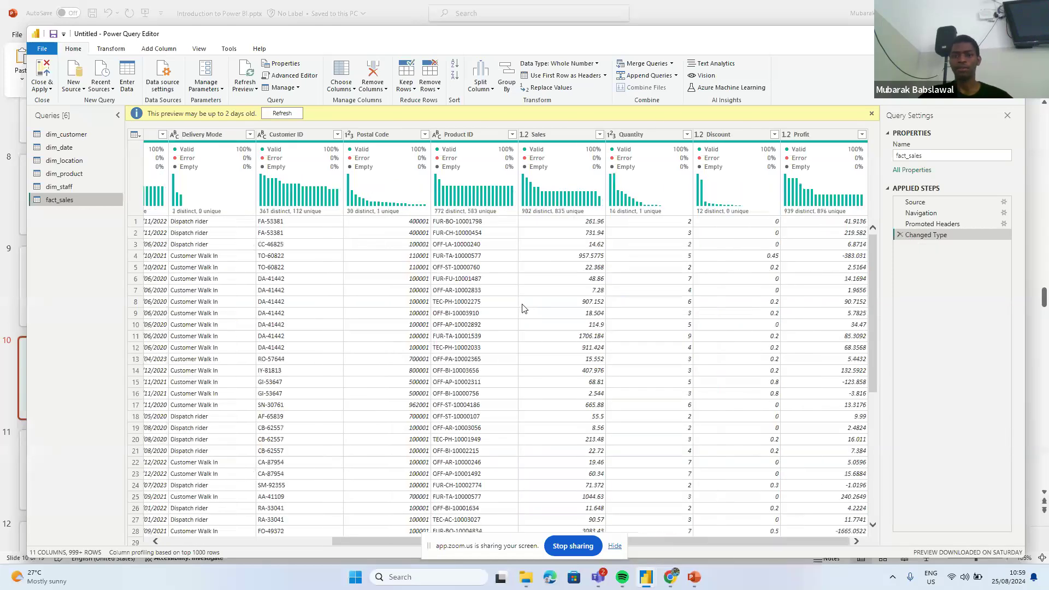
click(563, 133)
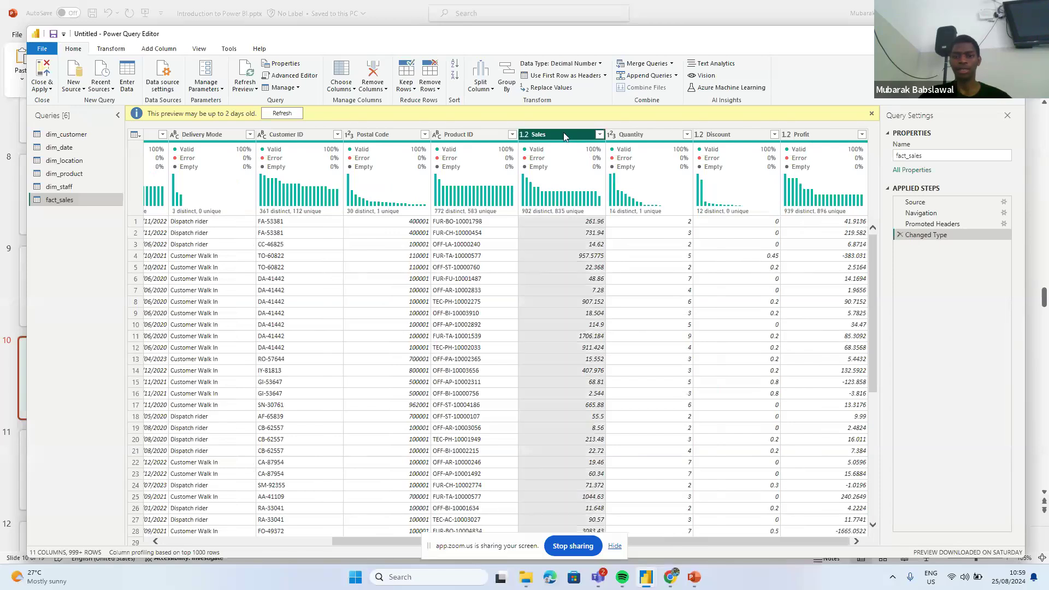
ctrl+click(637, 133)
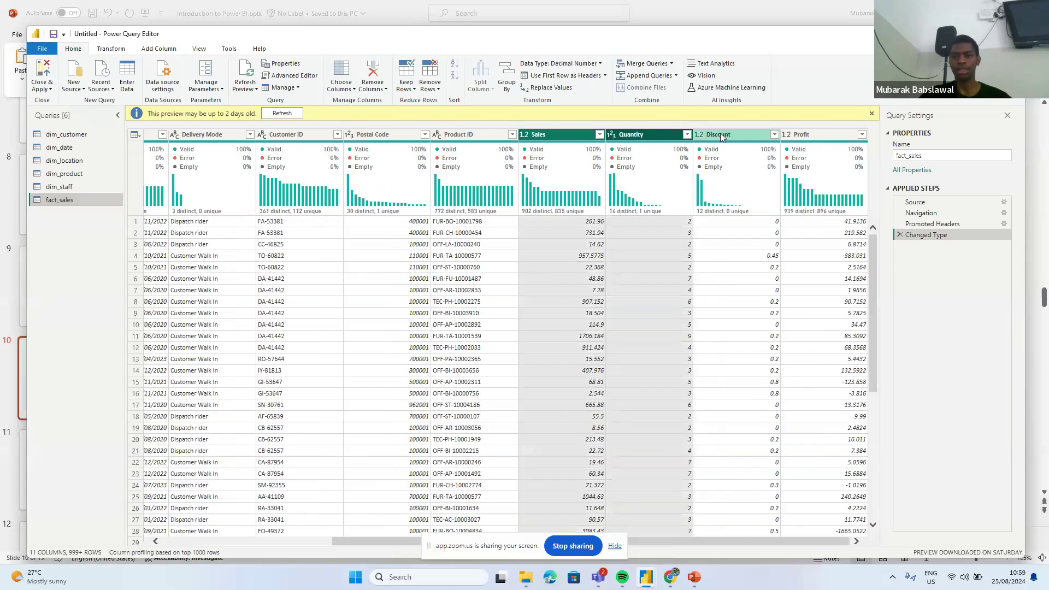
ctrl+click(721, 134)
ctrl+click(798, 135)
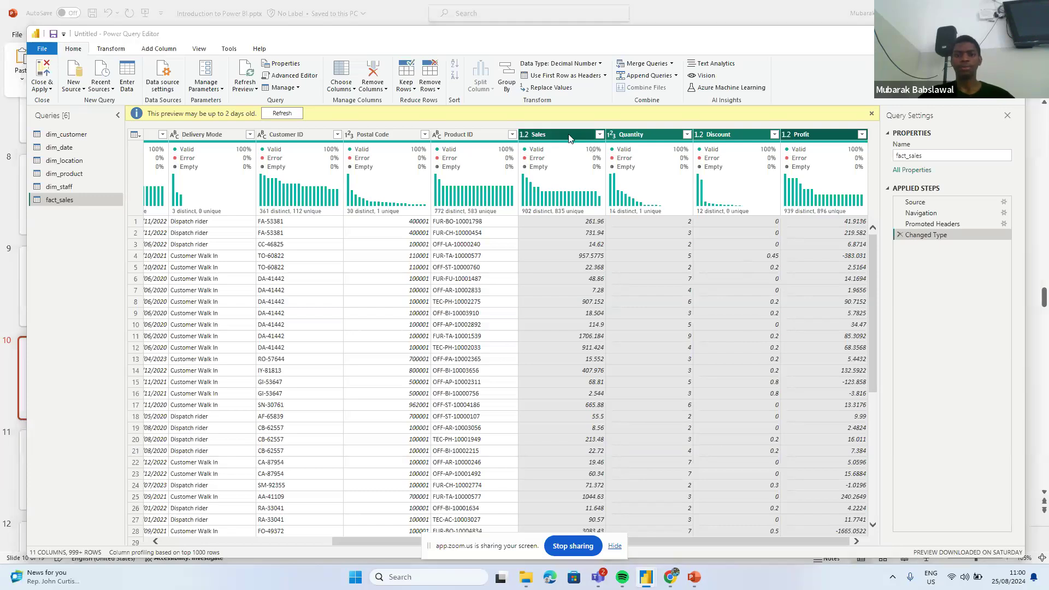
- Revisit the Star Schema slide in PowerPoint, then review the dim_date, dim_customer, dim_staff and dim_product queries in Power Query Editor
key(alt+Tab)
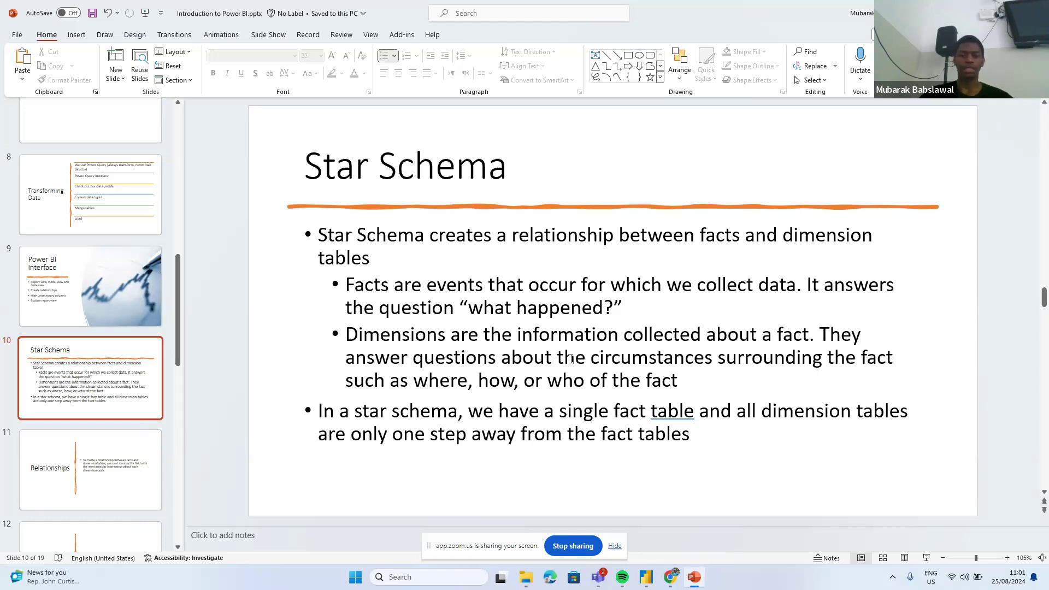
key(alt+Tab)
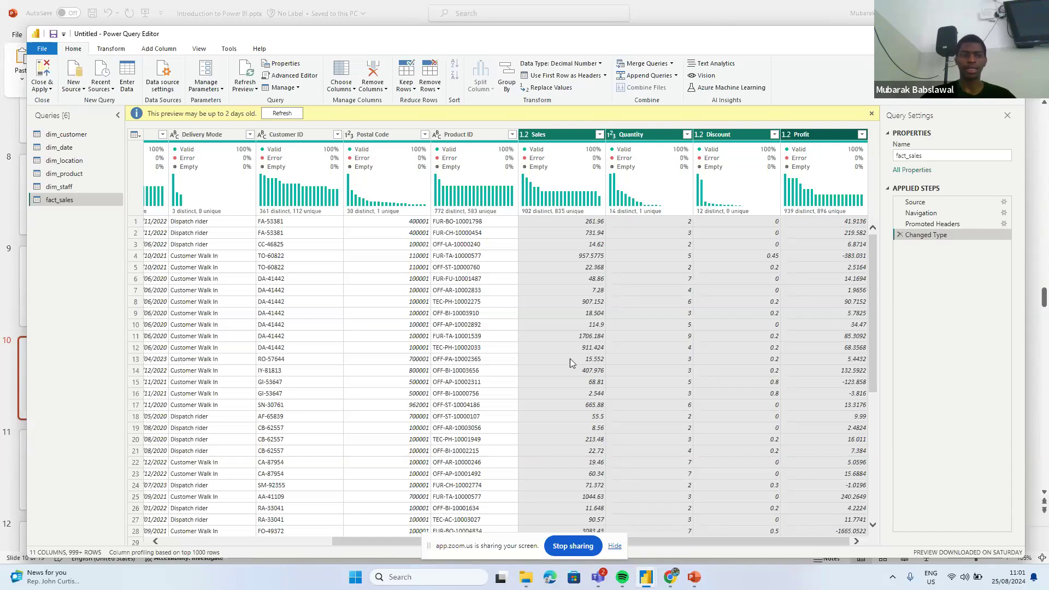
click(75, 147)
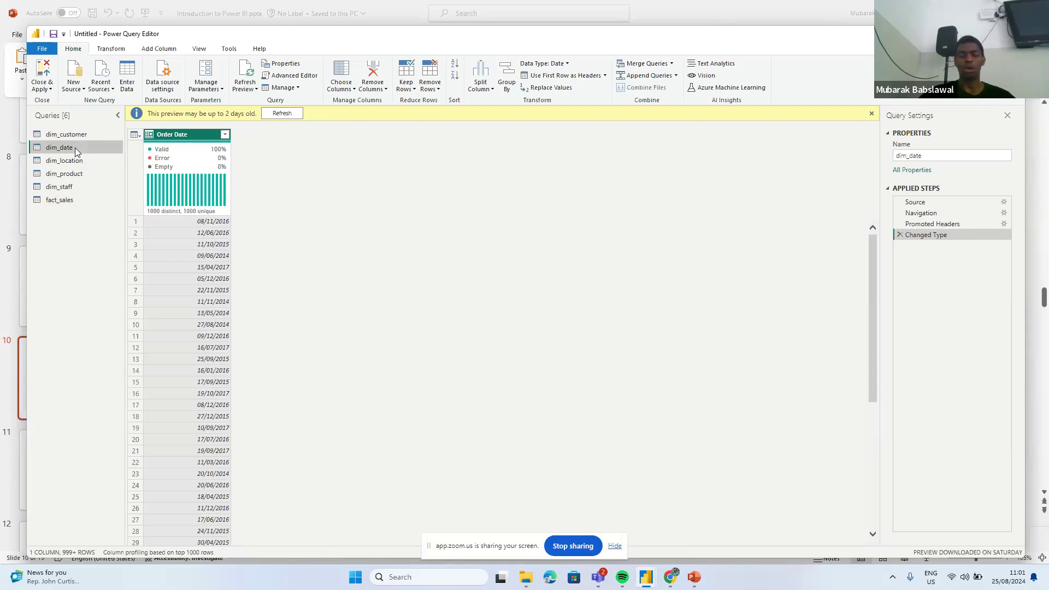
click(88, 135)
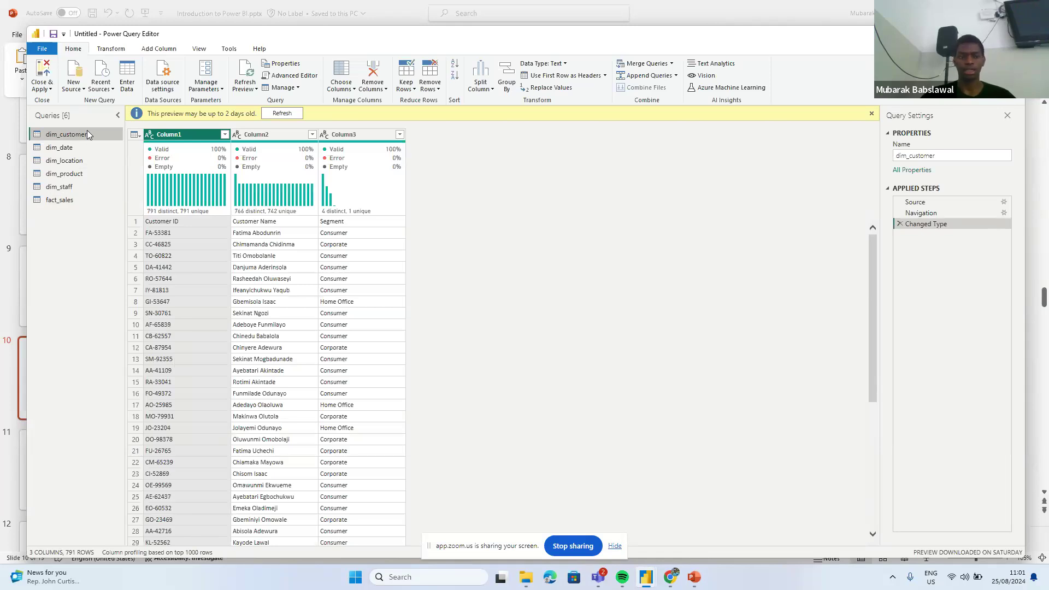
click(70, 188)
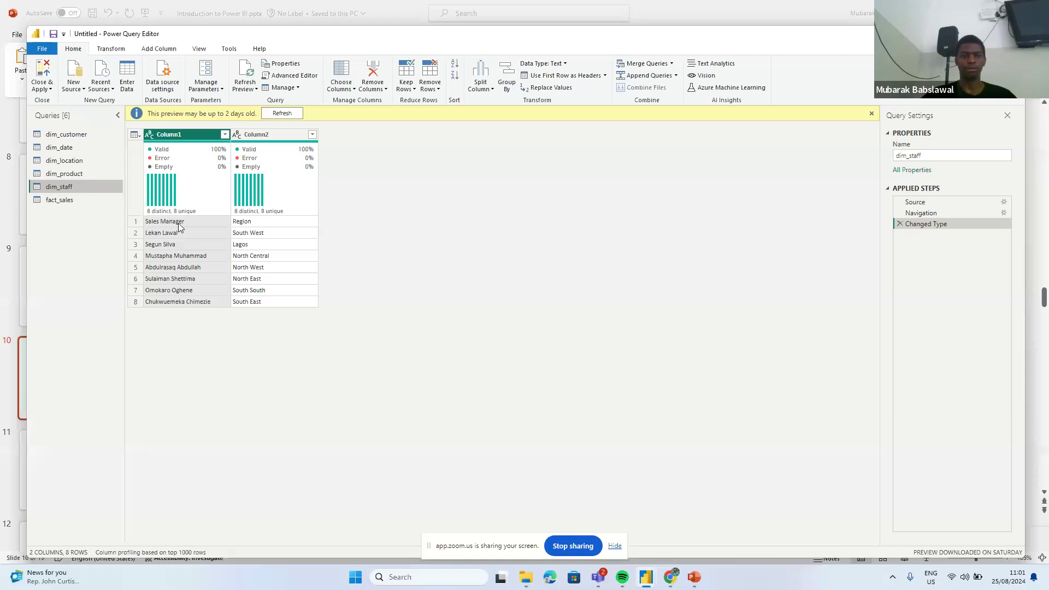
click(91, 174)
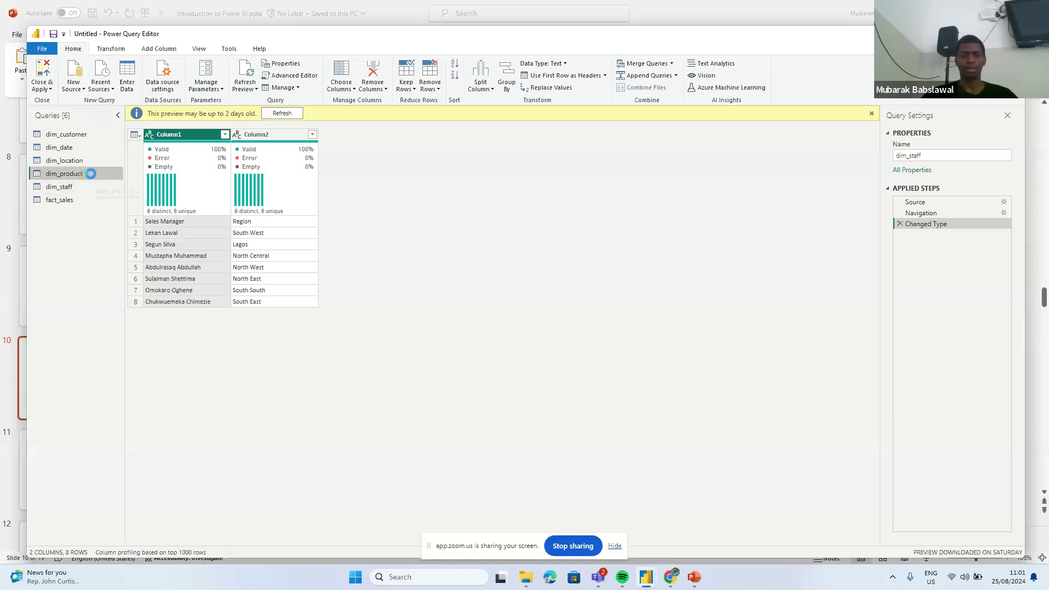
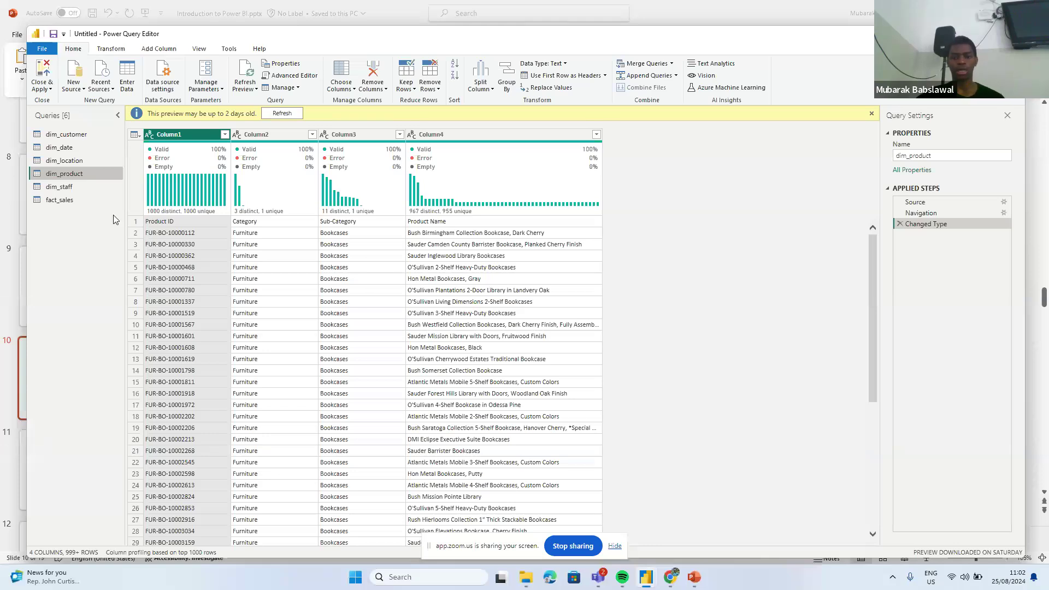
- Compare the fact_sales query with dim_customer, ending on the dim_customer table
click(60, 200)
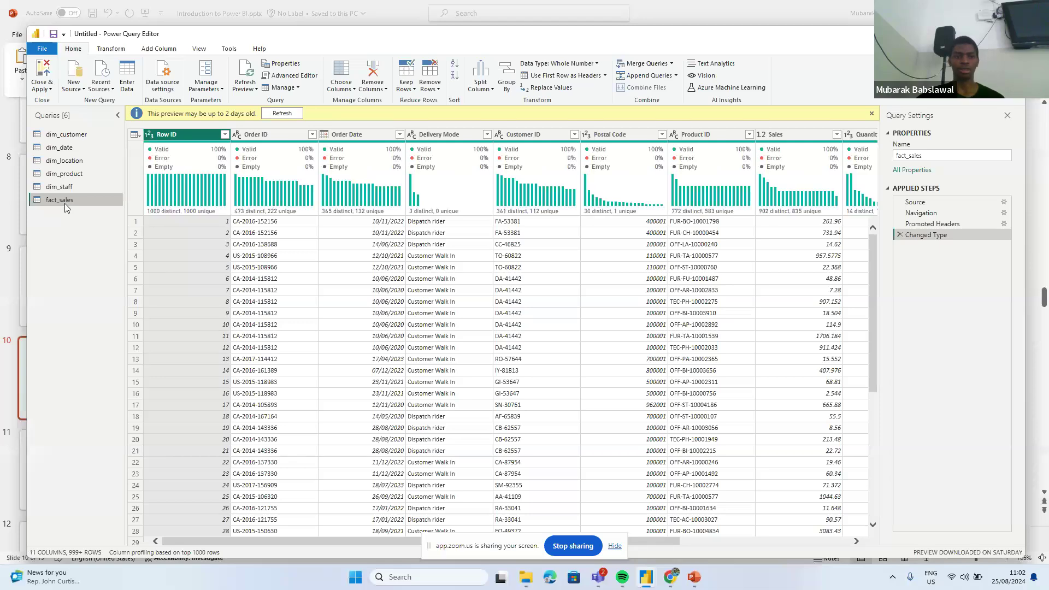
click(77, 138)
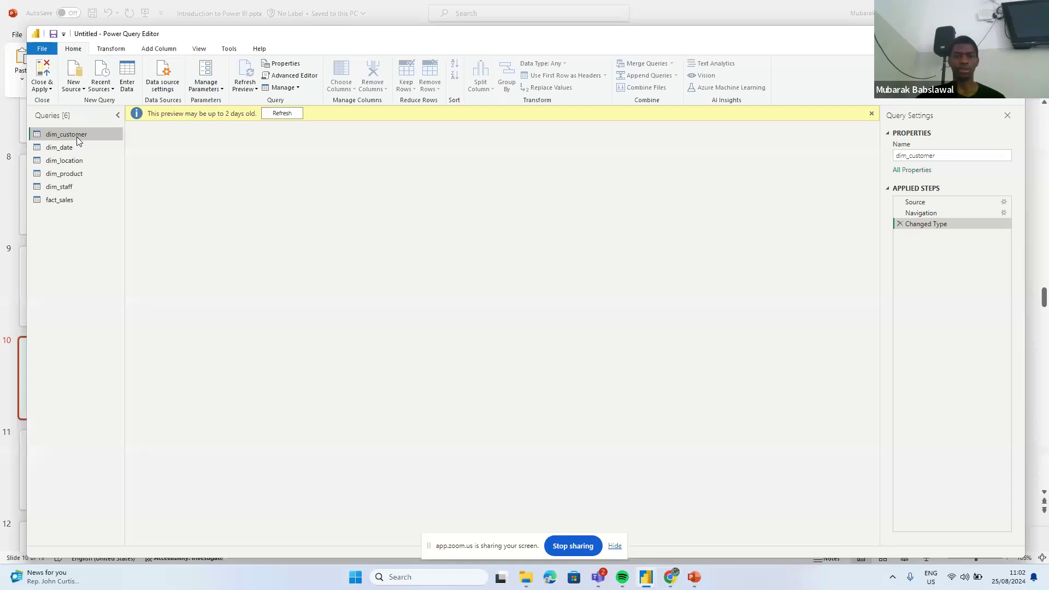
click(69, 201)
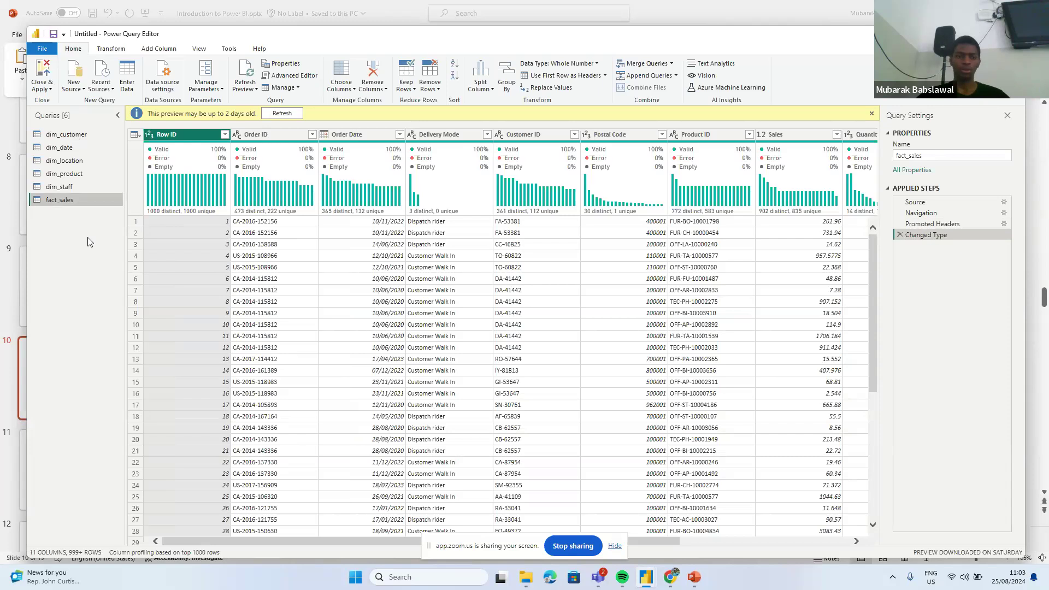
click(85, 134)
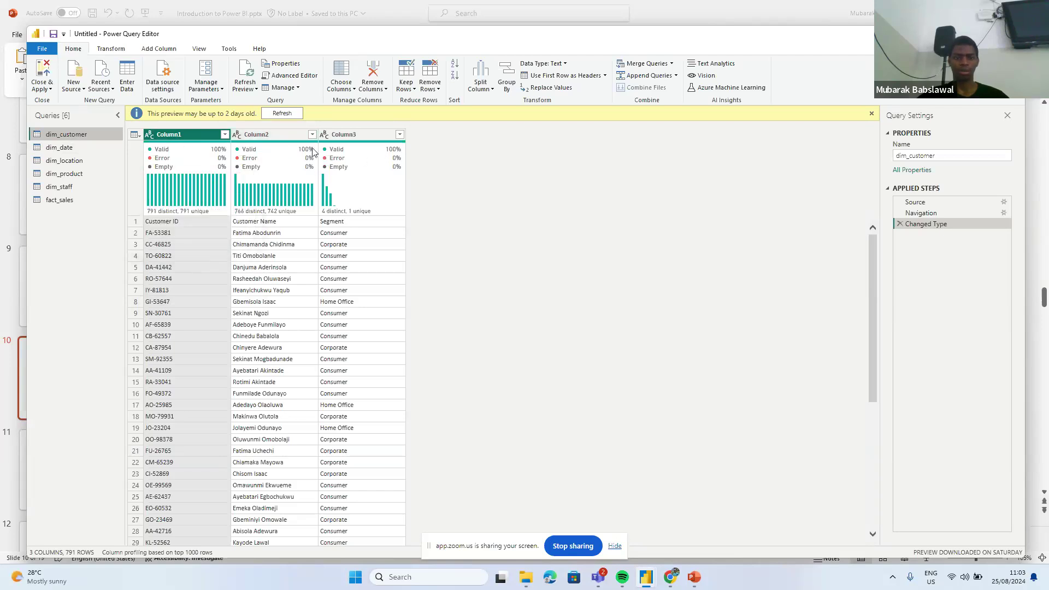
- Examine the distinct and unique value statistics of the dim_customer columns, comparing Column1's distribution with the rows throughout the table
mouse_move(167, 209)
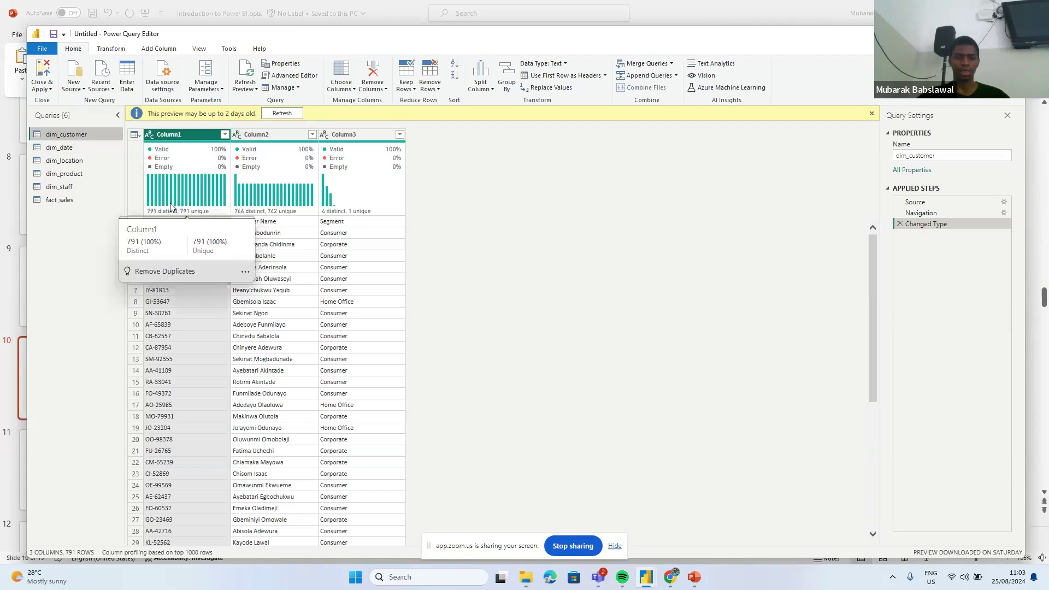
mouse_move(301, 198)
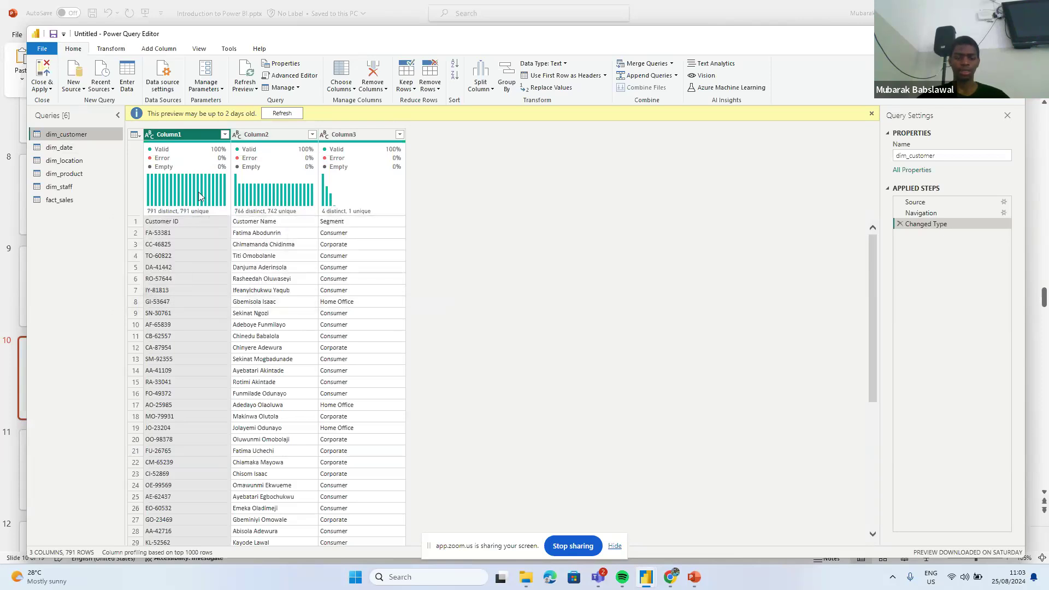
mouse_move(184, 192)
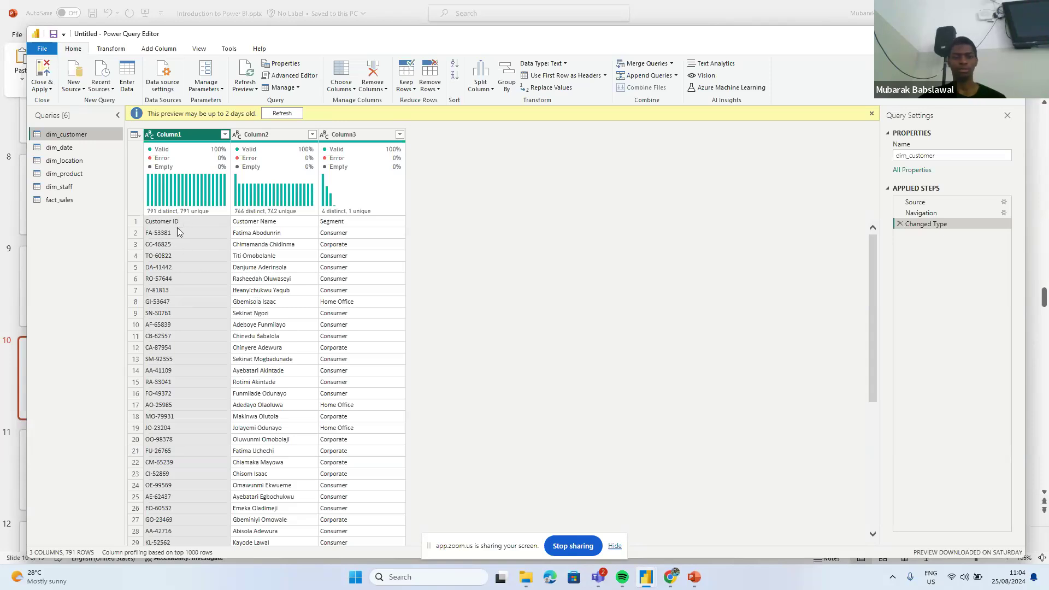
mouse_move(257, 214)
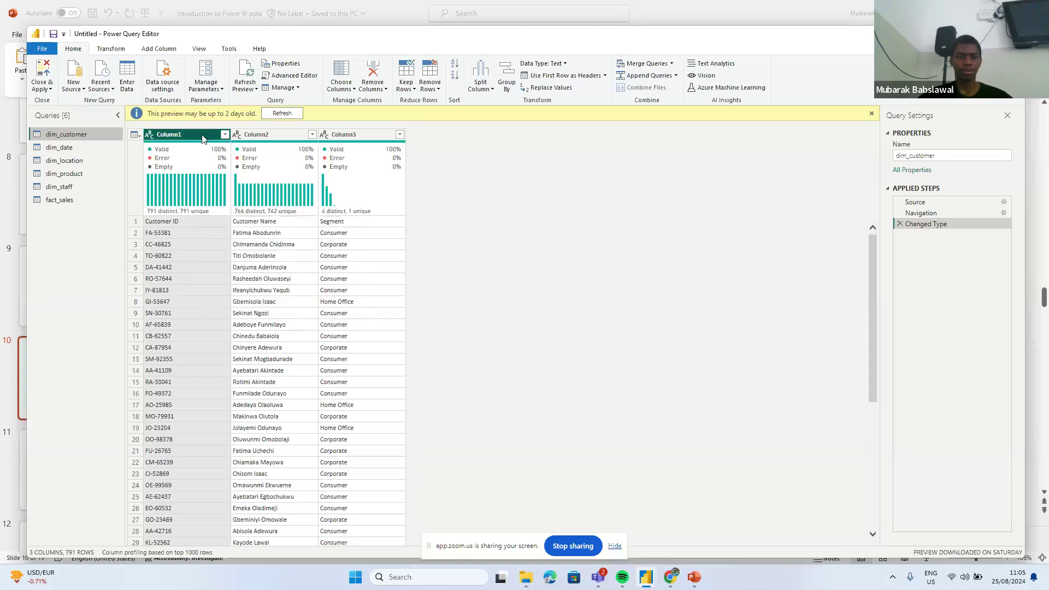
mouse_move(201, 199)
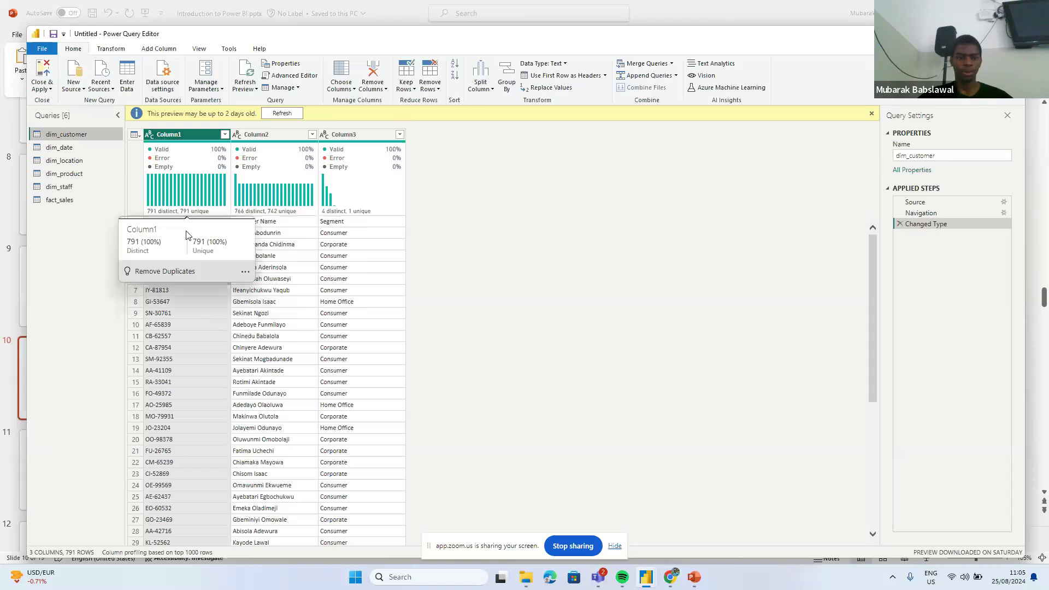
scroll(221, 329, down, 20)
scroll(220, 329, down, 20)
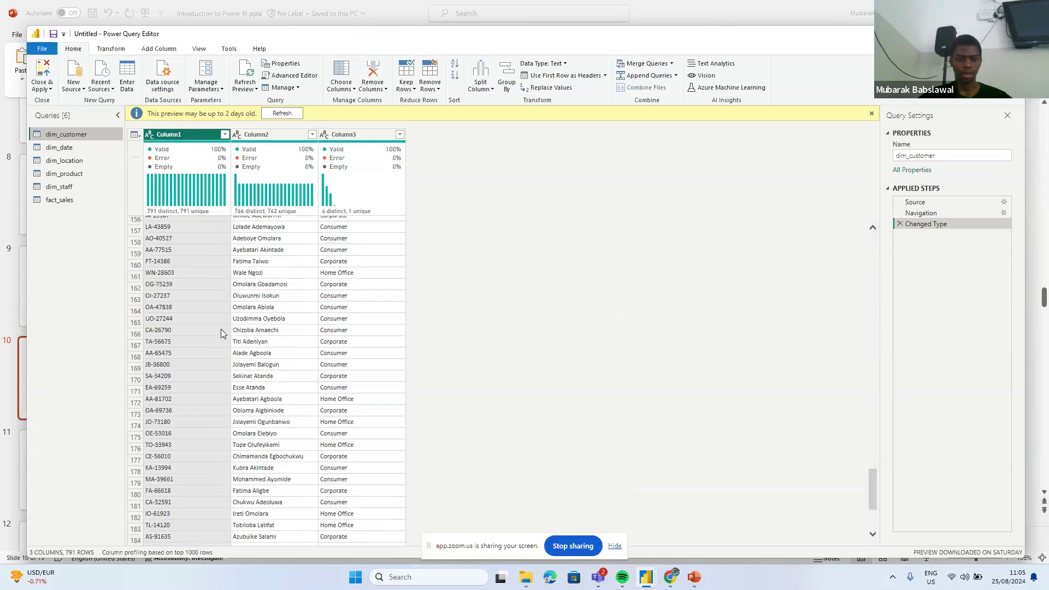
scroll(220, 329, up, 15)
scroll(221, 332, up, 20)
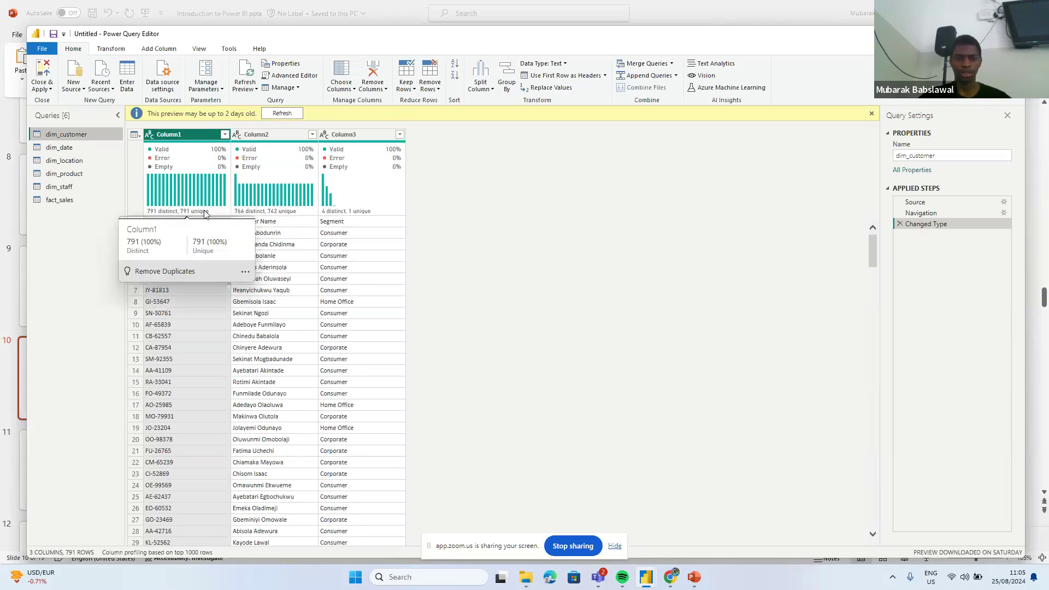
scroll(320, 331, down, 10)
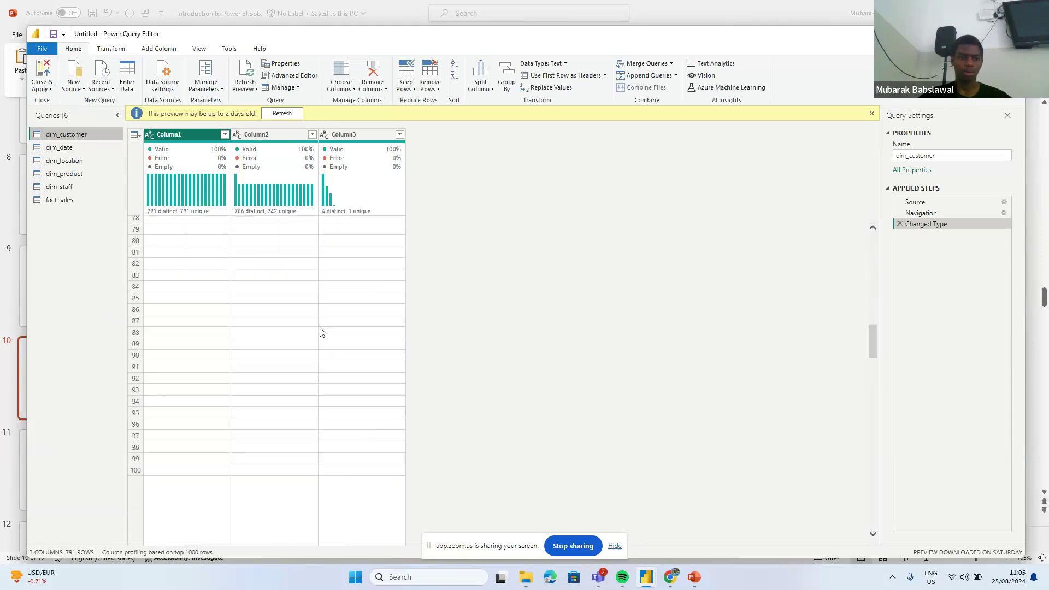
scroll(320, 331, down, 10)
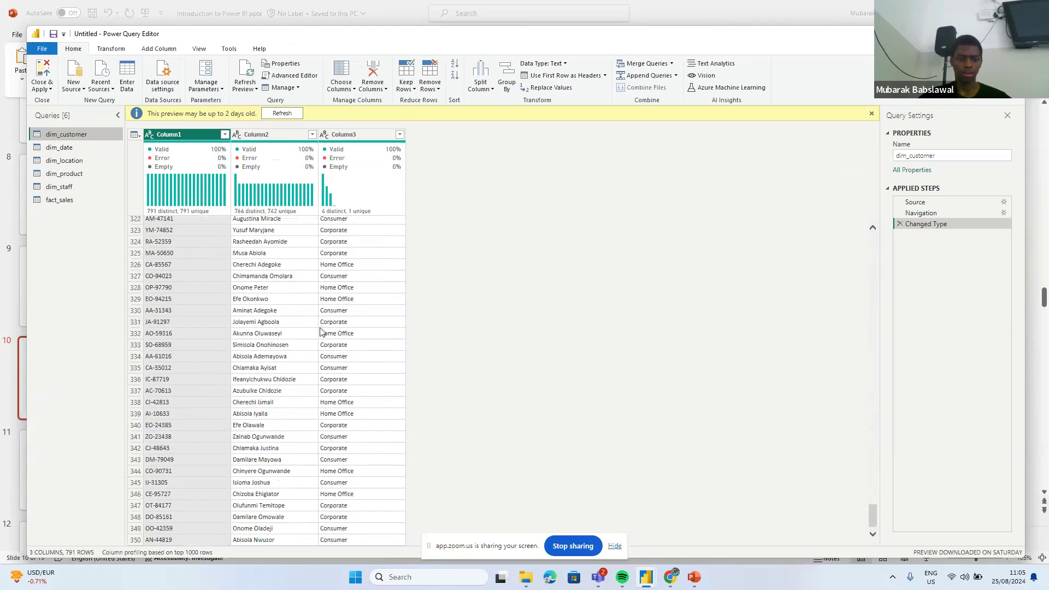
scroll(320, 333, down, 1)
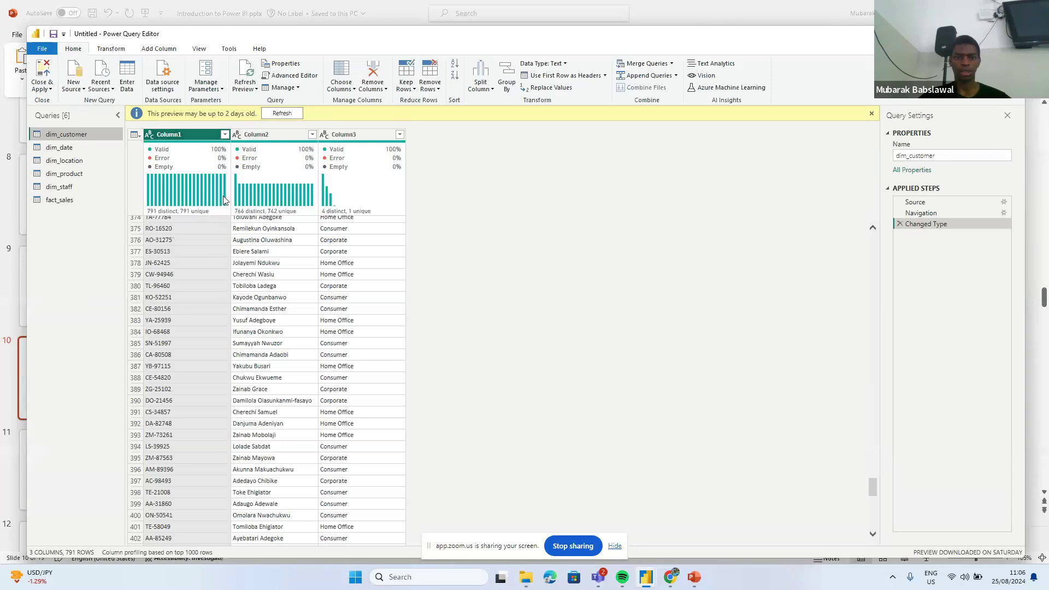
scroll(245, 250, up, 15)
scroll(245, 250, up, 20)
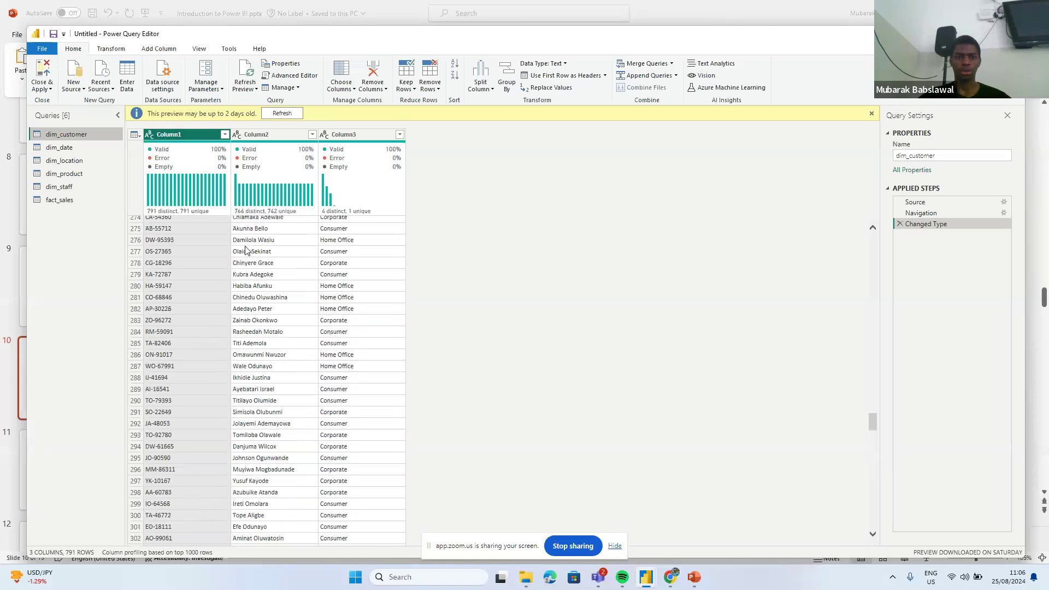
scroll(245, 251, up, 20)
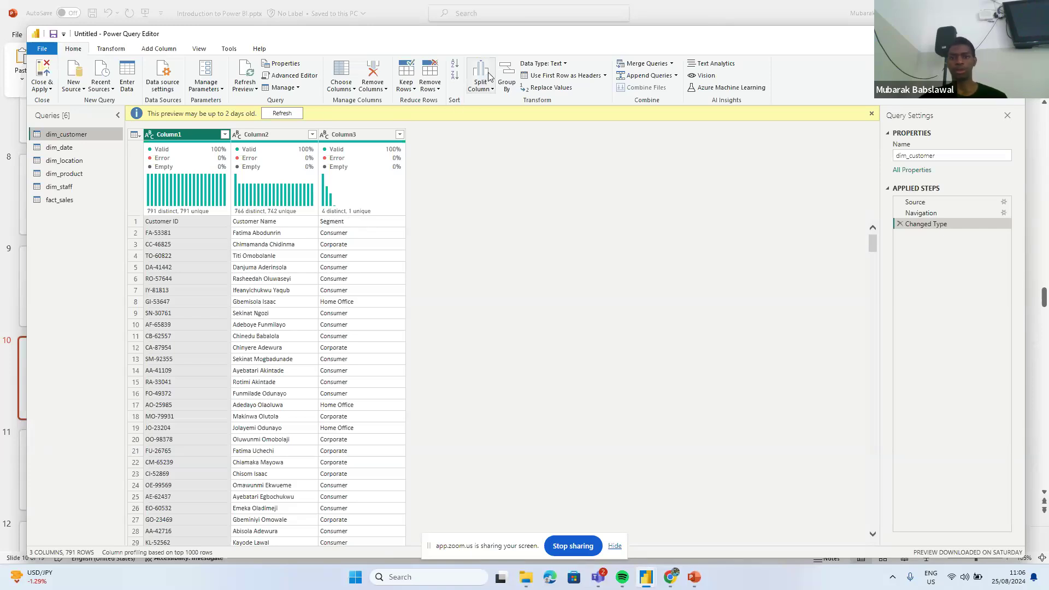
- Promote the first row of dim_customer to column headers and rename the query as Customer
click(570, 76)
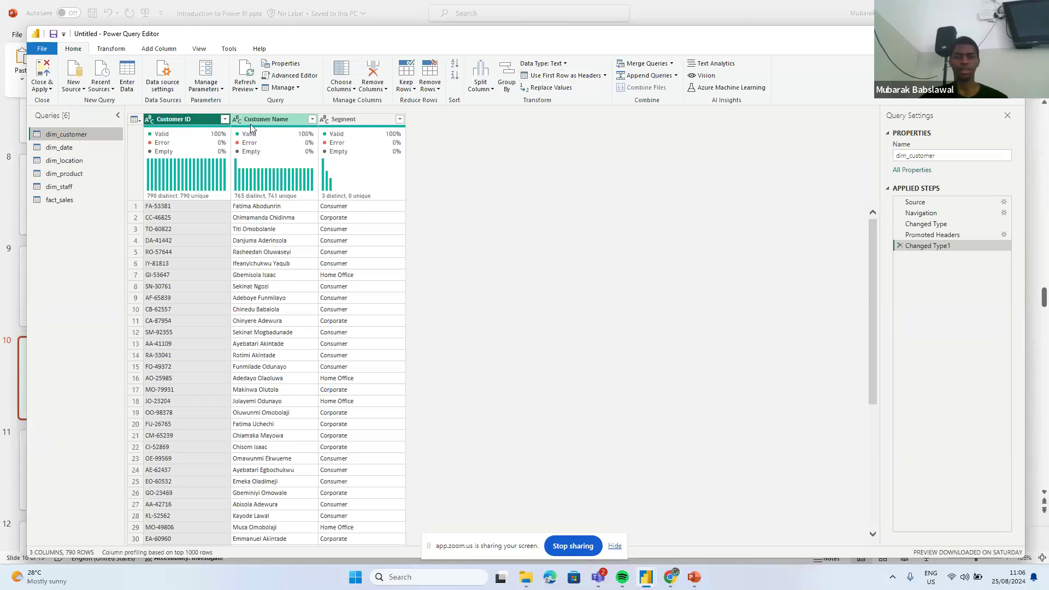
mouse_move(377, 131)
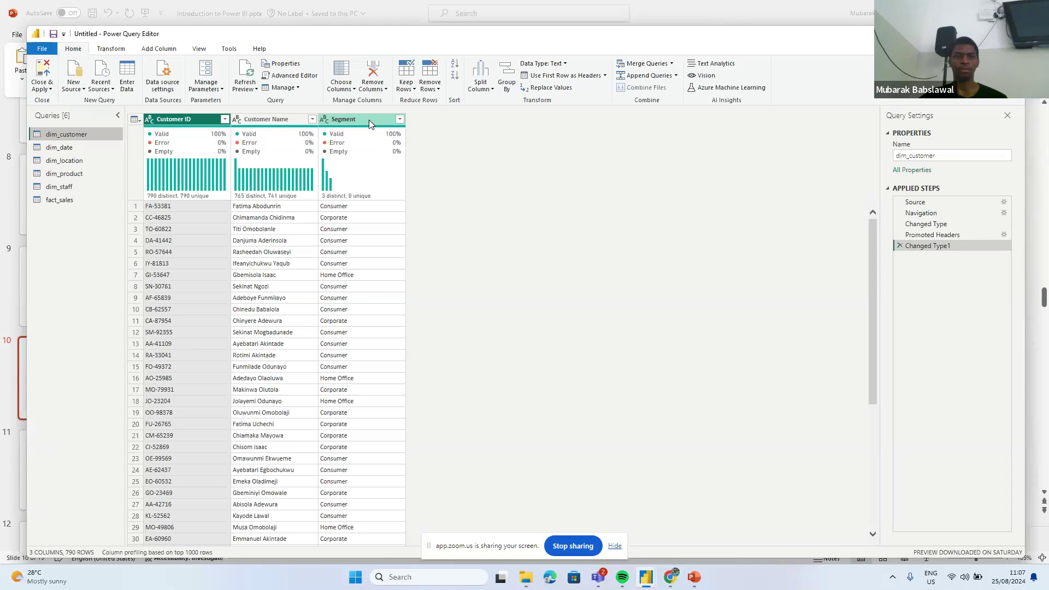
double_click(70, 134)
text(C)
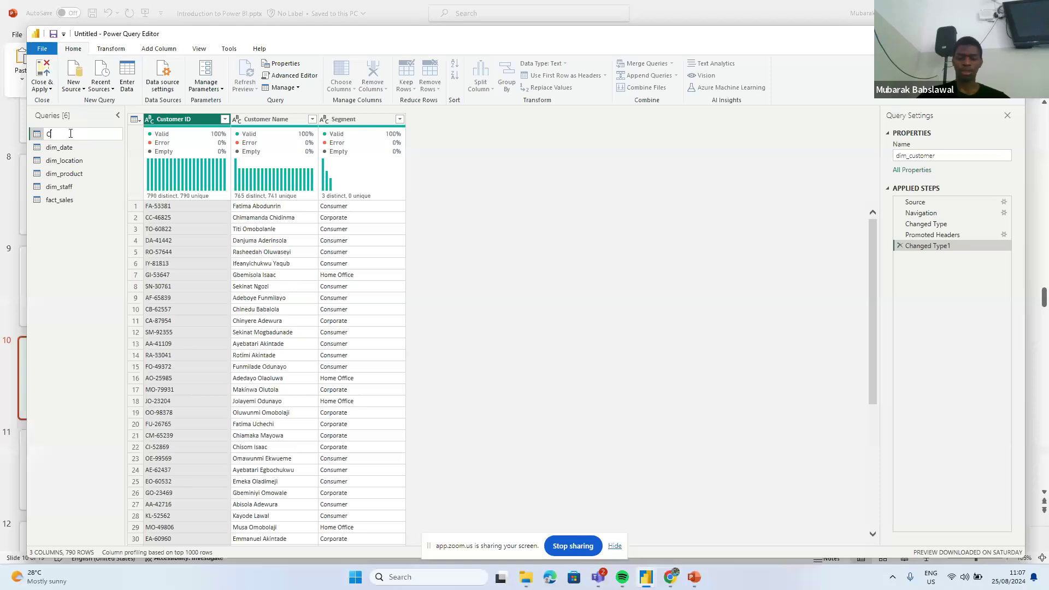
text(ustomer)
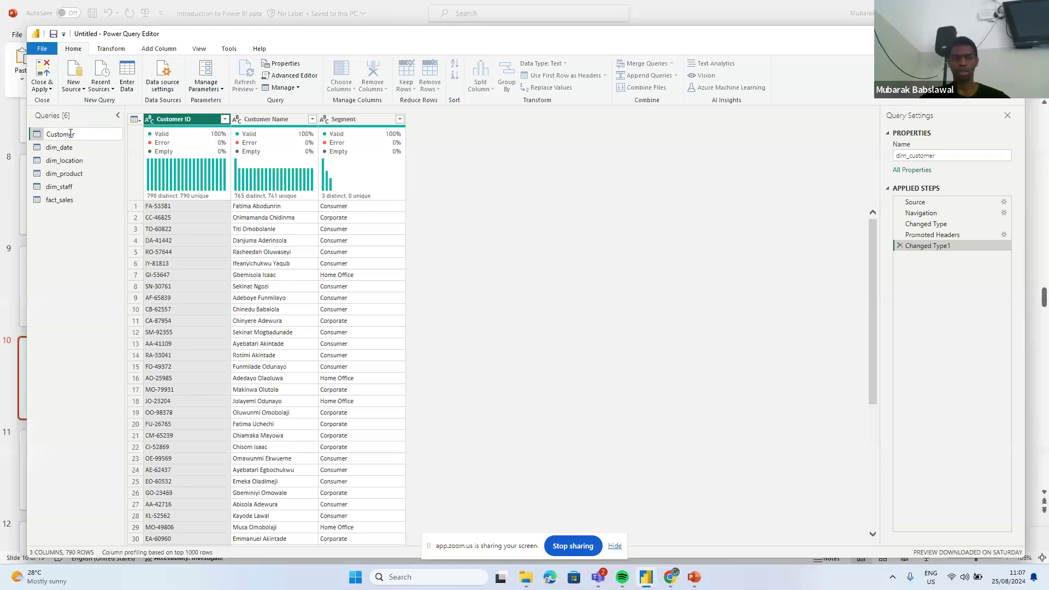
key(Return)
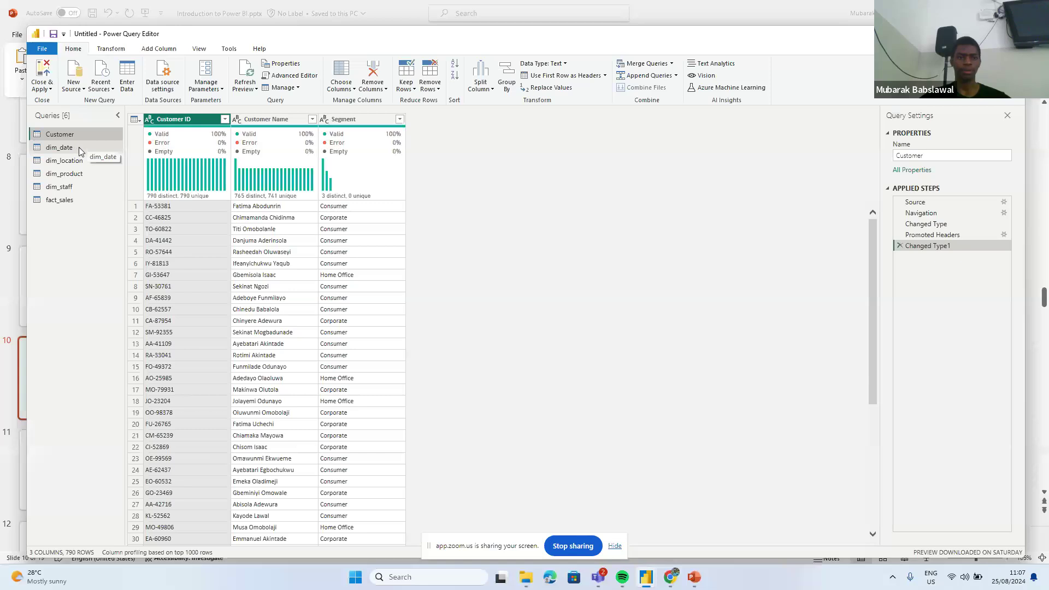
- Check the Order Date column's data type and profile in dim_date, and rename the query as Date
click(79, 146)
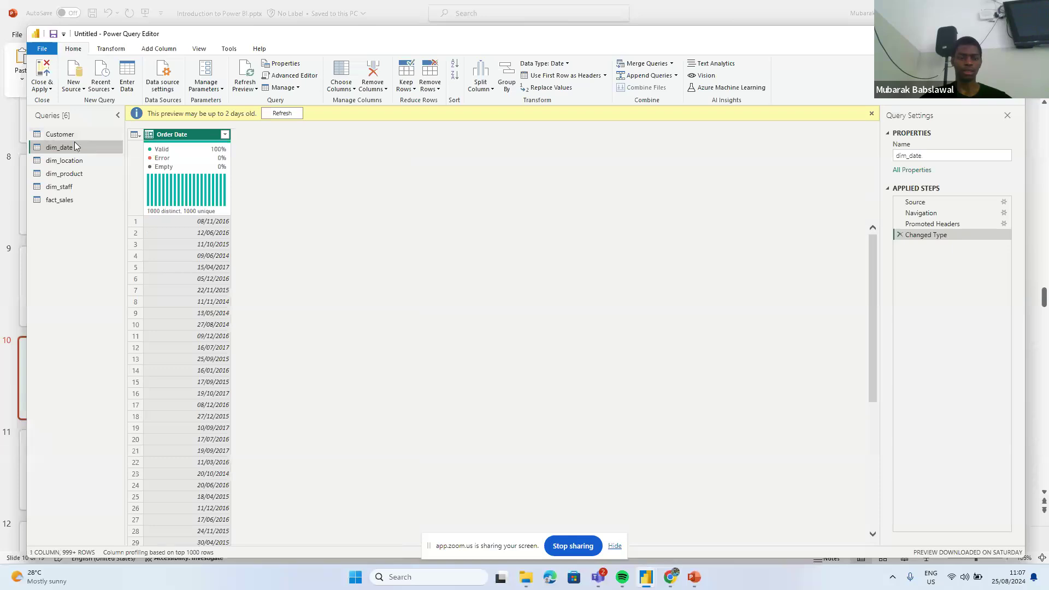
mouse_move(152, 200)
mouse_move(159, 151)
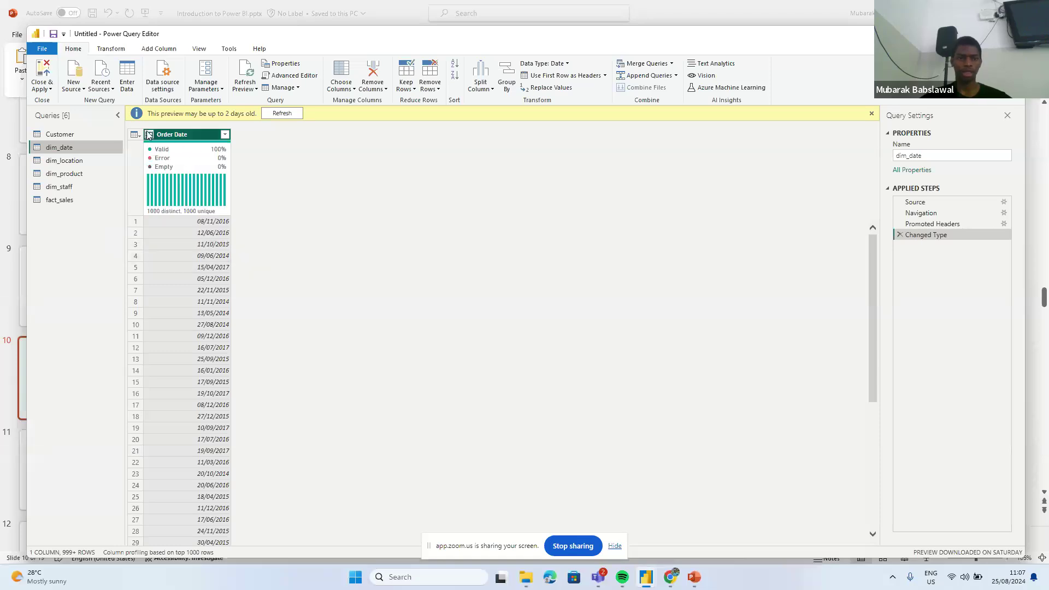
right_click(71, 149)
click(101, 194)
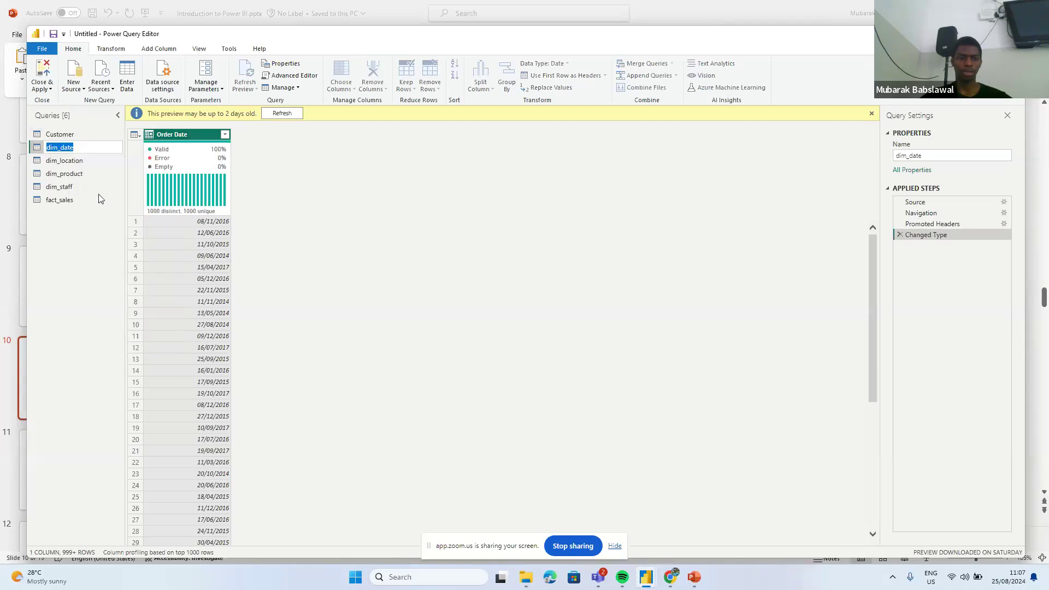
text(Date)
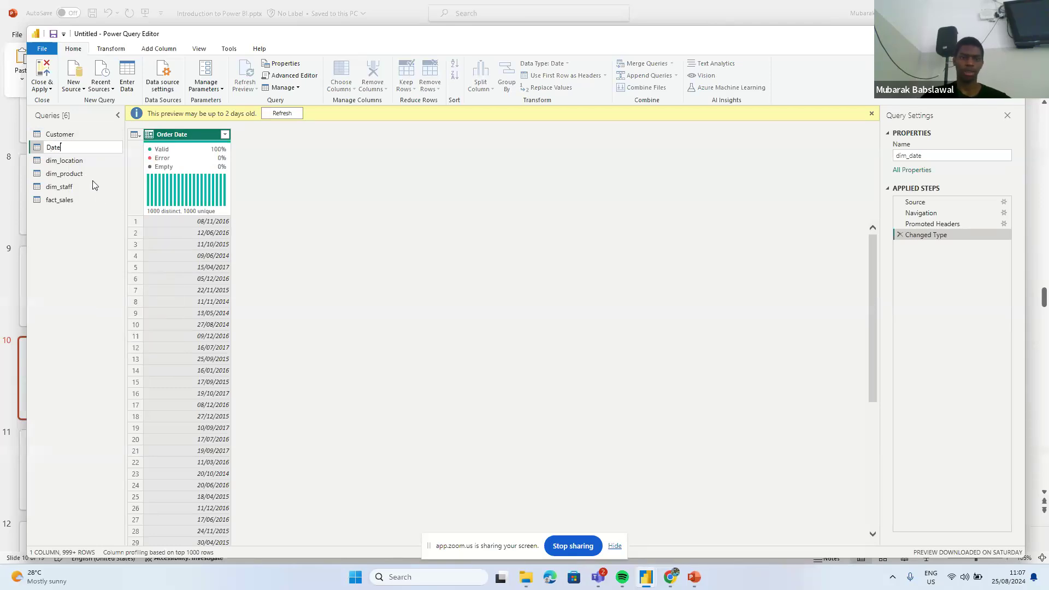
key(Return)
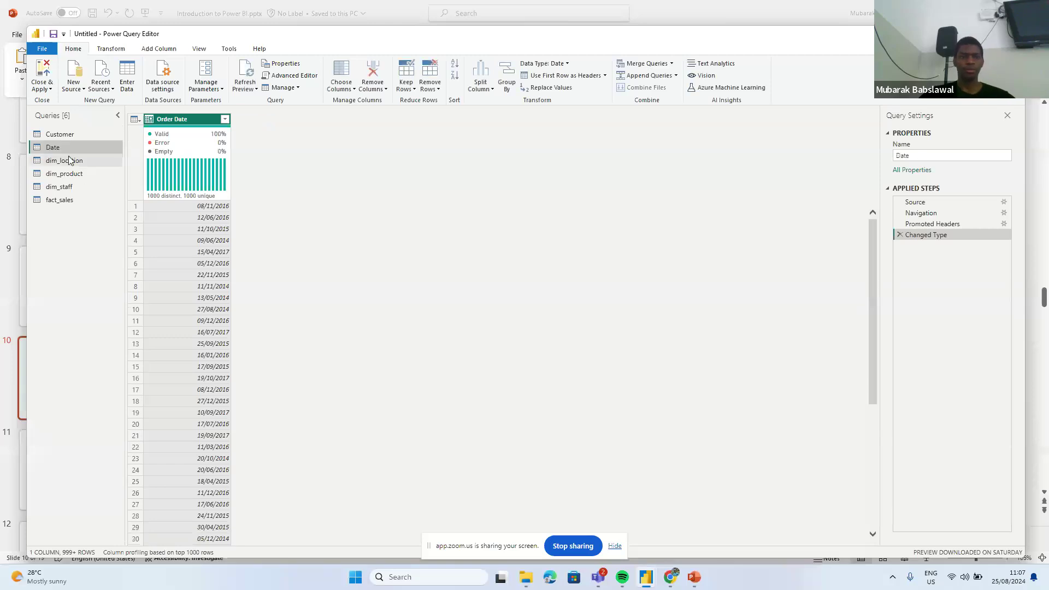
- Review the column distributions of the dim_location query and remove its Country column
click(66, 160)
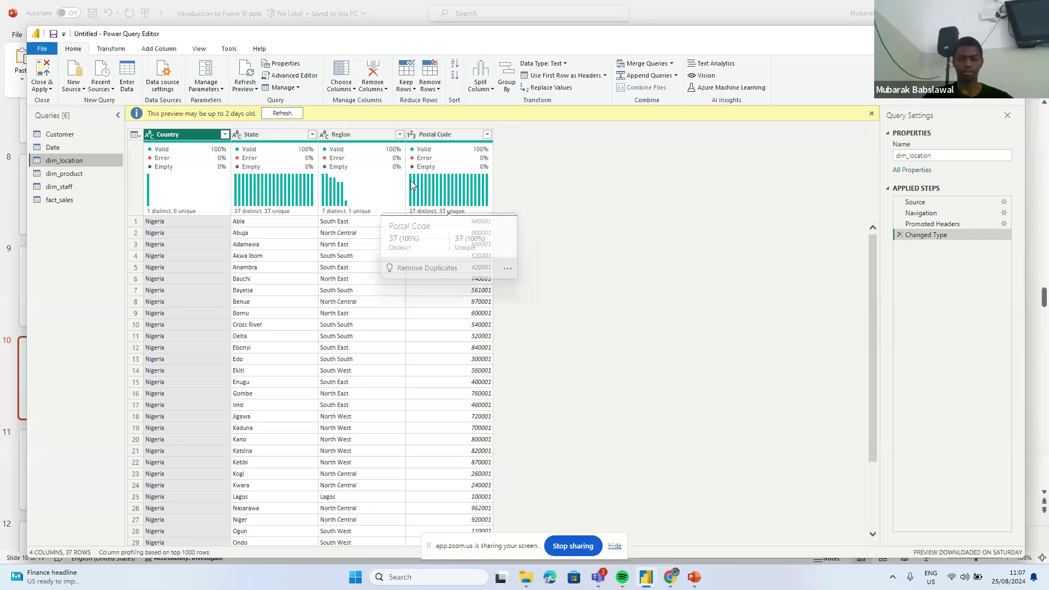
mouse_move(295, 207)
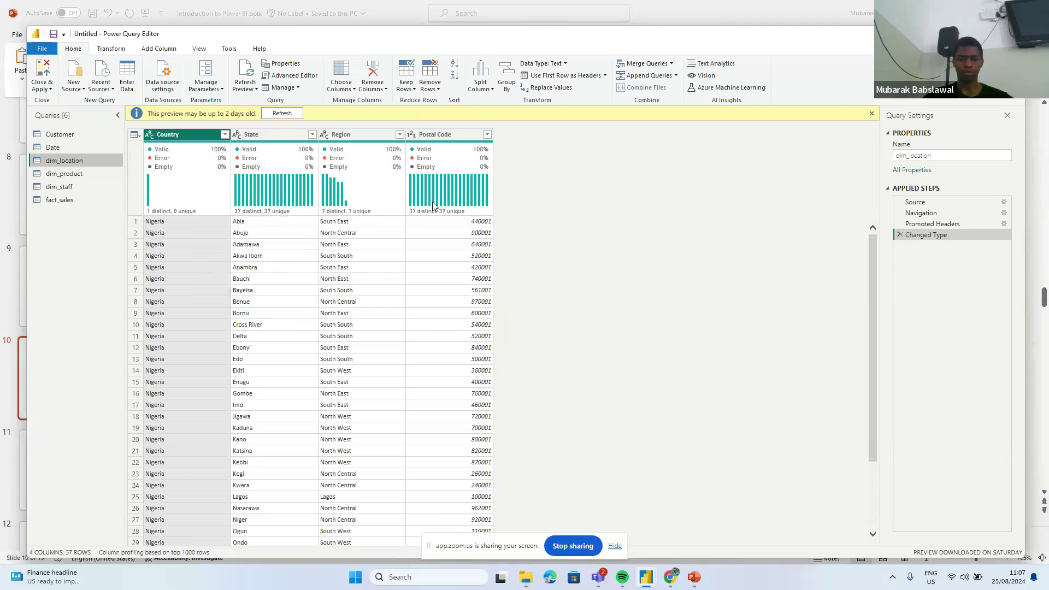
mouse_move(461, 214)
right_click(197, 133)
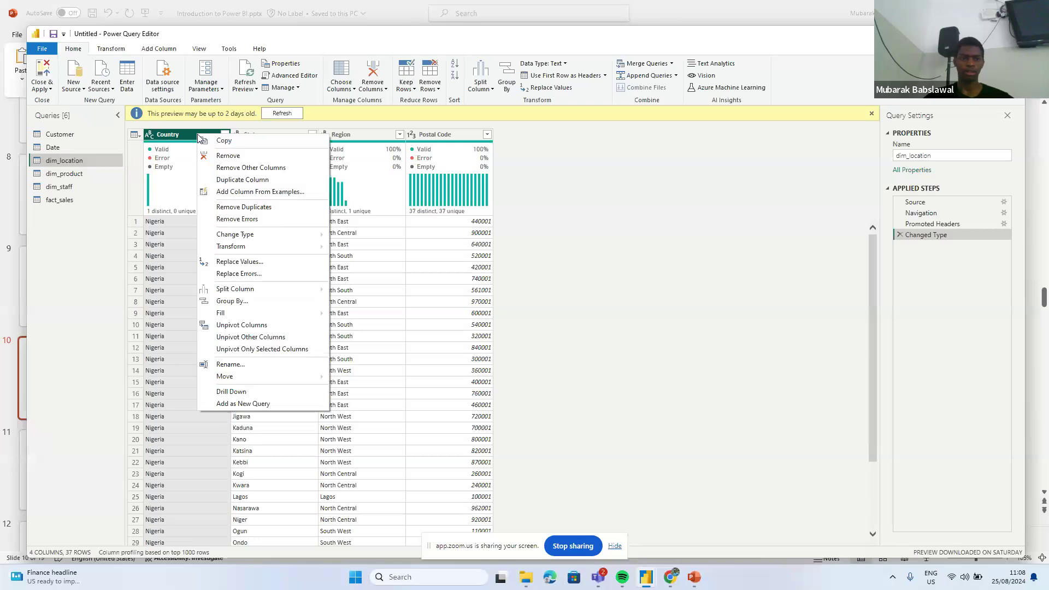
click(228, 157)
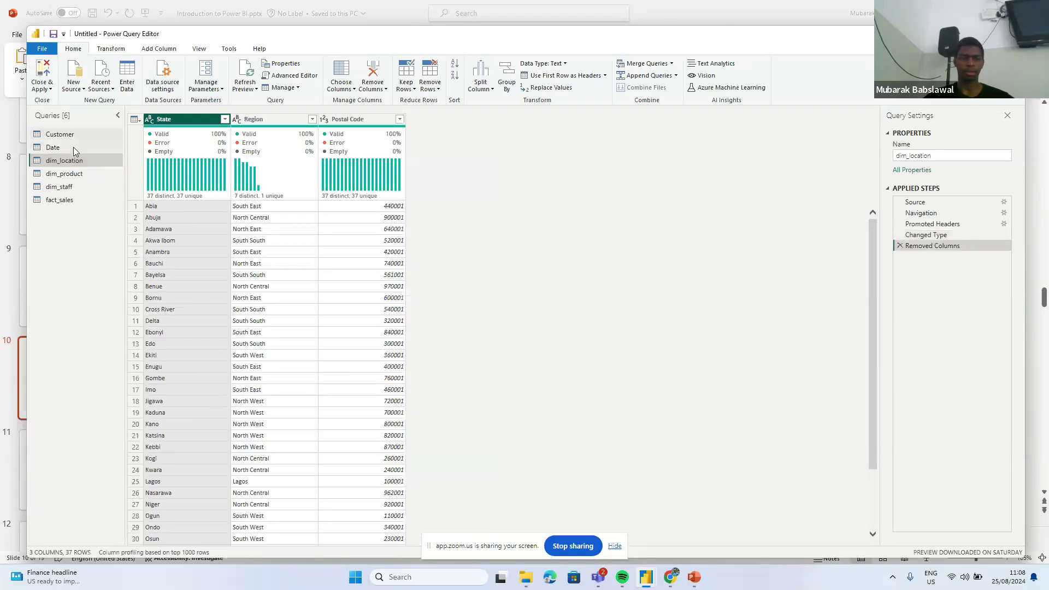
- Rename the dim_location query as Location
right_click(69, 162)
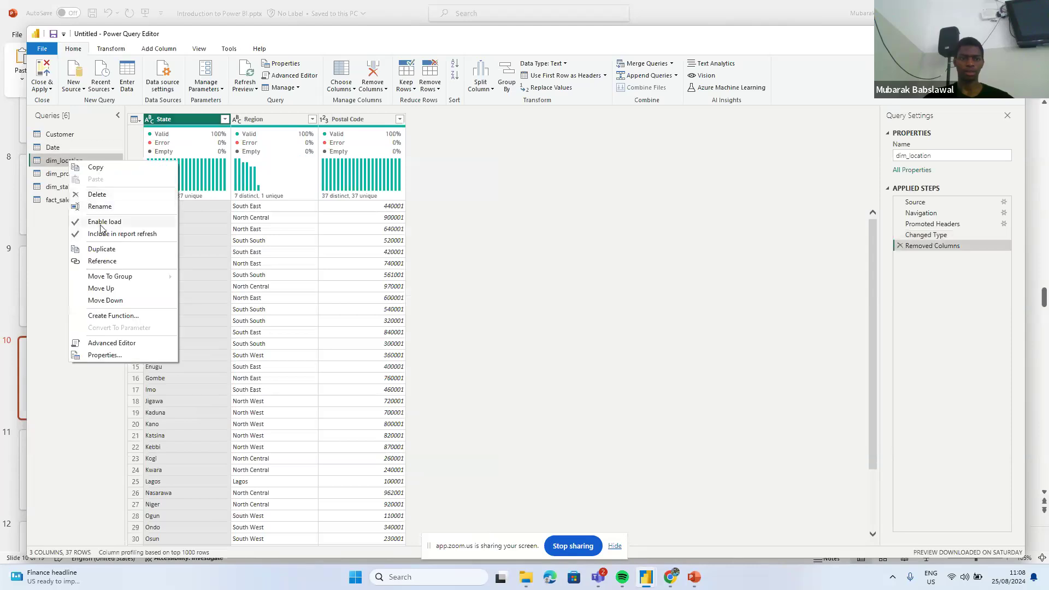
click(93, 207)
text(Locatio)
key(Return)
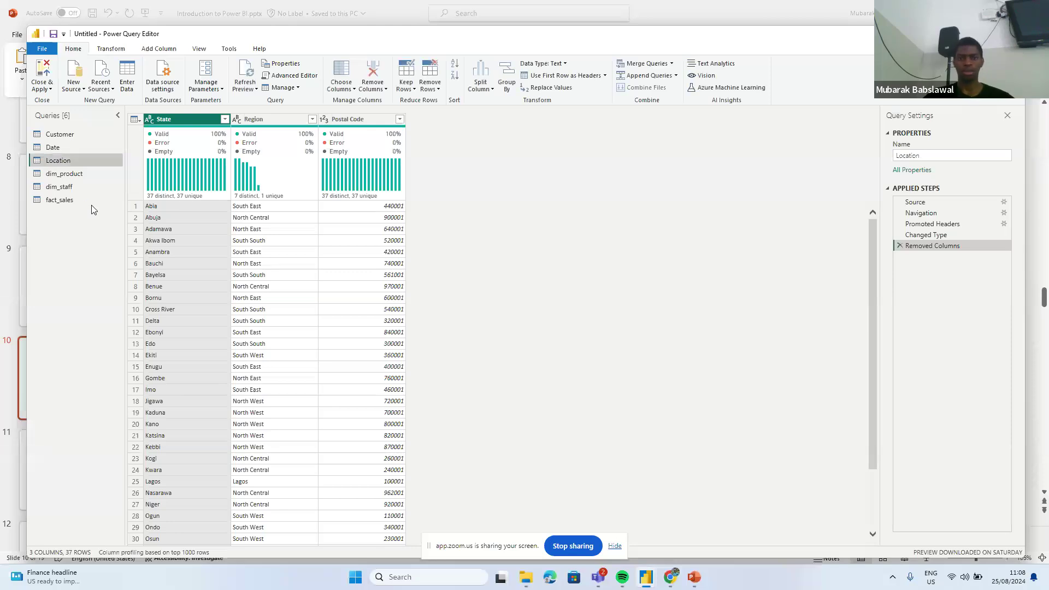
- Switch to the Zoom meeting in the browser and read through the chat to its newest messages
key(alt+Tab)
key(alt+Tab)
key(alt+Tab)
key(alt+Tab)
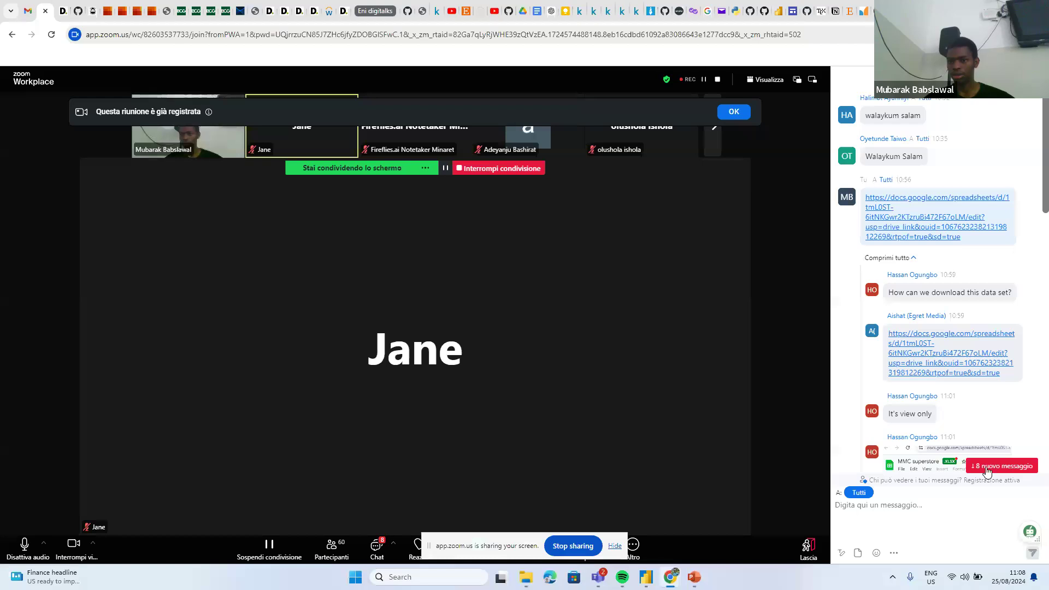
scroll(977, 393, down, 5)
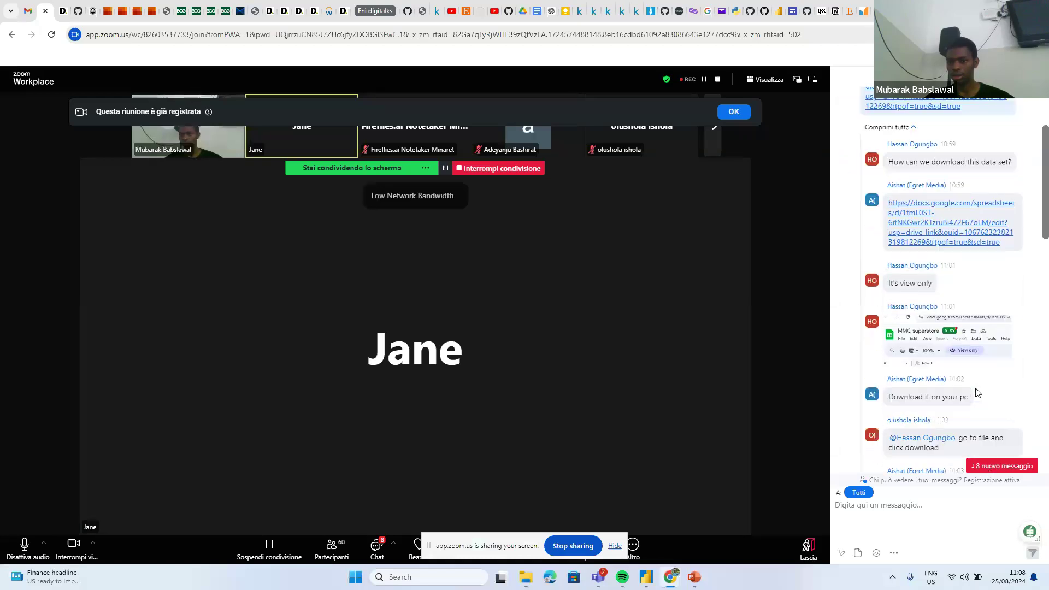
scroll(977, 393, down, 10)
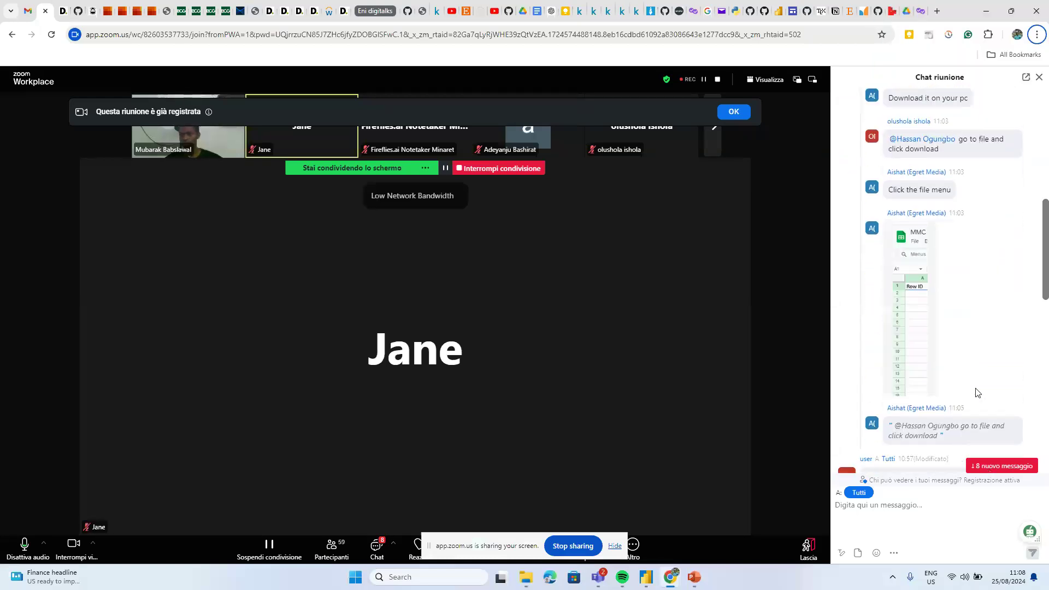
scroll(977, 393, down, 5)
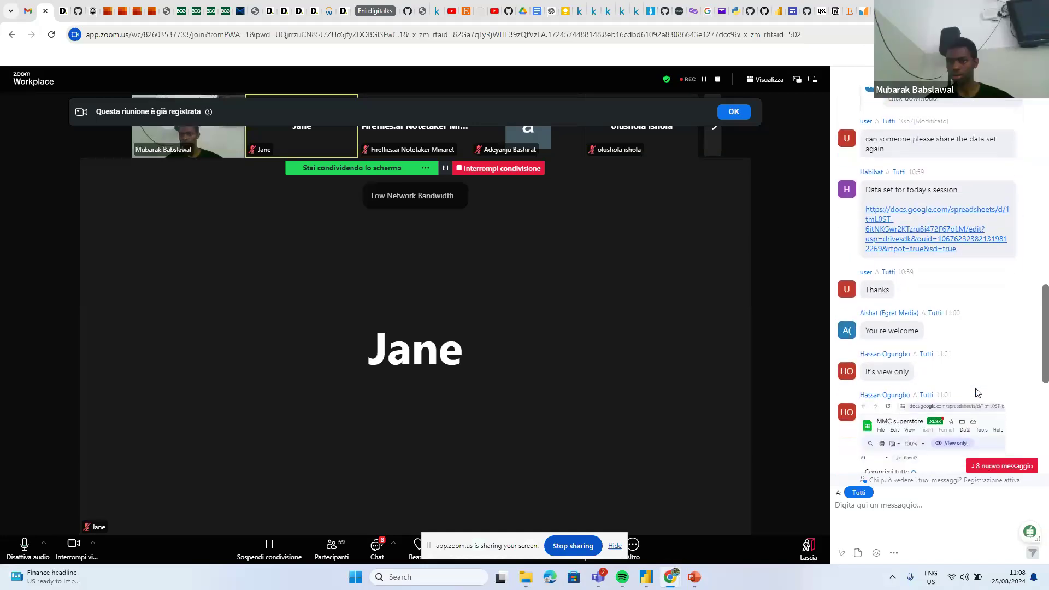
scroll(977, 393, down, 10)
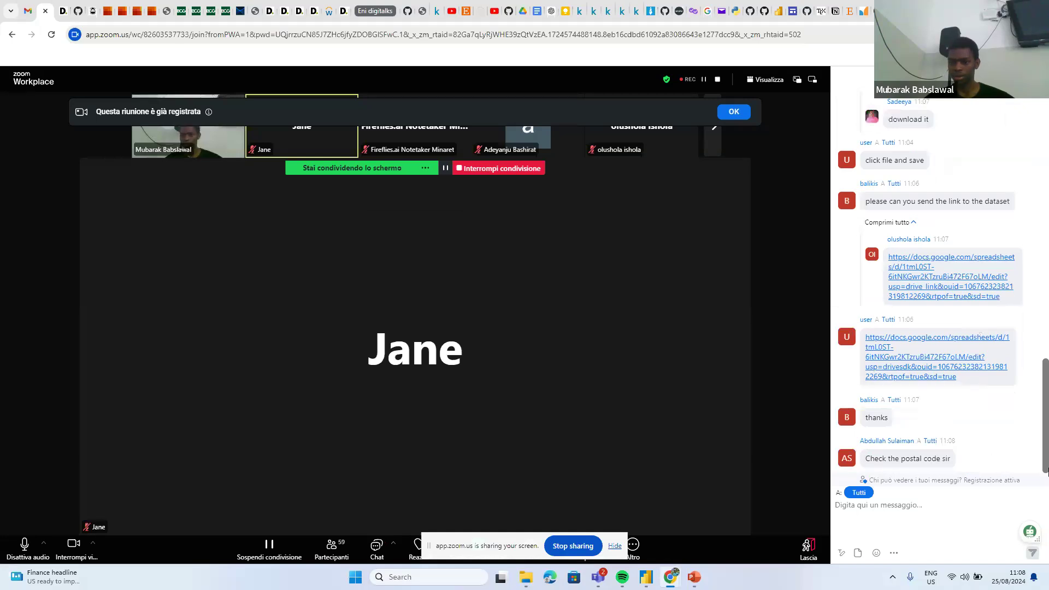
- Switch back to Power Query Editor and promote the first row of the dim_product query to column headers
key(alt+Tab)
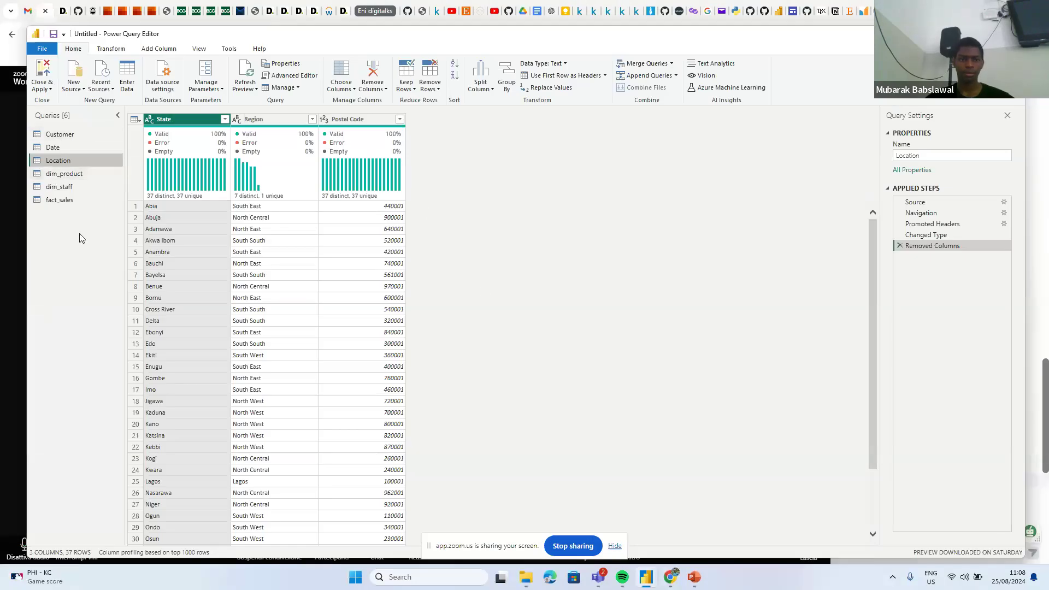
click(61, 174)
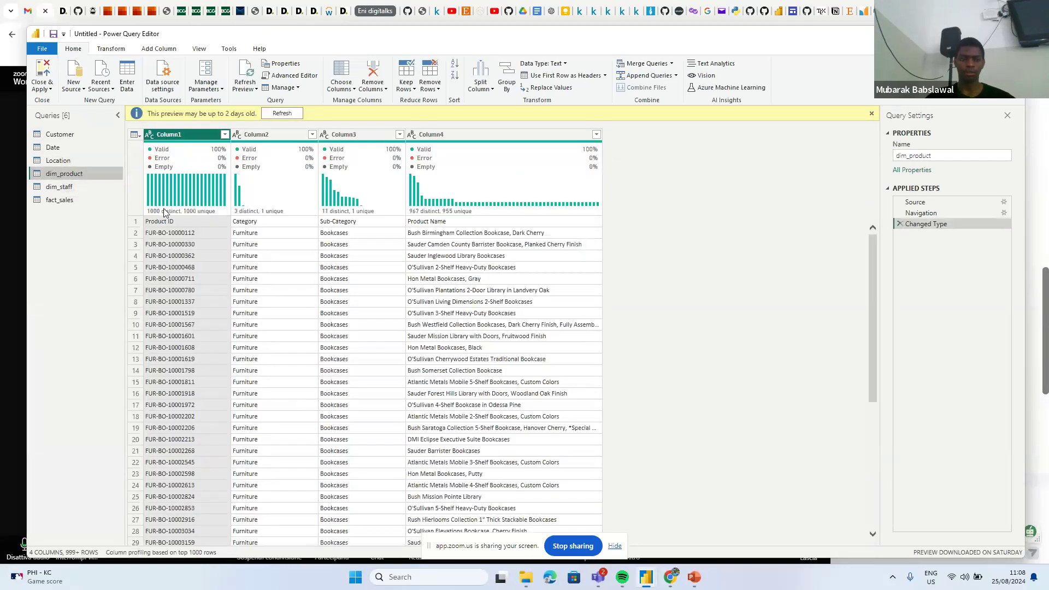
mouse_move(168, 220)
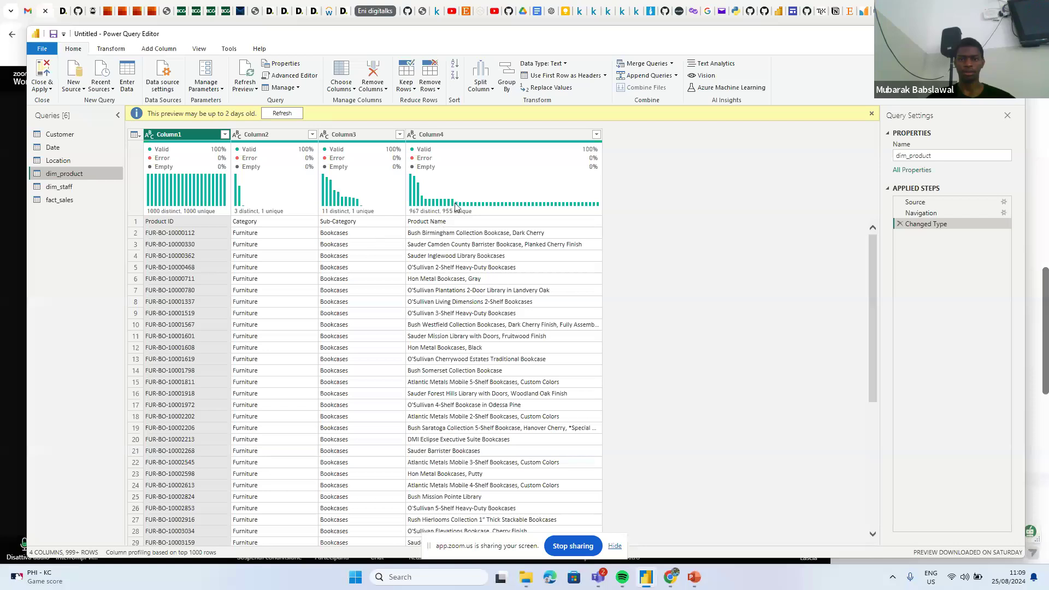
click(566, 77)
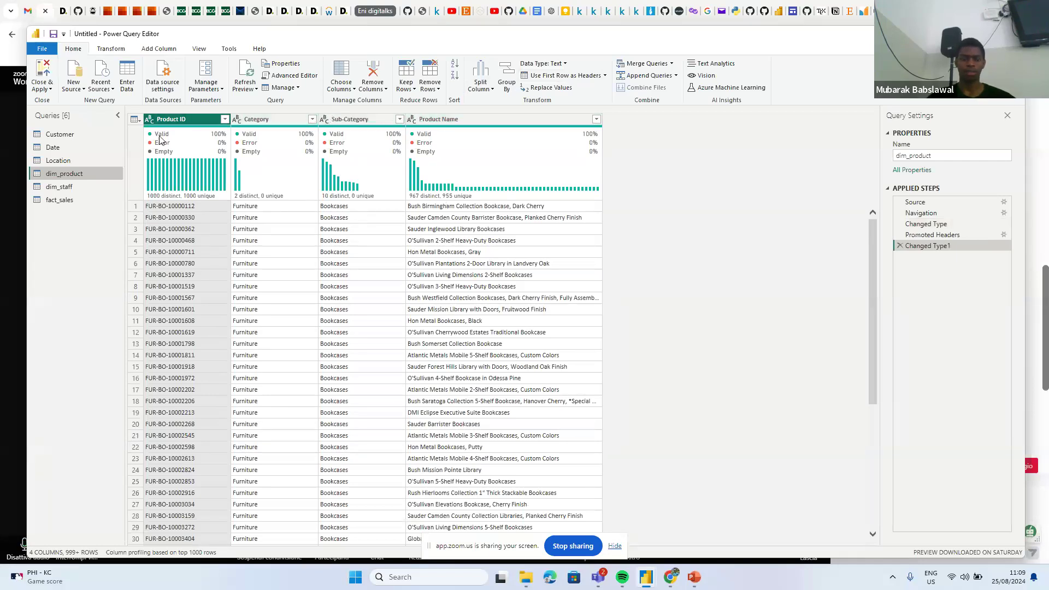
- Rename the dim_product query as Product
right_click(73, 173)
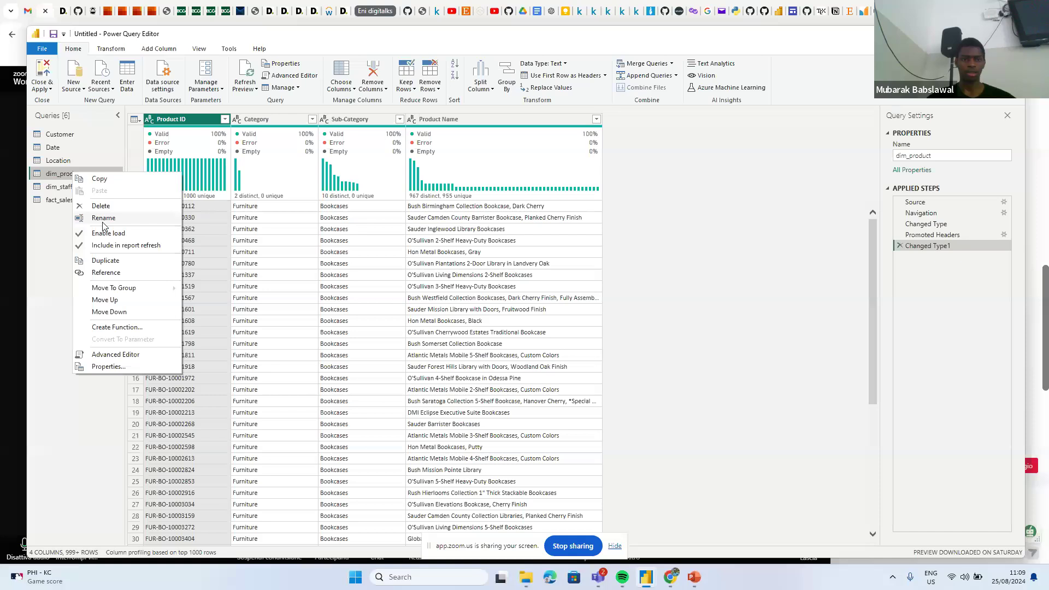
click(103, 220)
text(Product)
key(Return)
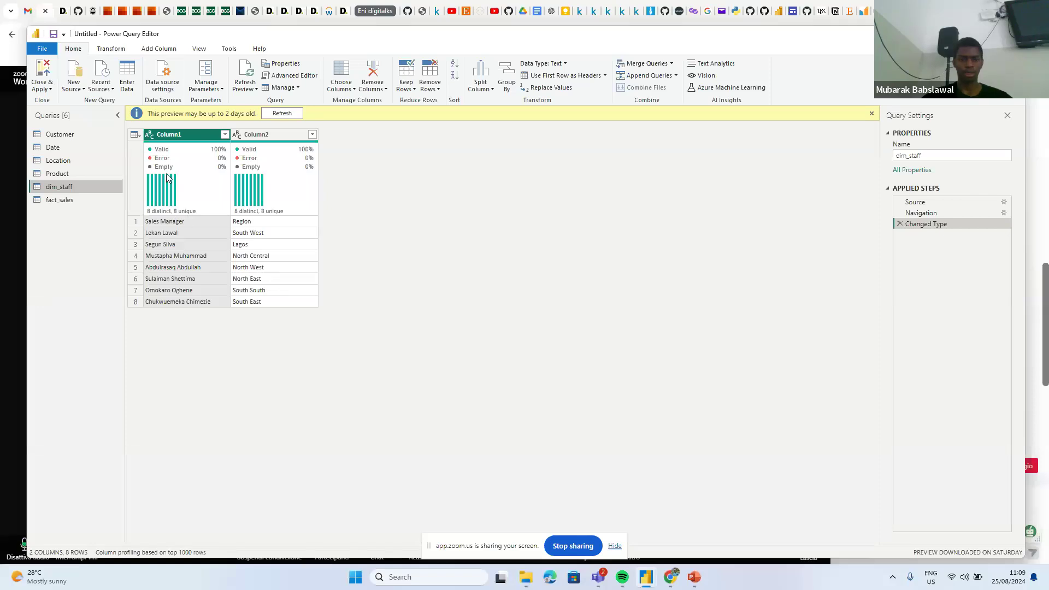
- Change the data type of the Postal Code column in the Location query to Text
mouse_move(236, 154)
click(70, 162)
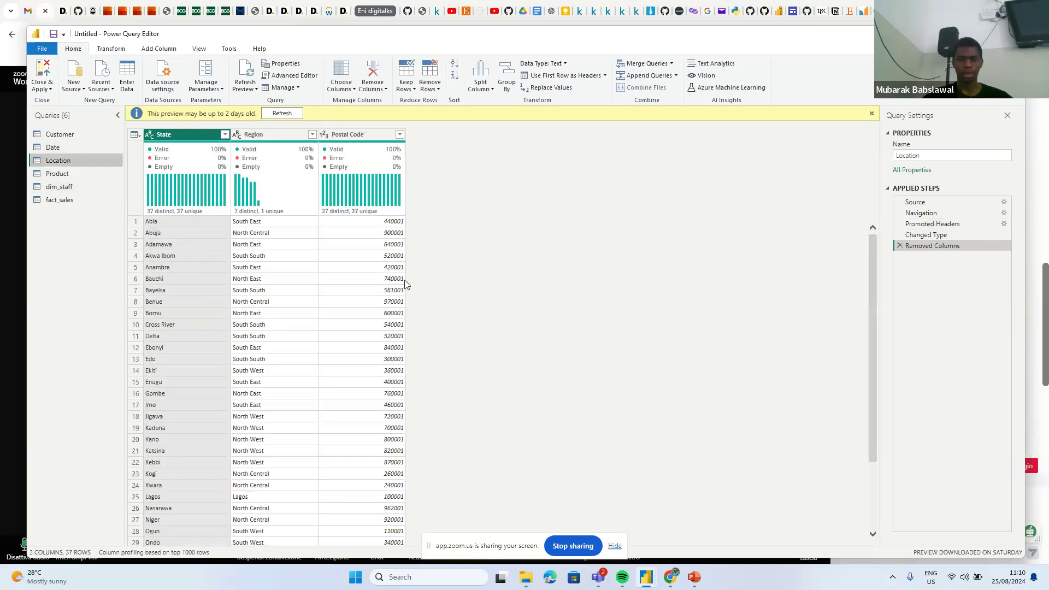
click(325, 134)
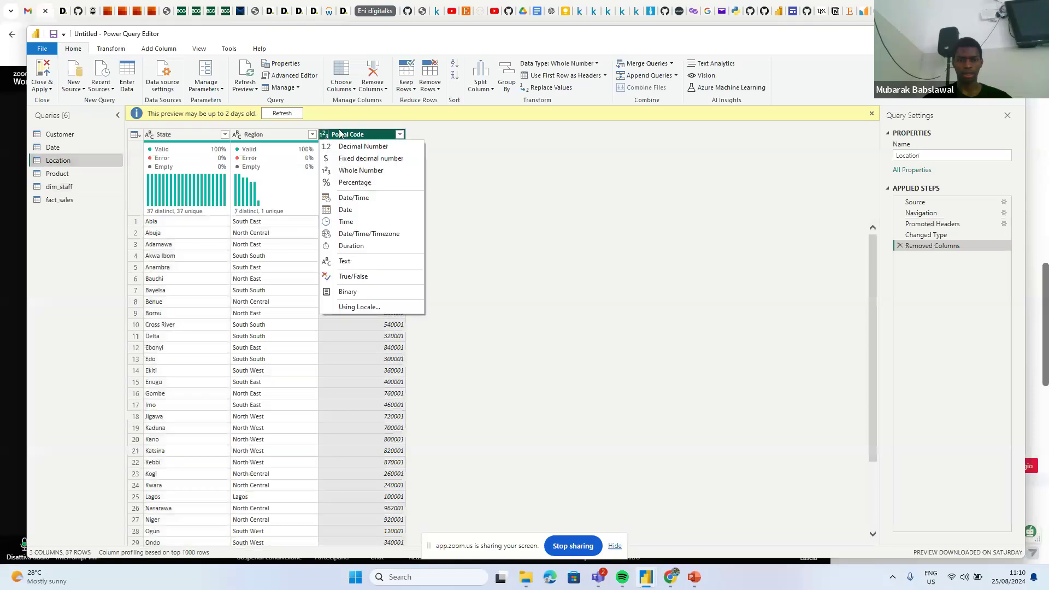
click(356, 261)
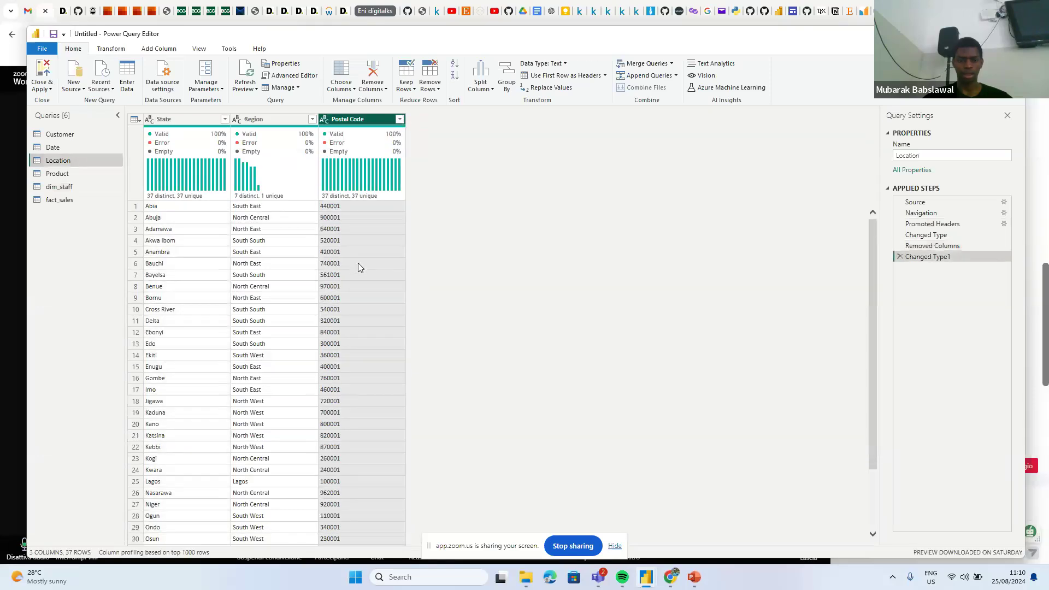
- Promote the first row of the dim_staff query to column headers
click(67, 176)
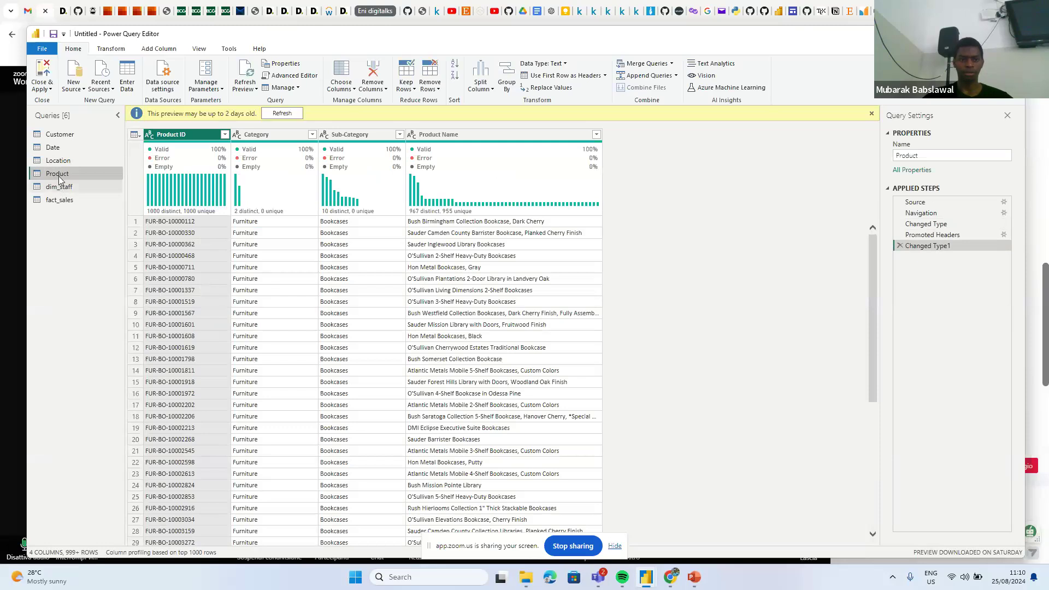
click(76, 186)
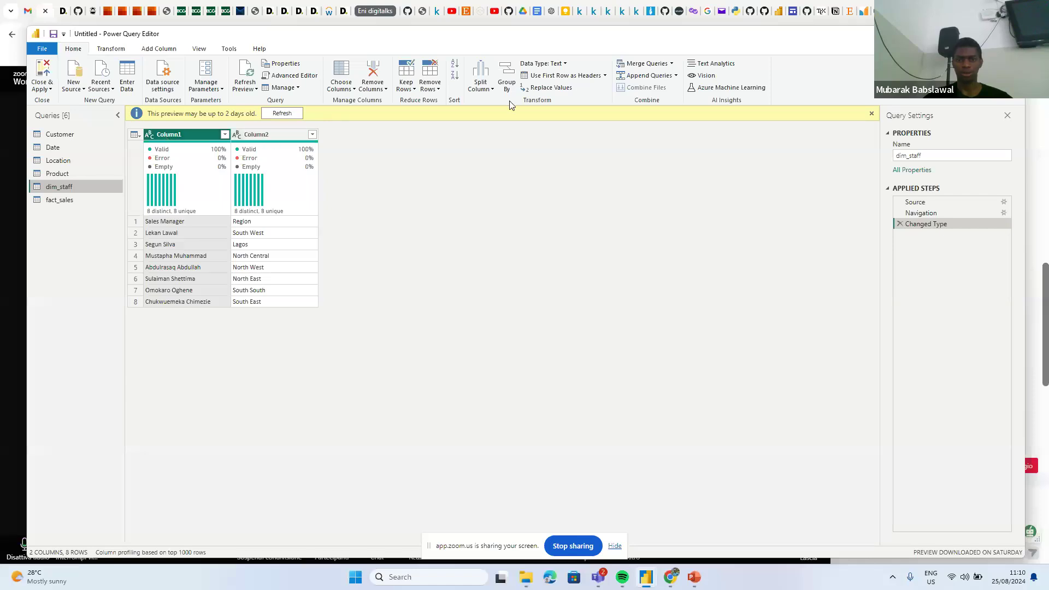
click(565, 76)
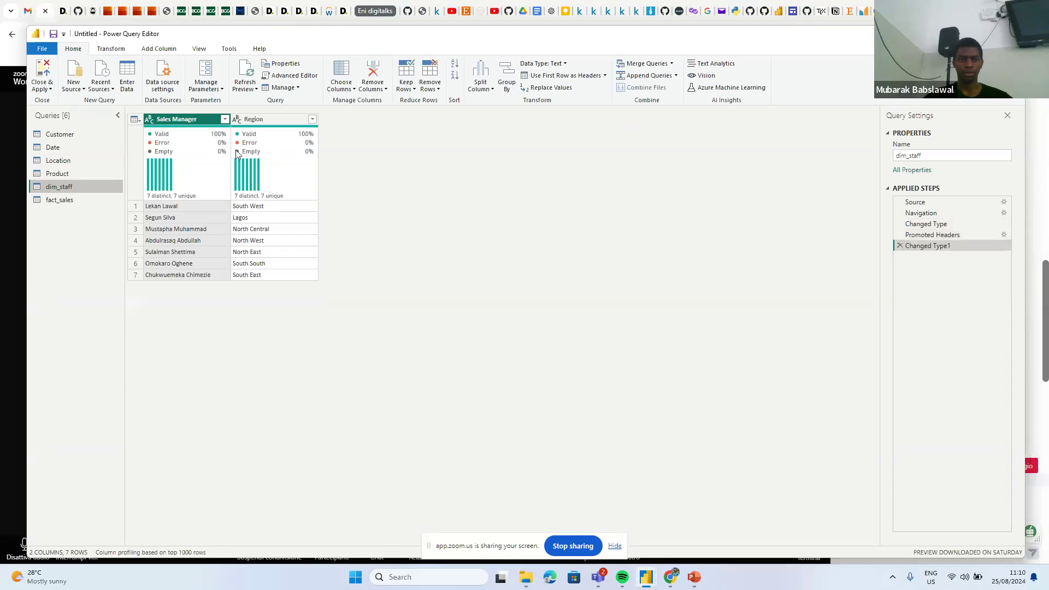
- Rename the dim_staff query as Staff
right_click(53, 186)
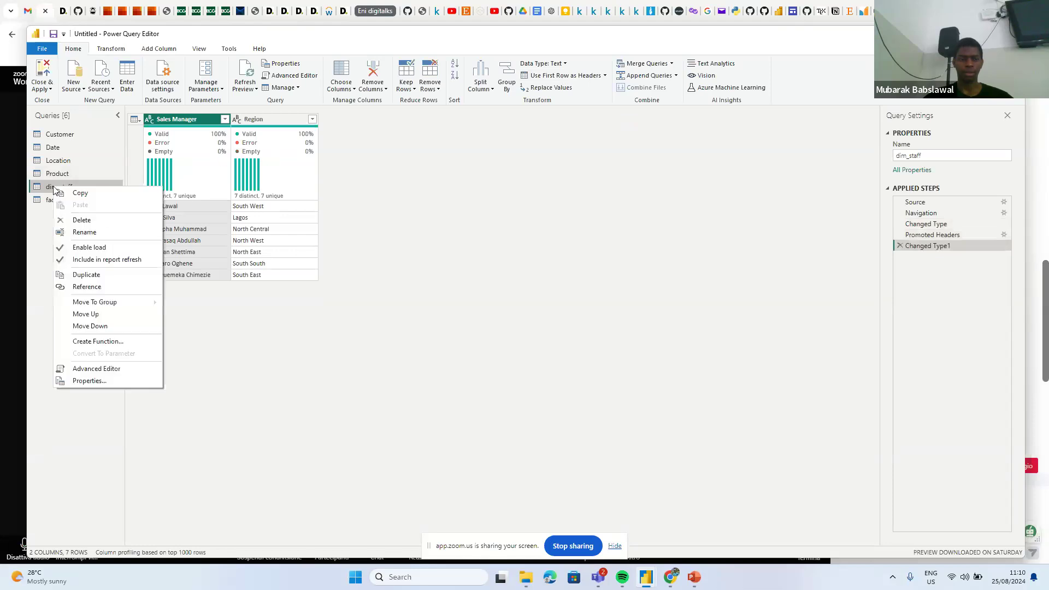
click(83, 233)
text(Staff)
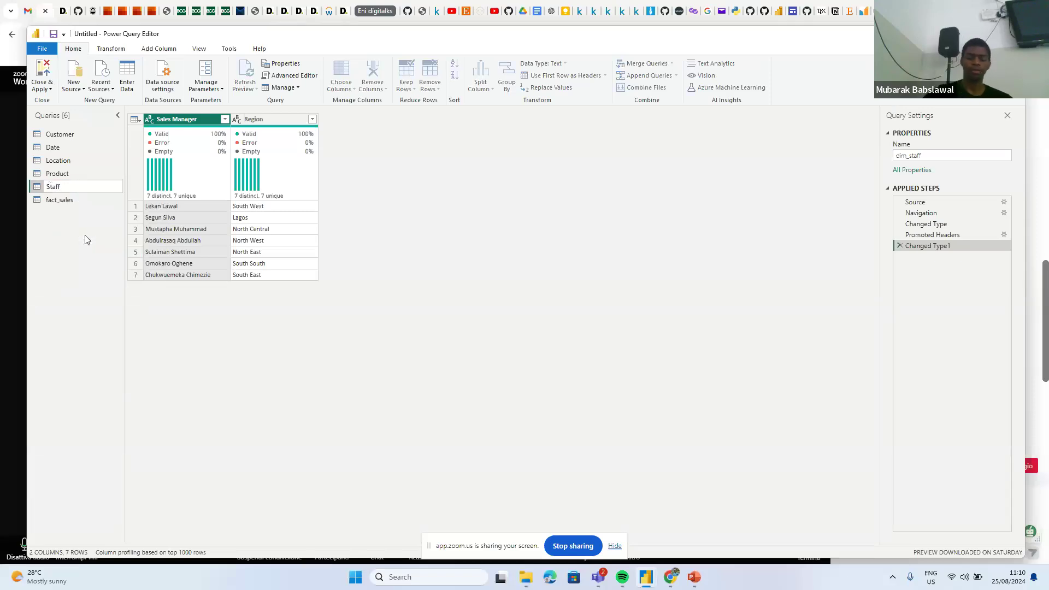
key(Return)
- Examine the columns of the fact_sales query, checking the Row ID column's statistics and its distinct and unique values
click(65, 201)
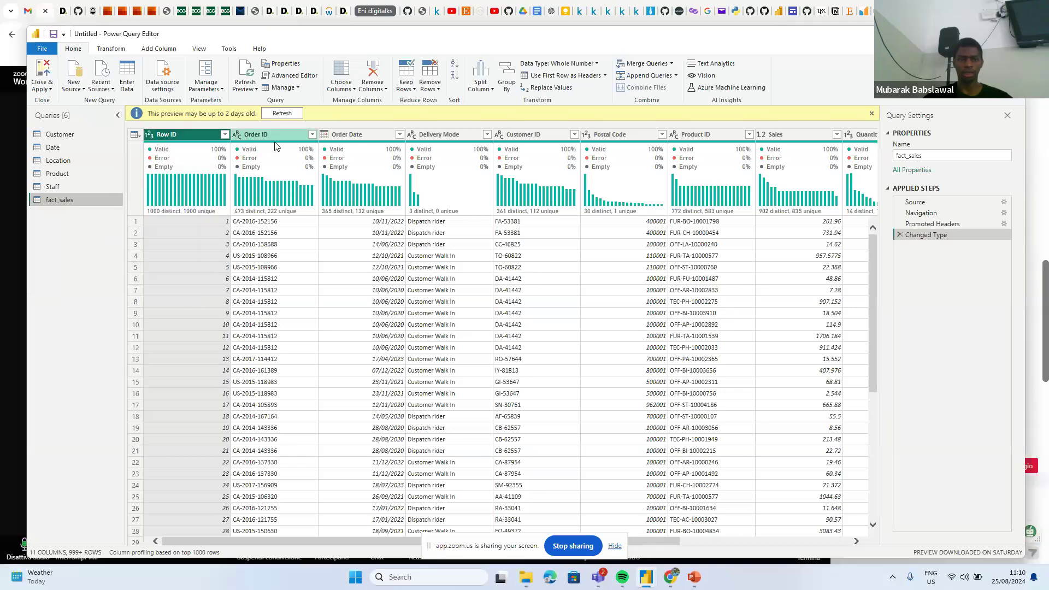
mouse_move(368, 184)
right_click(199, 139)
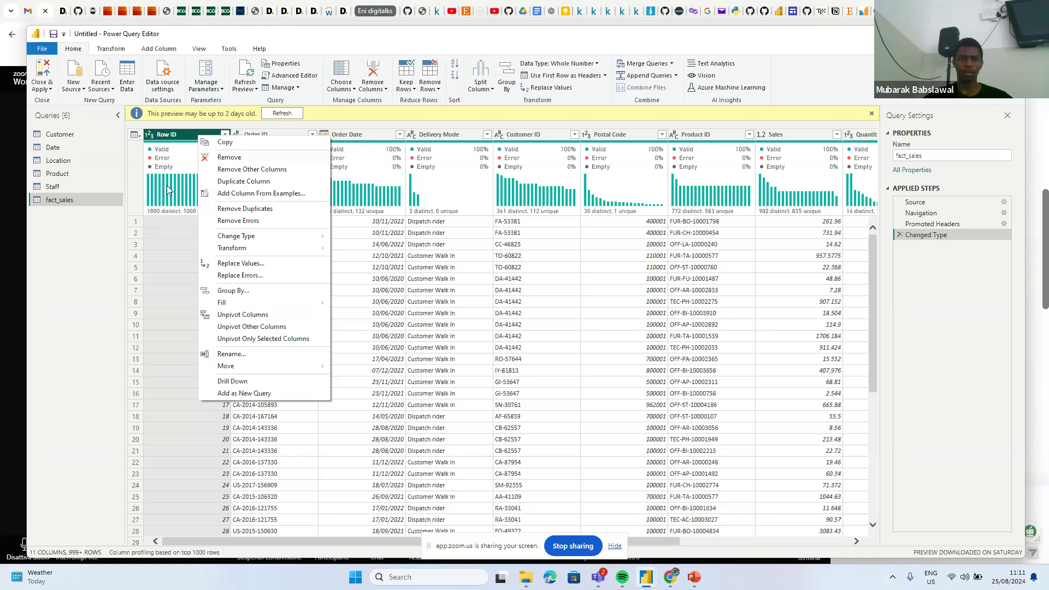
click(169, 202)
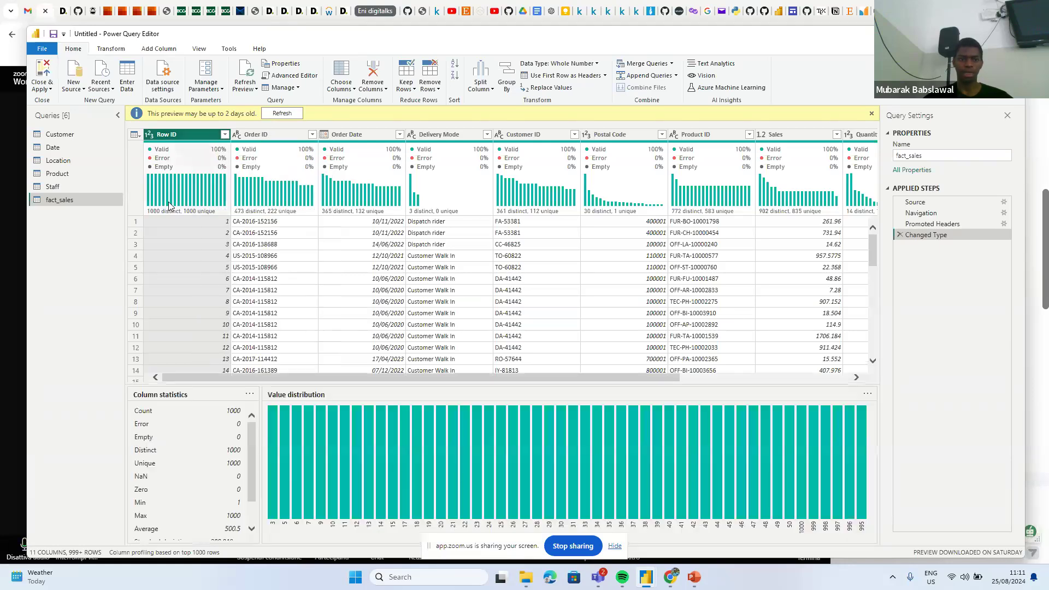
mouse_move(155, 214)
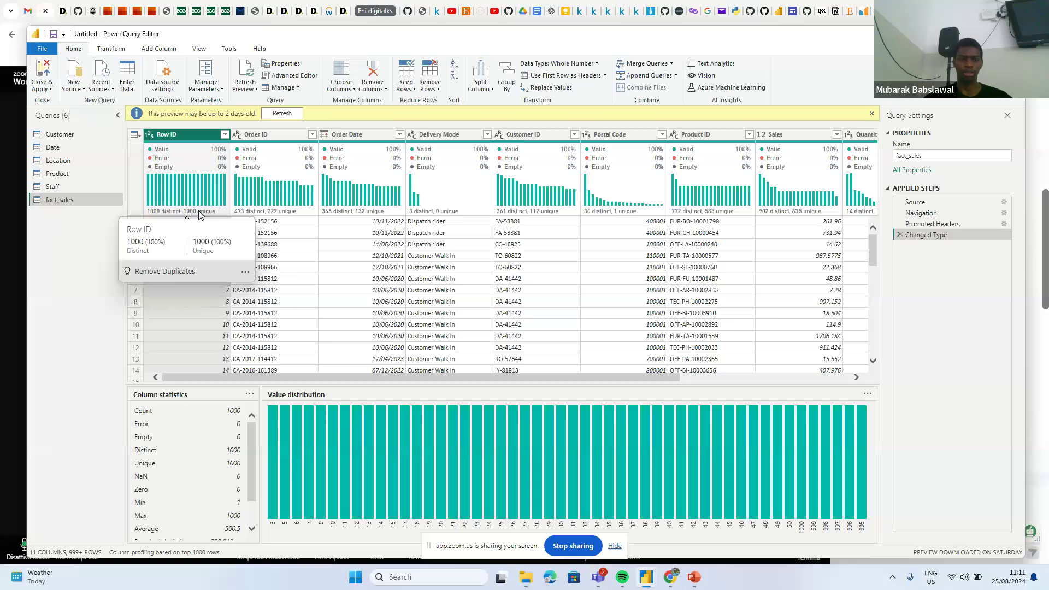
- Compare the distinct and unique value counts of the key columns in the Customer, Date, Location, Product and Staff queries
click(74, 135)
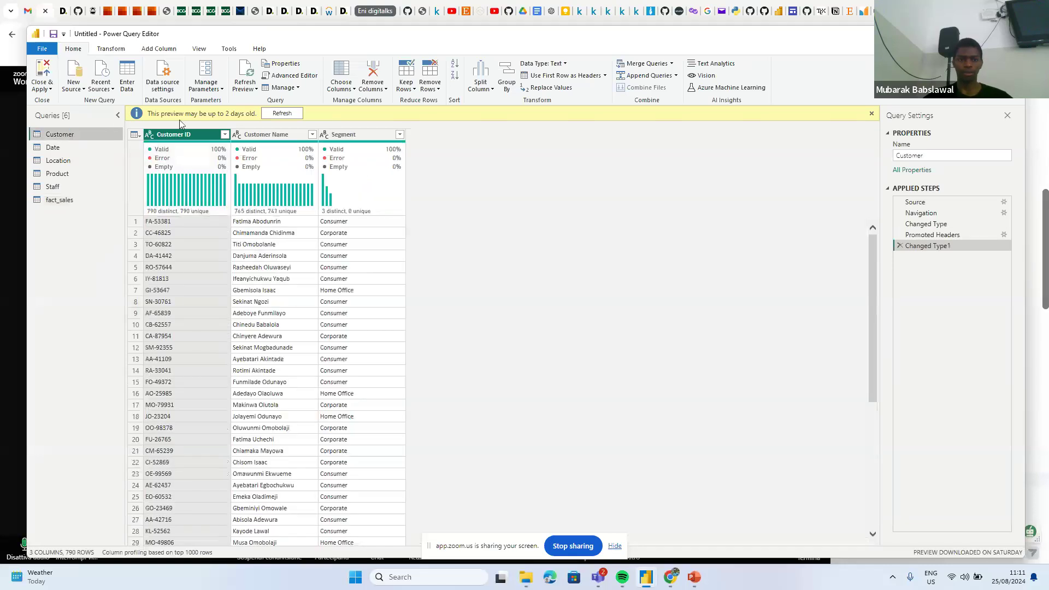
mouse_move(172, 161)
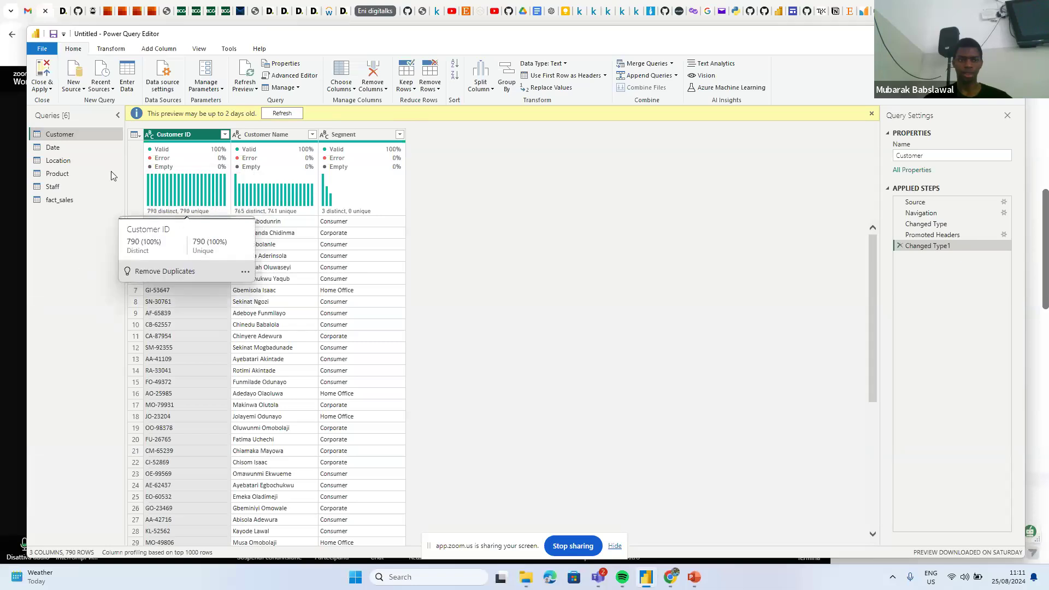
click(69, 146)
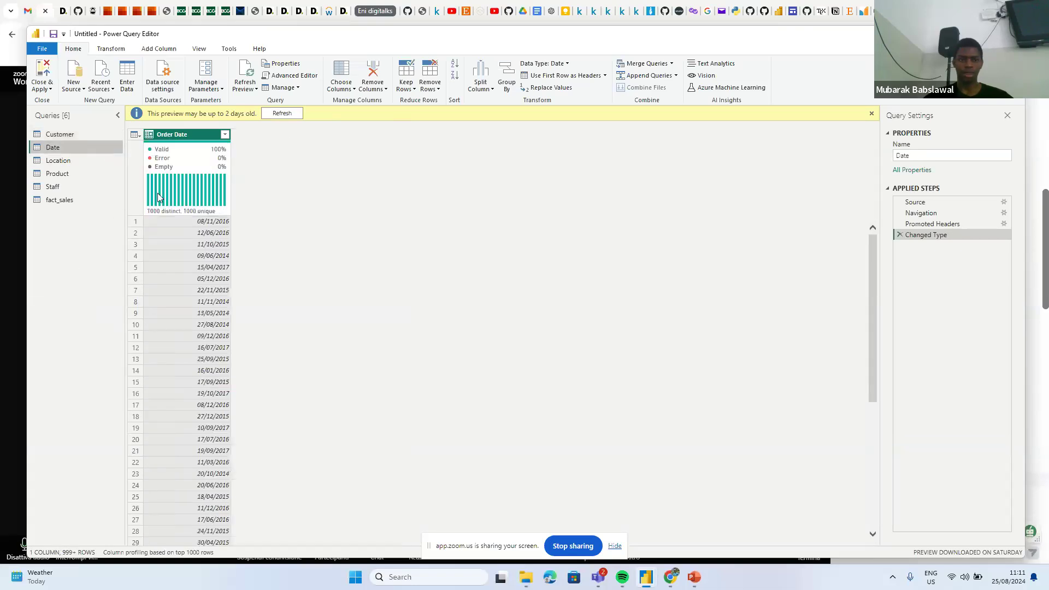
mouse_move(165, 215)
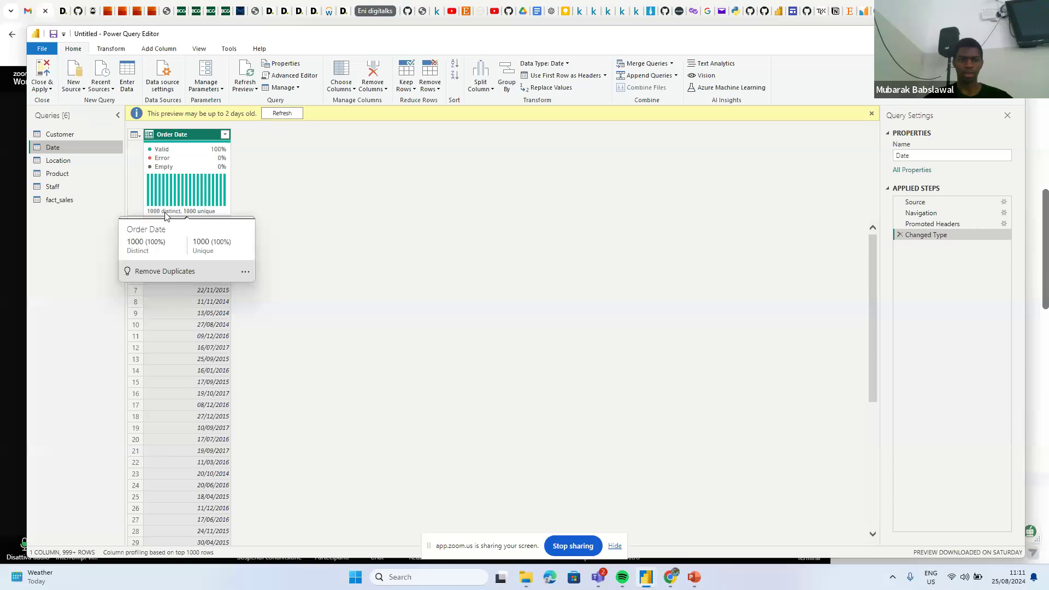
click(73, 161)
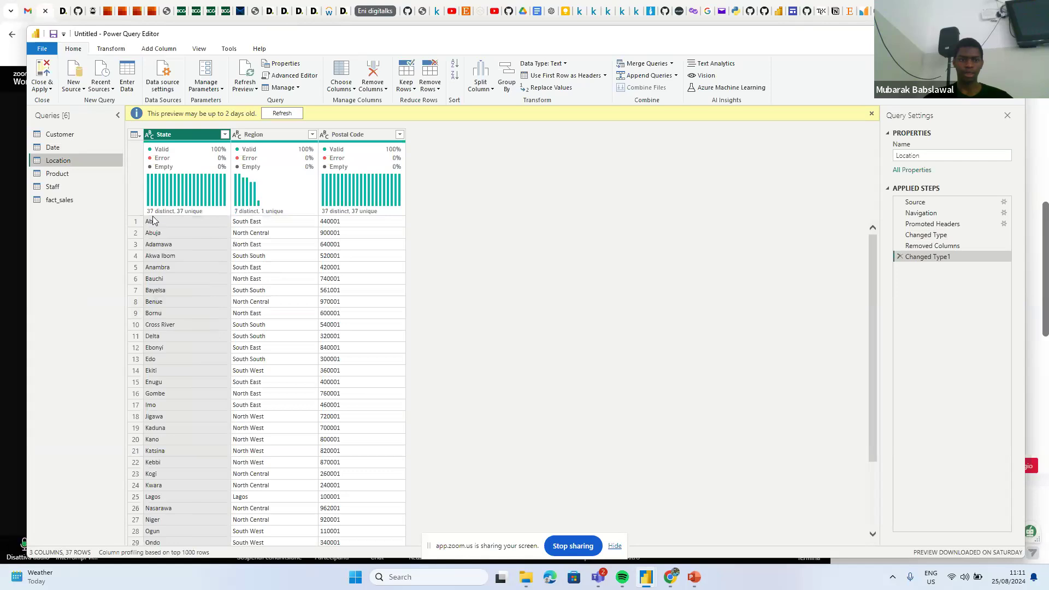
mouse_move(333, 214)
click(60, 175)
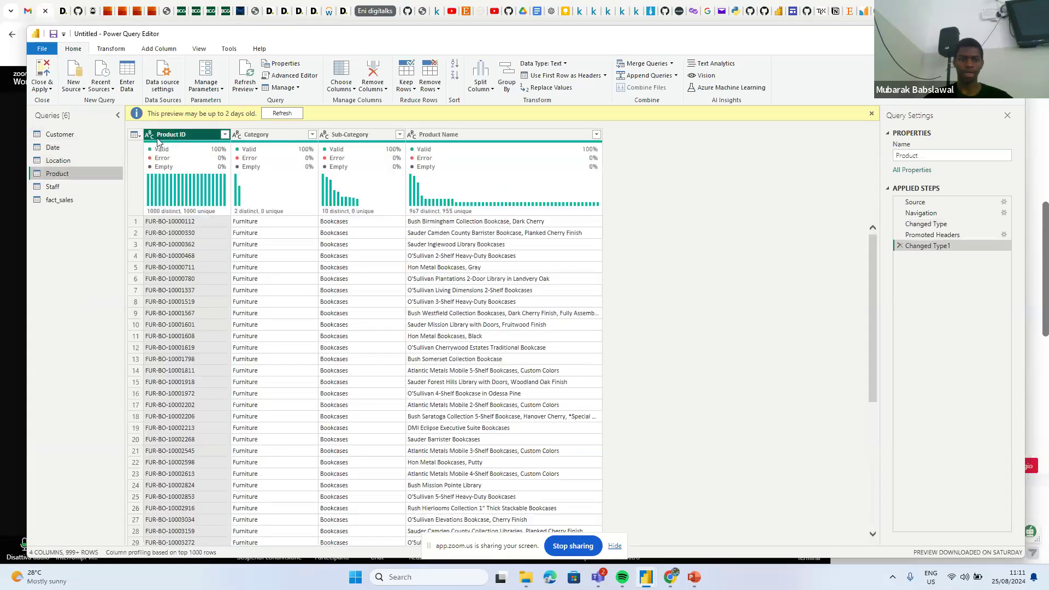
mouse_move(169, 217)
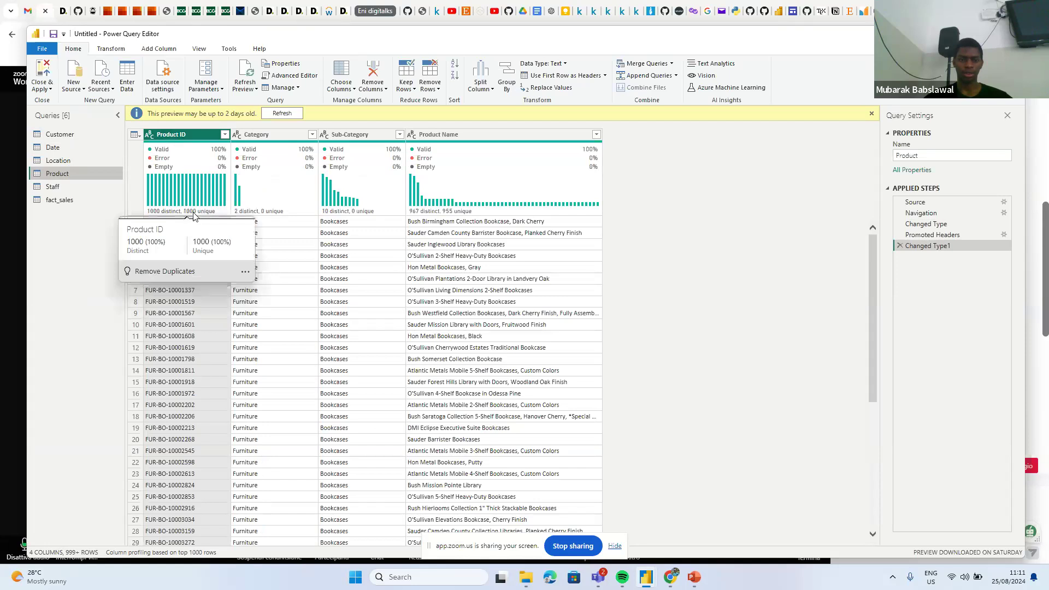
click(67, 190)
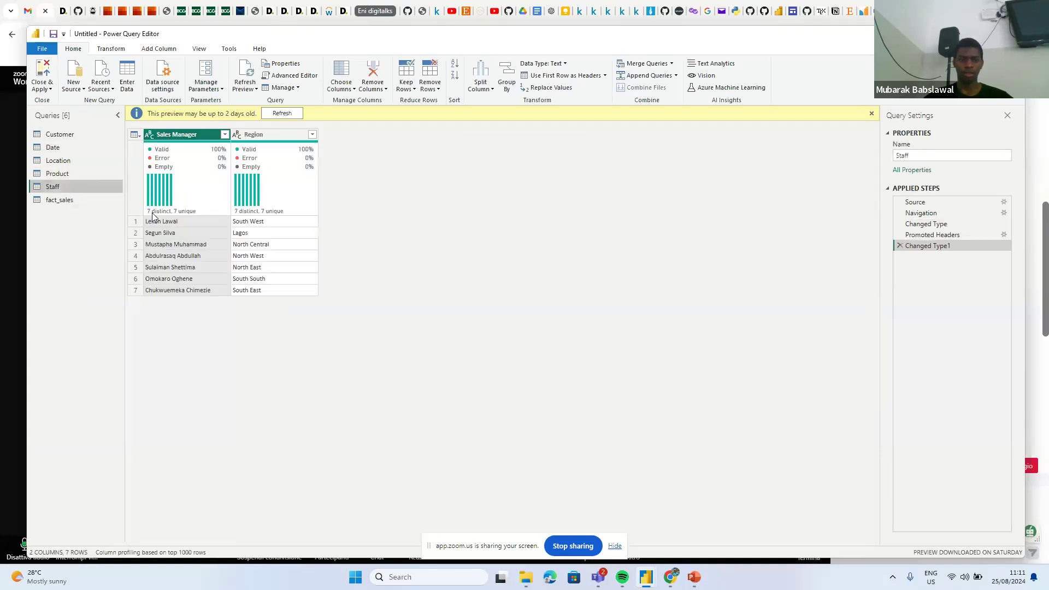
mouse_move(168, 210)
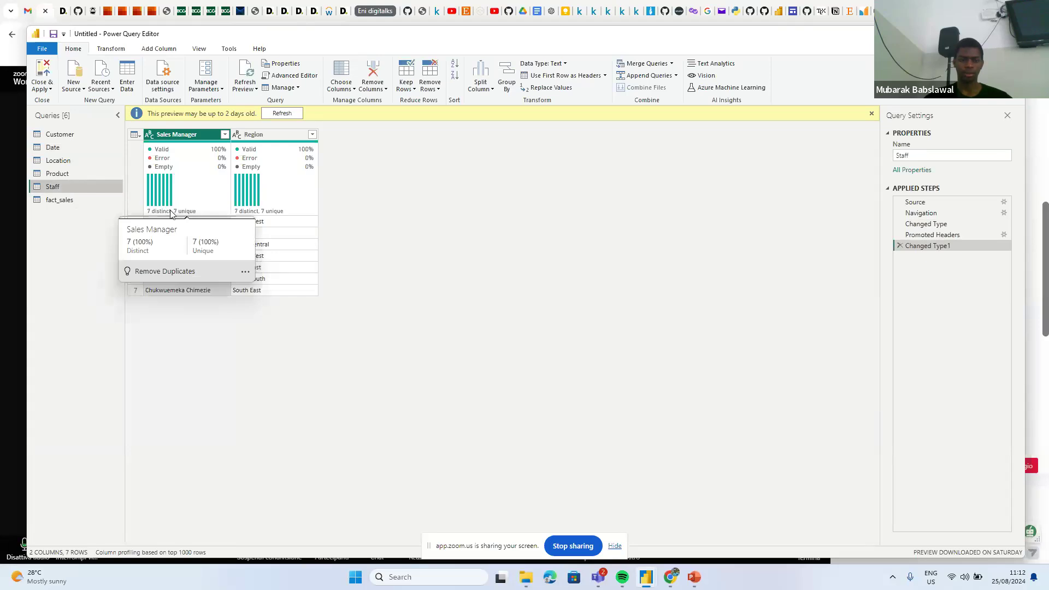
mouse_move(272, 216)
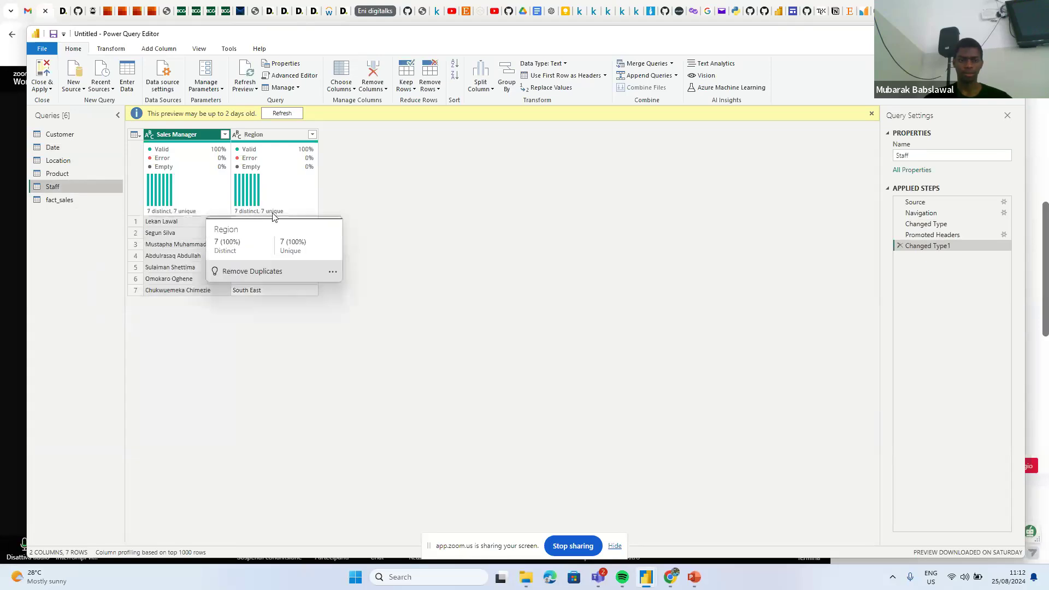
- Check the Row ID column's distinct and unique values in the fact_sales query, and remove that column
click(55, 200)
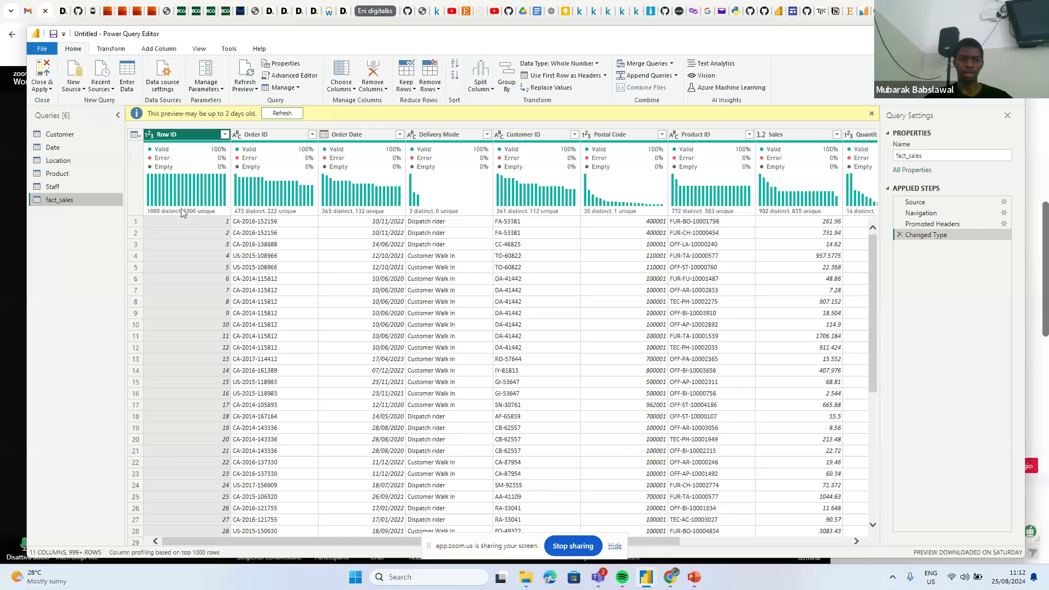
mouse_move(183, 213)
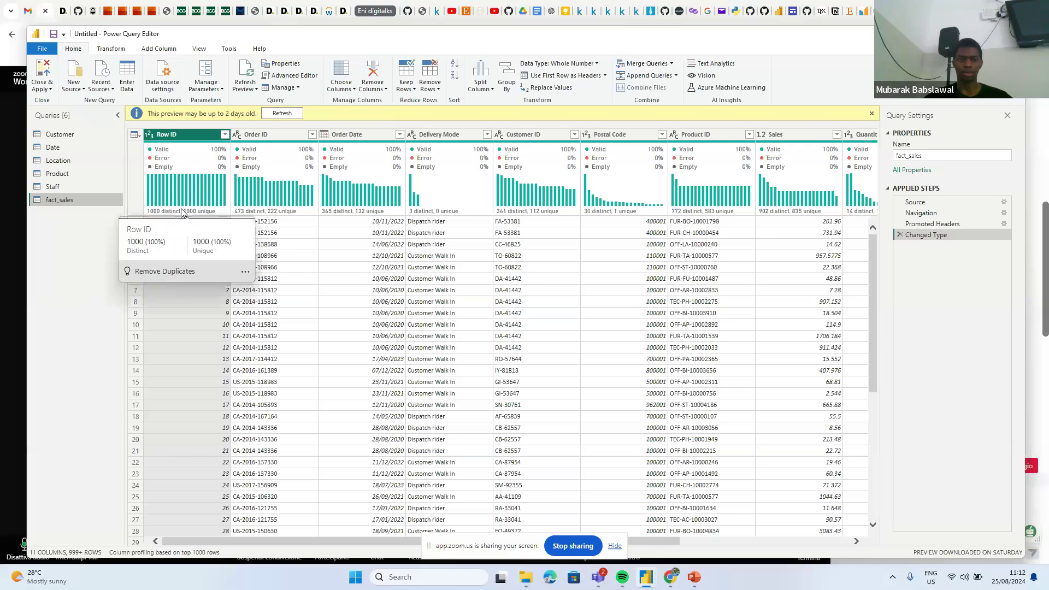
right_click(191, 140)
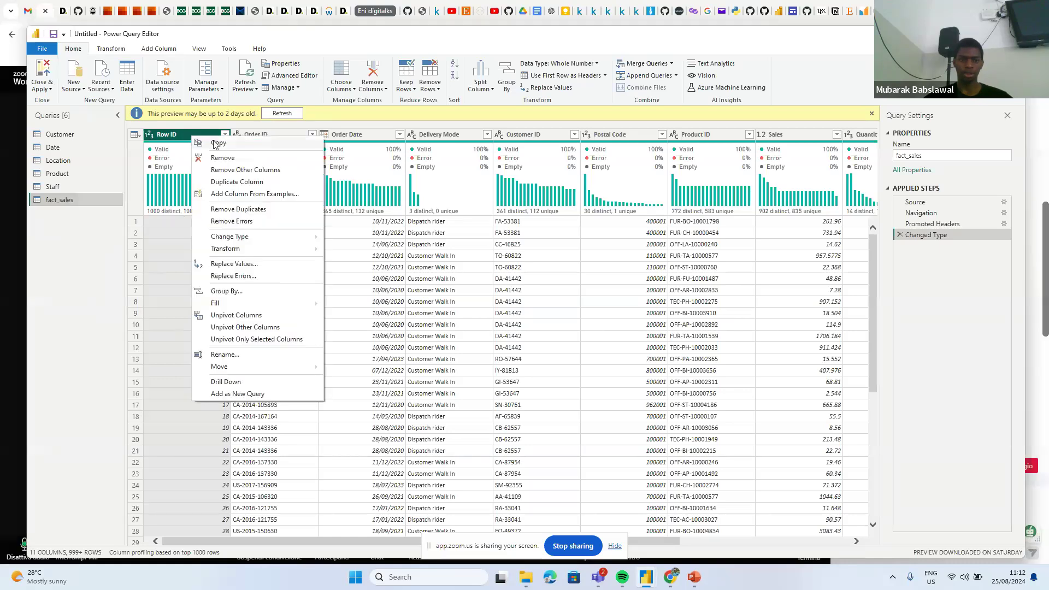
key(Escape)
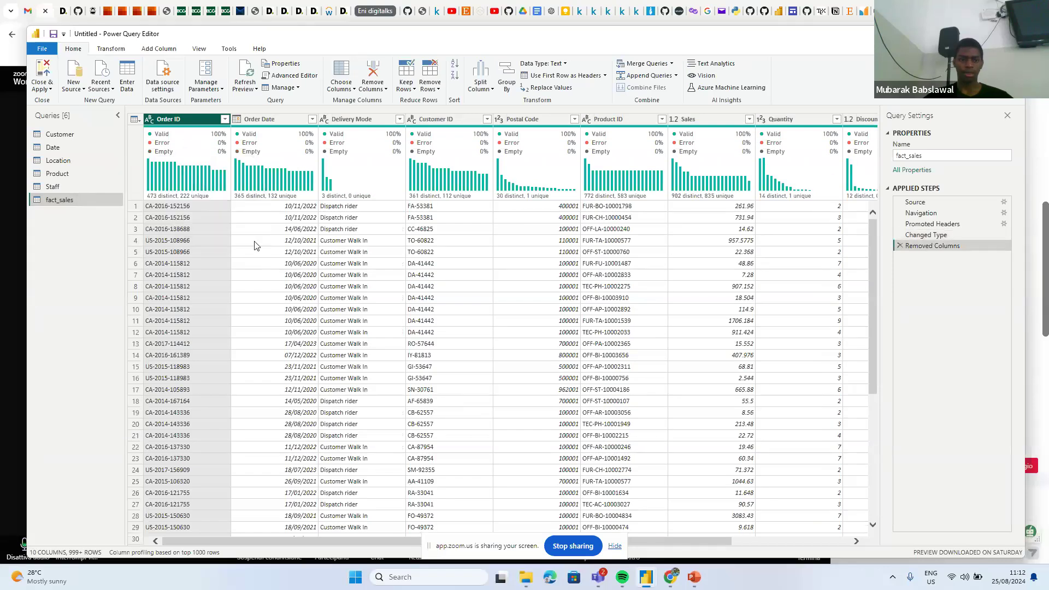
- Change the data type of the Postal Code column in the fact_sales query to Text
mouse_move(268, 197)
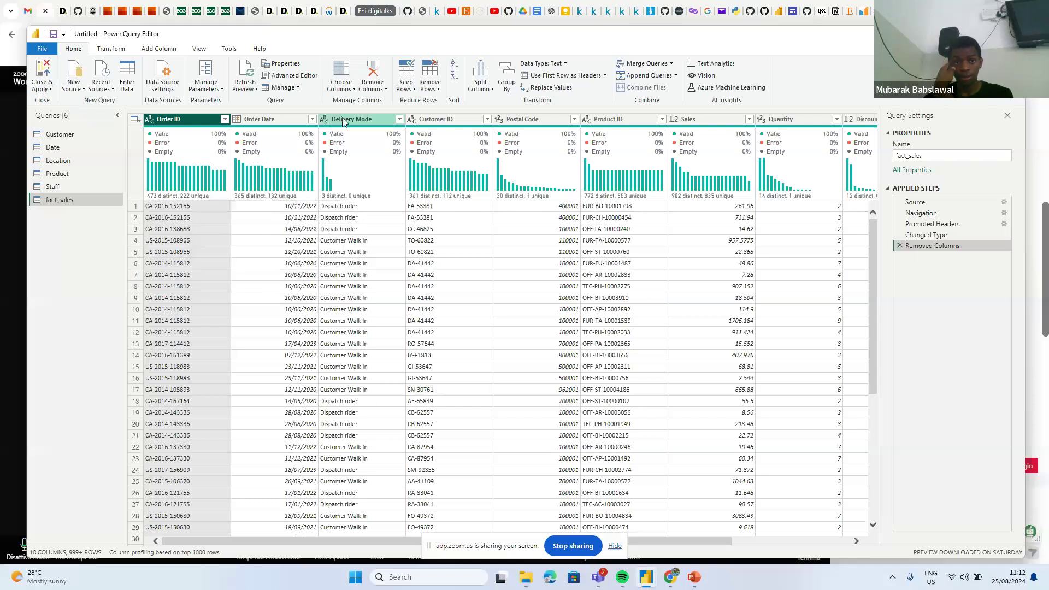
click(499, 120)
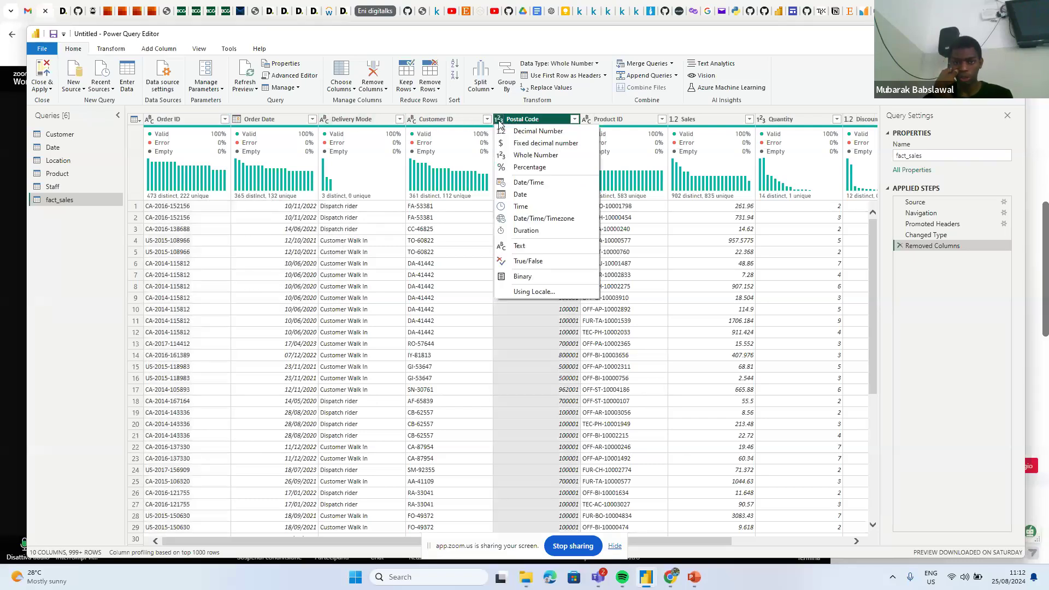
click(529, 246)
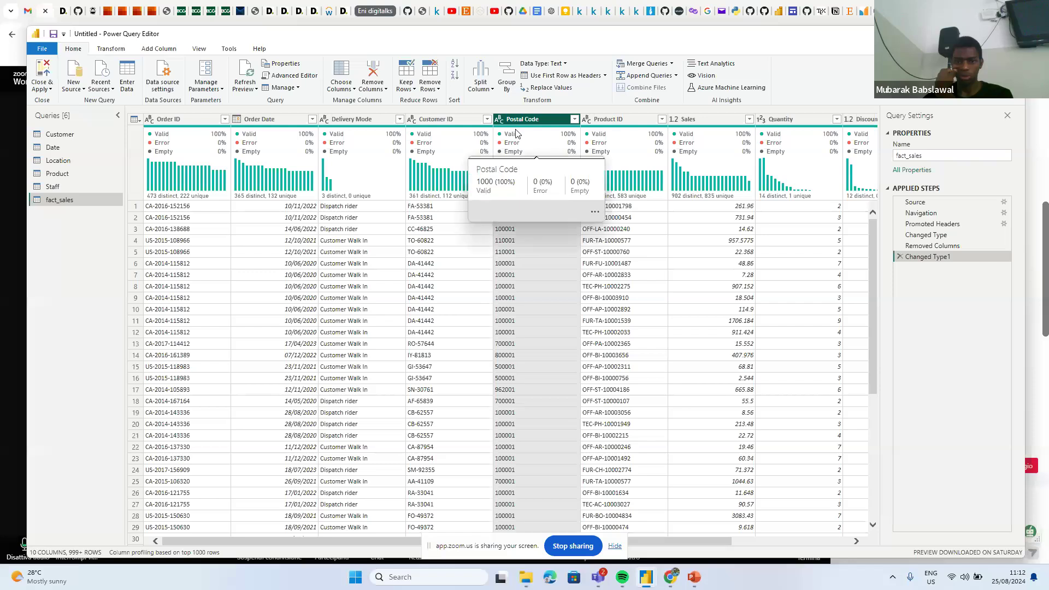
- Review the distinct and unique values of the Postal Code, Product ID and Quantity columns and the remaining fields in the fact_sales query
mouse_move(597, 196)
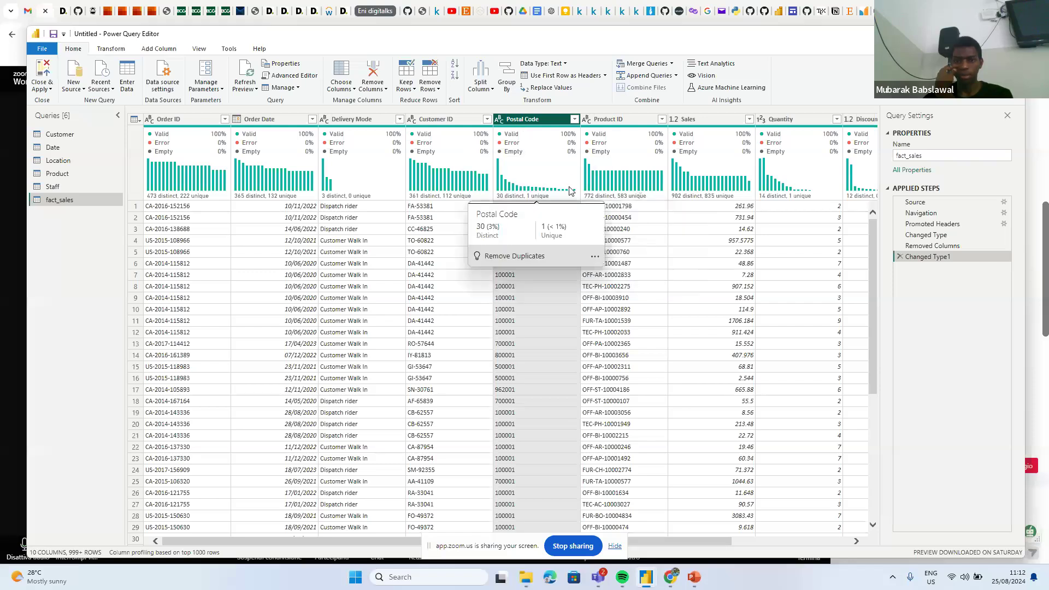
mouse_move(654, 185)
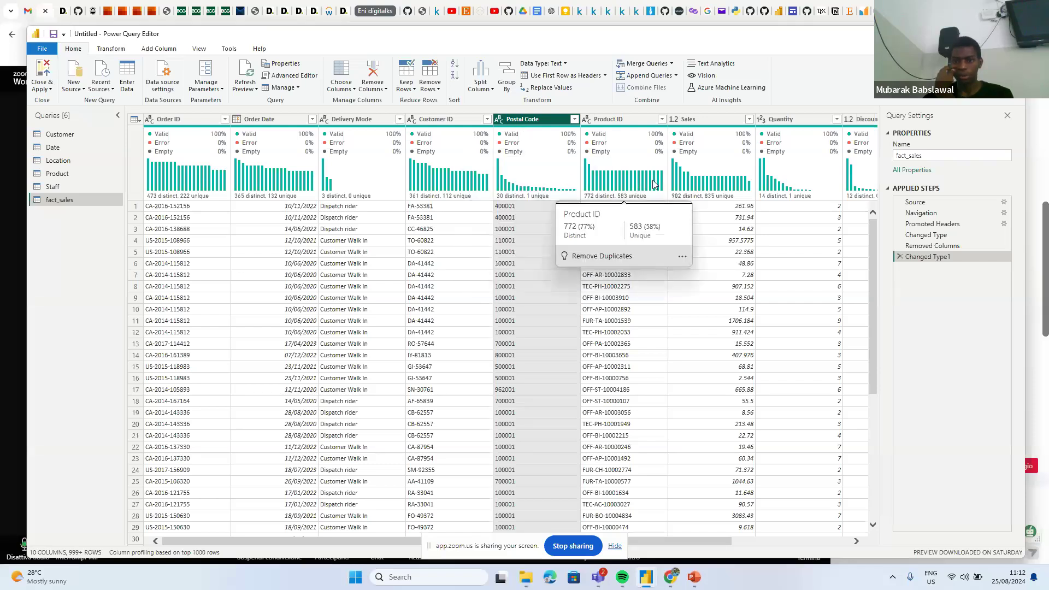
mouse_move(774, 184)
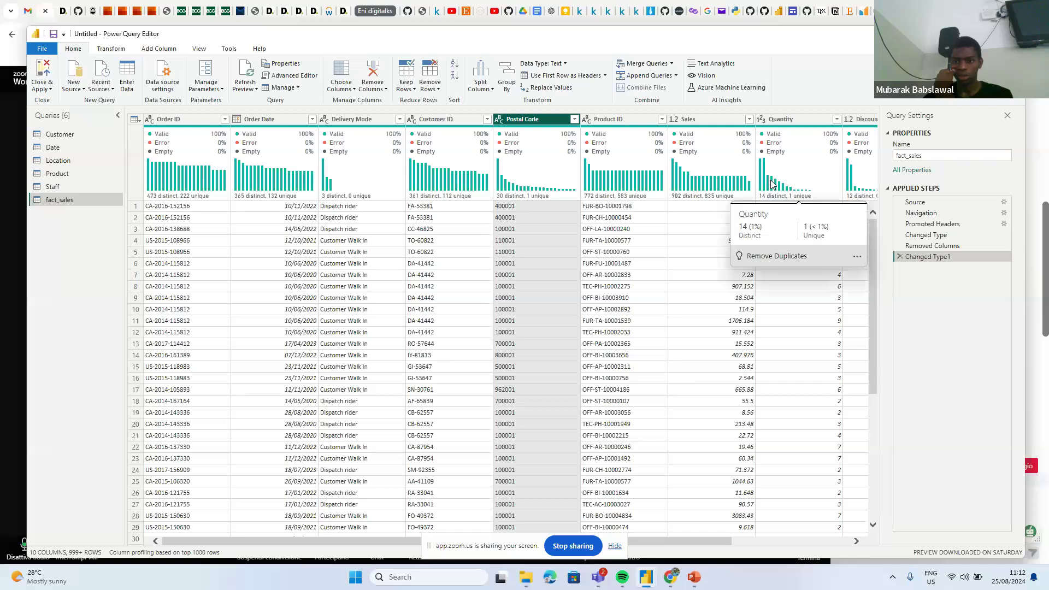
scroll(769, 316, right, 3)
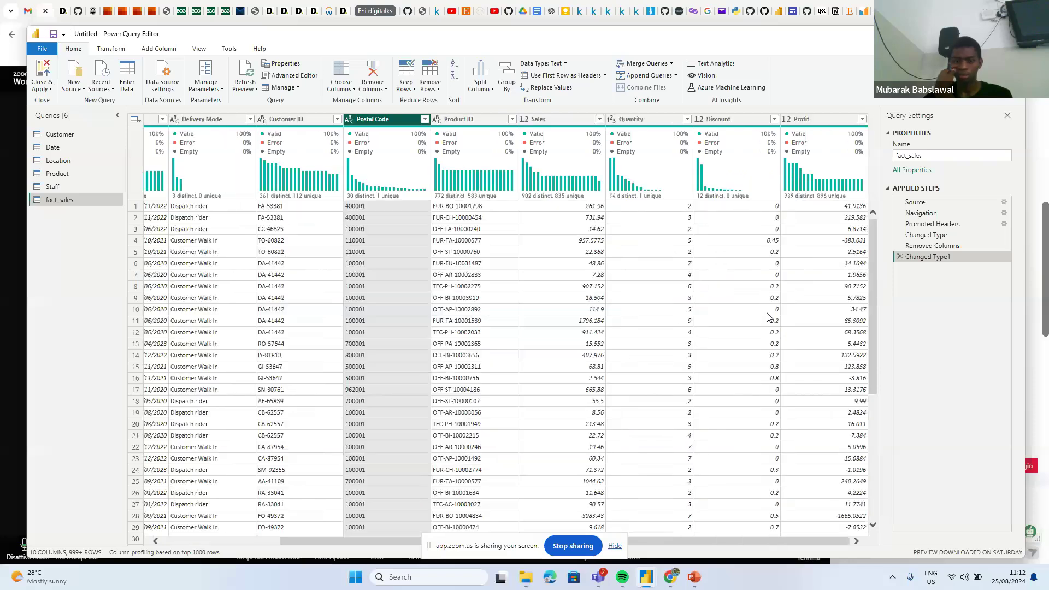
scroll(769, 316, left, 3)
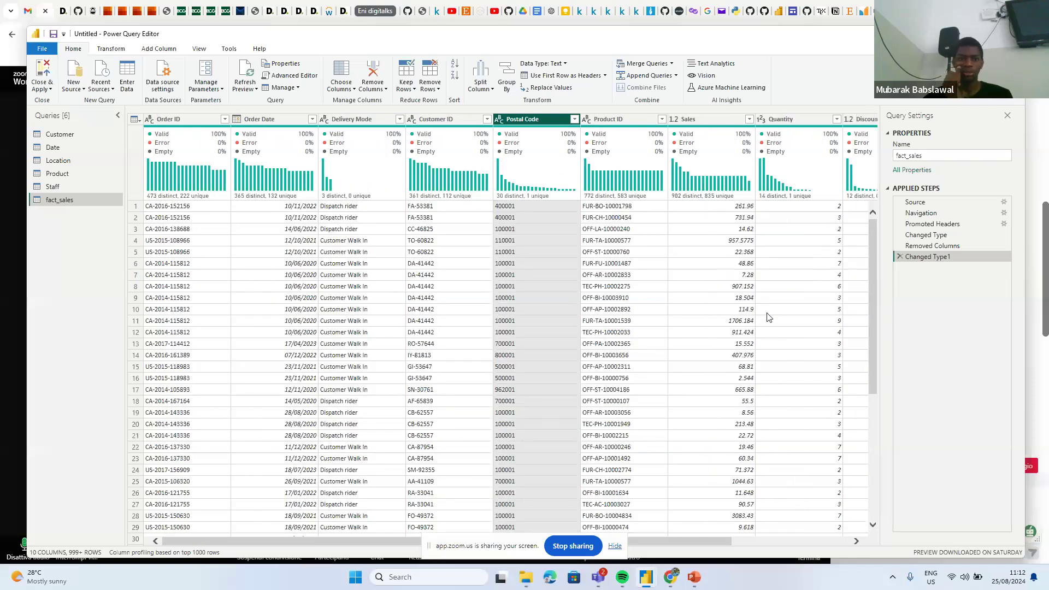
- Rename the fact_sales query to Sales, and apply the query changes while closing the Power Query Editor
right_click(62, 203)
click(101, 245)
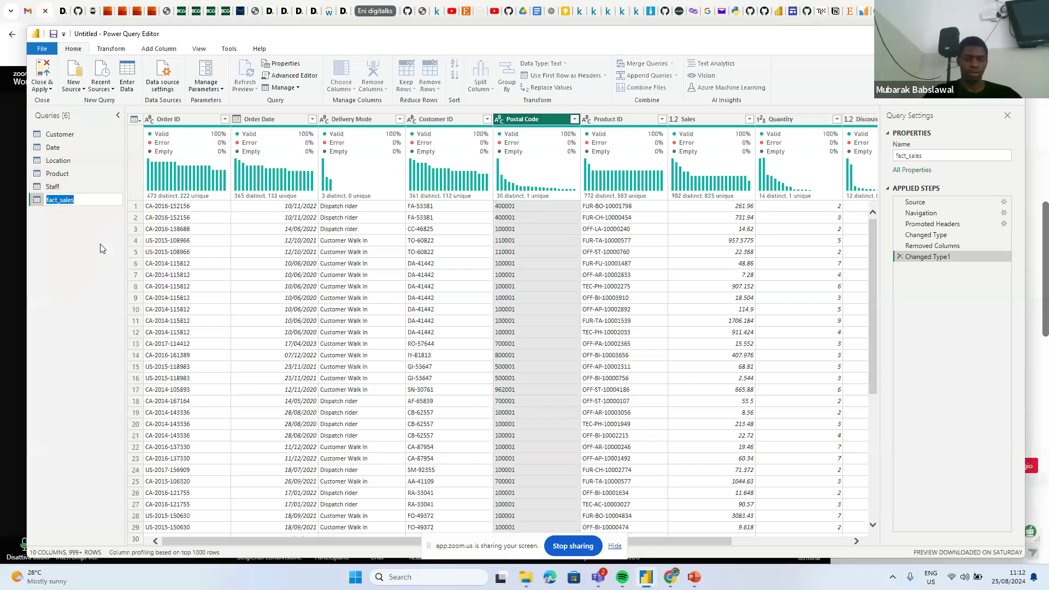
text(S)
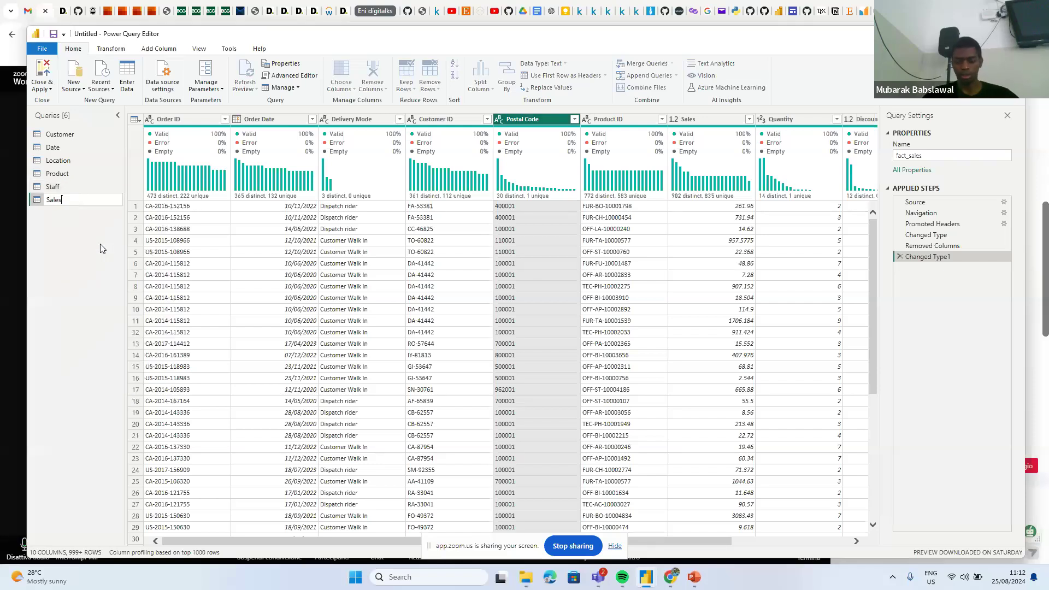
key(Return)
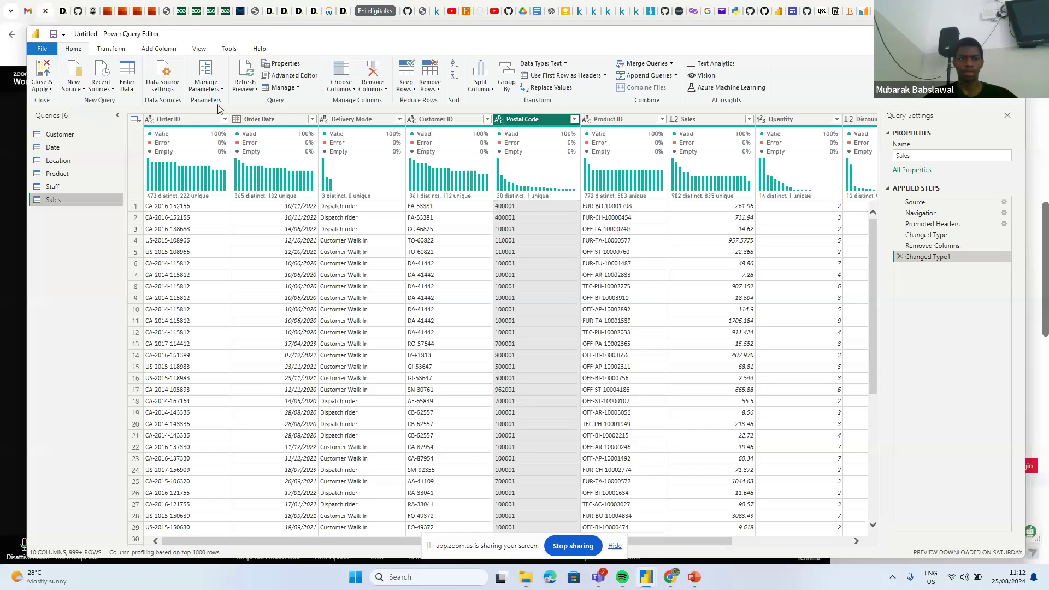
mouse_move(212, 188)
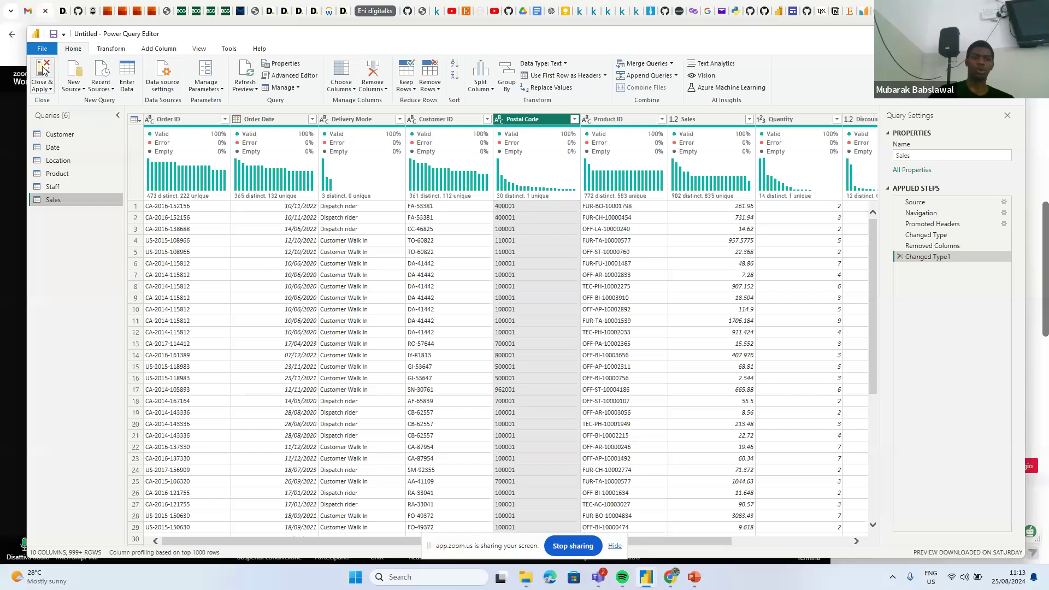
click(43, 70)
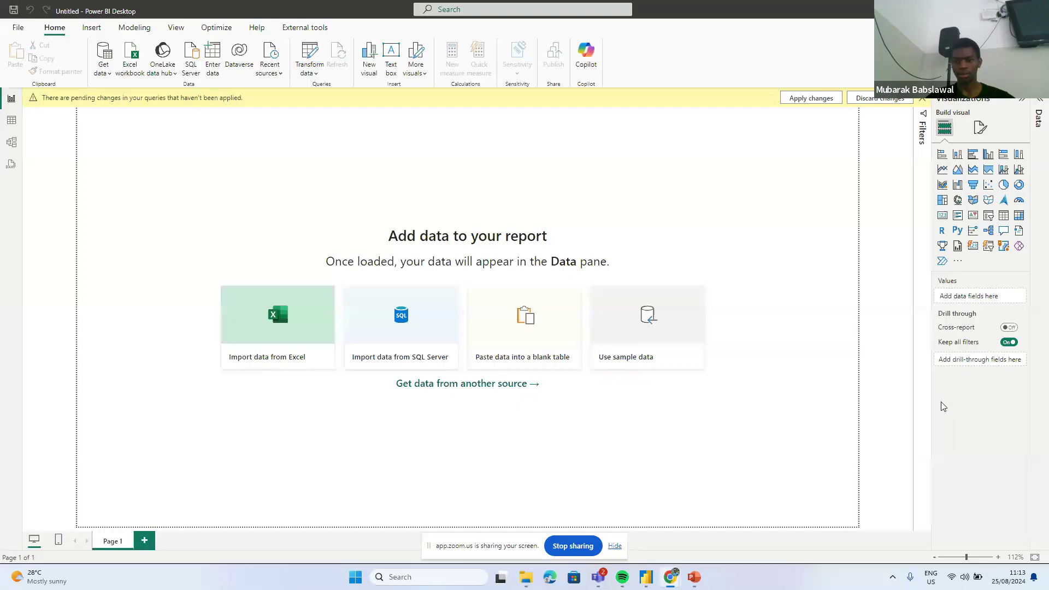
- Switch to the Zoom meeting in the browser and look through the earlier chat messages
key(alt+Tab)
scroll(943, 407, up, 6)
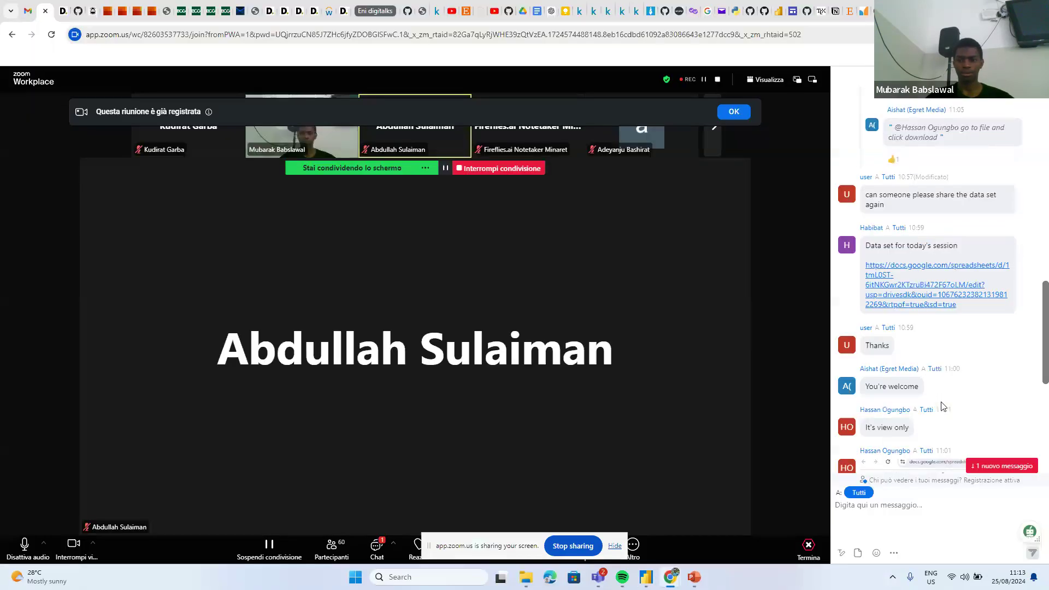
- Switch from the meeting chat to Power BI Desktop and open the data model diagram
scroll(943, 407, down, 4)
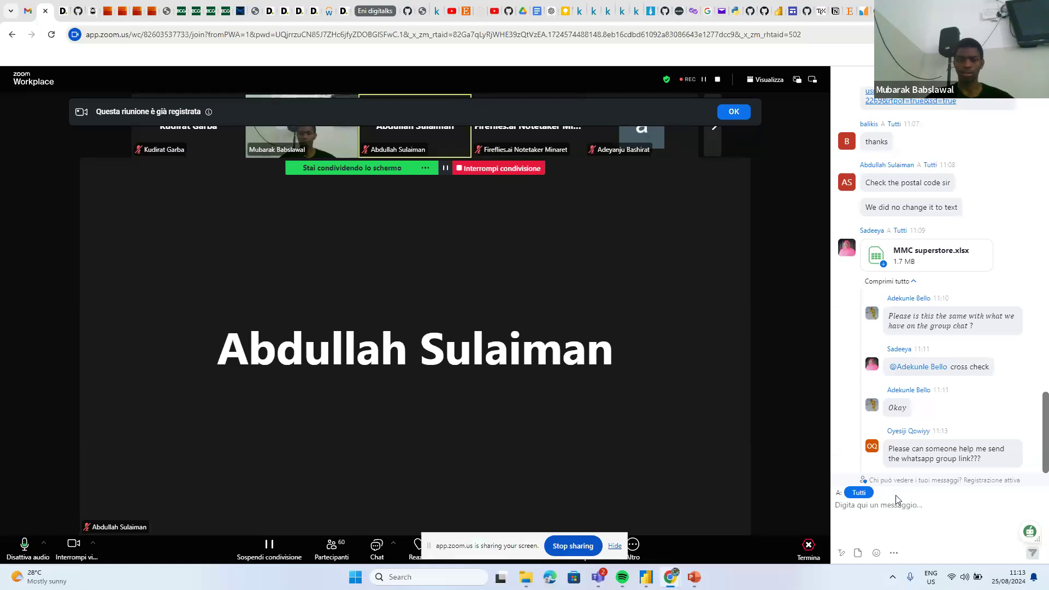
key(alt+Tab)
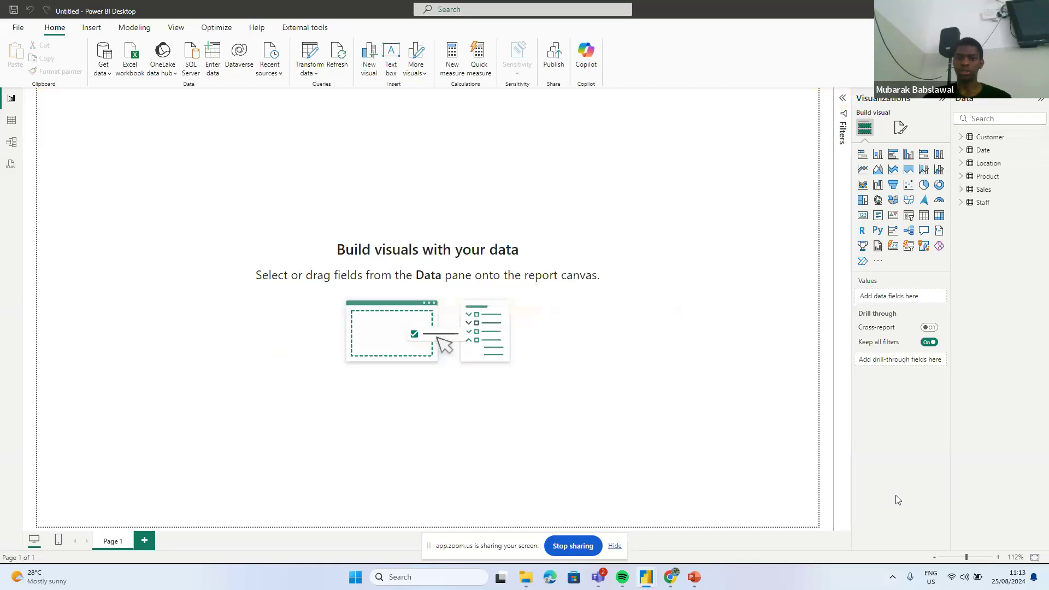
click(11, 144)
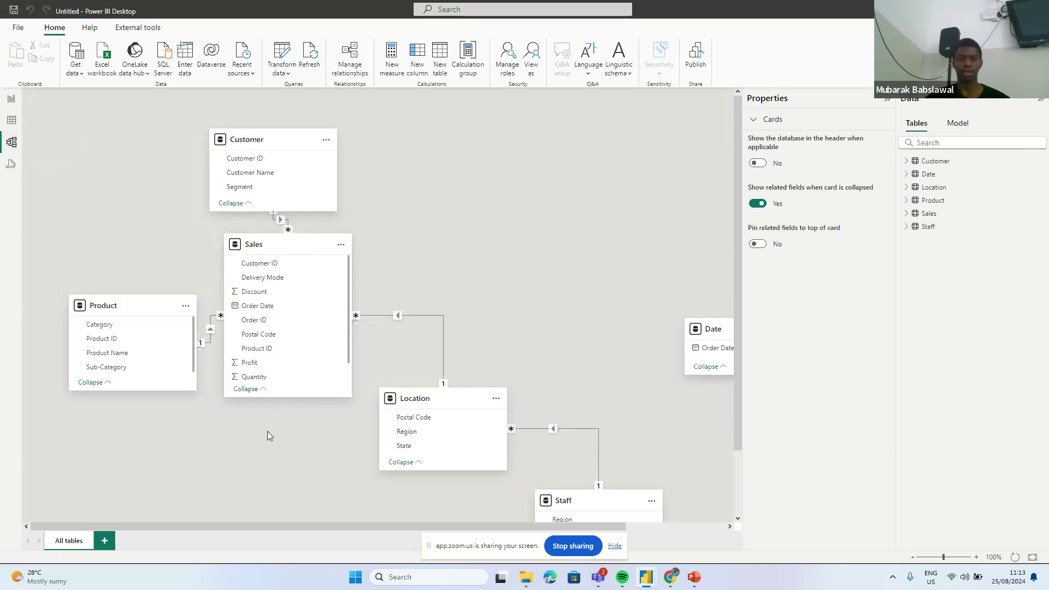
- Rearrange the model diagram so Sales sits centrally, with the Customer table to its upper left and Product to its lower left
mouse_move(293, 245)
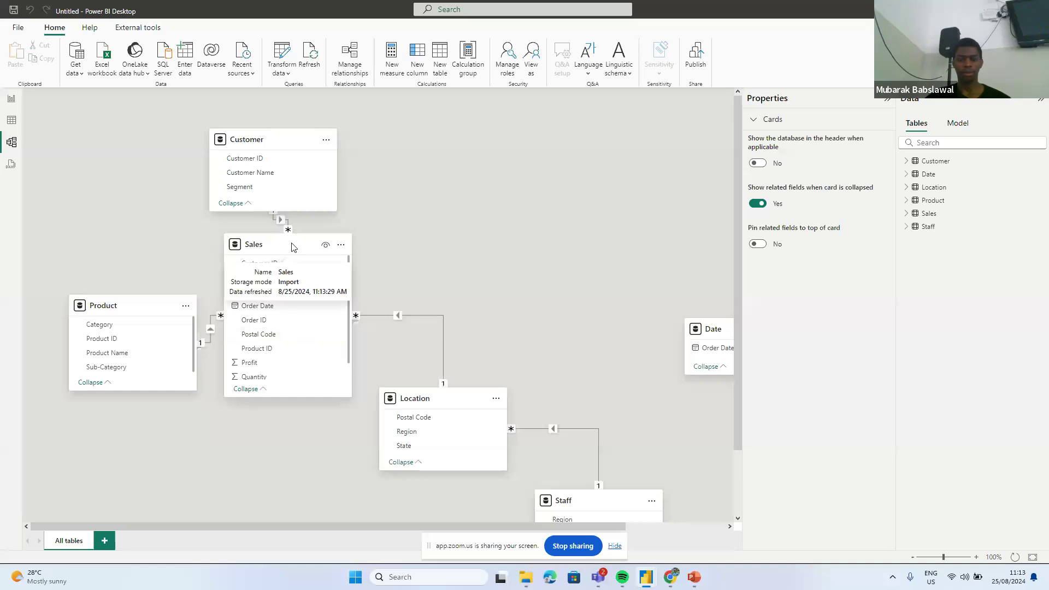
drag(293, 246, 389, 232)
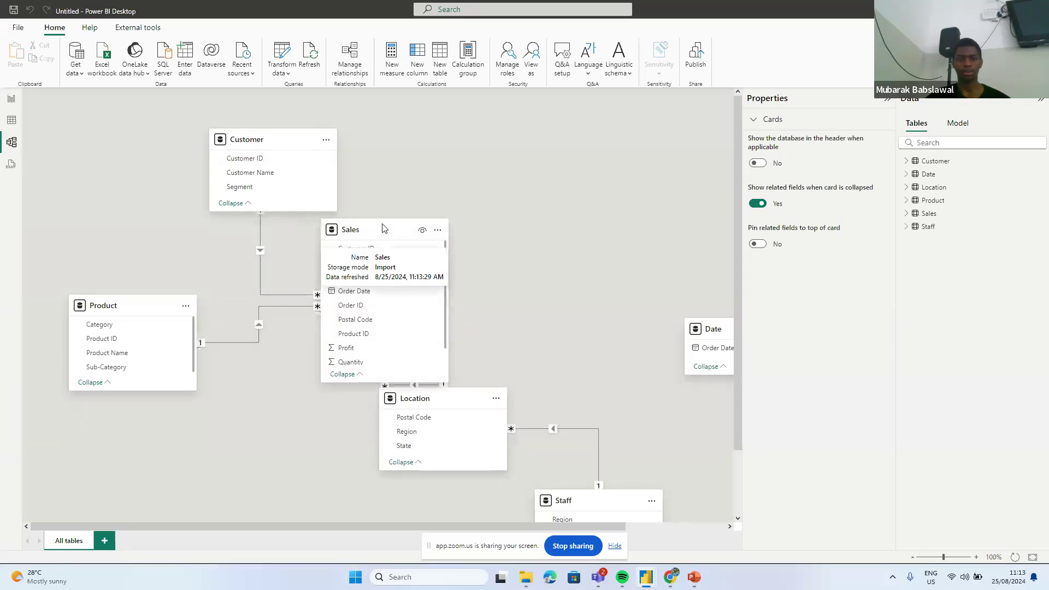
drag(275, 141, 158, 131)
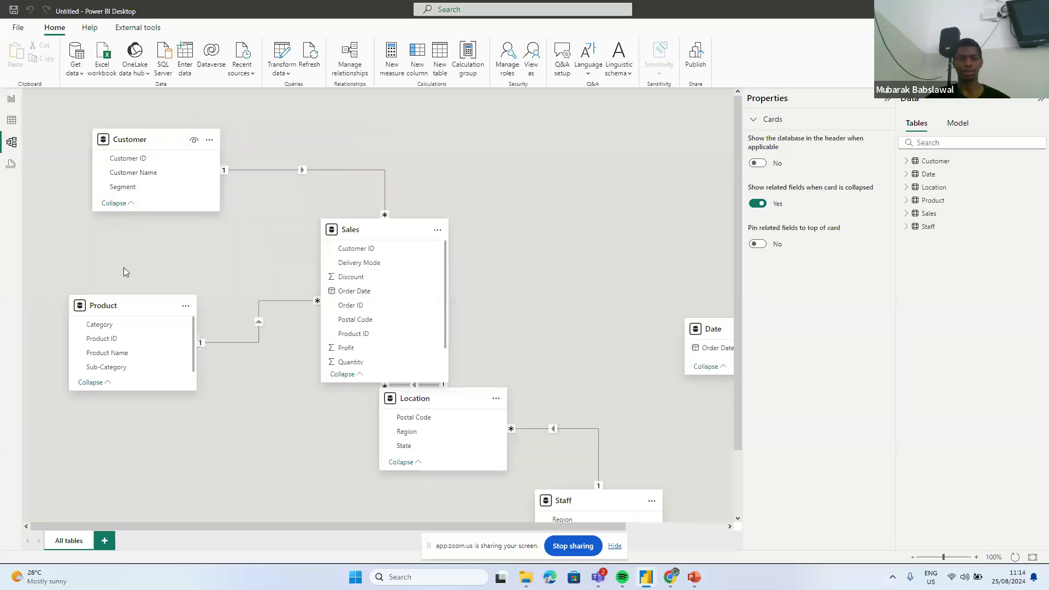
drag(132, 312, 149, 371)
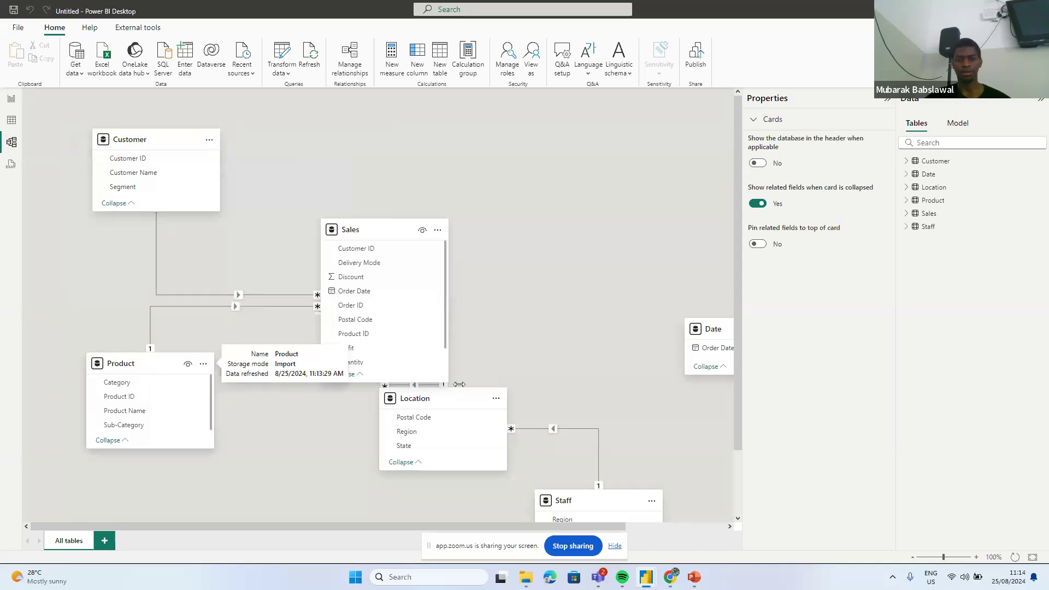
- Place the Location table to the upper right of Sales and the Staff table beside Location in the diagram
drag(466, 392, 575, 127)
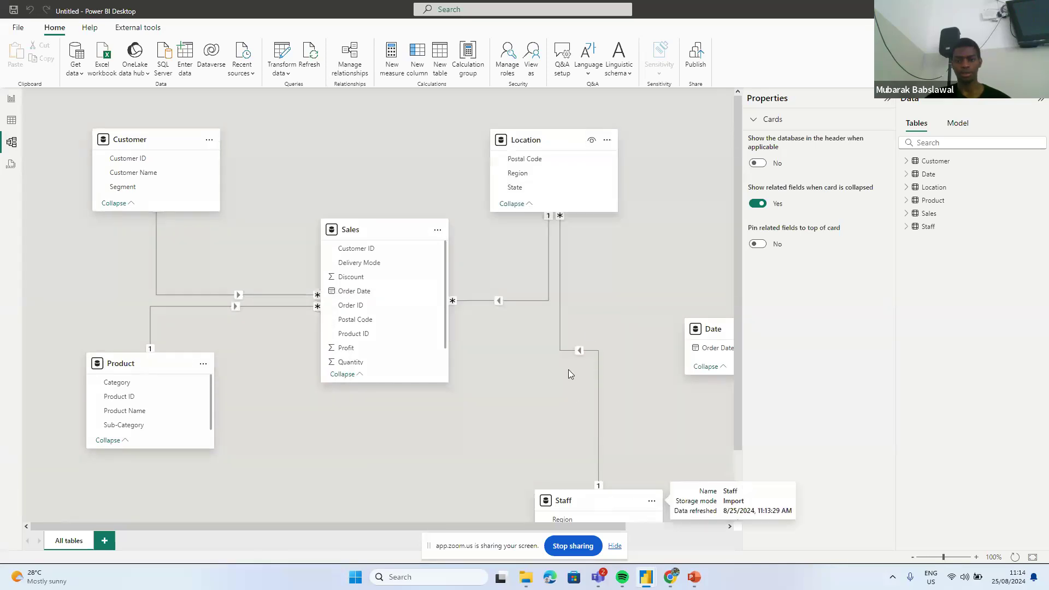
click(600, 381)
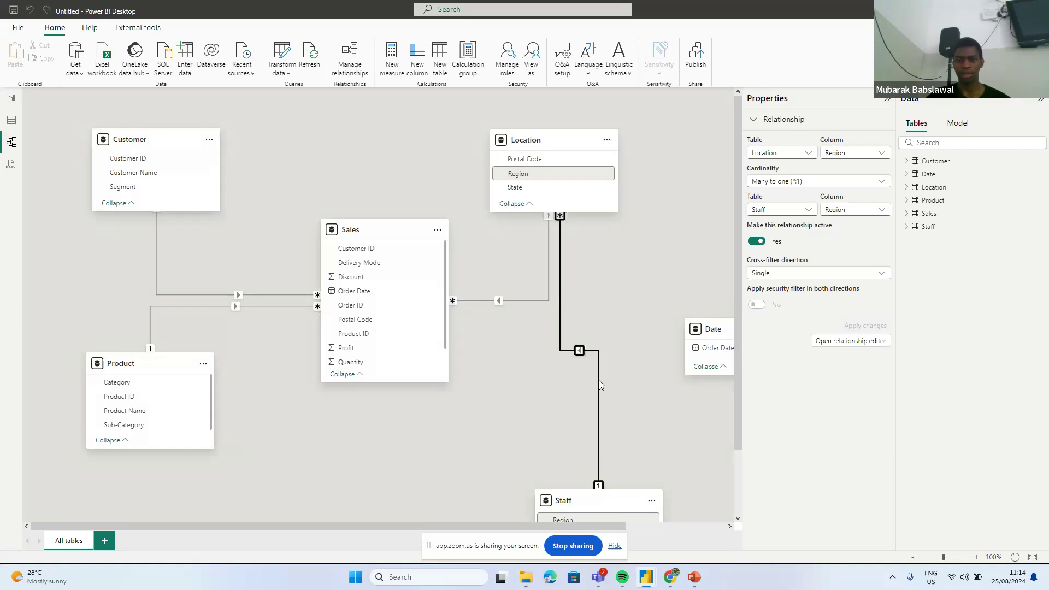
drag(619, 507, 731, 149)
drag(582, 145, 562, 145)
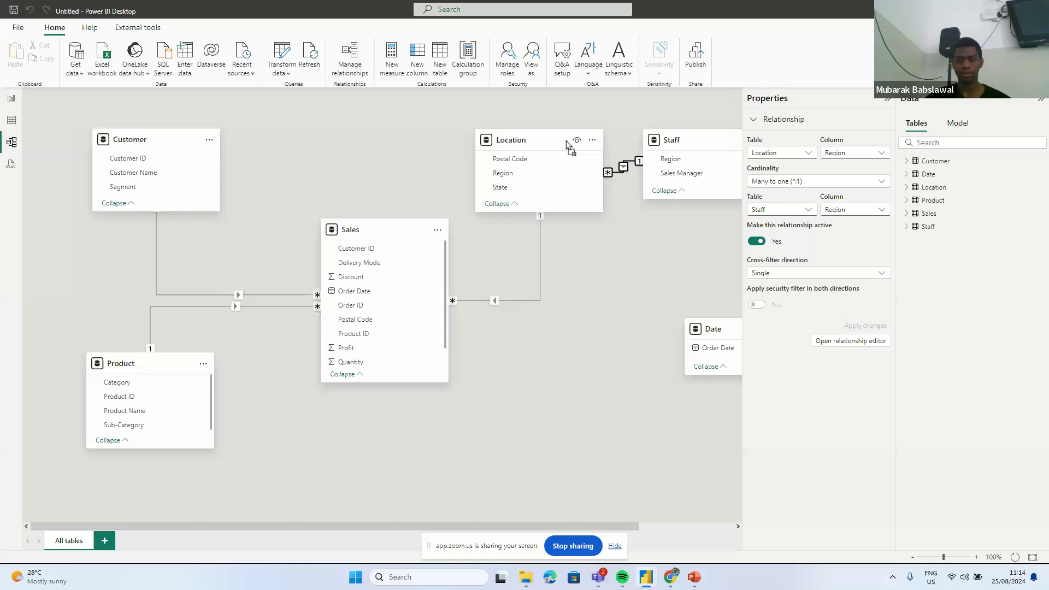
- Move the Date table to the lower right of Sales and start a relationship from its Order Date to Order Date in Sales
drag(728, 333, 390, 299)
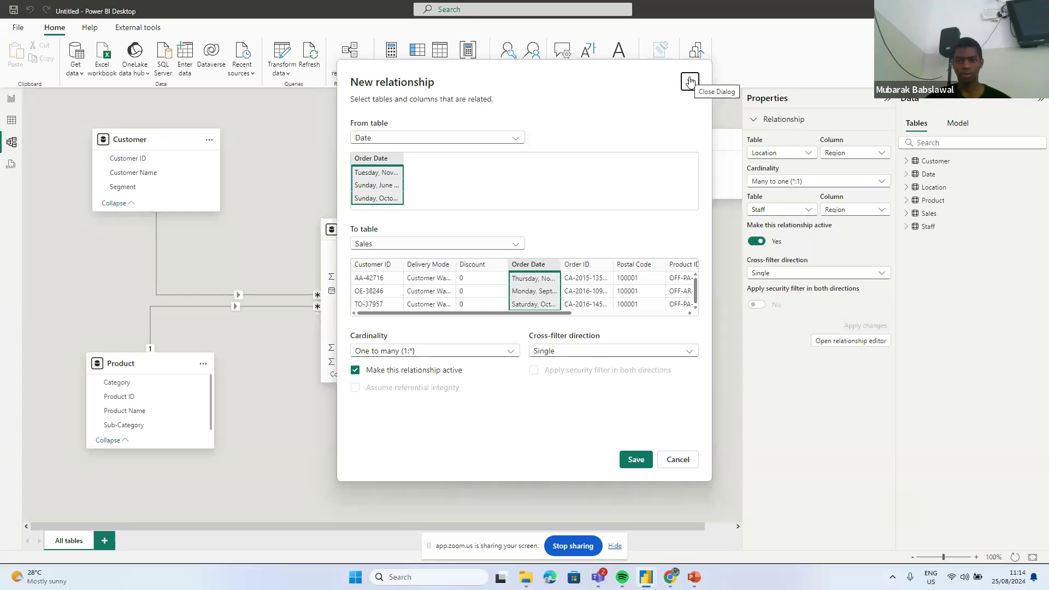
click(690, 82)
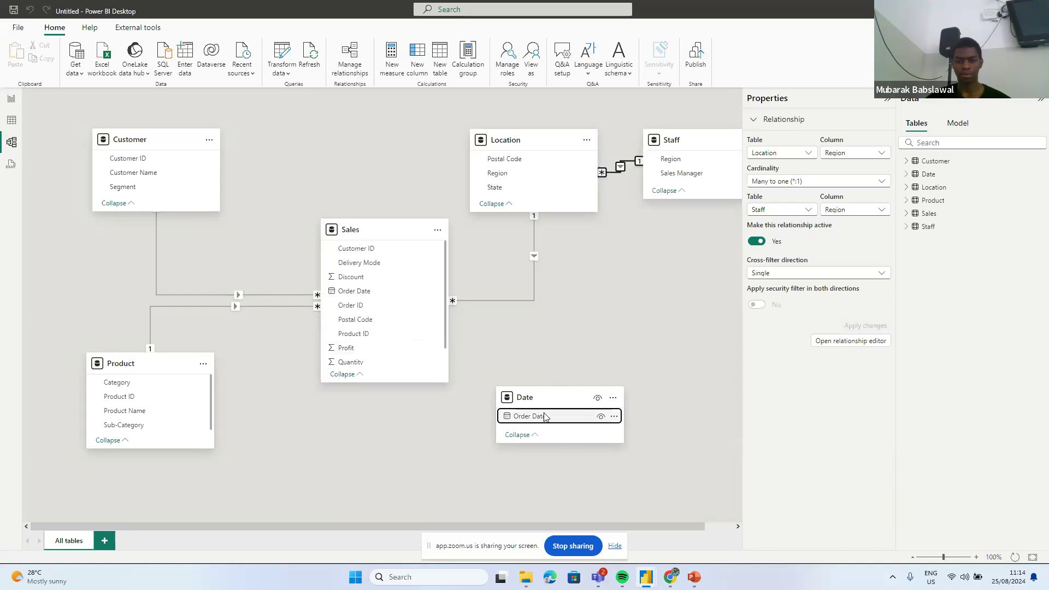
drag(550, 418, 367, 299)
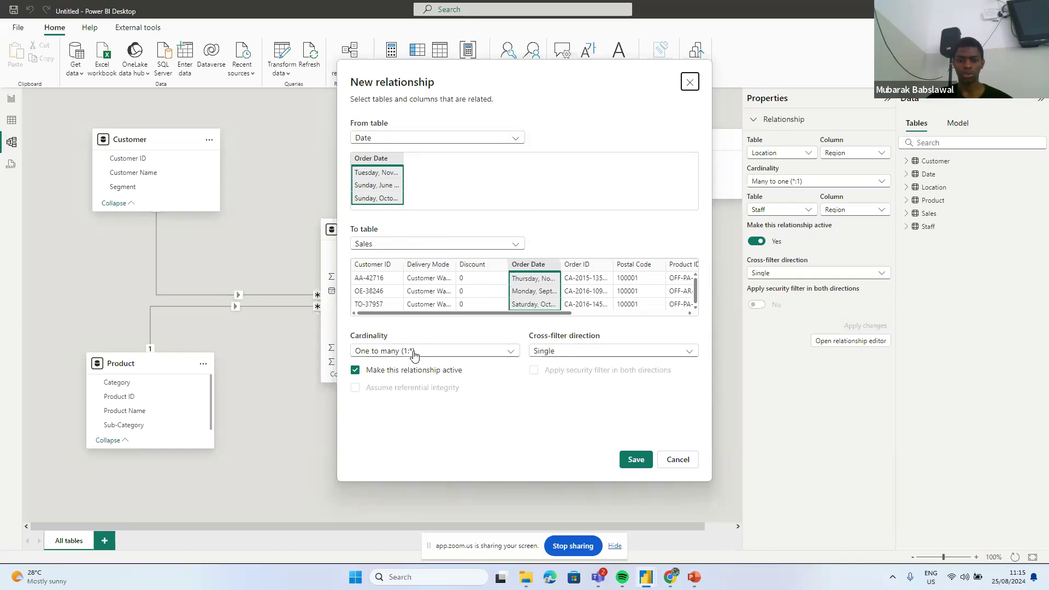
- Review the cardinality and cross-filter direction options for the new relationship, keeping One to many (1:*) and Single
click(413, 351)
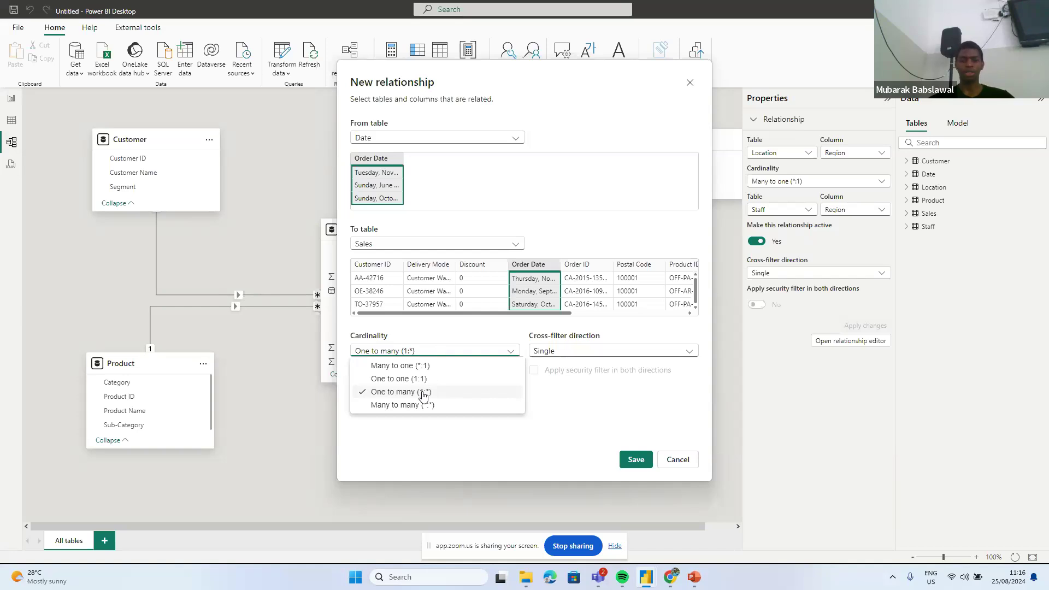
click(423, 394)
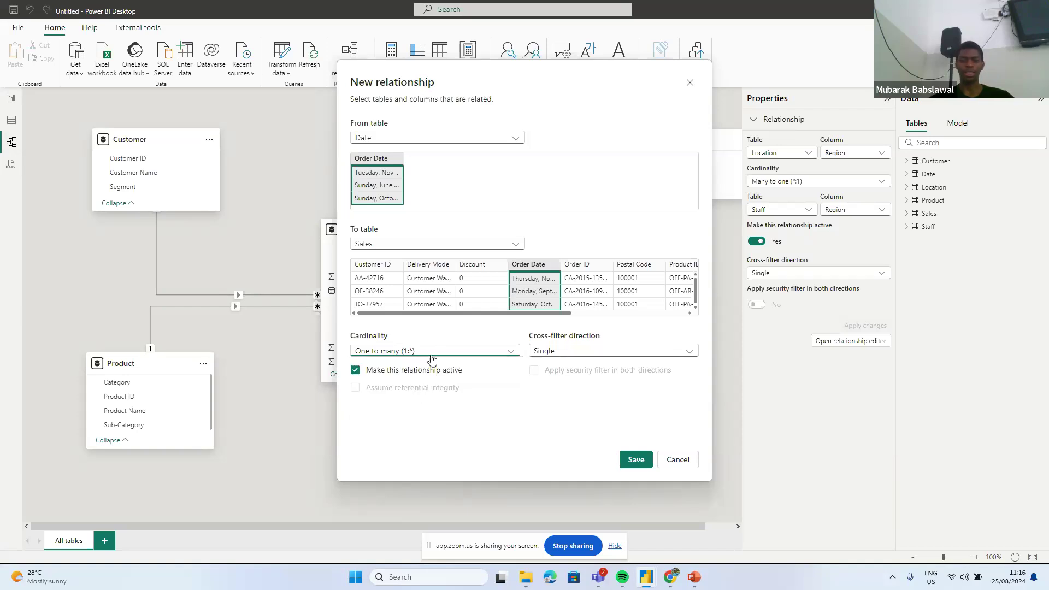
click(429, 352)
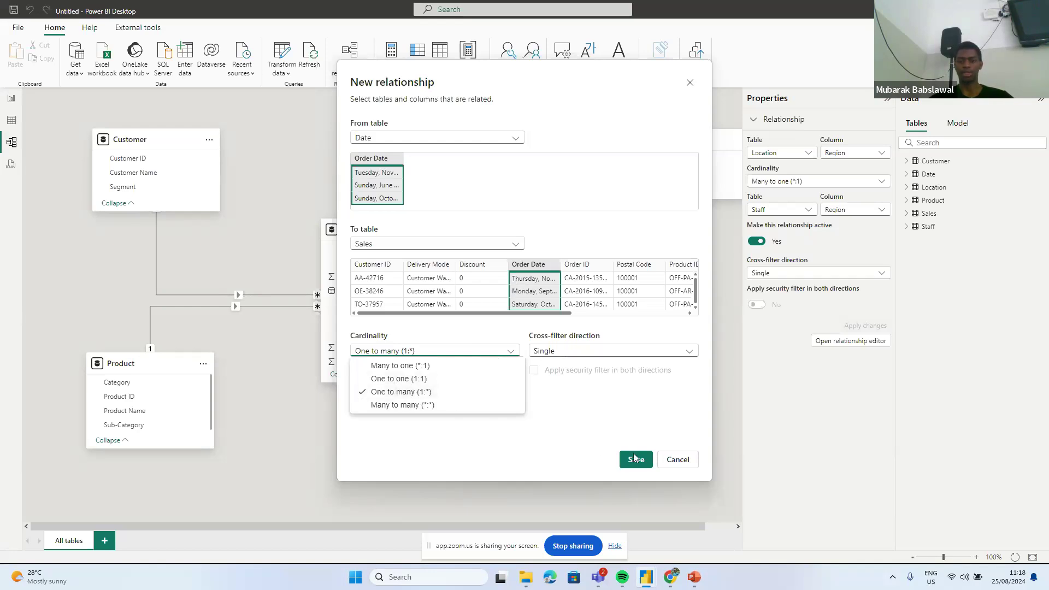
click(611, 421)
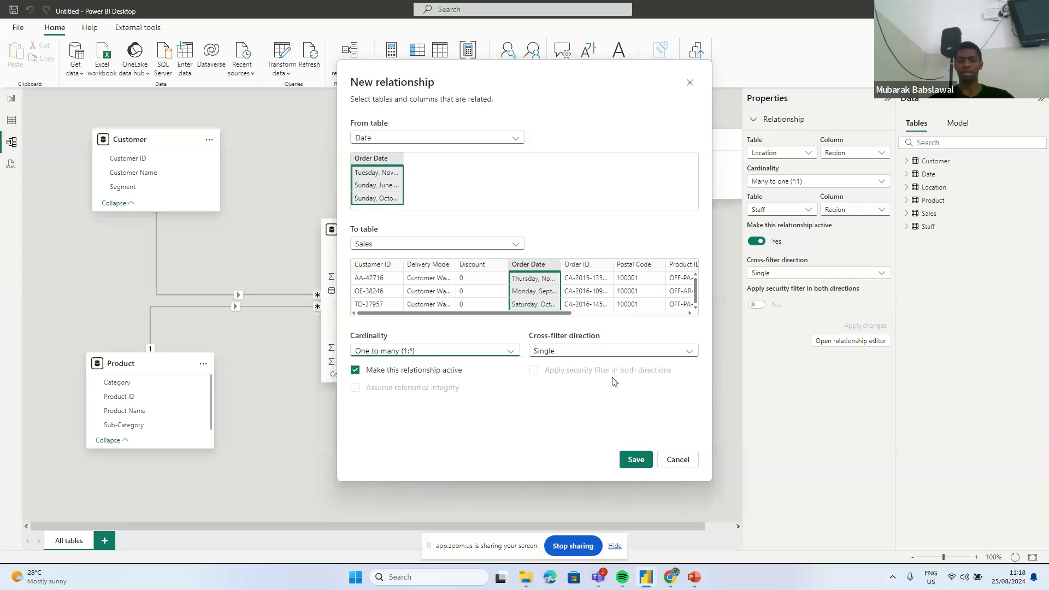
click(621, 356)
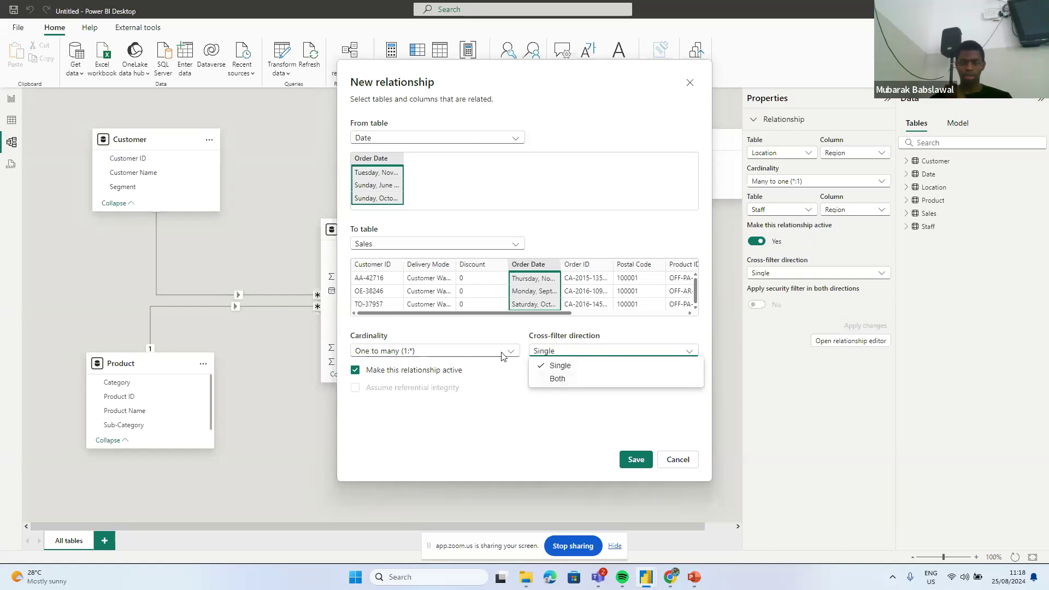
click(513, 394)
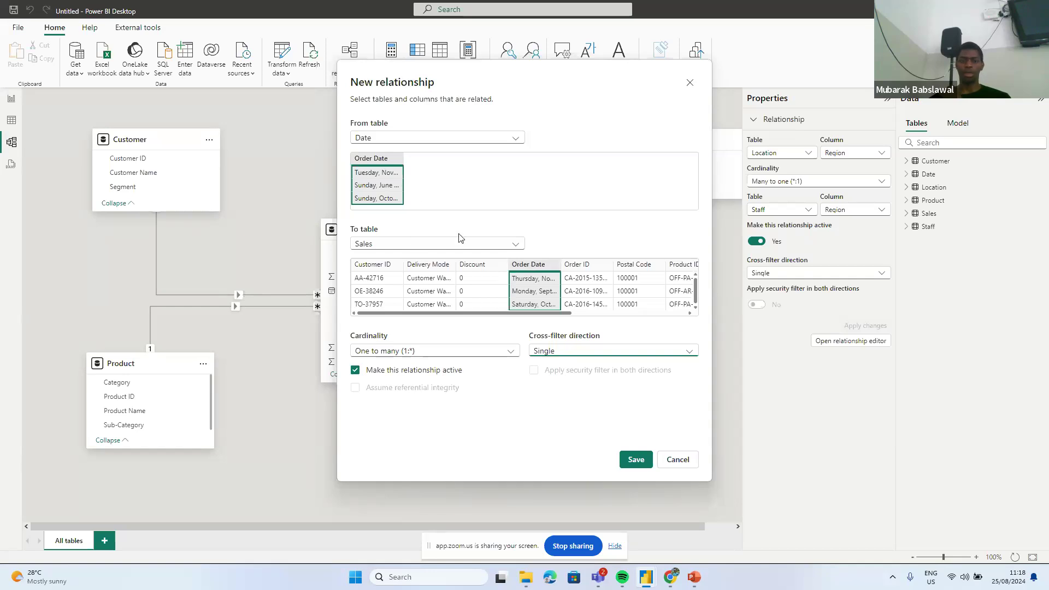
- Save the one-to-many Order Date relationship between Date and Sales and shift the Date table slightly lower in the diagram
click(434, 352)
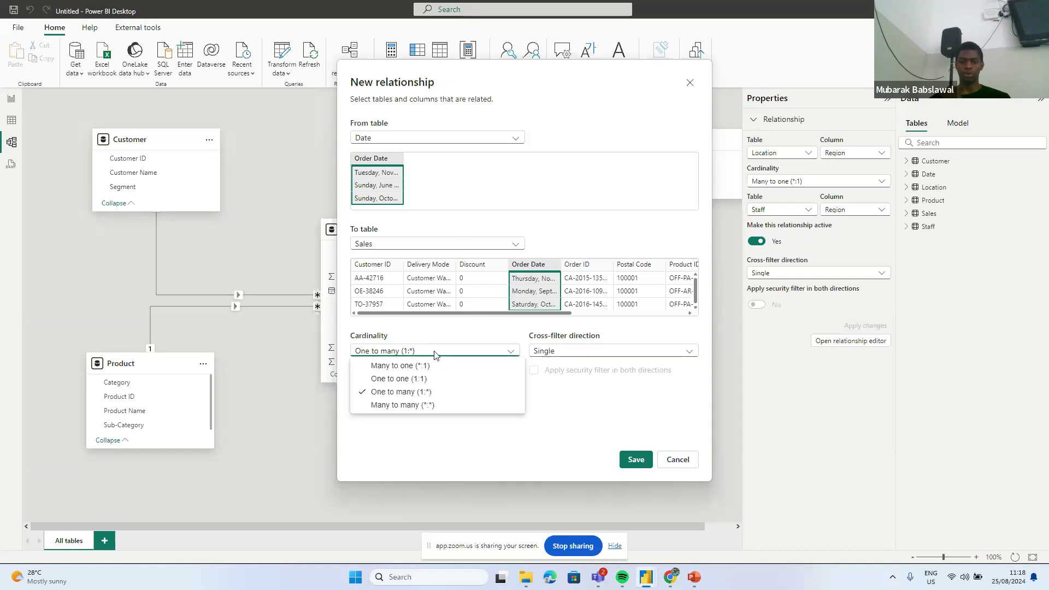
click(436, 353)
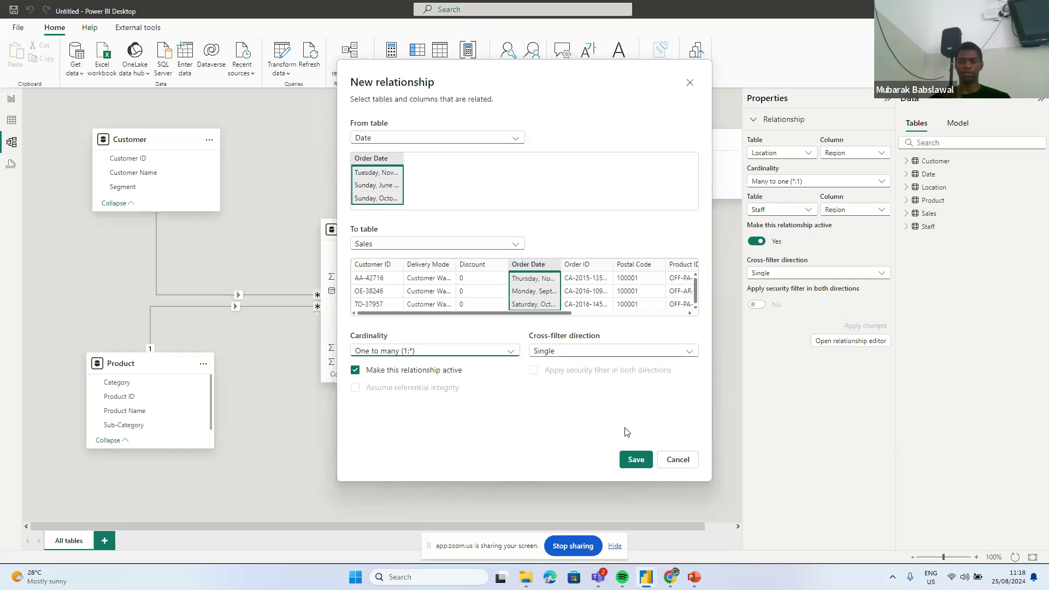
click(636, 461)
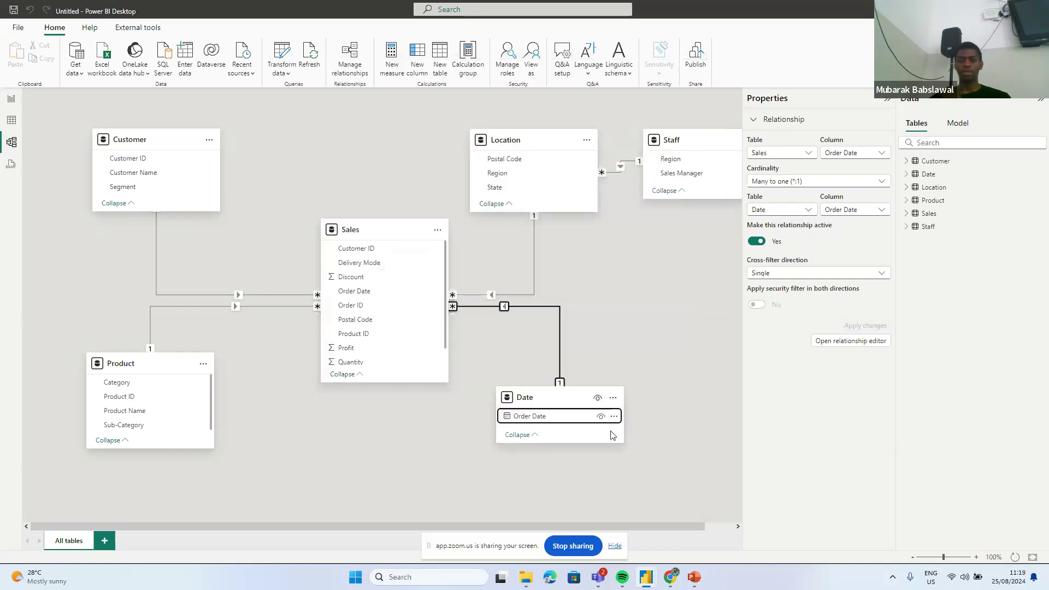
drag(576, 400, 564, 415)
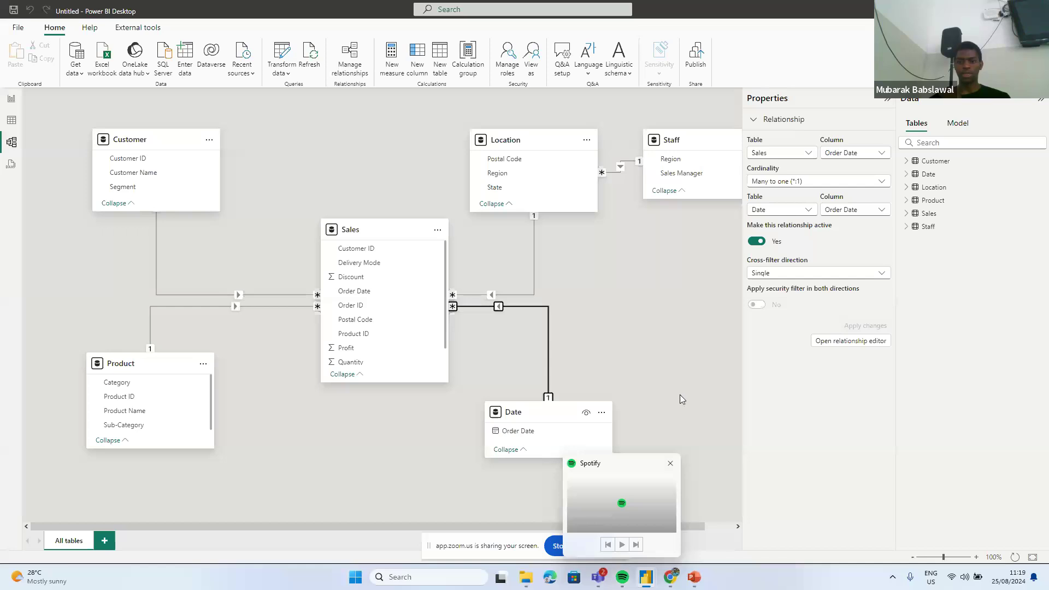
- Switch to PowerPoint, review the Star Schema slide's last point about dimension tables being one step from the fact table, and return to Power BI
click(697, 580)
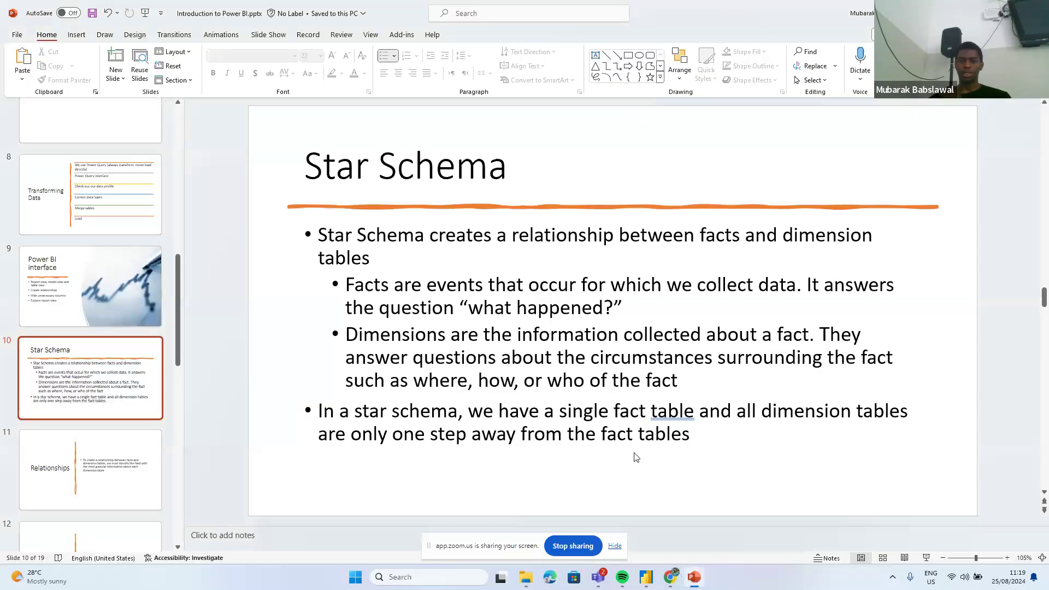
click(680, 433)
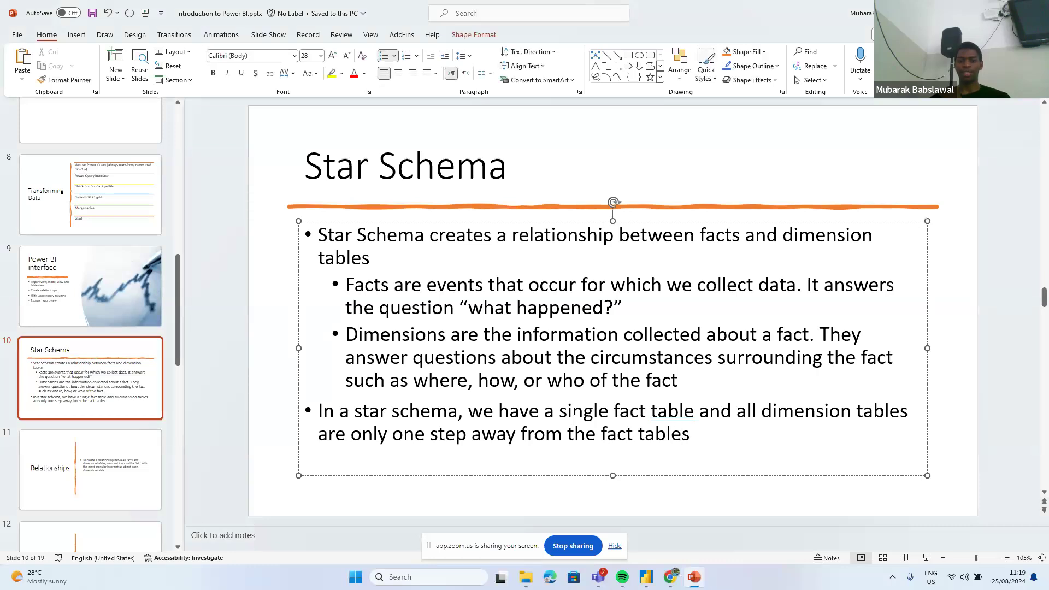
drag(581, 411, 738, 435)
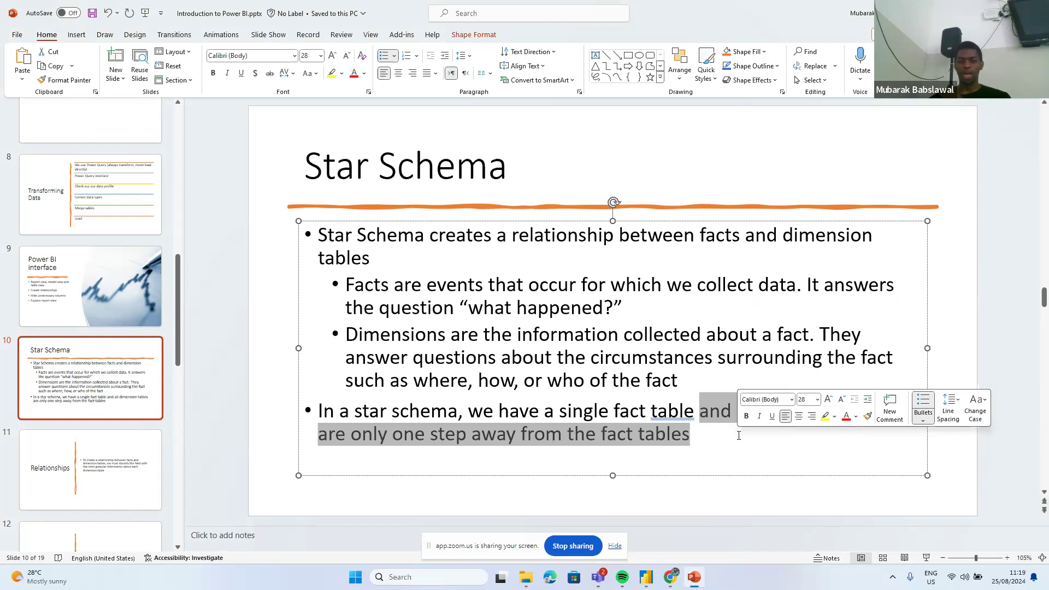
click(729, 440)
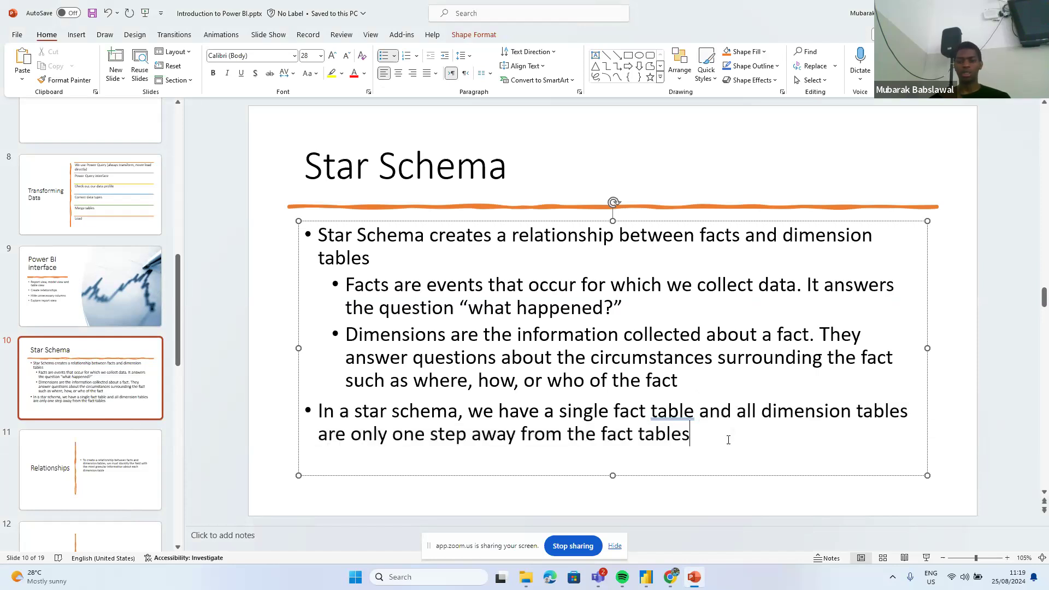
mouse_move(646, 575)
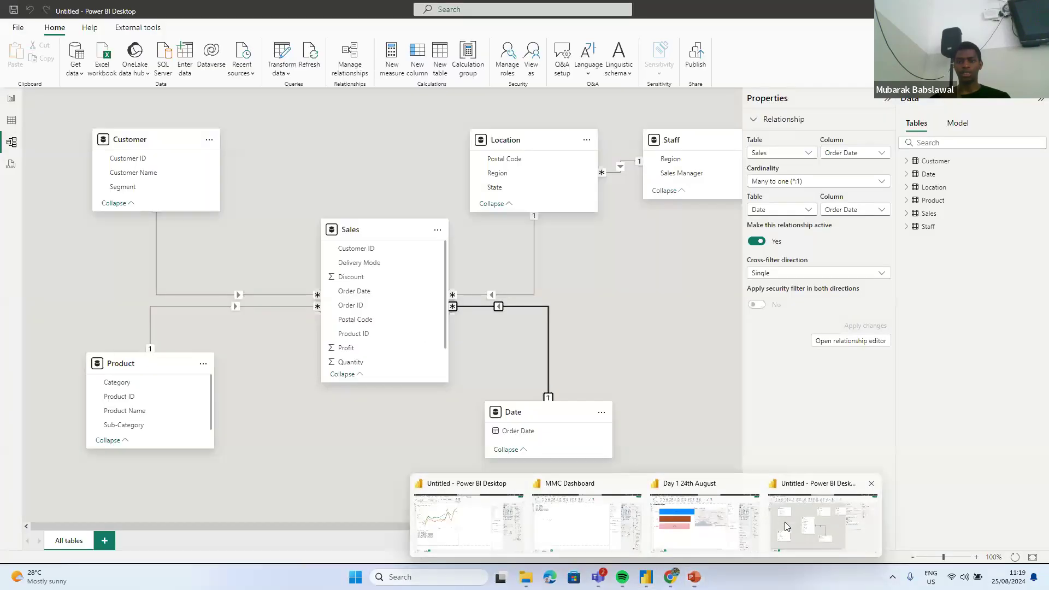
click(786, 526)
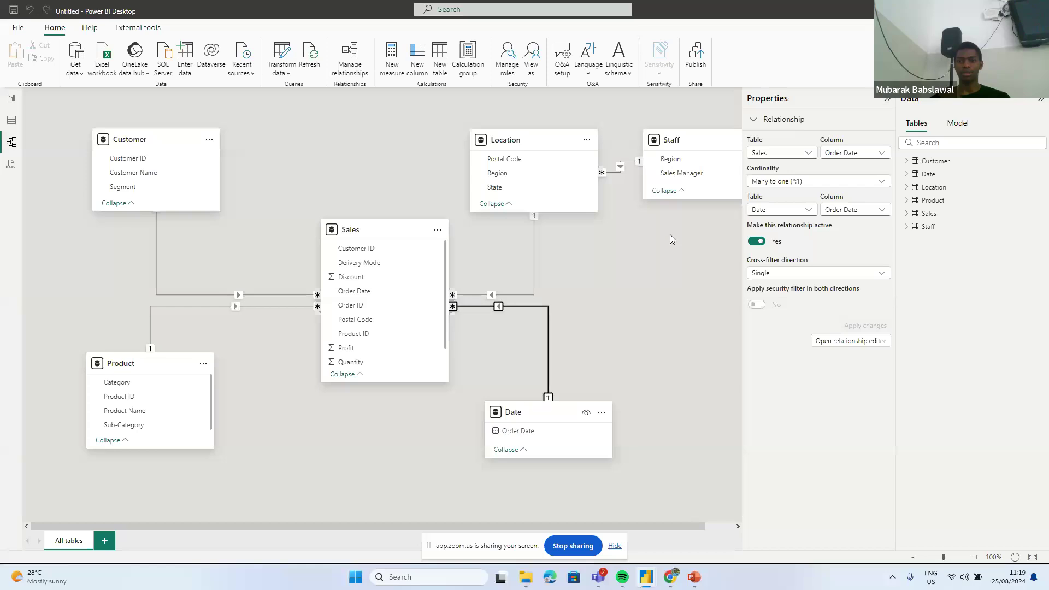
- Inspect the Staff and Location tables in the model diagram and move Staff closer to Location
click(703, 145)
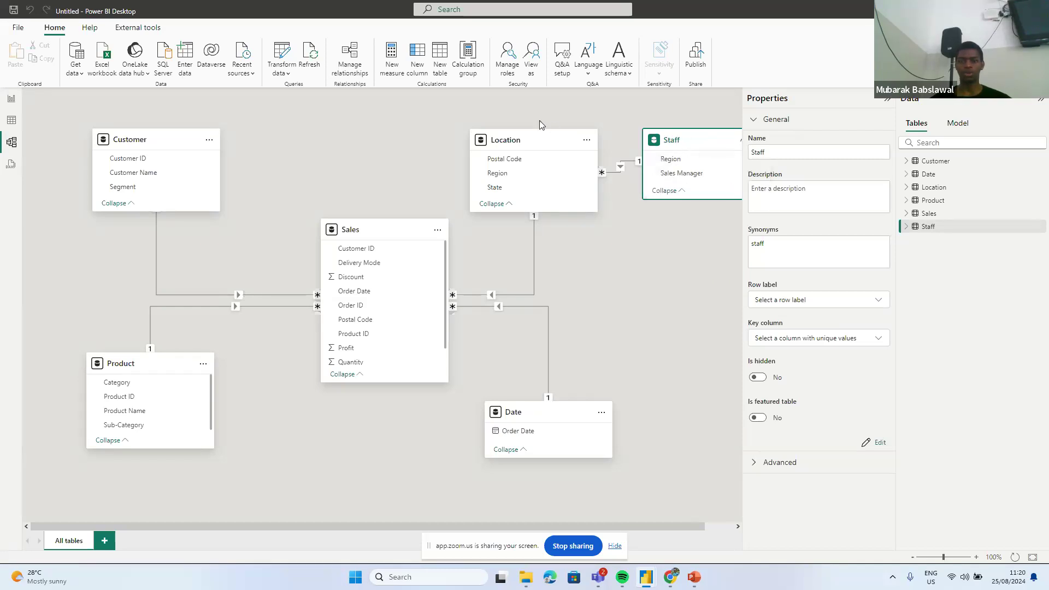
click(540, 144)
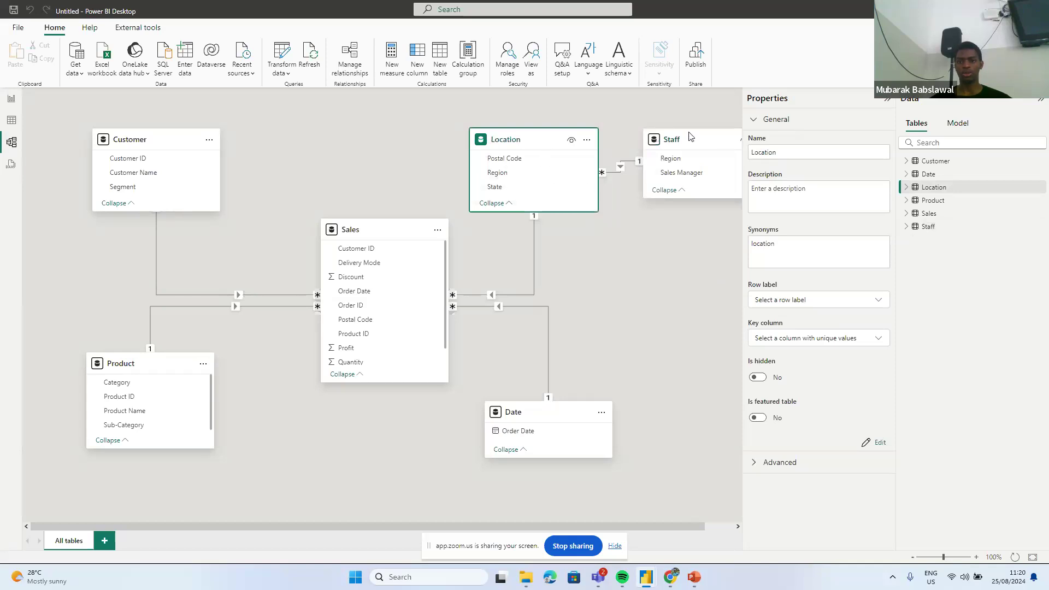
click(713, 149)
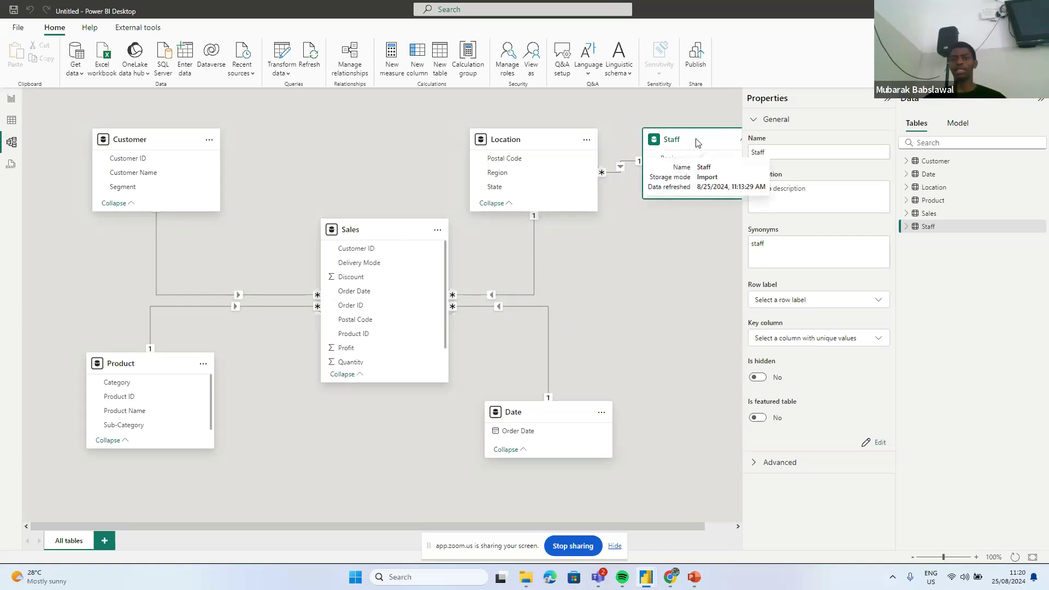
drag(695, 141, 677, 140)
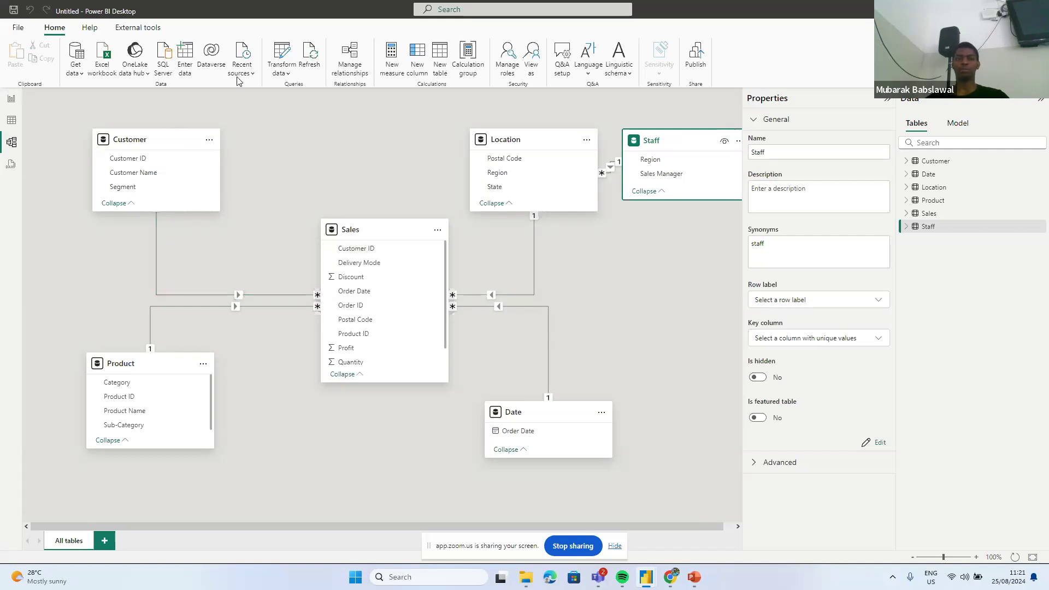
- Inspect the Customer, Staff and Sales queries in Power Query Editor, and return to the model diagram
click(289, 56)
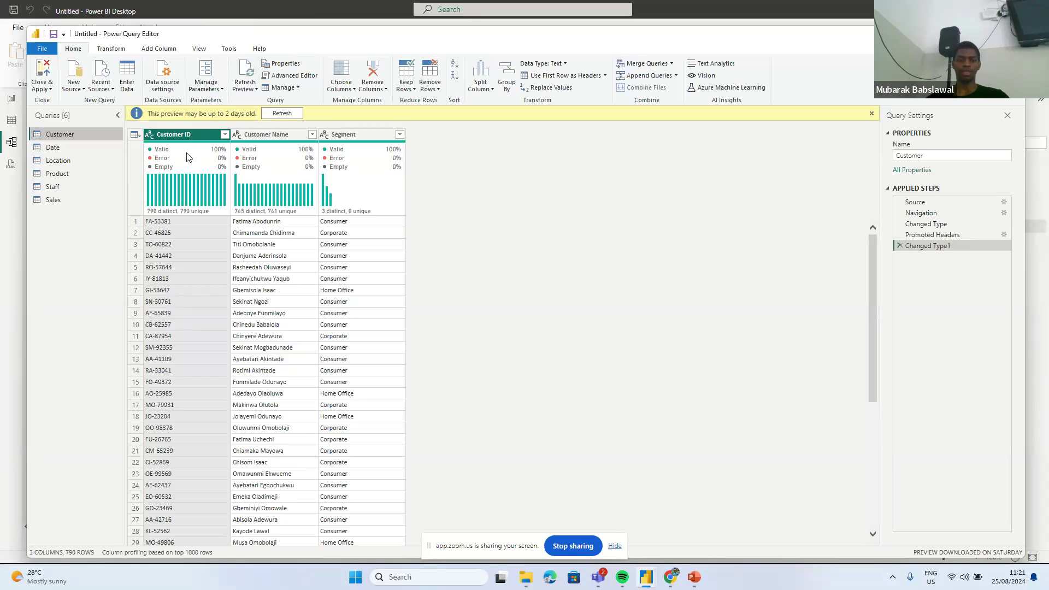
mouse_move(185, 181)
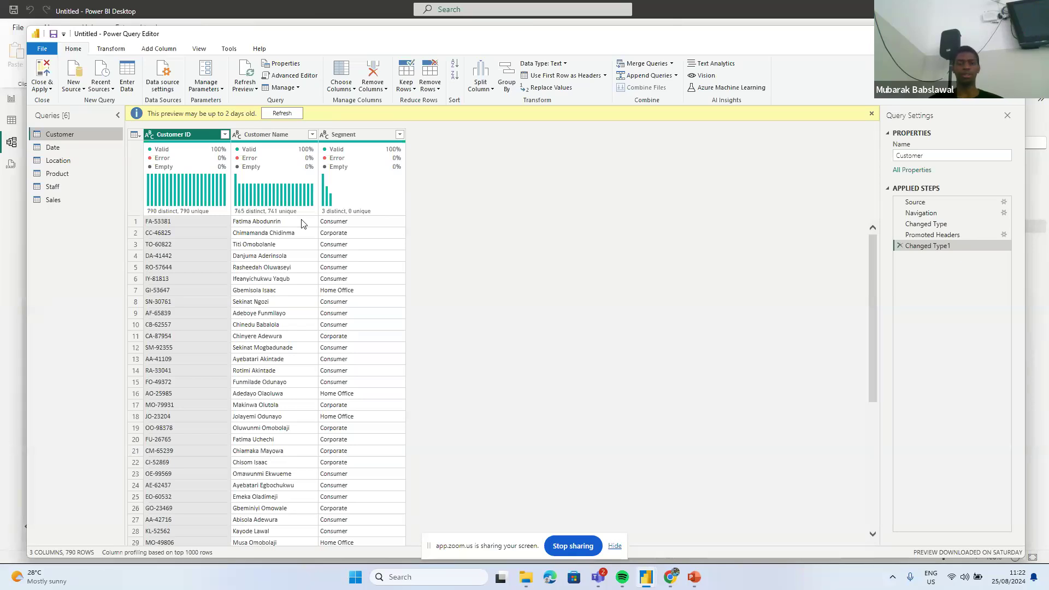
click(67, 188)
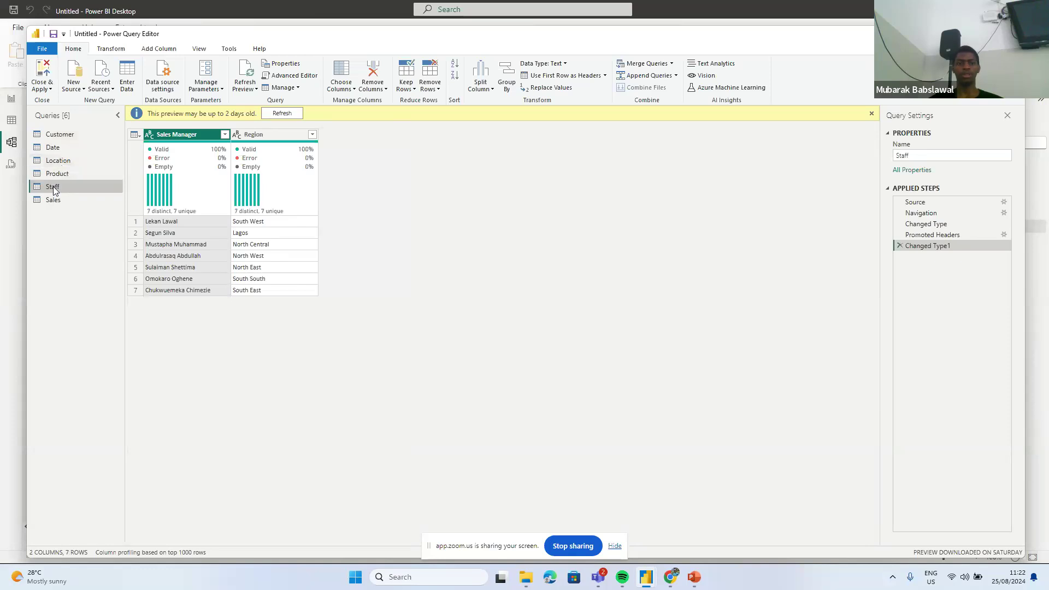
click(54, 200)
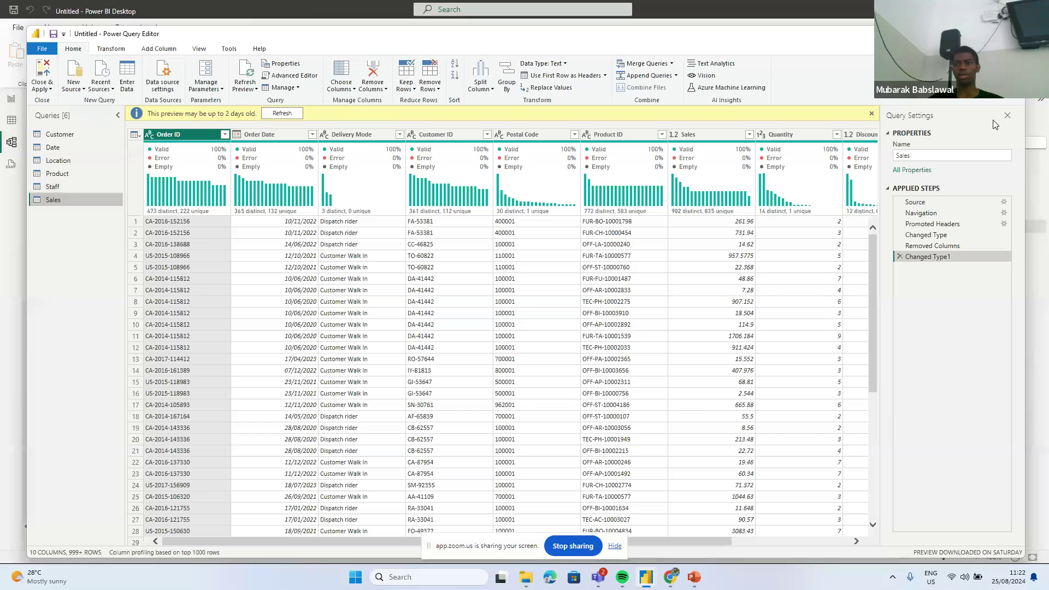
key(alt+Tab)
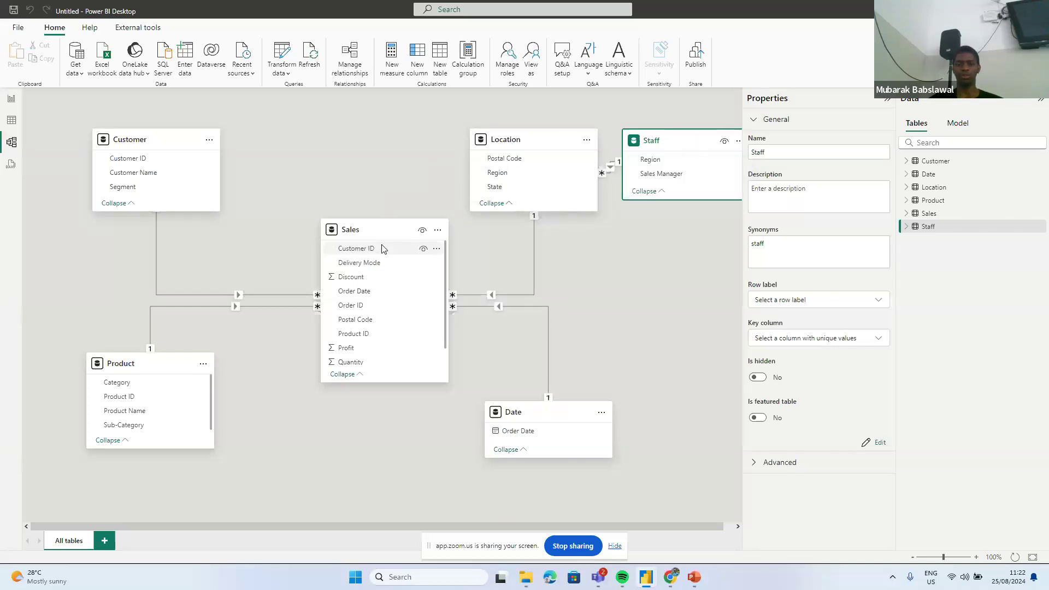
- Open the Location–Staff relationship in the relationship editor and review its cardinality options, keeping Many to one (*:1)
click(647, 243)
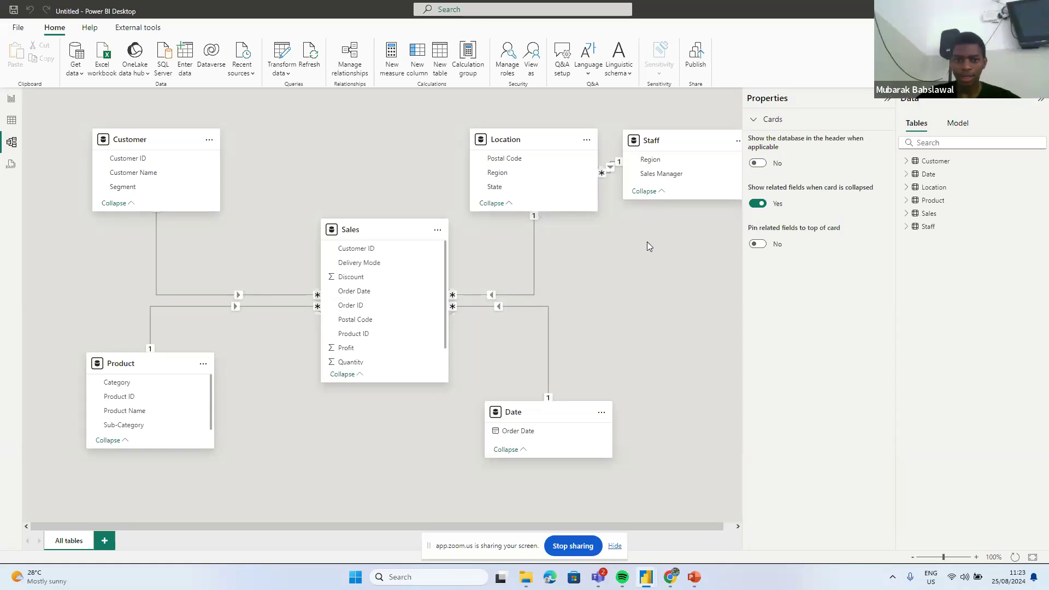
click(673, 140)
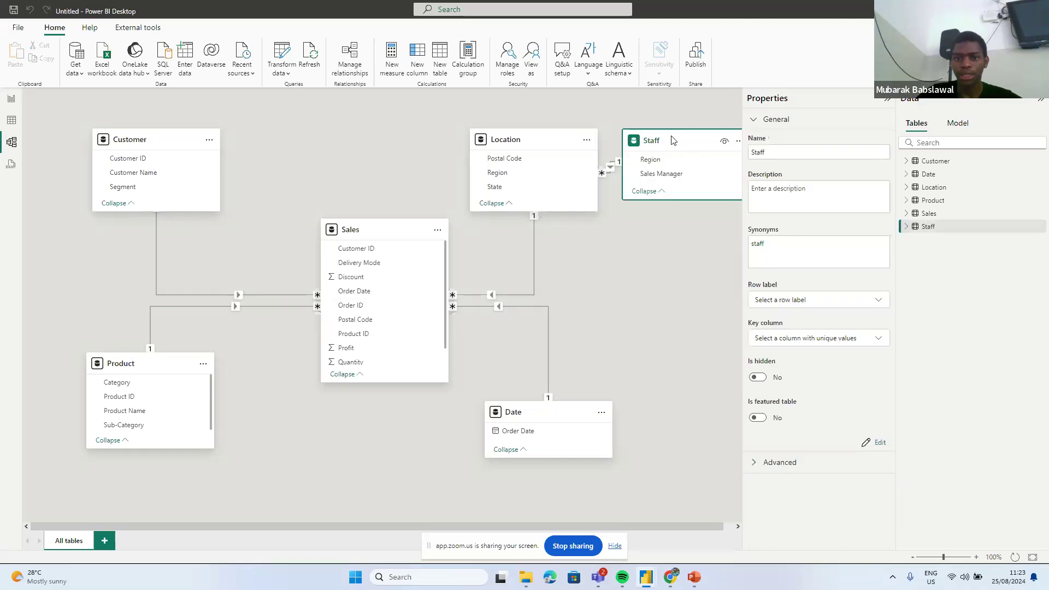
click(609, 172)
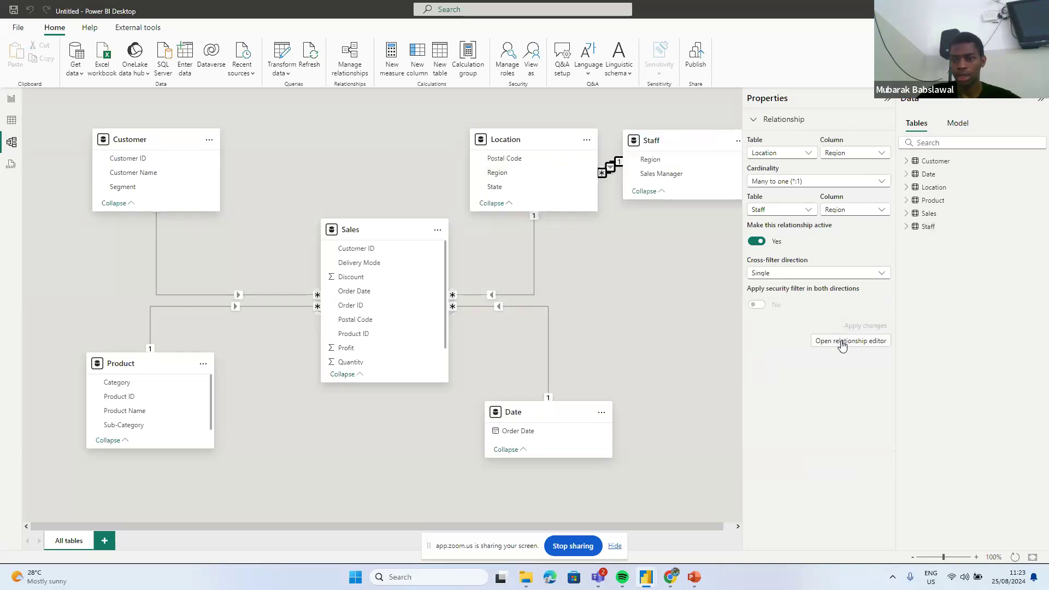
click(842, 342)
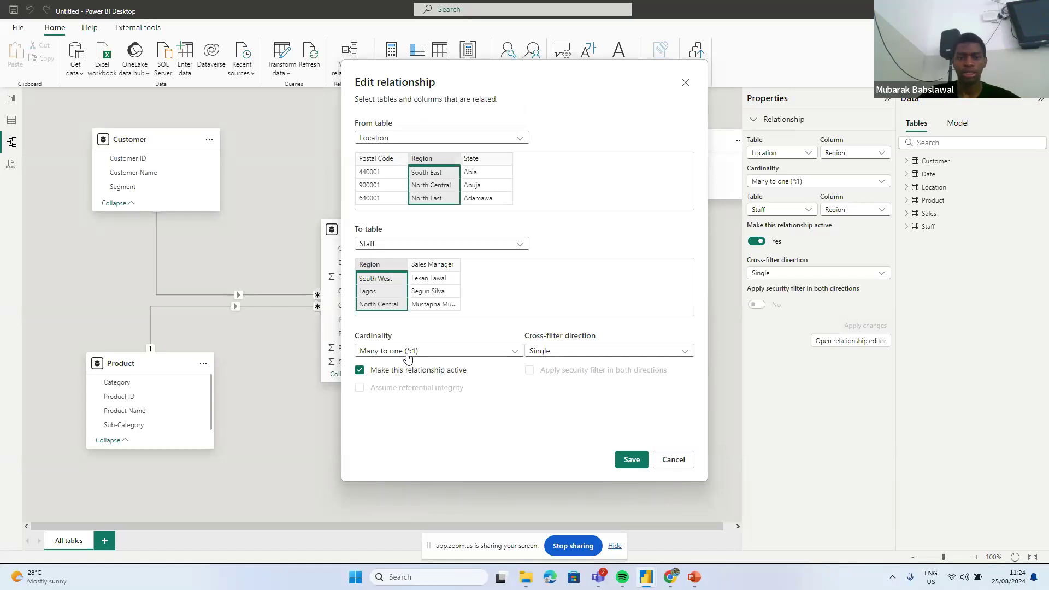
click(408, 356)
click(407, 356)
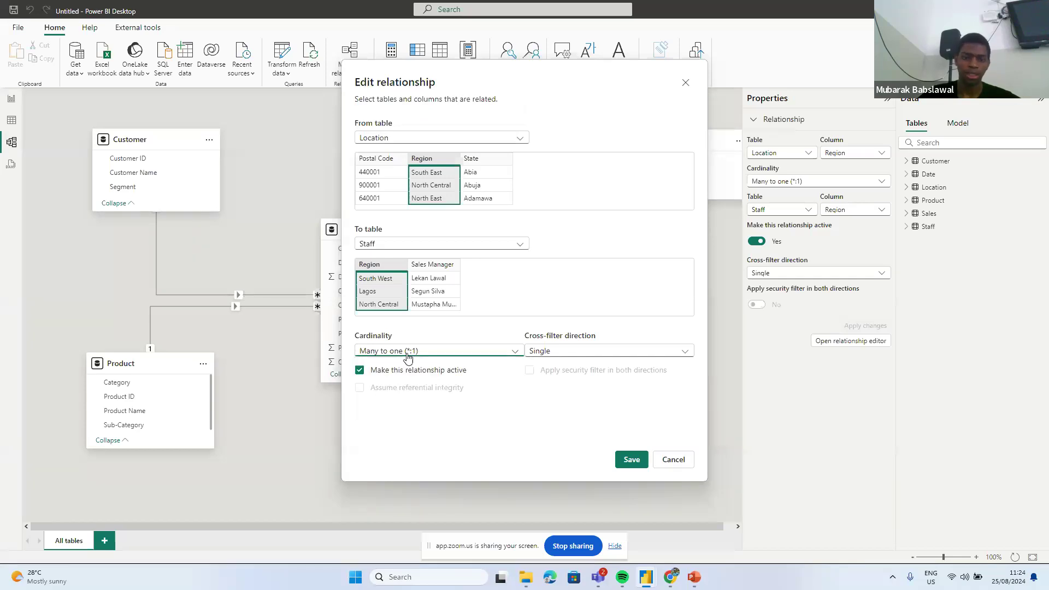
click(407, 356)
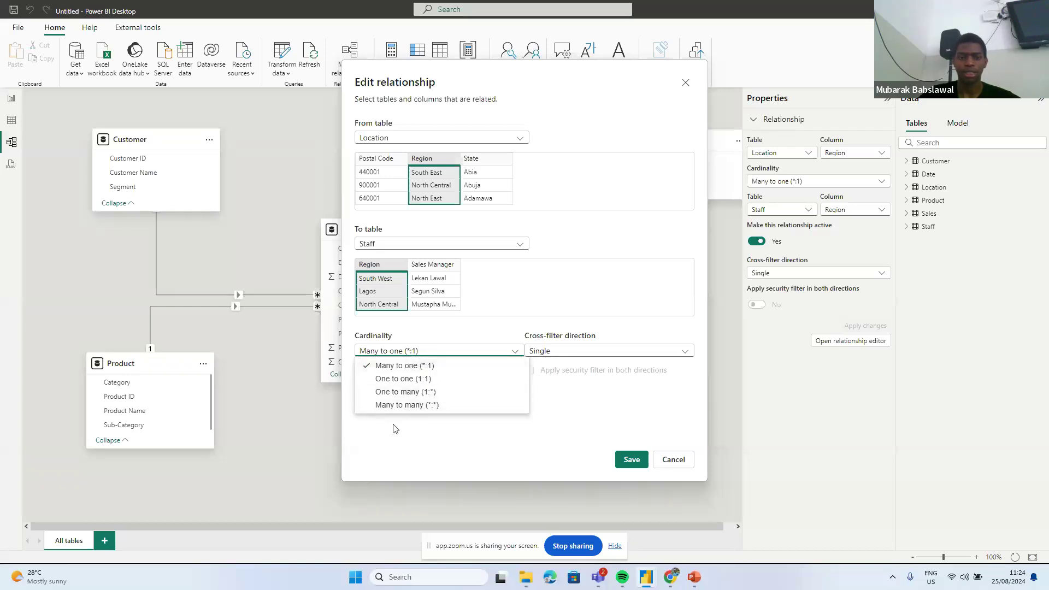
click(446, 125)
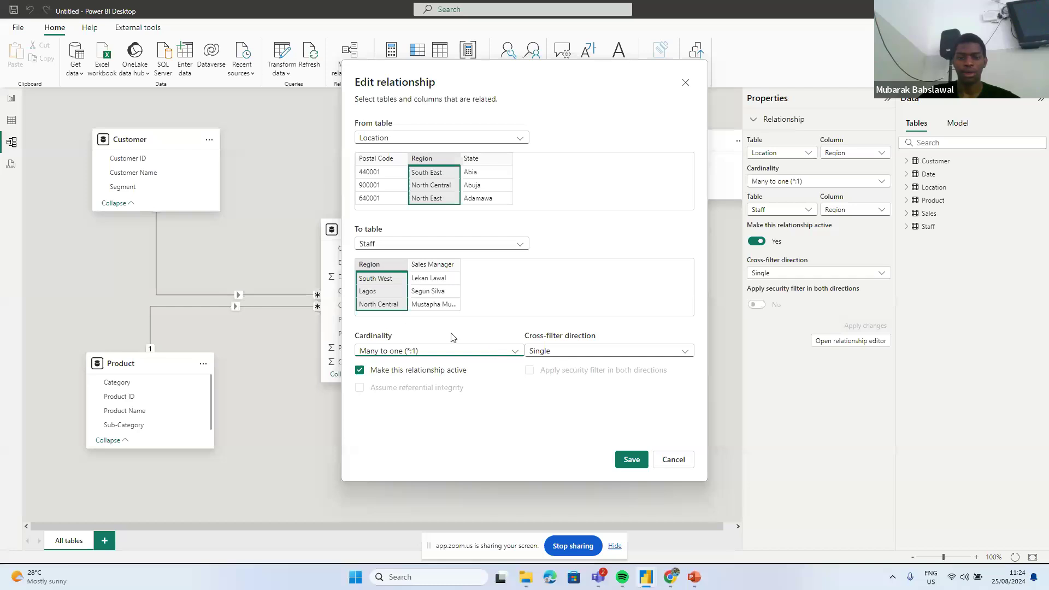
- Try to reverse the relationship between Location and Staff by swapping its From and To tables, and discard the edit
click(458, 140)
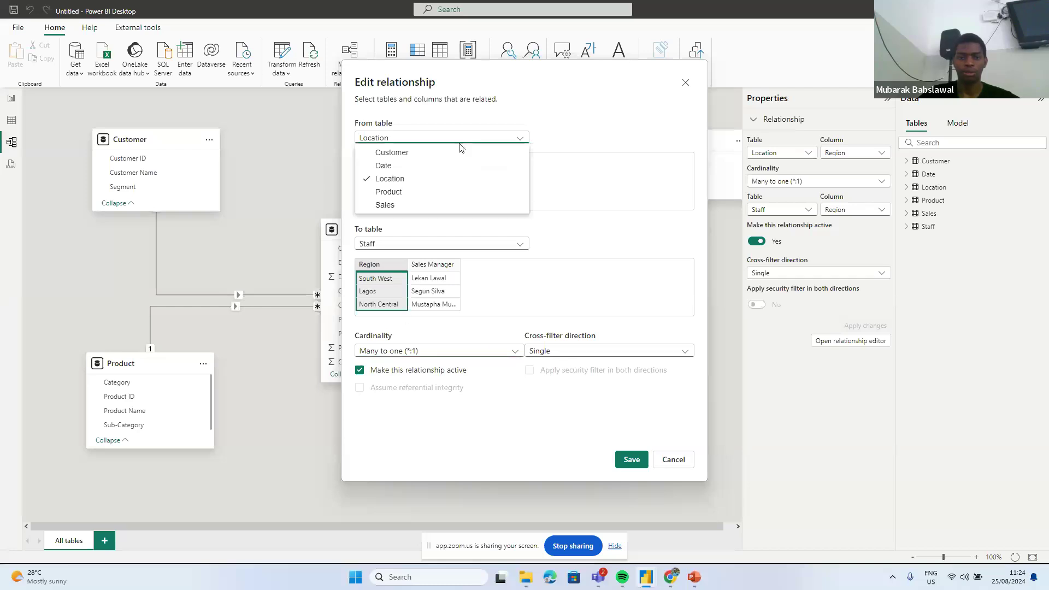
click(397, 194)
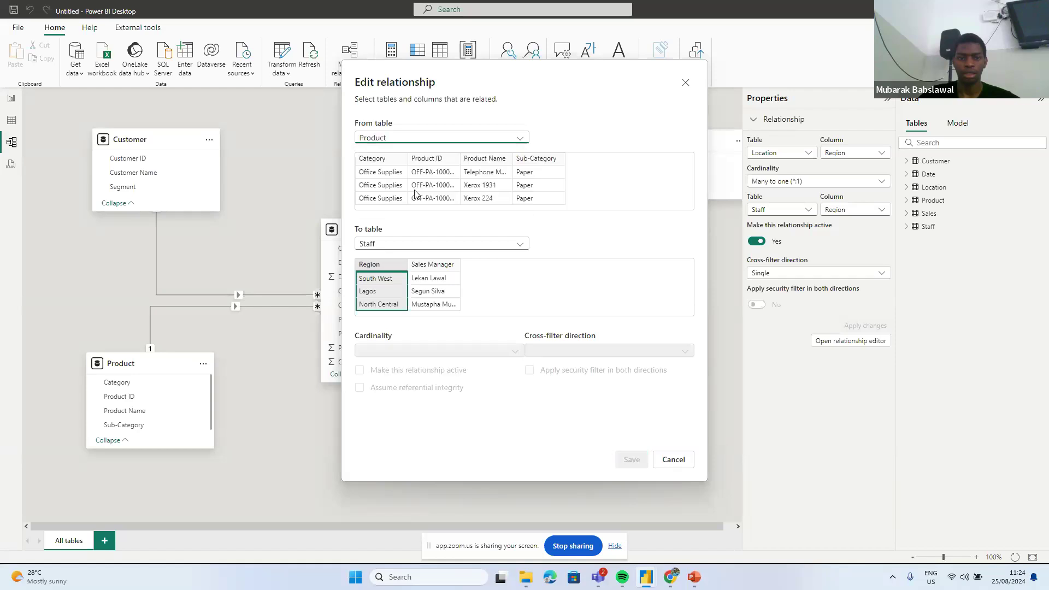
click(413, 245)
click(403, 285)
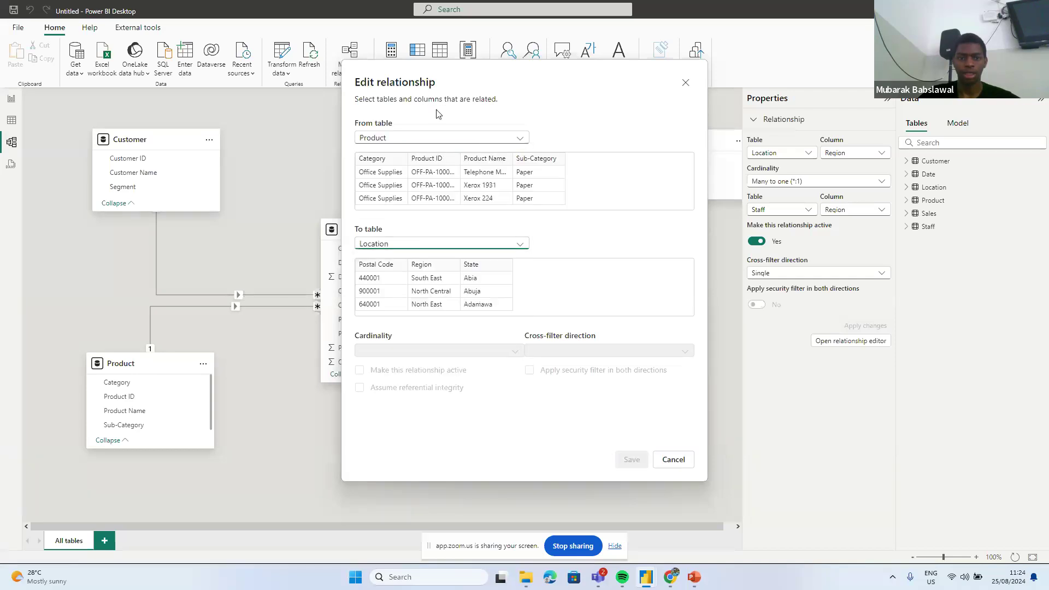
click(431, 141)
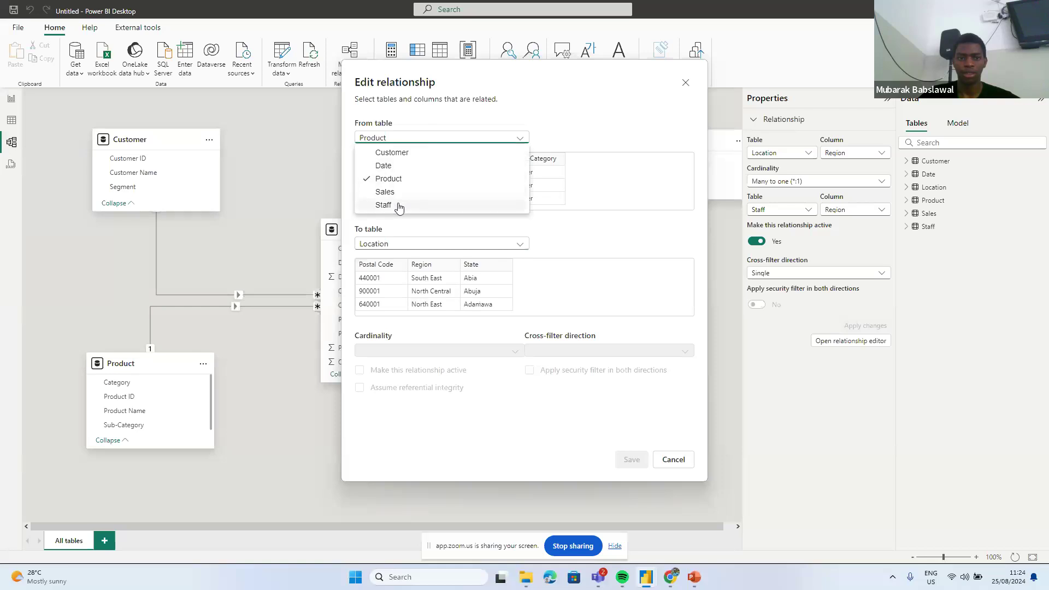
click(399, 203)
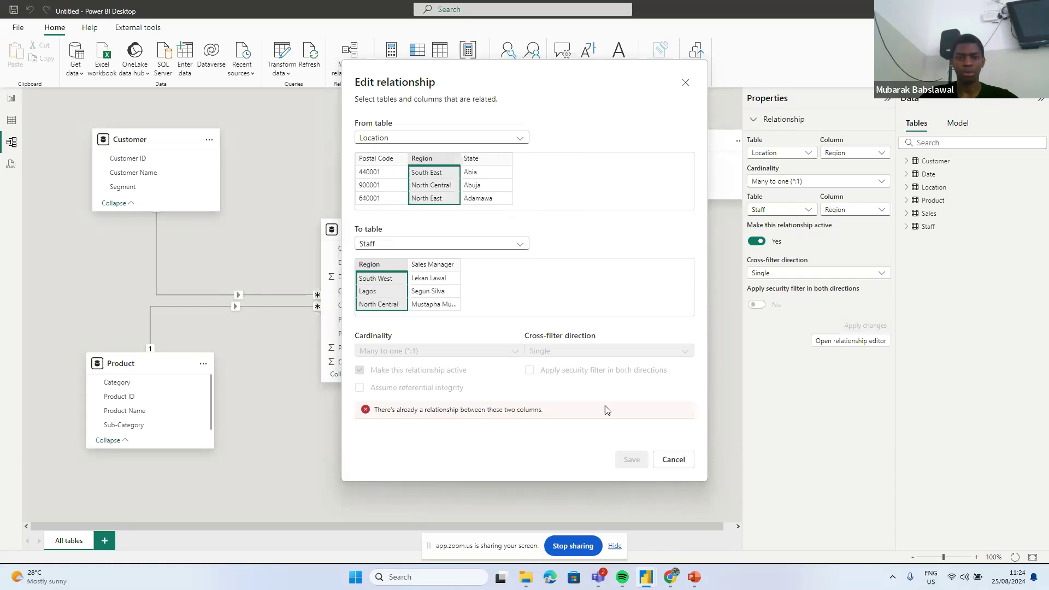
click(673, 459)
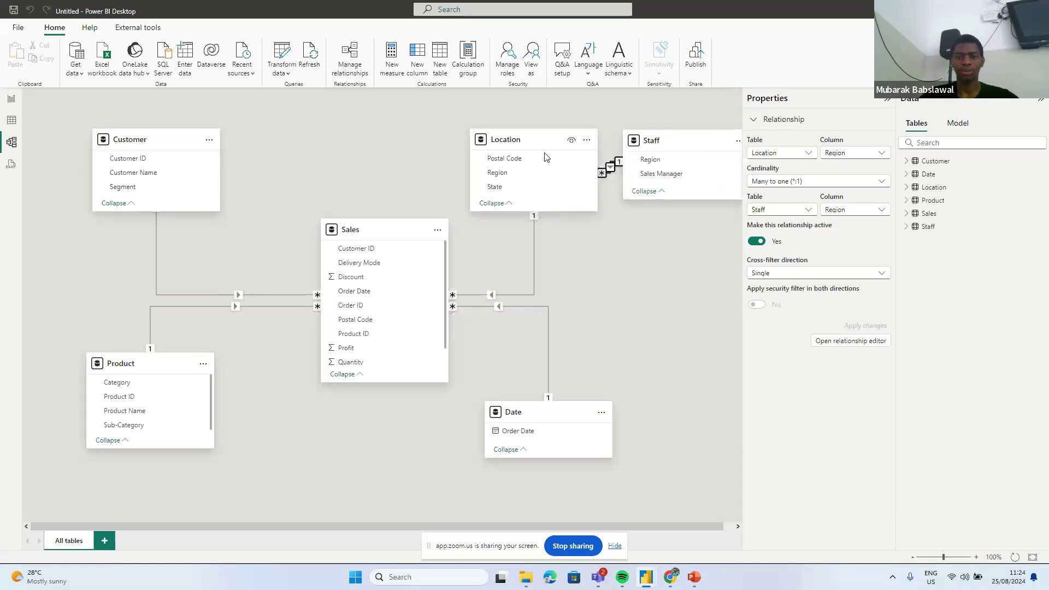
- Reopen Power Query Editor and compare the columns of the Location and Staff queries
click(279, 56)
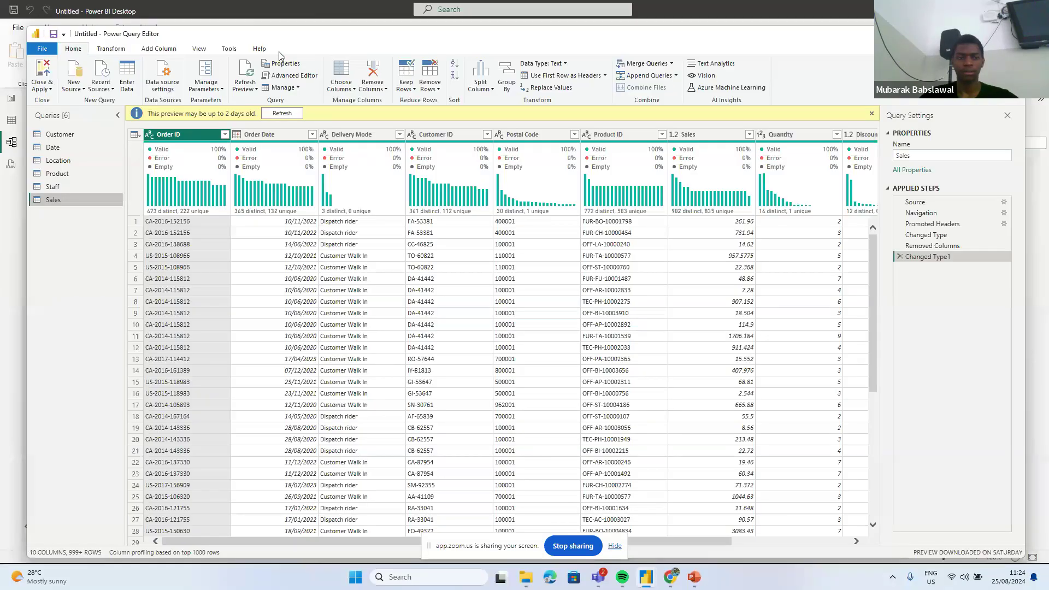
click(67, 160)
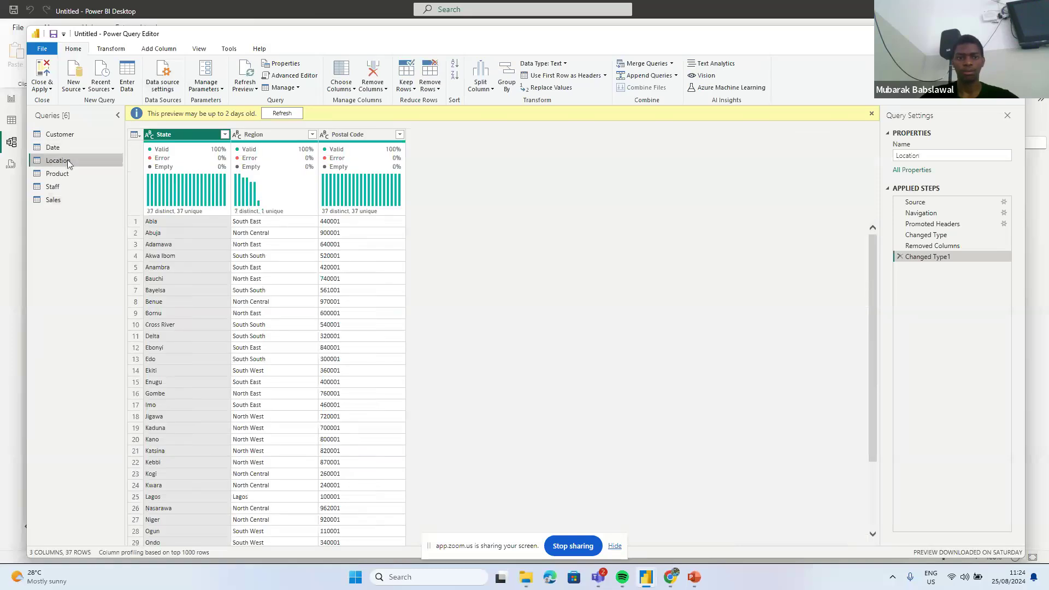
click(79, 190)
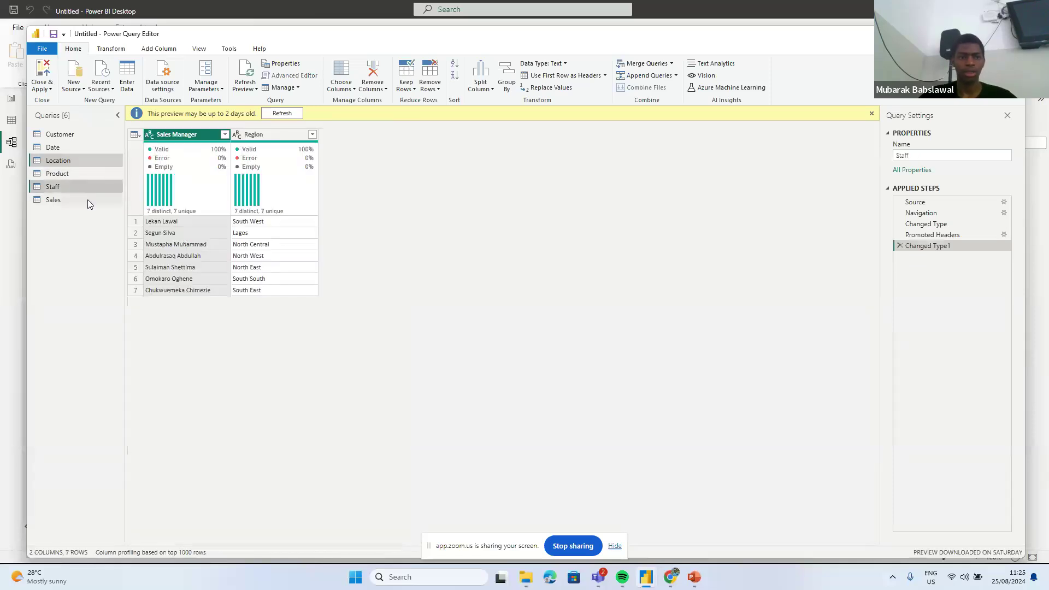
- Merge the Staff query into Location, matching on the Region columns with a Left Outer join
click(74, 160)
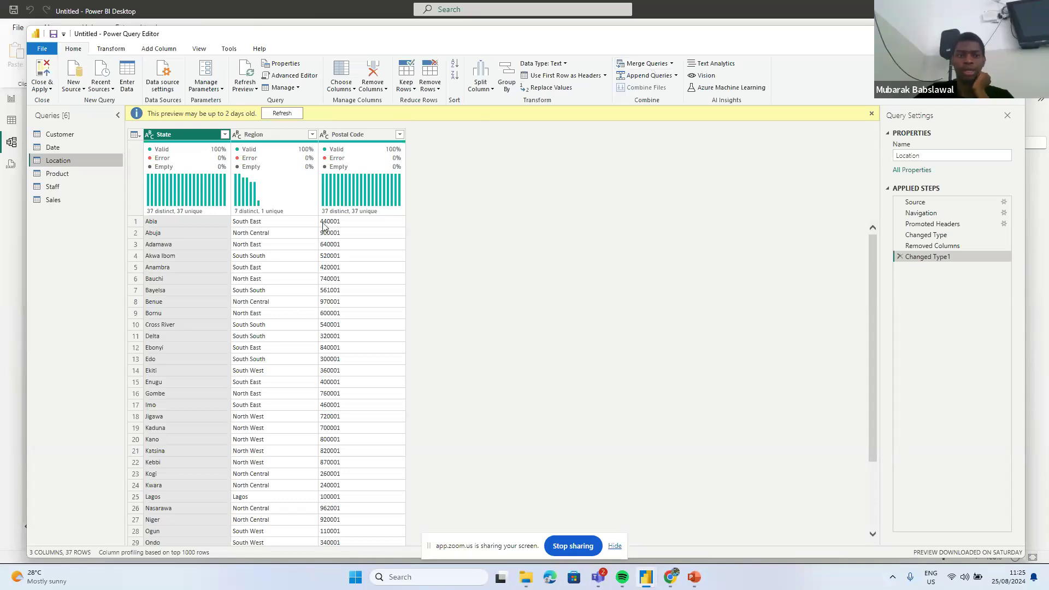
click(642, 69)
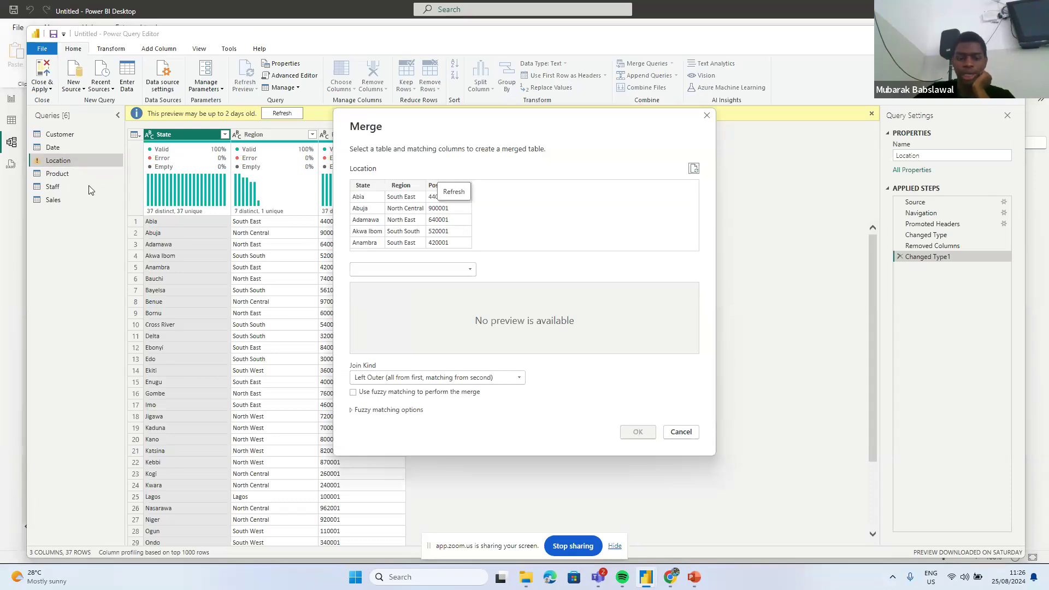
click(437, 274)
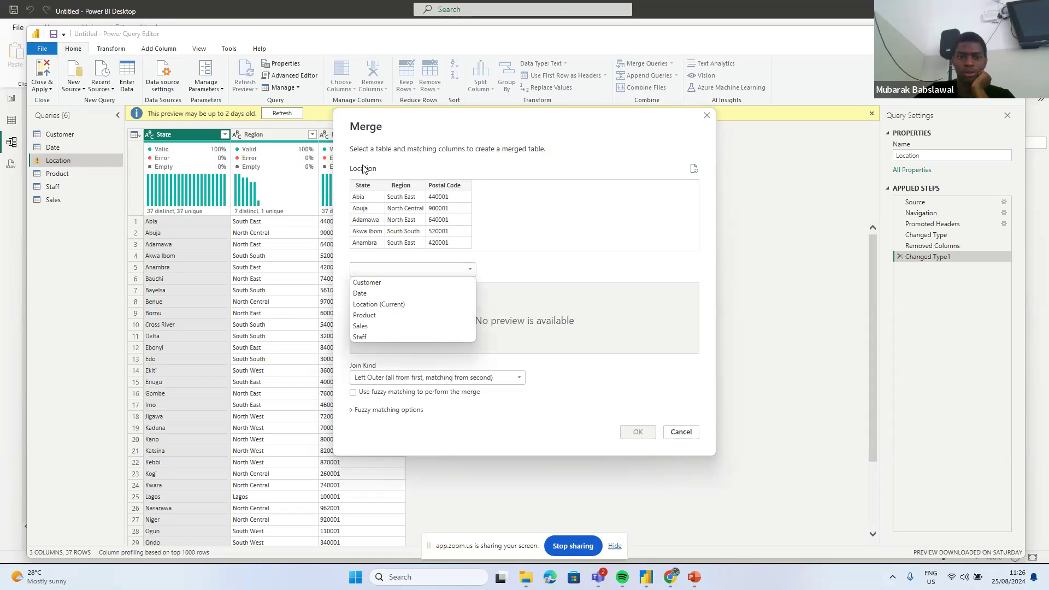
click(381, 337)
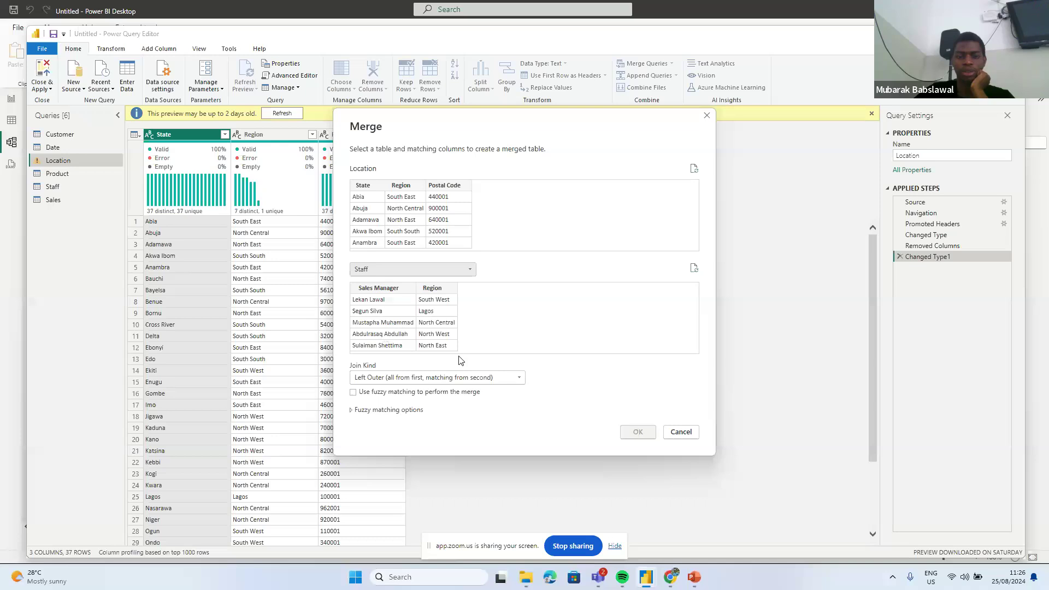
click(405, 192)
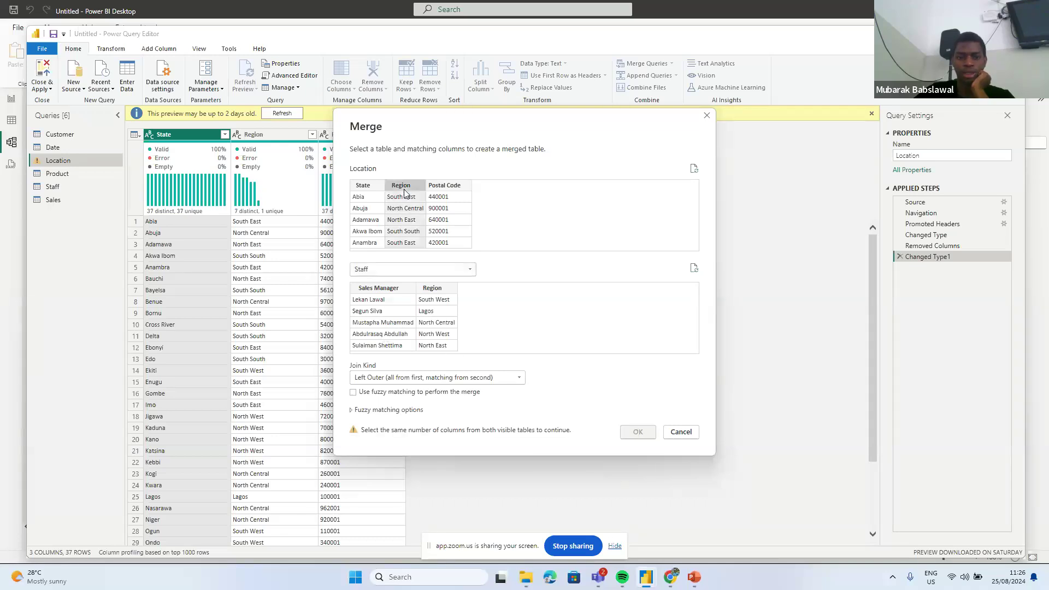
click(435, 291)
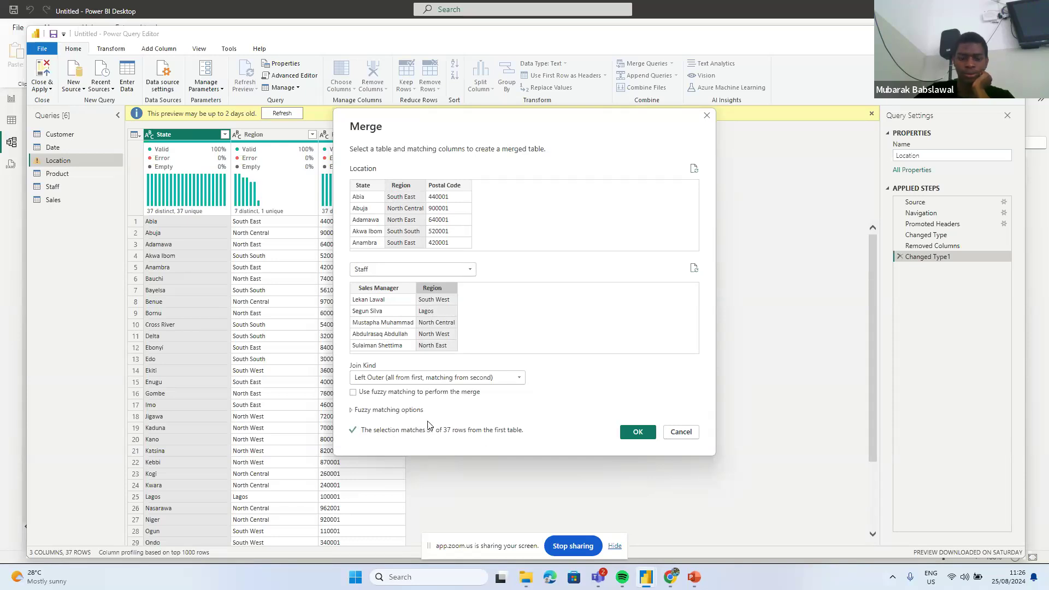
click(460, 382)
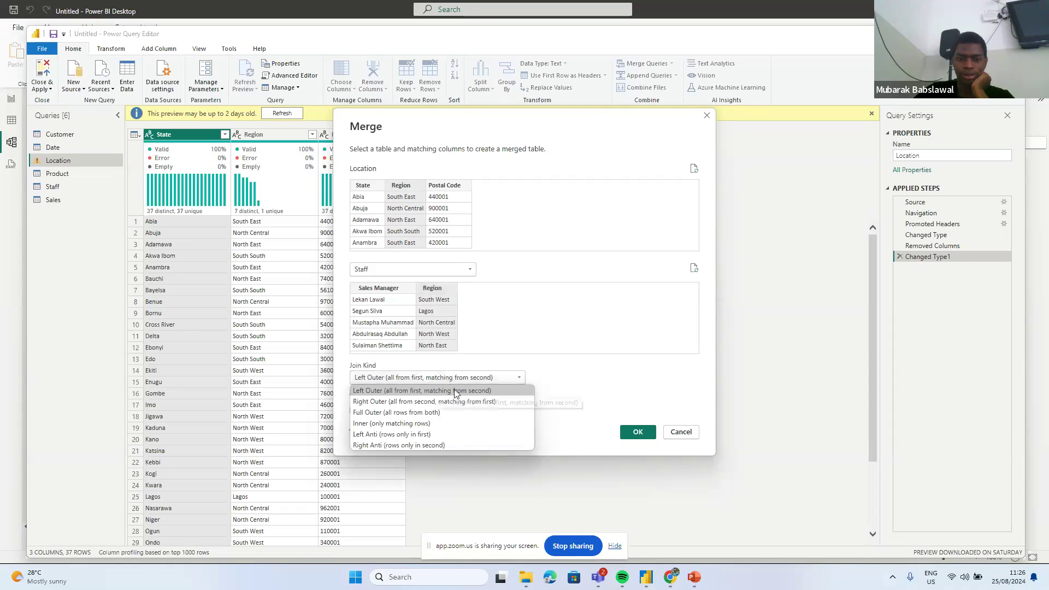
click(450, 377)
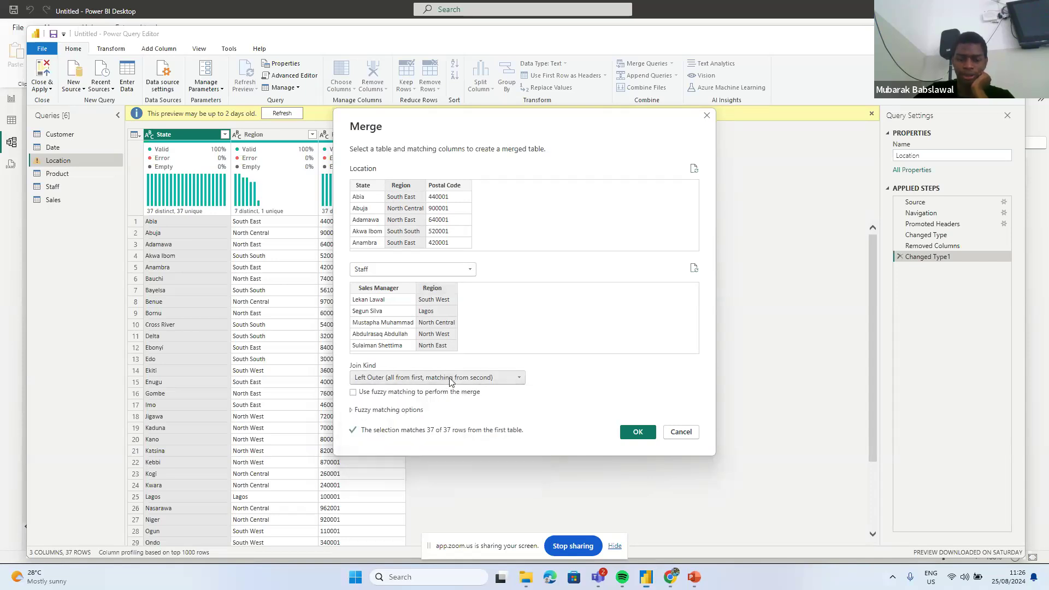
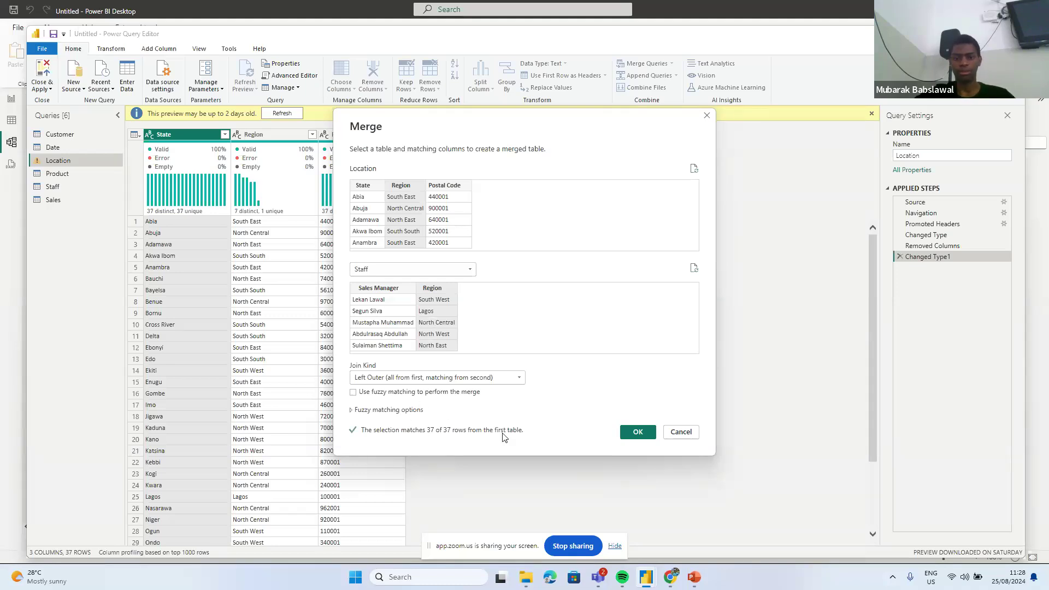
click(638, 431)
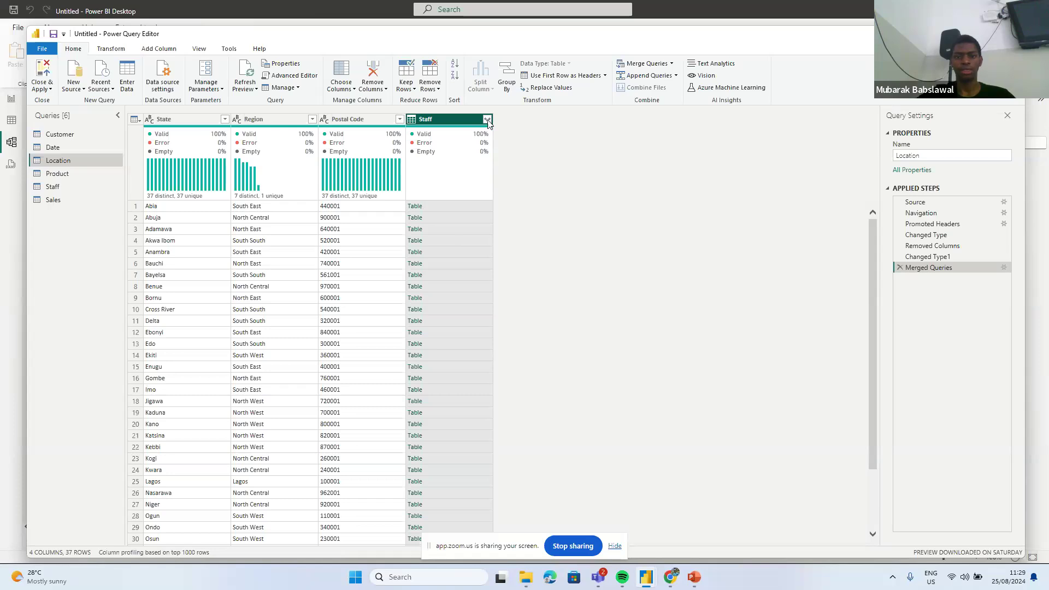
- Expand the merged Staff column to include only Sales Manager, without the original column name as prefix
click(487, 119)
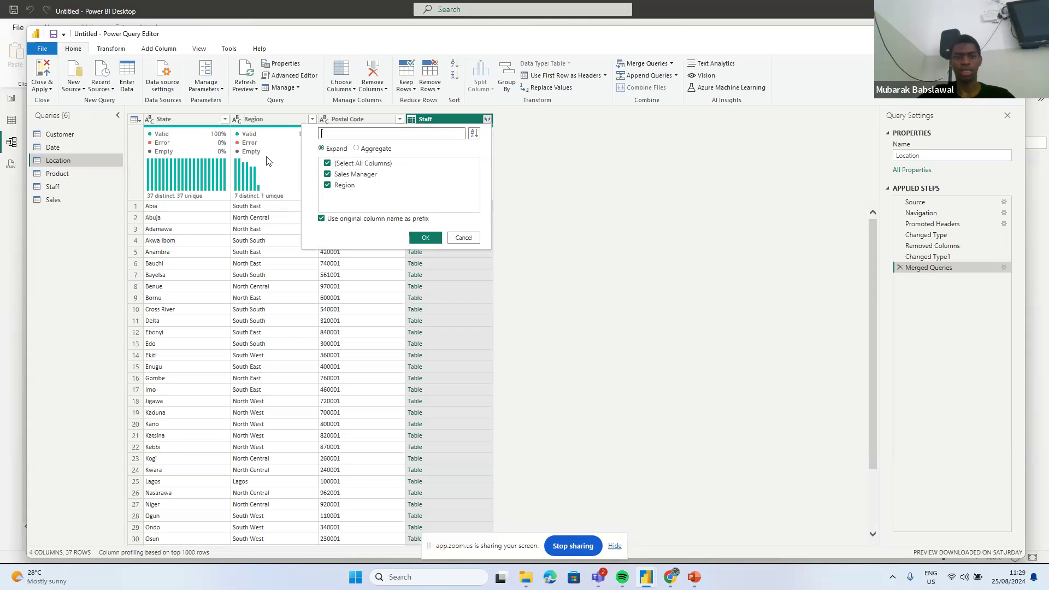
mouse_move(274, 157)
click(328, 186)
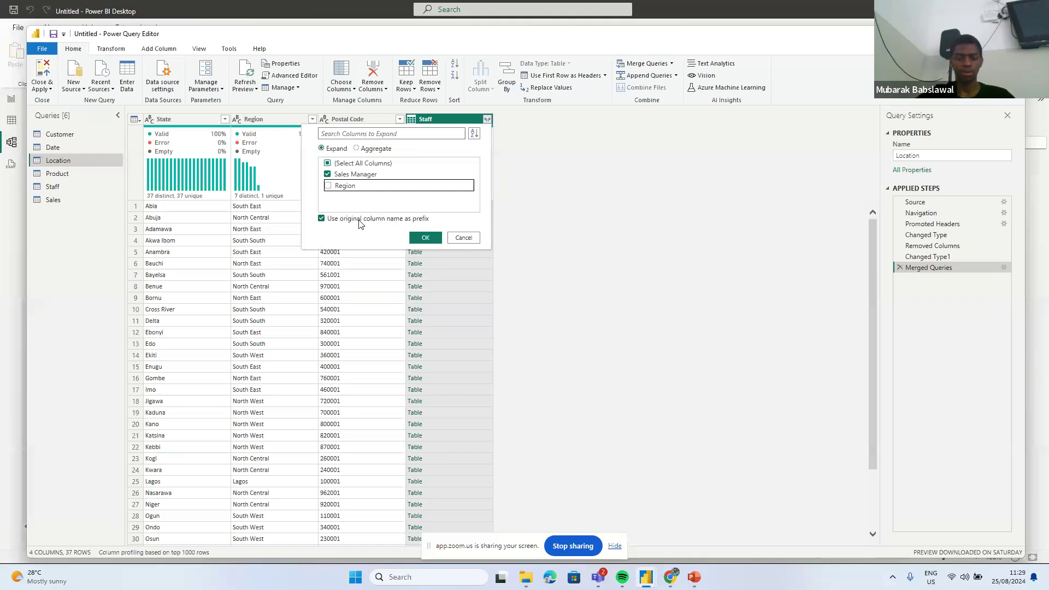
click(323, 219)
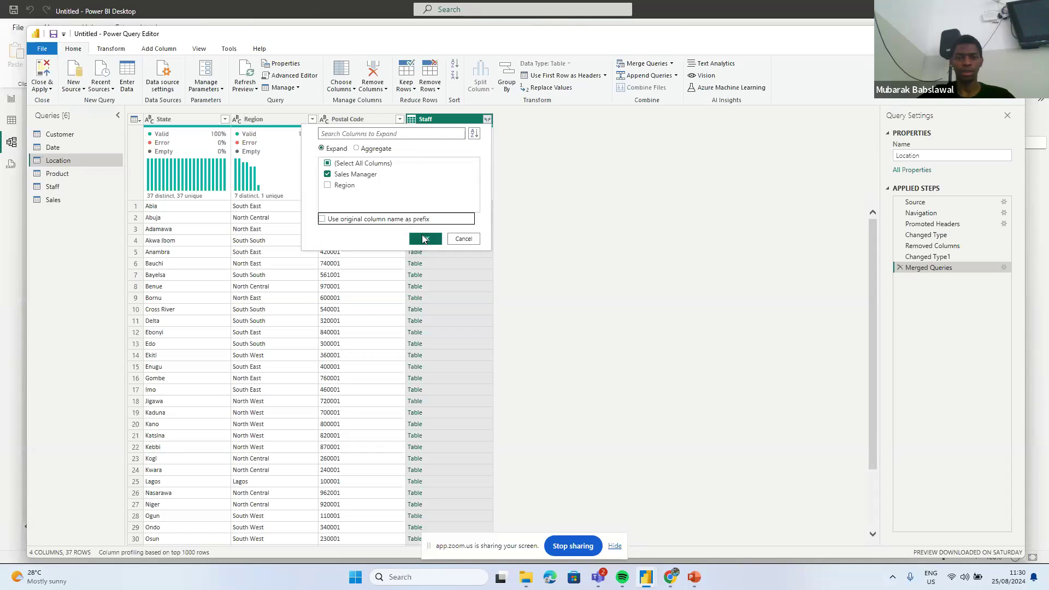
click(426, 239)
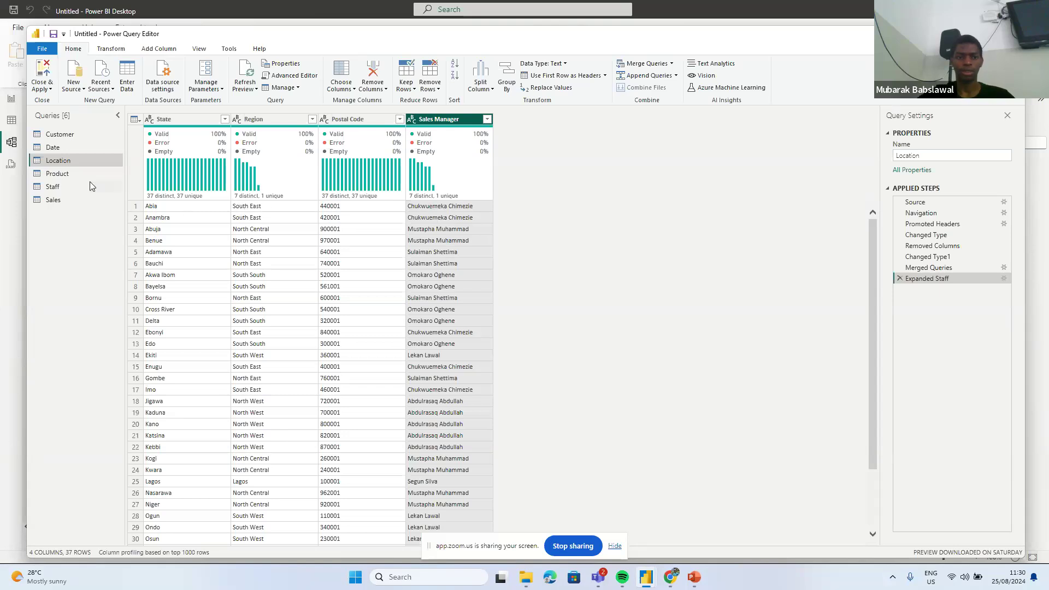
- Compare the Staff query's Sales Manager and Region columns with the merged Location query
click(53, 188)
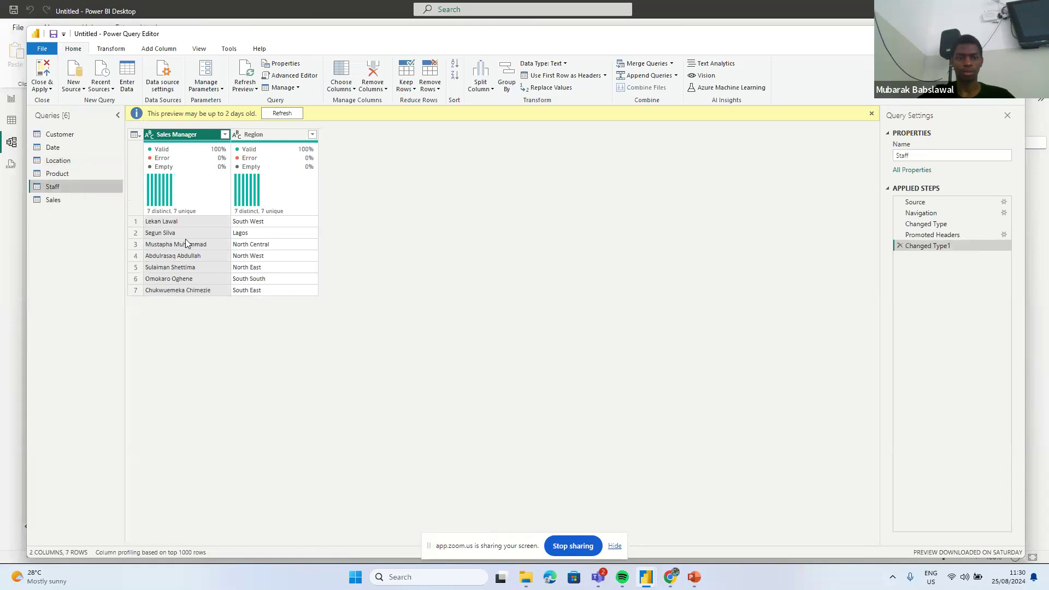
click(62, 162)
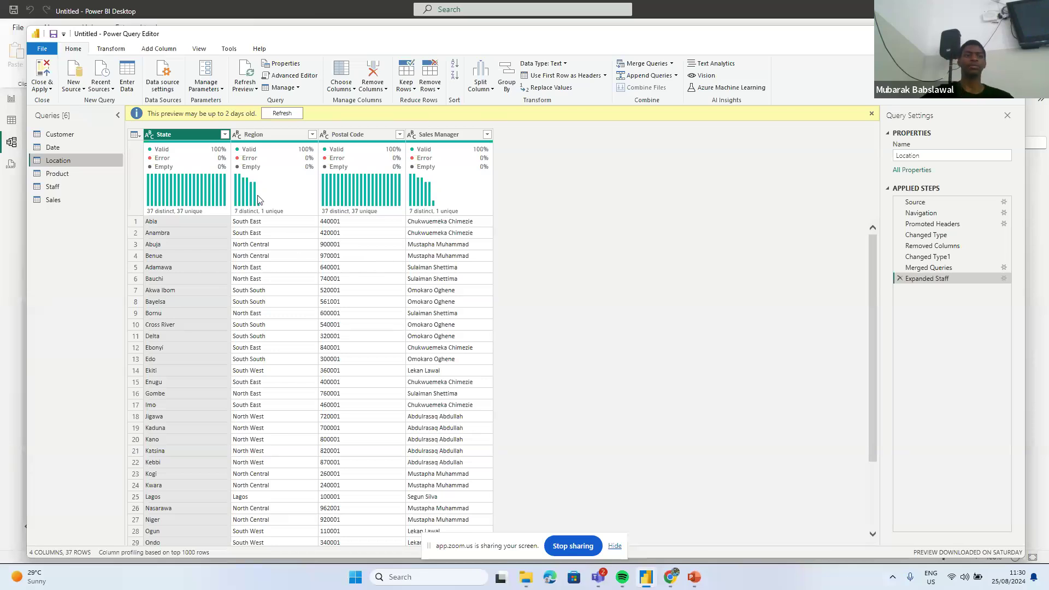
mouse_move(259, 200)
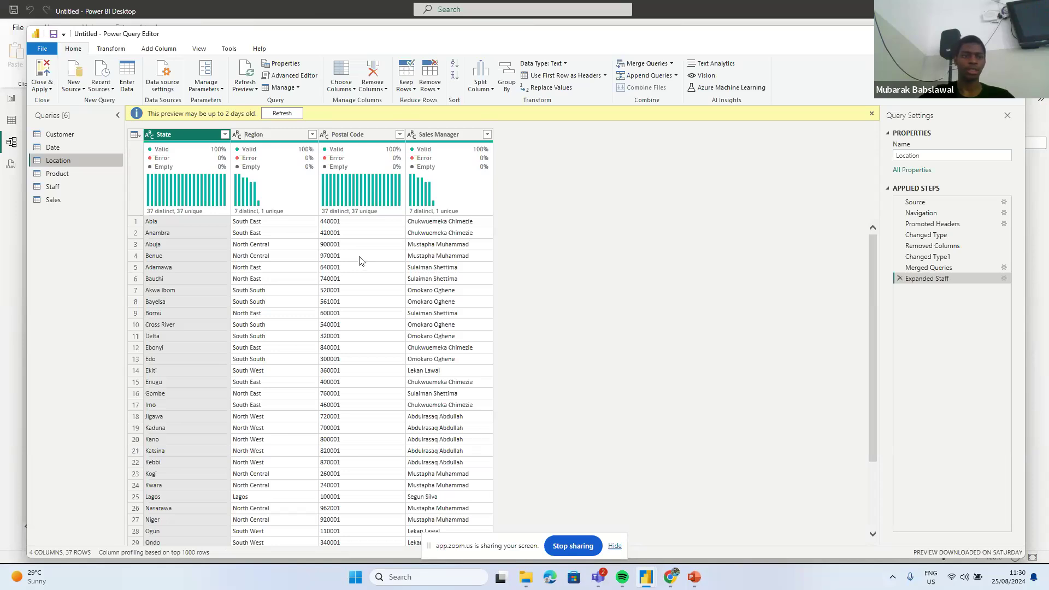
click(58, 186)
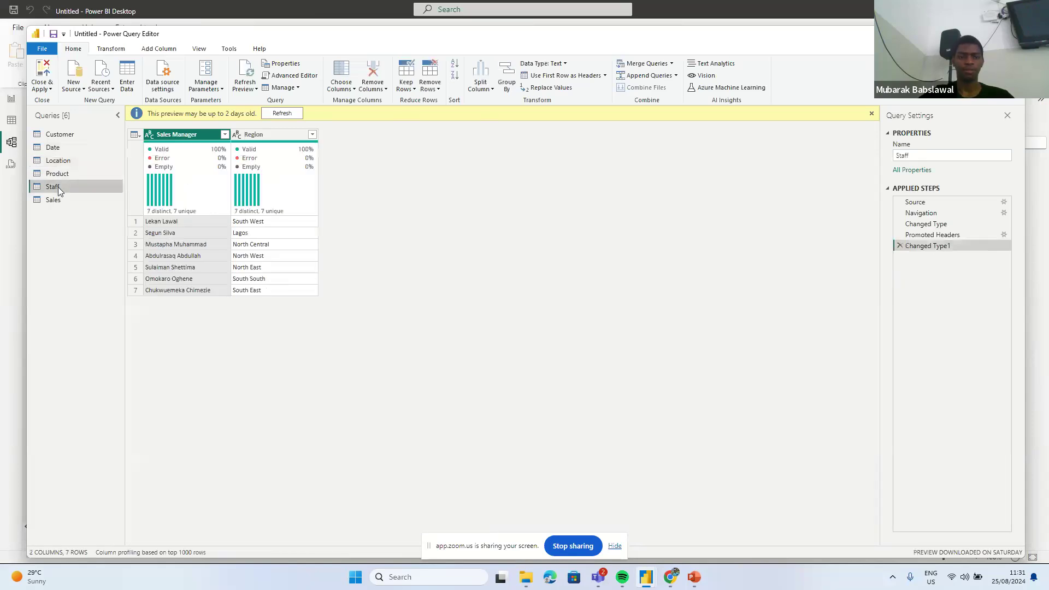
right_click(58, 187)
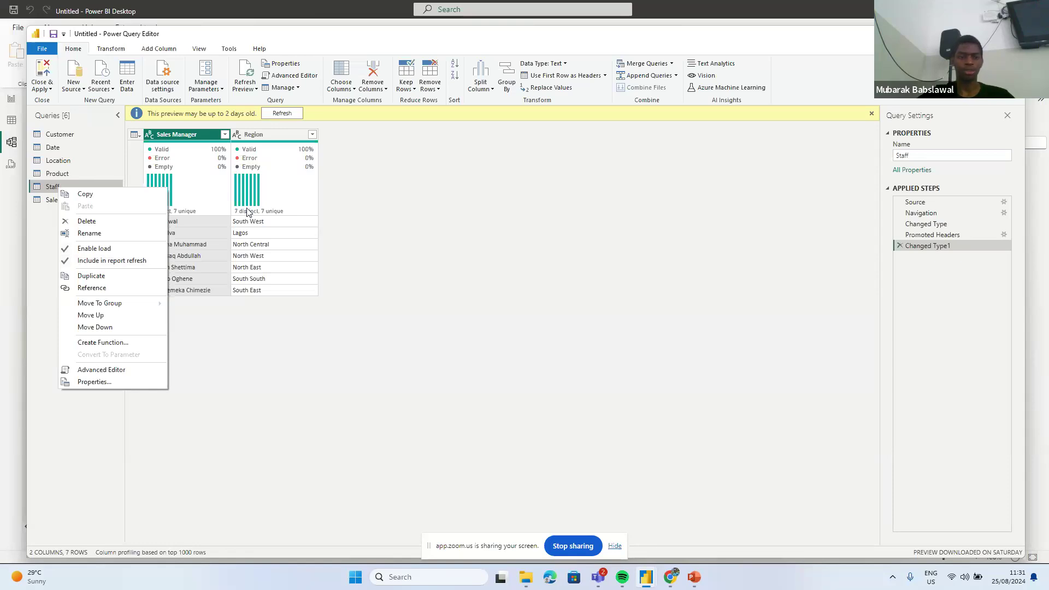
click(127, 261)
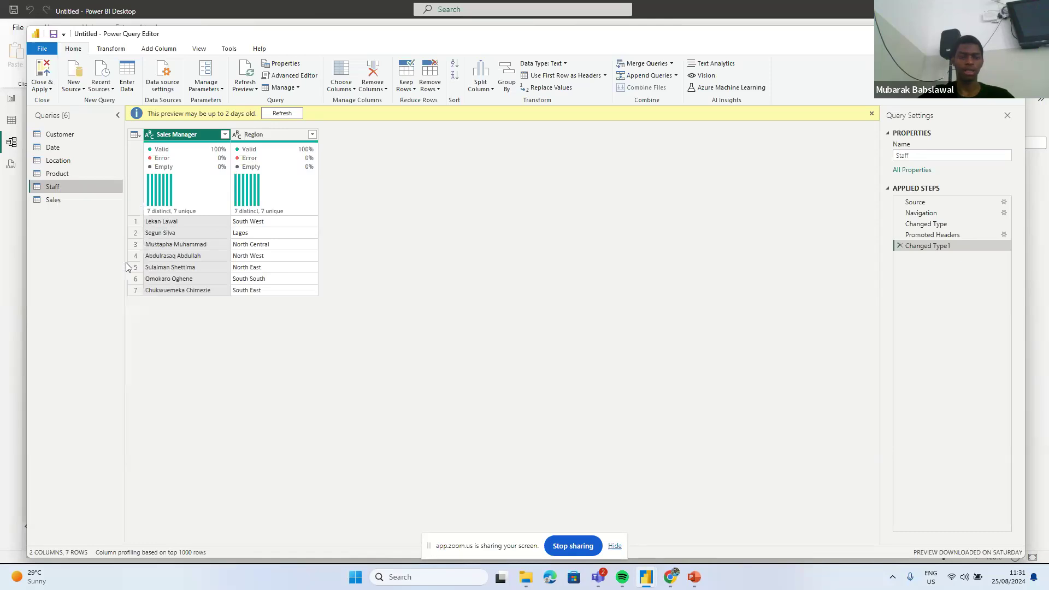
right_click(84, 184)
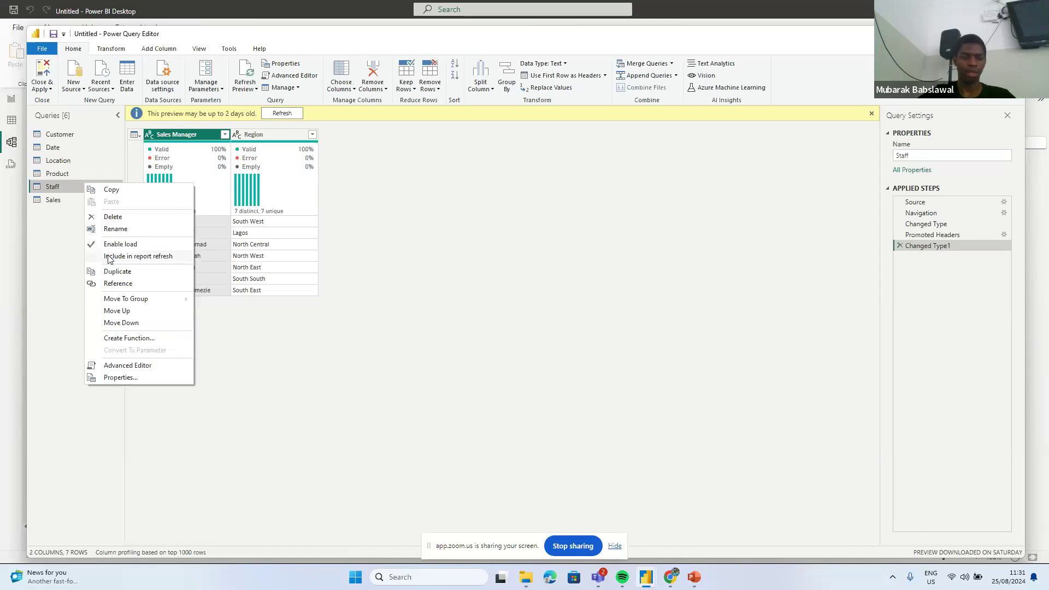
click(109, 256)
- Disable loading of the Staff query into the report and apply the query changes to the model
right_click(63, 186)
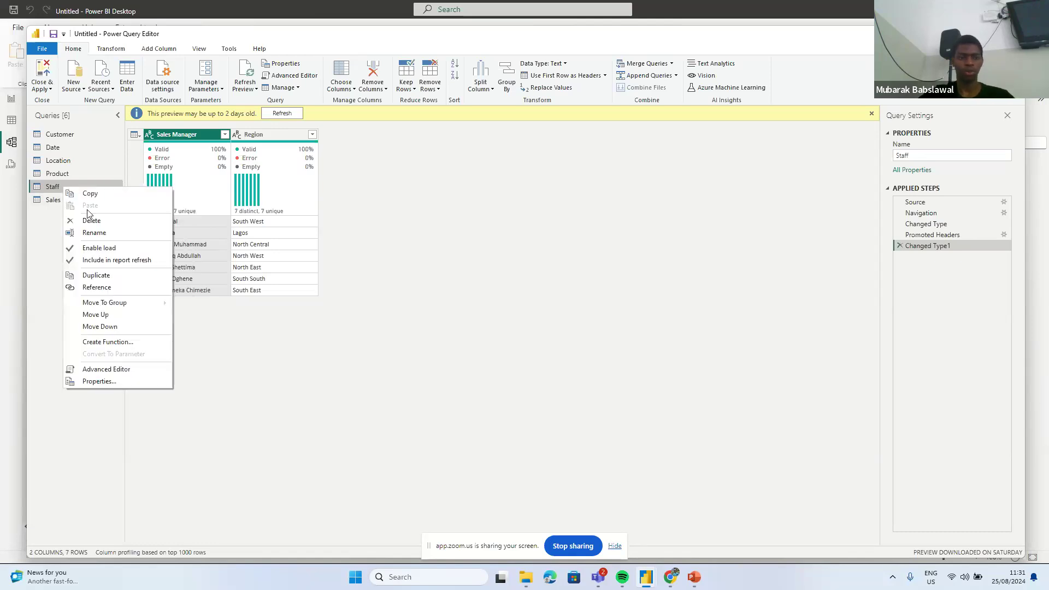
click(86, 250)
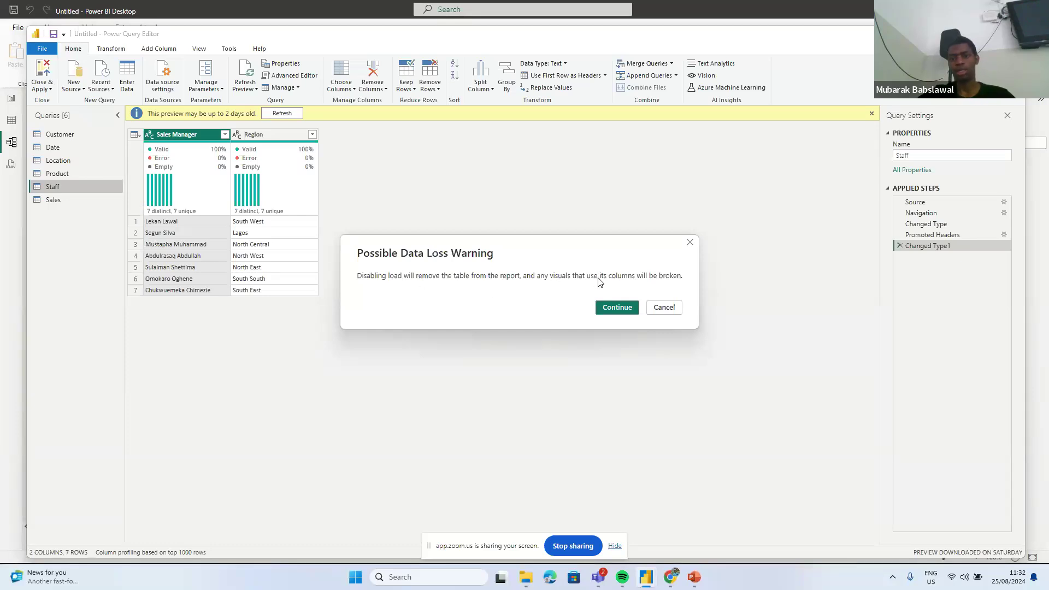
click(626, 308)
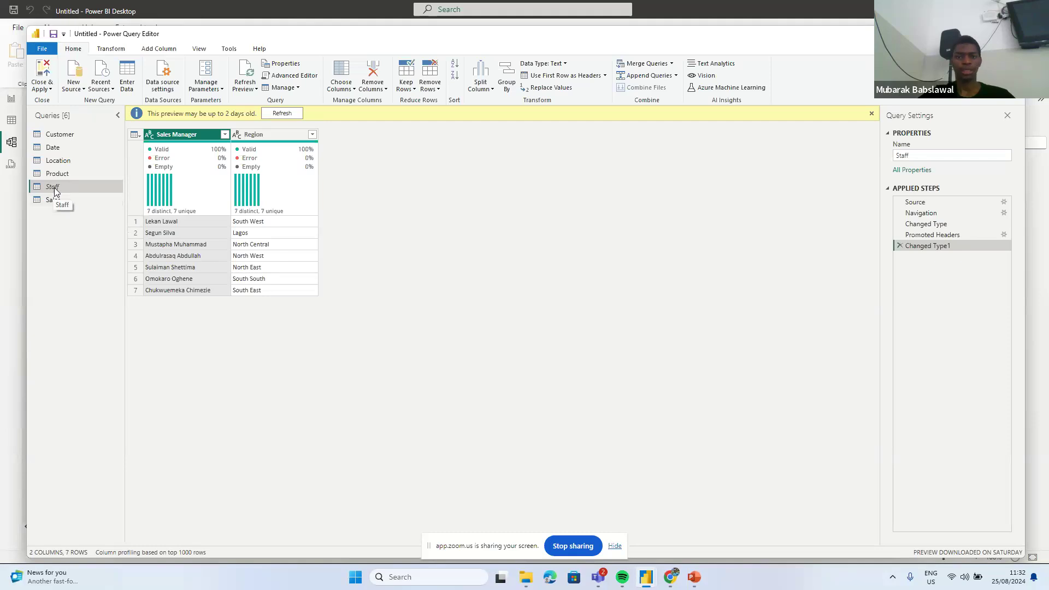
click(45, 71)
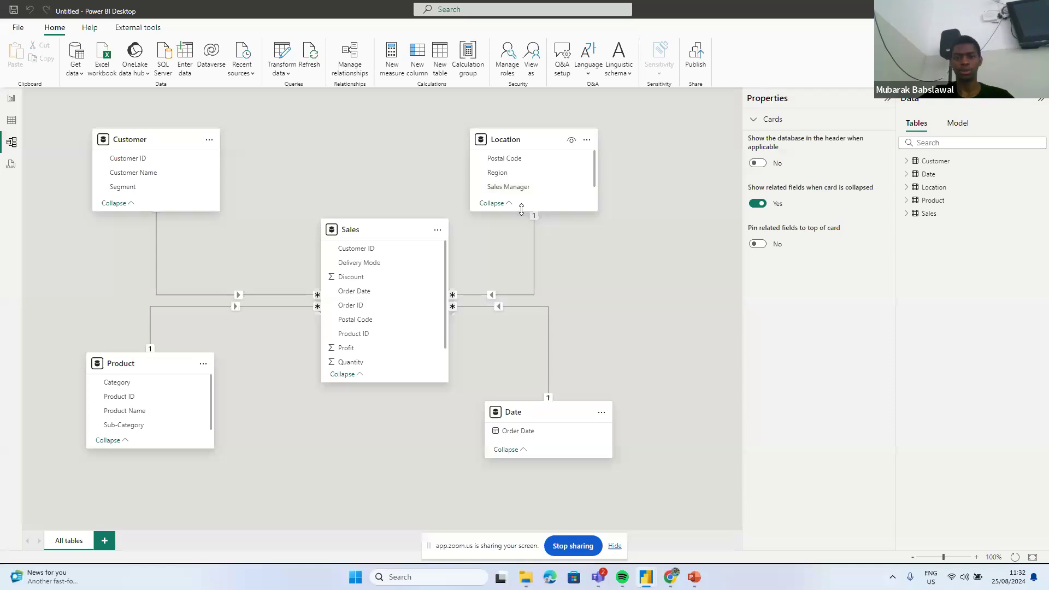
- Enlarge the Location card to show all its fields, and move the Date, Product and Customer cards closer to Sales
drag(521, 210, 523, 232)
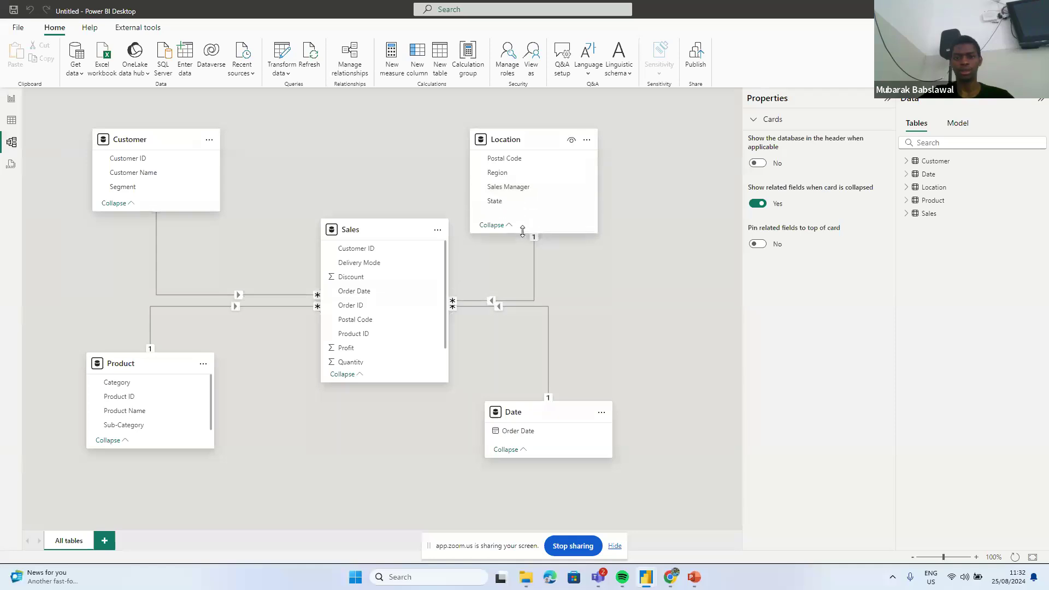
click(512, 192)
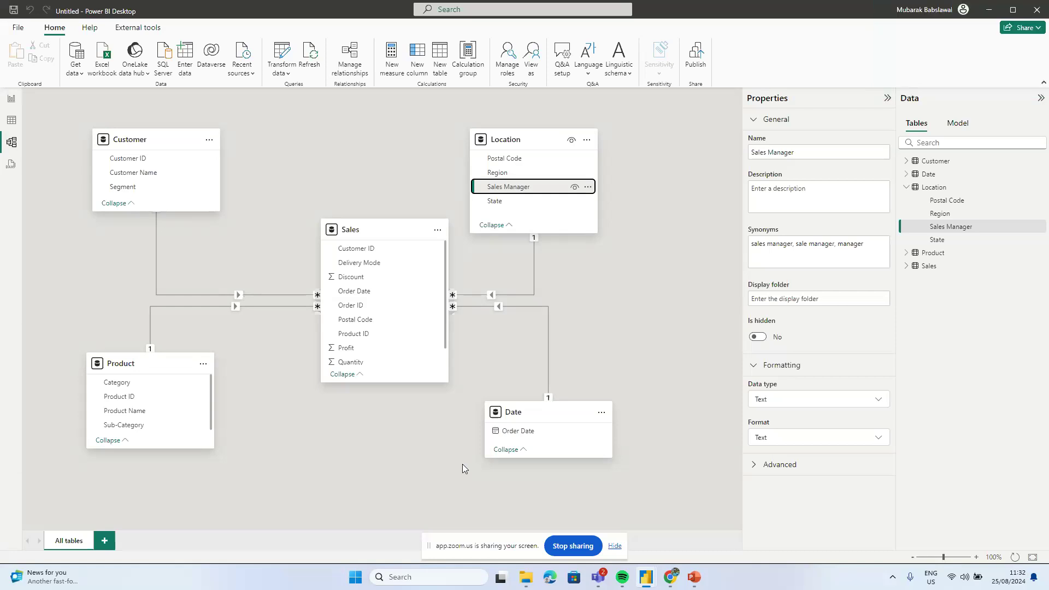
drag(552, 417, 533, 383)
drag(173, 367, 253, 359)
drag(173, 144, 247, 141)
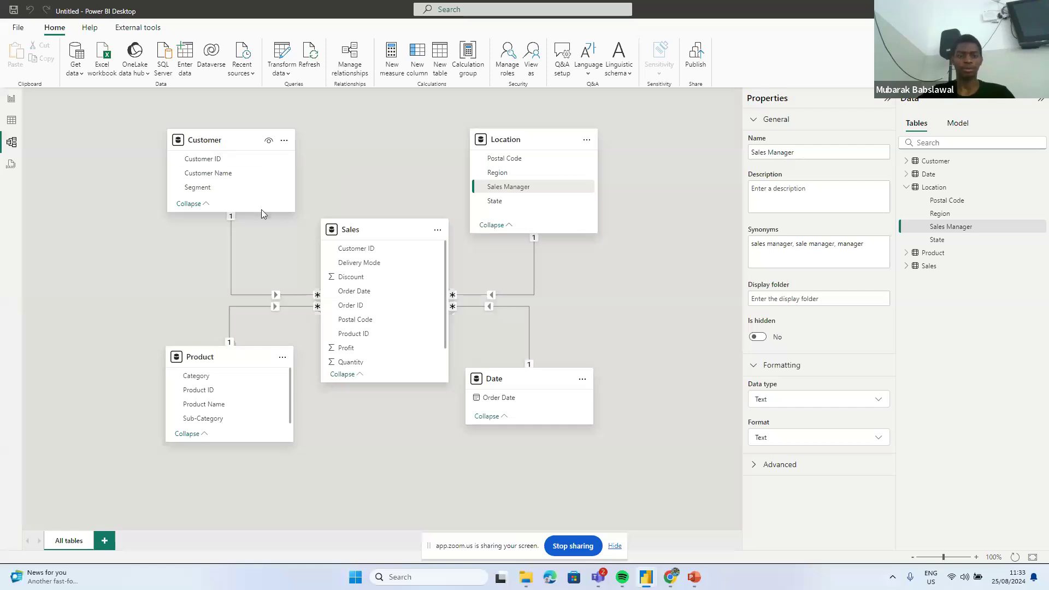
- Reopen Power Query Editor, compare the Product and Sales queries, and examine the value distribution of Product's Category and Sub-Category columns
click(202, 360)
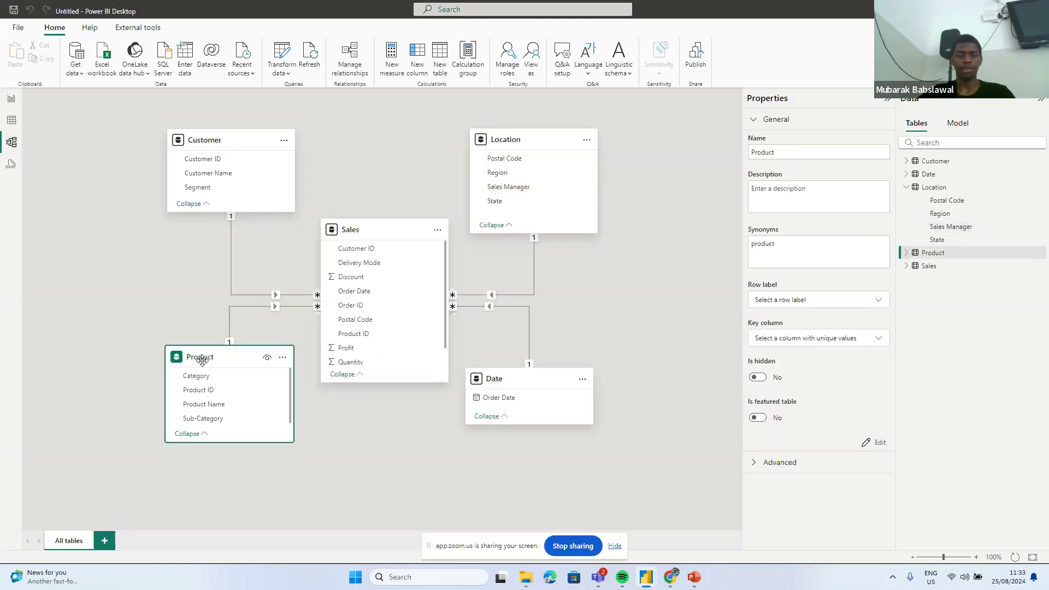
click(282, 55)
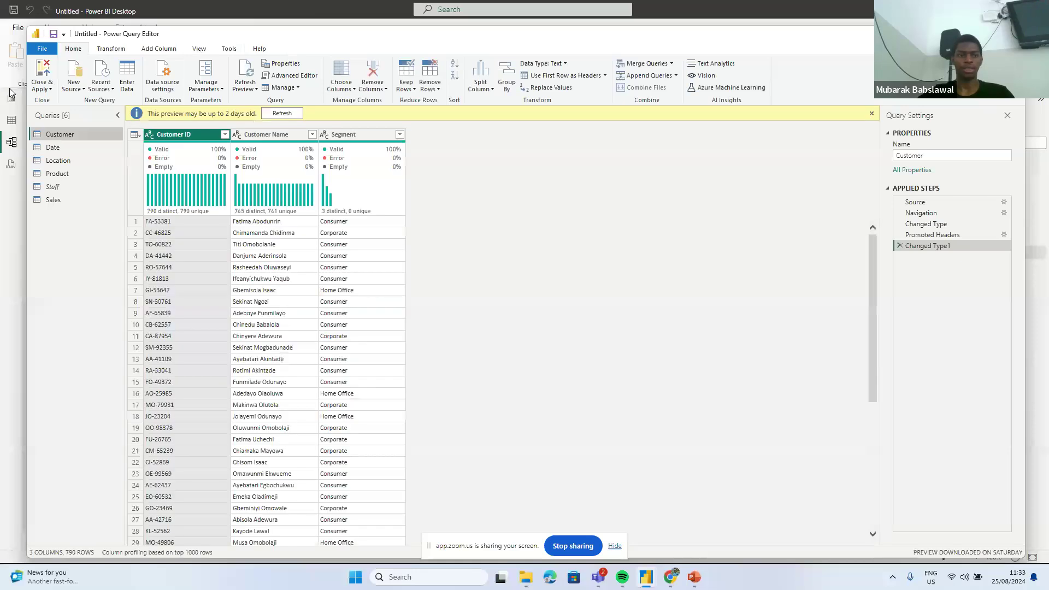
click(59, 173)
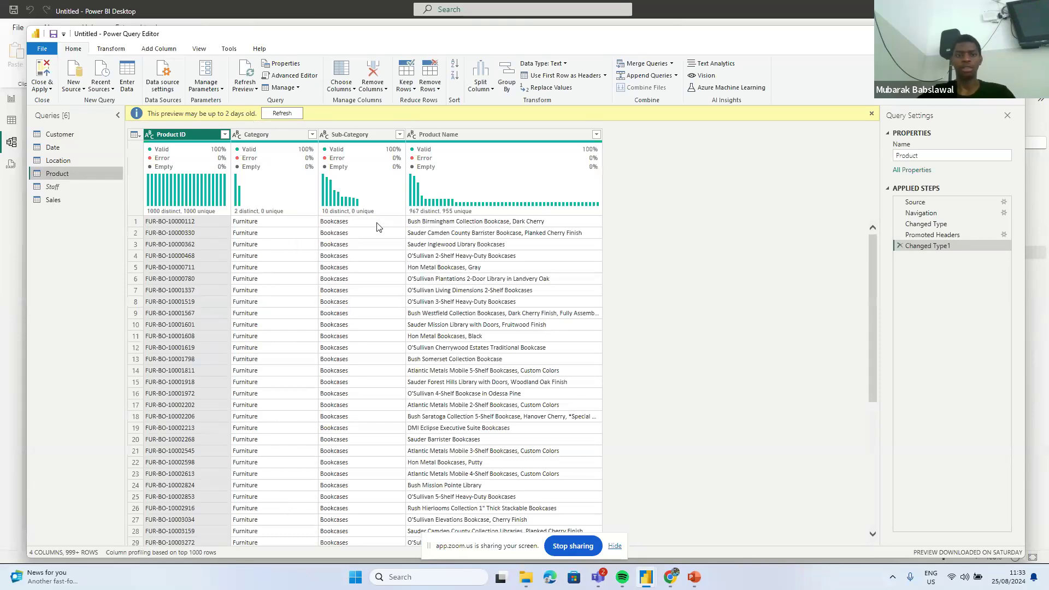
mouse_move(280, 223)
click(106, 199)
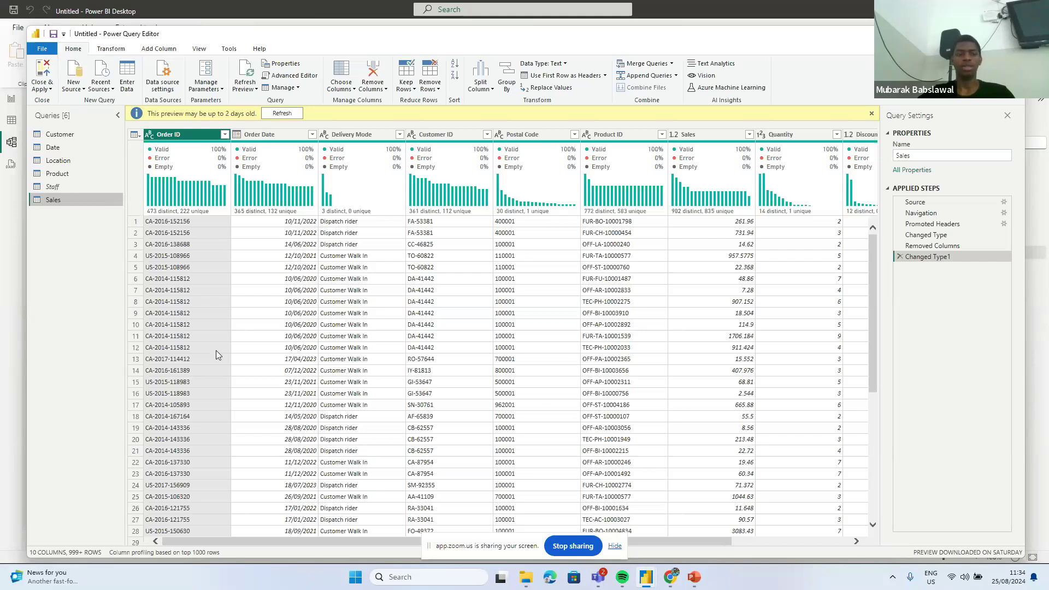
click(87, 173)
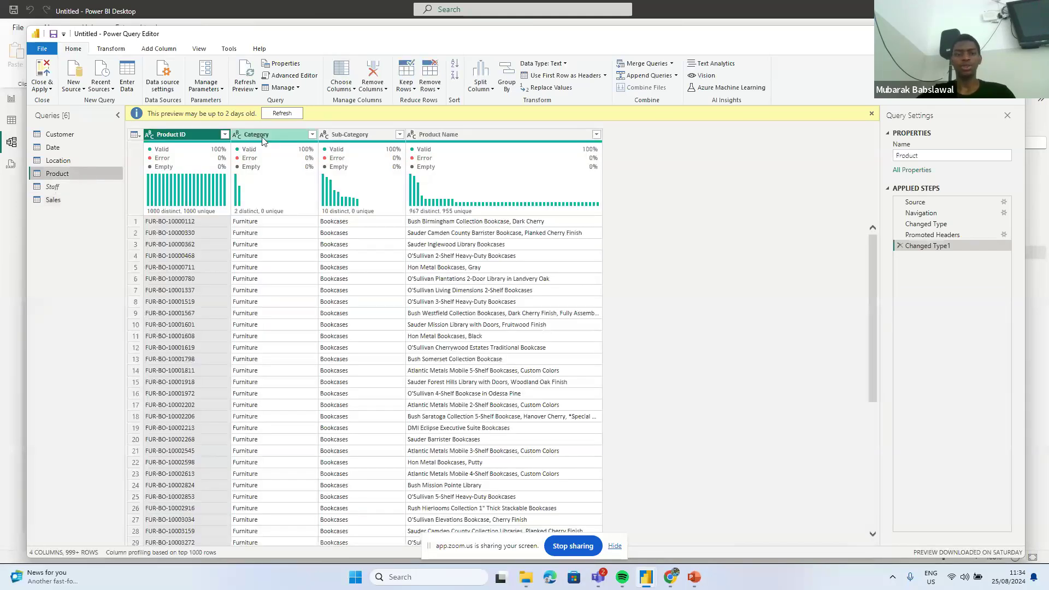
click(262, 136)
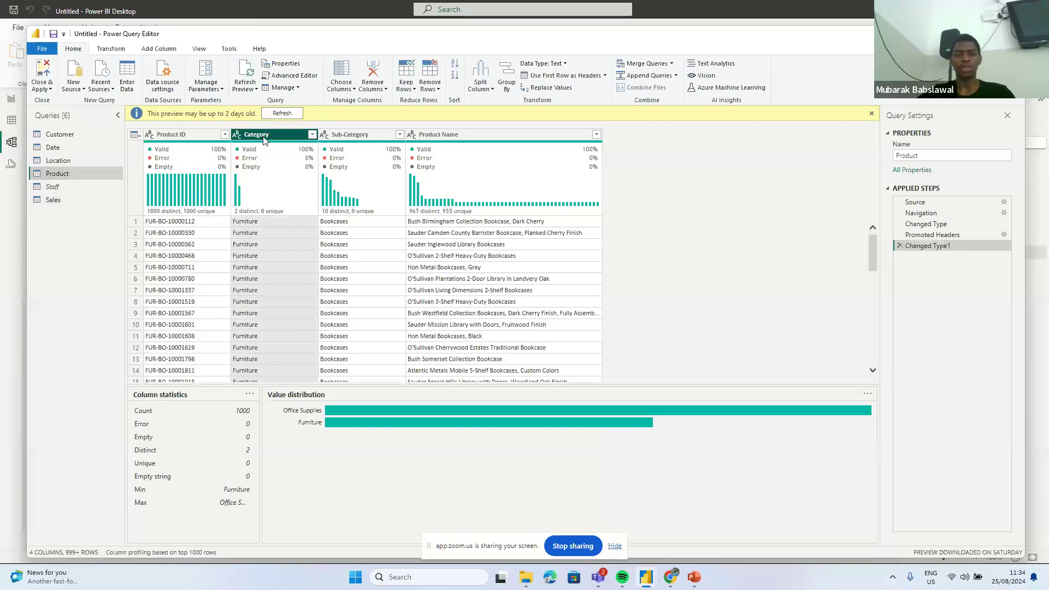
click(358, 139)
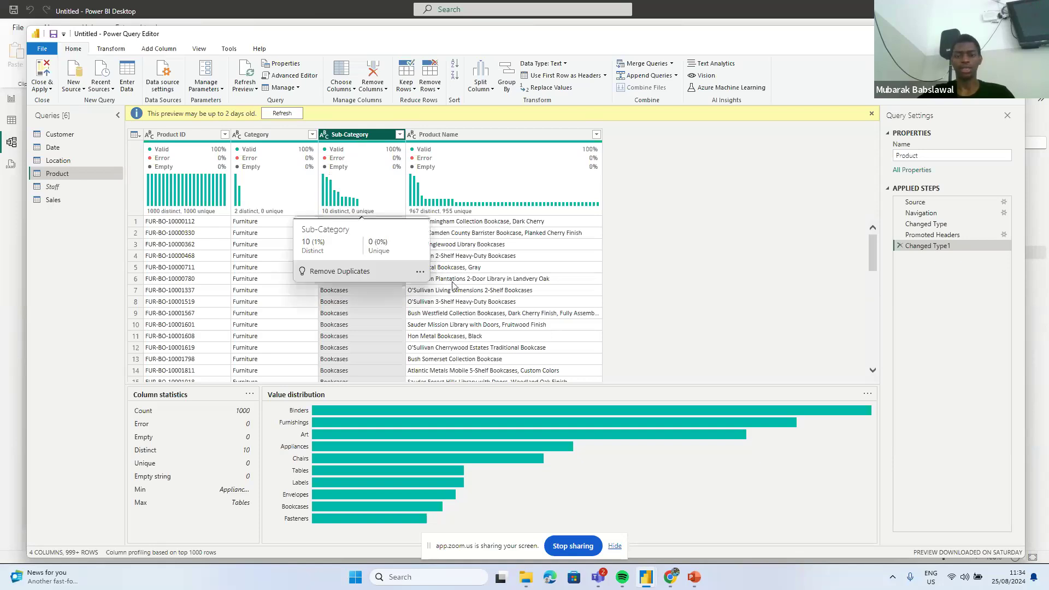
- Switch to the Day 1 24th August report and examine the product columns and Sub Category value distribution of its Sales query in Power Query Editor
mouse_move(676, 574)
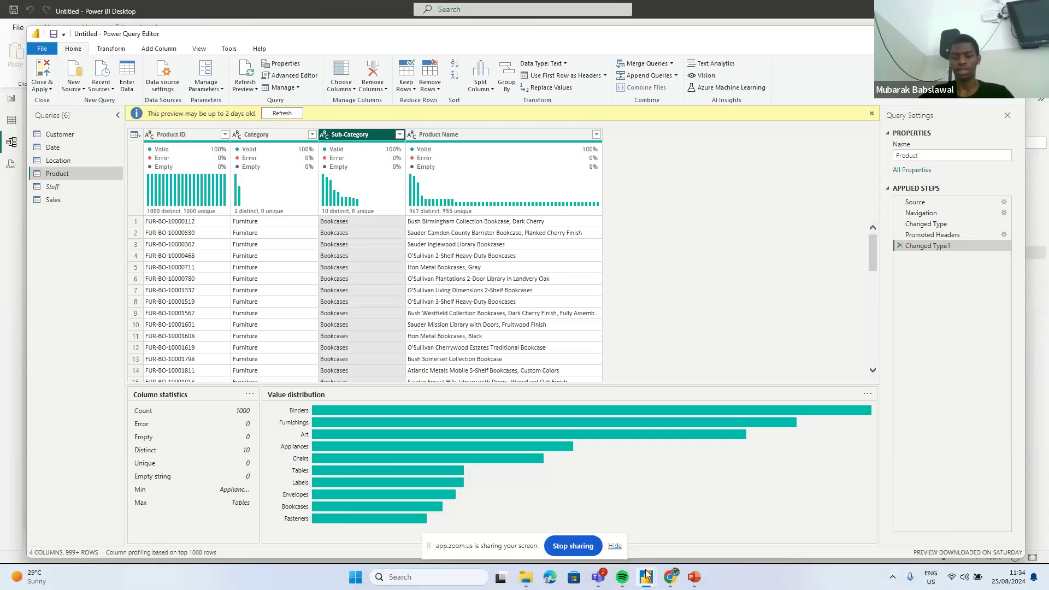
click(613, 533)
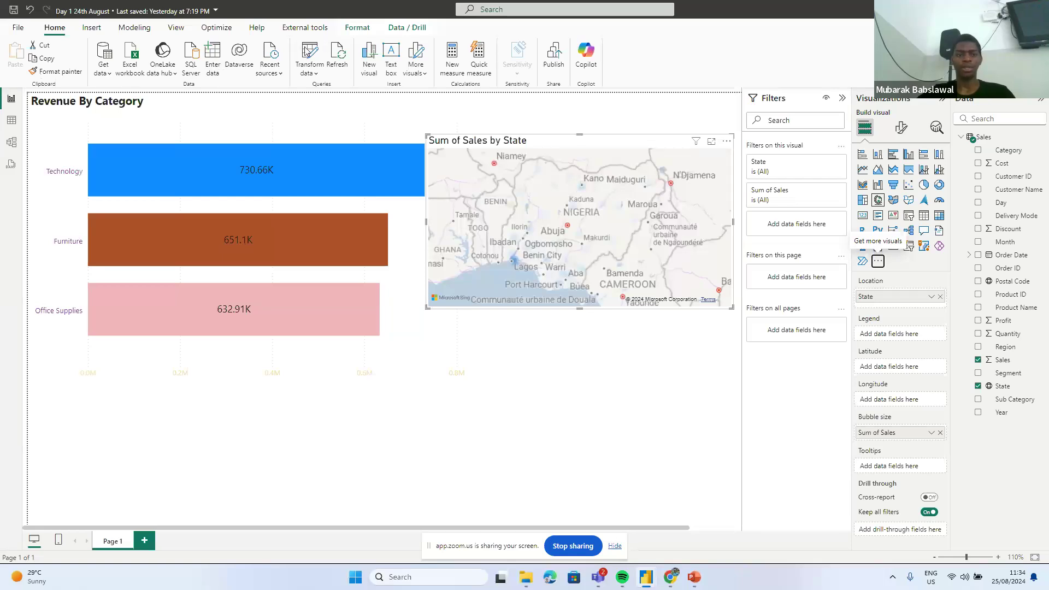
click(302, 68)
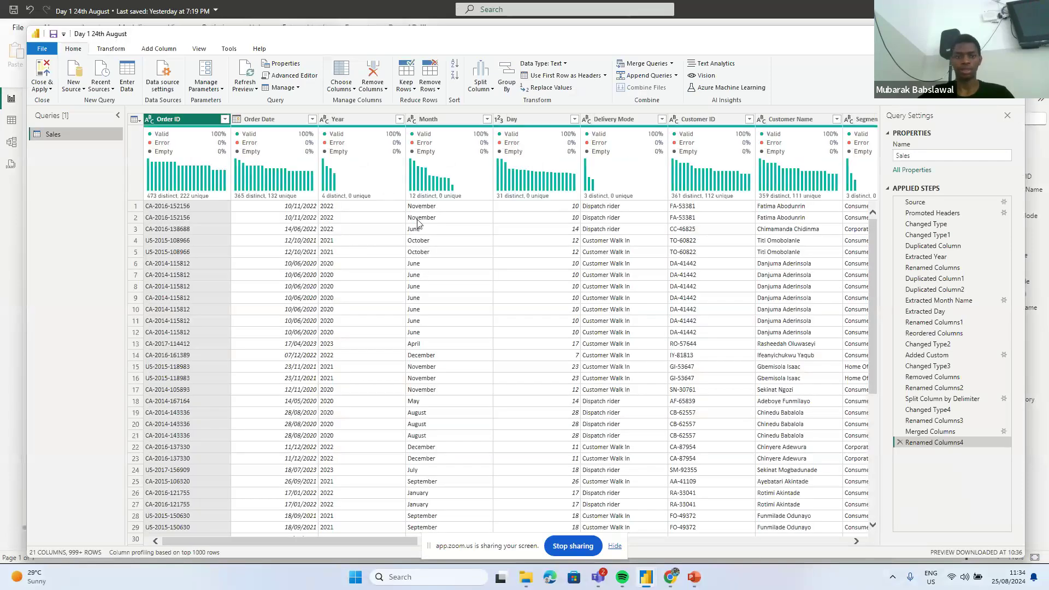
scroll(417, 223, right, 10)
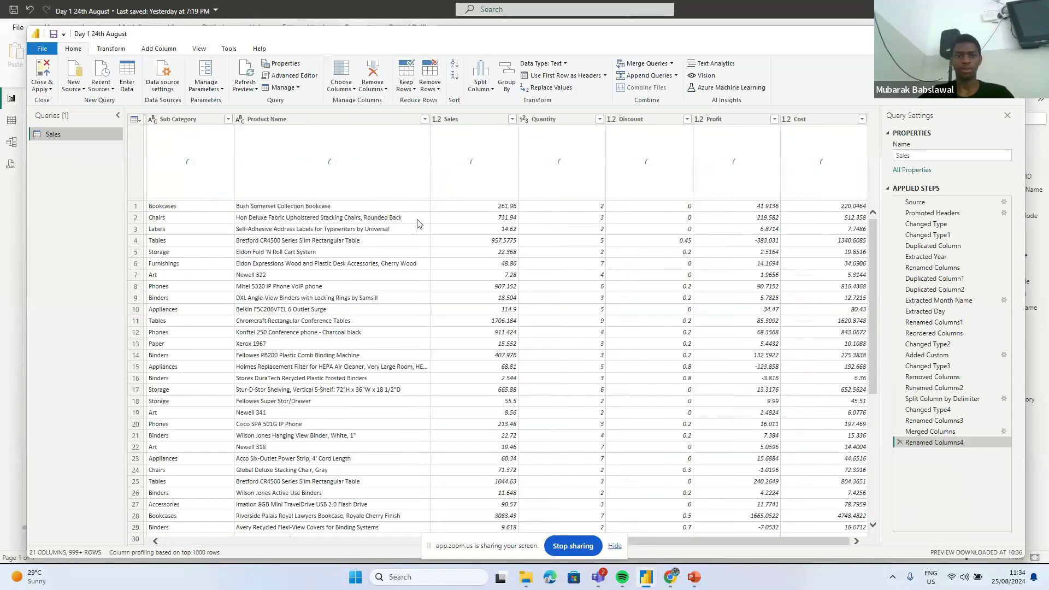
scroll(418, 222, left, 3)
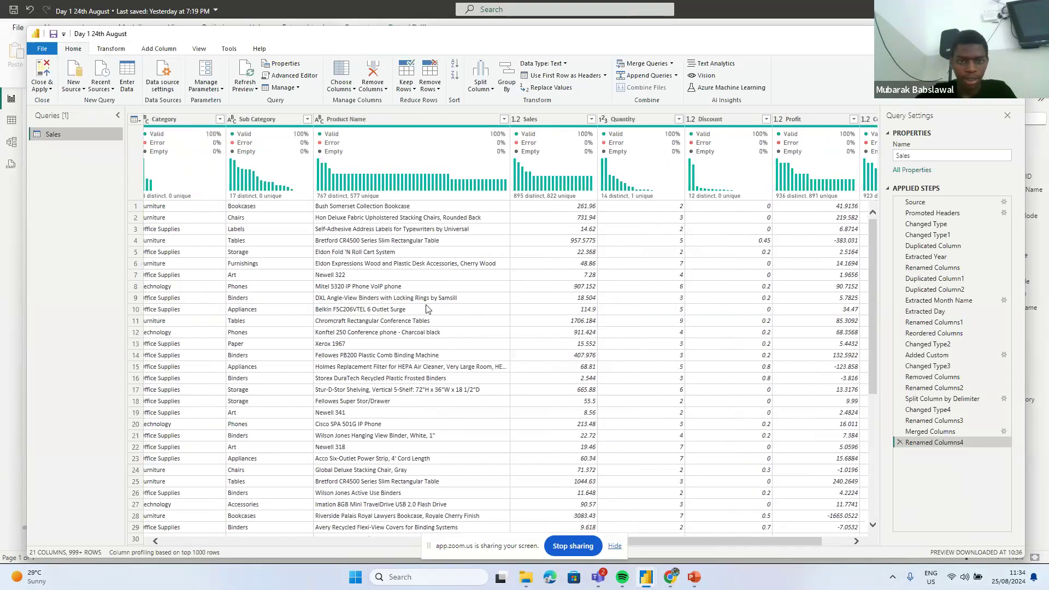
scroll(426, 309, down, 5)
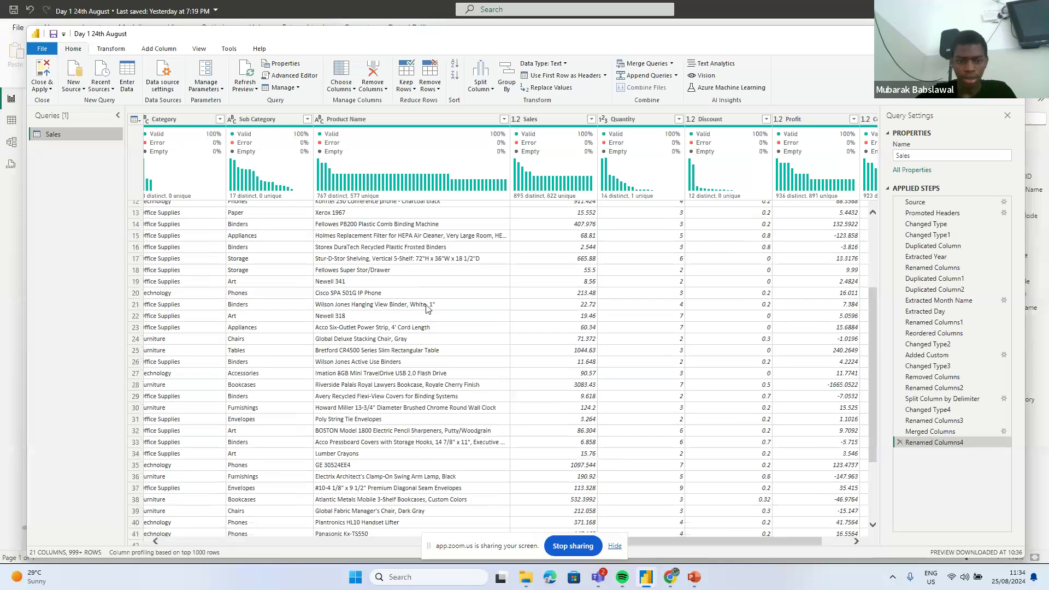
scroll(428, 310, down, 5)
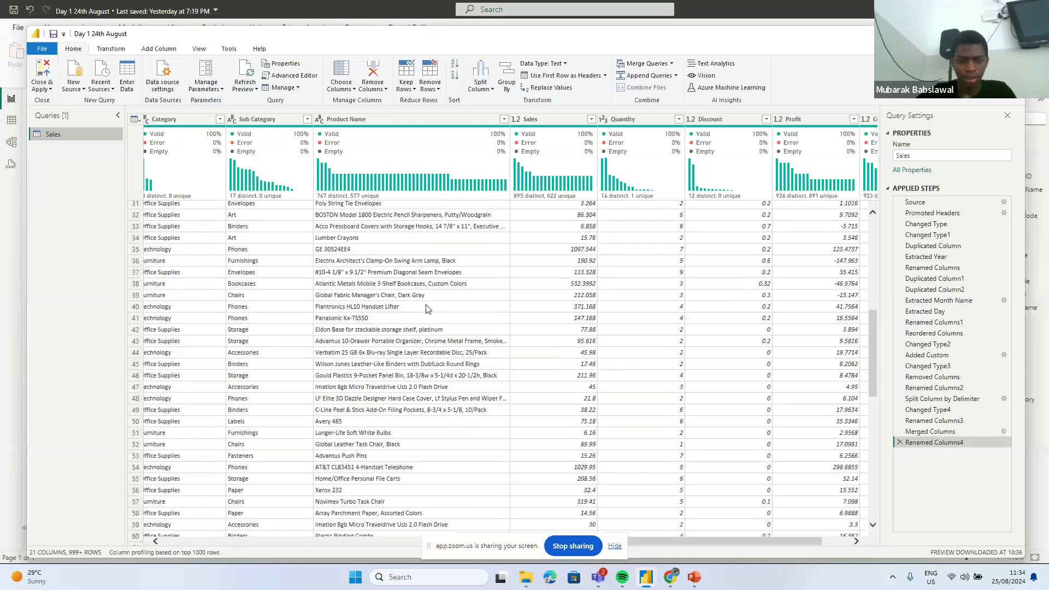
scroll(428, 310, up, 10)
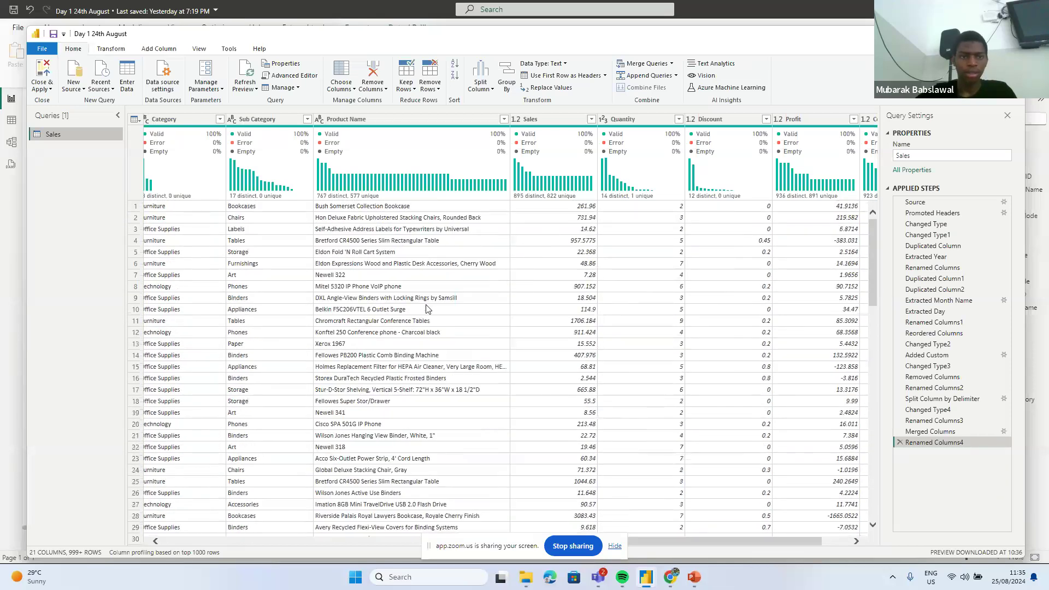
scroll(426, 309, left, 4)
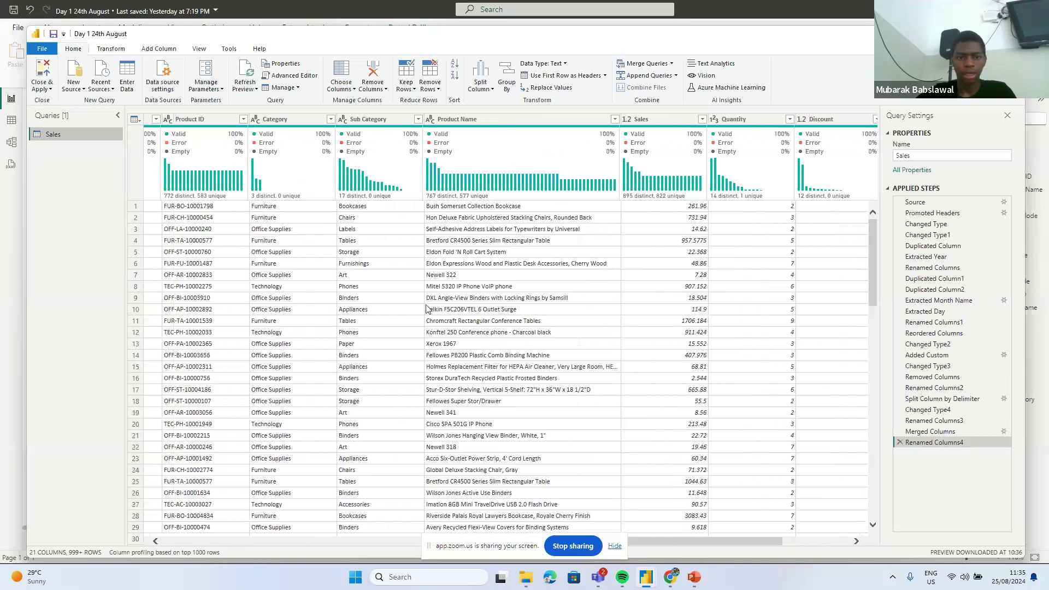
scroll(426, 309, left, 1)
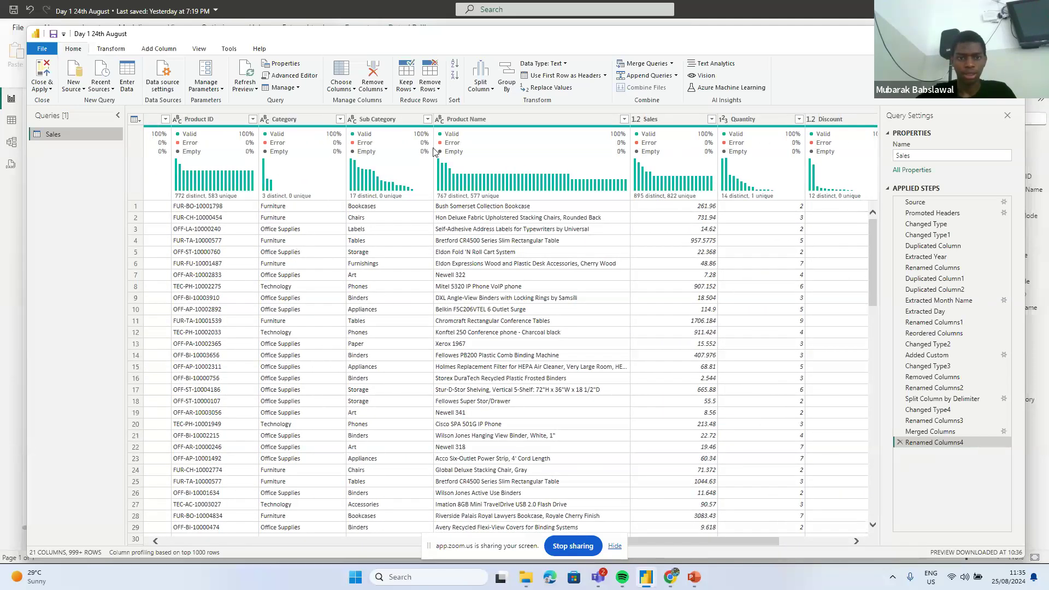
right_click(414, 120)
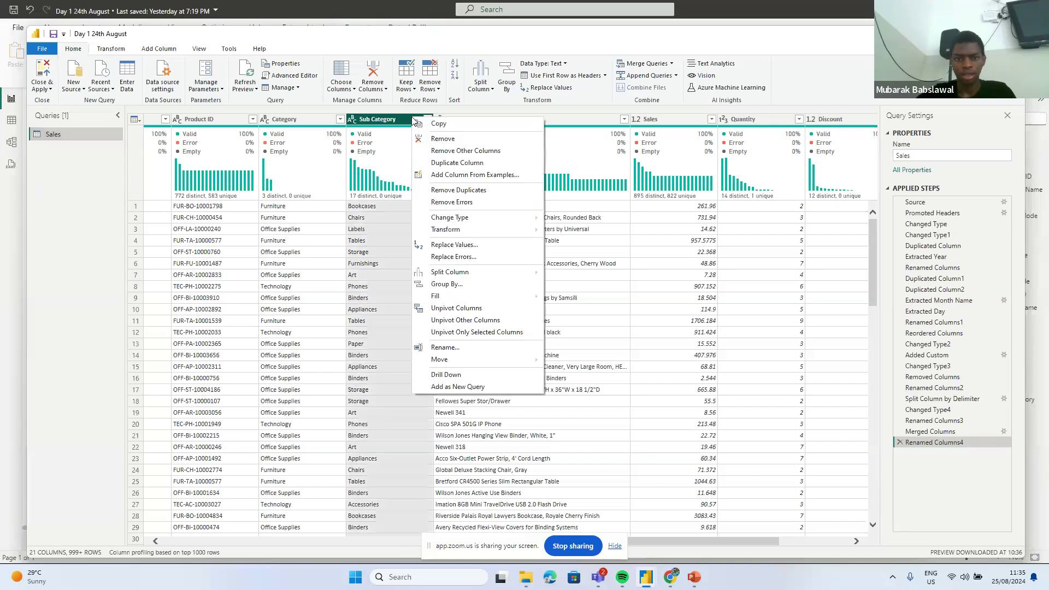
click(392, 120)
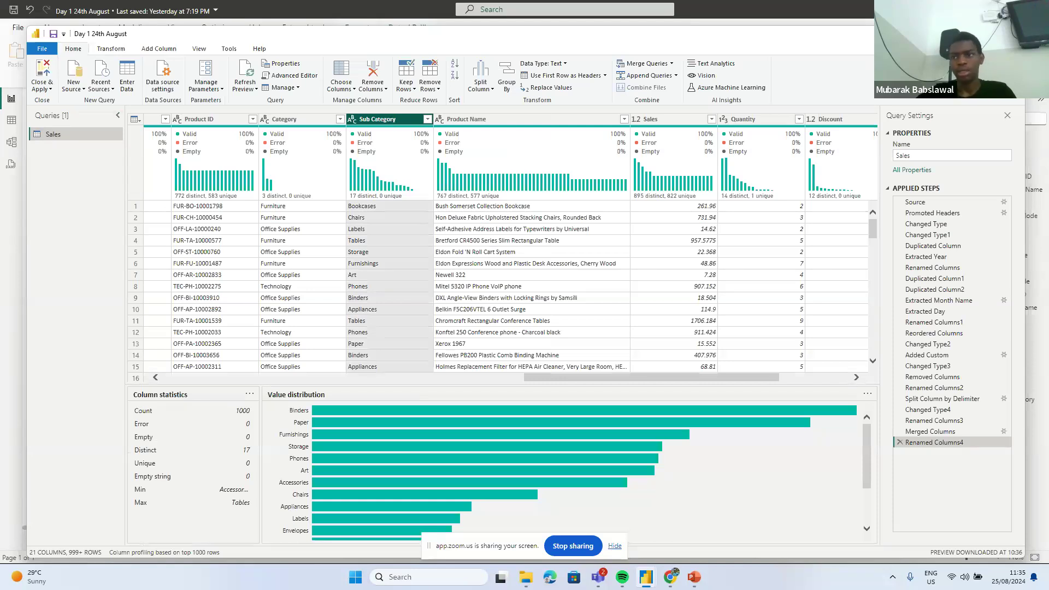
- Examine the Sales table's rows in the Day 1 24th August report, focusing on the Category, Sub Category and Product Name columns
click(13, 103)
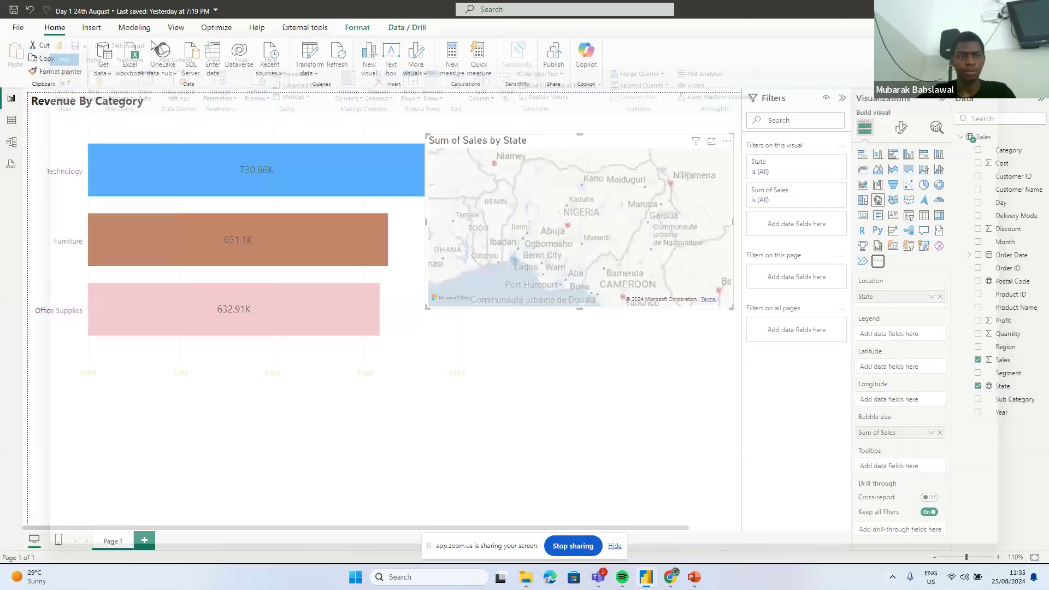
click(13, 123)
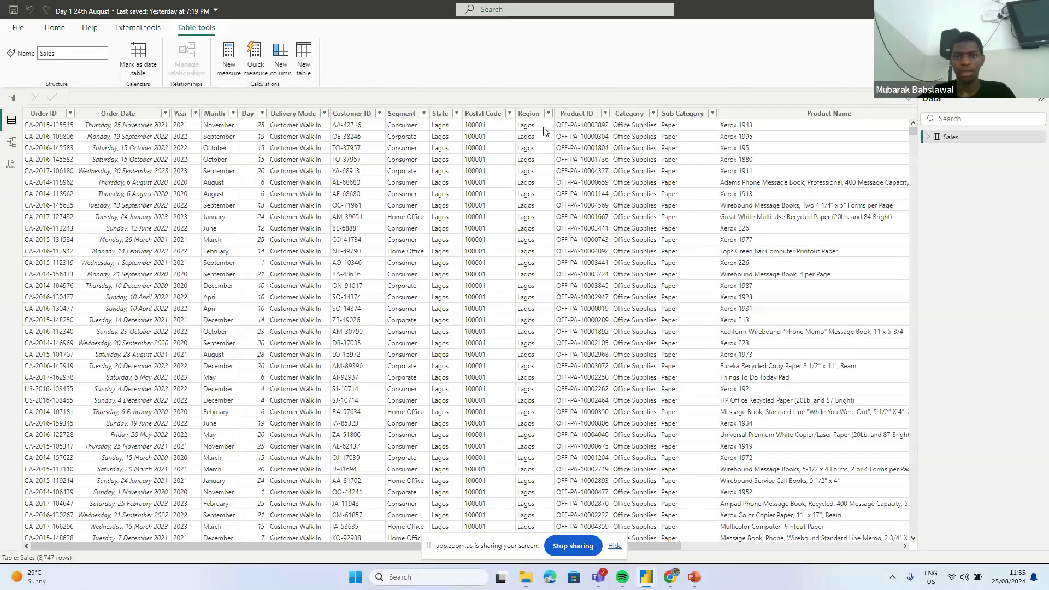
scroll(610, 136, right, 1)
scroll(611, 136, right, 2)
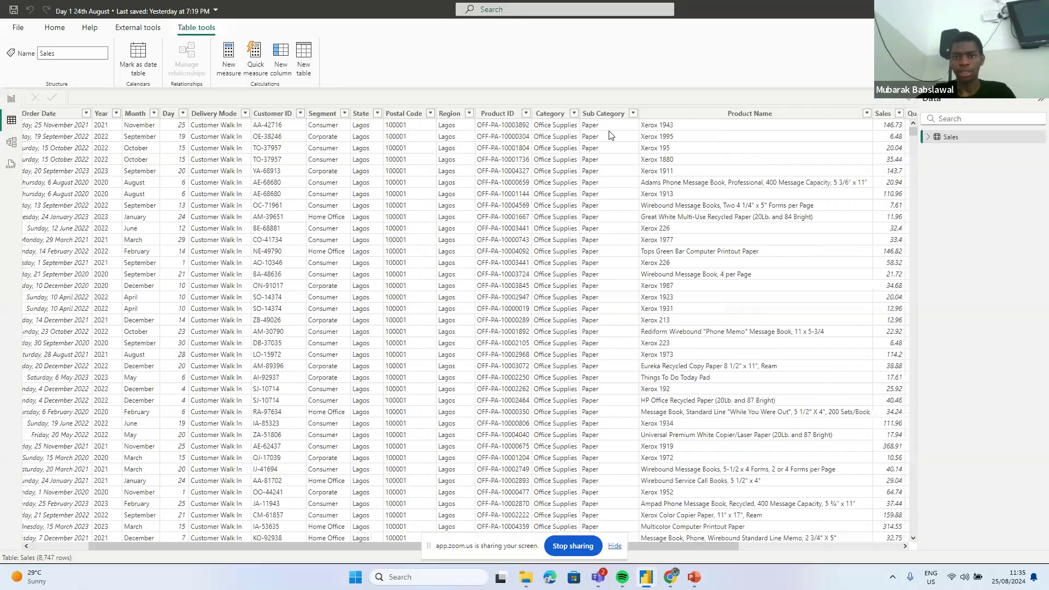
scroll(611, 135, right, 1)
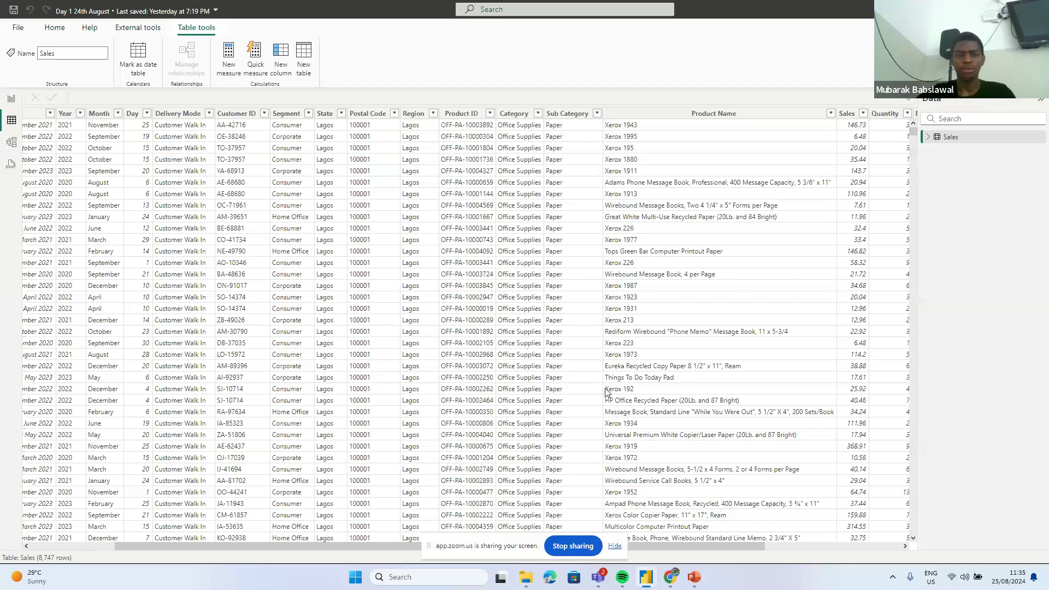
scroll(606, 392, down, 4)
scroll(606, 392, down, 8)
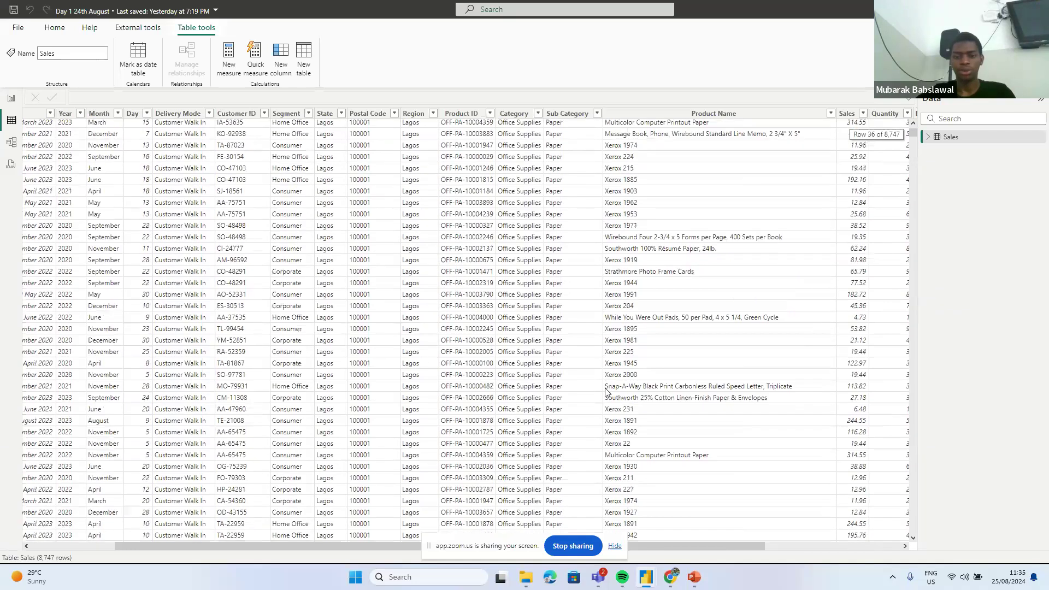
scroll(601, 388, down, 1)
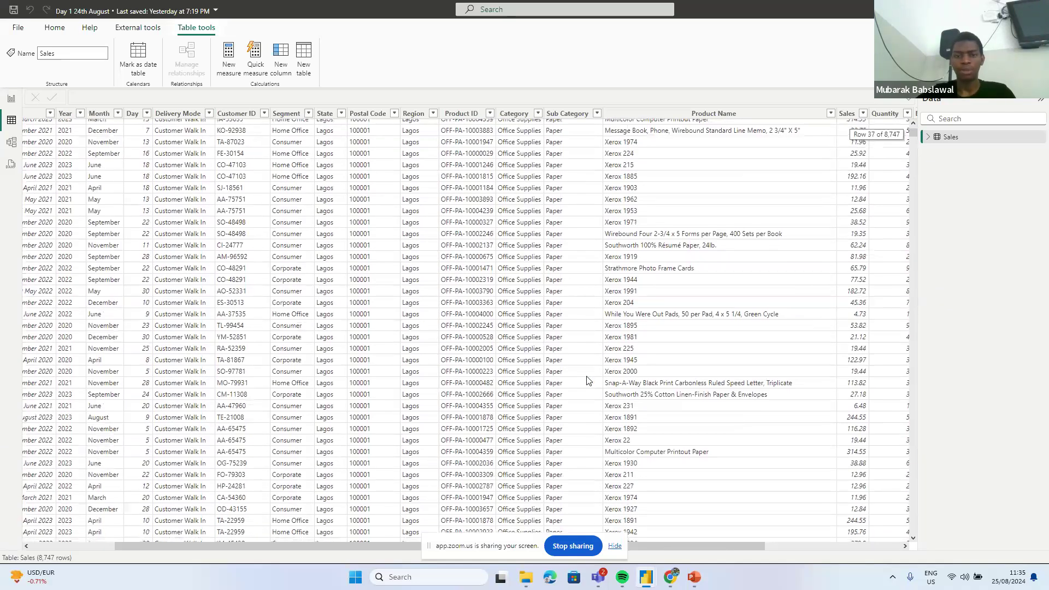
scroll(528, 384, down, 1)
scroll(527, 384, down, 20)
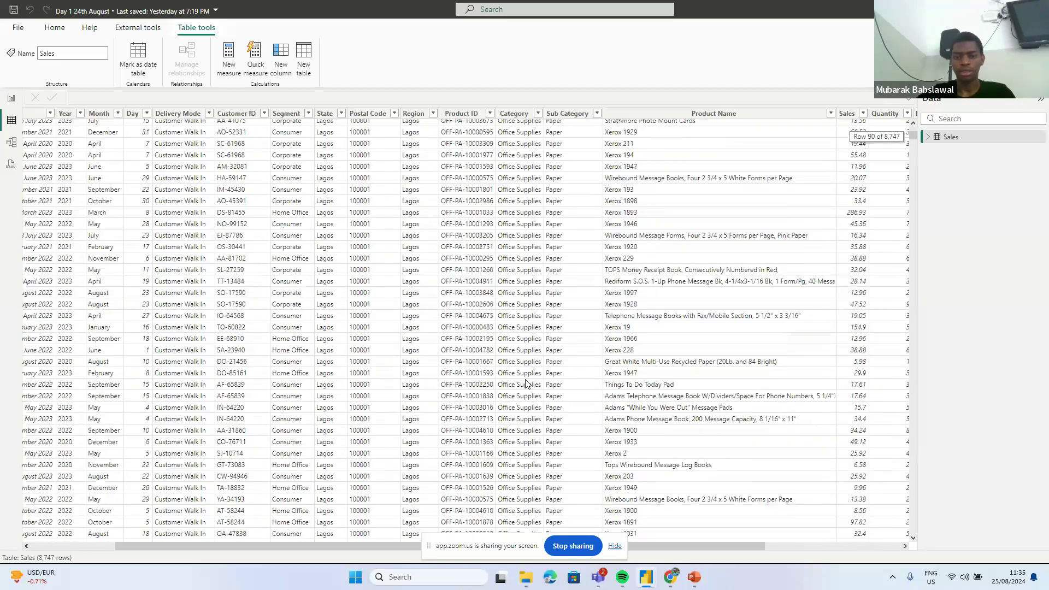
scroll(527, 384, down, 6)
scroll(527, 383, down, 5)
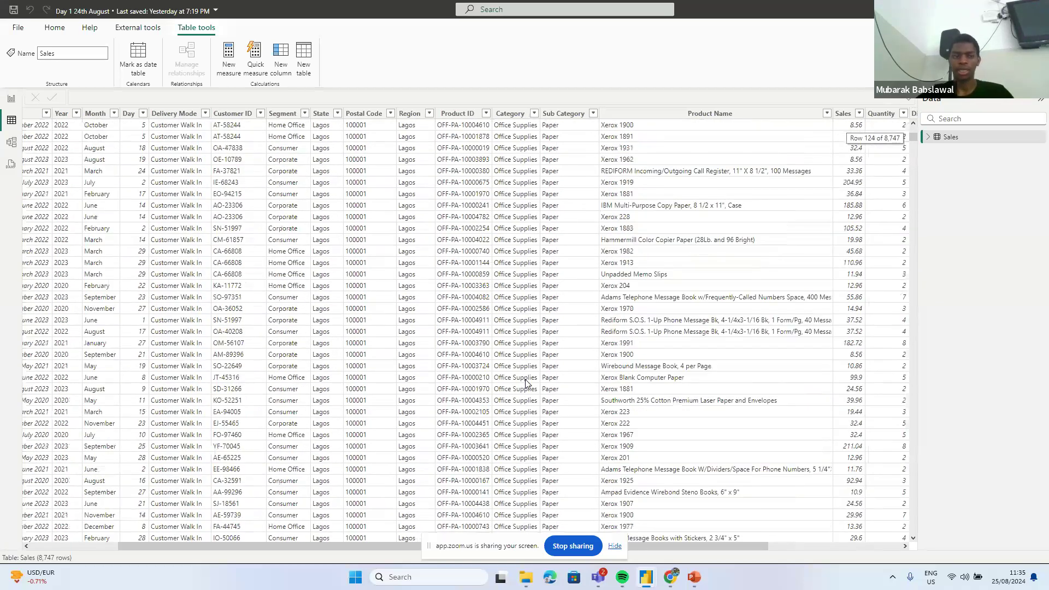
- Switch to the untitled star-schema report, examine the Product table's rows, and return to the model diagram
key(alt+Tab)
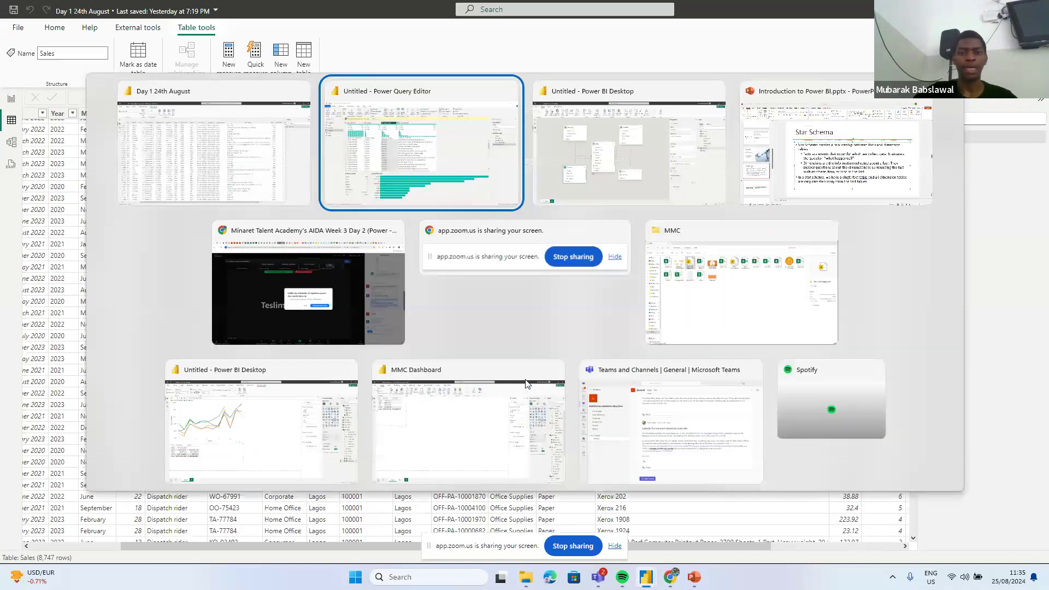
key(alt+Tab)
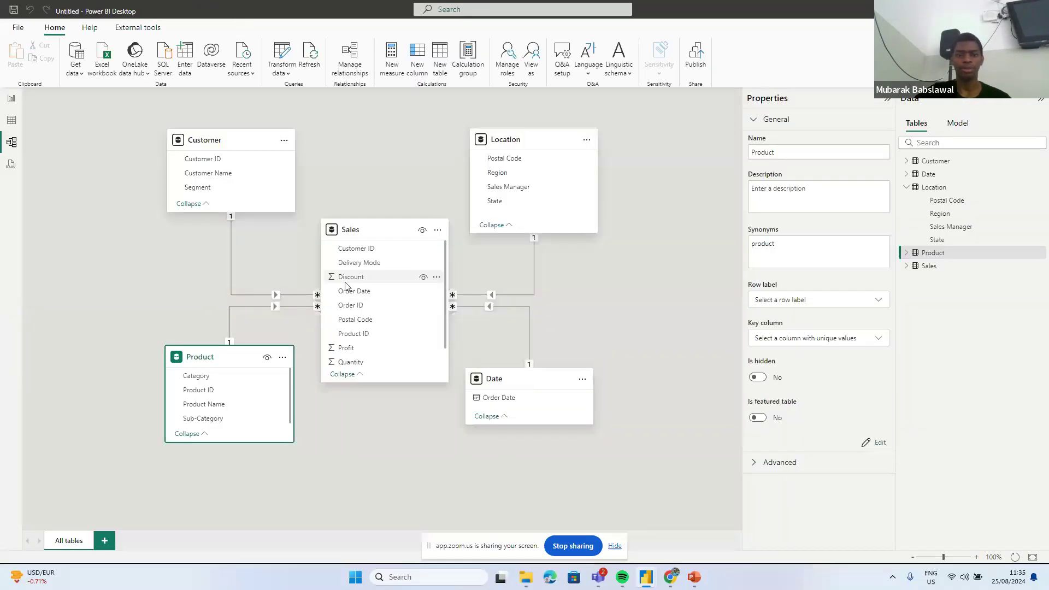
click(9, 127)
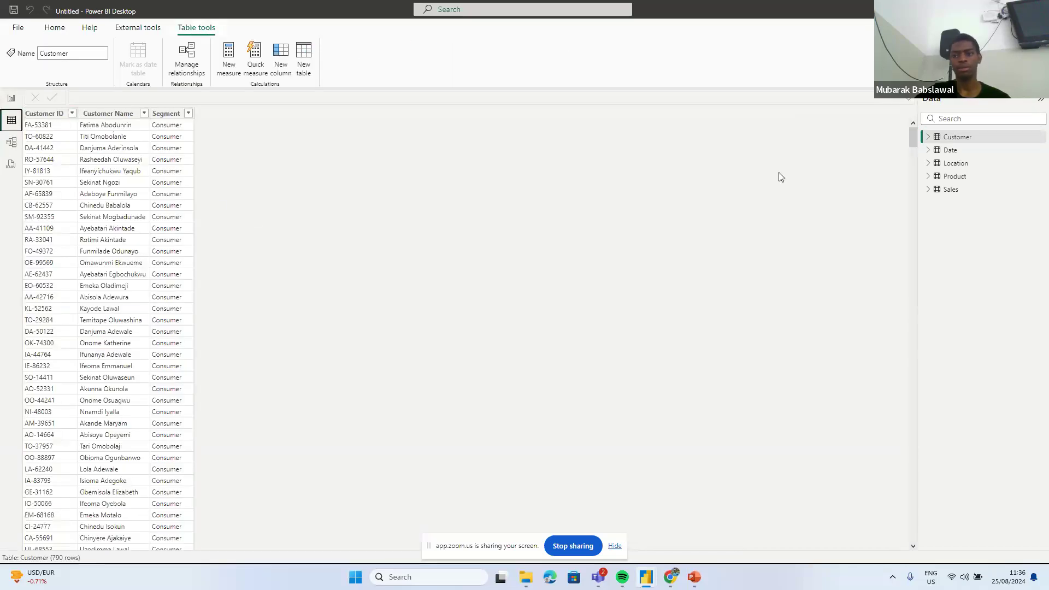
click(955, 177)
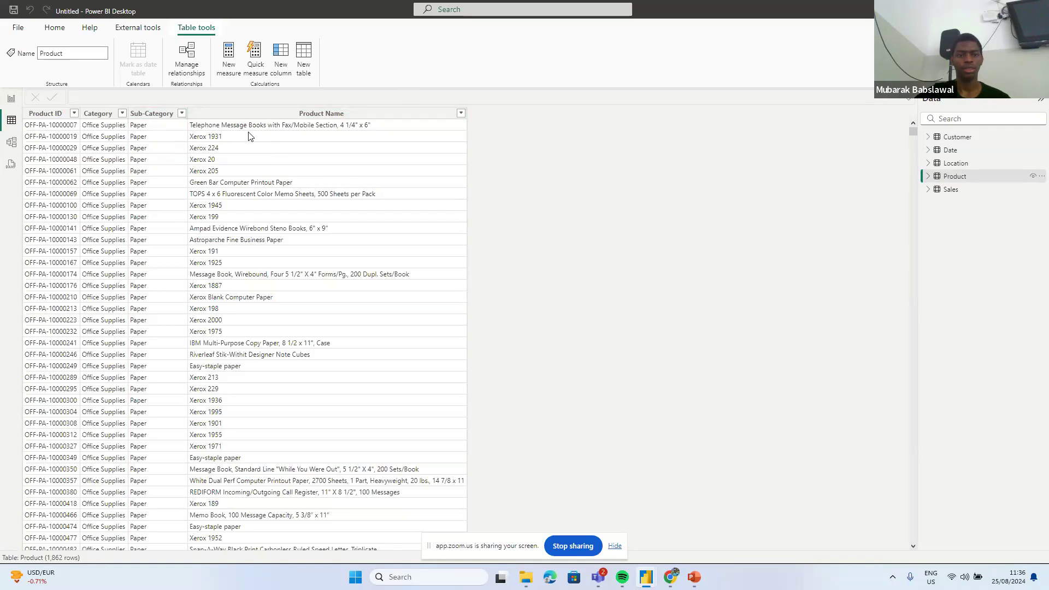
scroll(254, 202, down, 3)
scroll(254, 202, up, 2)
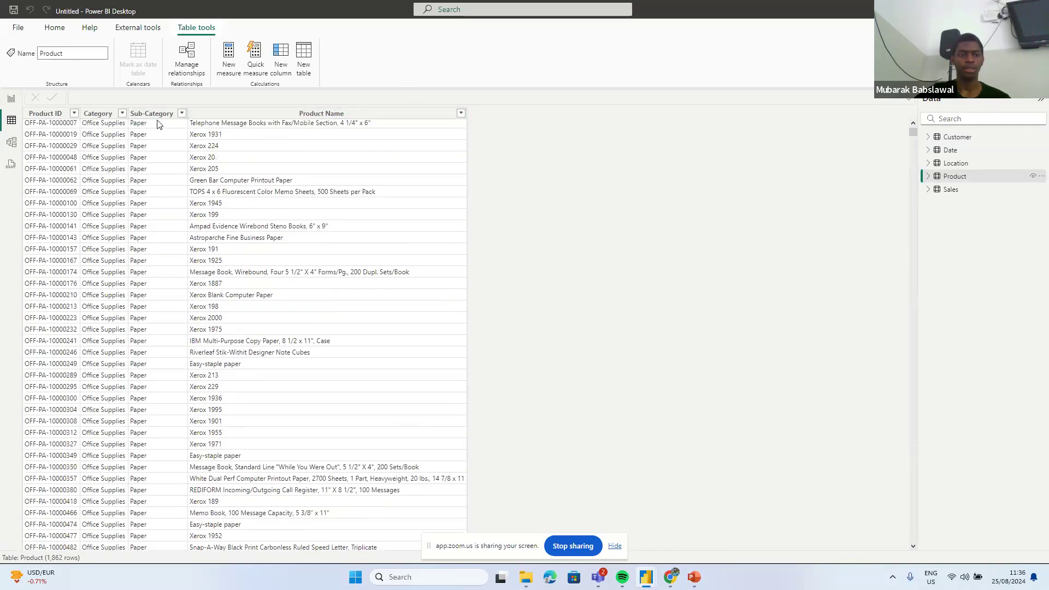
scroll(240, 164, up, 1)
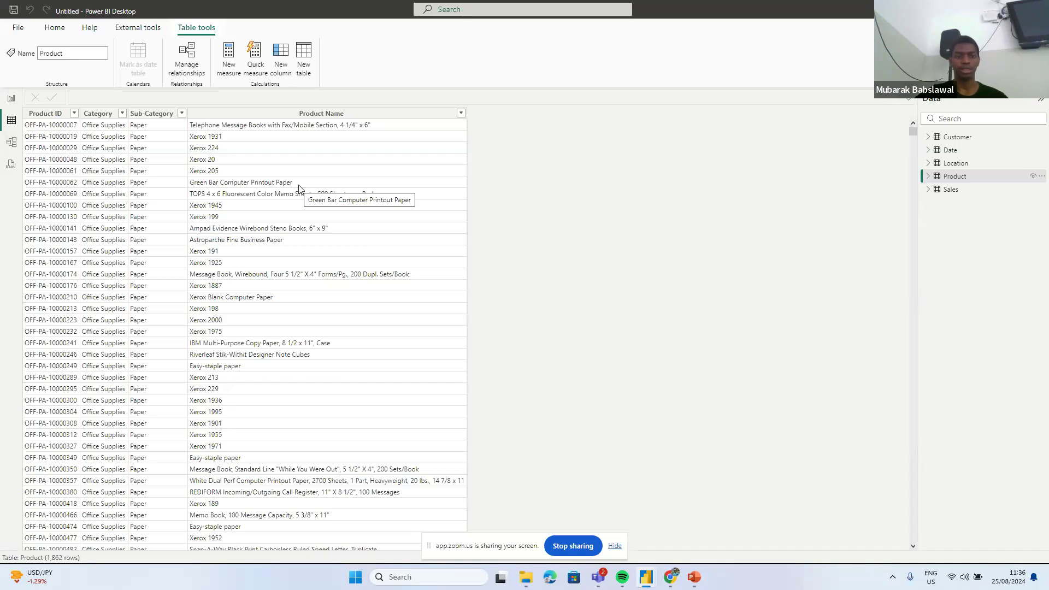
click(12, 144)
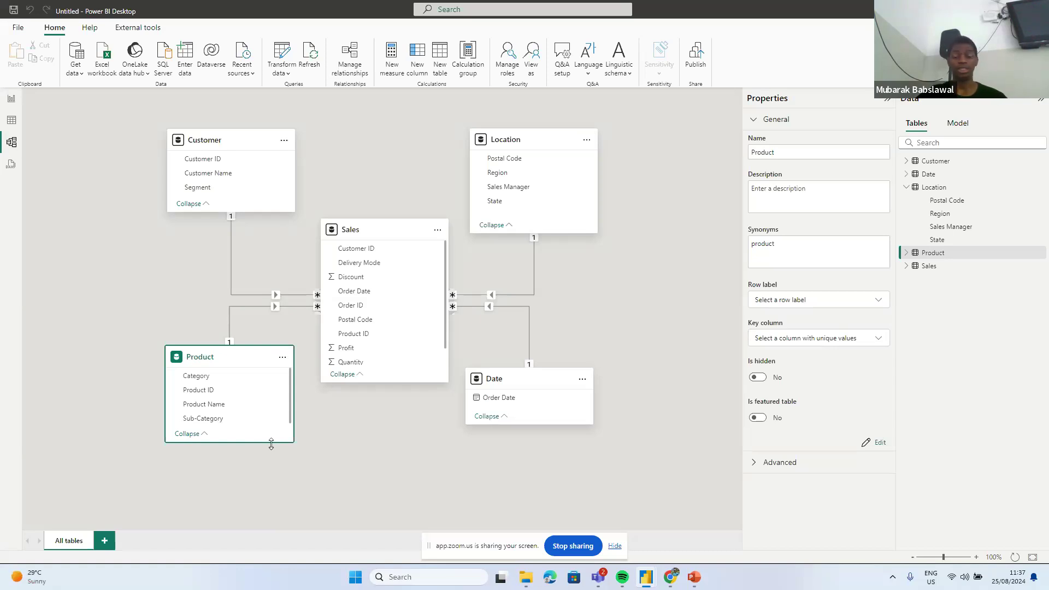
click(369, 434)
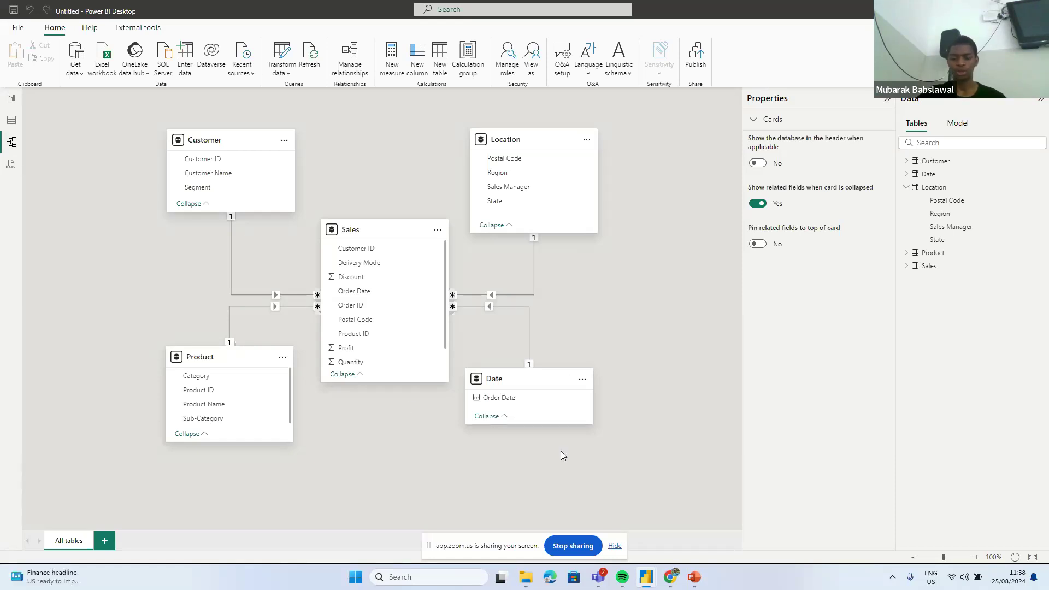
- Switch to the MMC Dashboard report, move the yearly revenue table toward the middle of the page, and open the Revenue measure's formula
mouse_move(643, 564)
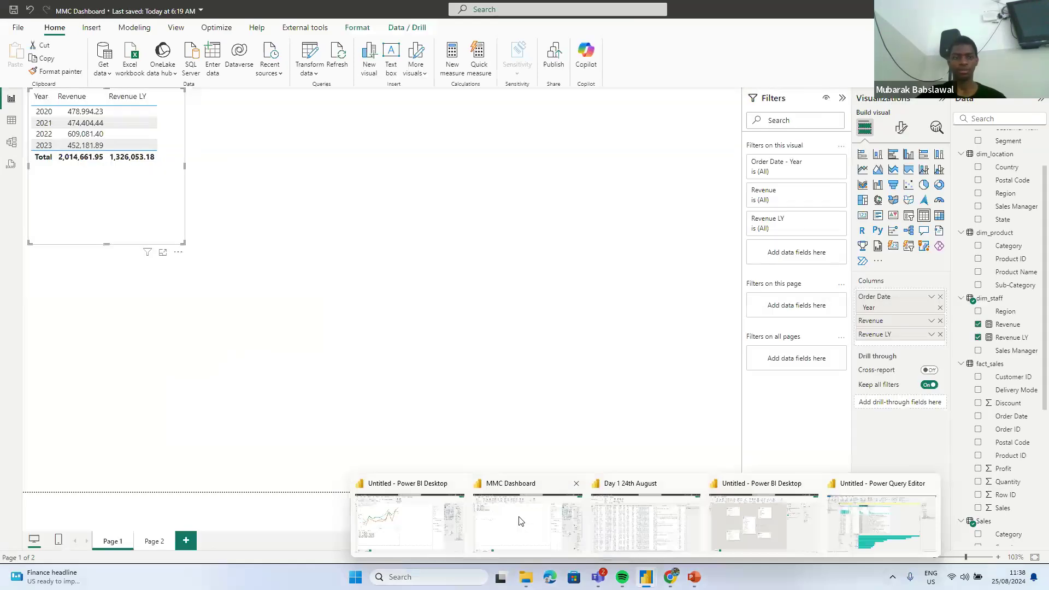
click(520, 521)
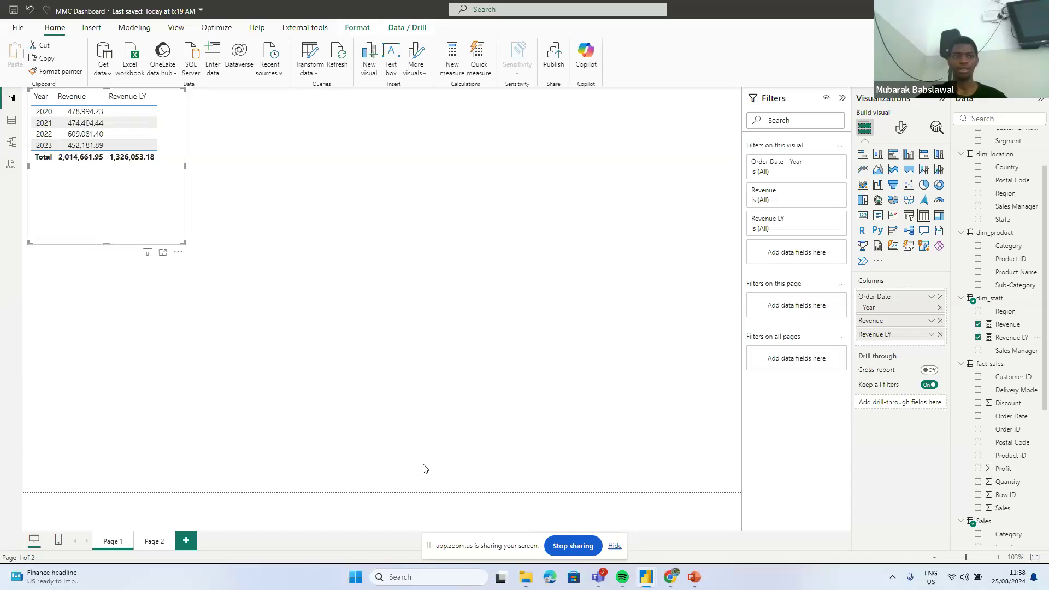
drag(146, 225, 391, 323)
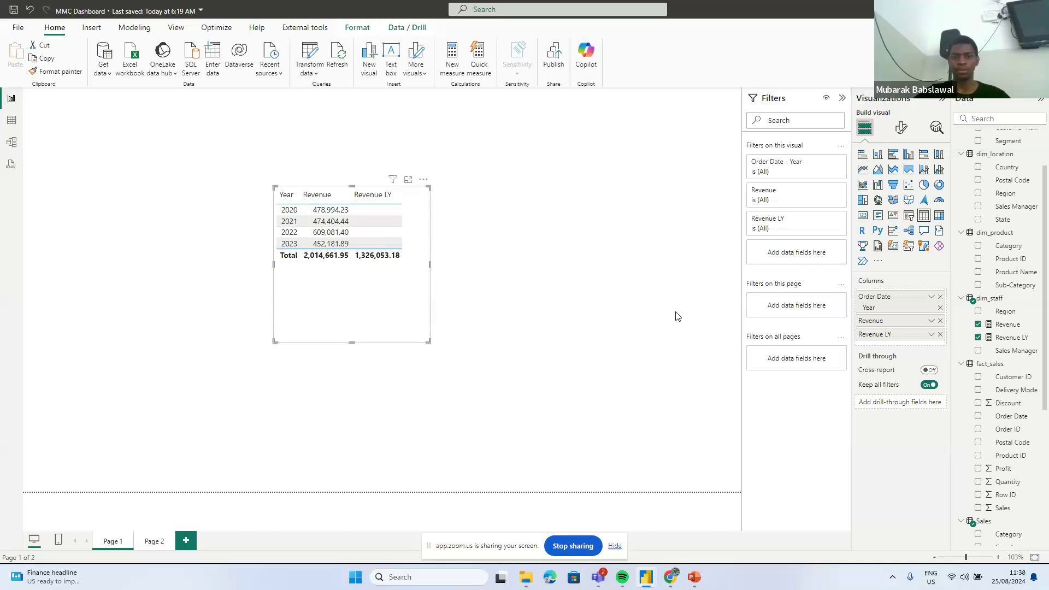
click(1011, 326)
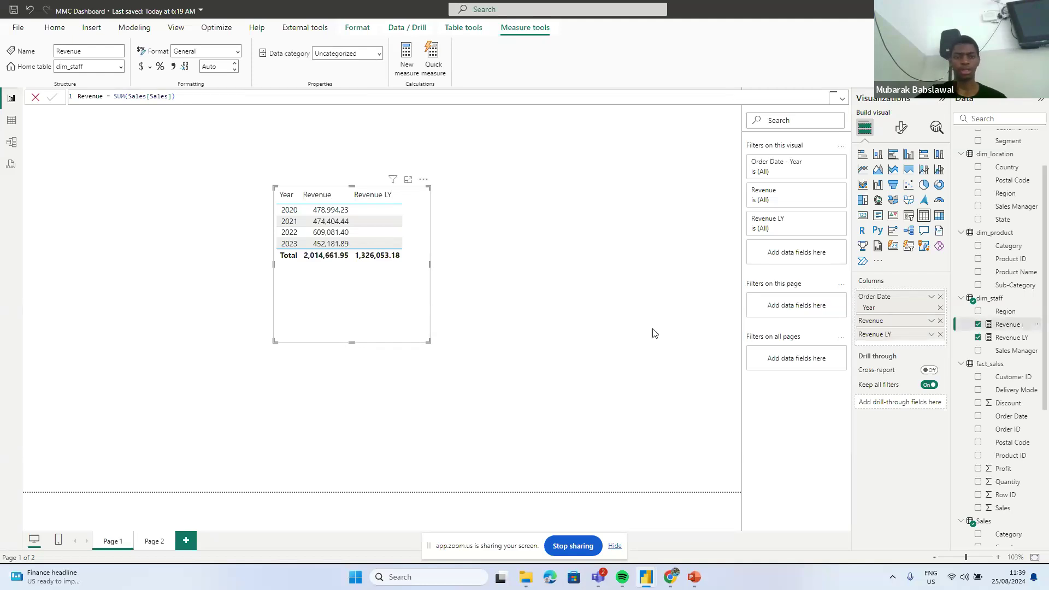
- Switch to the Zoom meeting, deny the local recording request, and read through the participants' chat messages
key(alt+Tab)
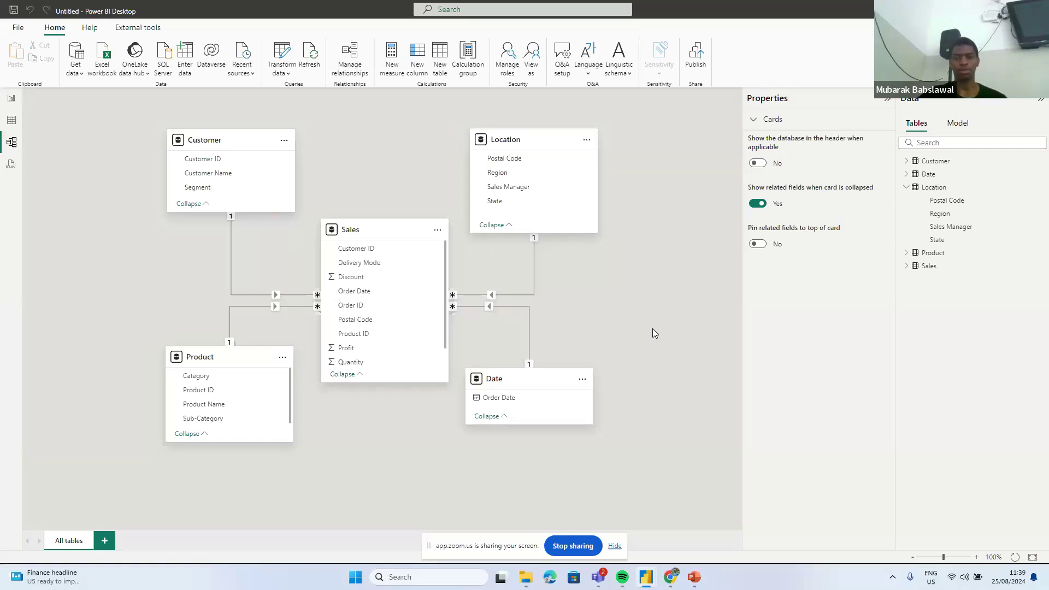
key(alt+Tab)
key(alt+Tab)
key(alt+Tab)
key(alt+Tab)
key(alt+Tab)
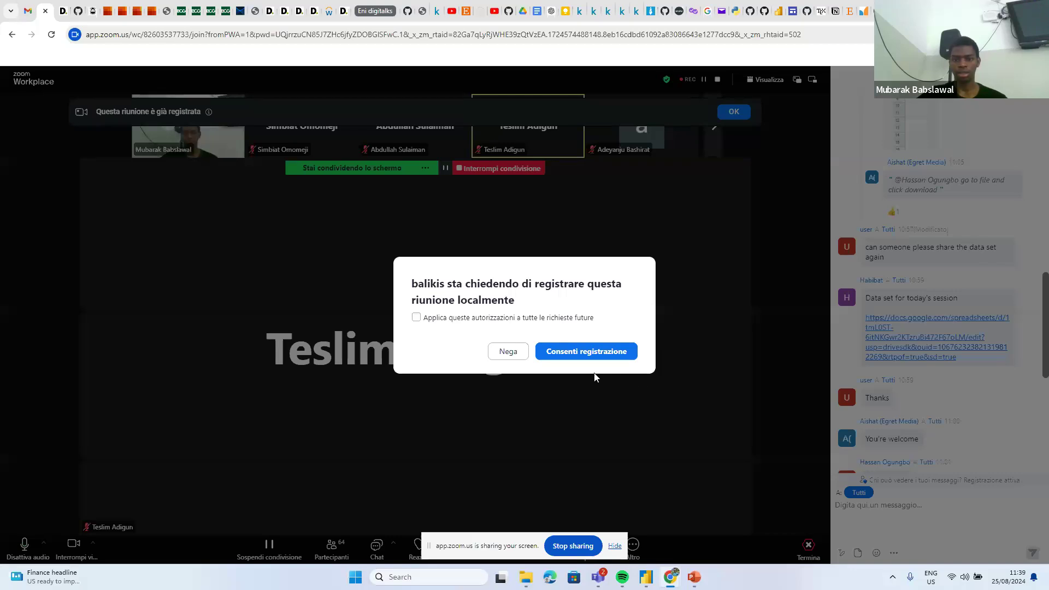
click(515, 356)
scroll(913, 390, down, 10)
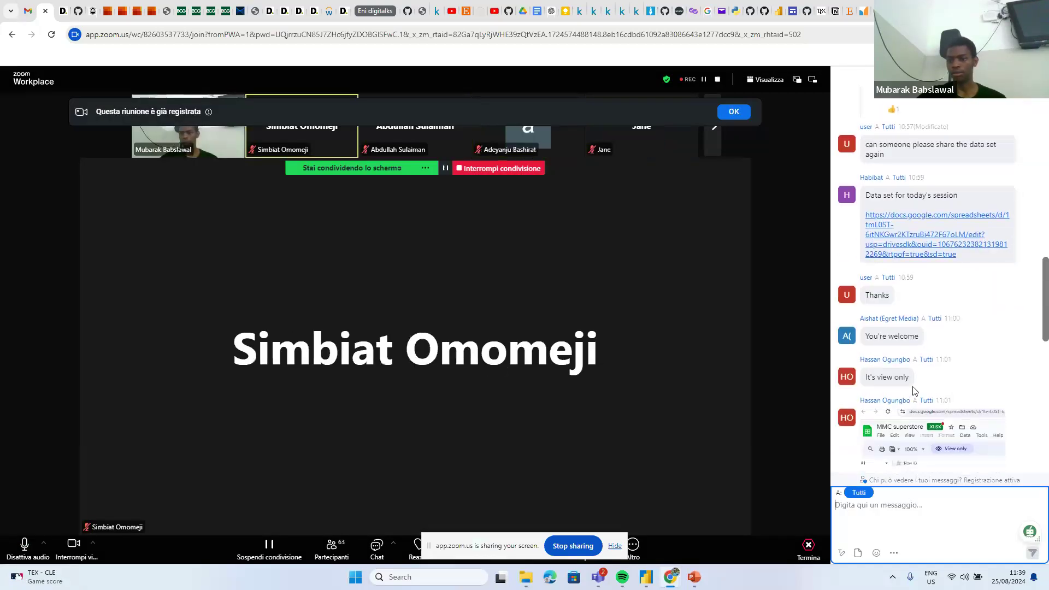
scroll(914, 391, down, 5)
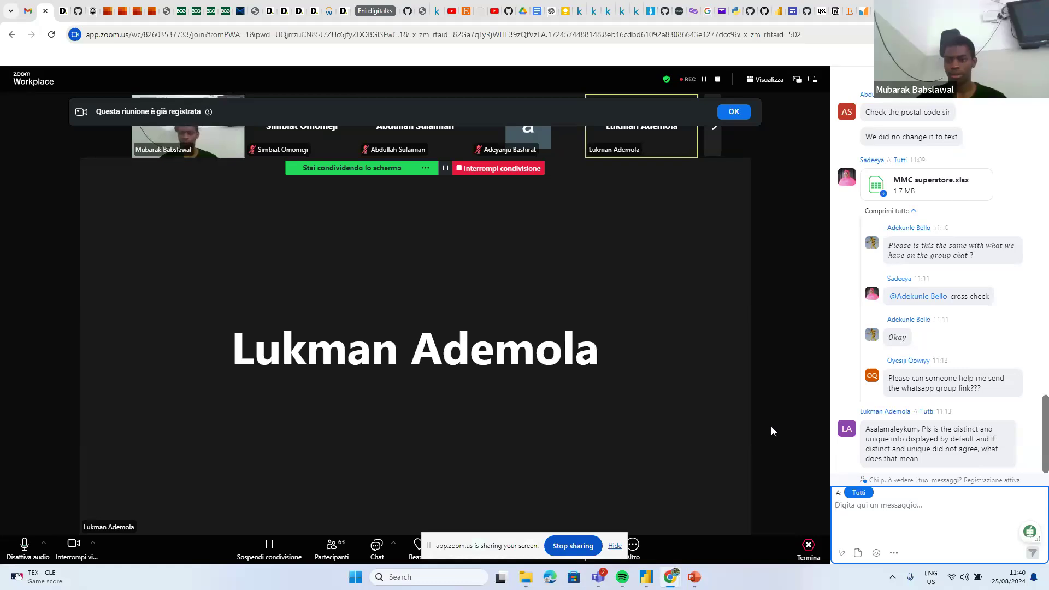
- Return to the untitled report and examine the distinct and unique values of Product's Category and Product ID columns in Power Query Editor
key(alt+Tab)
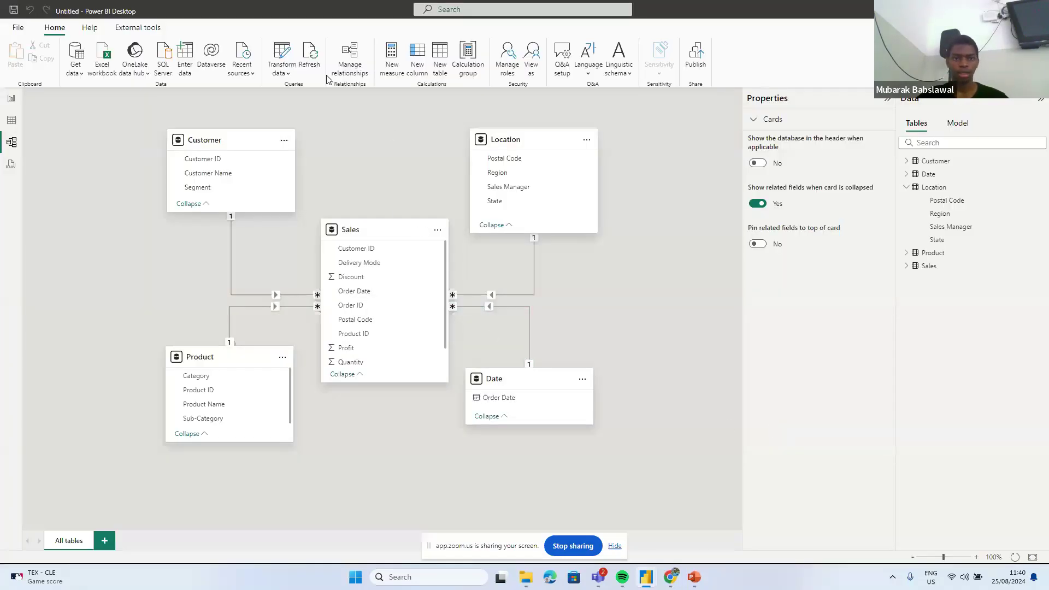
click(283, 51)
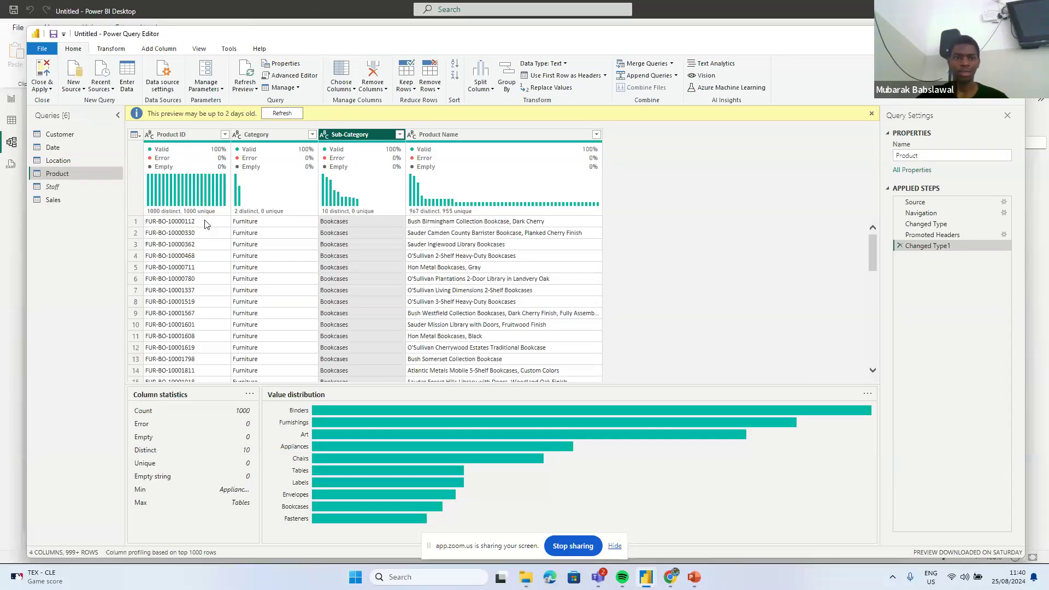
mouse_move(243, 212)
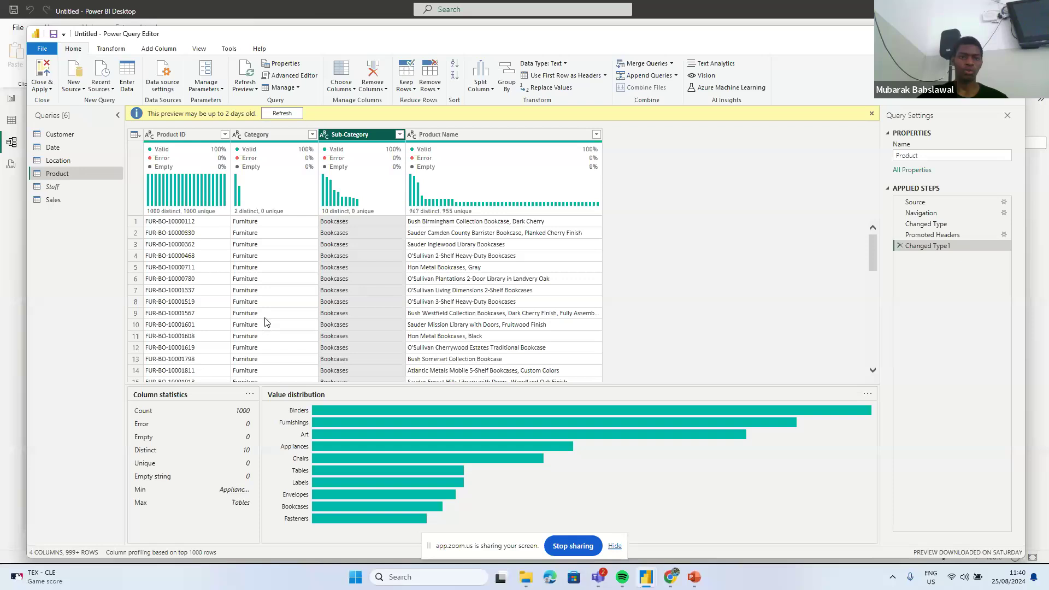
mouse_move(262, 168)
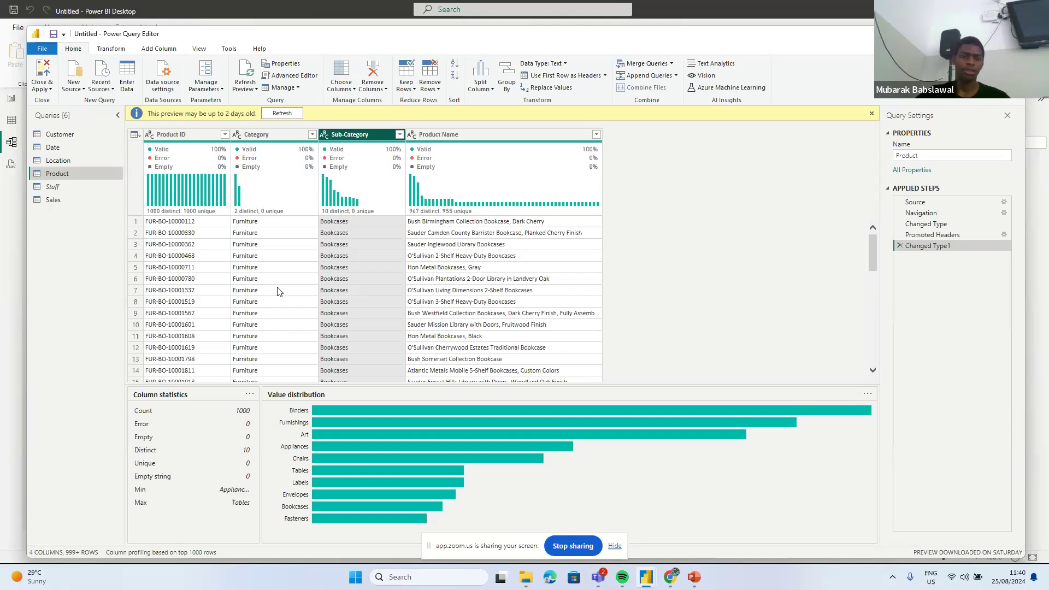
click(265, 141)
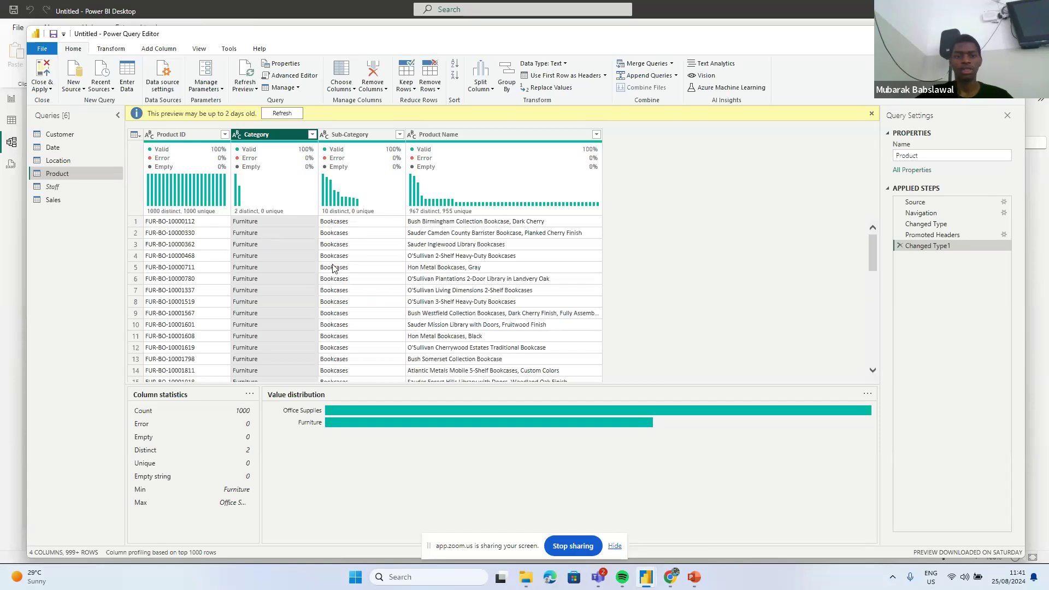
mouse_move(281, 212)
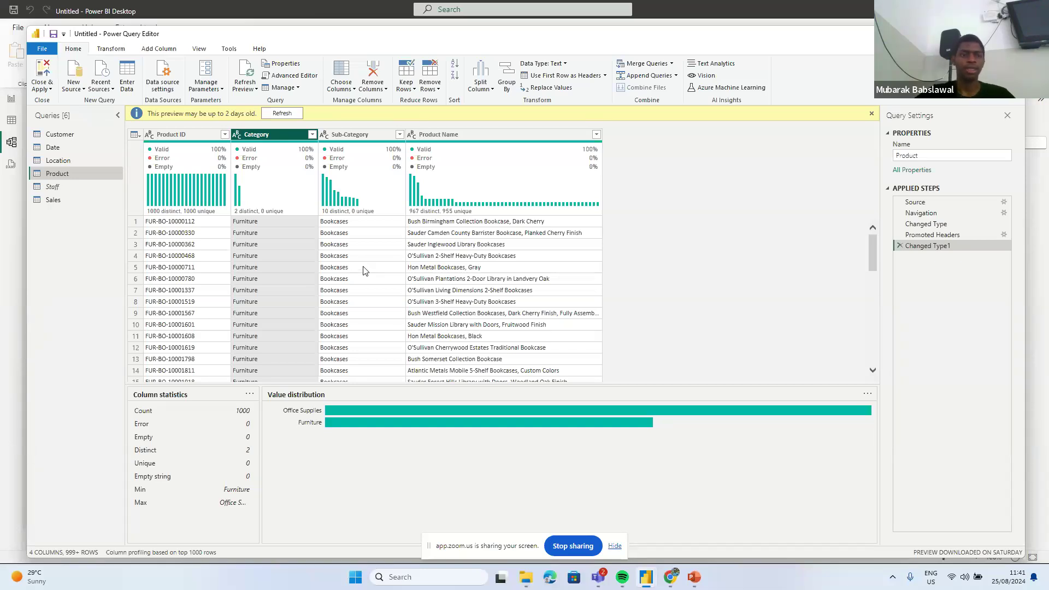
click(183, 136)
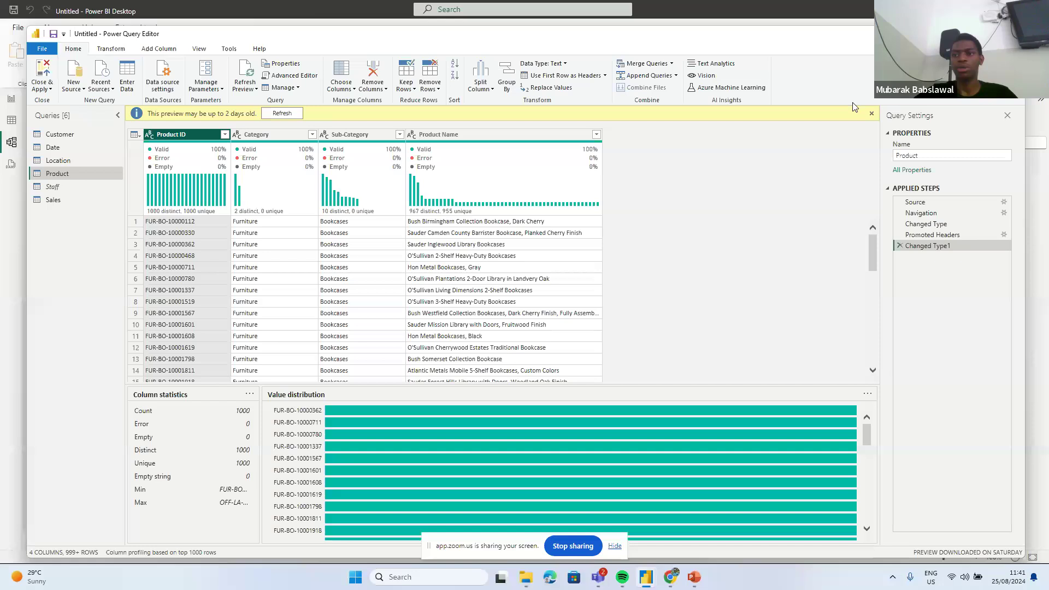
click(1012, 34)
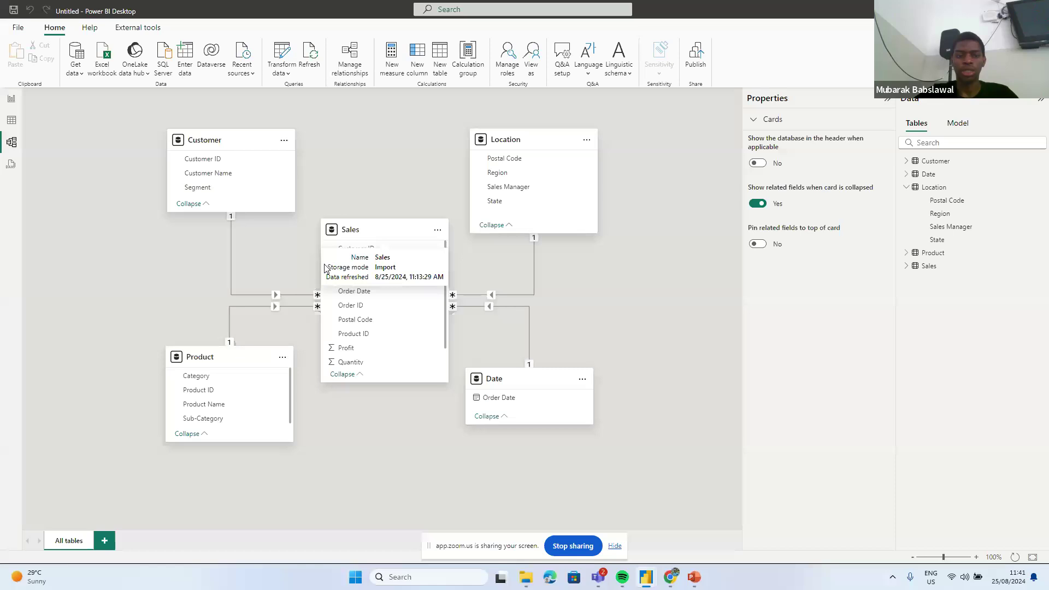
- Inspect the relationship between Sales and Product, and examine the Customer ID column profile of the Customer query in Power Query Editor
click(251, 307)
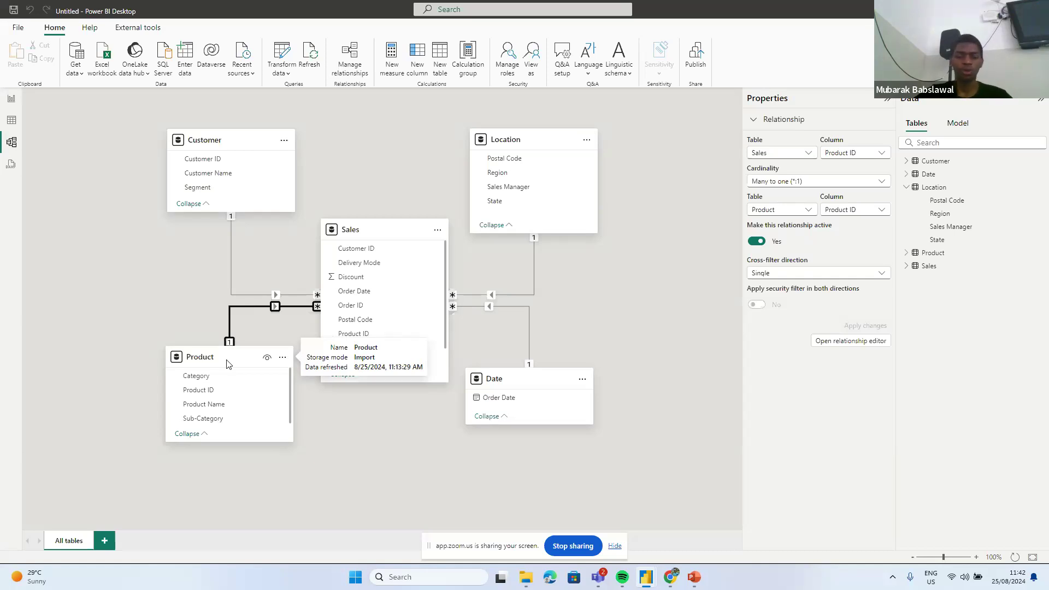
click(292, 54)
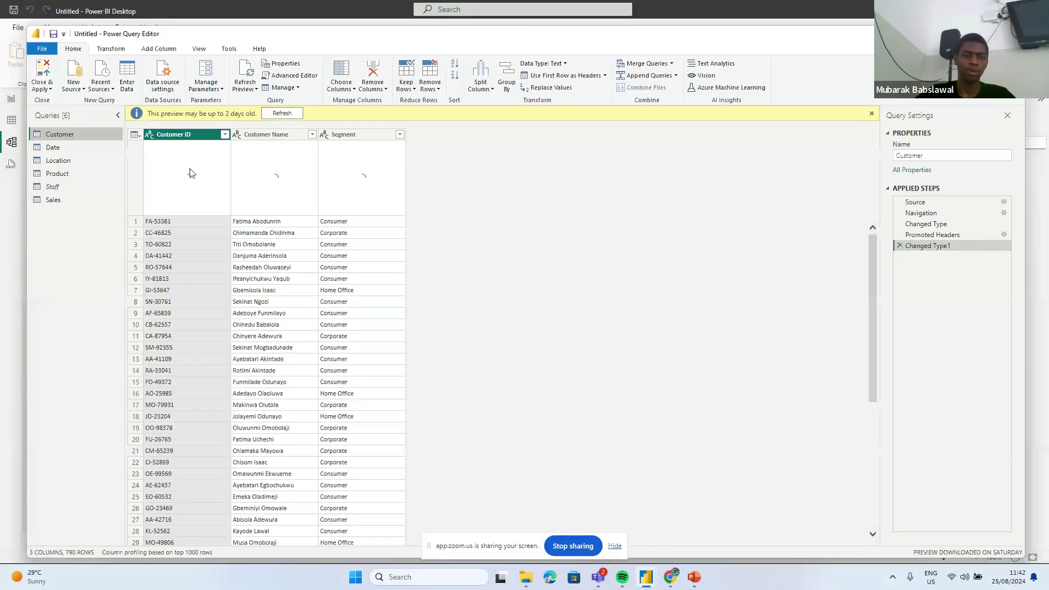
mouse_move(185, 191)
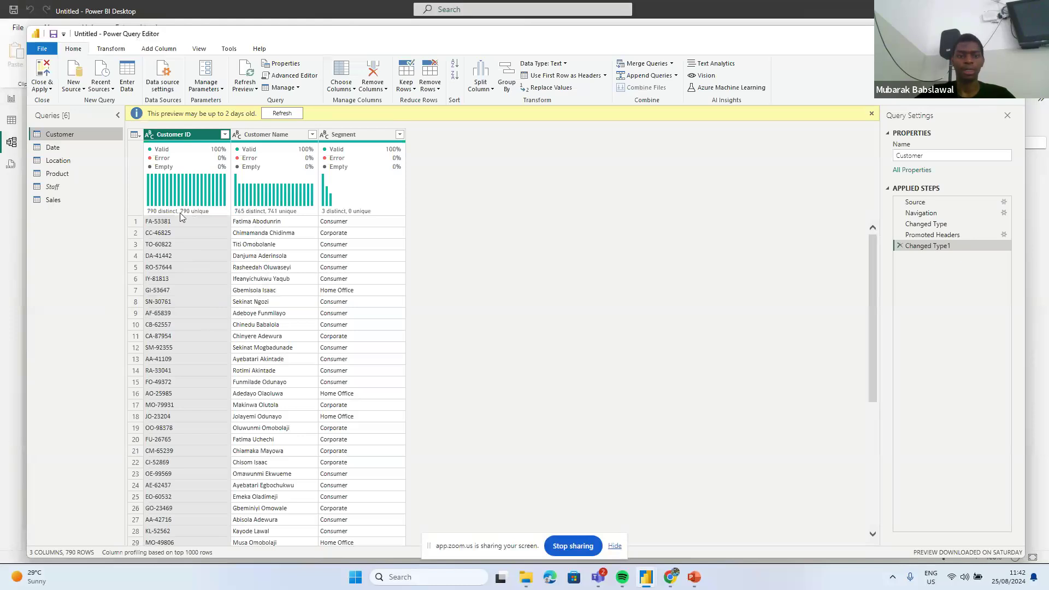
- Compare the distinct and unique values of the key columns in the Customer, Date, Location and Product queries
mouse_move(279, 213)
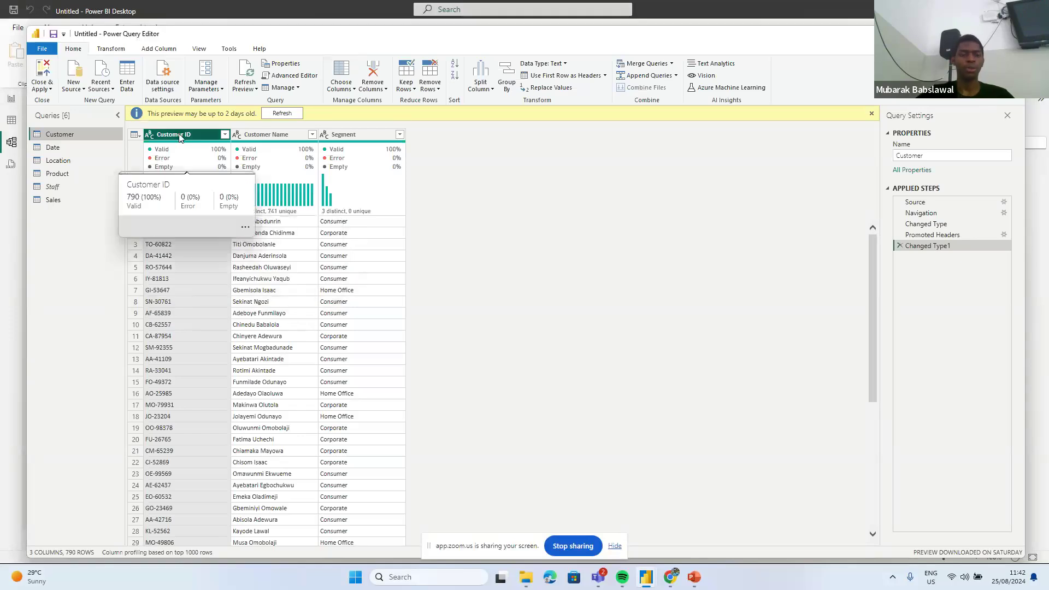
mouse_move(162, 213)
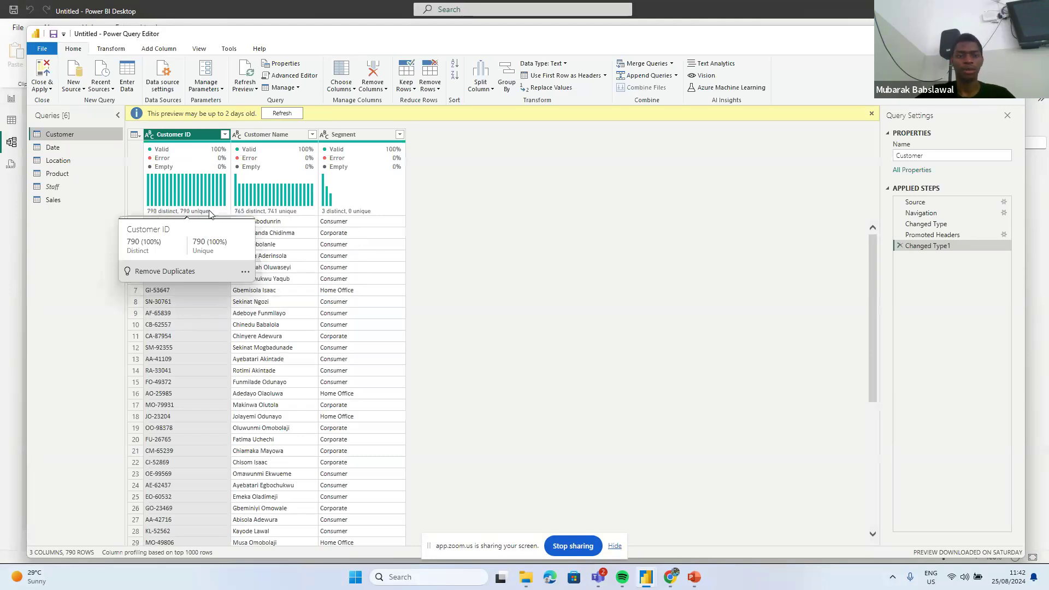
click(80, 147)
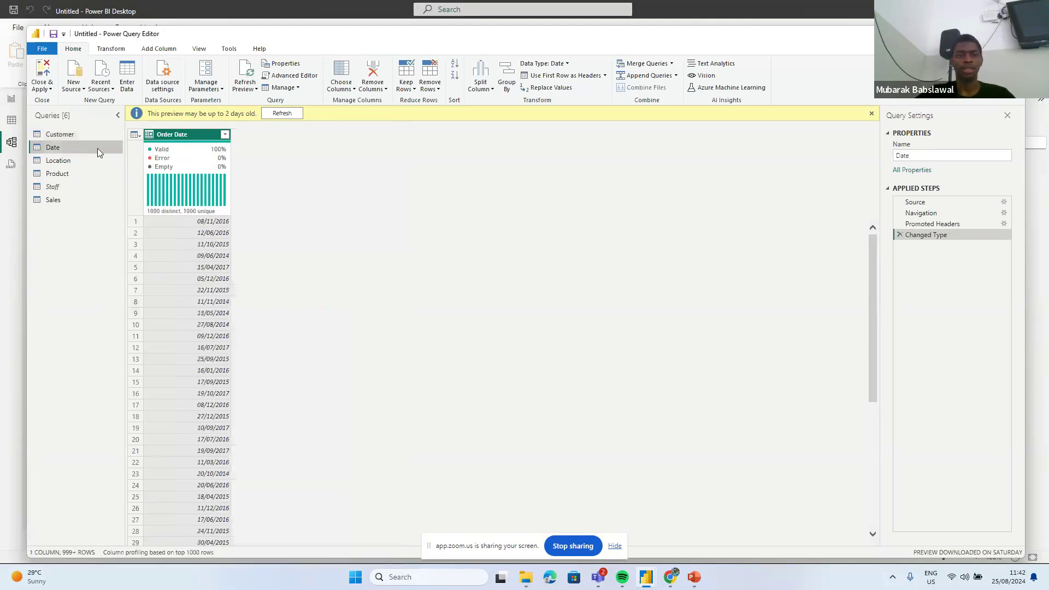
click(83, 159)
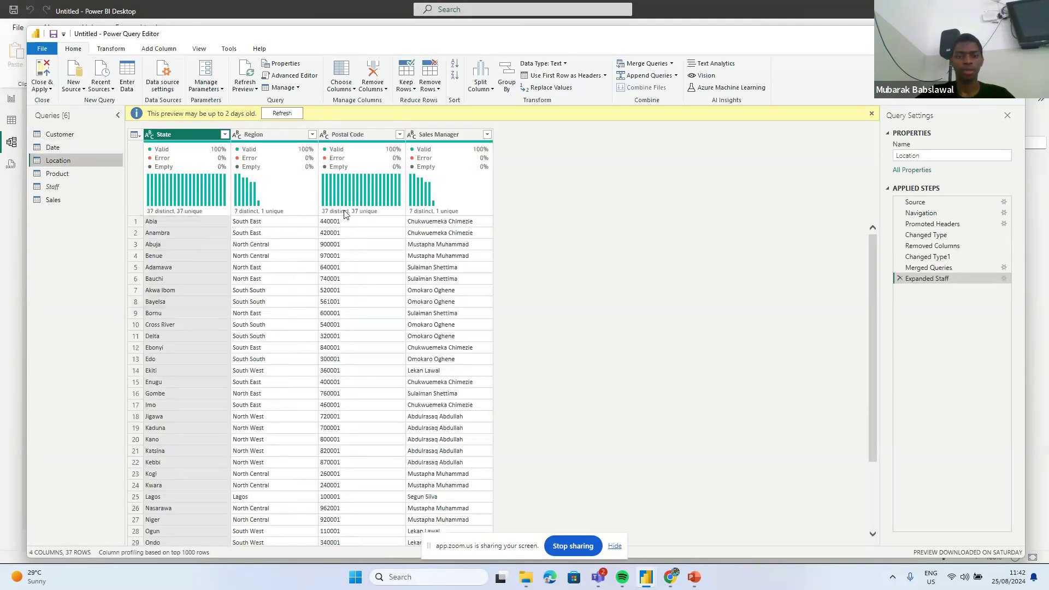
click(82, 174)
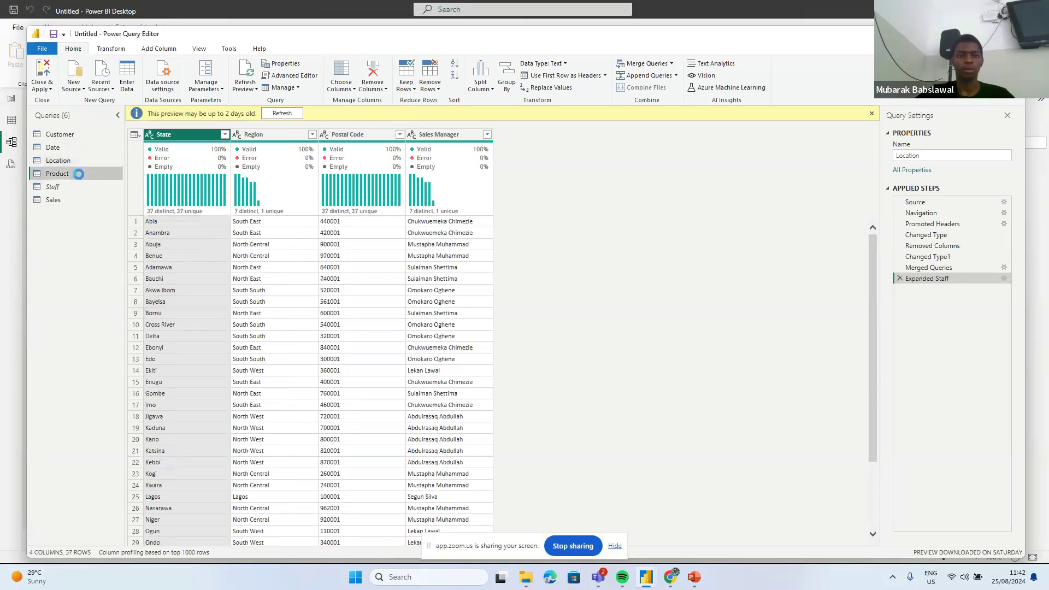
mouse_move(176, 213)
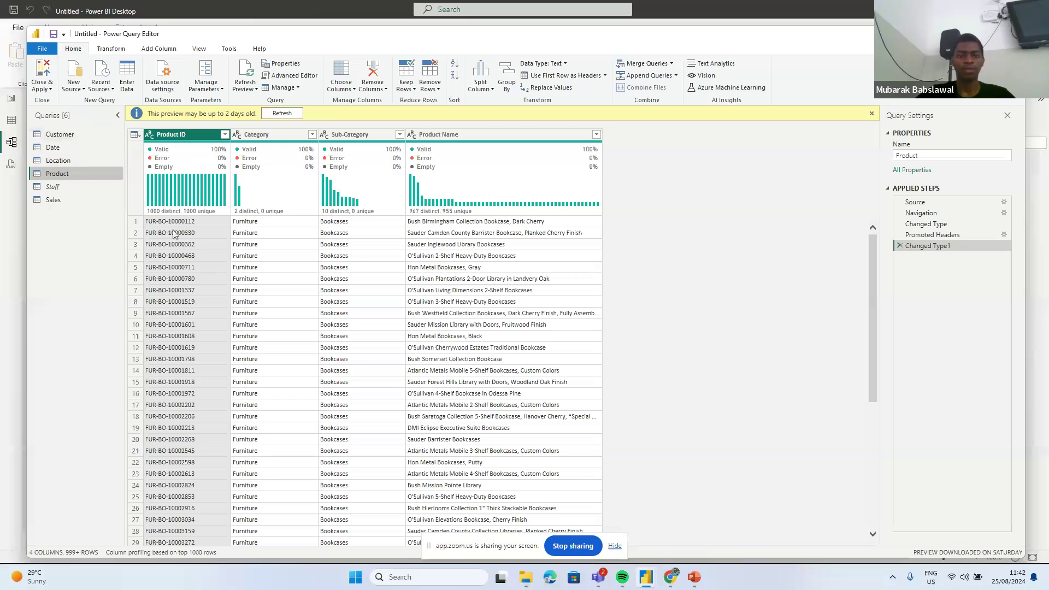
- Examine the column profiles of Product ID, Postal Code and Customer ID in the Sales query
click(61, 200)
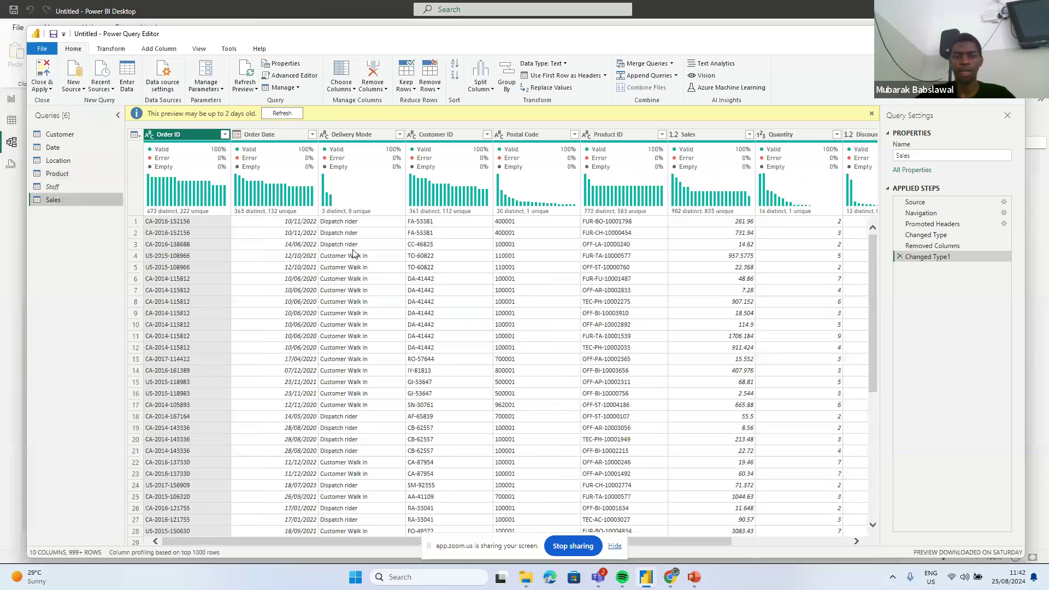
scroll(510, 276, right, 5)
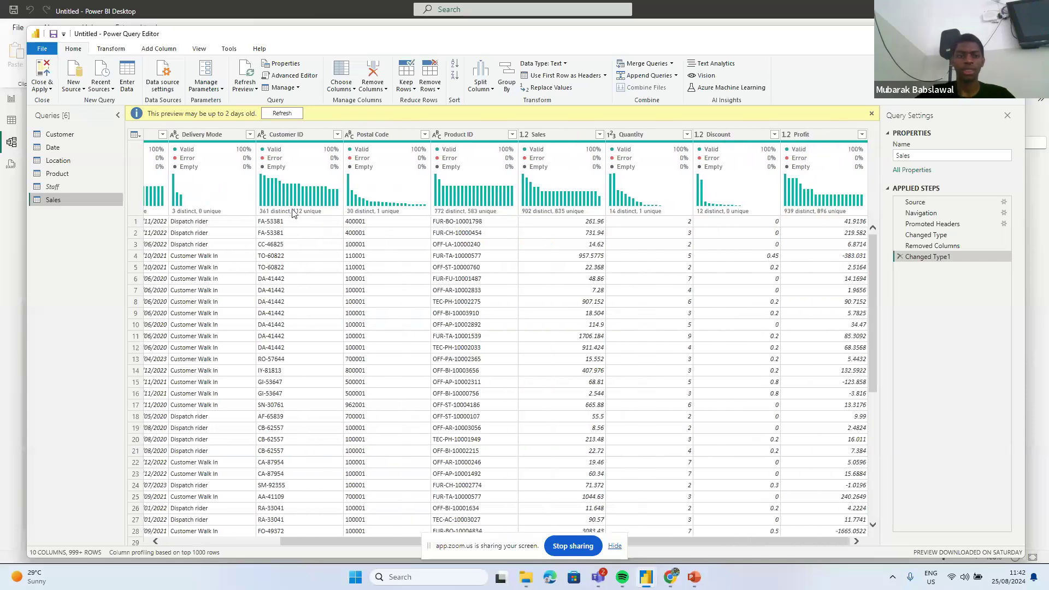
mouse_move(296, 197)
mouse_move(288, 216)
mouse_move(315, 166)
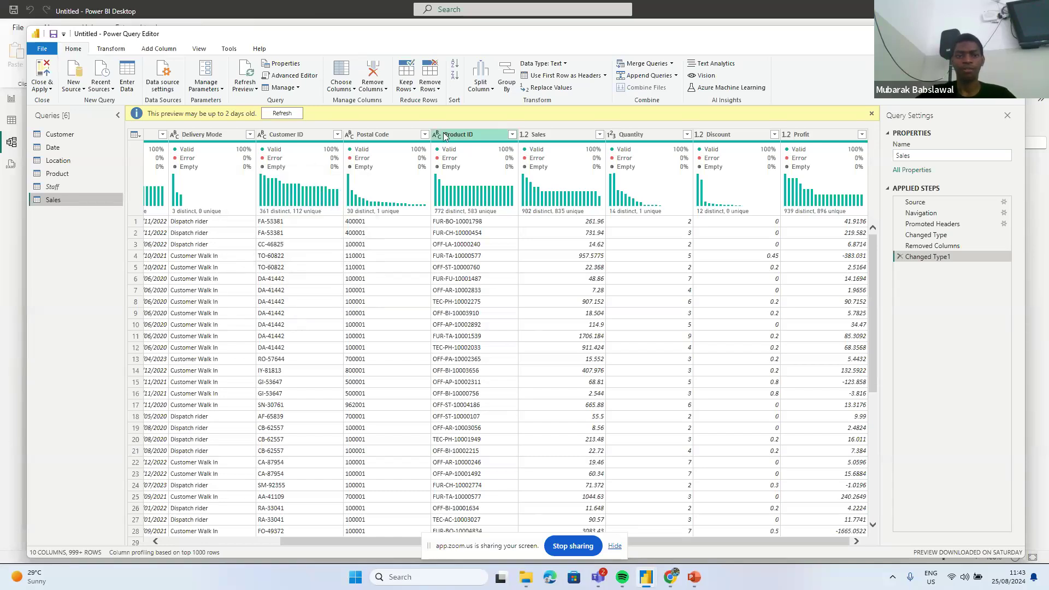
click(478, 135)
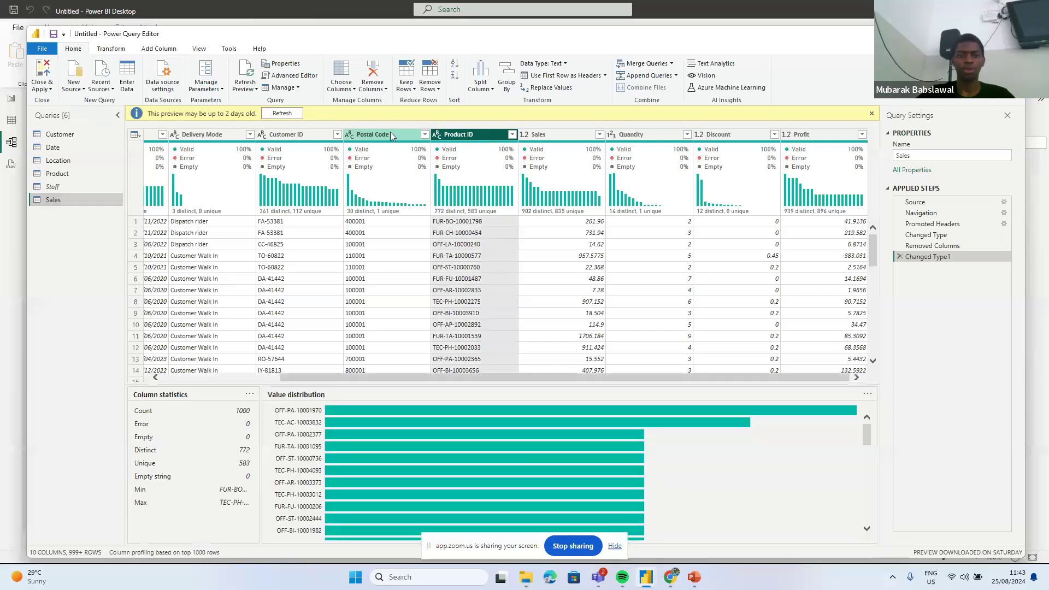
click(385, 135)
click(297, 134)
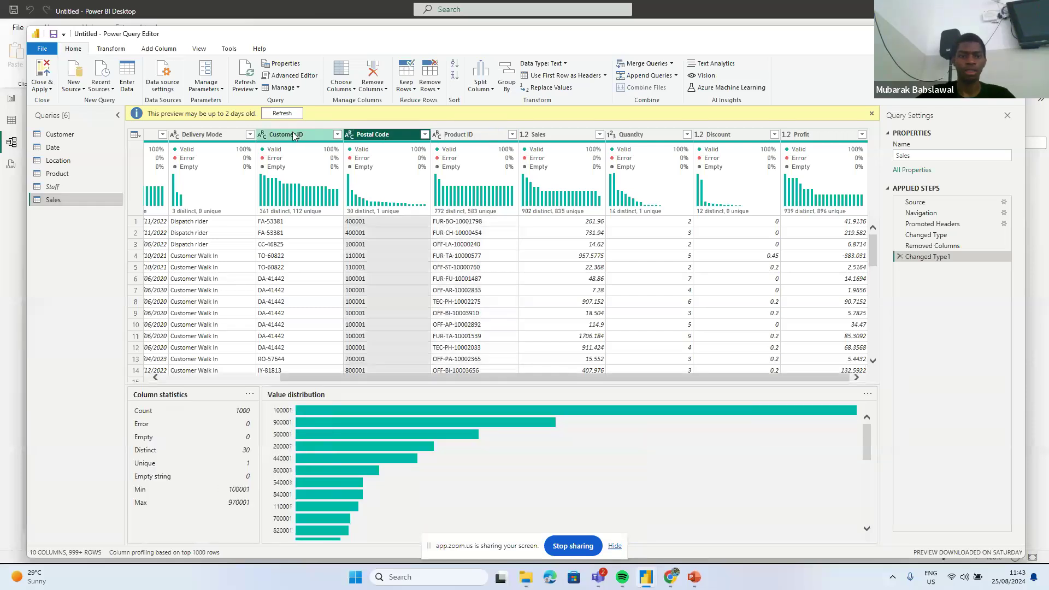
mouse_move(454, 196)
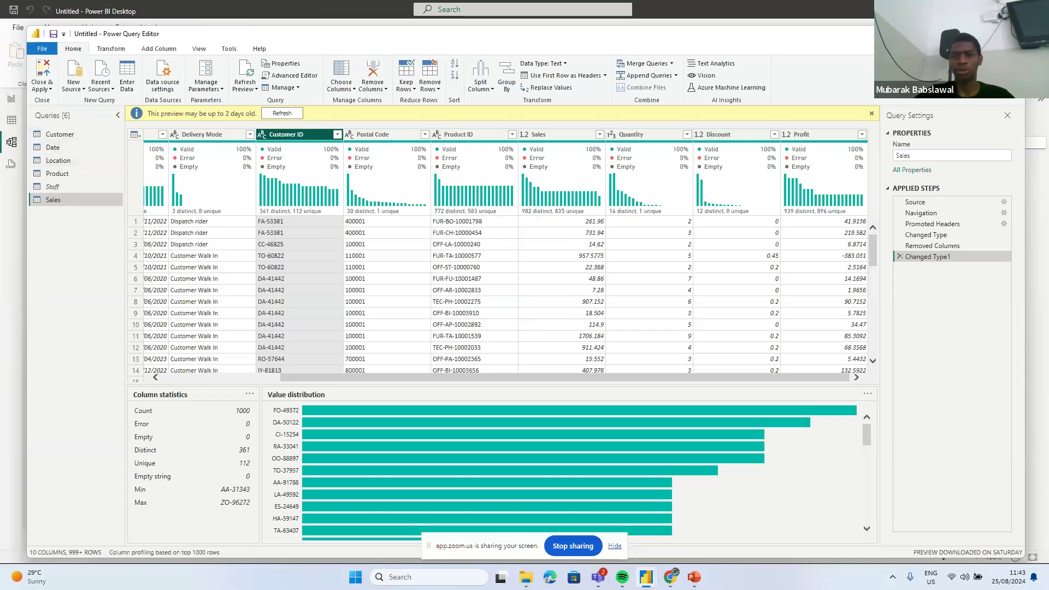
- Close Power Query Editor and inspect the model relationships linking Sales to Customer, Product, Date and Location
click(1013, 34)
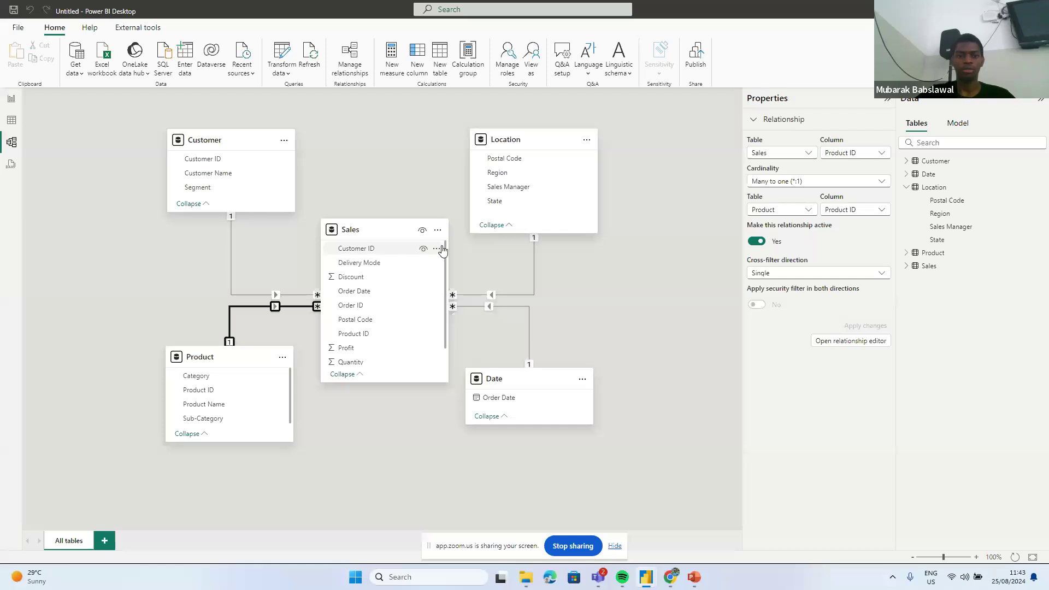
click(354, 252)
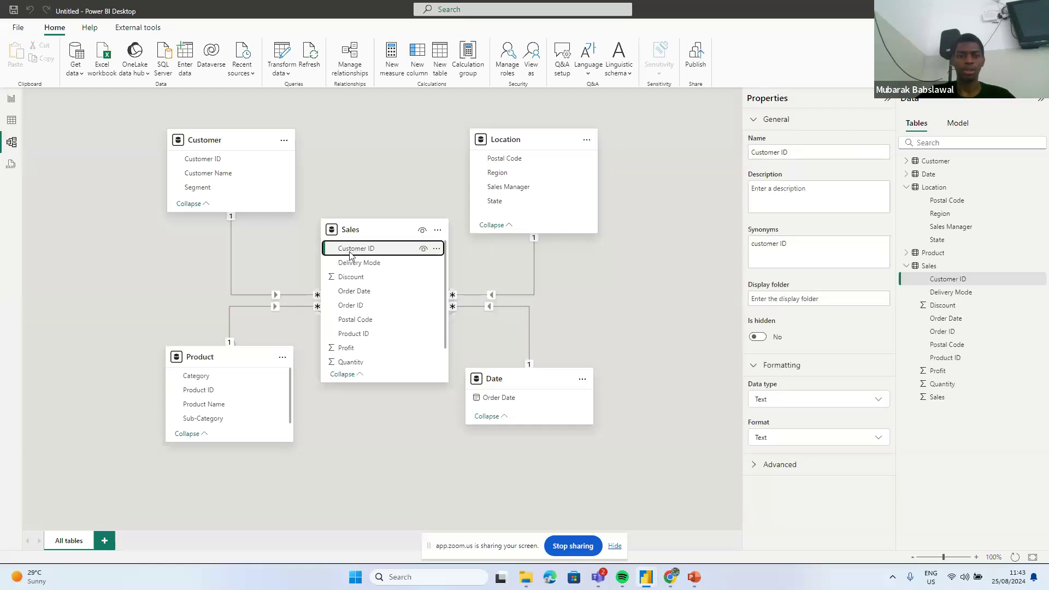
click(231, 257)
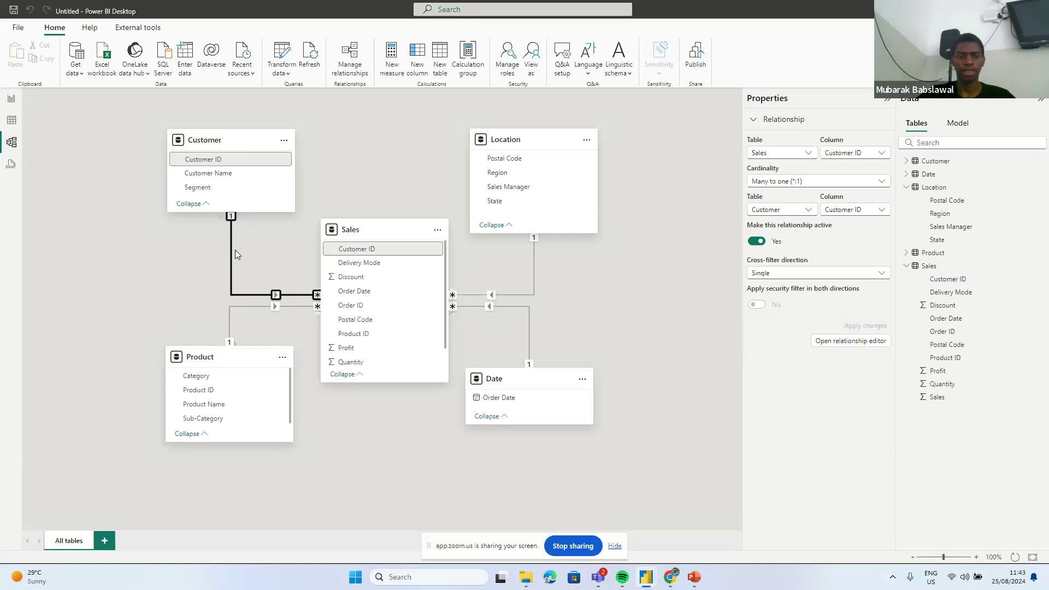
click(243, 307)
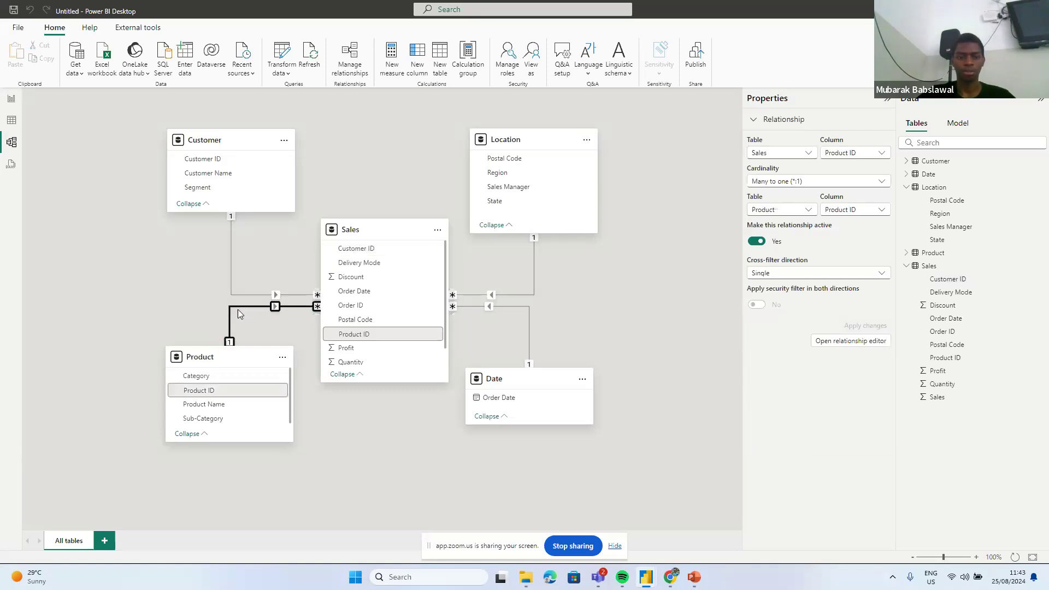
click(510, 309)
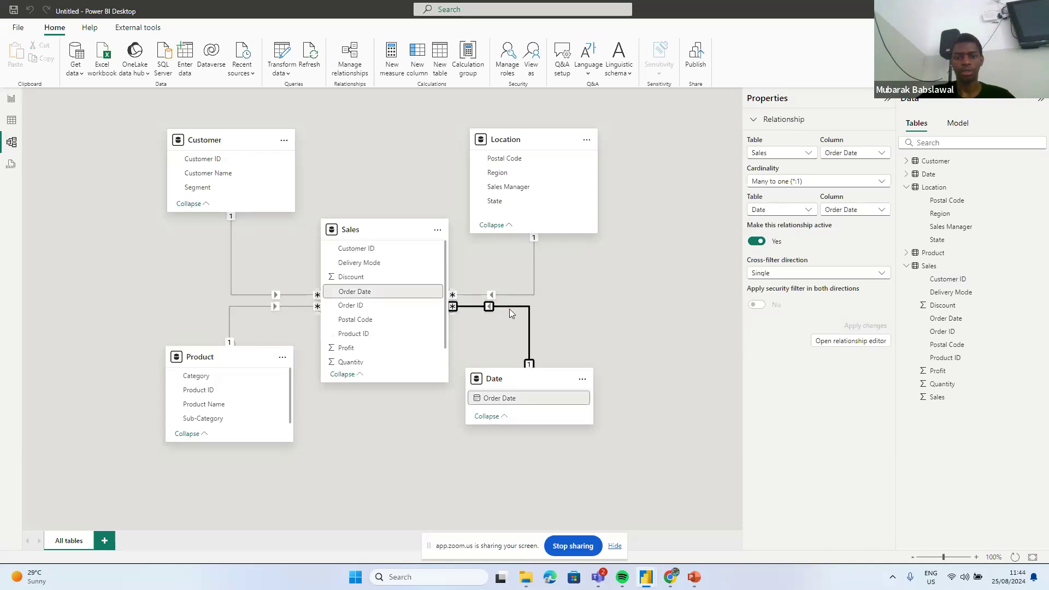
click(533, 288)
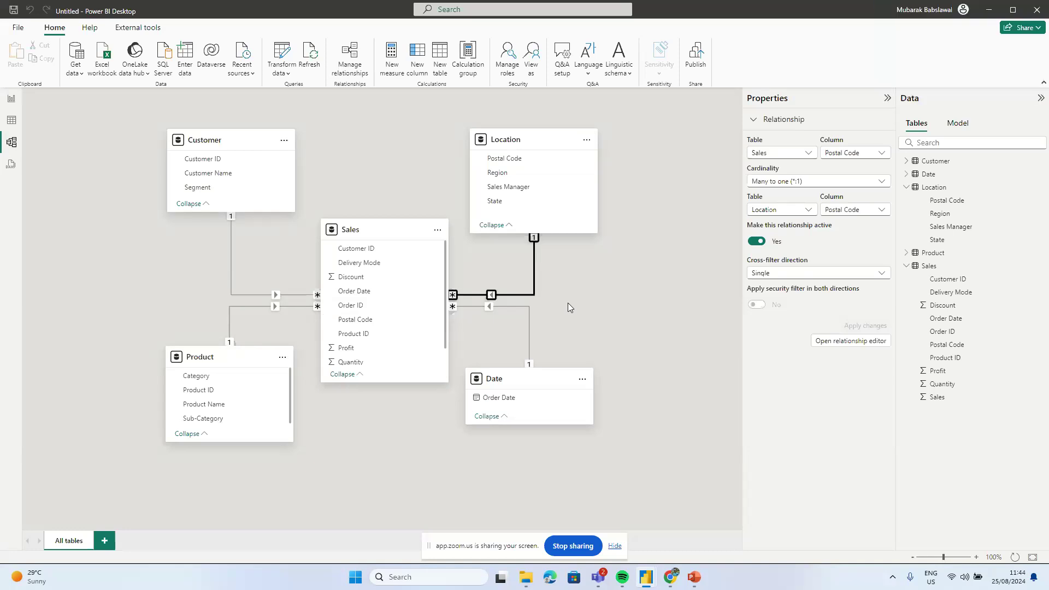
click(529, 321)
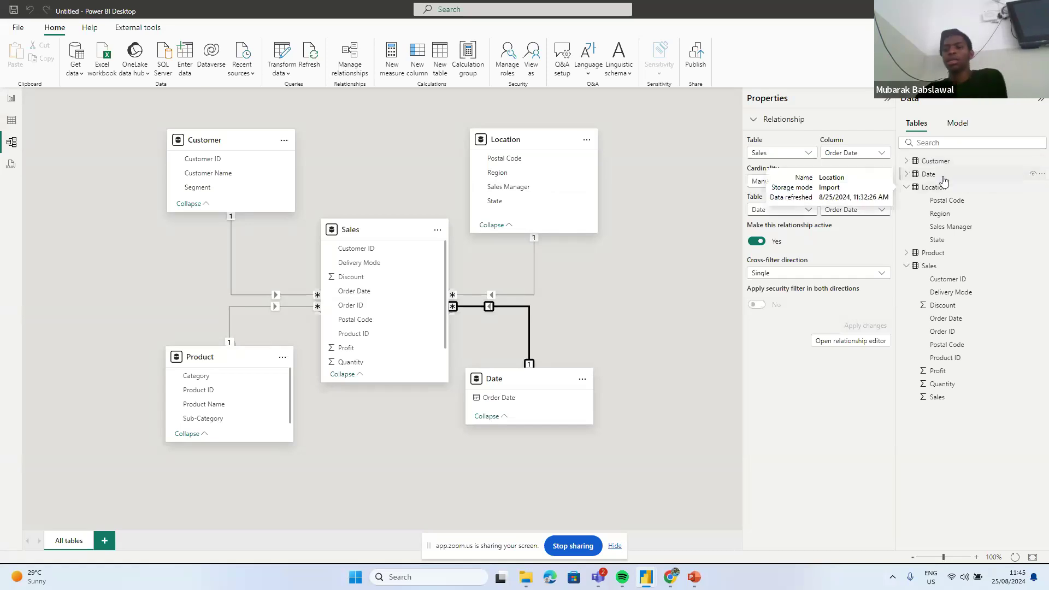
- Expand the Customer table's fields in the model, and view the Customer and Sales fields available in the report view
click(907, 163)
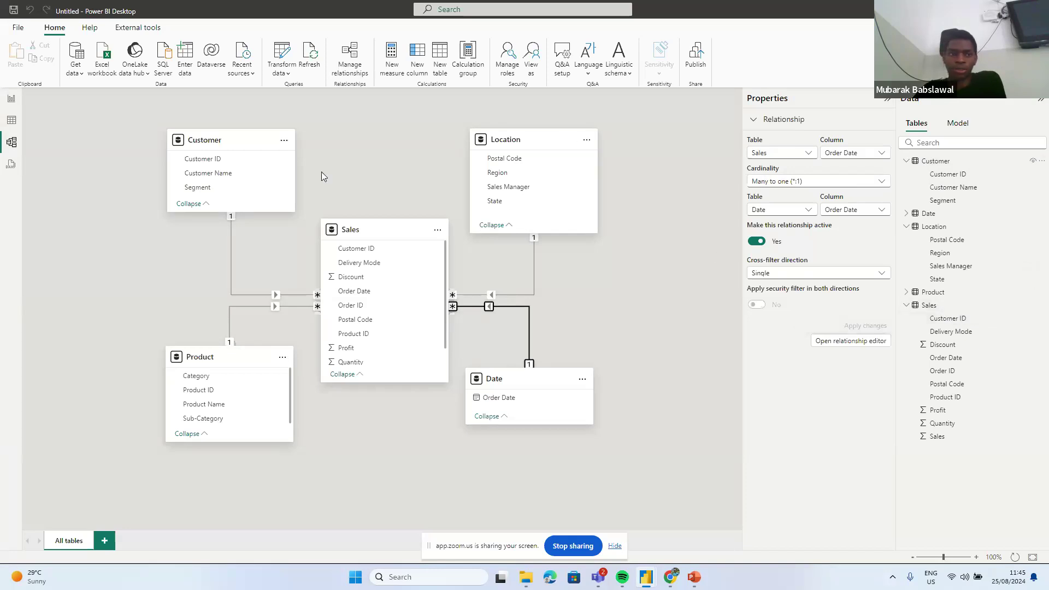
click(11, 99)
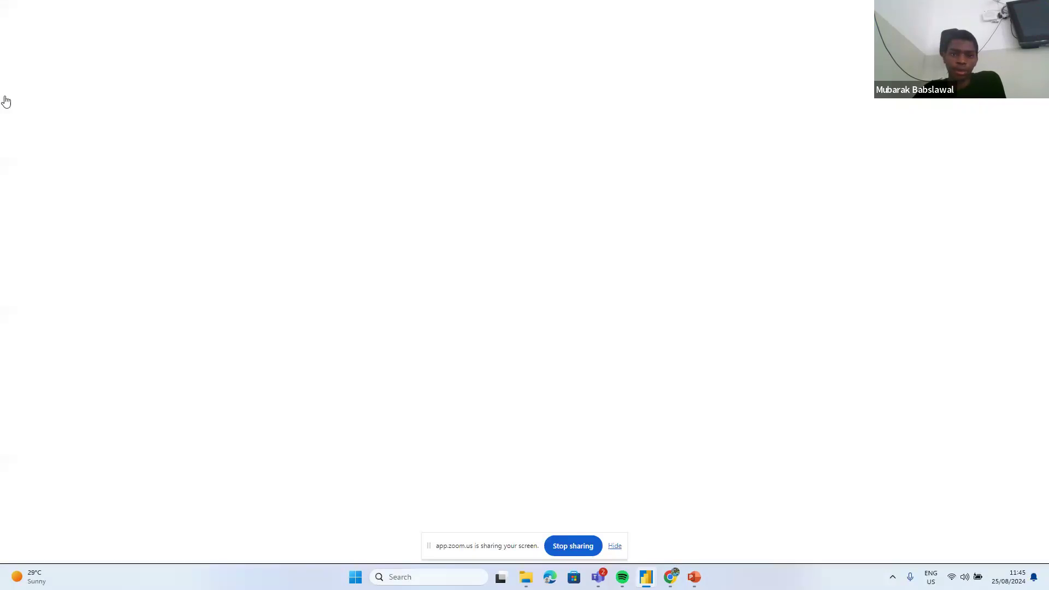
click(964, 137)
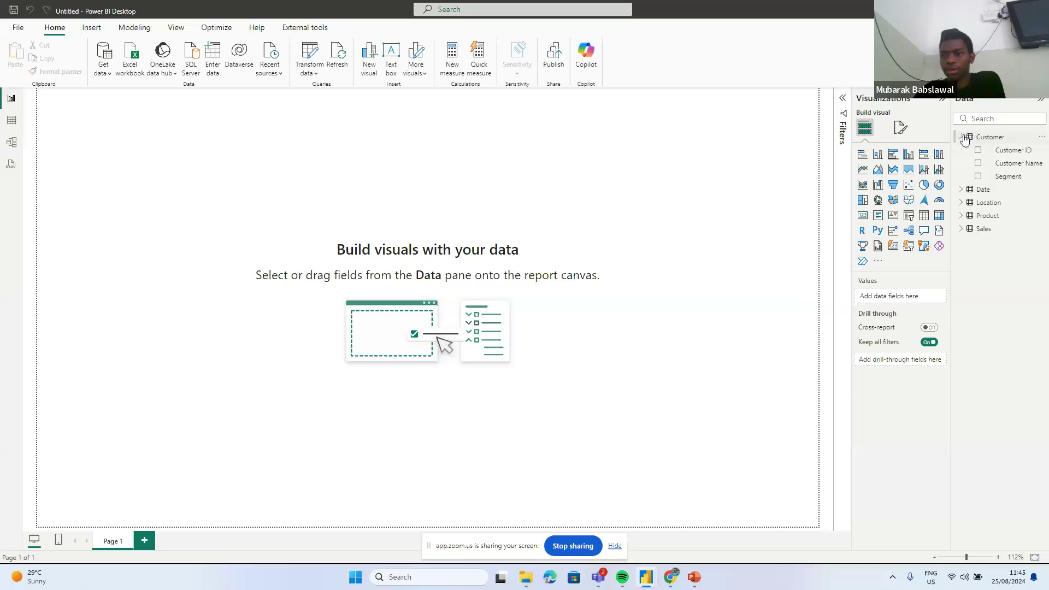
click(962, 229)
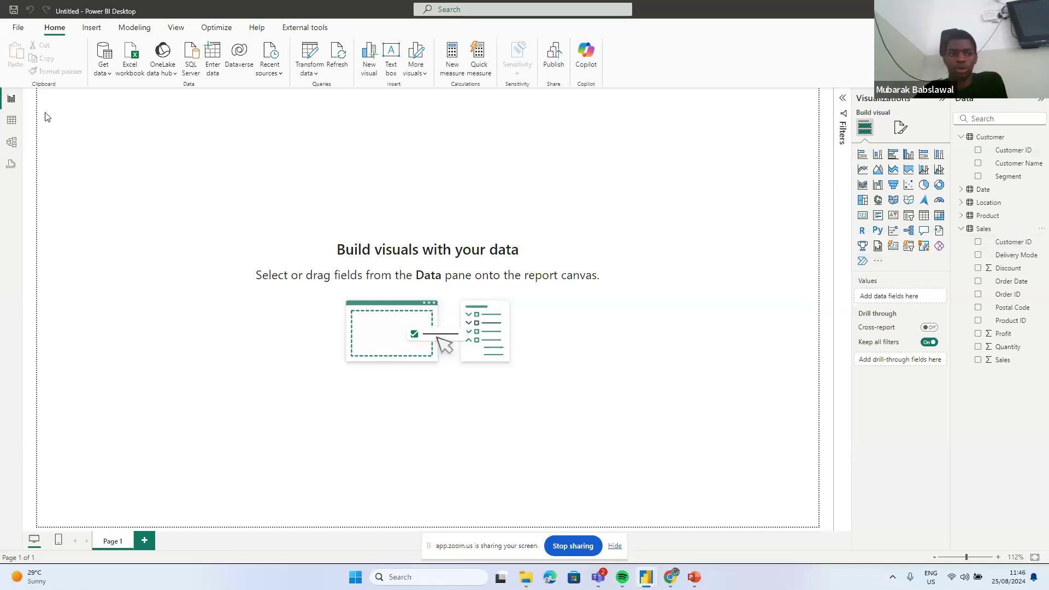
- Return to the model and hide the Customer ID field of both the Customer and Sales tables from report view
click(12, 145)
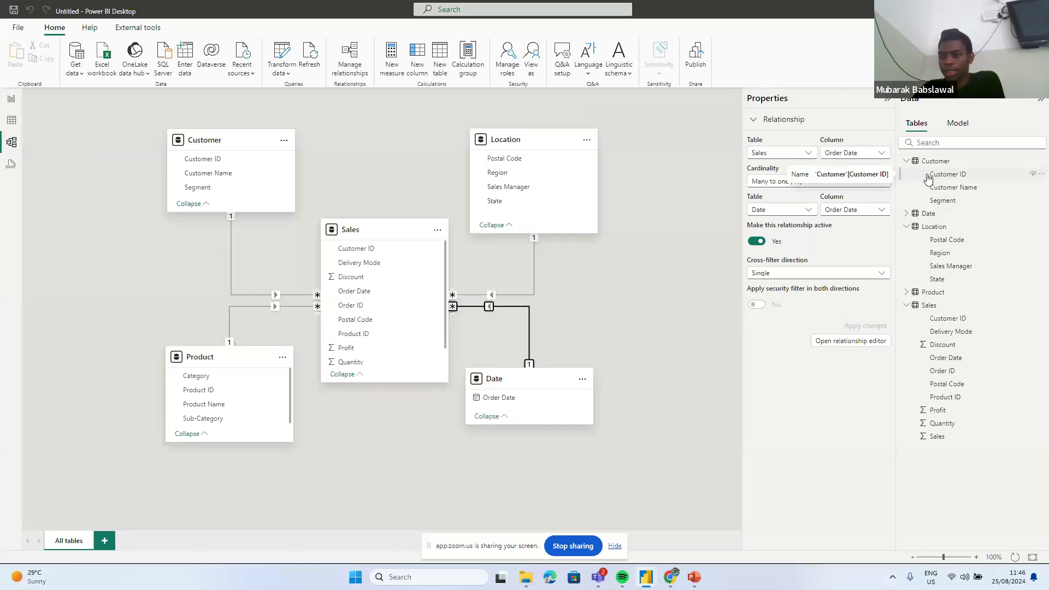
click(1034, 176)
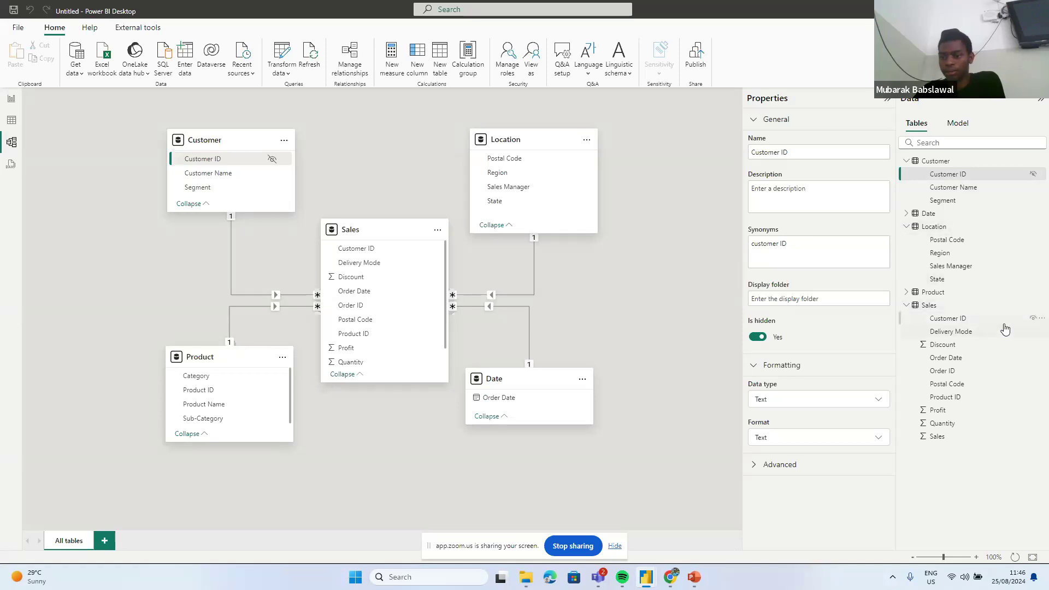
click(1035, 319)
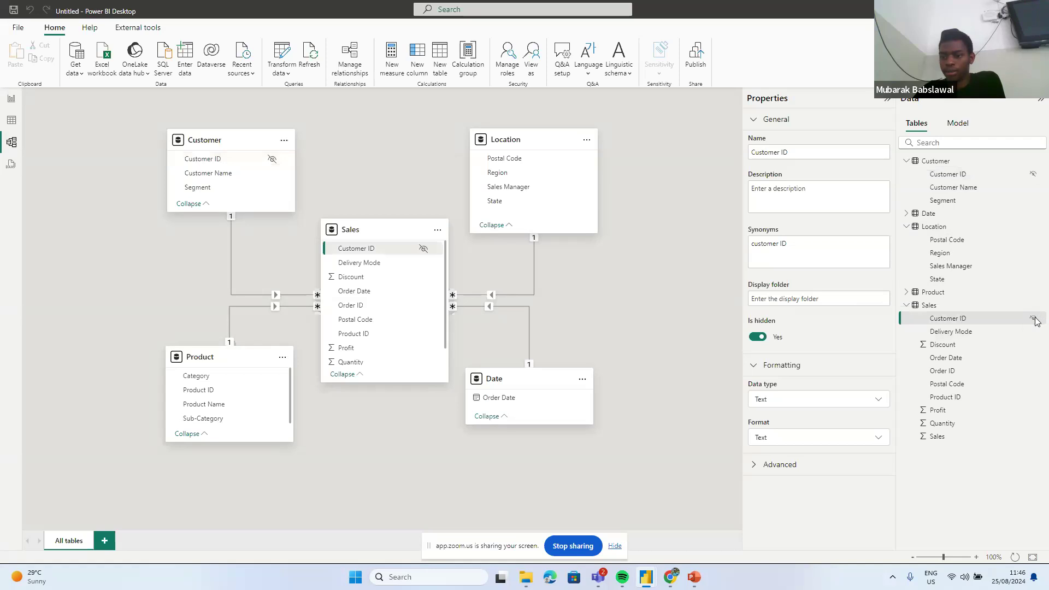
- Hide Order Date, Postal Code and Product ID in the Sales table, and unhide Customer ID in the Customer table
click(1033, 359)
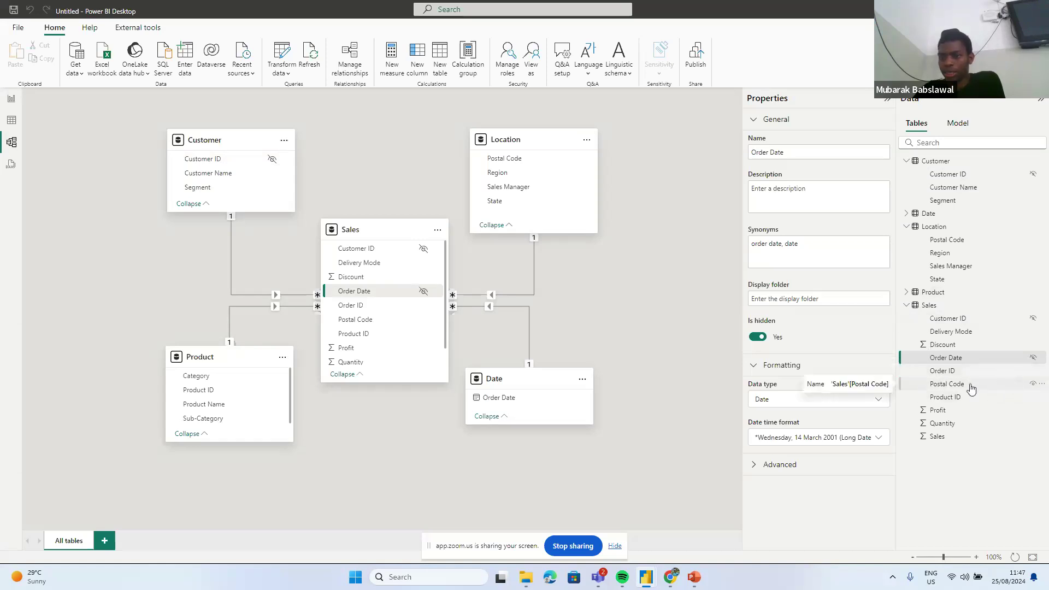
click(1033, 384)
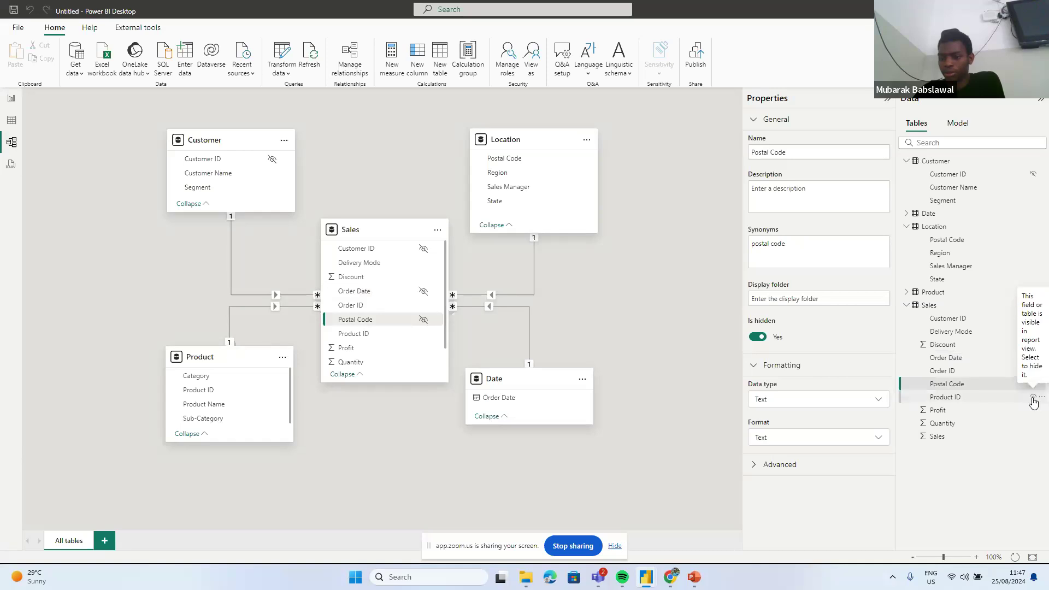
click(1033, 398)
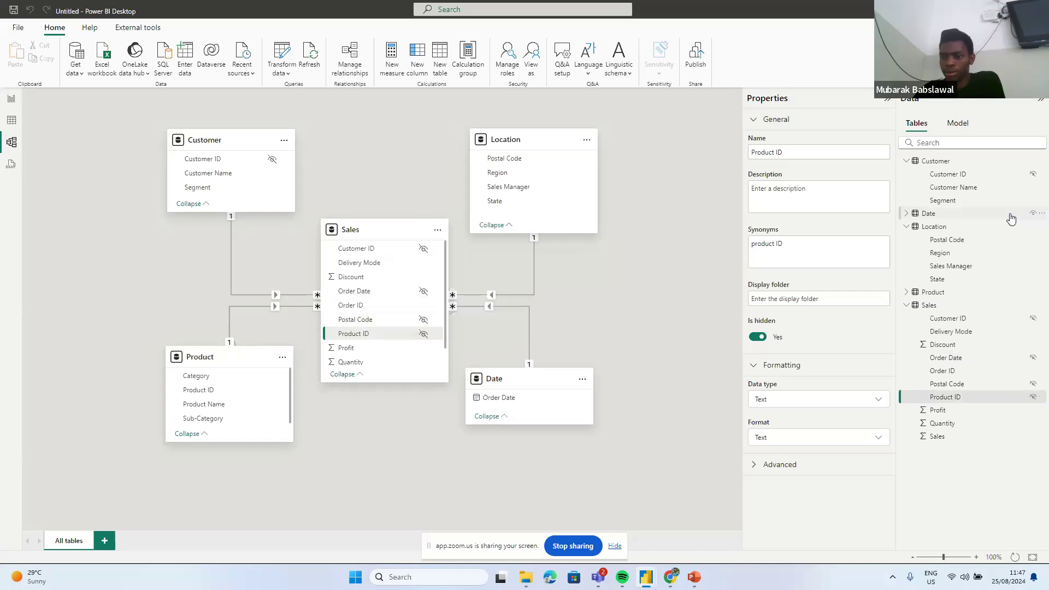
click(1032, 175)
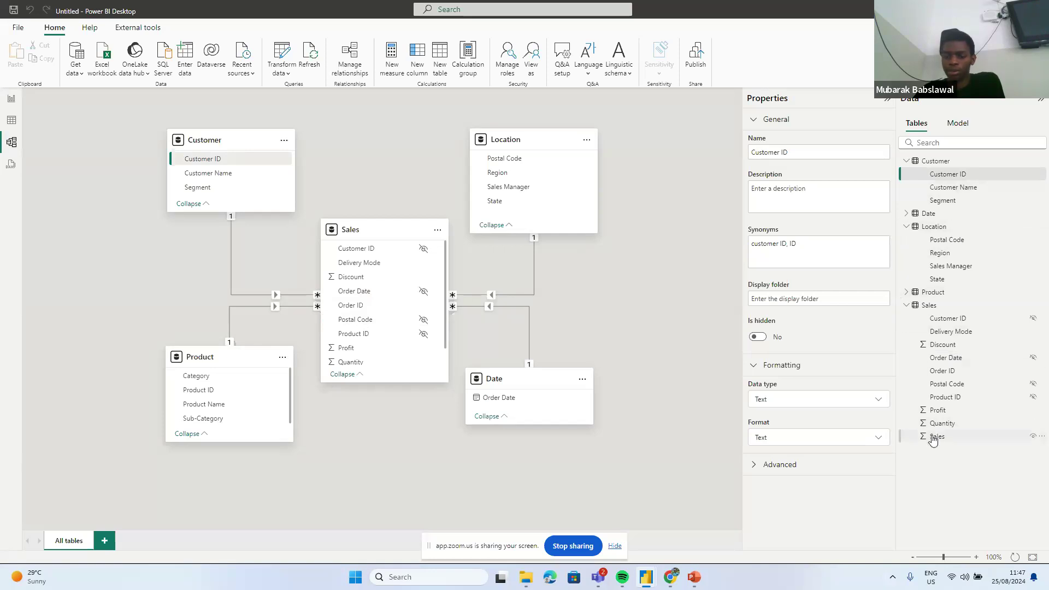
- Create an enlarged table visual of Customer Name and Sales on the report page, sorted by Sales in descending order
click(11, 100)
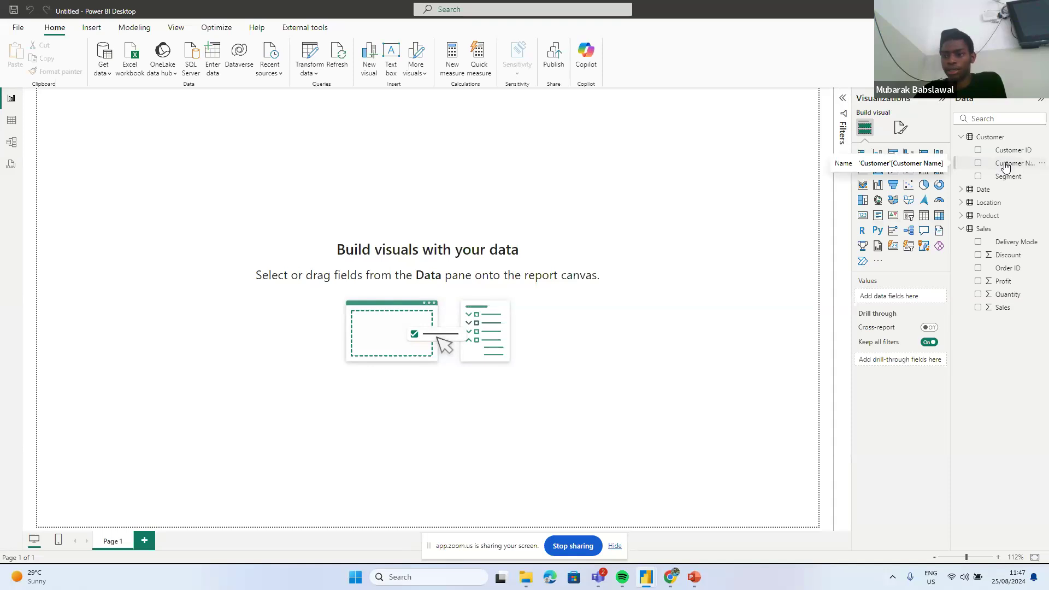
drag(1004, 167, 425, 236)
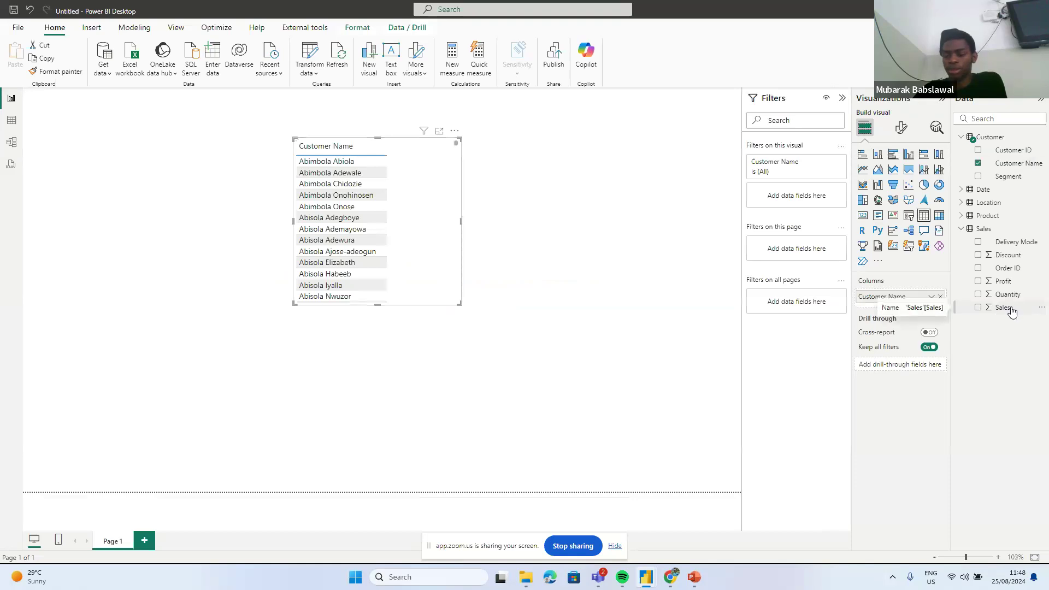
drag(1011, 311, 447, 264)
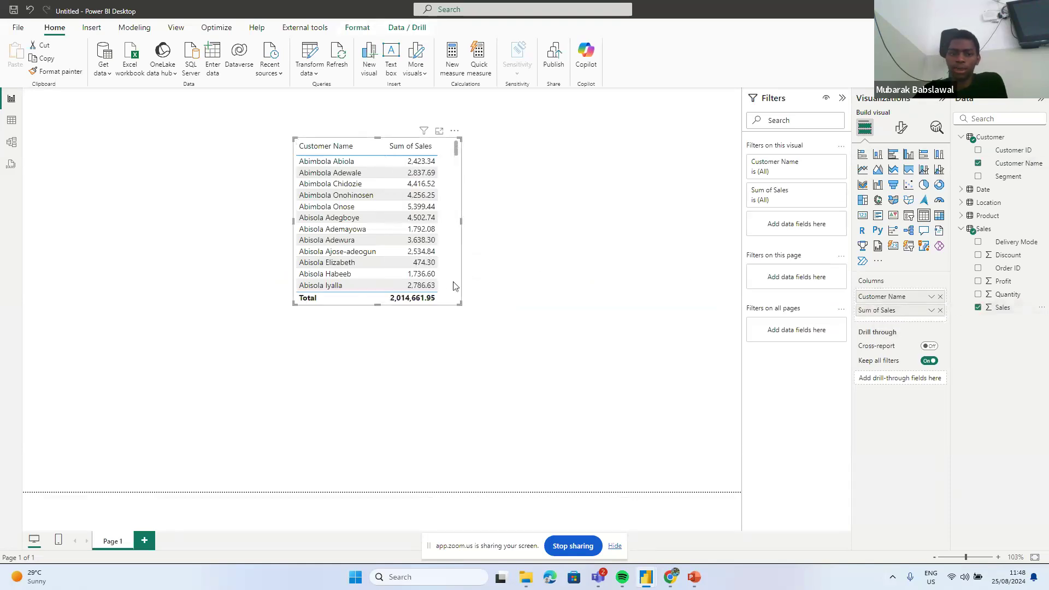
drag(458, 306, 555, 447)
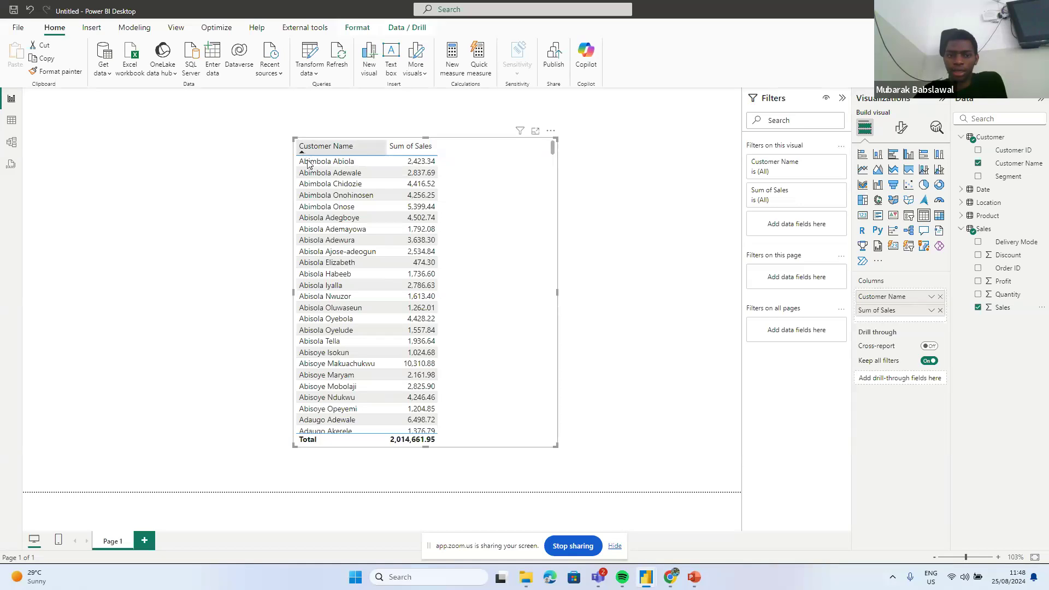
click(408, 147)
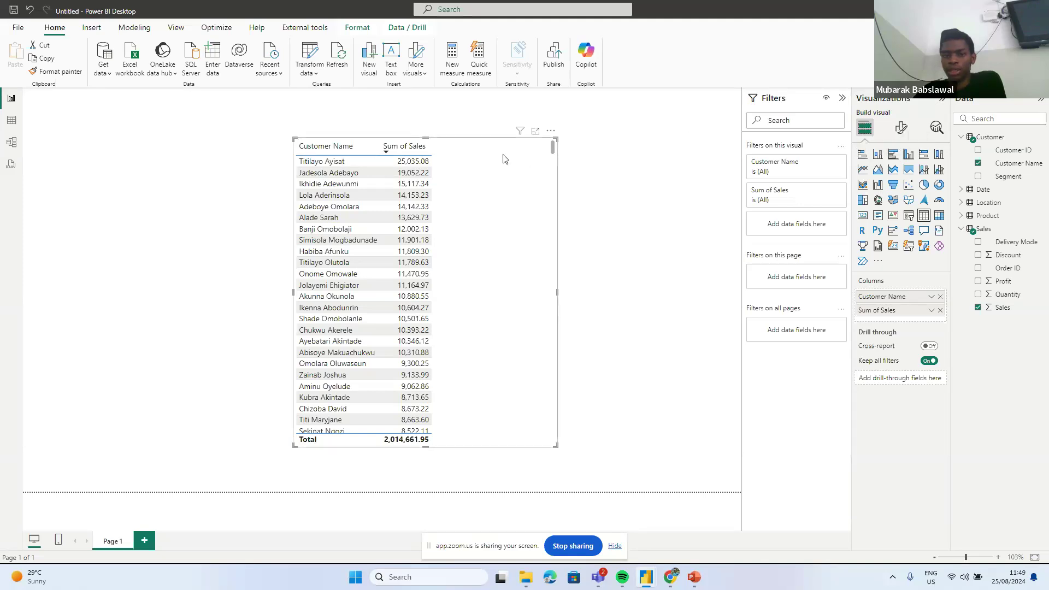
- Convert the customer sales table to a clustered bar chart, then move and resize it along the report page's left edge
click(893, 155)
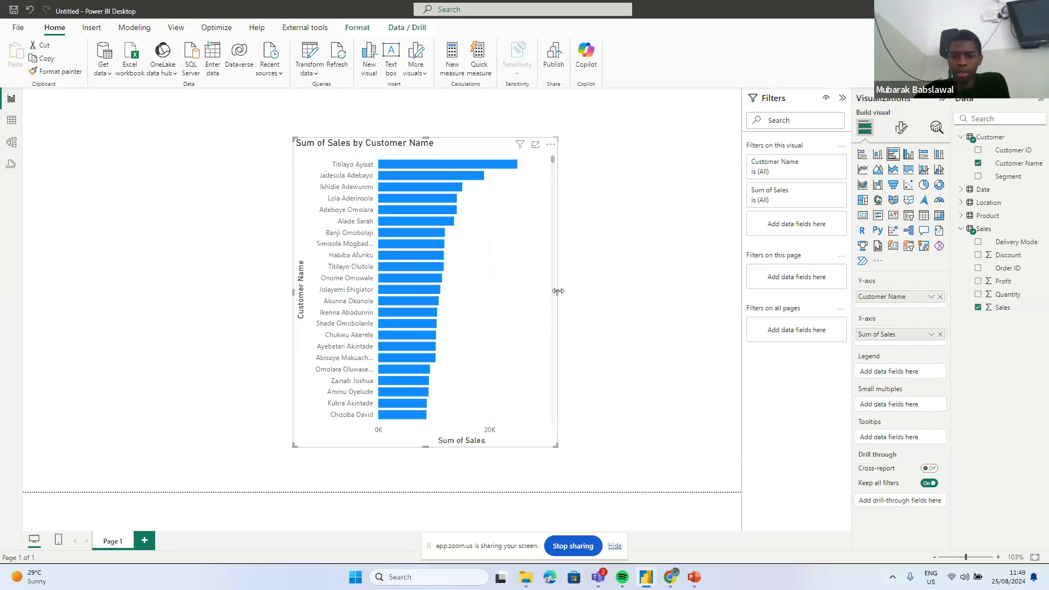
drag(558, 291, 591, 292)
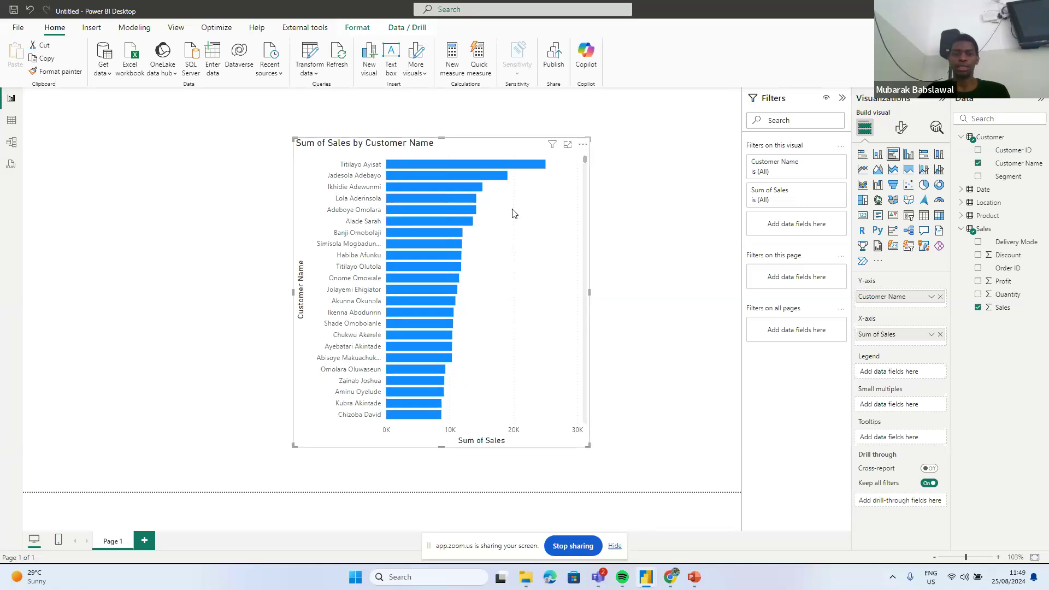
drag(477, 143, 207, 133)
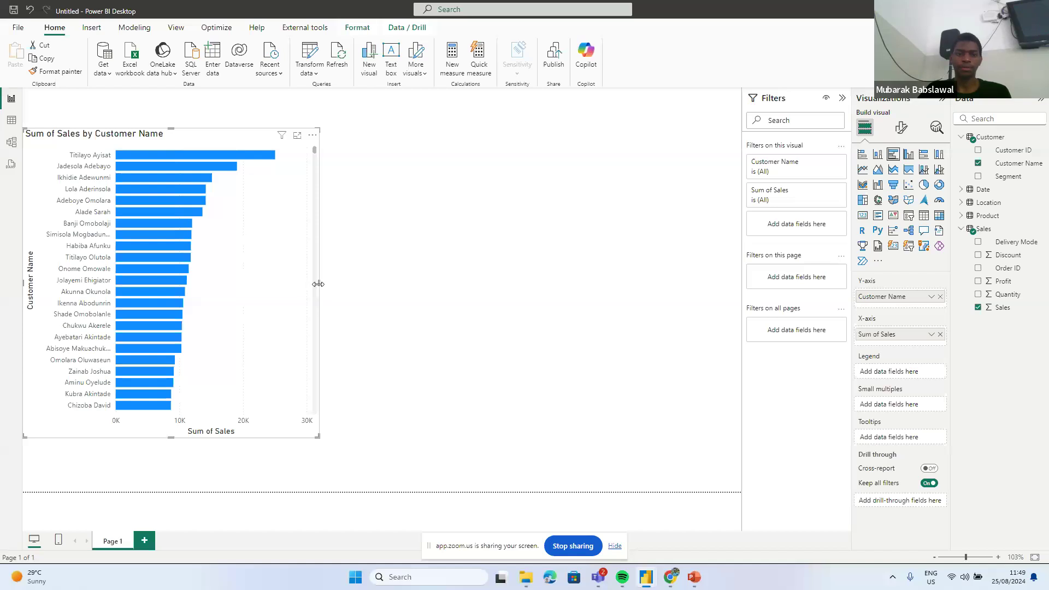
drag(318, 283, 284, 283)
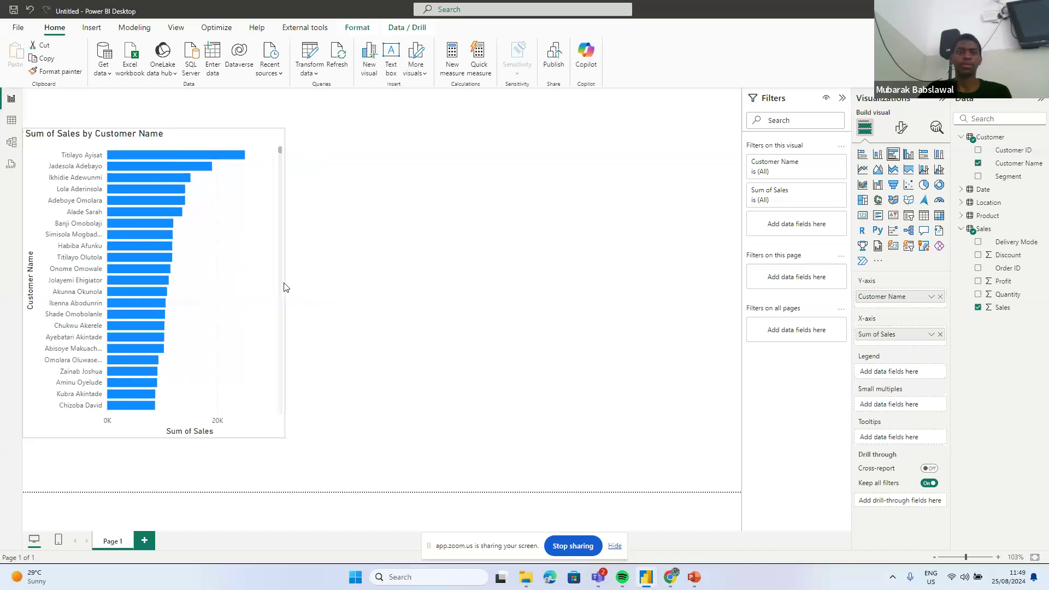
- Add a text box at font size 20 listing MEASURES, CALCULATED COLUMNS and CALCULATED TABLES on separate lines
click(390, 66)
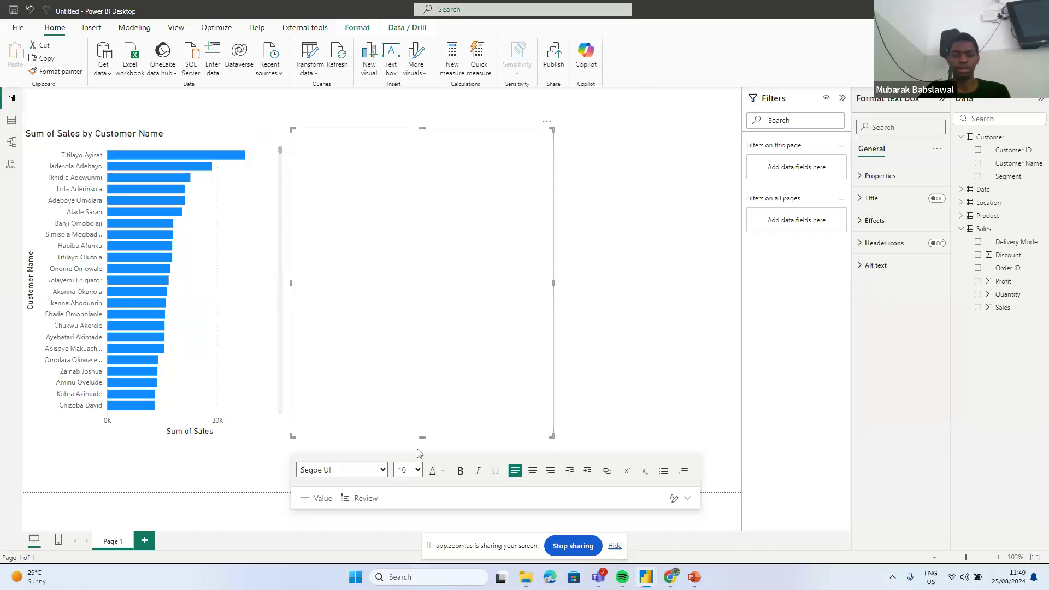
click(417, 470)
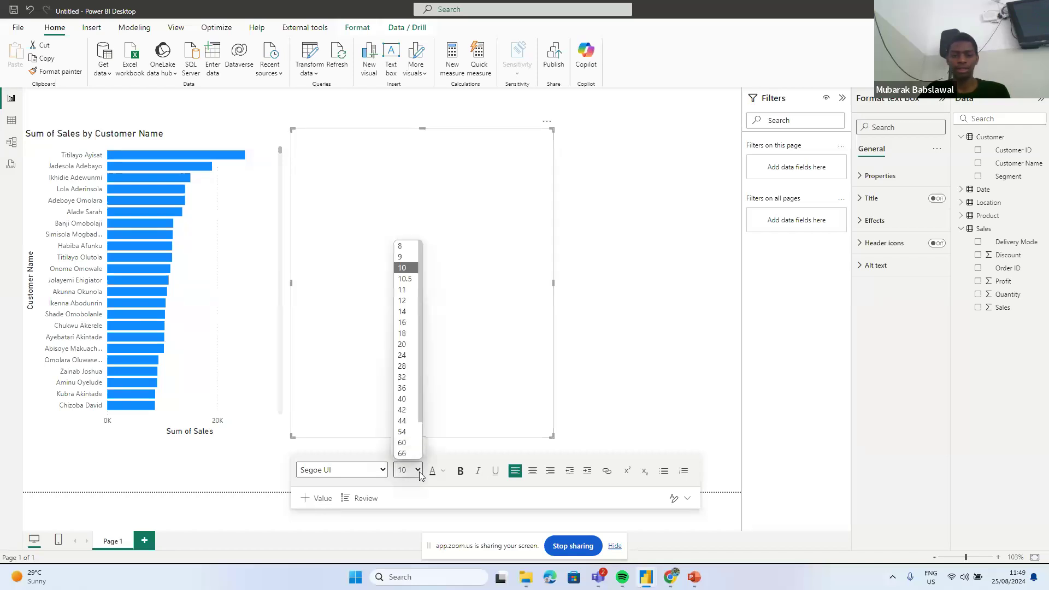
click(410, 346)
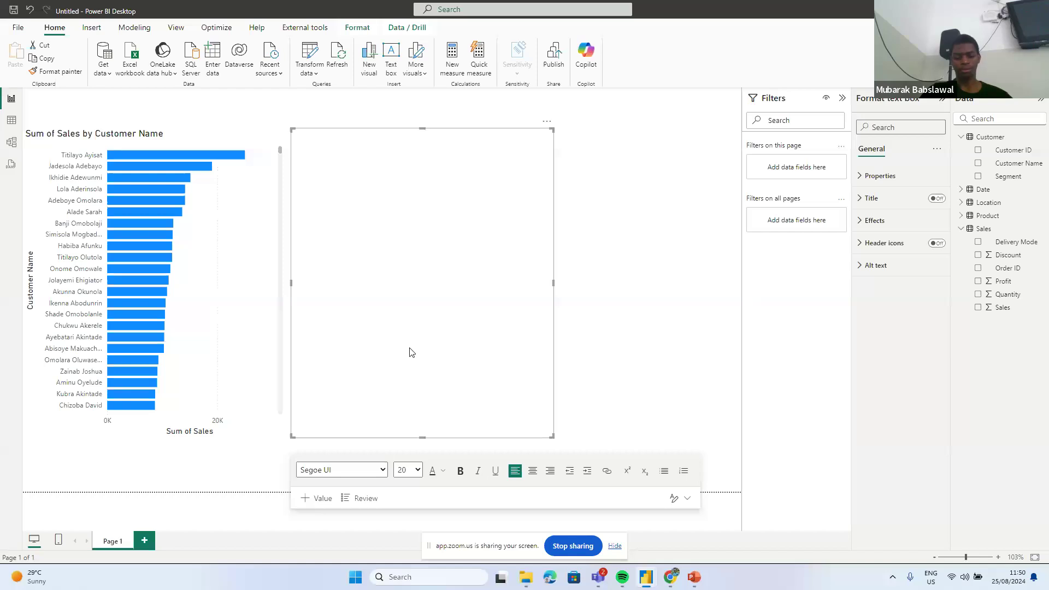
text(MEASURES)
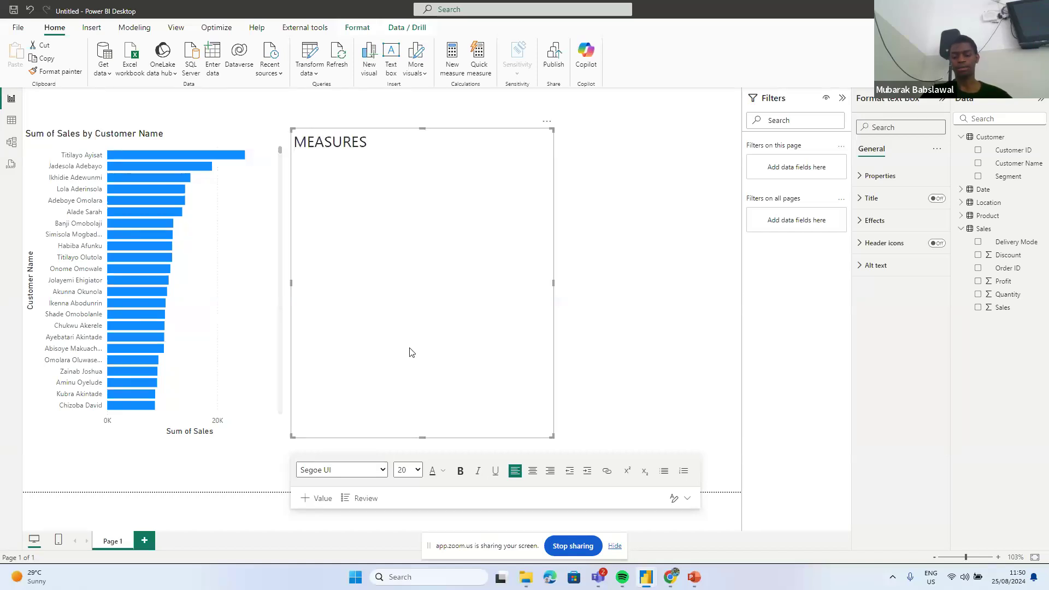
key(Return)
text(CALCULATED COLUMNS C)
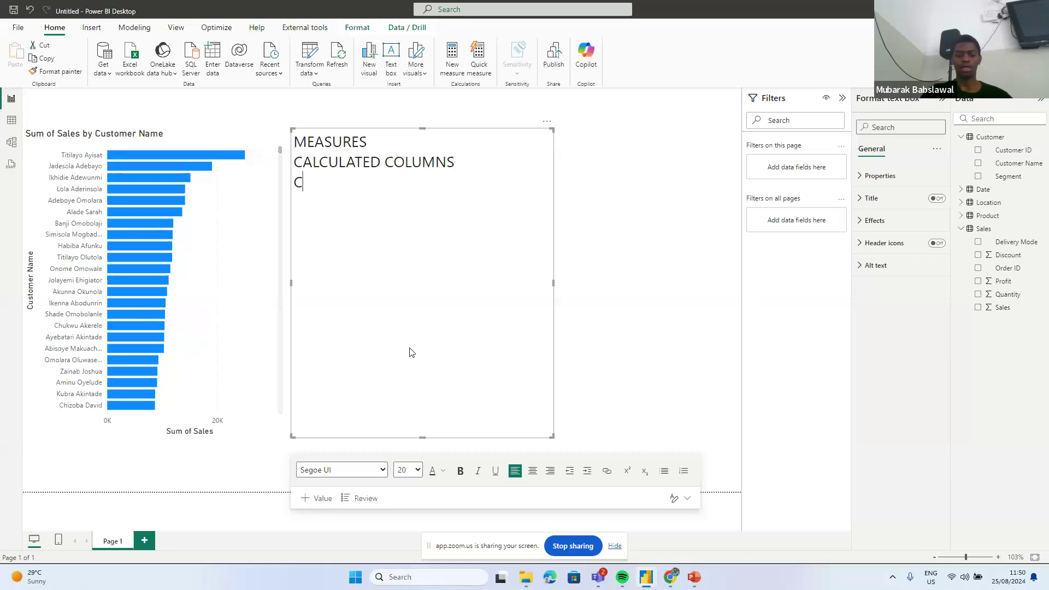
text(ALCULATED )
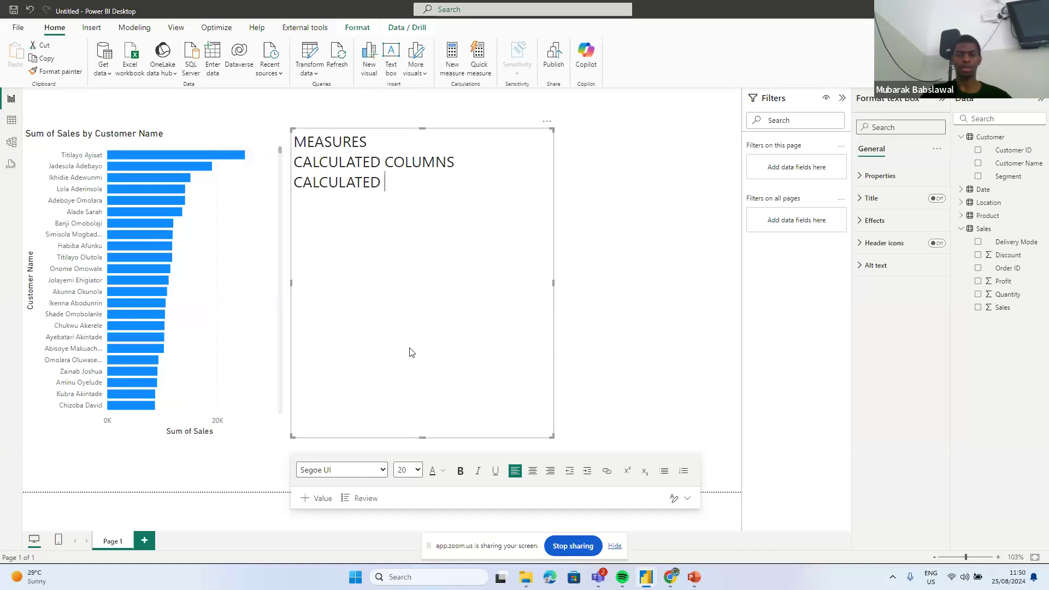
text(TABLES)
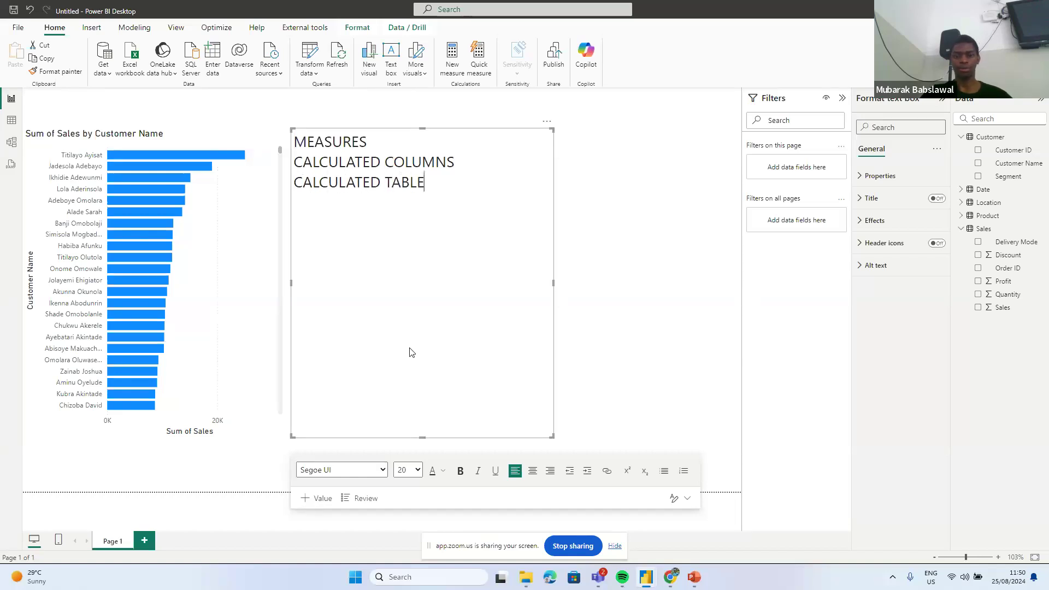
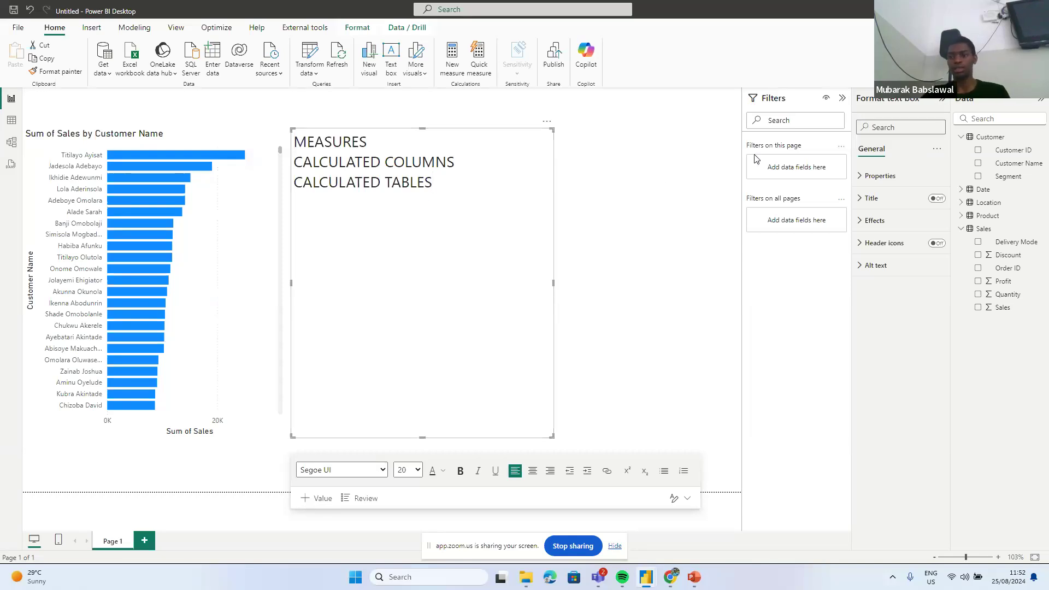
- Try to build the calendar as a measure in the Customer table with the formula Calendar = CALENDARAUTO()
click(962, 189)
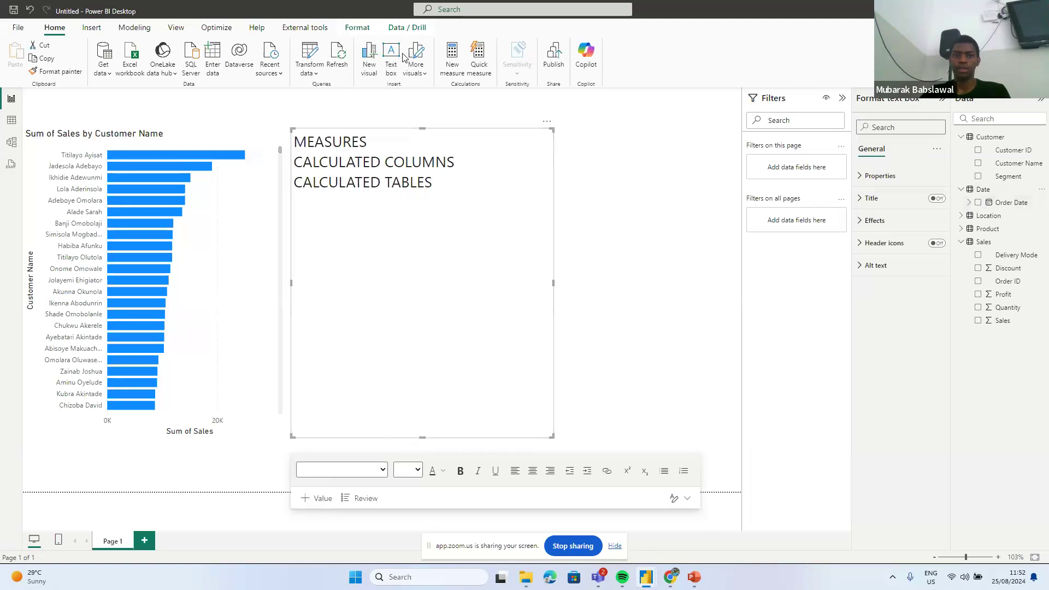
click(457, 73)
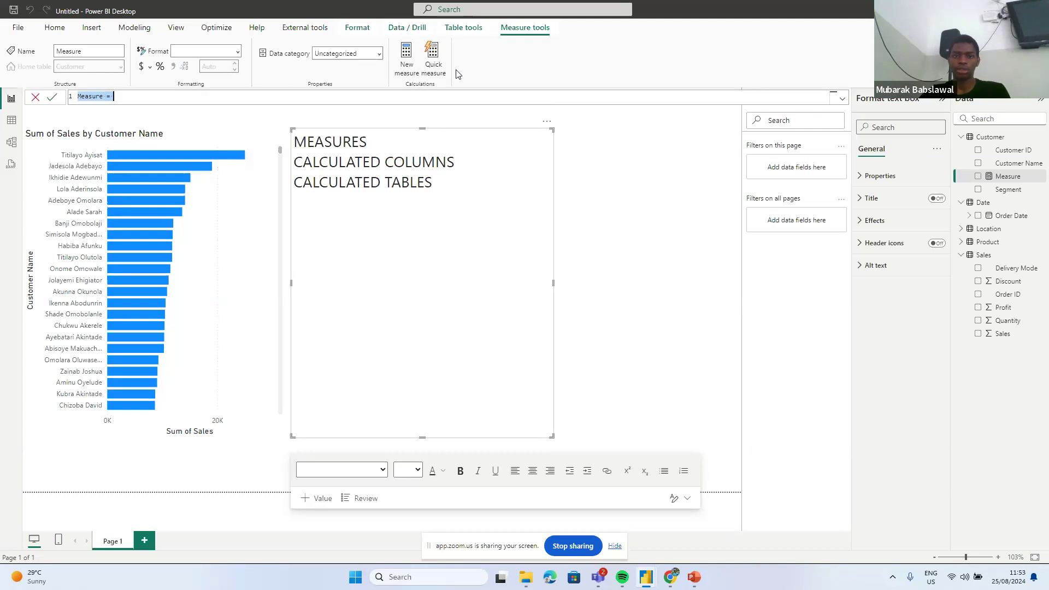
click(168, 99)
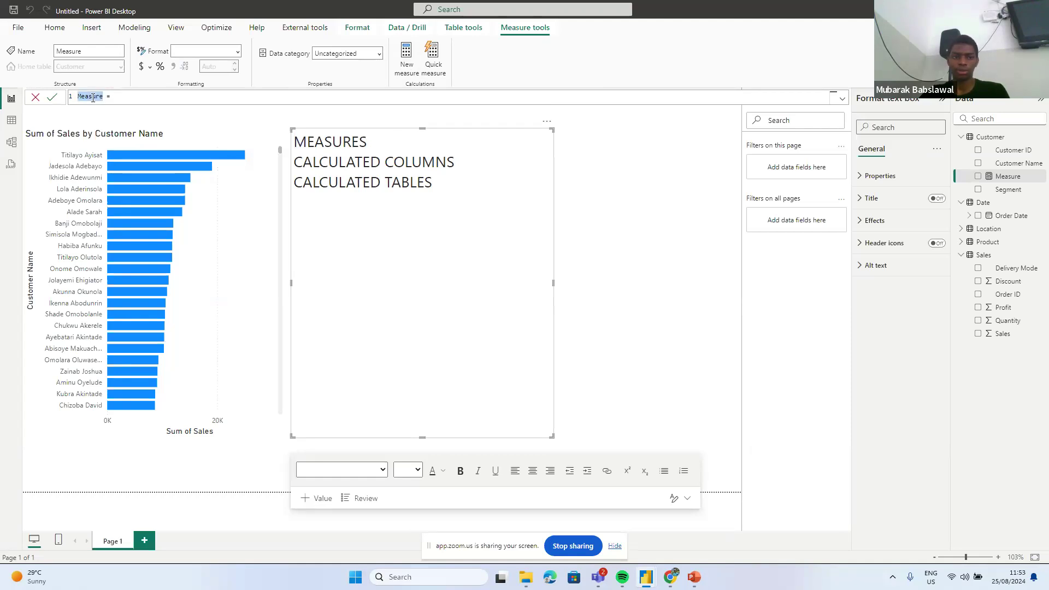
text(Cal)
text(c)
text(ndar)
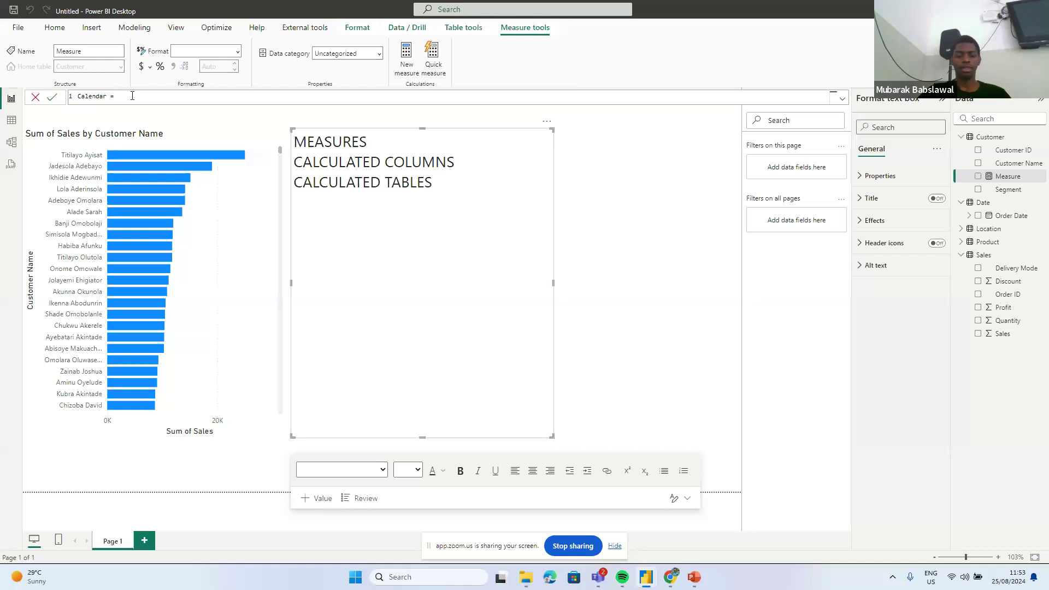
text(calend)
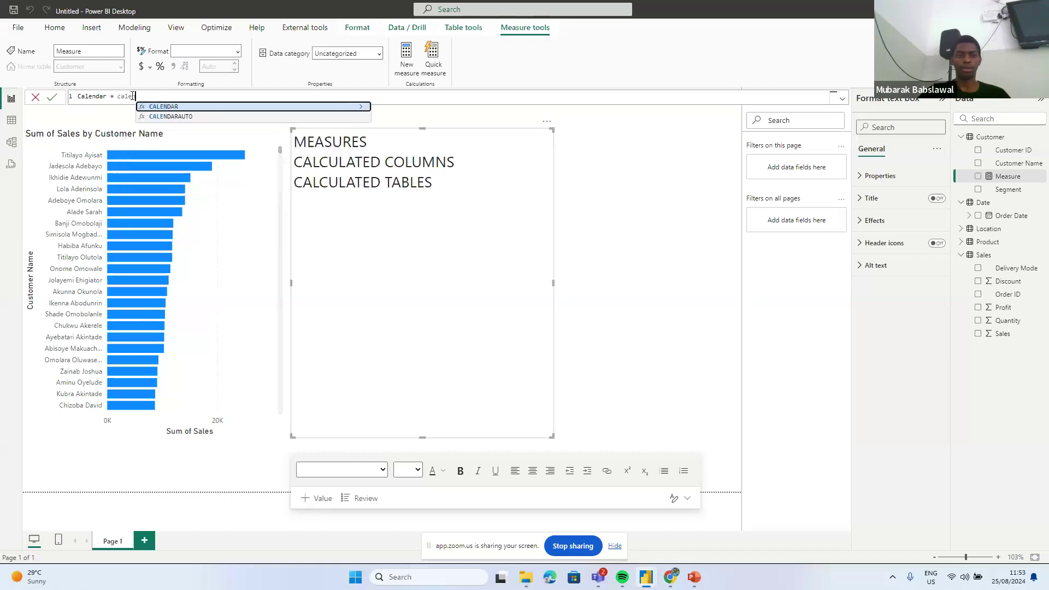
text(arau)
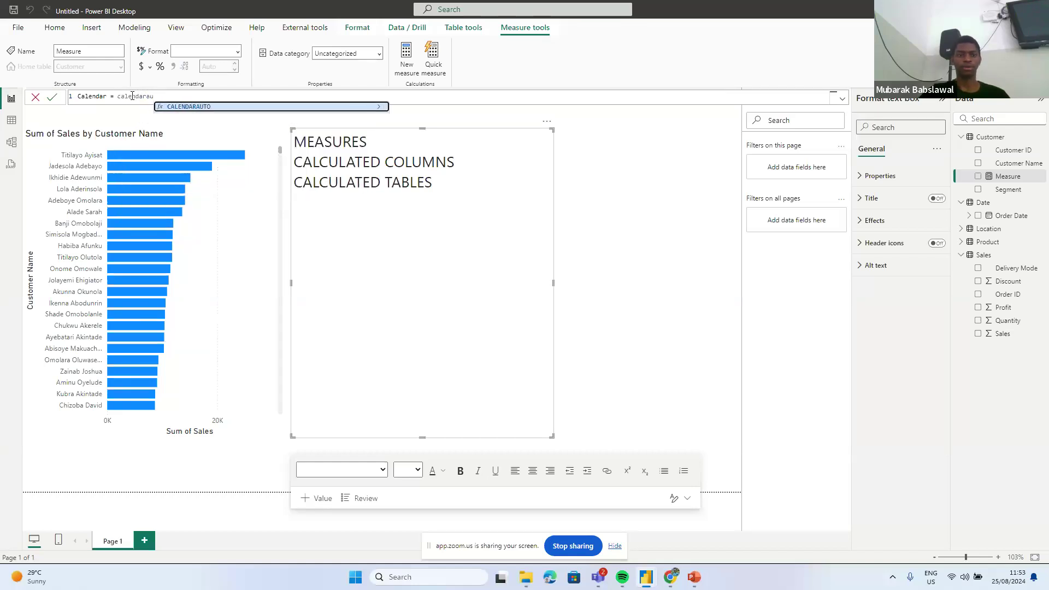
key(Tab)
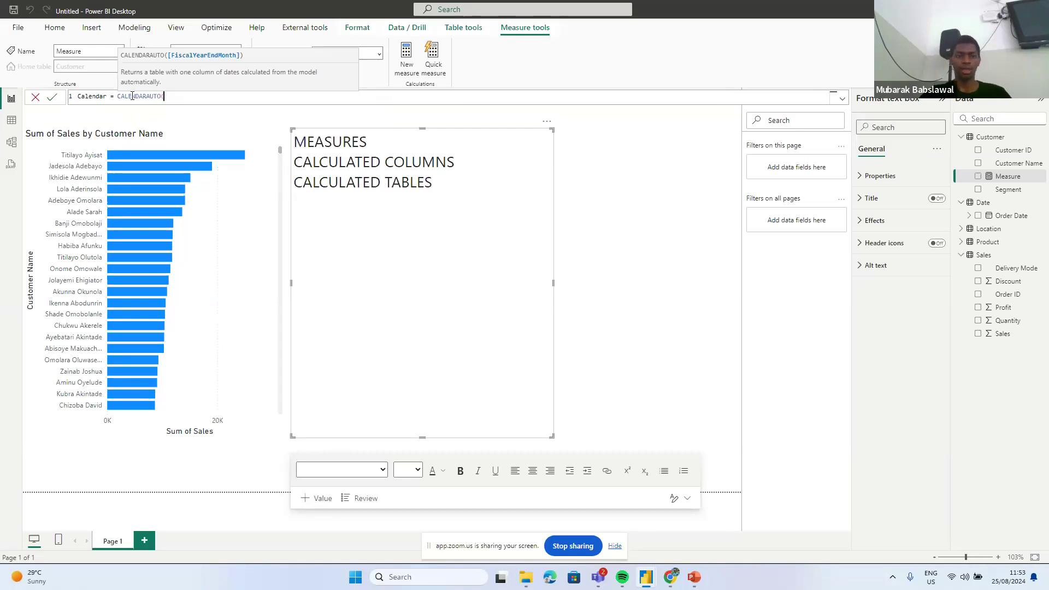
text())
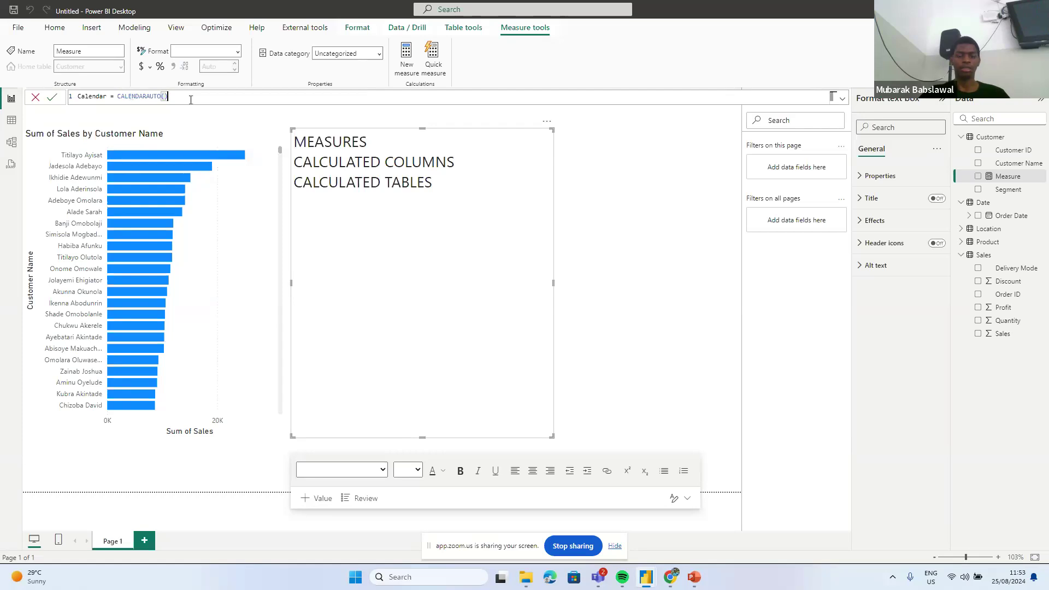
key(Return)
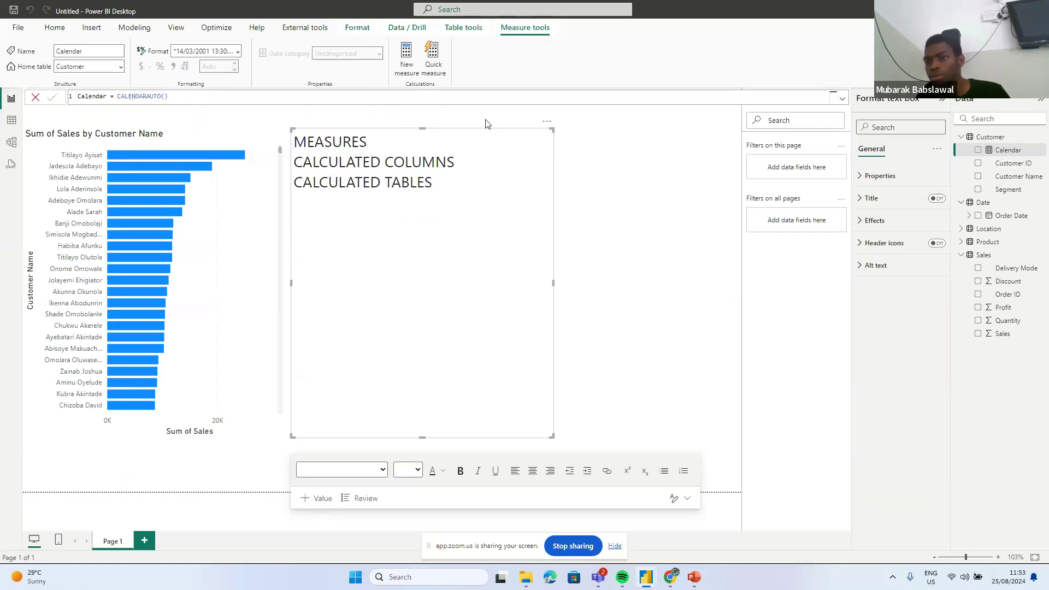
- Delete the Calendar measure from the Customer table in the model
click(1041, 153)
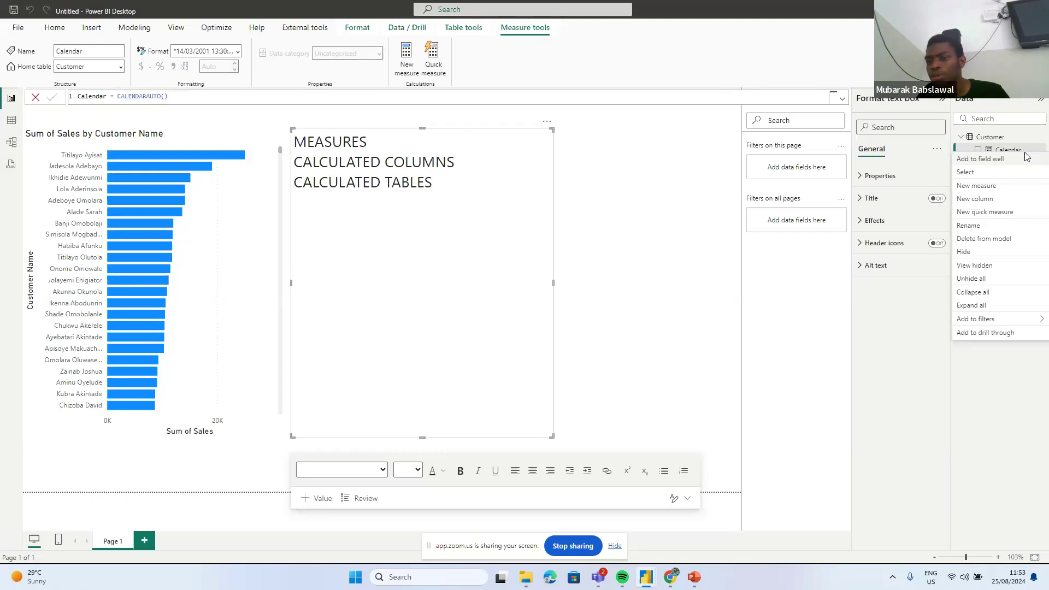
click(981, 239)
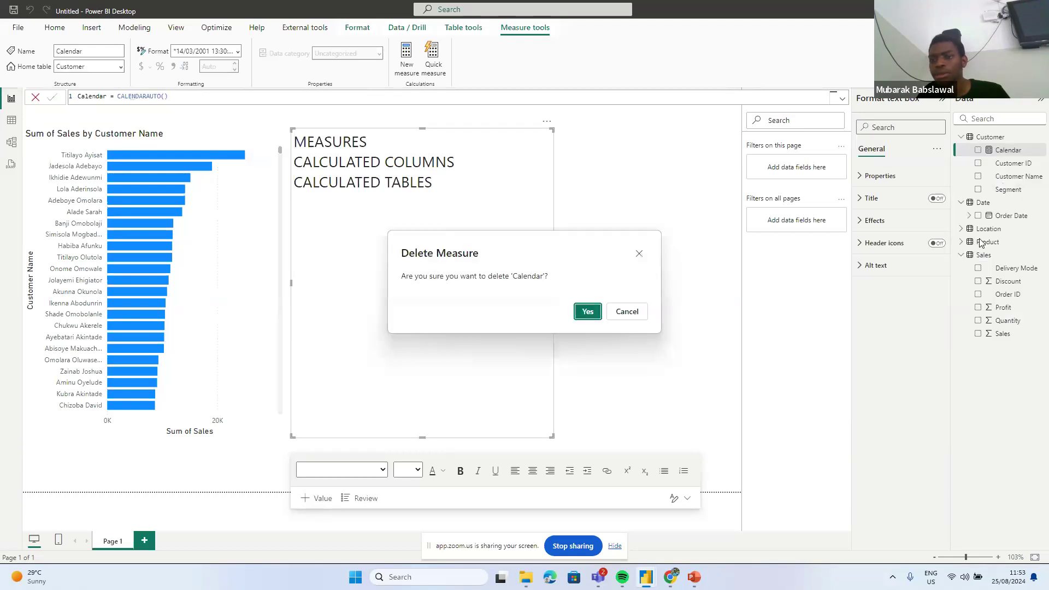
click(587, 311)
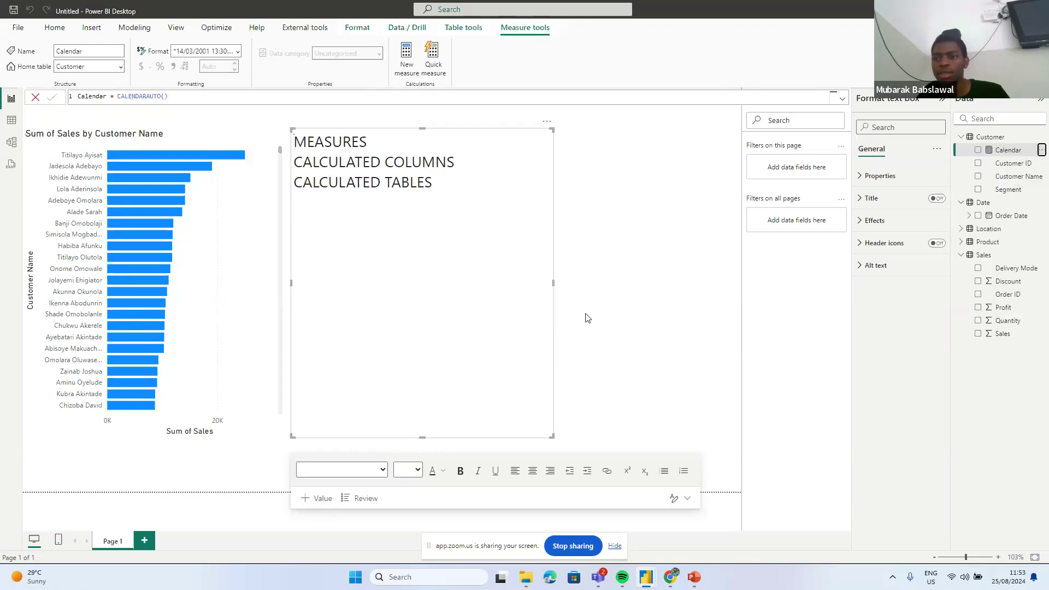
- Collapse the Customer table's fields and create a calculated table with the formula Calendar = CALENDARAUTO()
click(961, 138)
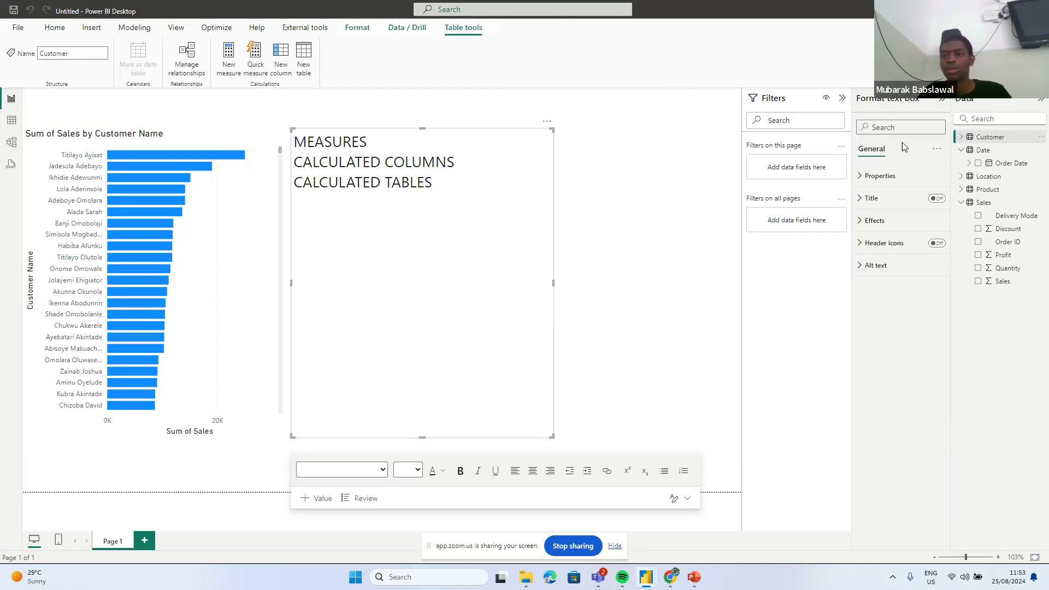
click(992, 152)
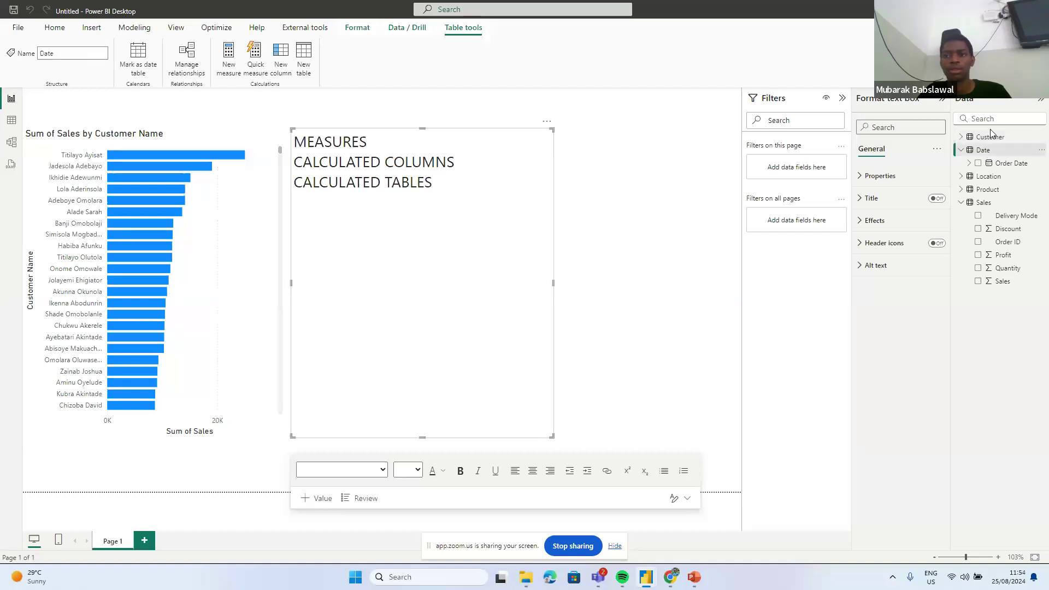
click(996, 139)
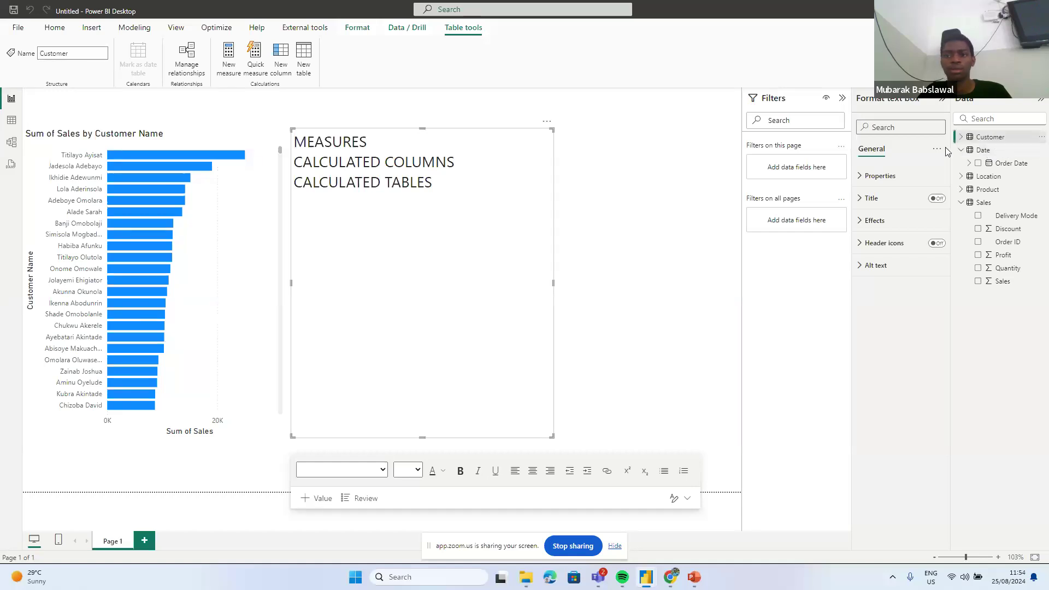
click(971, 153)
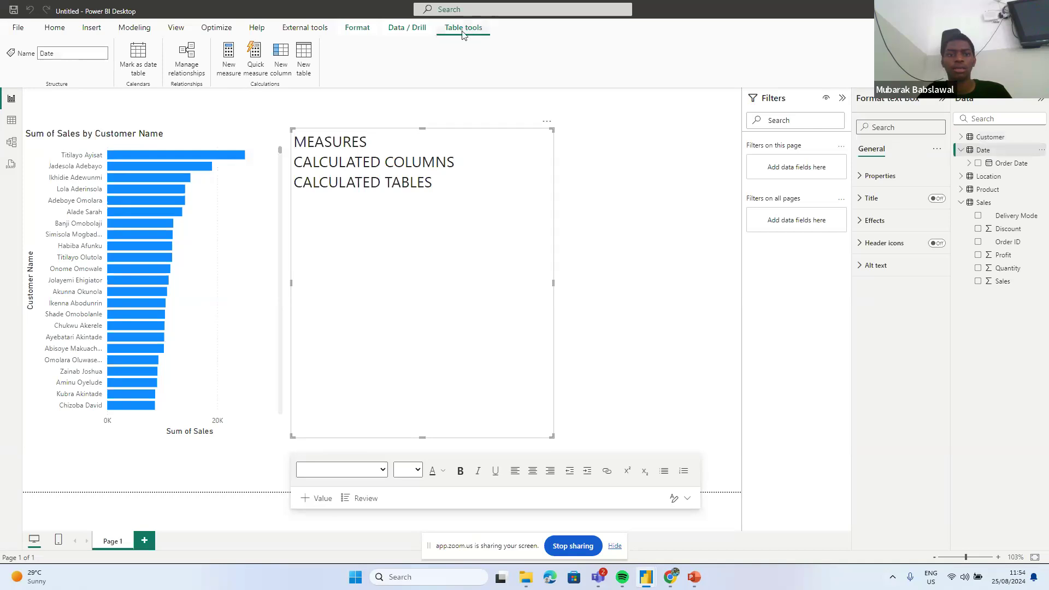
click(308, 65)
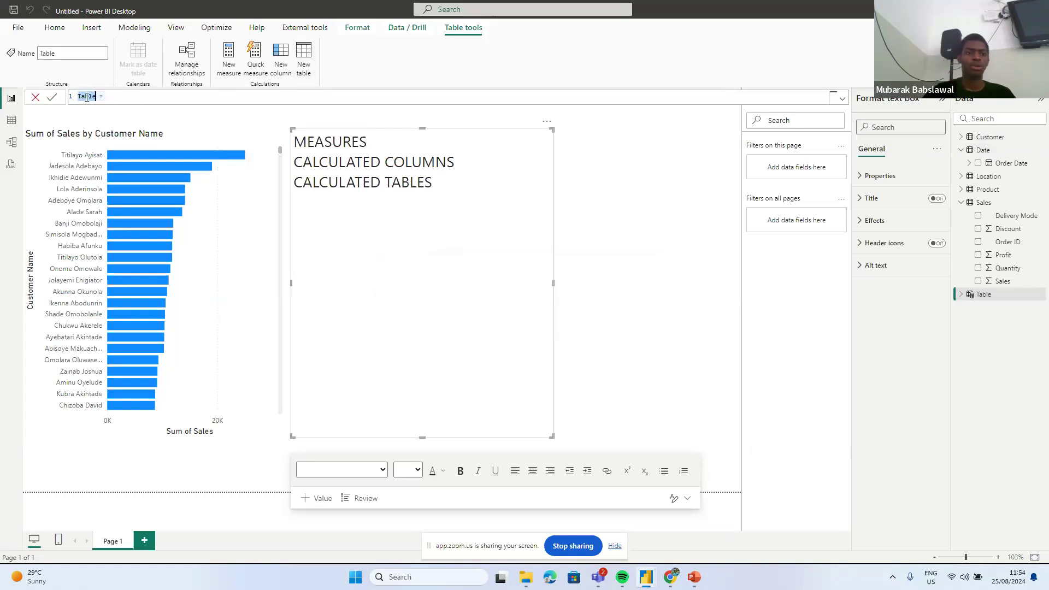
text(Calendar)
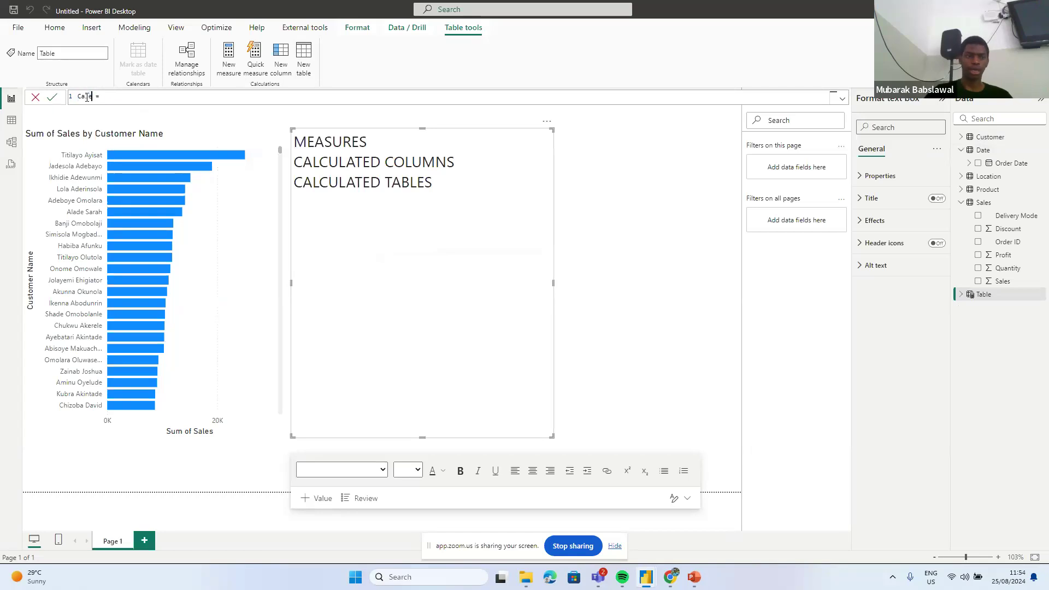
click(121, 97)
text(calend)
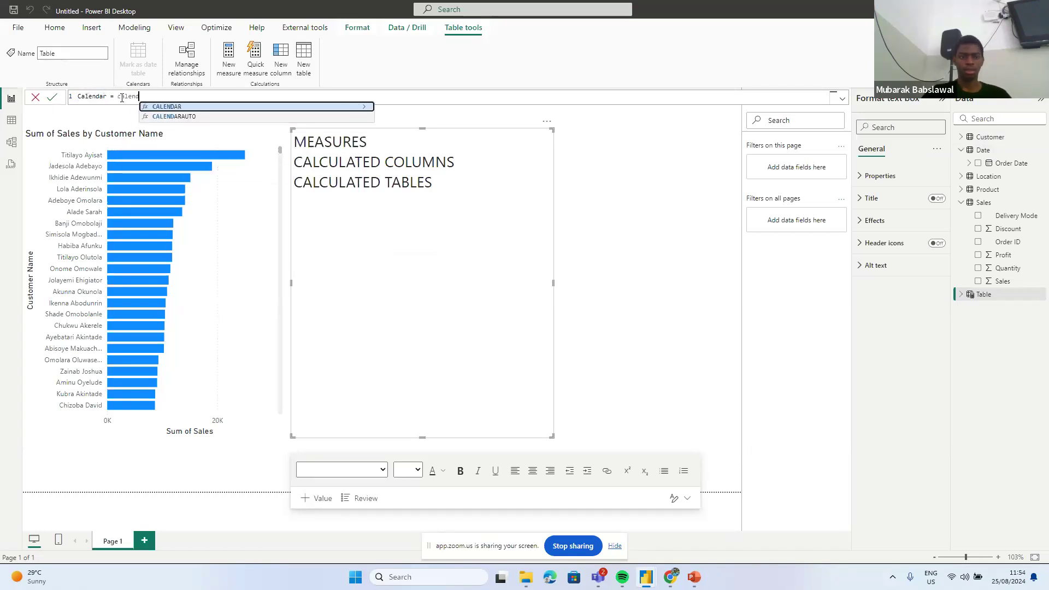
key(Down)
key(Tab)
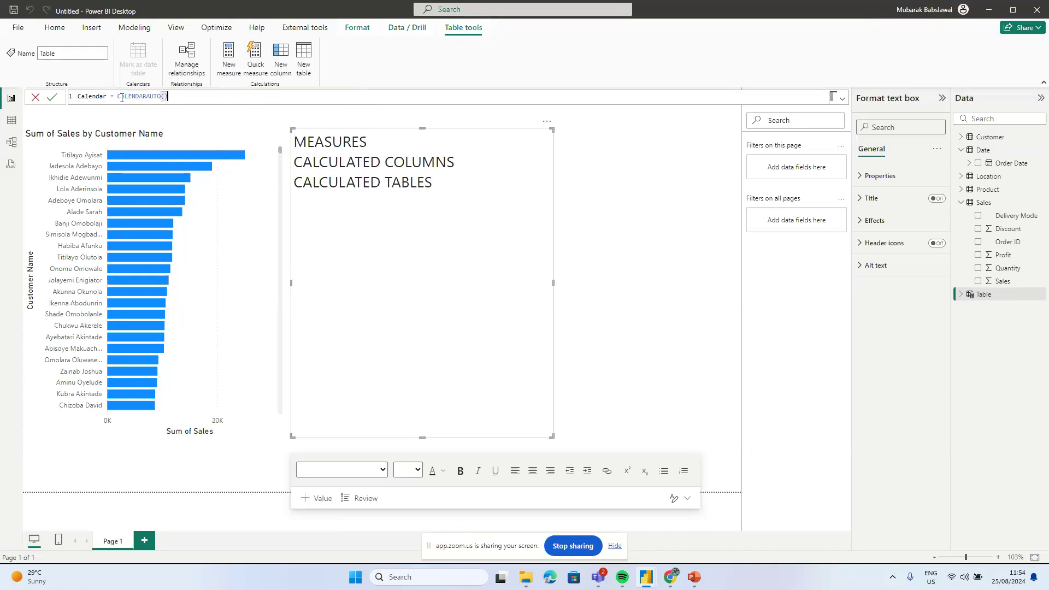
key(Return)
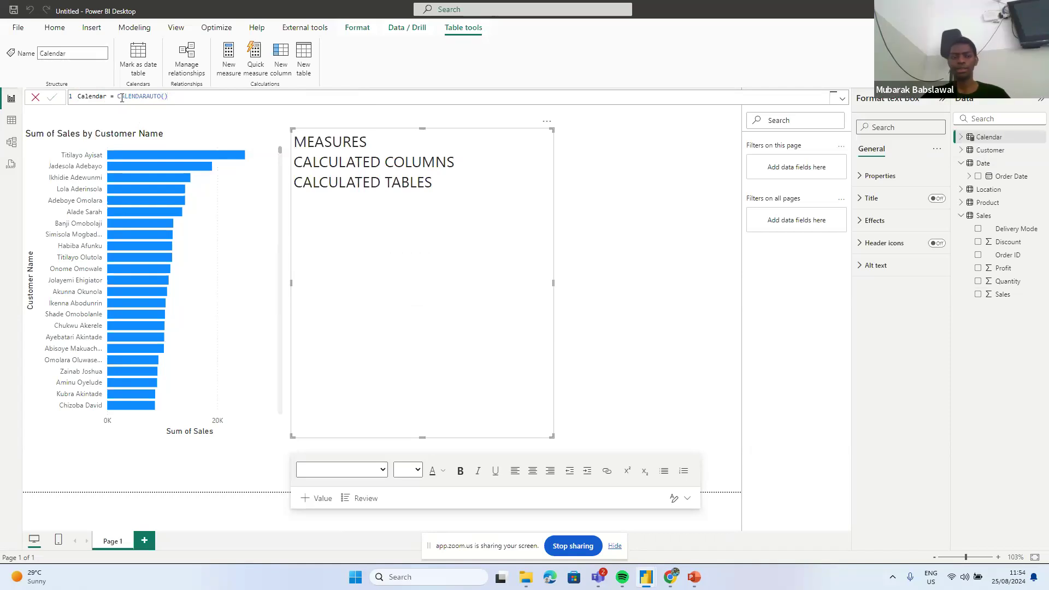
- Expand the new Calendar table to view its date field
click(962, 137)
click(962, 137)
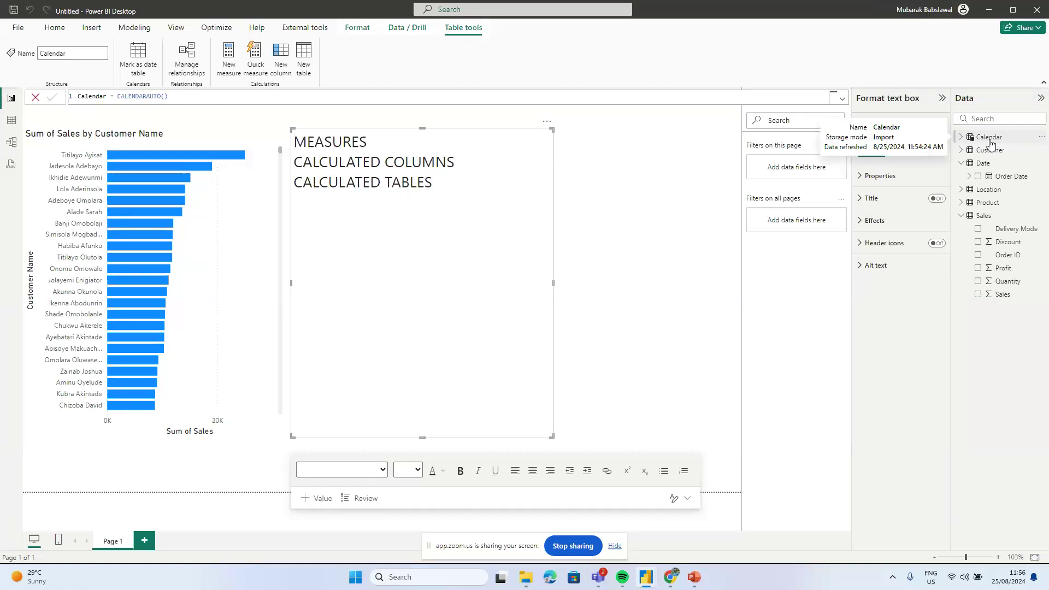
click(962, 137)
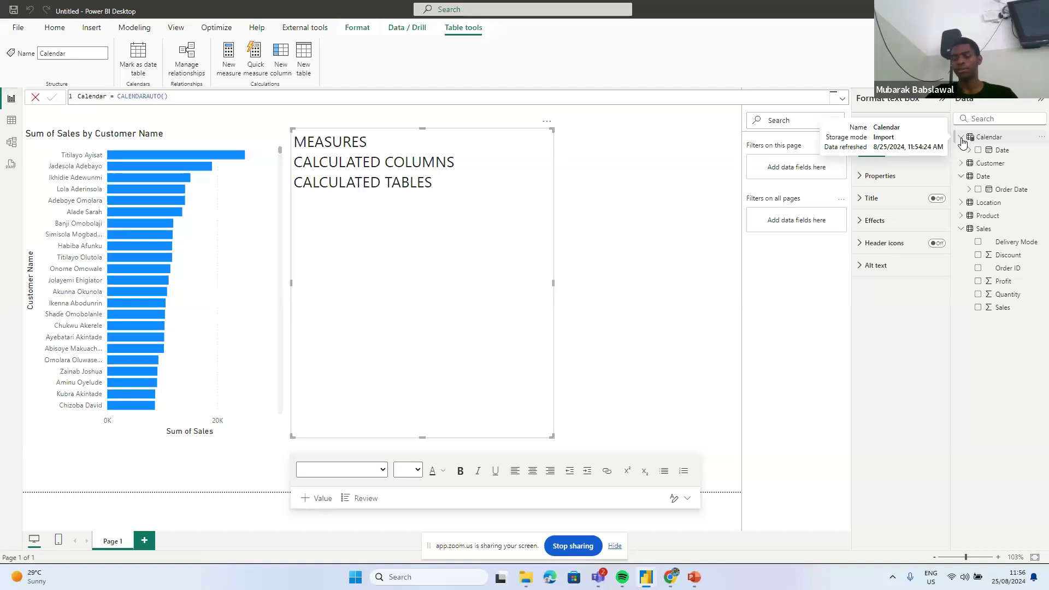
click(969, 151)
click(968, 151)
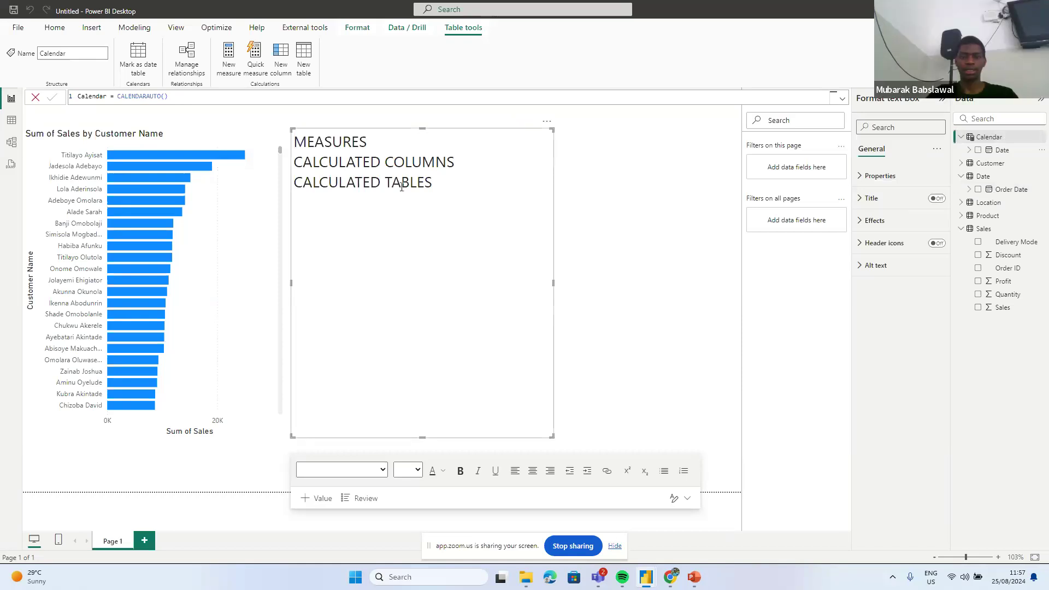
click(422, 189)
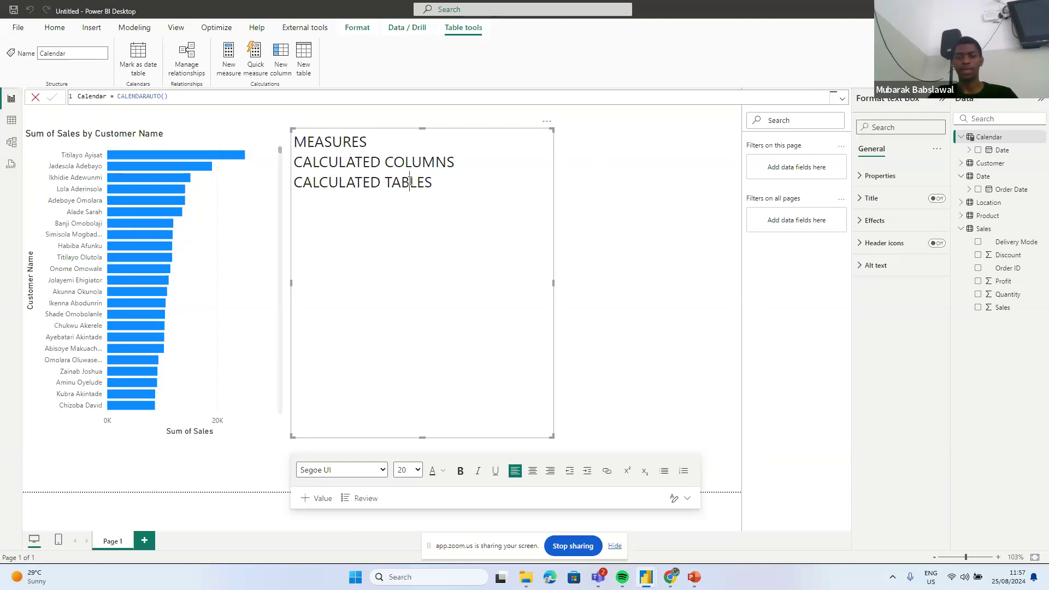
click(437, 182)
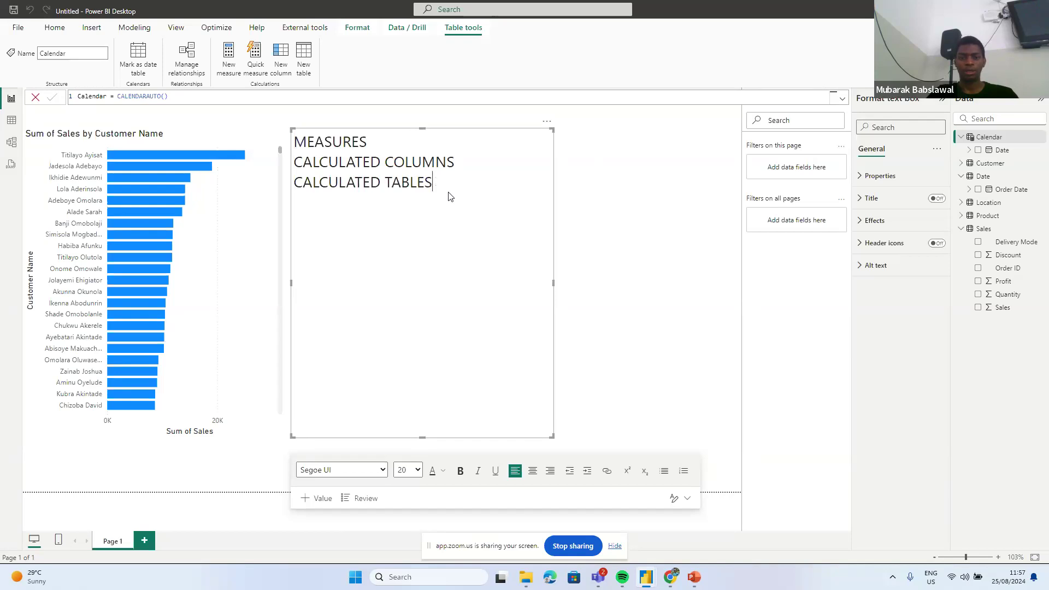
drag(433, 186, 296, 141)
click(297, 141)
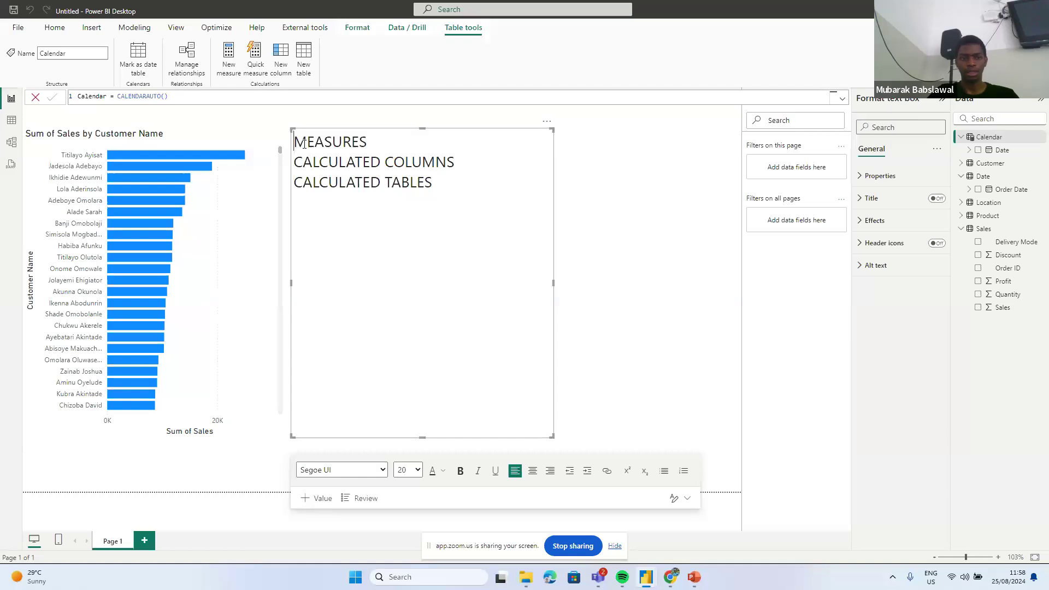
key(Down)
key(Down)
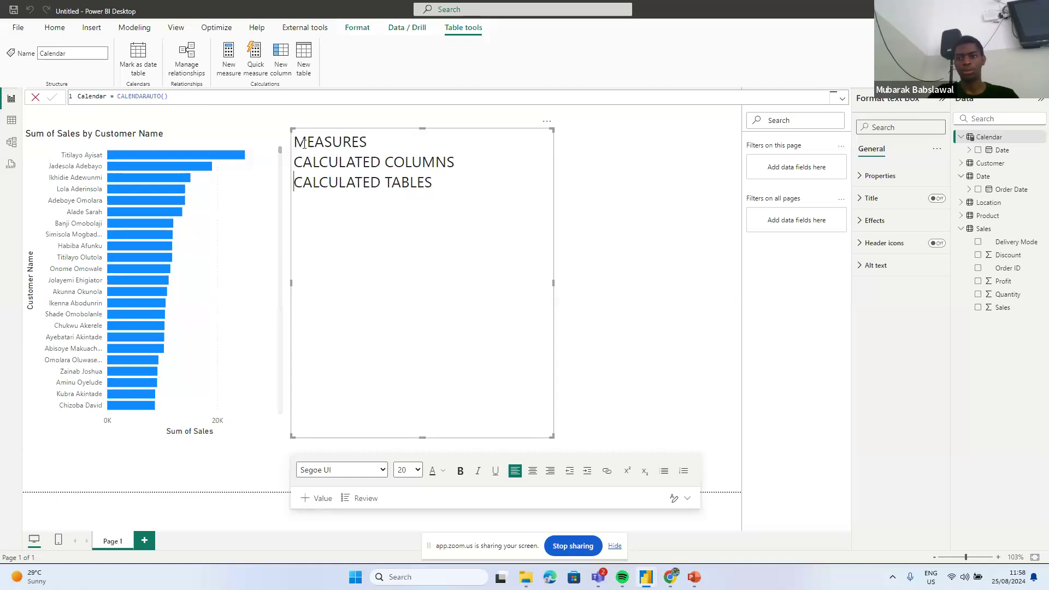
- Mark the Calendar table as a date table, using Date as its date column, and save the setting
right_click(988, 139)
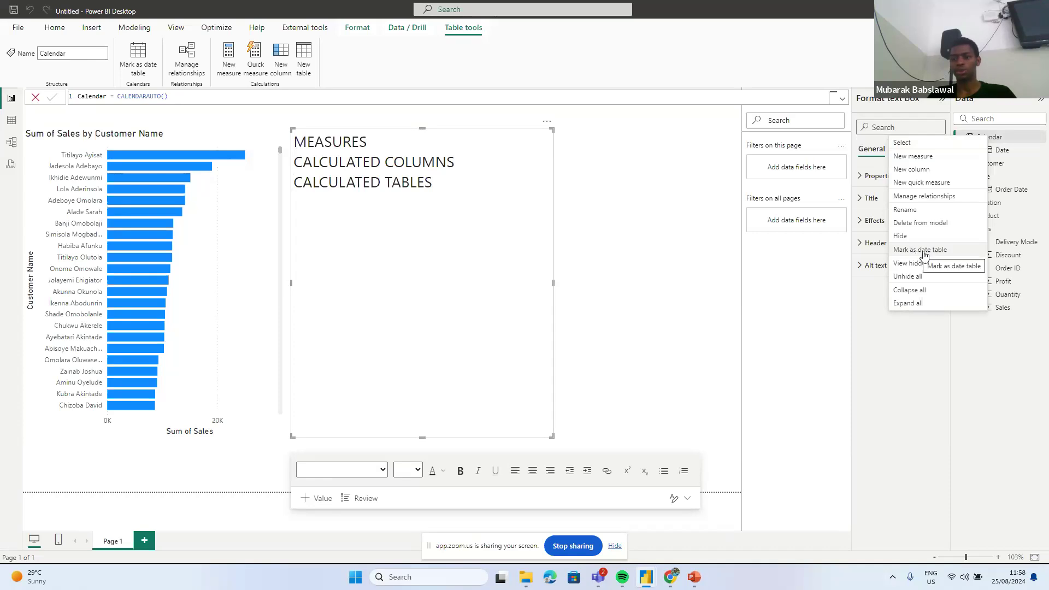
click(924, 250)
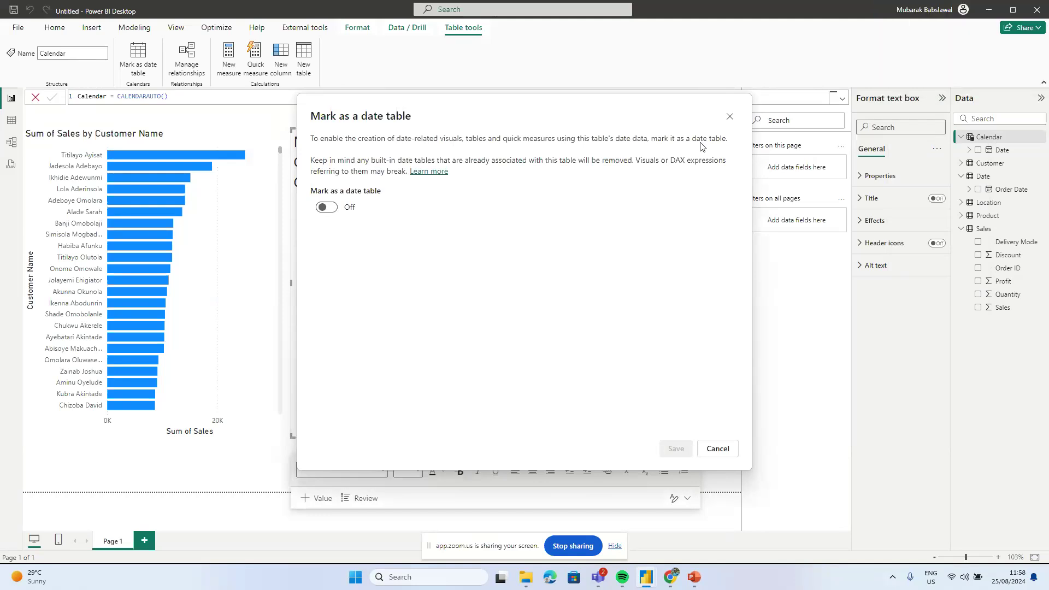
click(337, 209)
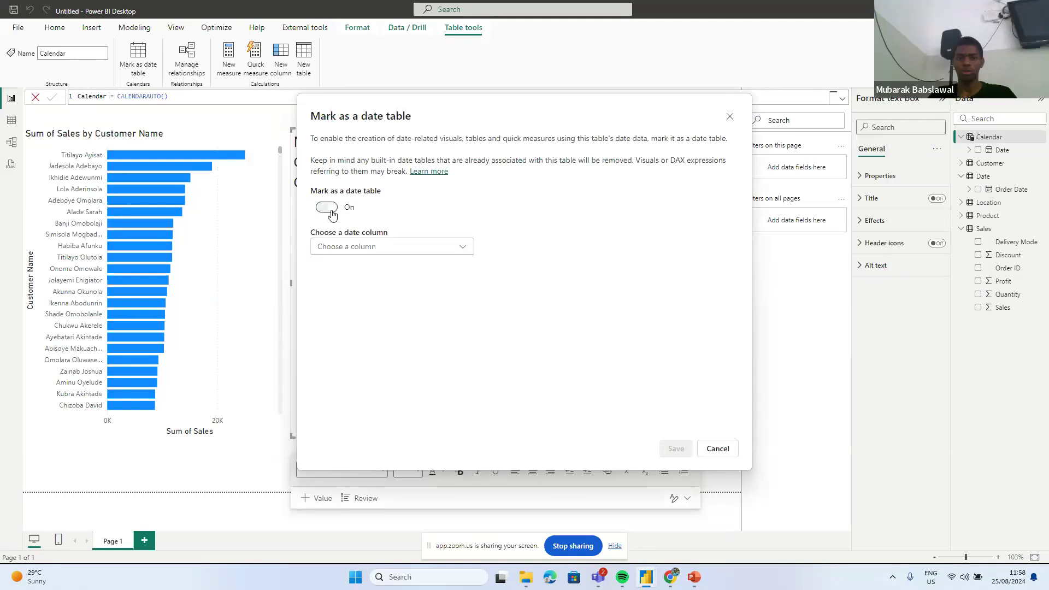
click(391, 256)
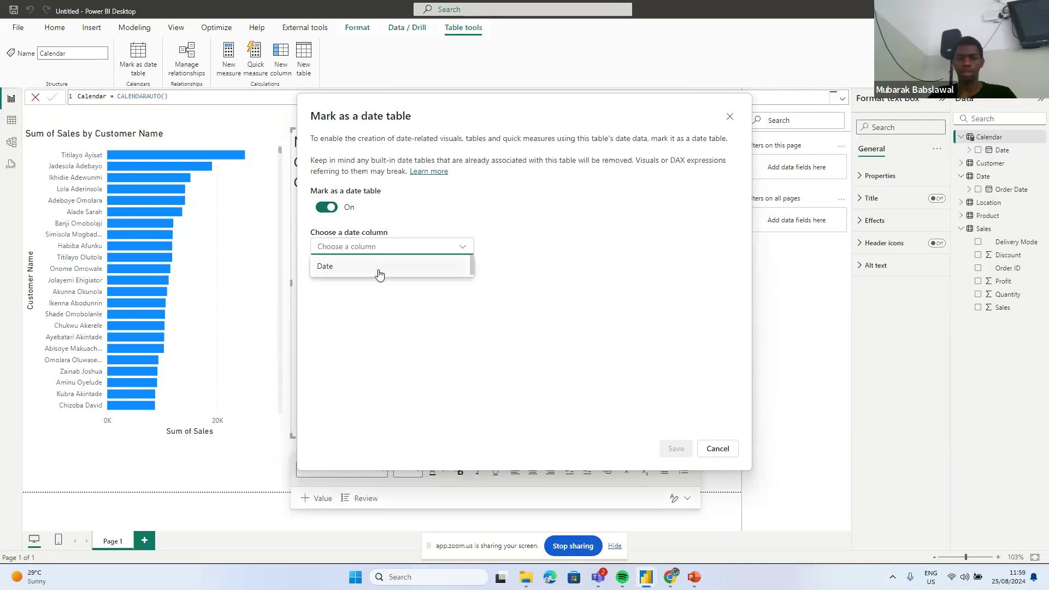
click(380, 267)
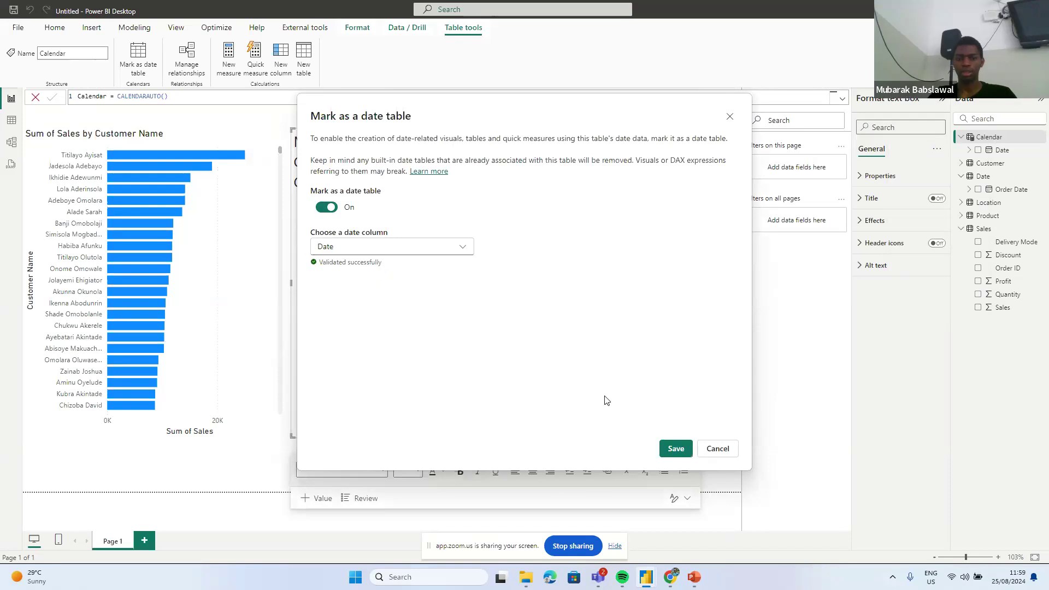
click(677, 449)
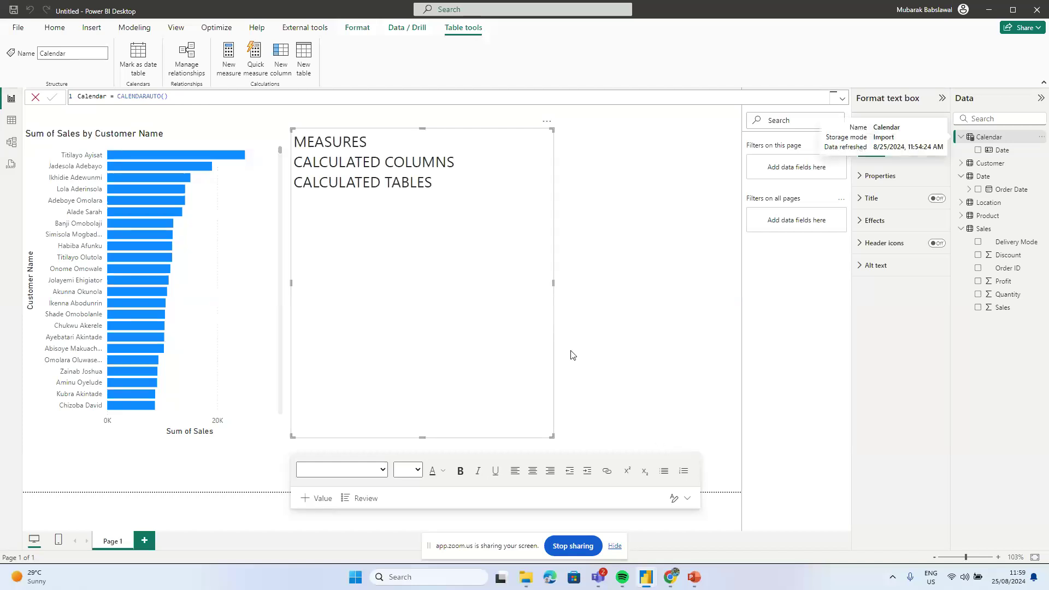
- Append ": inside a table" to the CALCULATED COLUMNS line in the report's text box
click(476, 182)
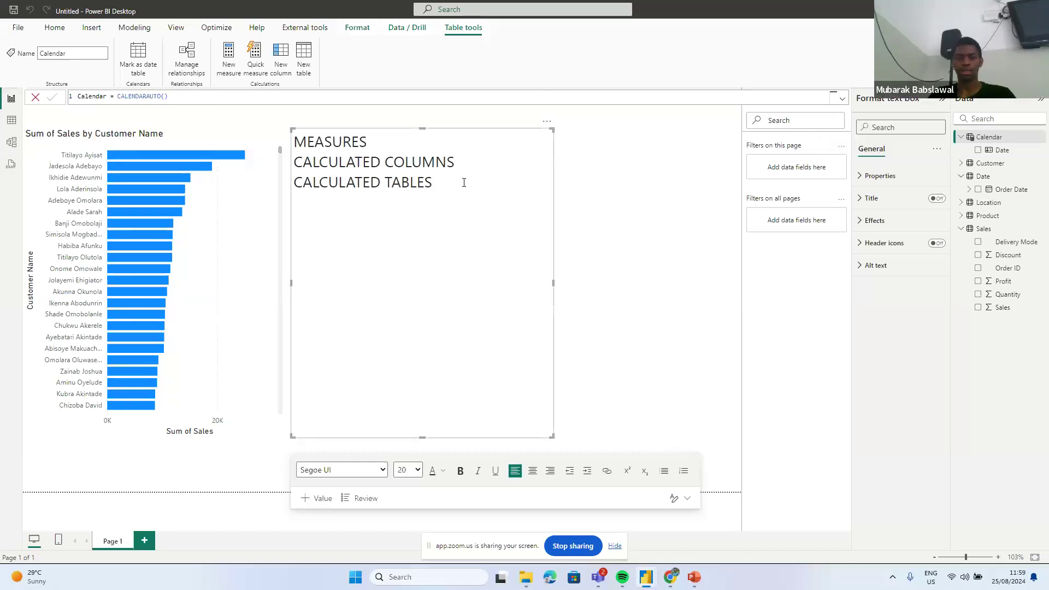
drag(464, 182, 296, 189)
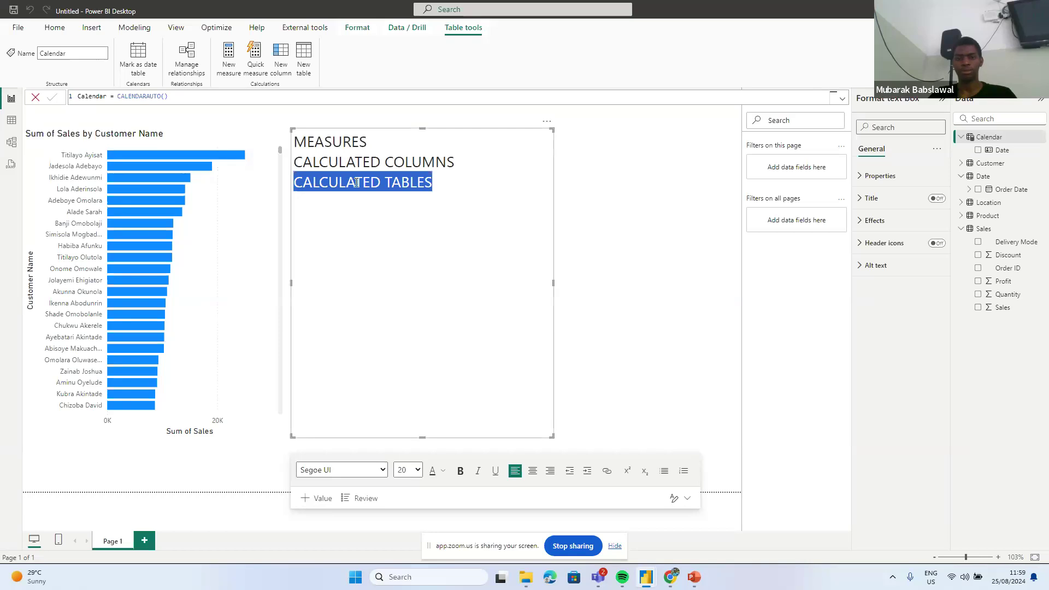
click(465, 158)
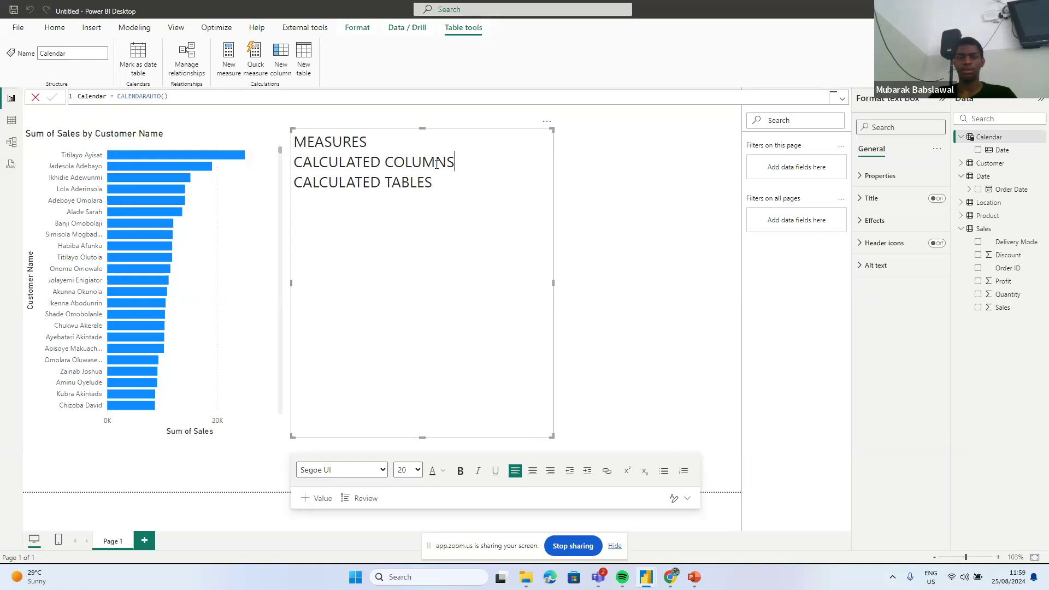
text(: insid e a t)
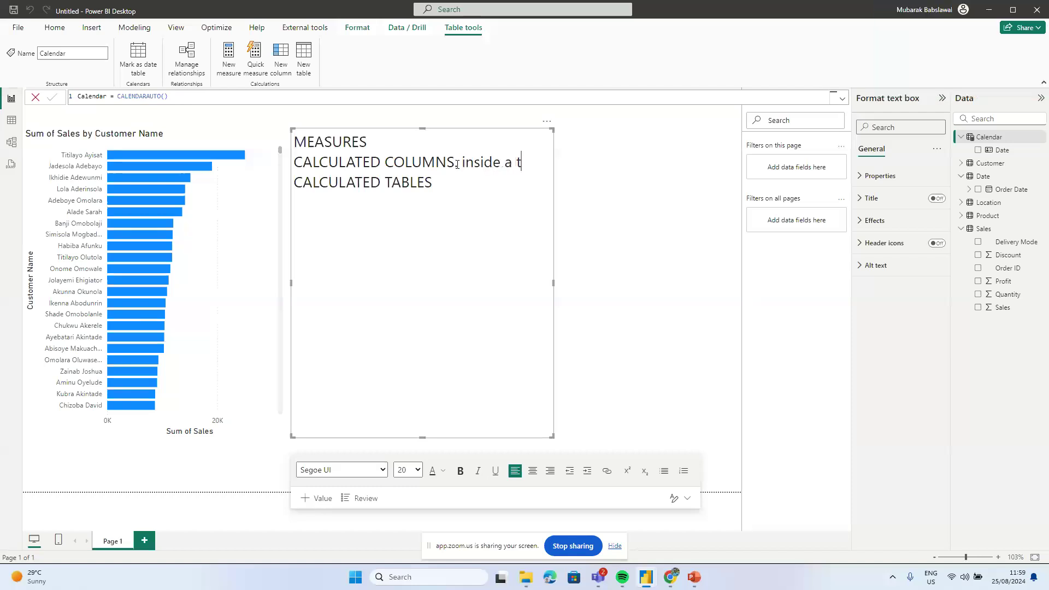
text(able)
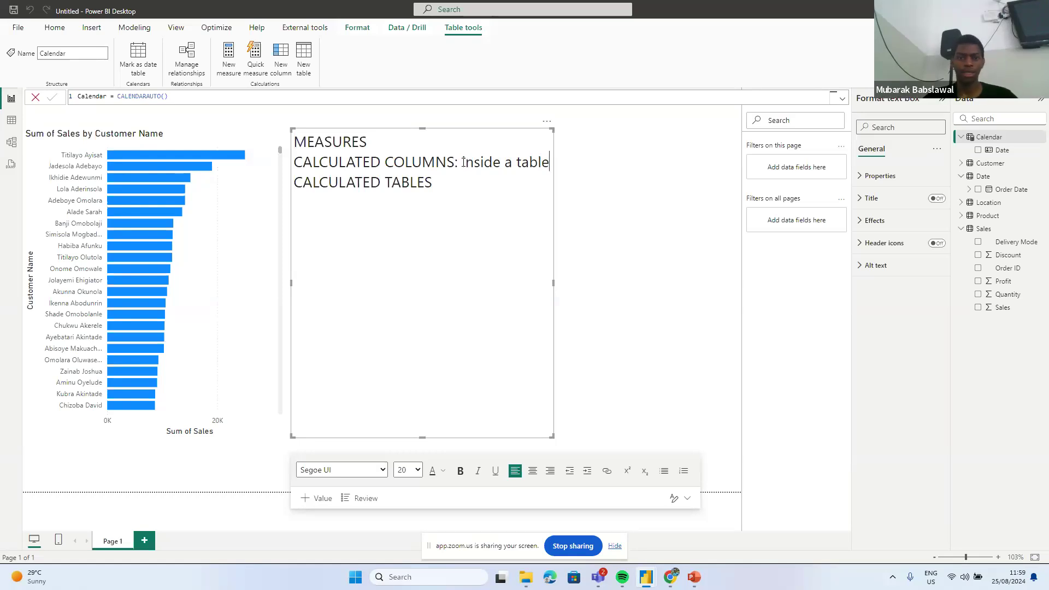
drag(463, 162, 549, 162)
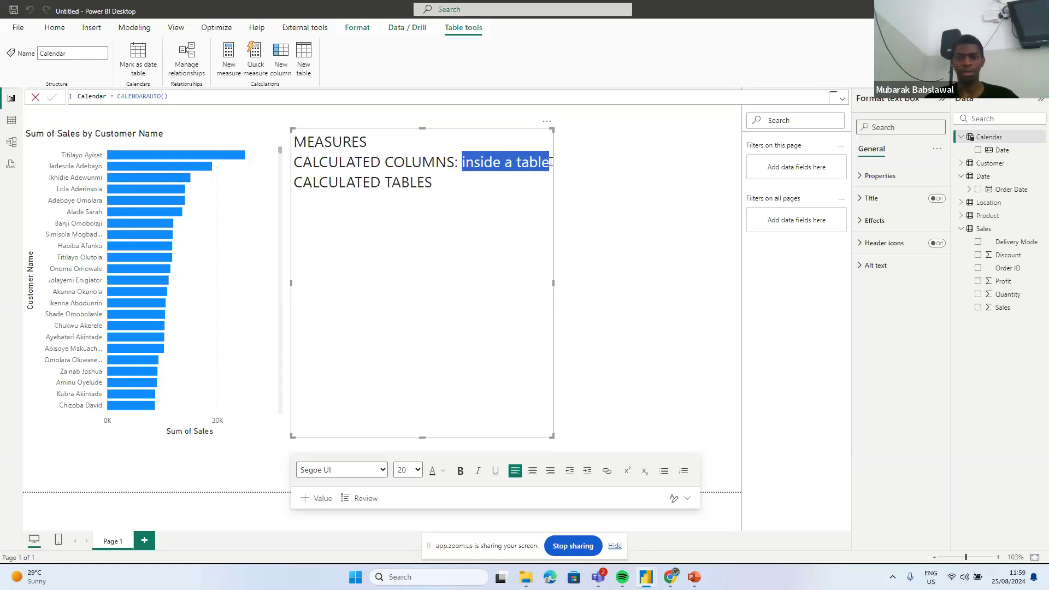
click(494, 162)
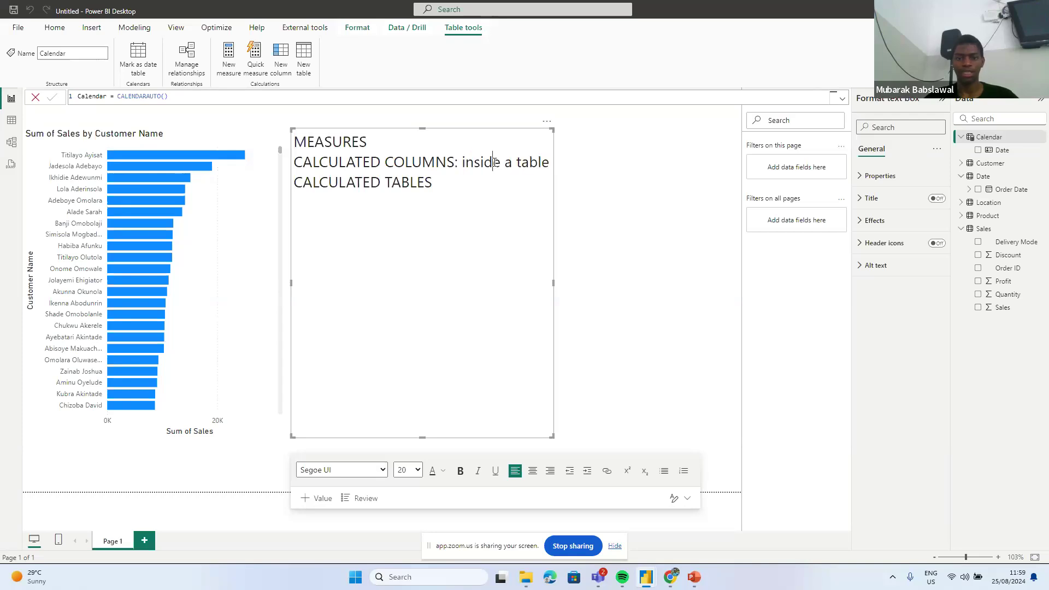
click(375, 134)
click(471, 163)
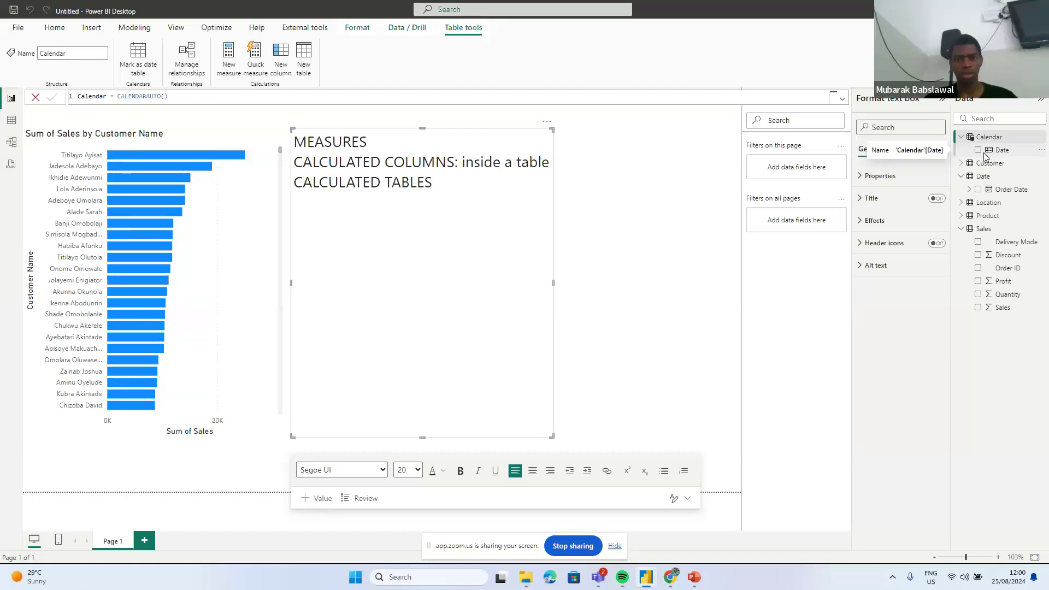
- Switch to the Zoom meeting in Chrome, dismiss the recording notice, mute the speaking participant, and return to Power BI Desktop
key(alt+Tab)
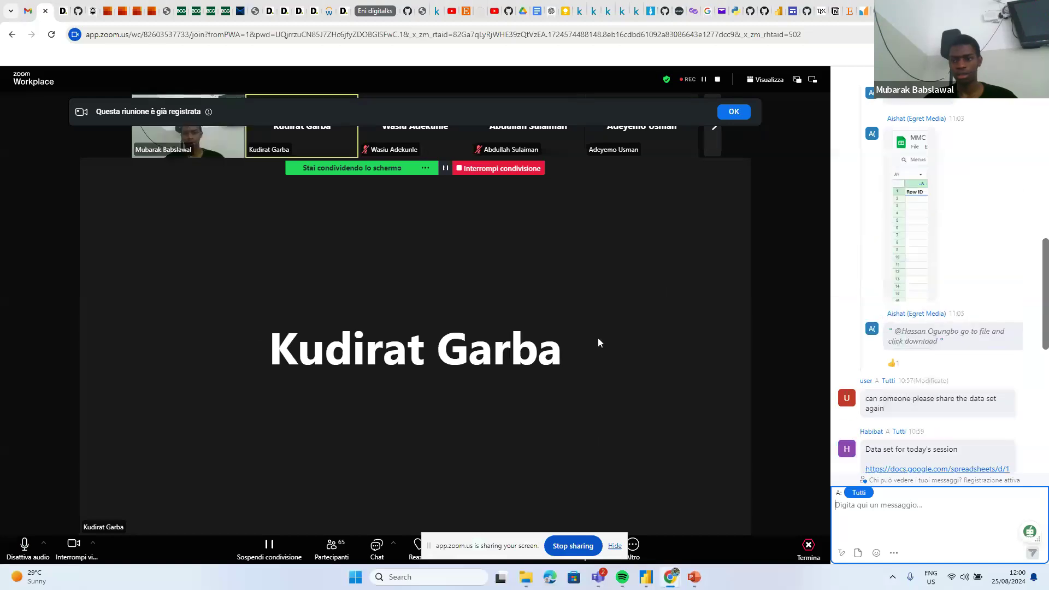
scroll(877, 404, down, 5)
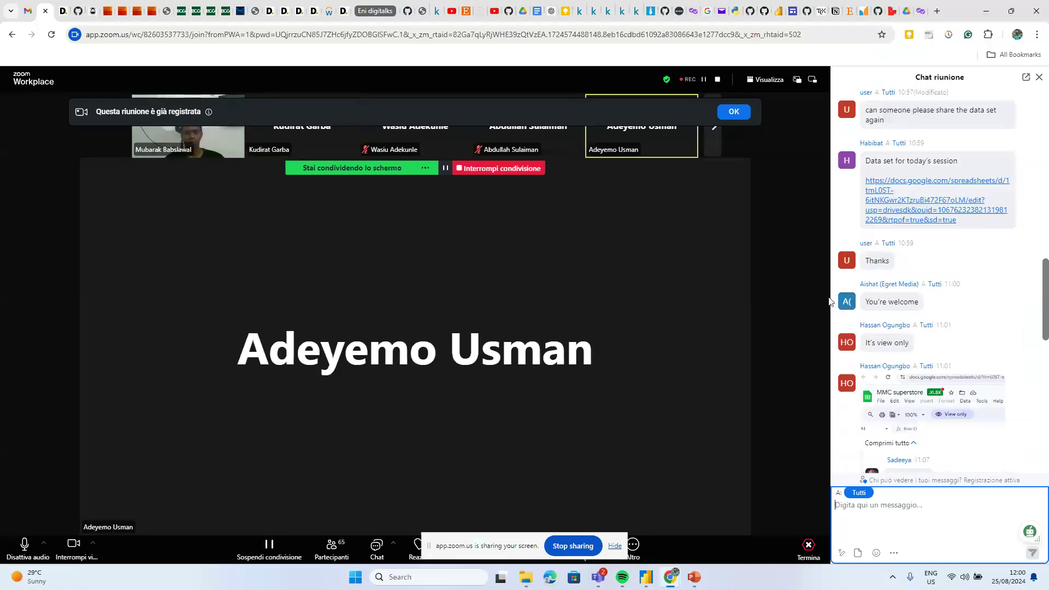
click(637, 150)
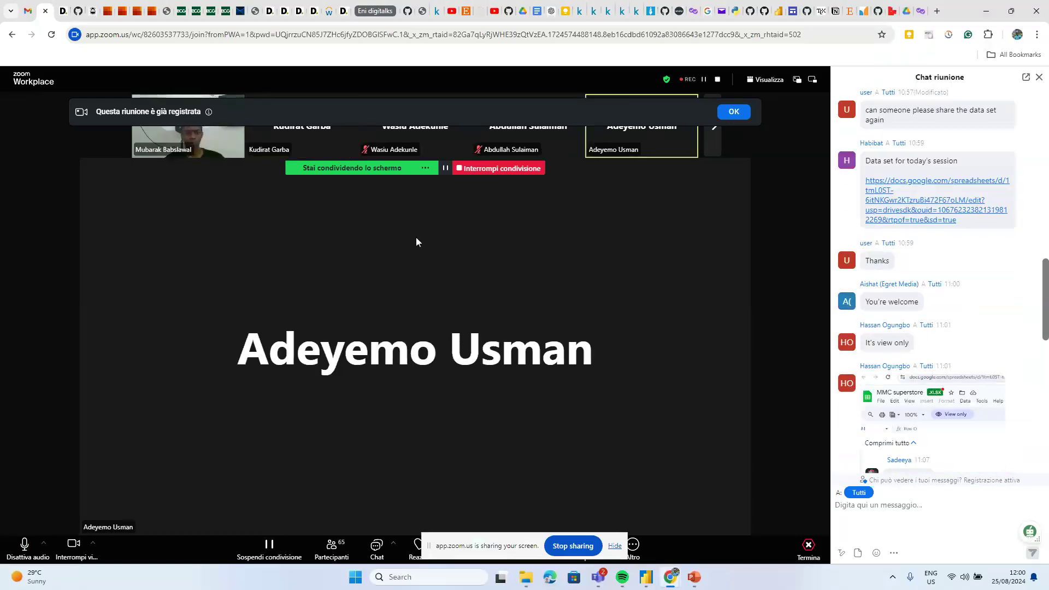
right_click(159, 486)
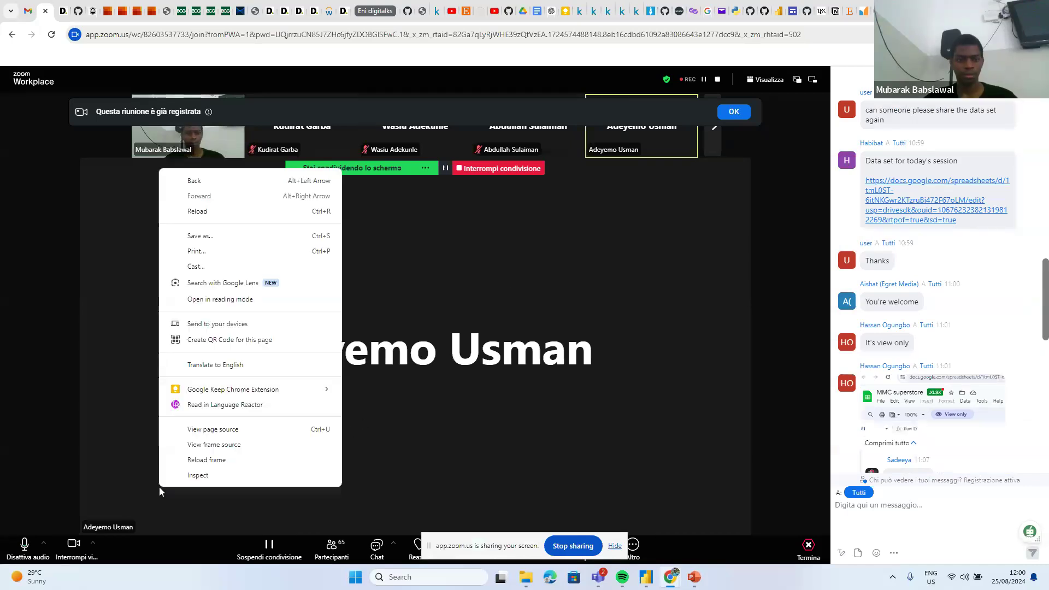
click(500, 362)
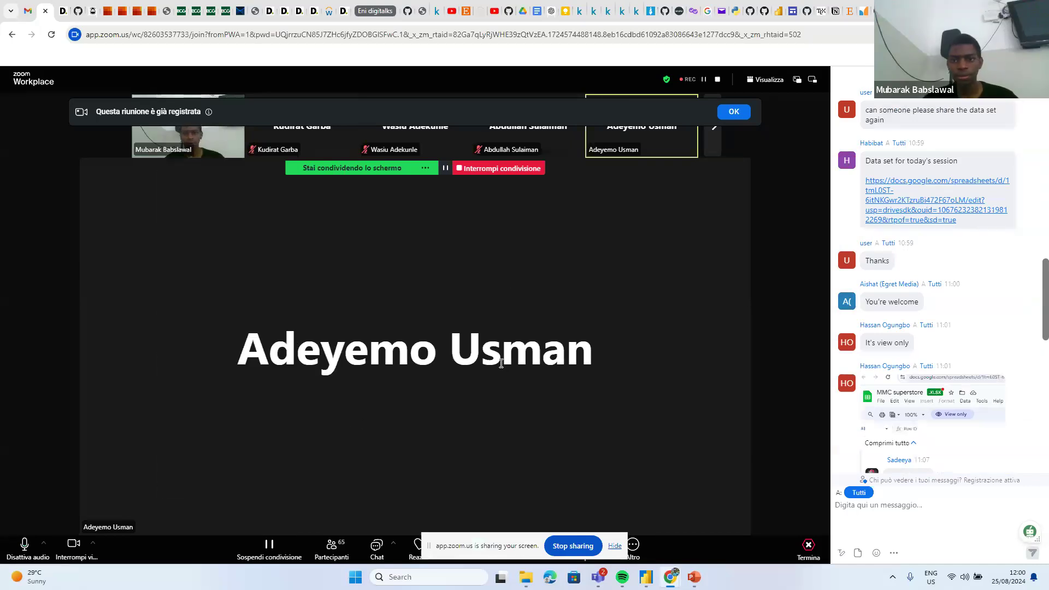
click(730, 113)
mouse_move(667, 113)
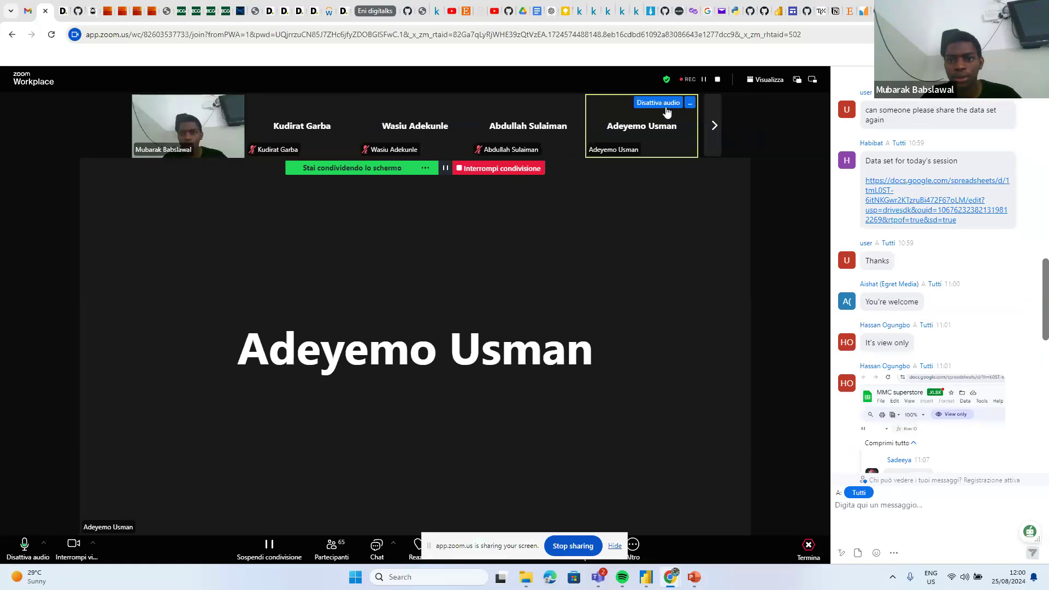
click(663, 103)
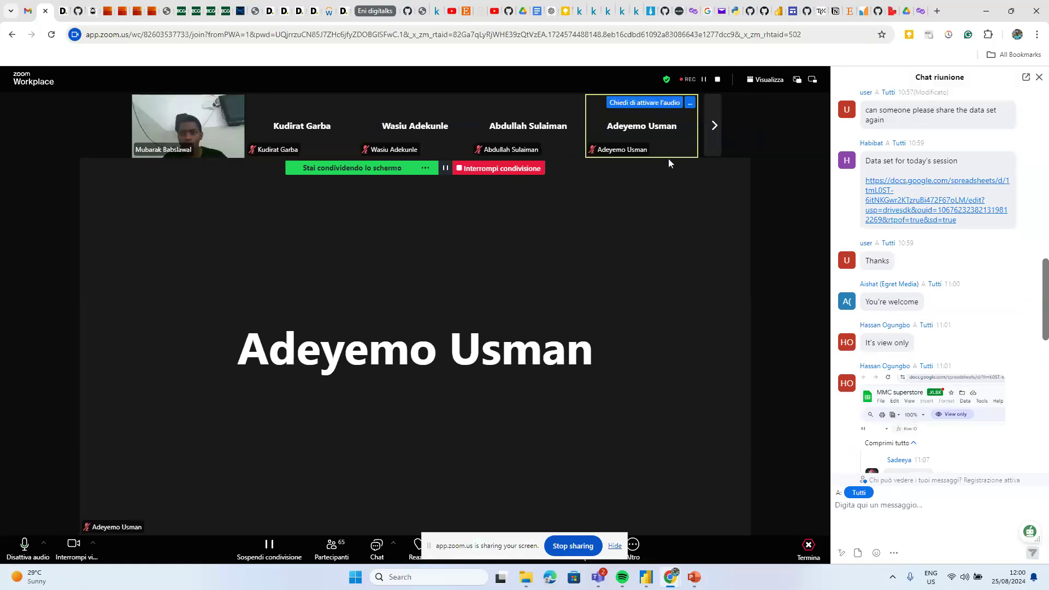
key(alt+Tab)
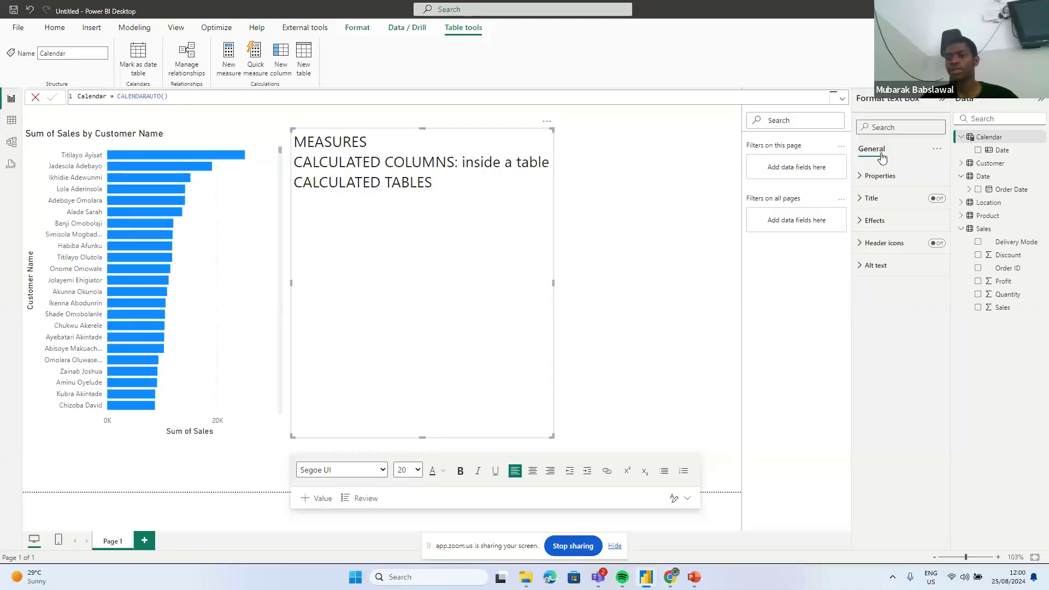
- Add a new calculated column to the Calendar table
click(1002, 155)
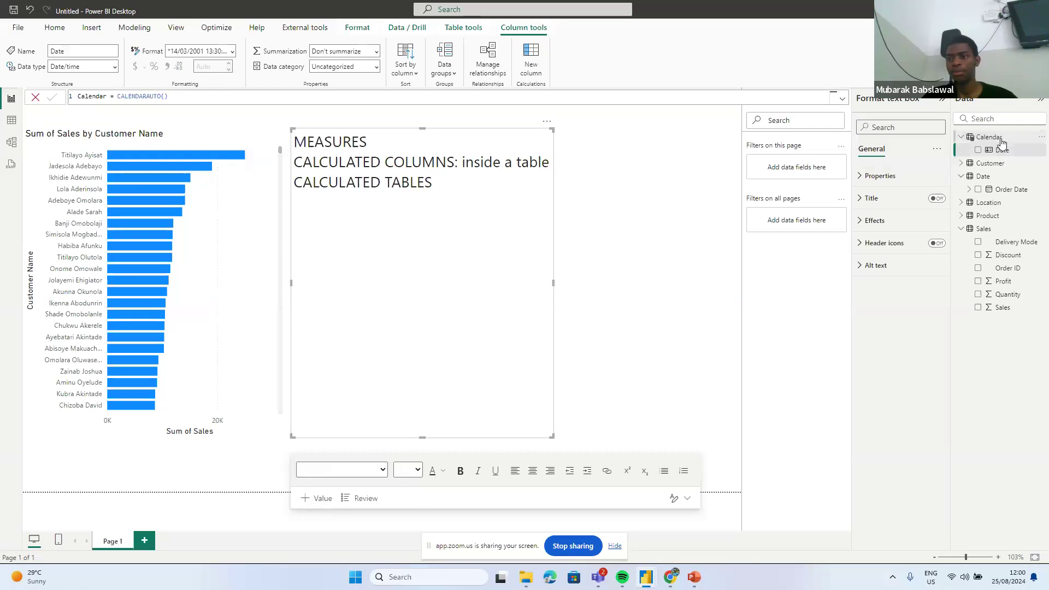
click(1002, 141)
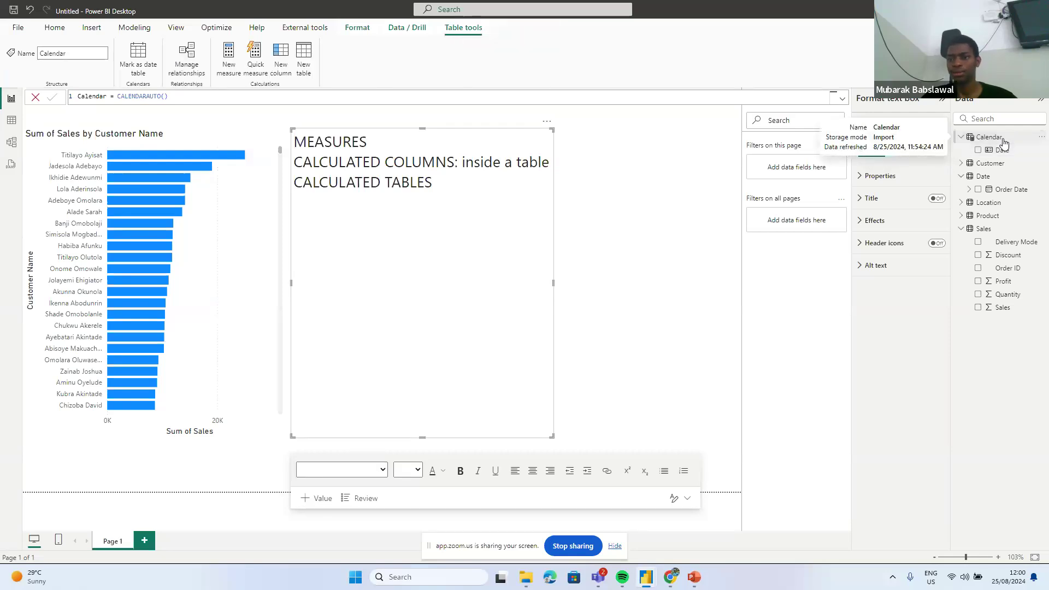
right_click(1003, 143)
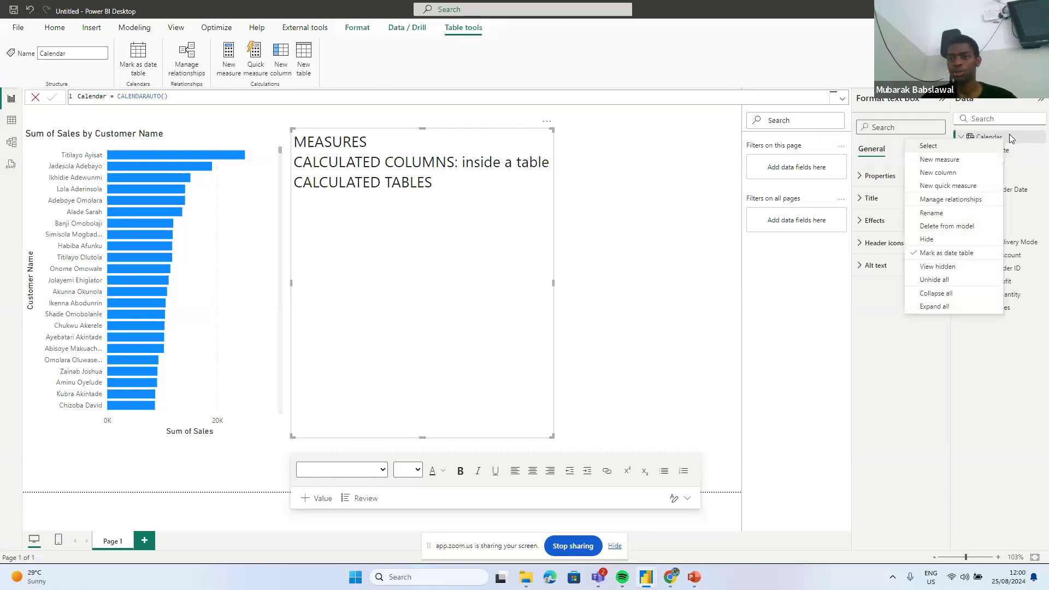
click(1008, 141)
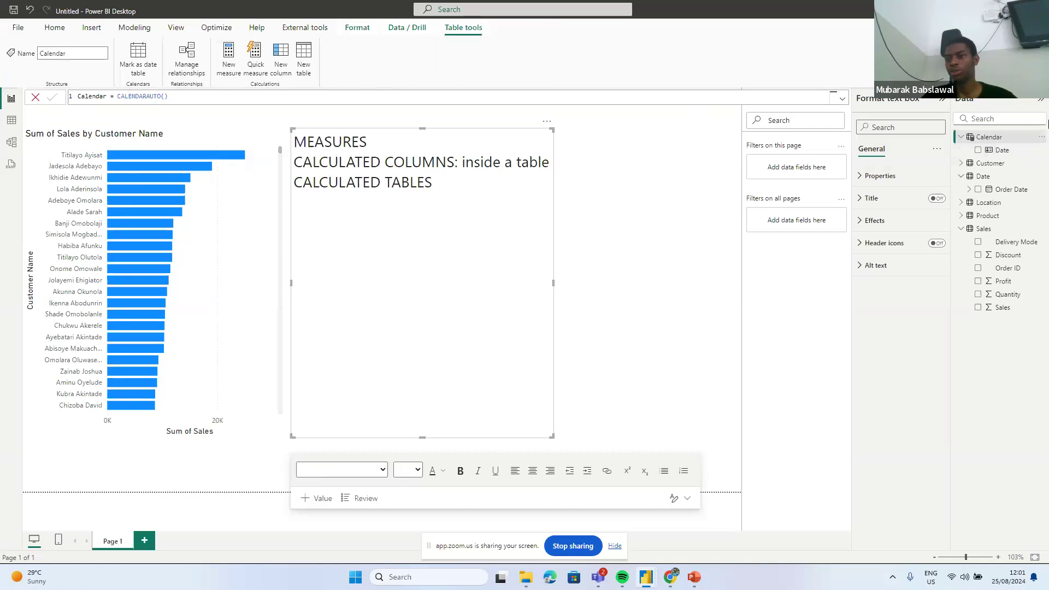
right_click(998, 140)
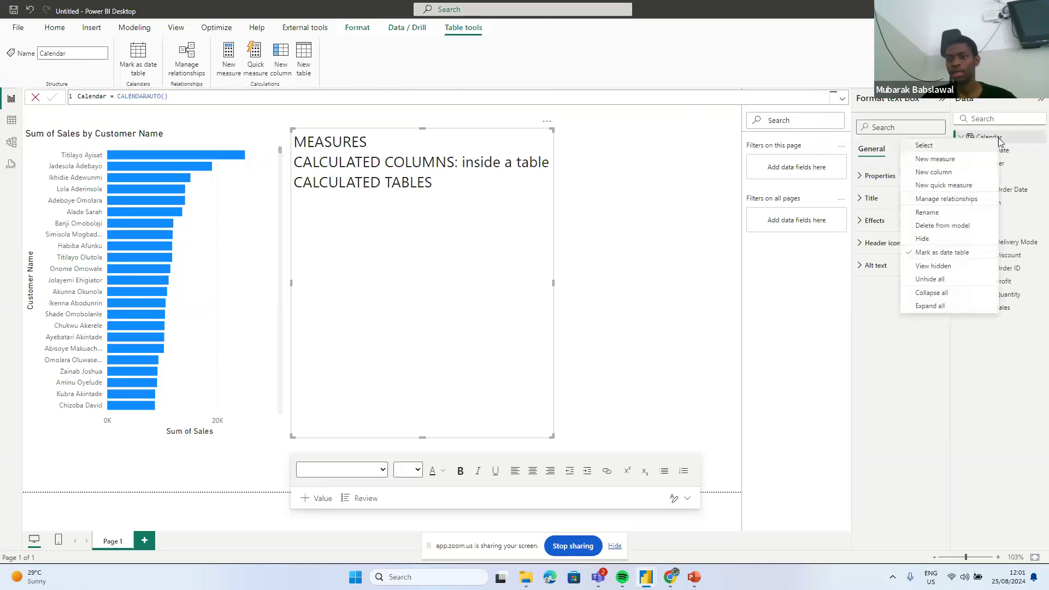
click(937, 174)
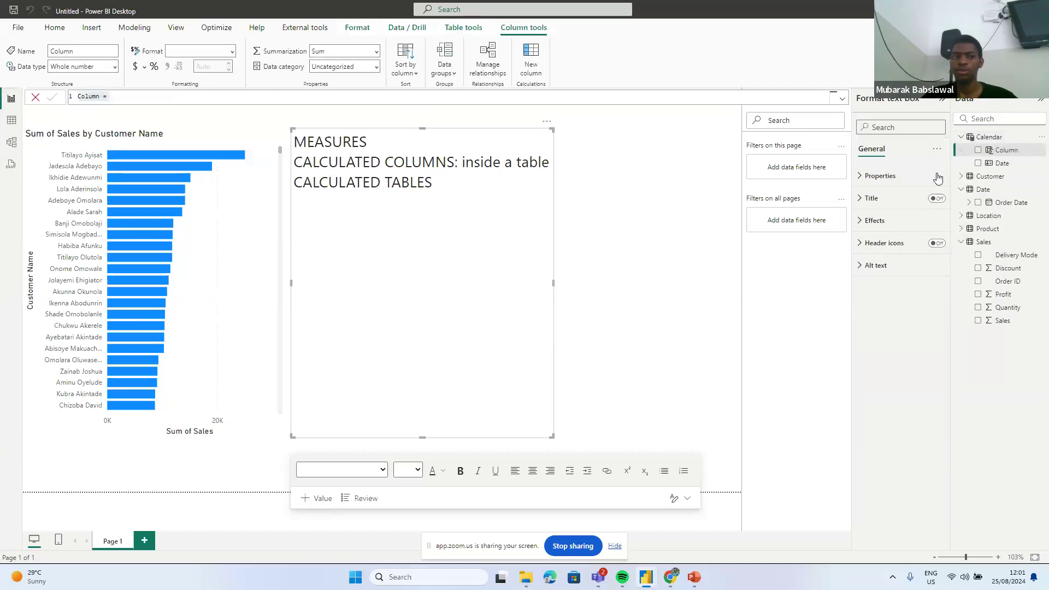
- Define the new Calendar column as Year = YEAR('Calendar'[Date]) and commit the formula
double_click(89, 96)
text(Year = )
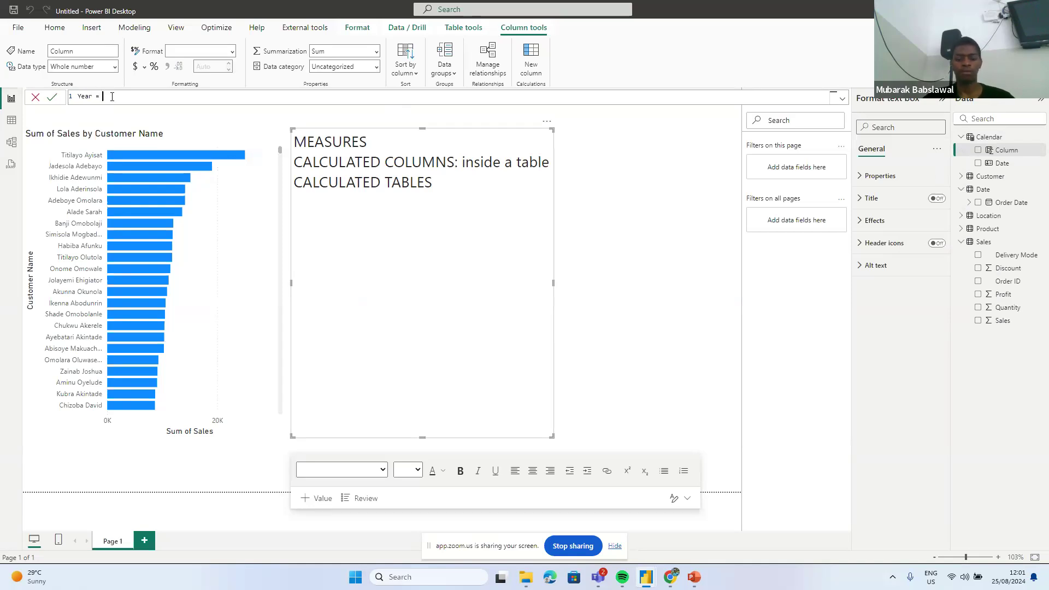
text(y)
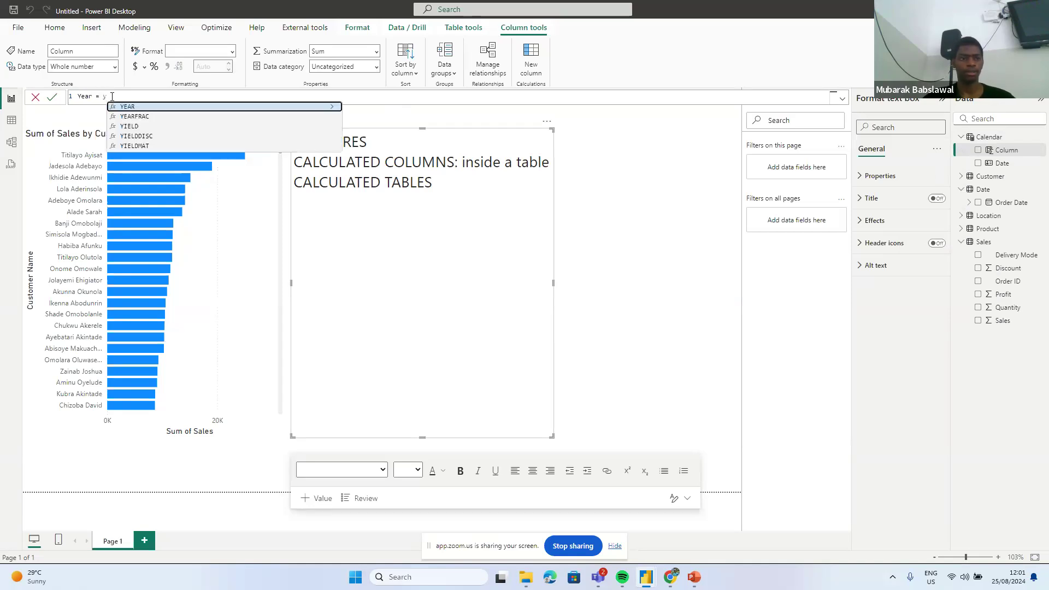
text(ear)
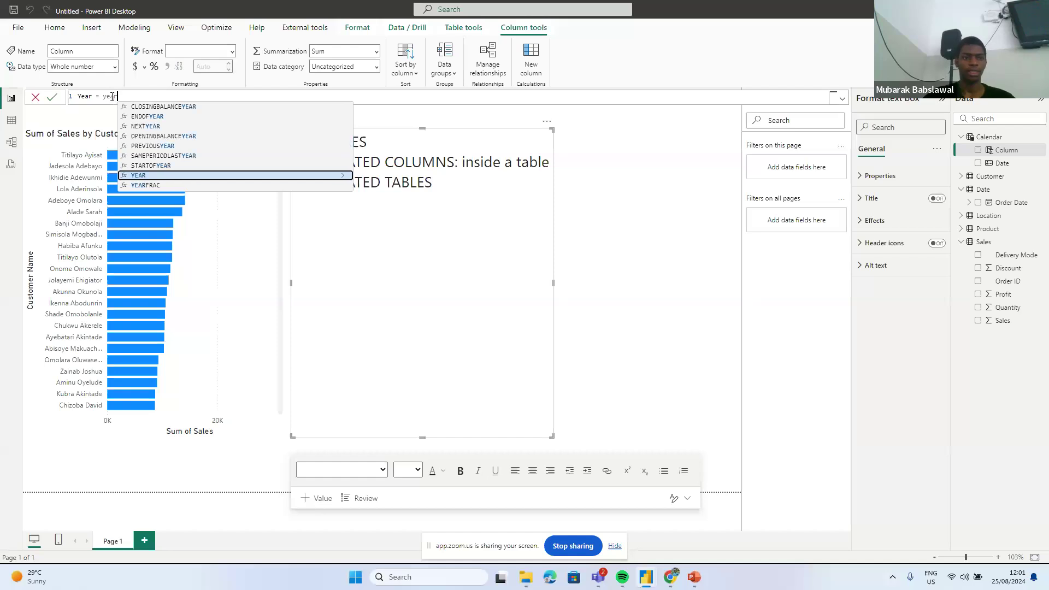
key(Tab)
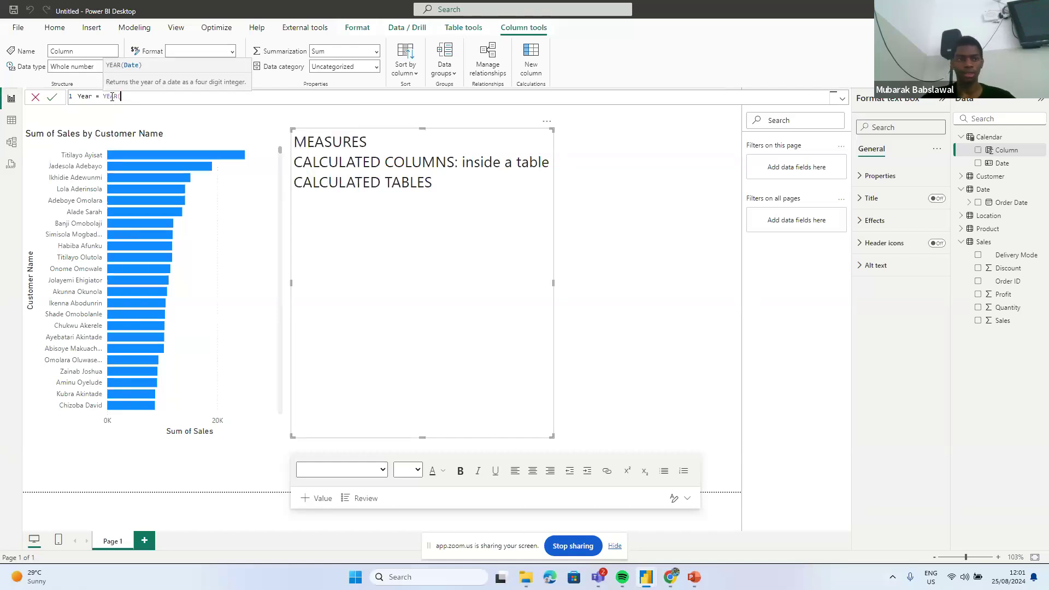
text(cal)
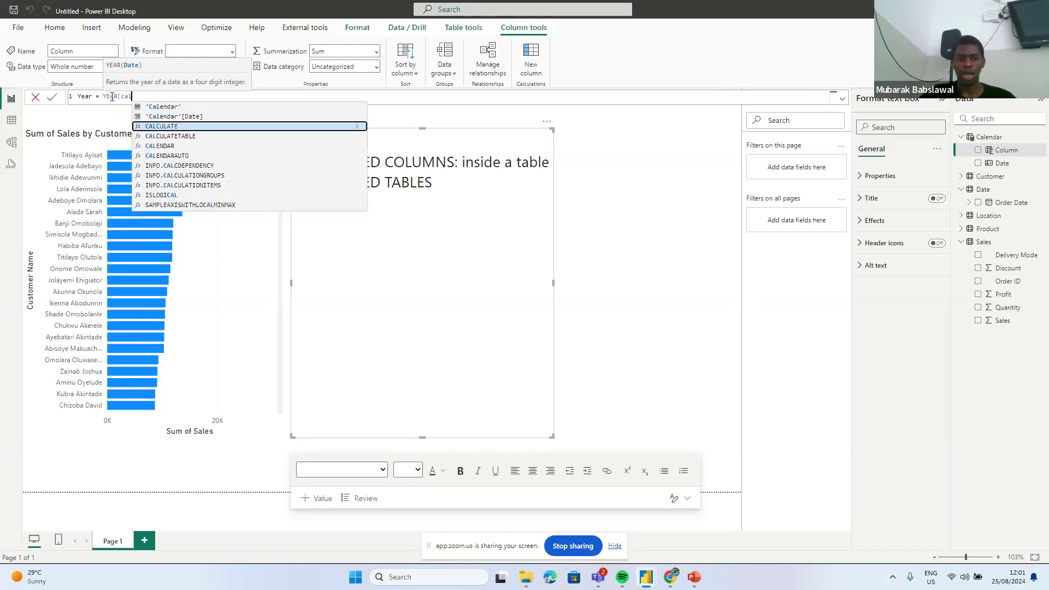
key(Up)
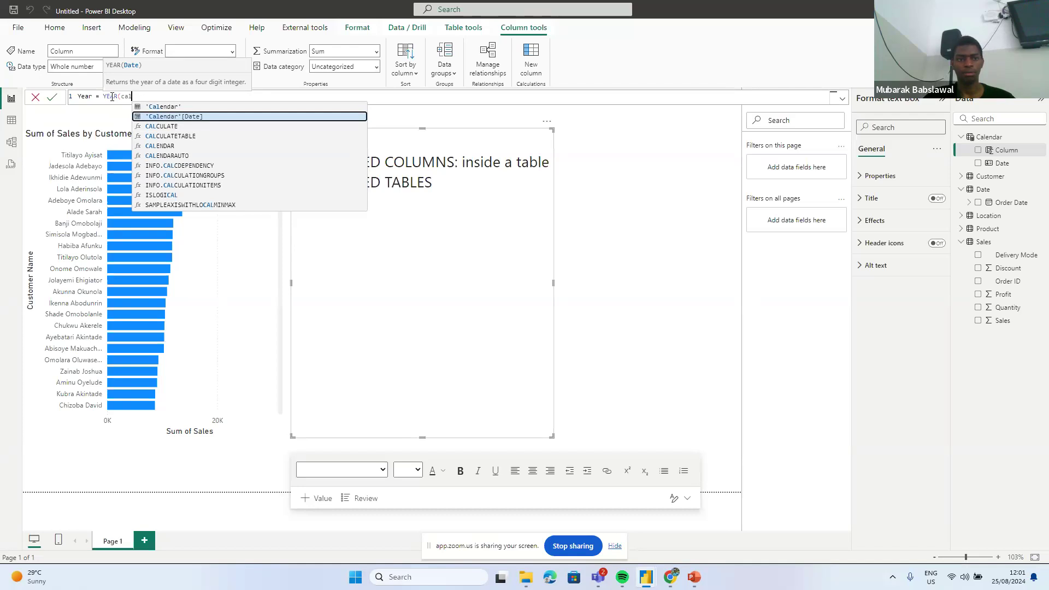
key(Tab)
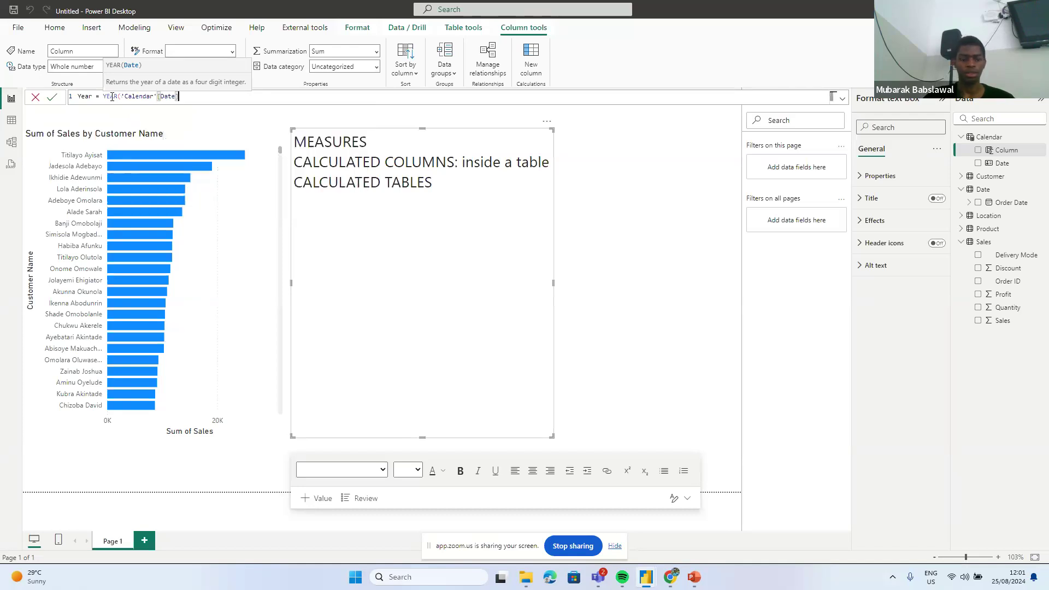
text())
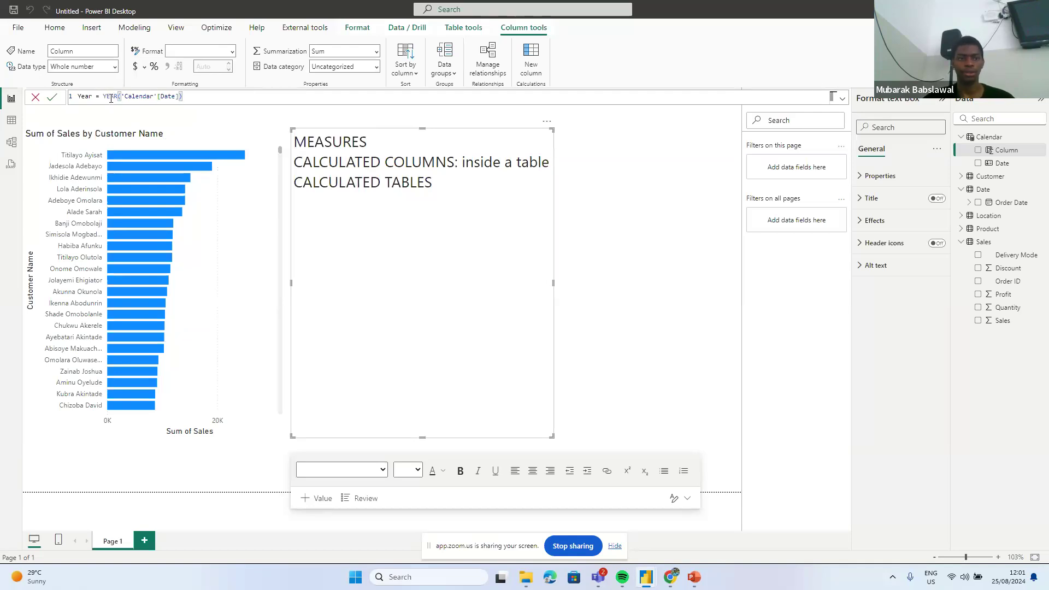
double_click(111, 96)
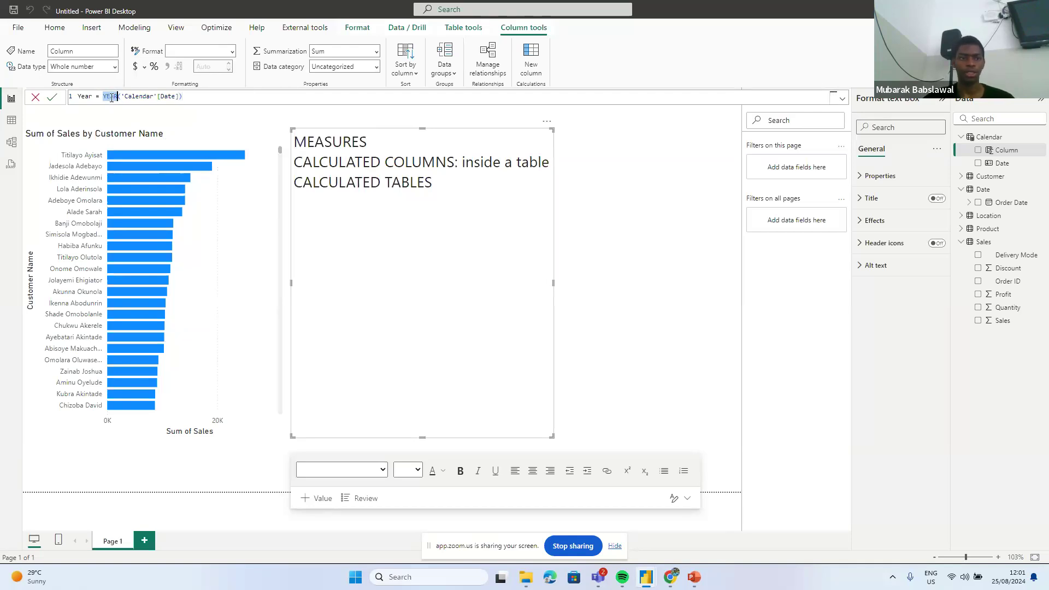
click(168, 97)
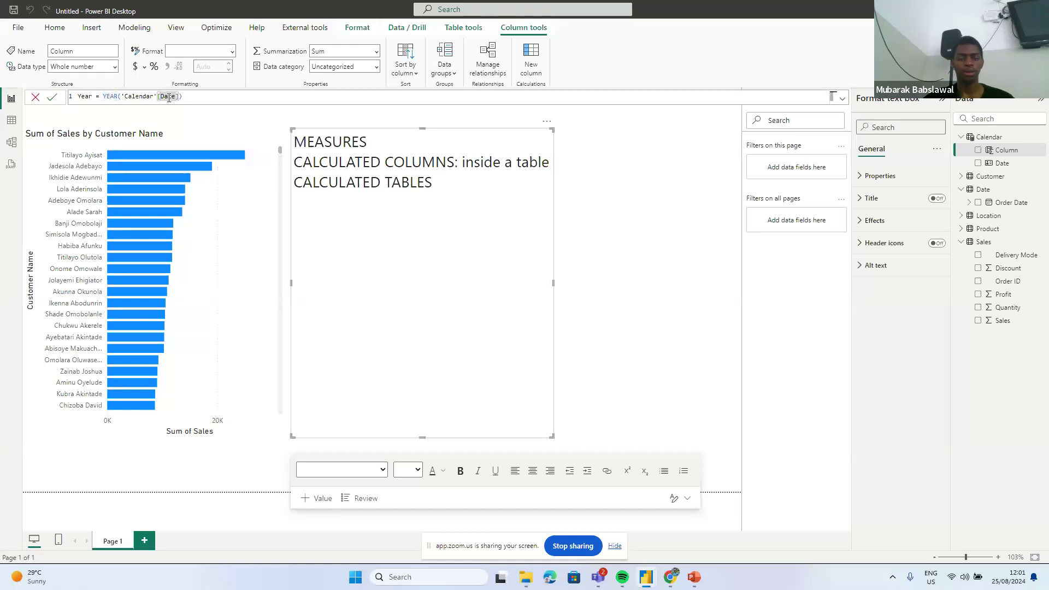
double_click(136, 97)
click(197, 95)
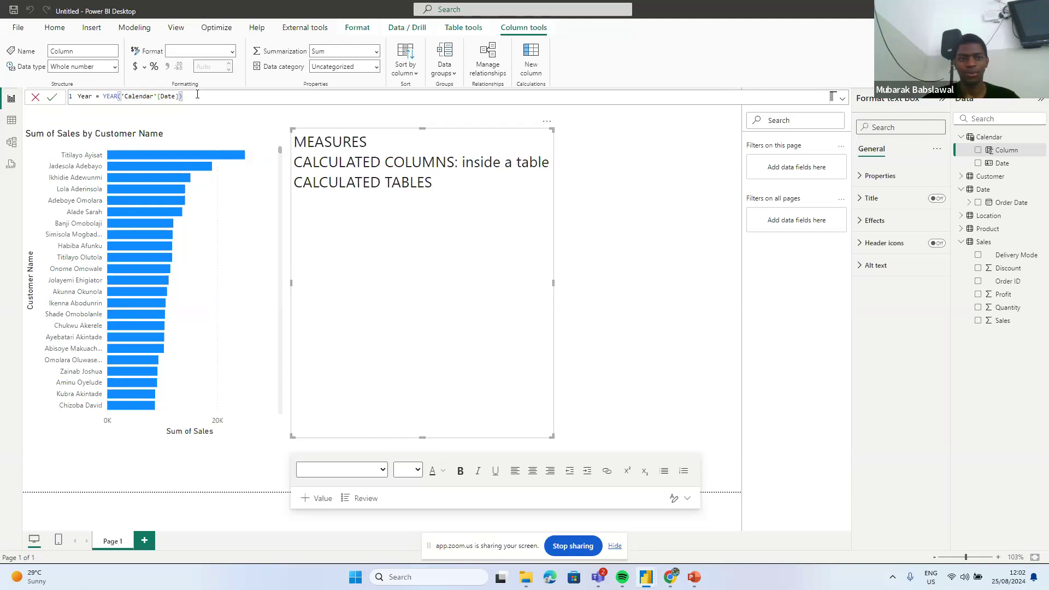
key(Return)
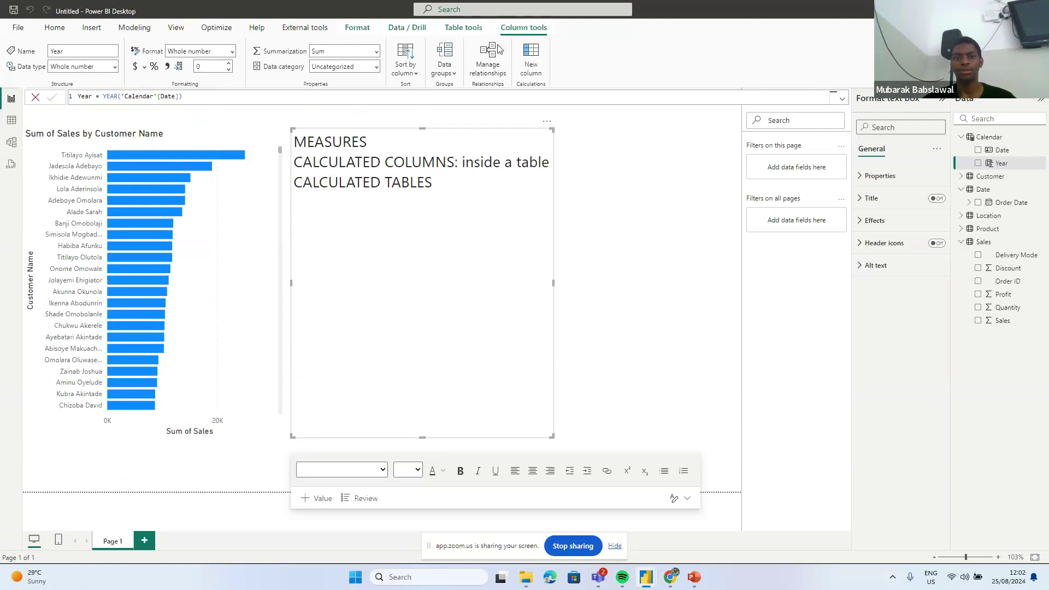
- Add another calculated column to the Calendar table with the formula Month = Month('Calendar'[Date])
click(530, 59)
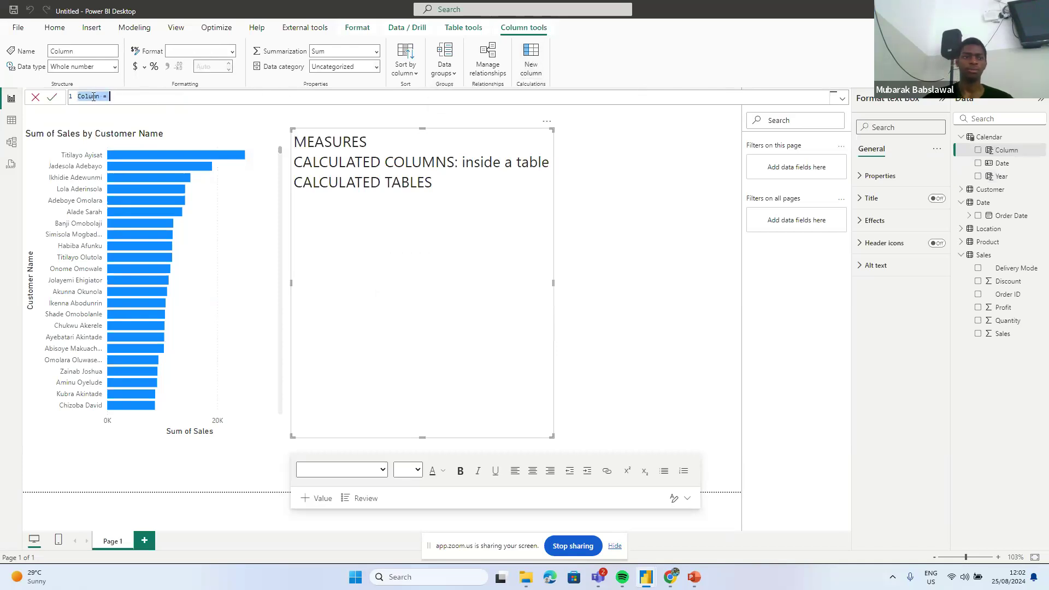
text(Month)
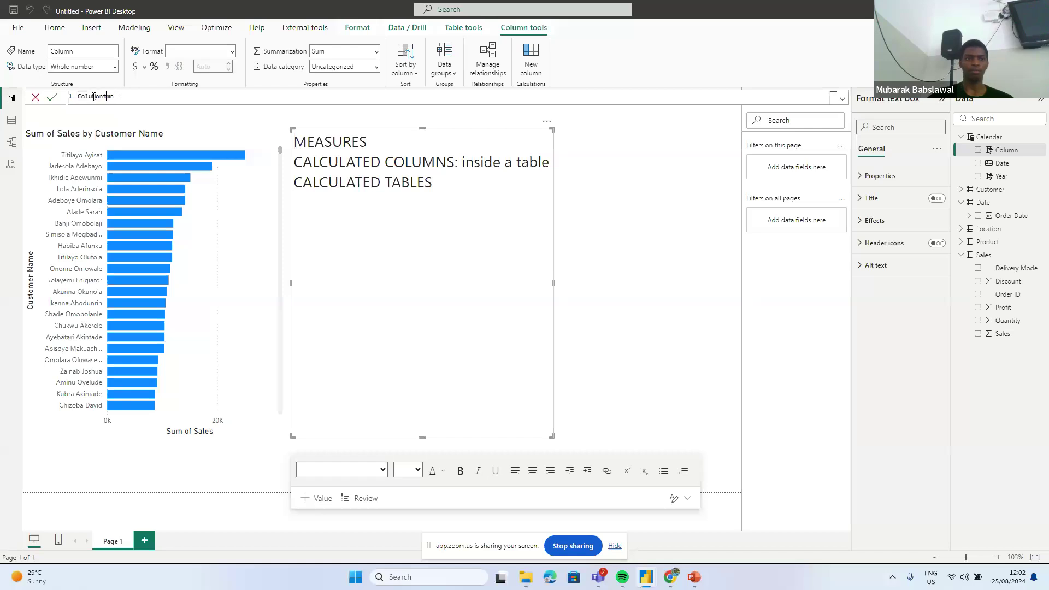
key(BackSpace)
key(BackSpace)
key(BackSpace)
key(BackSpace)
key(BackSpace)
key(BackSpace)
key(BackSpace)
key(BackSpace)
key(BackSpace)
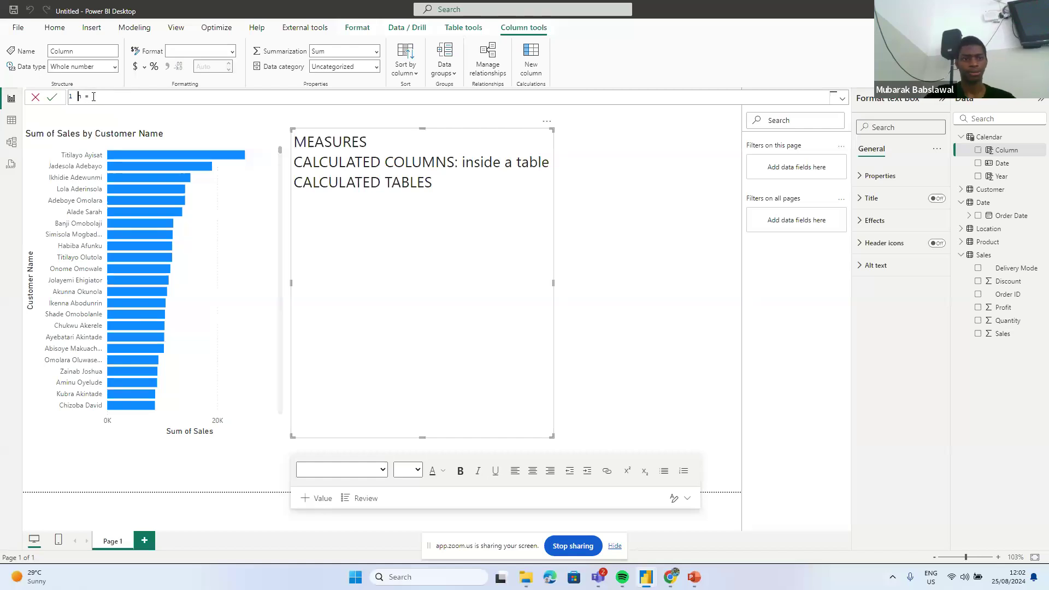
text(Month = )
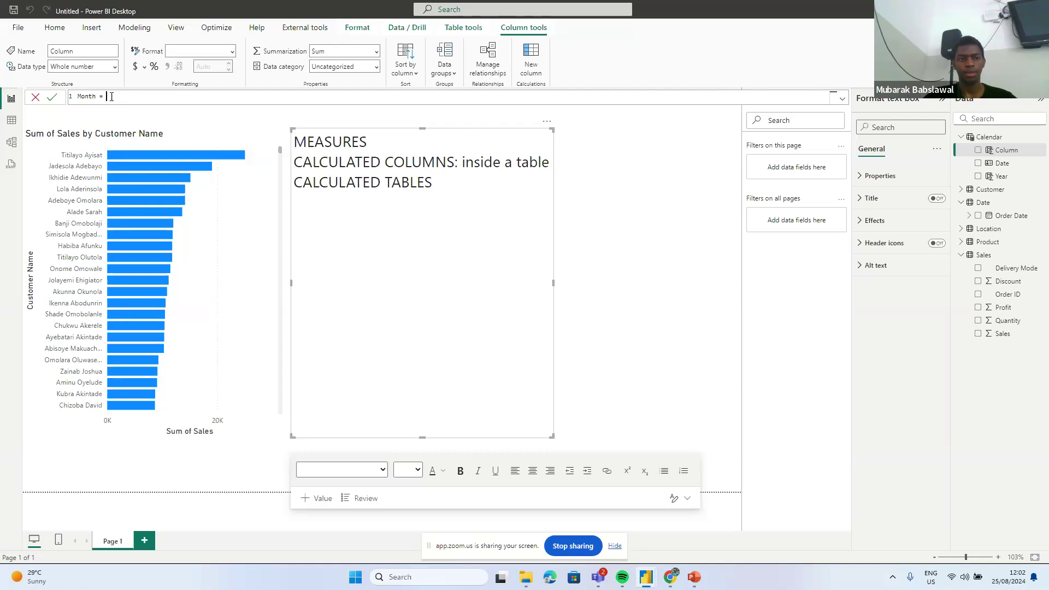
text(Month)
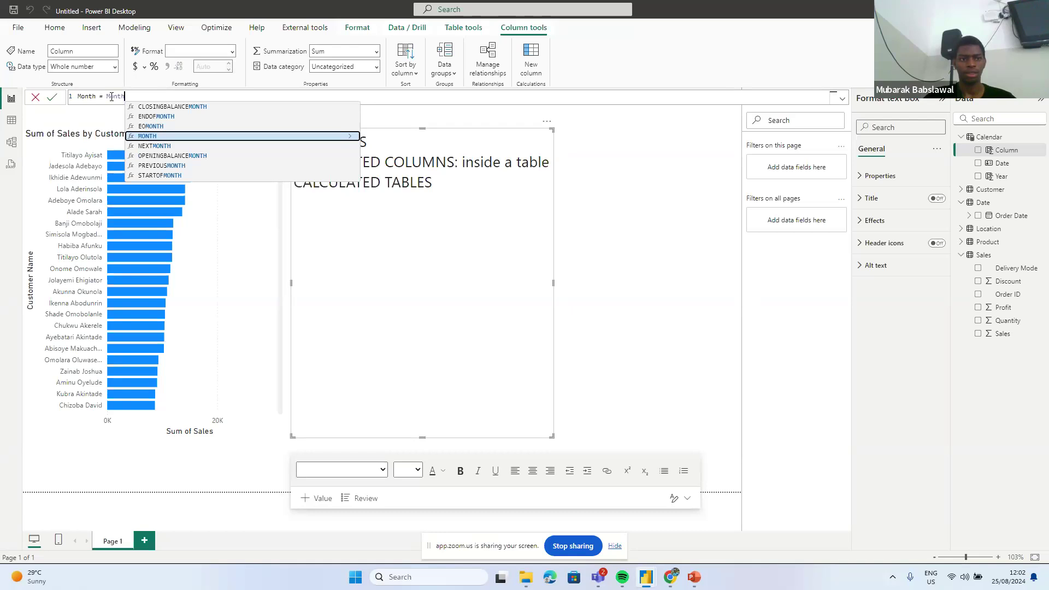
text((calen)
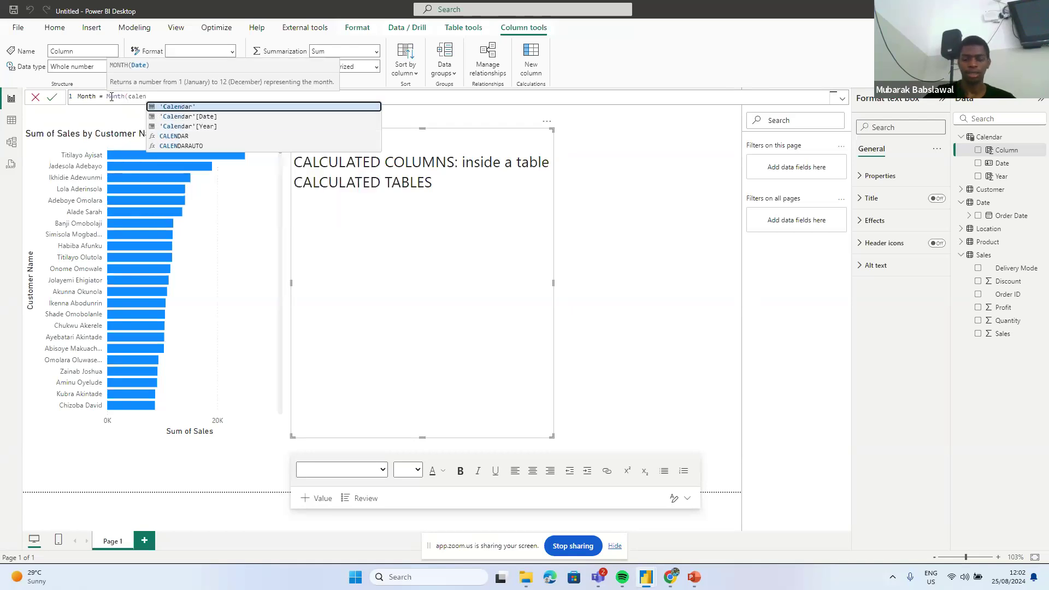
key(Down)
key(Down)
key(Up)
key(Tab)
text())
key(Return)
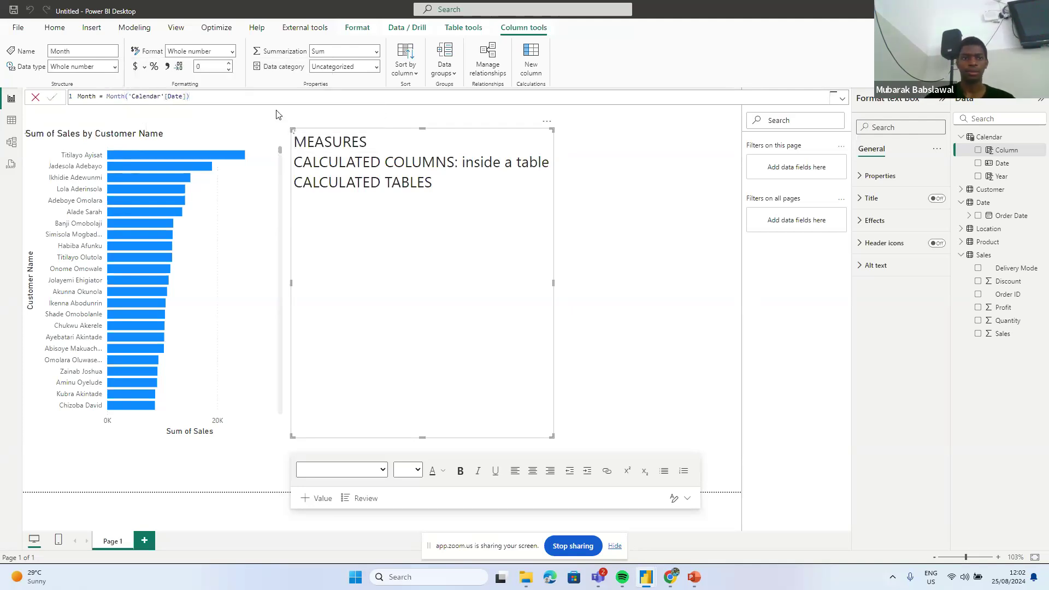
- Add a calculated column to the Calendar table with the formula Day = DAY('Calendar'[Date])
click(535, 65)
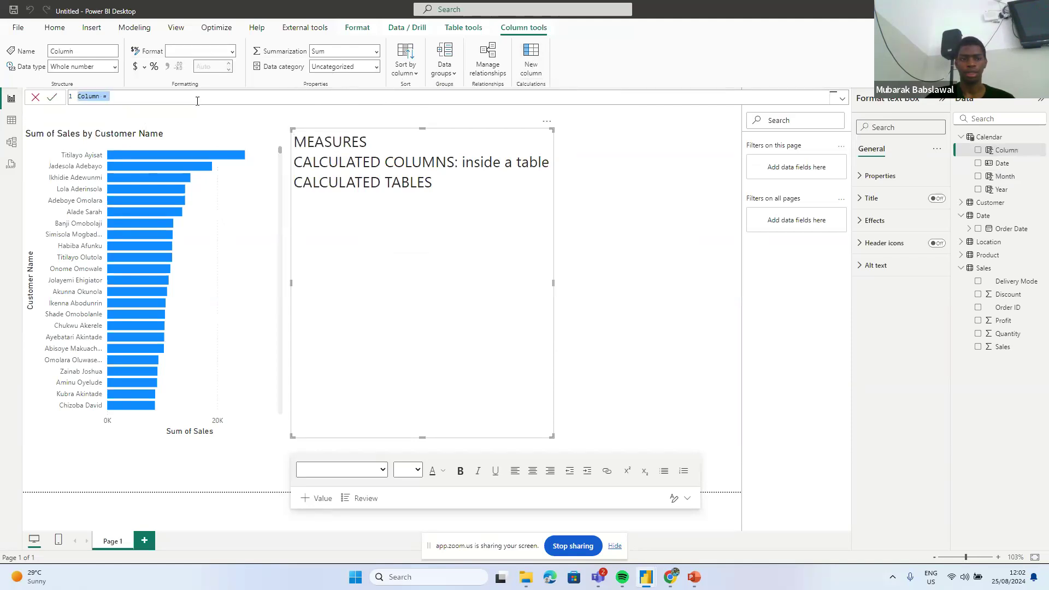
double_click(91, 96)
text(Day = day)
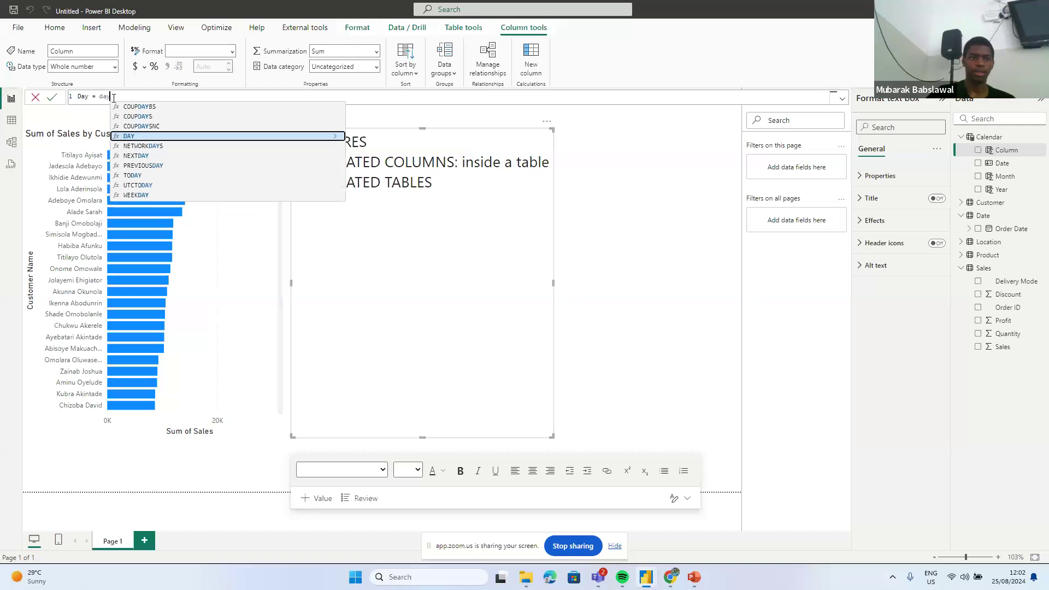
key(Tab)
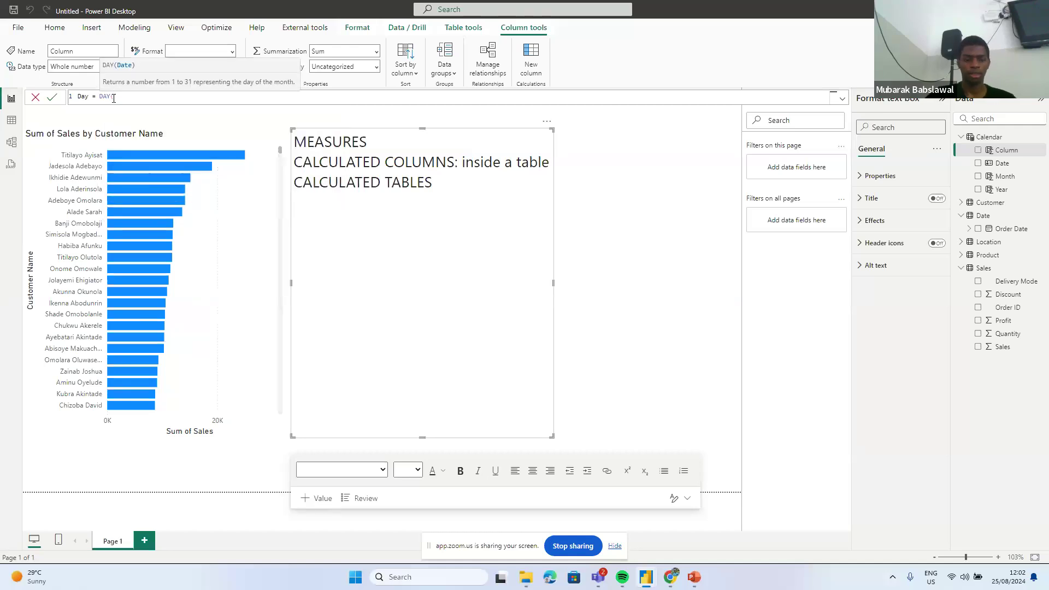
text(Calend)
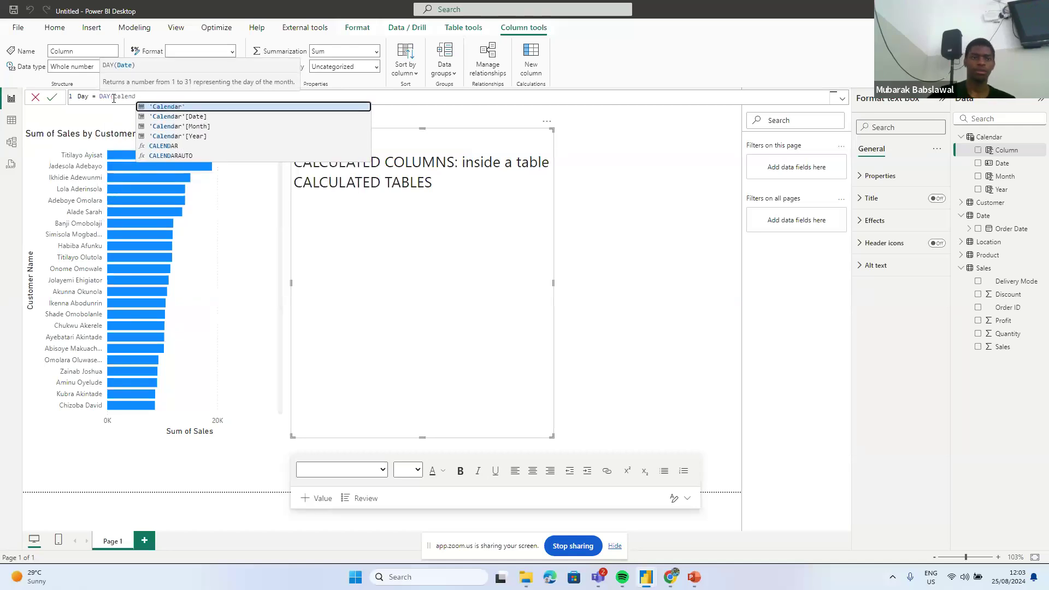
key(Down)
key(Tab)
text())
key(Return)
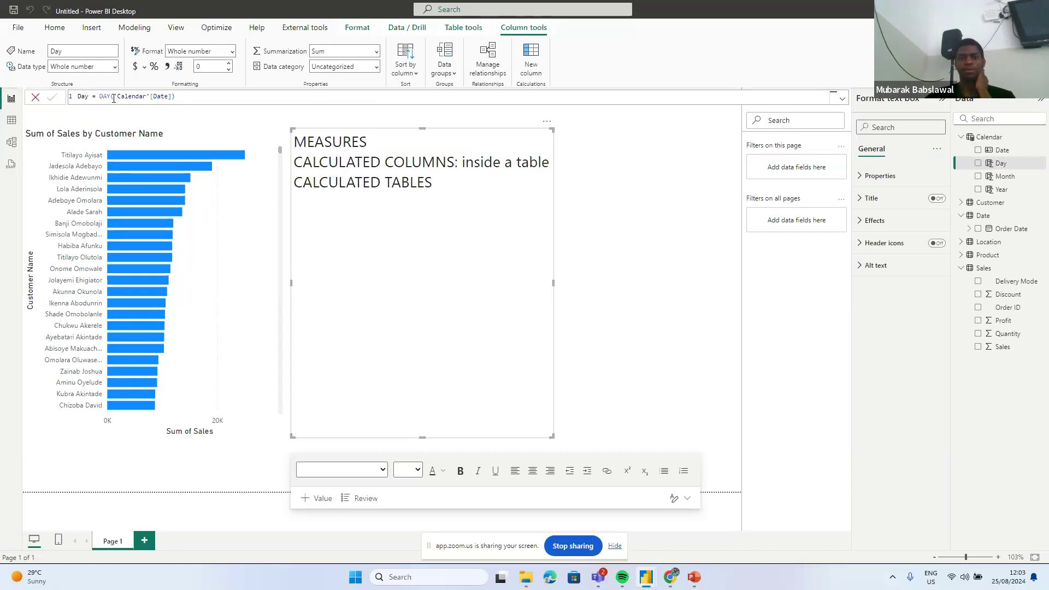
click(388, 141)
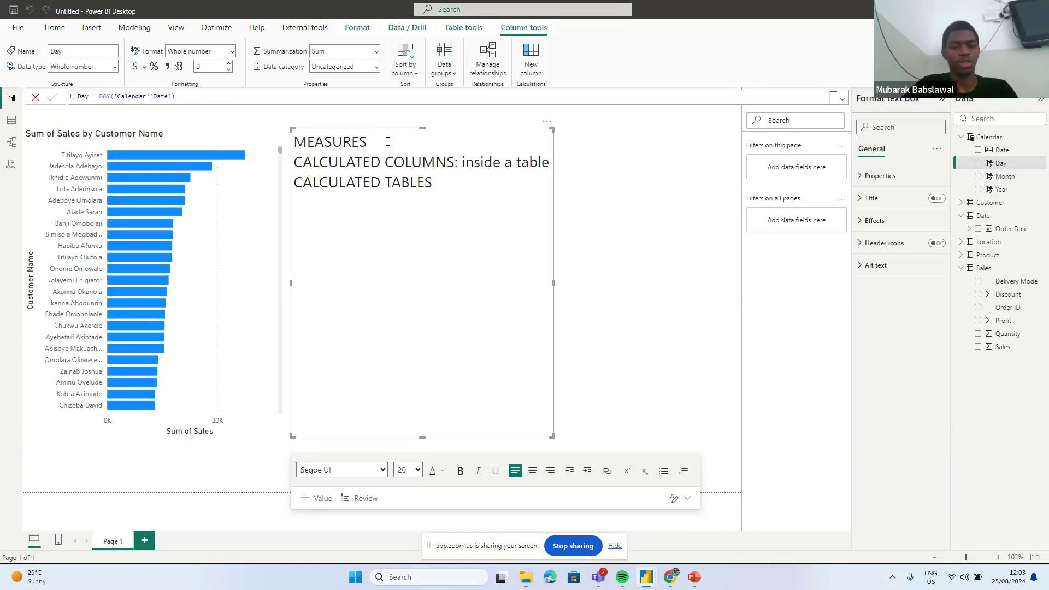
double_click(363, 141)
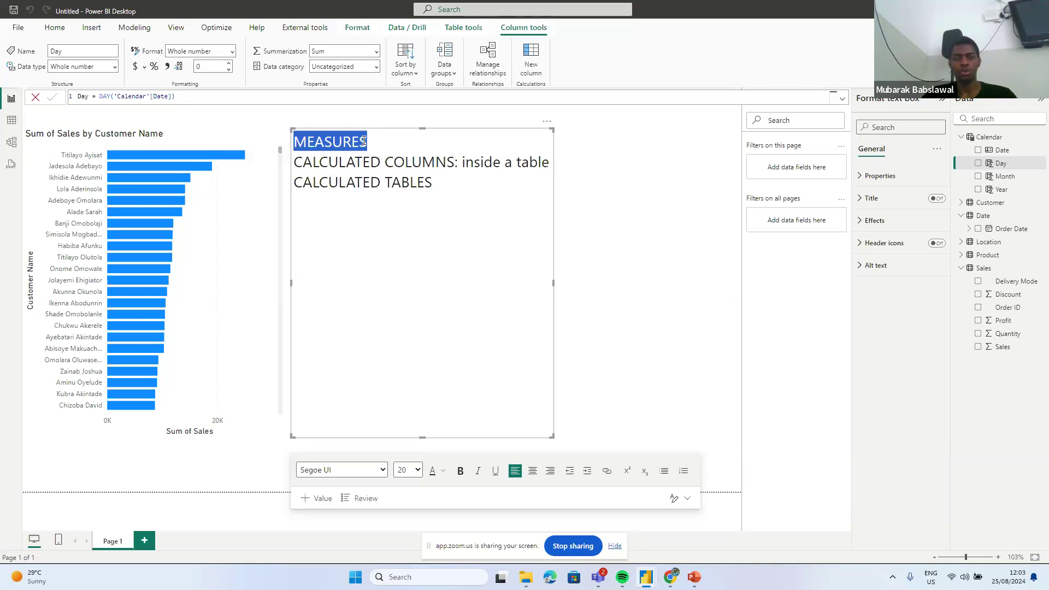
click(384, 140)
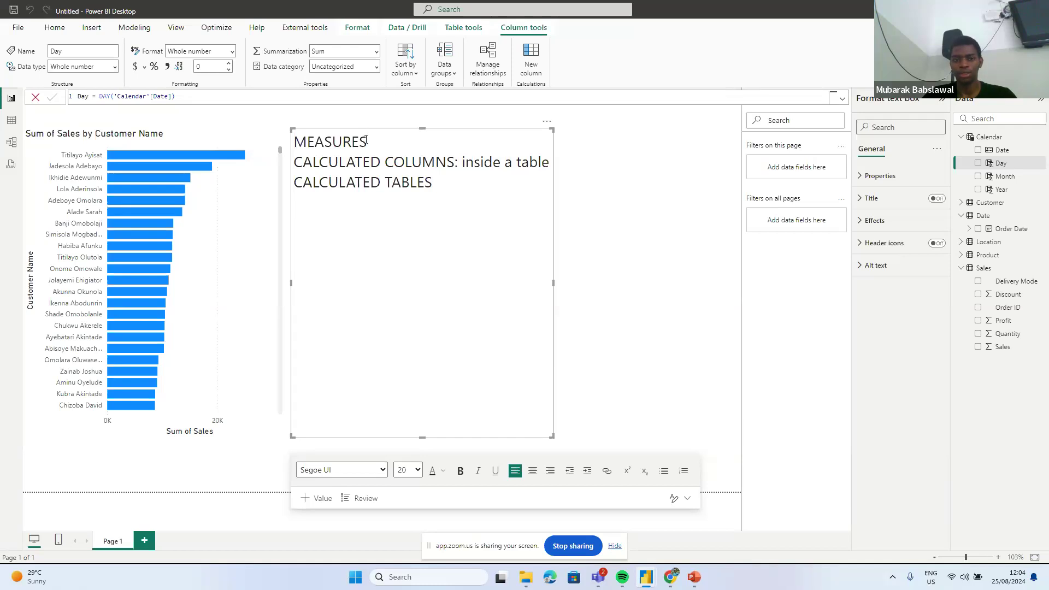
click(414, 165)
click(362, 142)
click(392, 163)
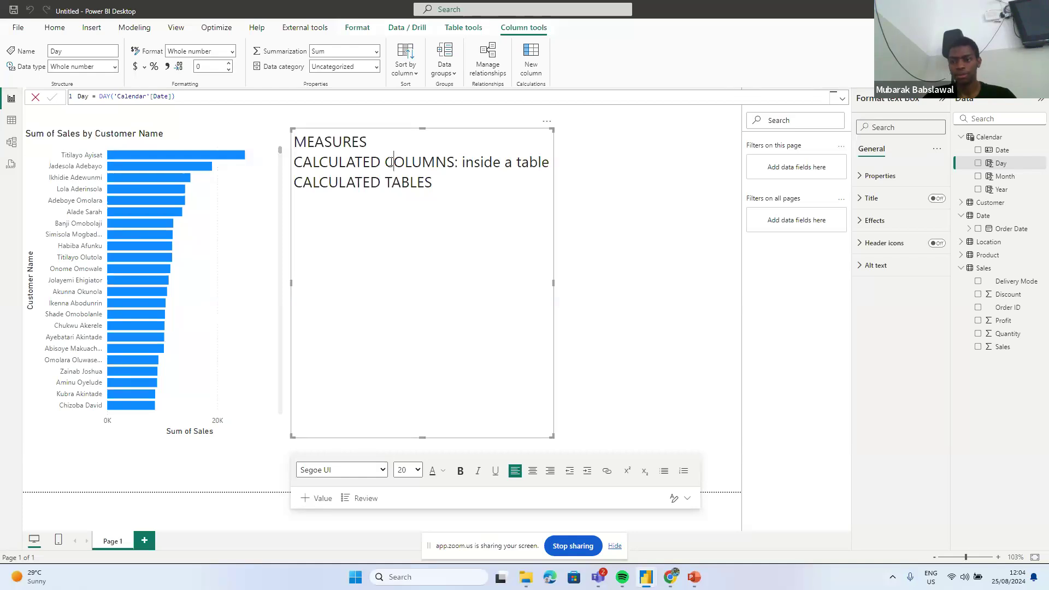
click(472, 159)
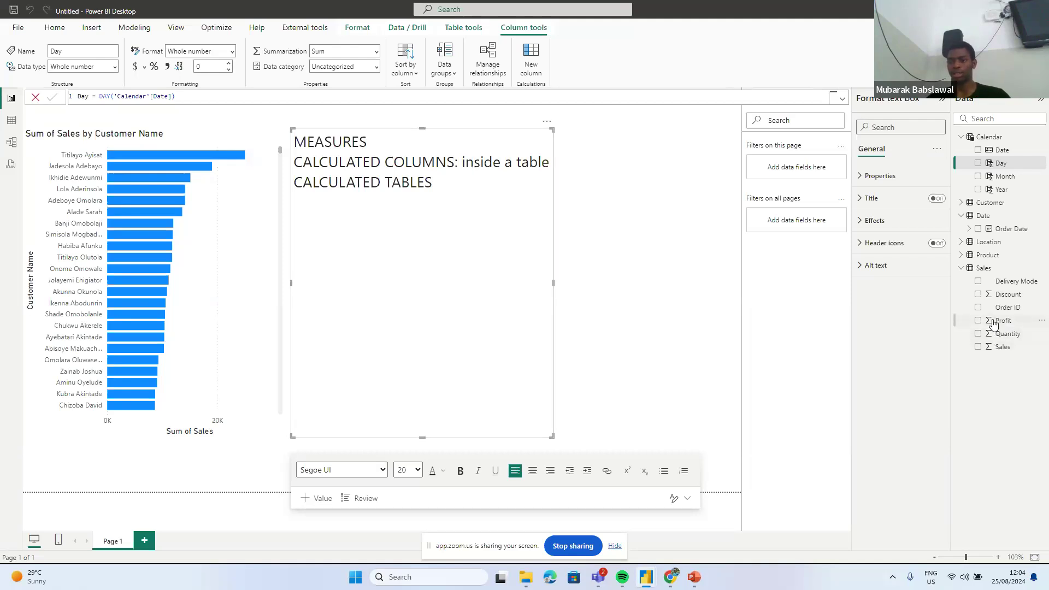
click(993, 269)
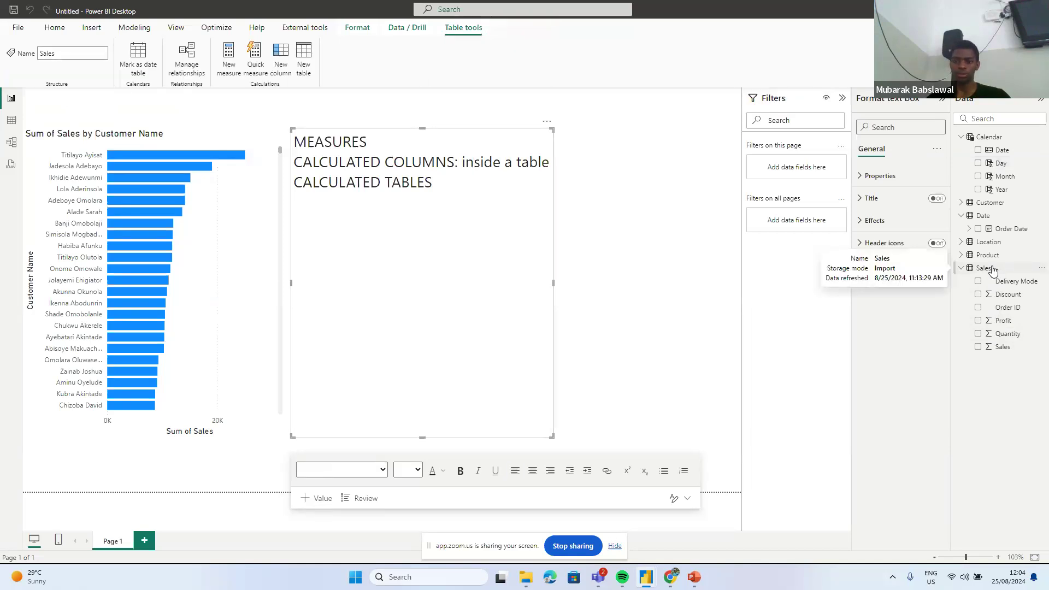
click(229, 60)
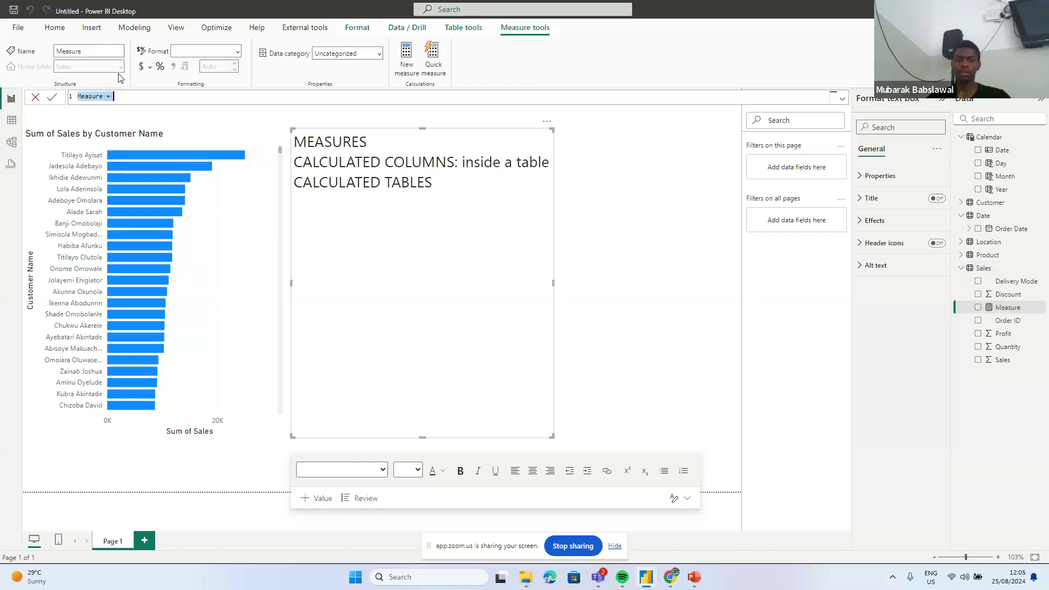
double_click(97, 96)
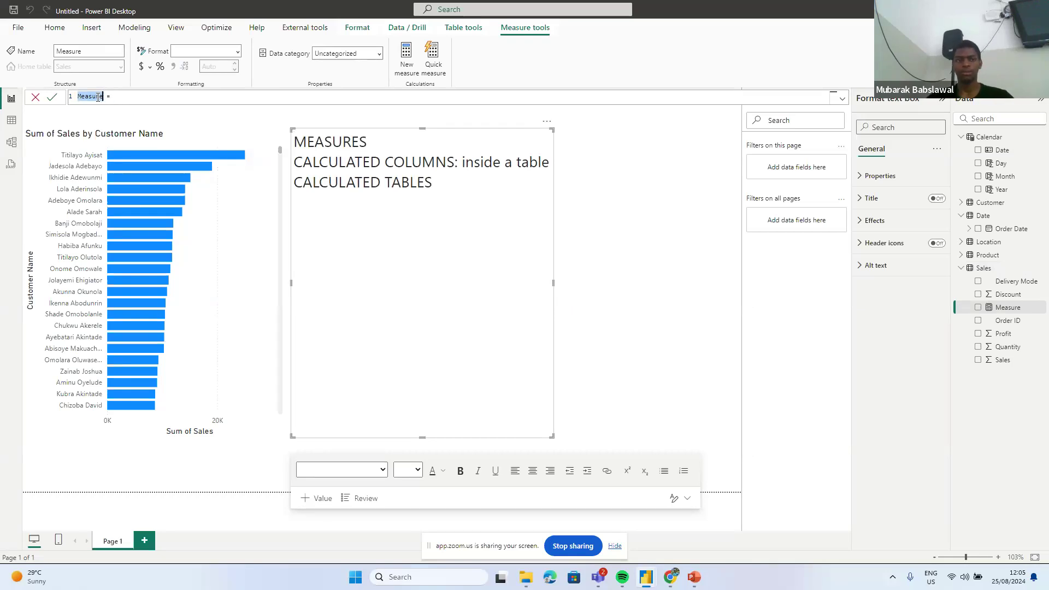
text(Cost)
click(118, 95)
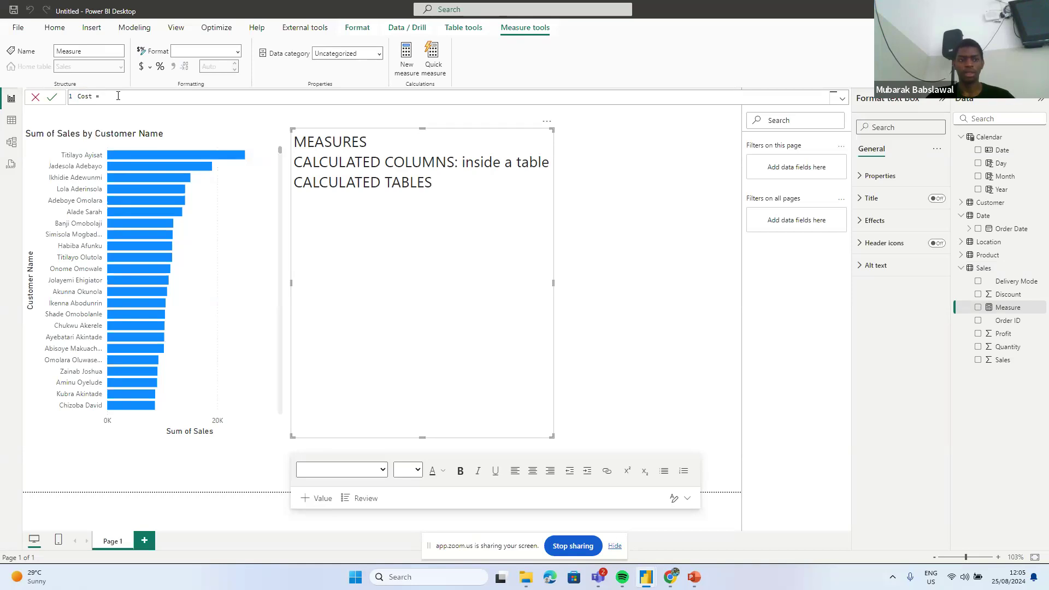
text(sal)
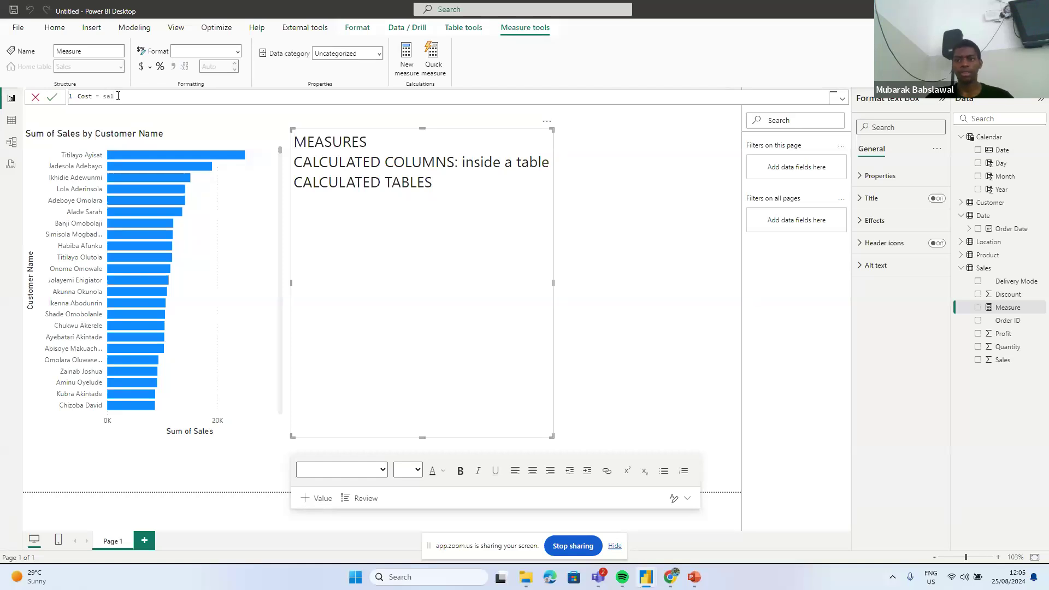
key(BackSpace)
key(BackSpace)
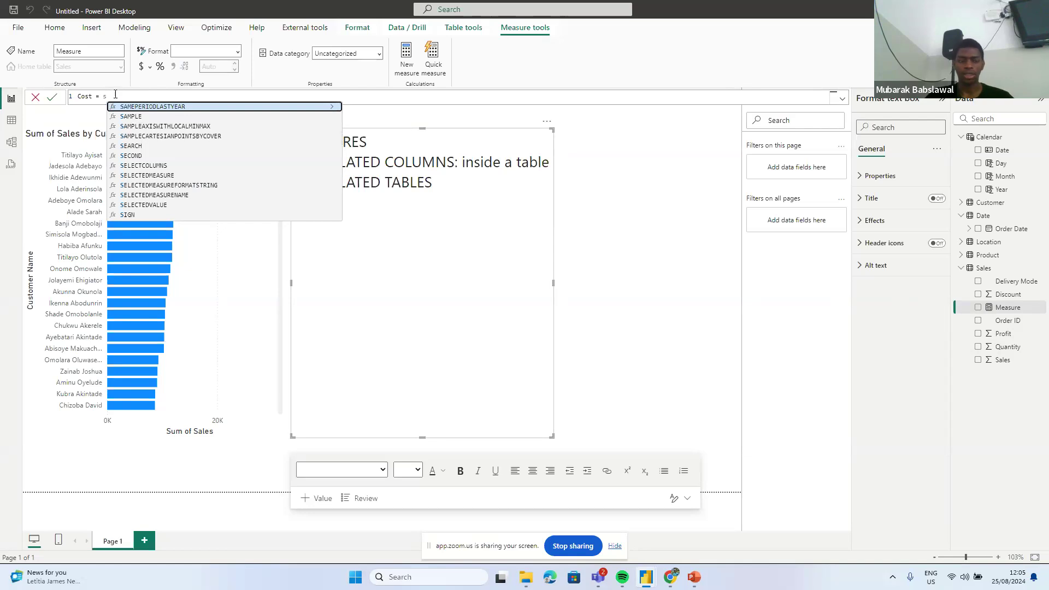
text(ale)
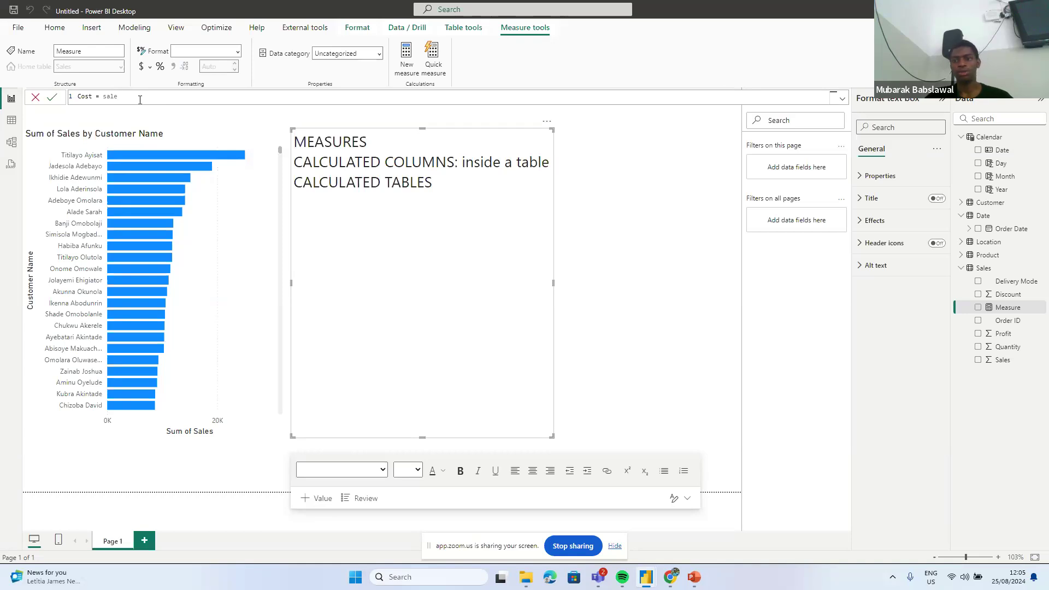
key(BackSpace)
key(BackSpace)
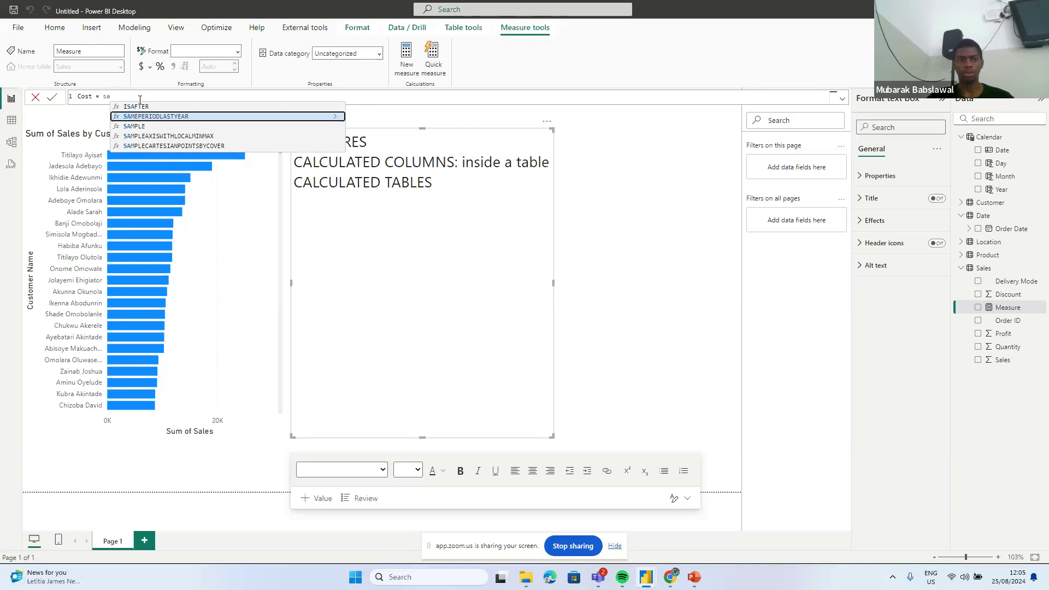
key(BackSpace)
key(BackSpace)
key(BackSpace)
key(BackSpace)
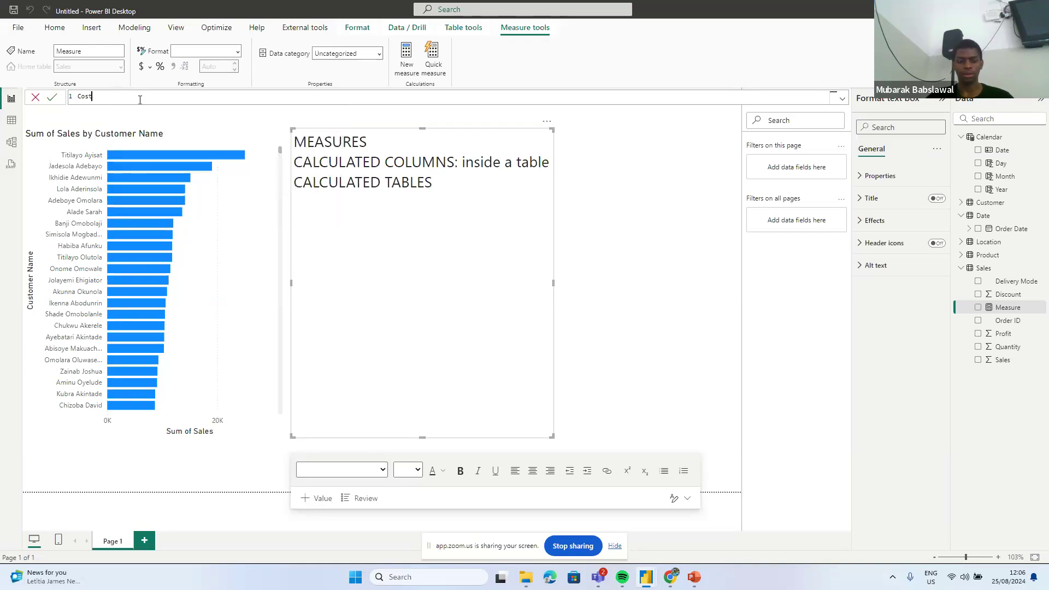
text(column)
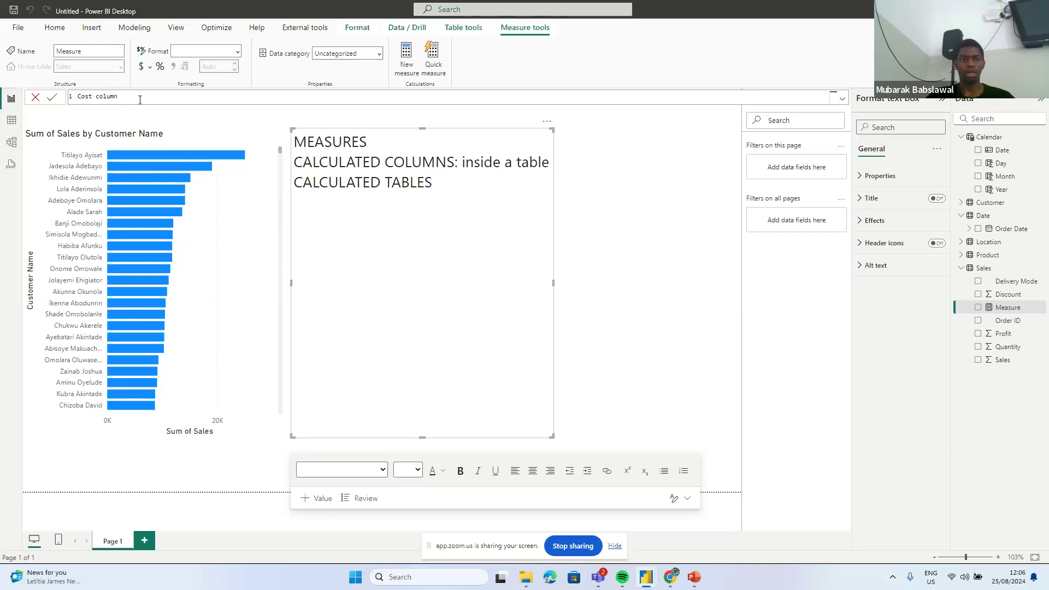
key(Return)
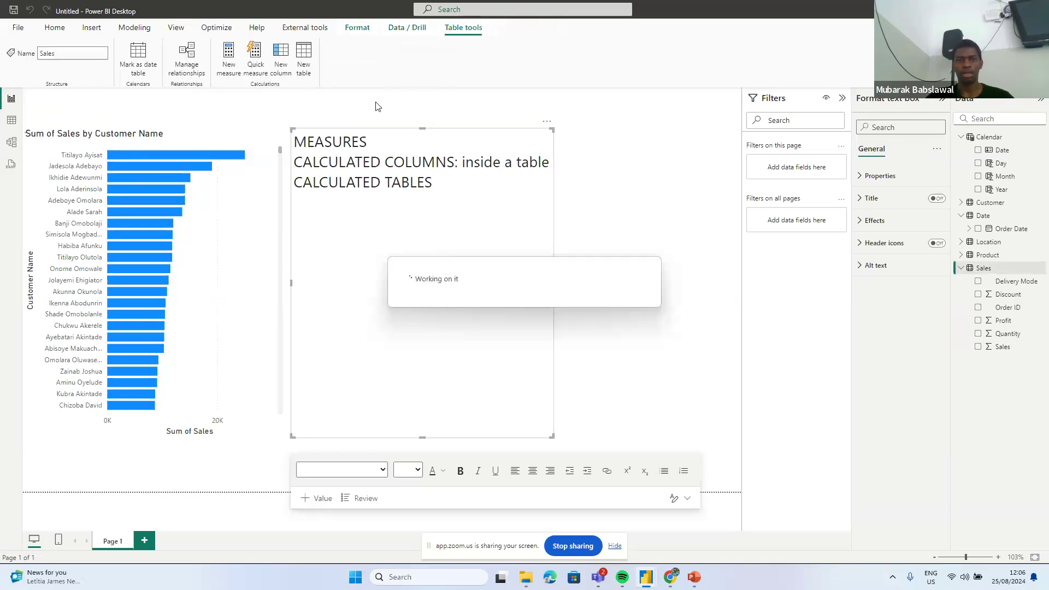
- Add a calculated column named Cost Column to the Sales table and begin its formula with Sales[Sales]
click(285, 64)
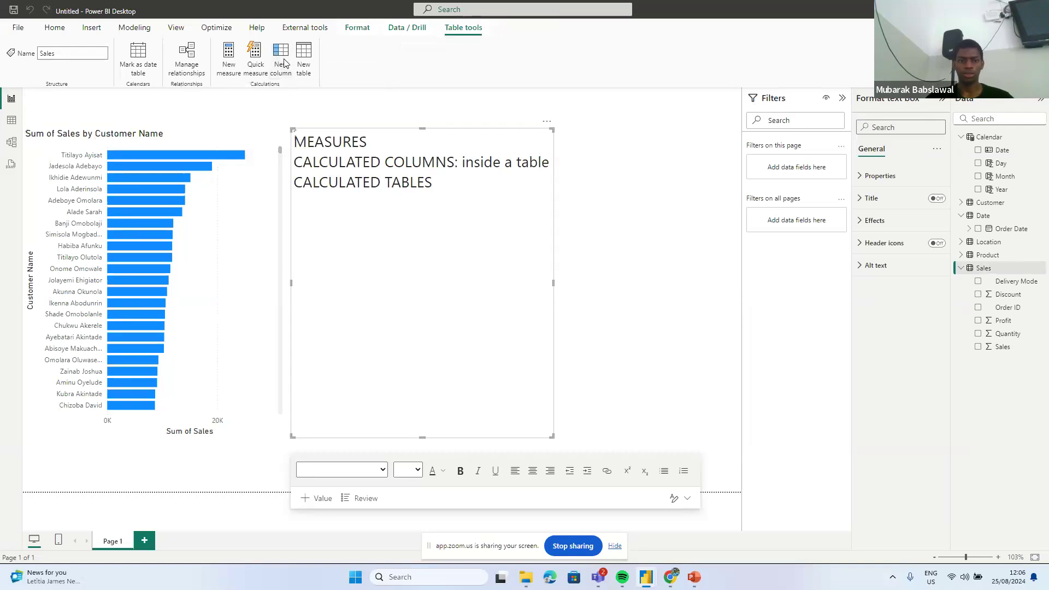
double_click(90, 96)
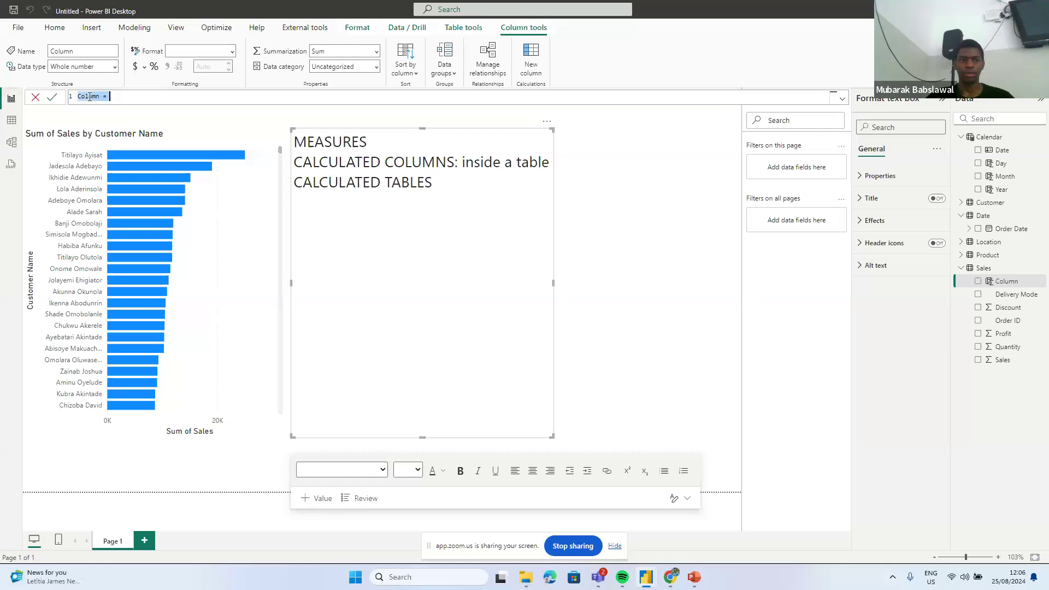
text(Cost Column)
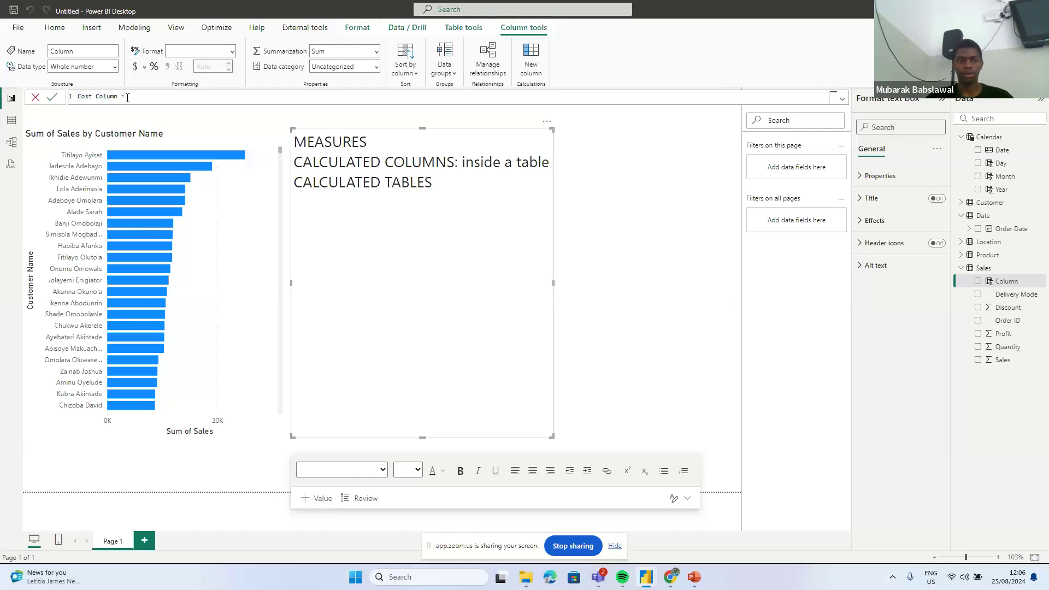
text( = sale)
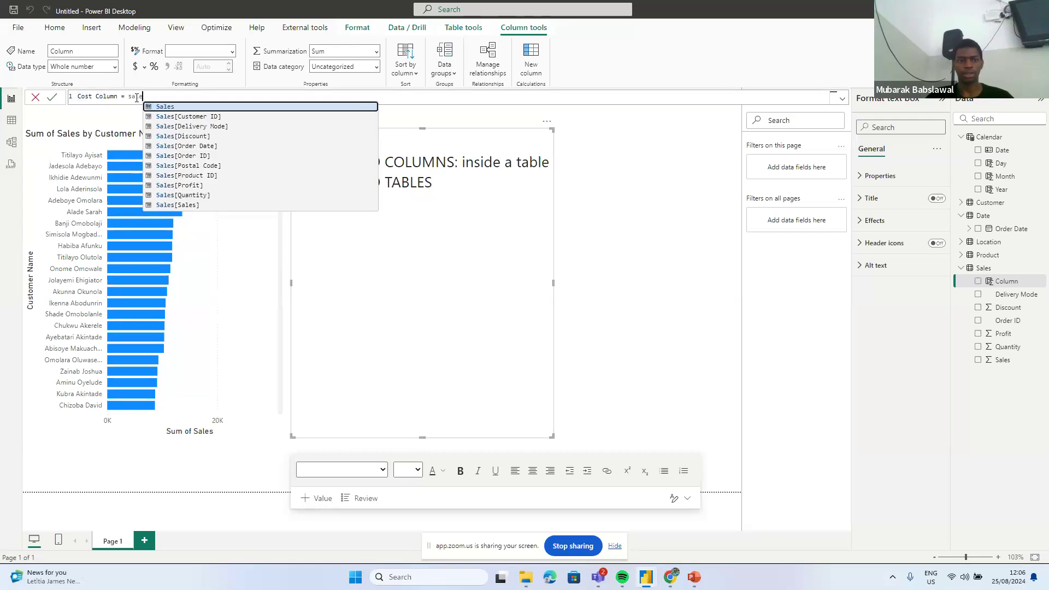
key(Down)
key(Down)
key(Down)
key(Down)
key(Down)
key(Down)
key(Down)
key(Down)
key(Down)
key(Down)
key(Tab)
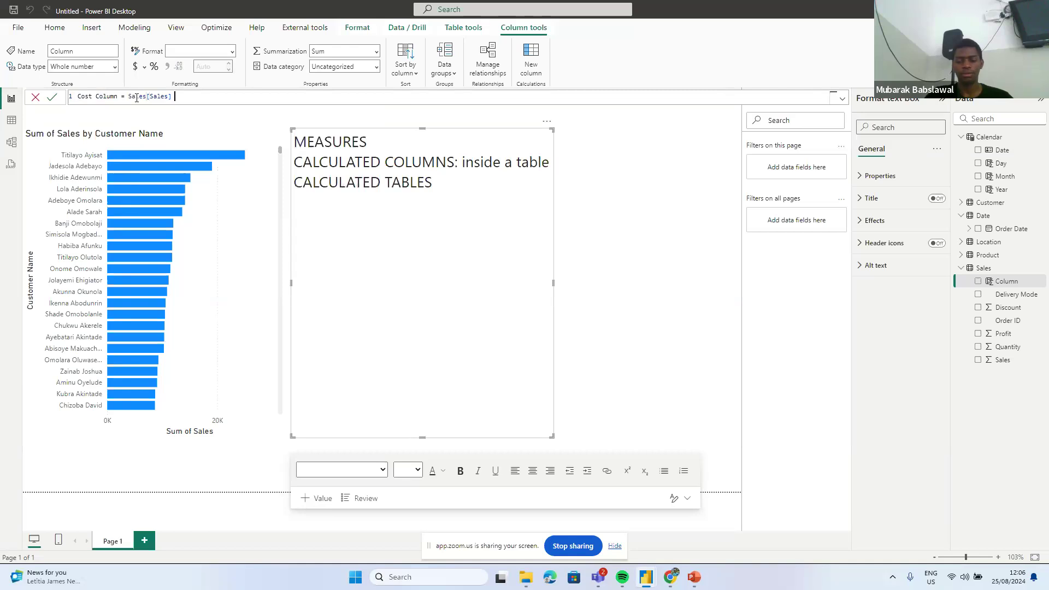
- Complete the formula as Cost Column = Sales[Sales] - Sales[Profit] and commit it
text(- sales)
key(Down)
key(Down)
key(Down)
key(Down)
key(Down)
key(Down)
key(Down)
key(Down)
key(Tab)
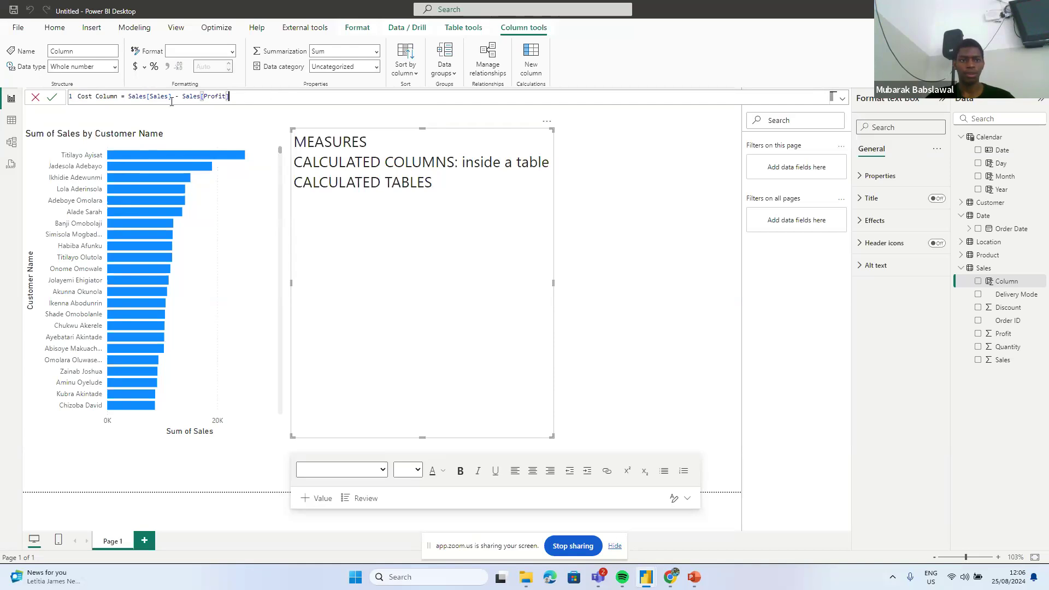
key(Return)
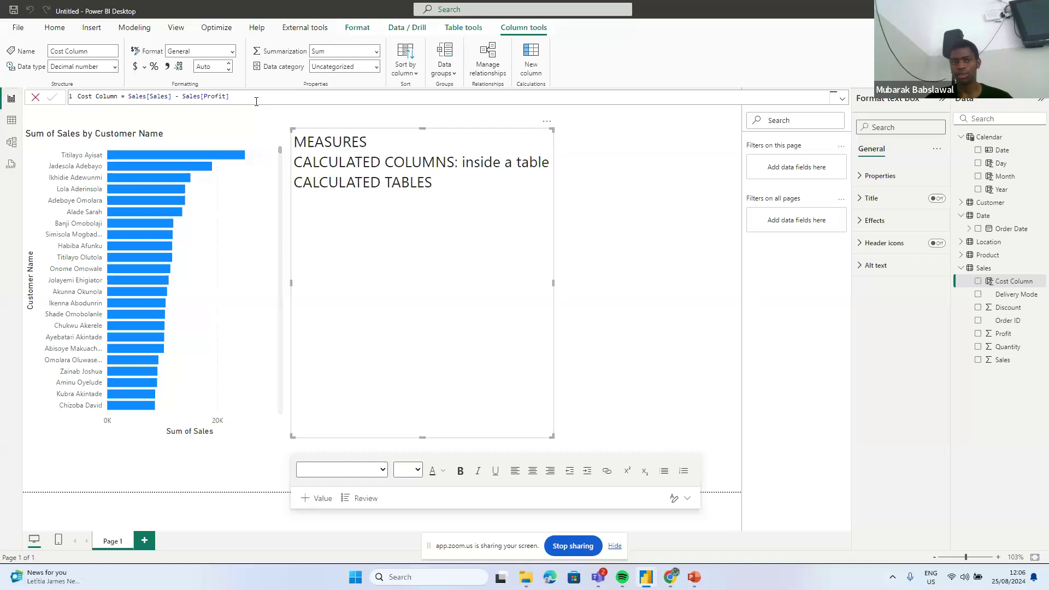
- Show the Sales table's data rows and check the Cost Column values against the Sales column
click(12, 121)
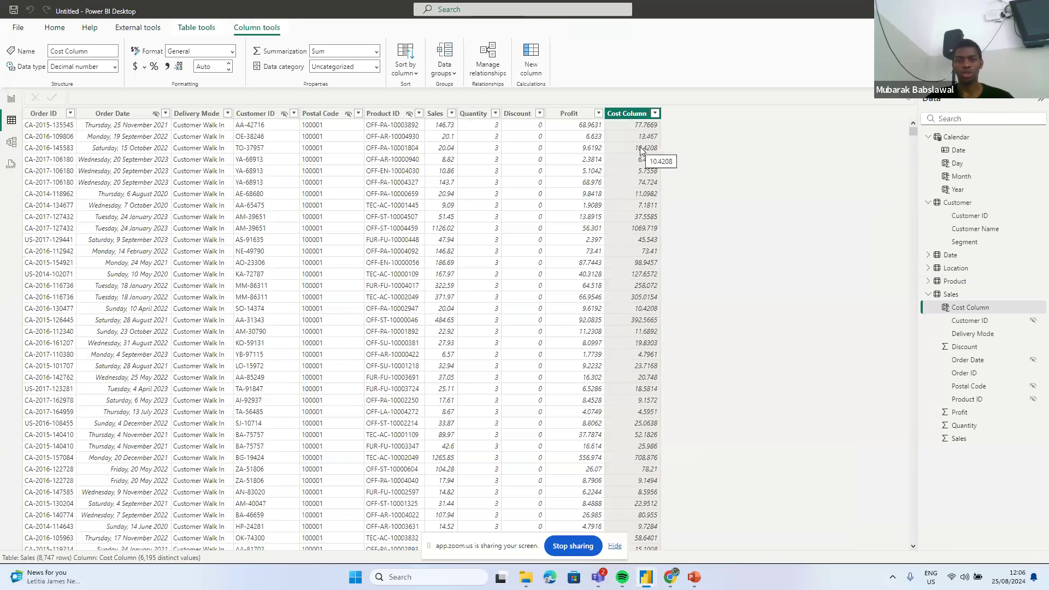
click(441, 127)
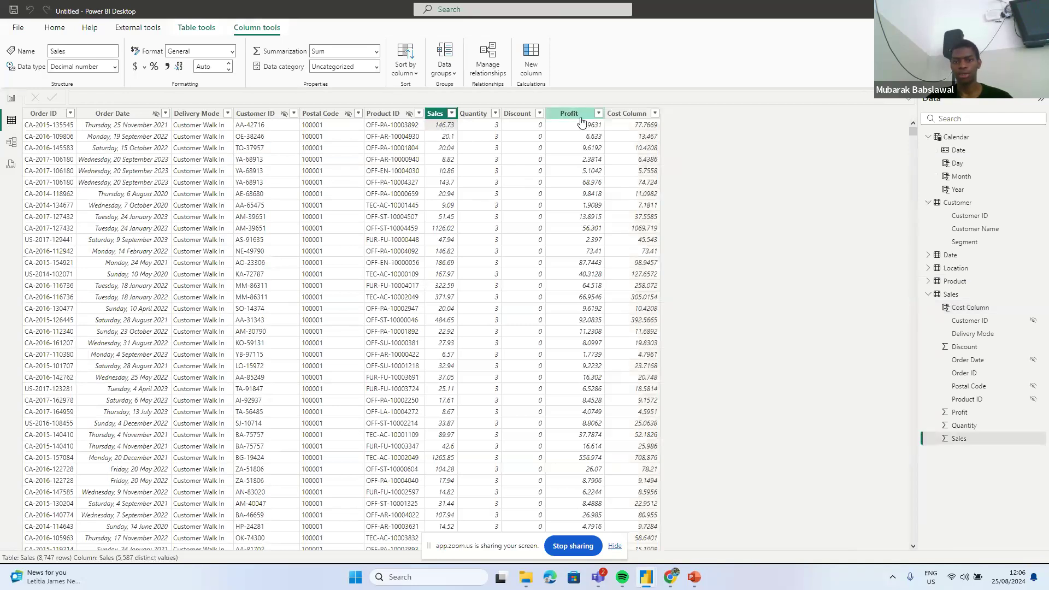
- Create a new measure named Cost Measure in the Sales table and start its formula with the SUM function
click(582, 122)
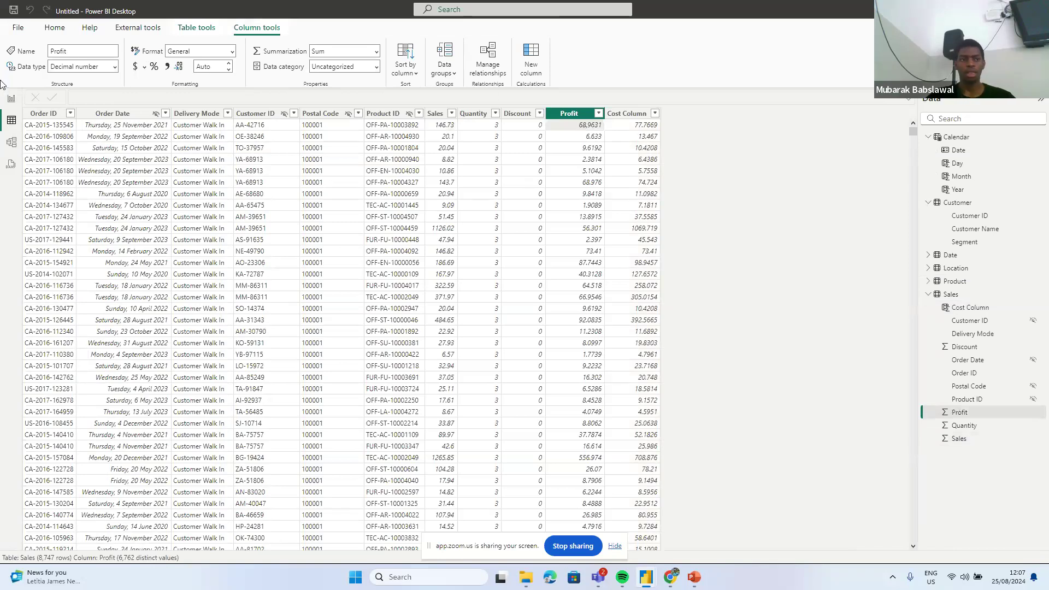
click(11, 99)
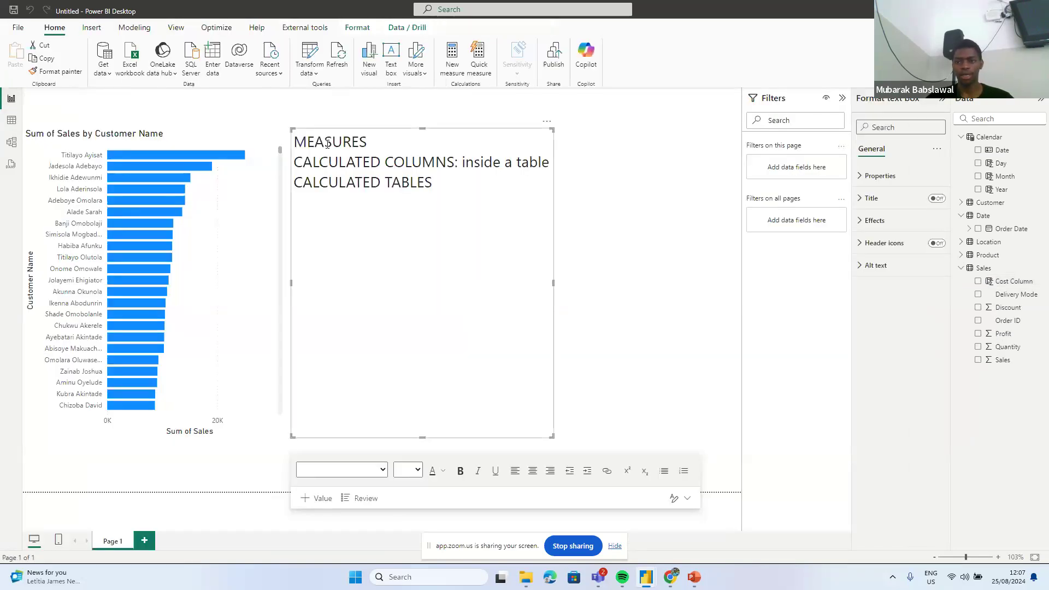
click(983, 268)
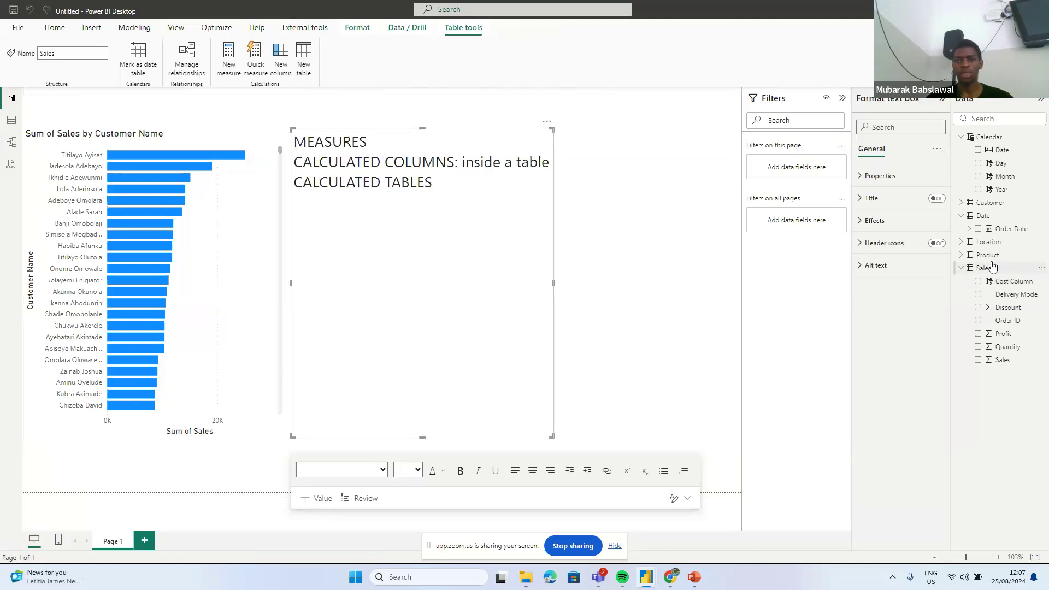
click(229, 64)
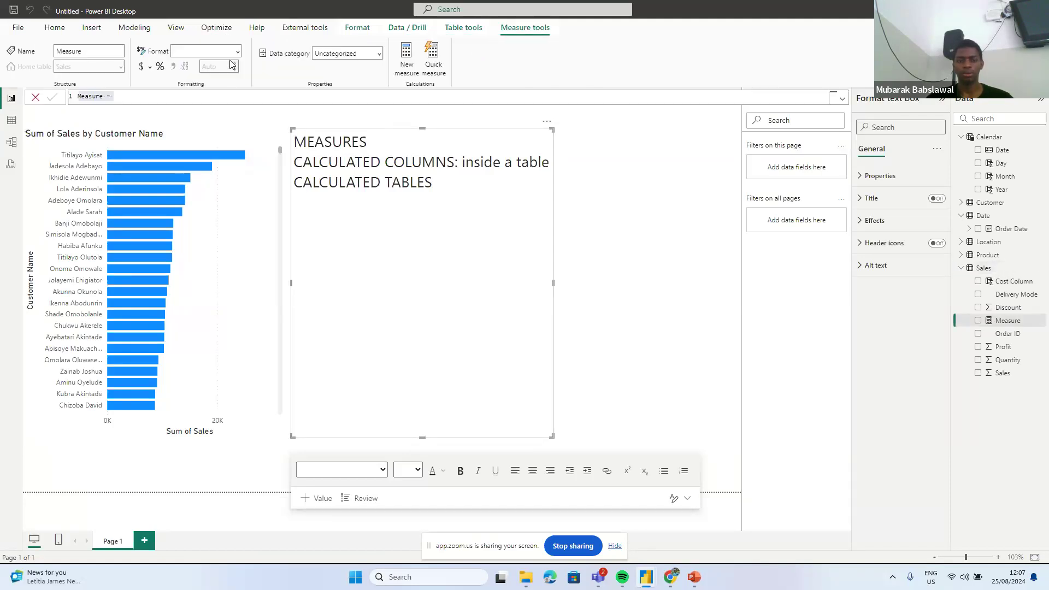
double_click(95, 96)
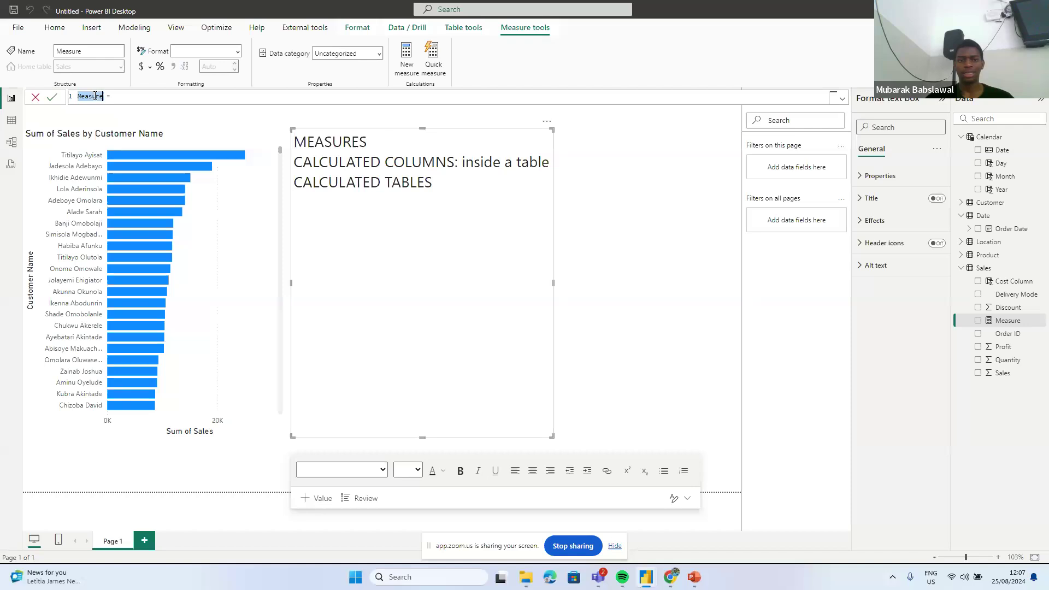
text(Cost Measur)
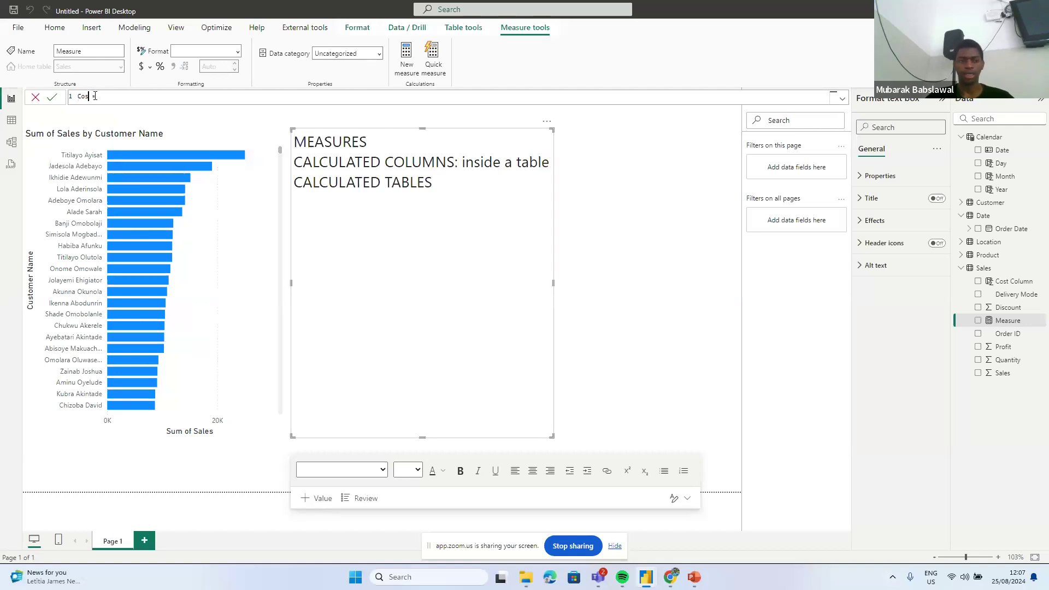
text(e = sum)
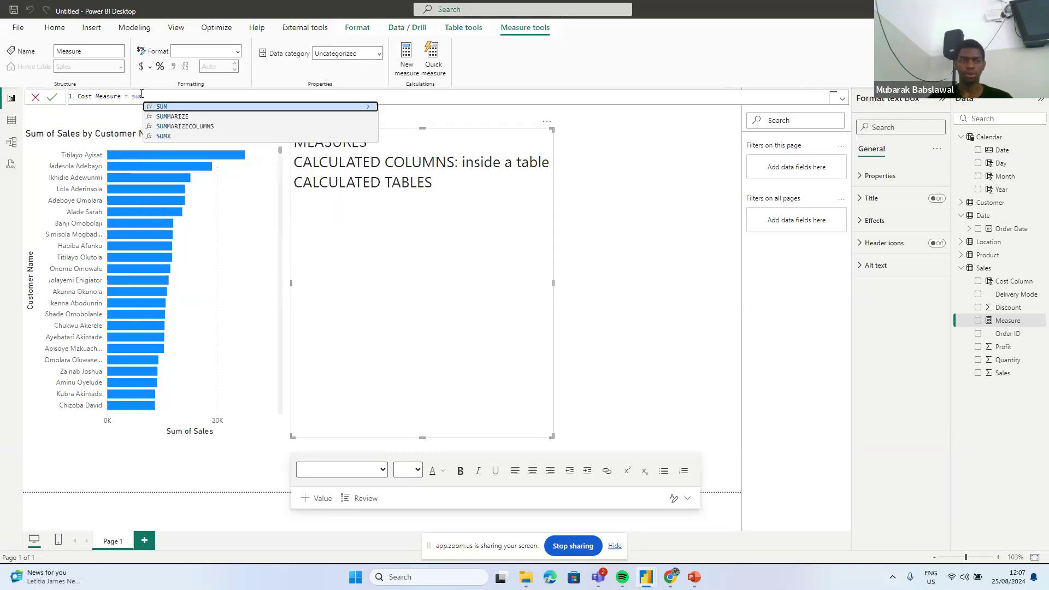
key(Tab)
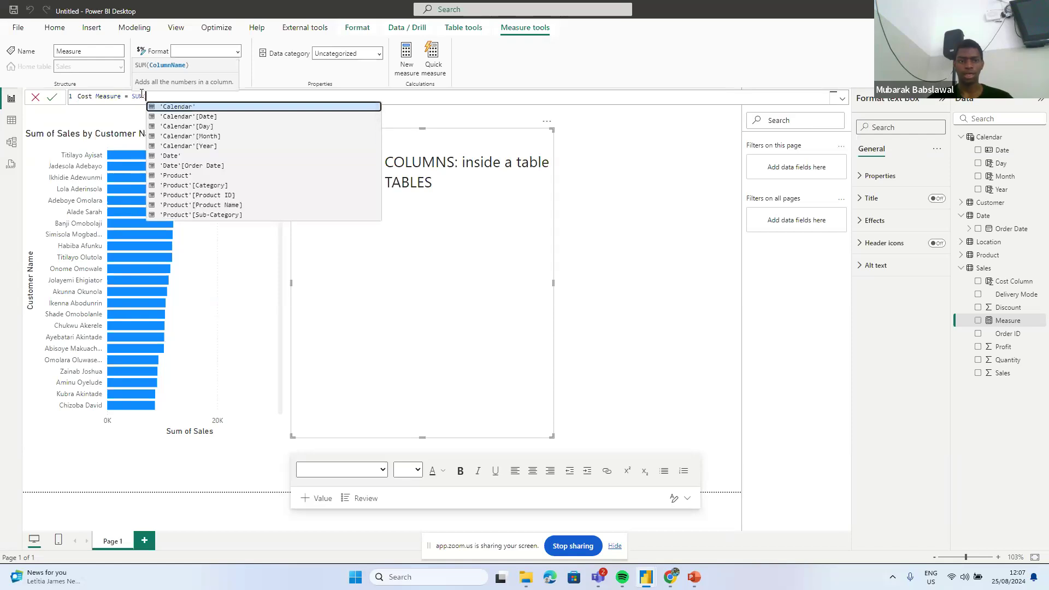
- Complete the first term of the Cost Measure formula as SUM(Sales[Sales])
text(sales)
key(Down)
key(Down)
key(Down)
key(Down)
key(Down)
key(Down)
key(Down)
key(Down)
key(Down)
key(Down)
key(Down)
key(Down)
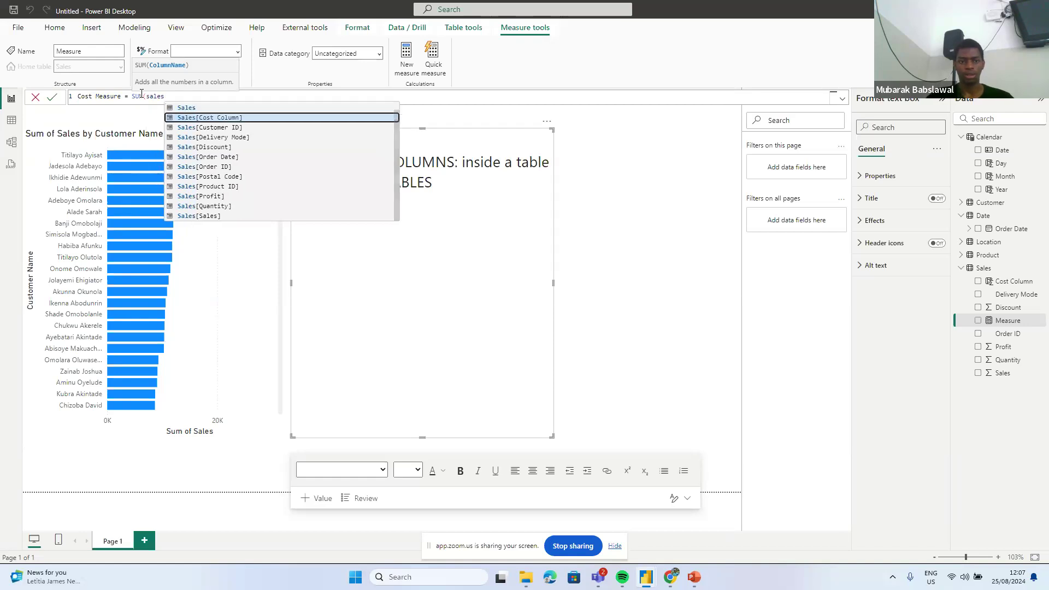
key(Up)
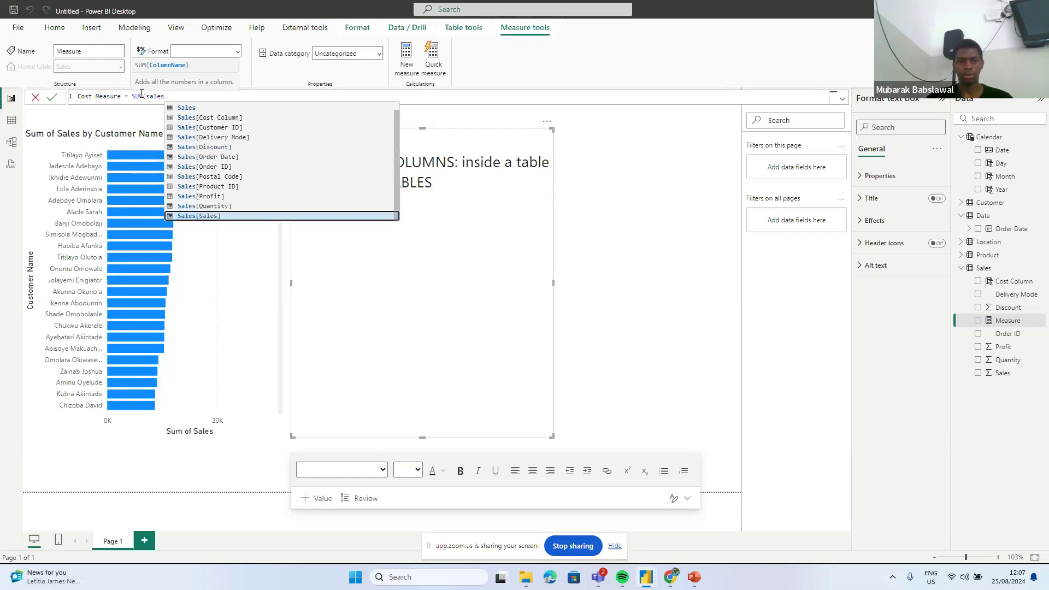
key(Tab)
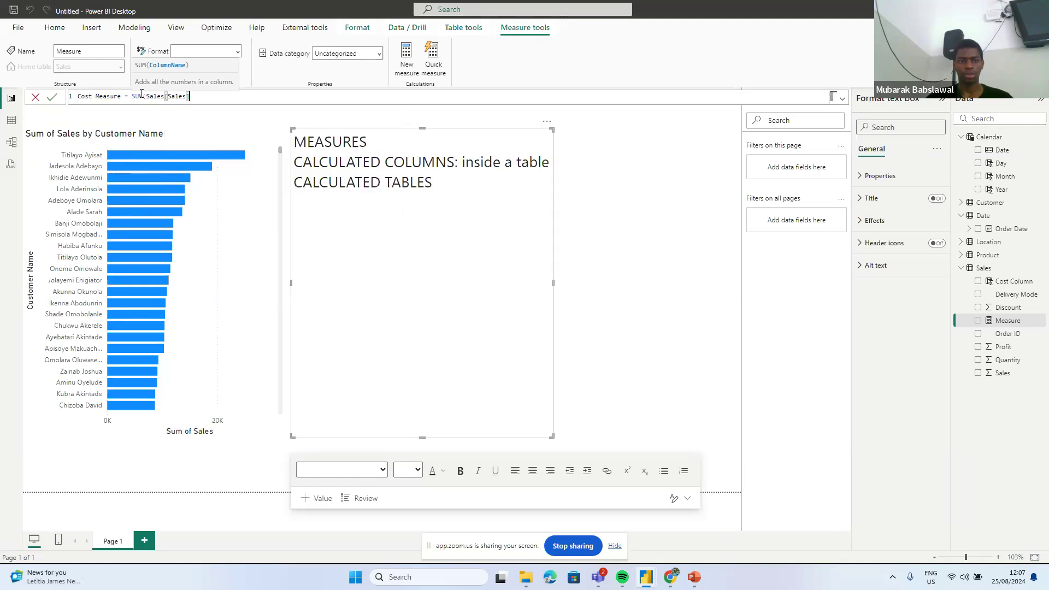
text() )
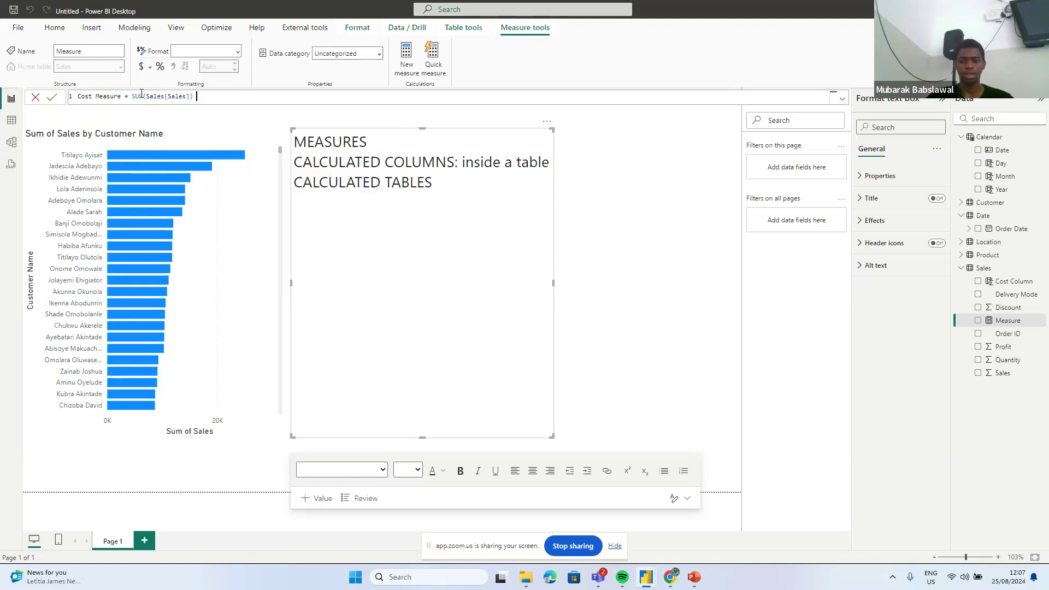
- Subtract sum(Sales[Profit]) in the Cost Measure formula and commit the measure
text(- sum)
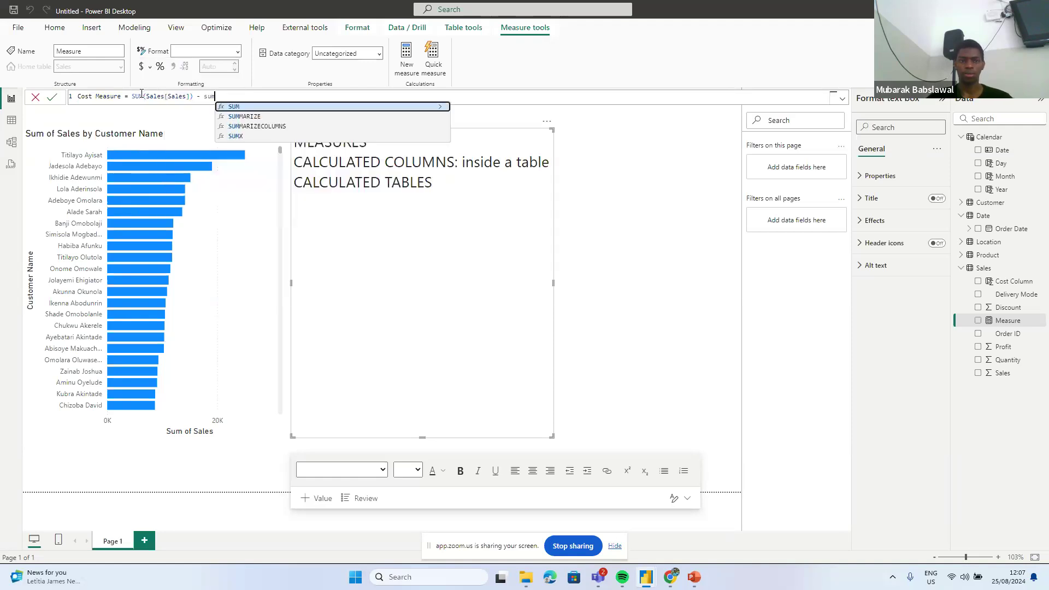
text(()
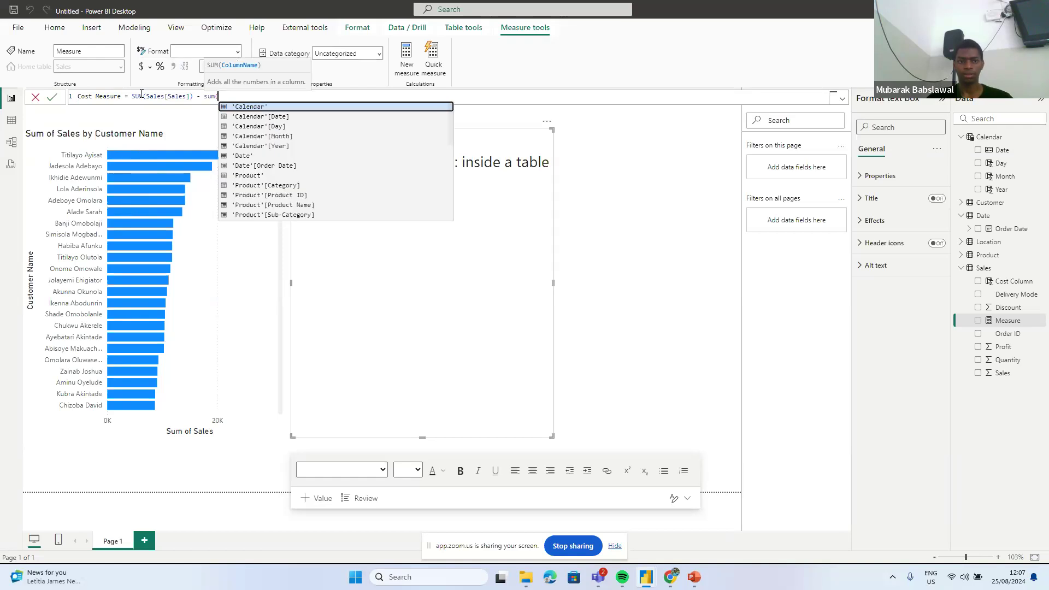
text(s)
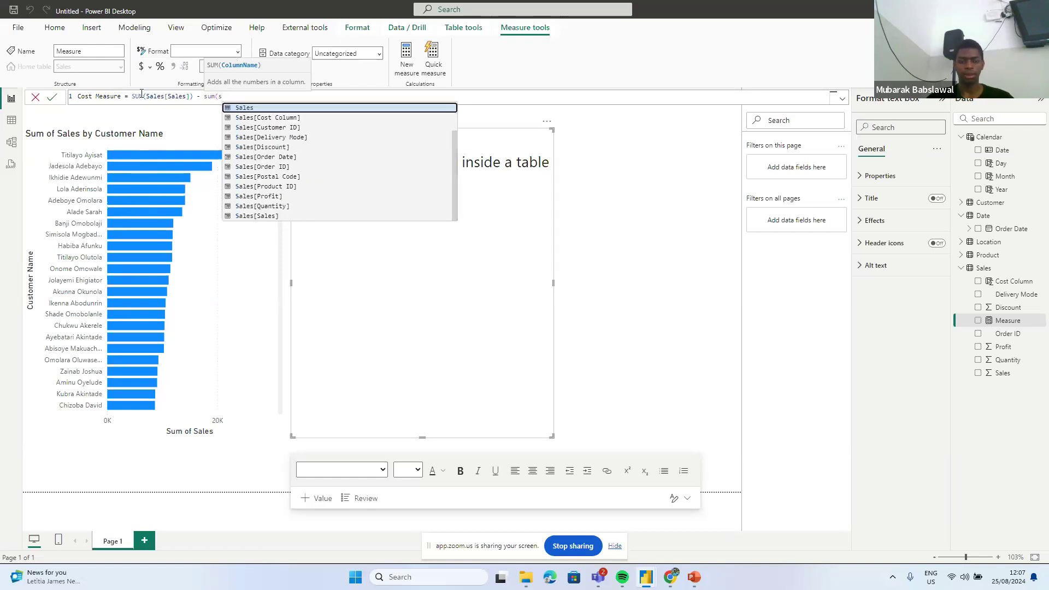
text(ales)
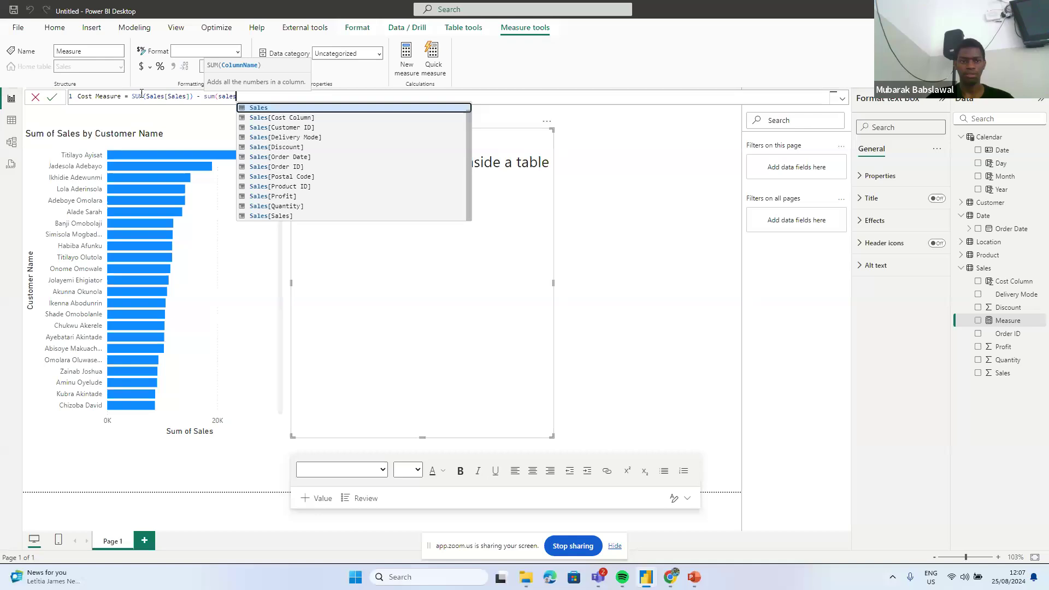
text([pro)
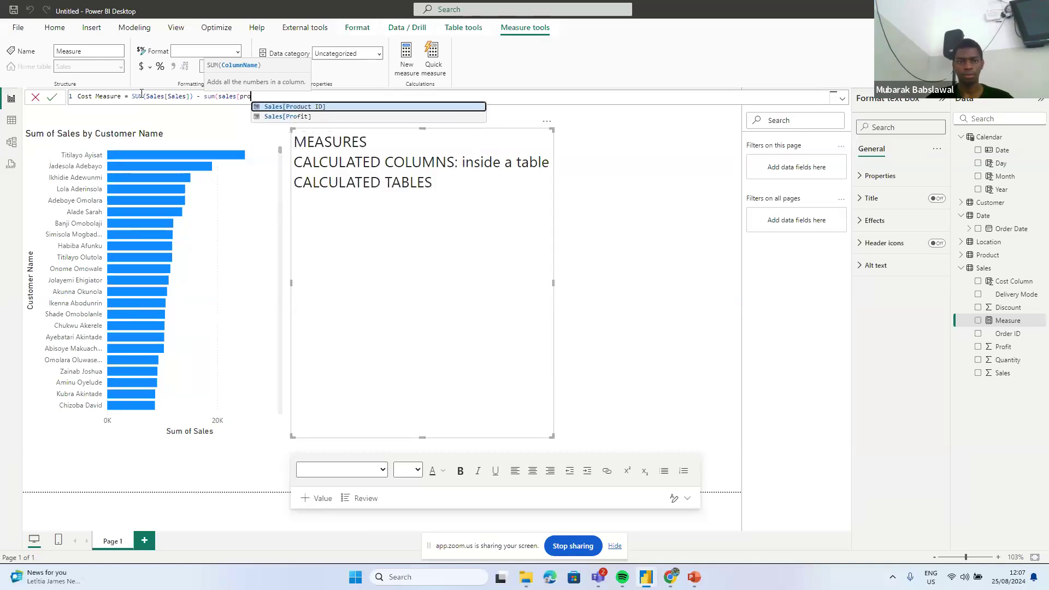
key(Down)
key(Tab)
text())
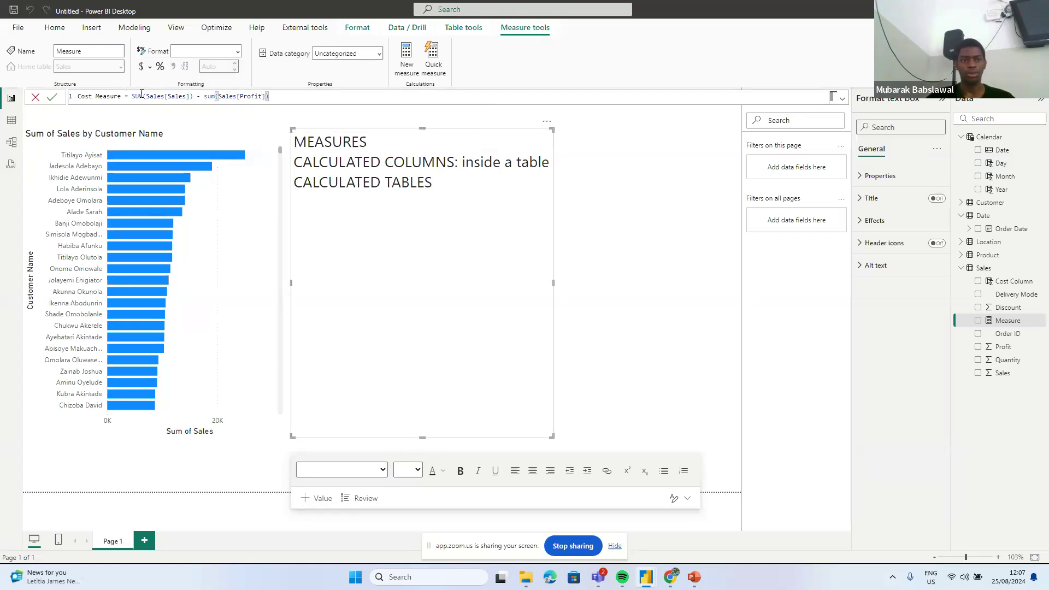
key(Return)
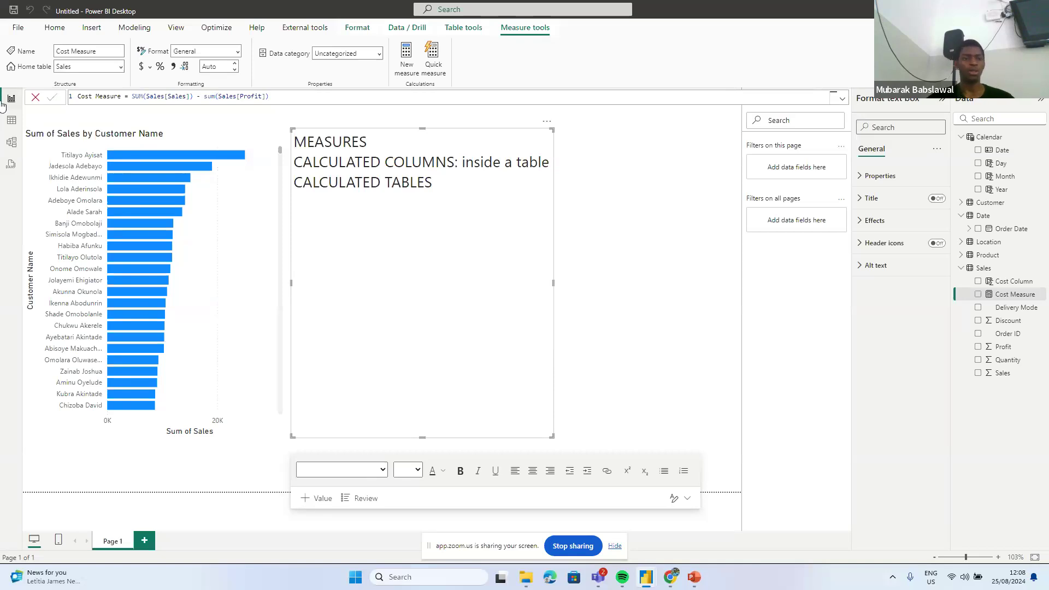
- Examine the Sales and Calendar table data, comparing the calculated Month column with Cost Measure
click(10, 125)
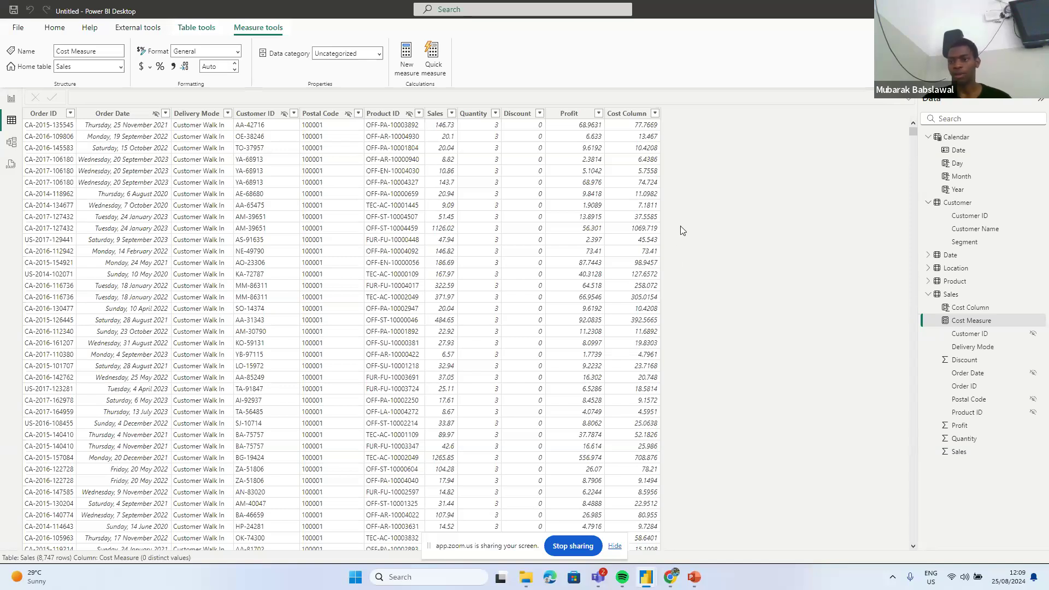
click(991, 137)
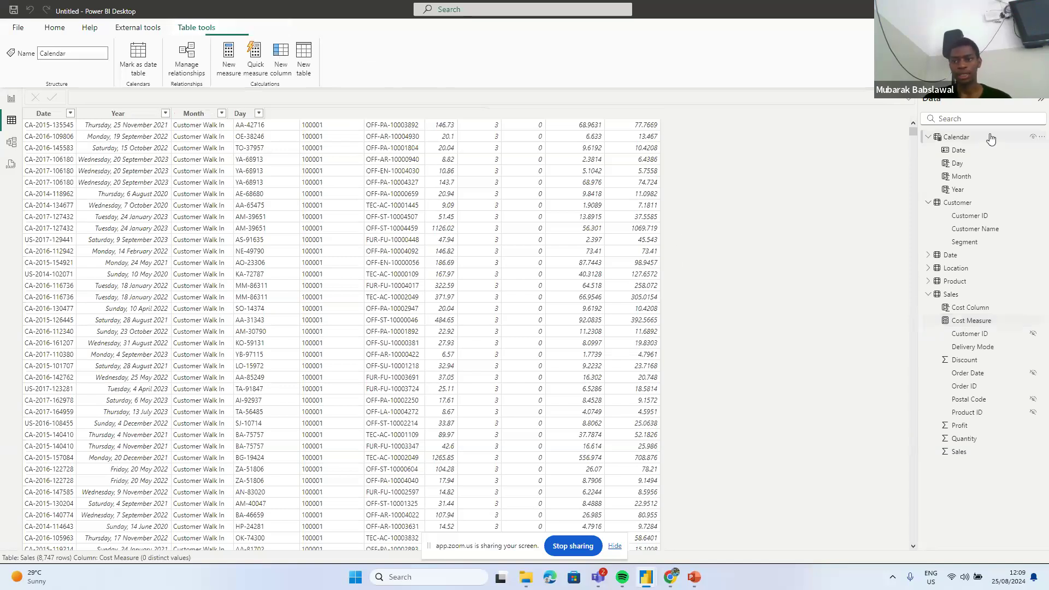
click(982, 180)
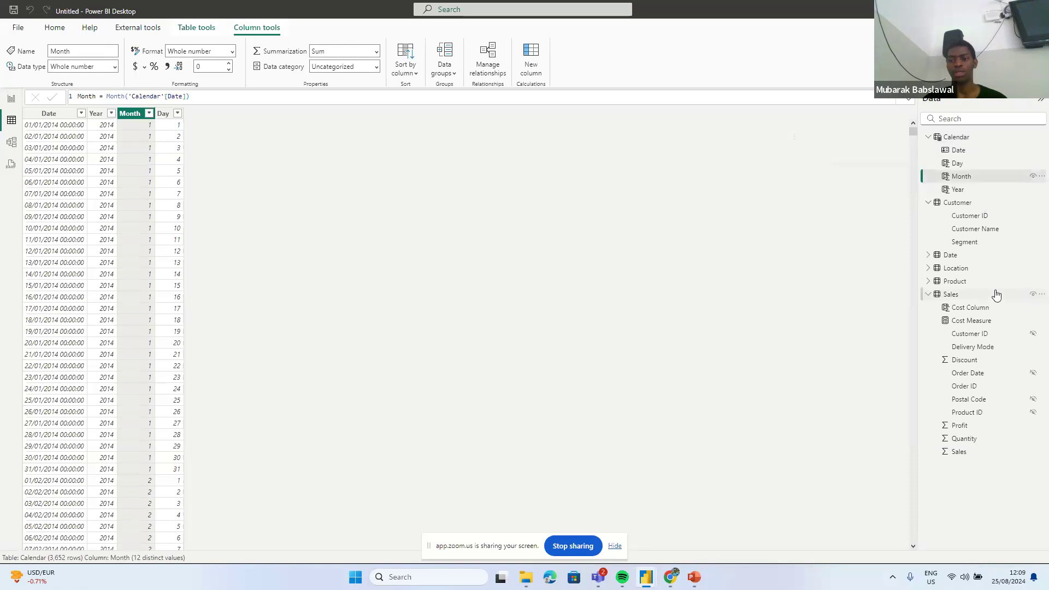
click(993, 325)
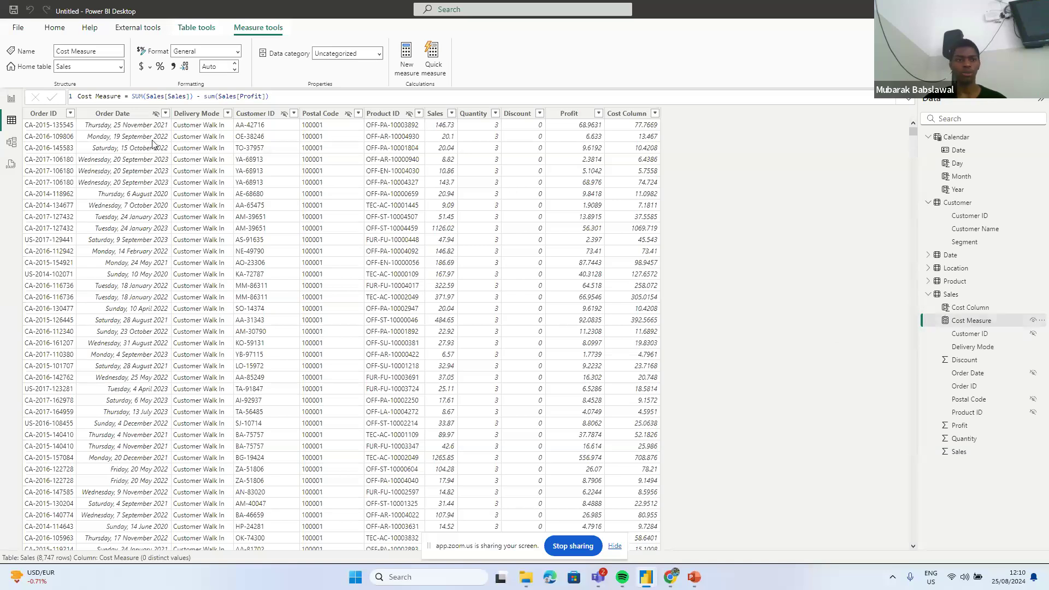
- Add a visual for the Location table's State field on the report page and make it a clustered bar chart
click(10, 102)
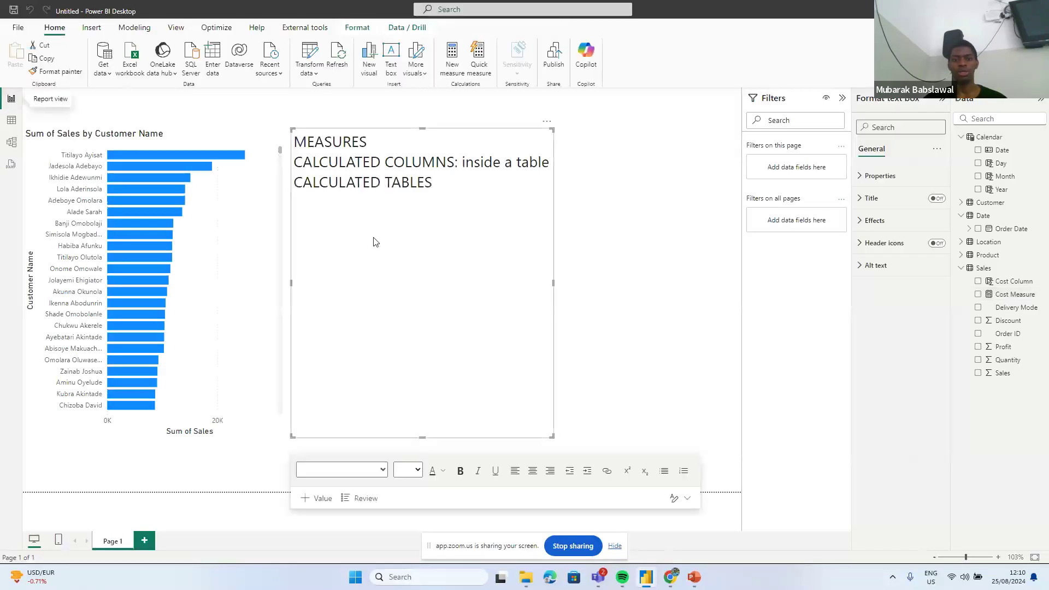
click(694, 279)
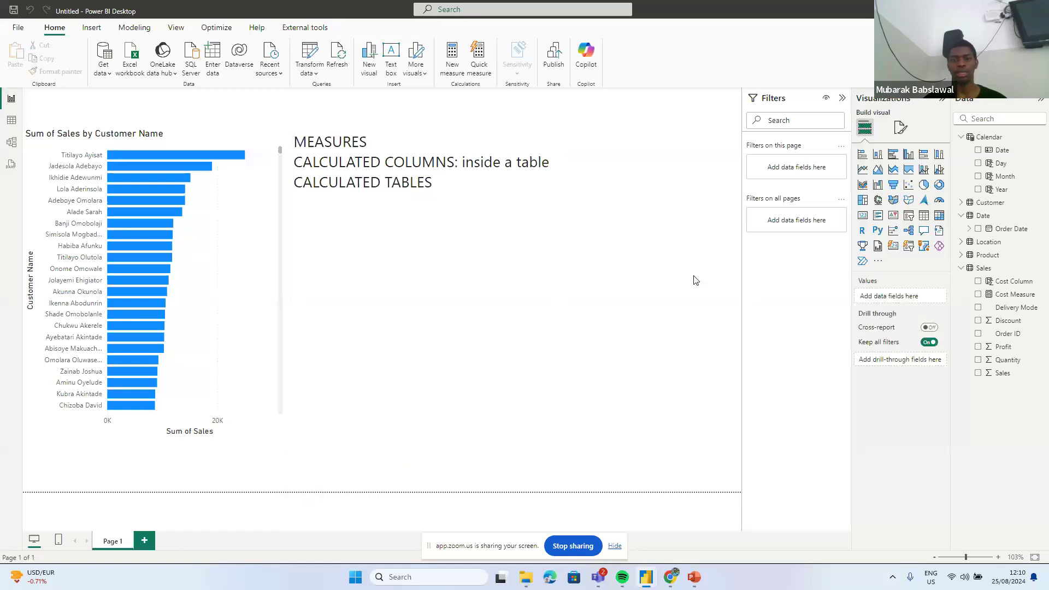
click(501, 254)
click(623, 253)
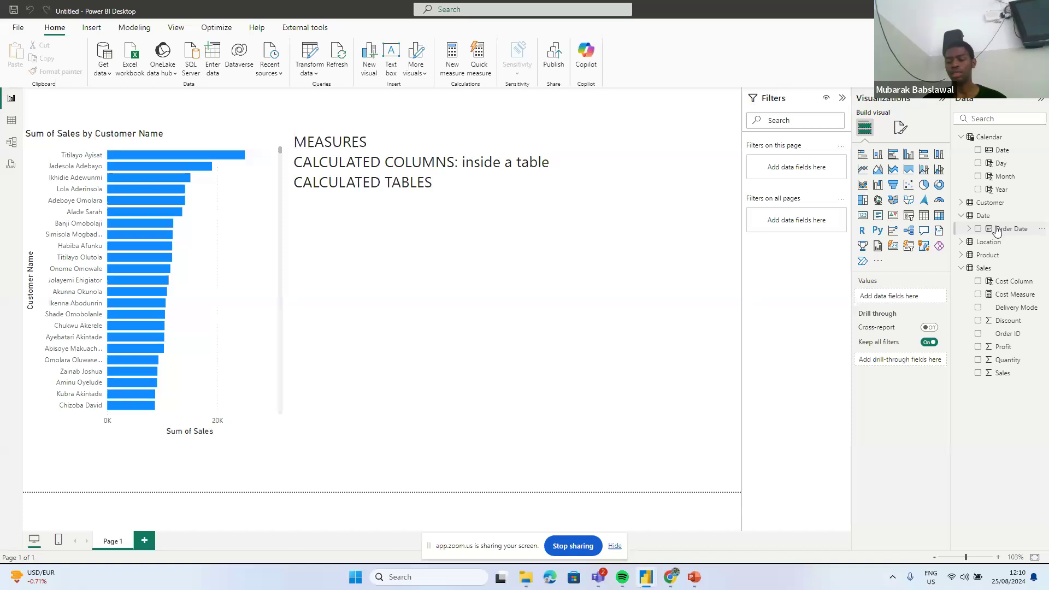
click(961, 241)
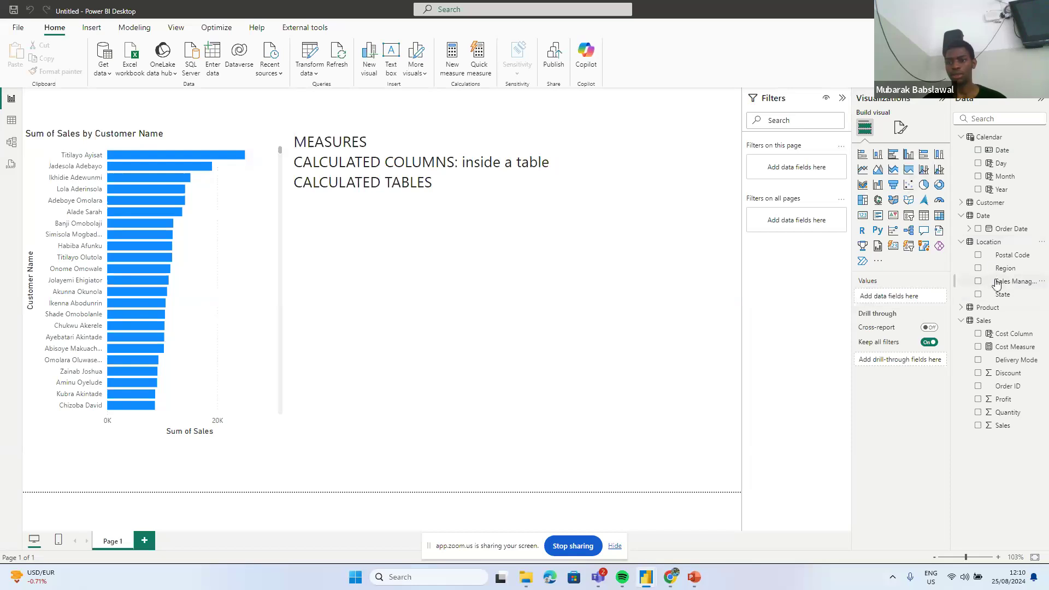
click(979, 296)
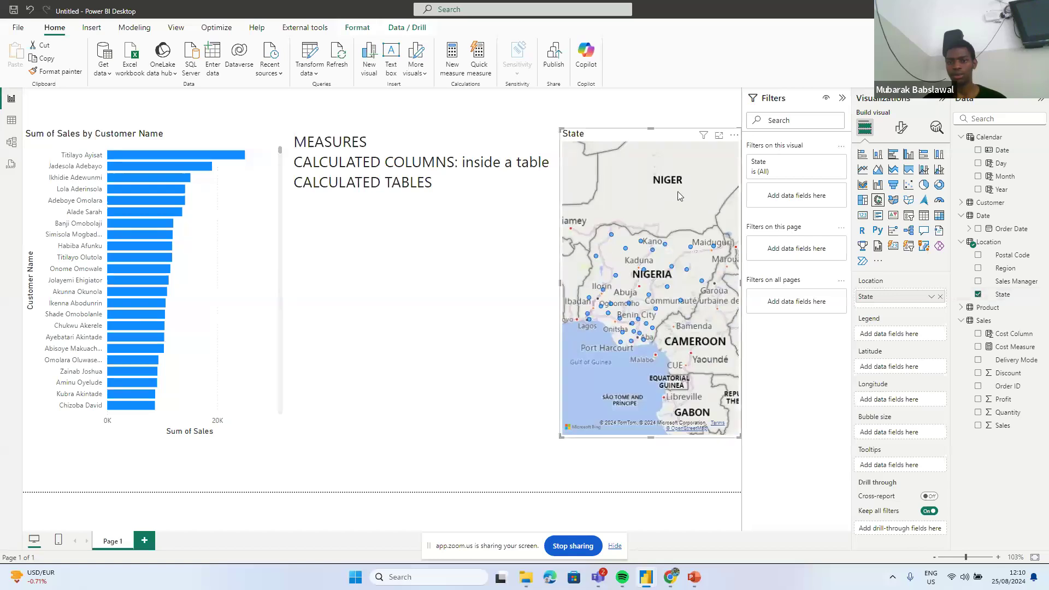
click(893, 154)
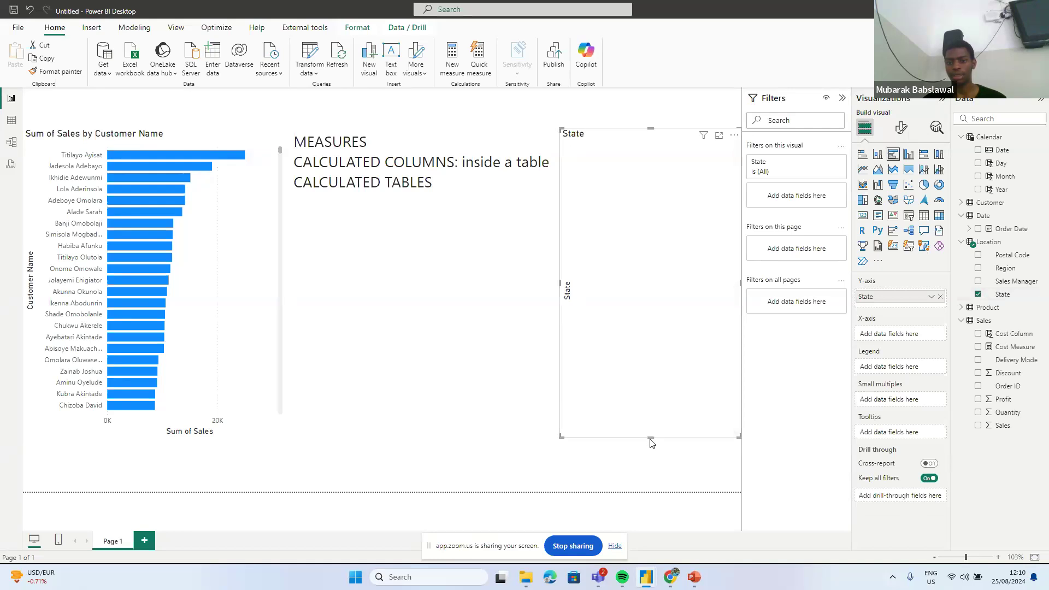
- Shorten the State bar chart to about half its height and plot Cost Column on its X-axis
drag(653, 437, 665, 234)
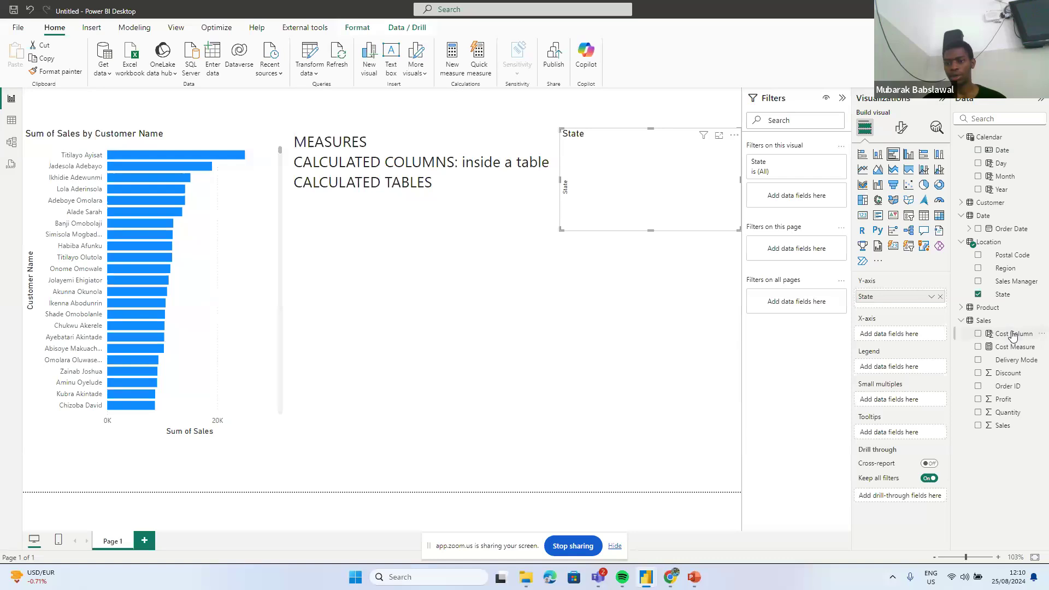
drag(1014, 335, 911, 335)
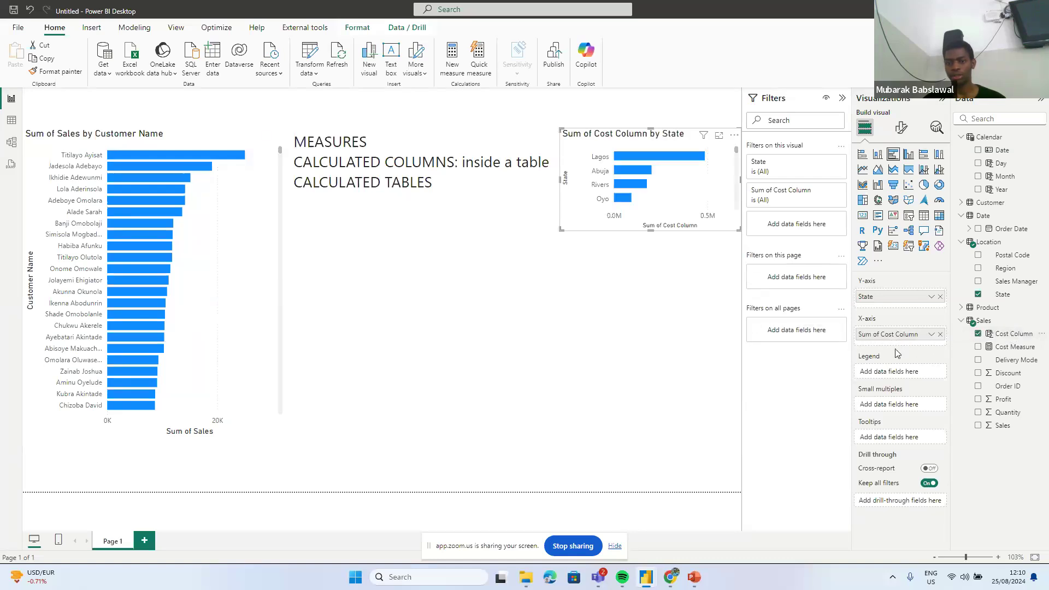
click(662, 275)
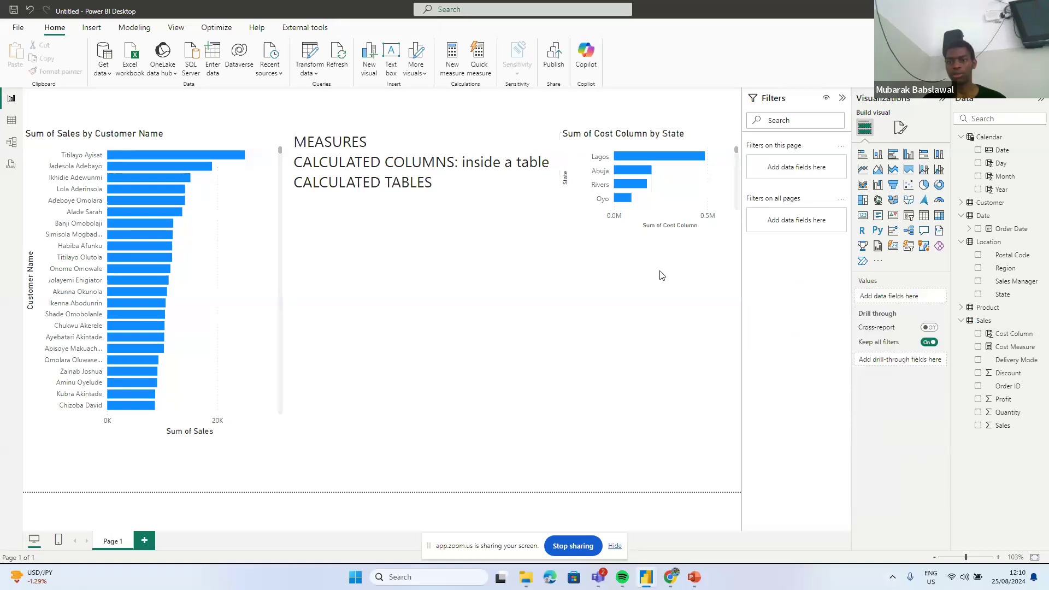
- Add a second clustered bar chart below the first, plotting Cost Measure by State
click(893, 158)
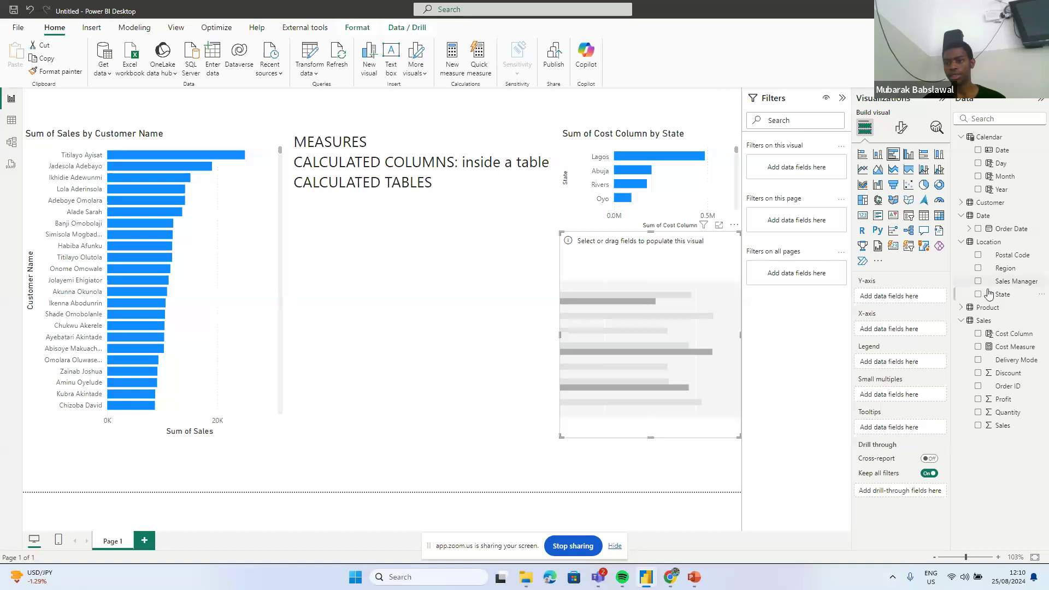
click(990, 294)
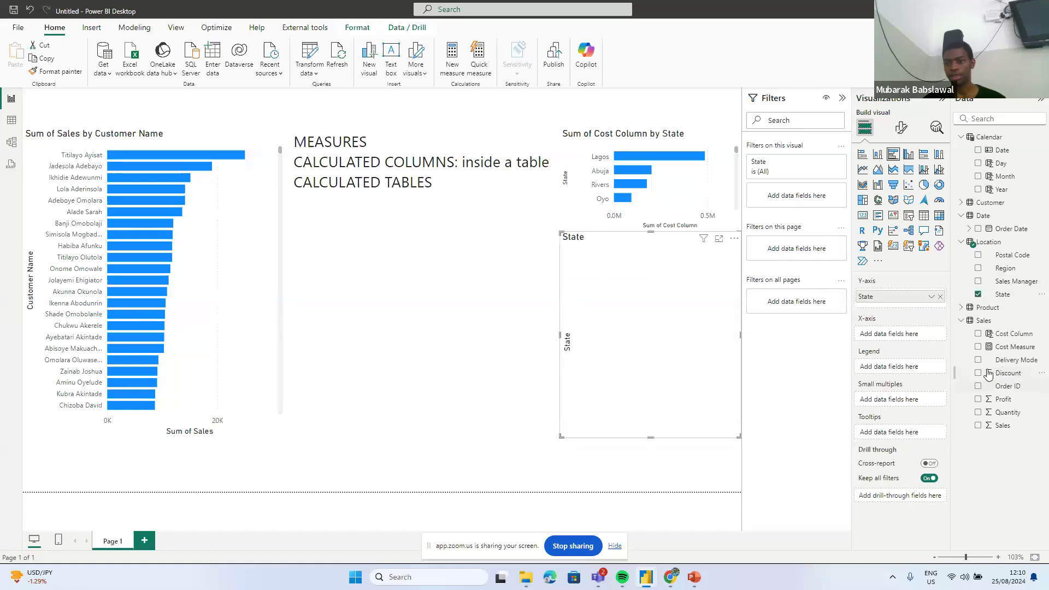
click(978, 346)
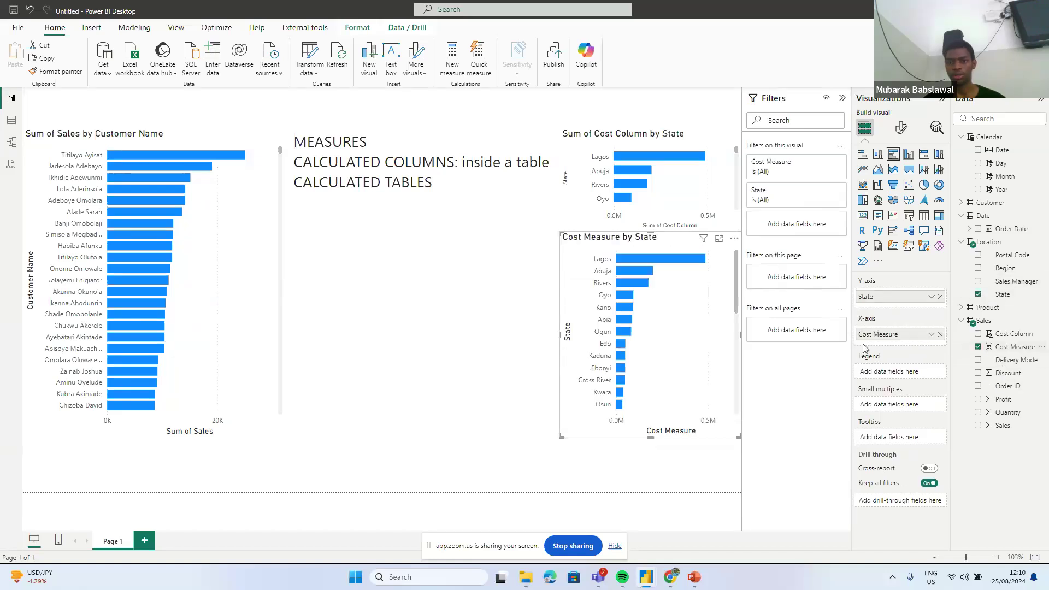
- Shorten the Cost Measure by State chart to about the same height as the Cost Column chart above it
drag(650, 439, 656, 339)
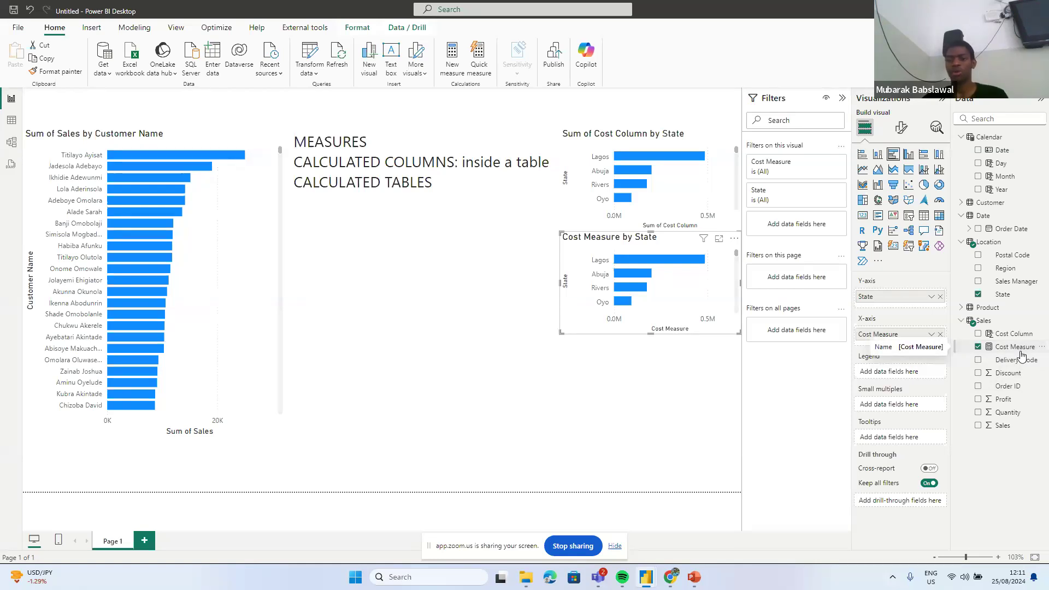
mouse_move(620, 307)
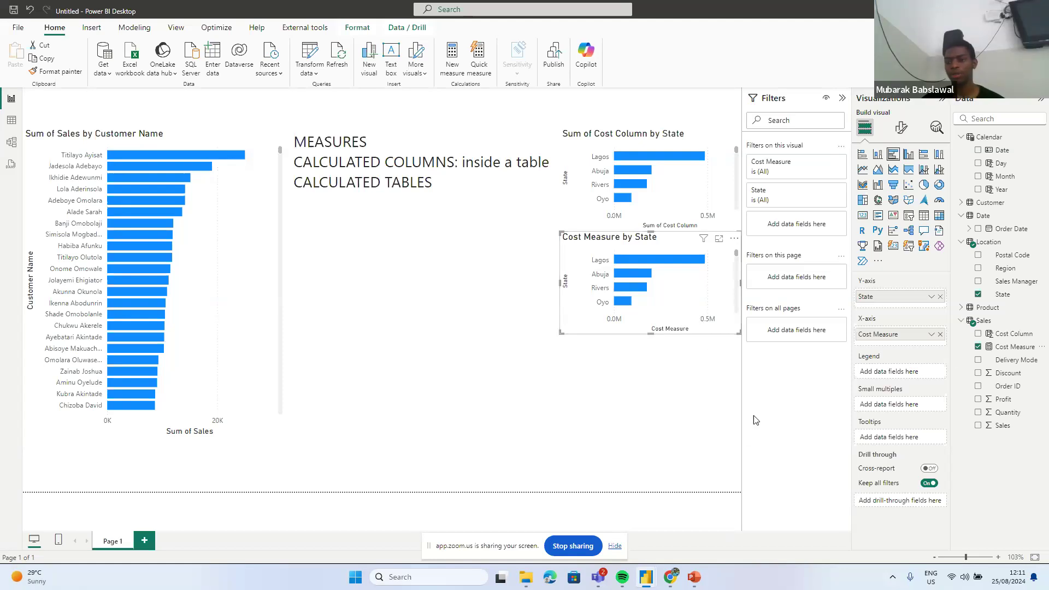
- Open the Cost Measure formula and copy its full text
click(1011, 351)
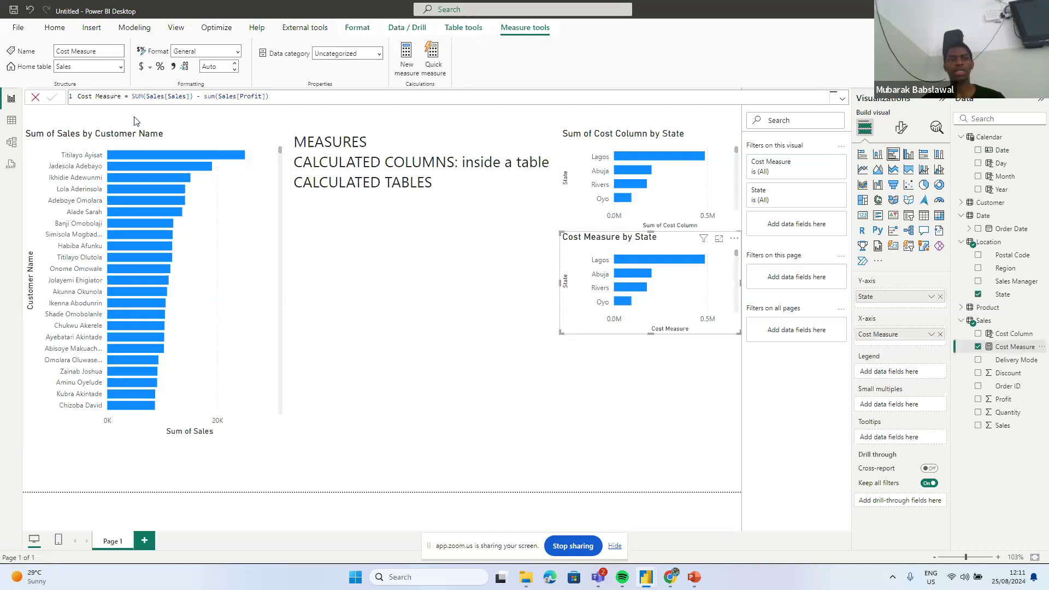
click(164, 97)
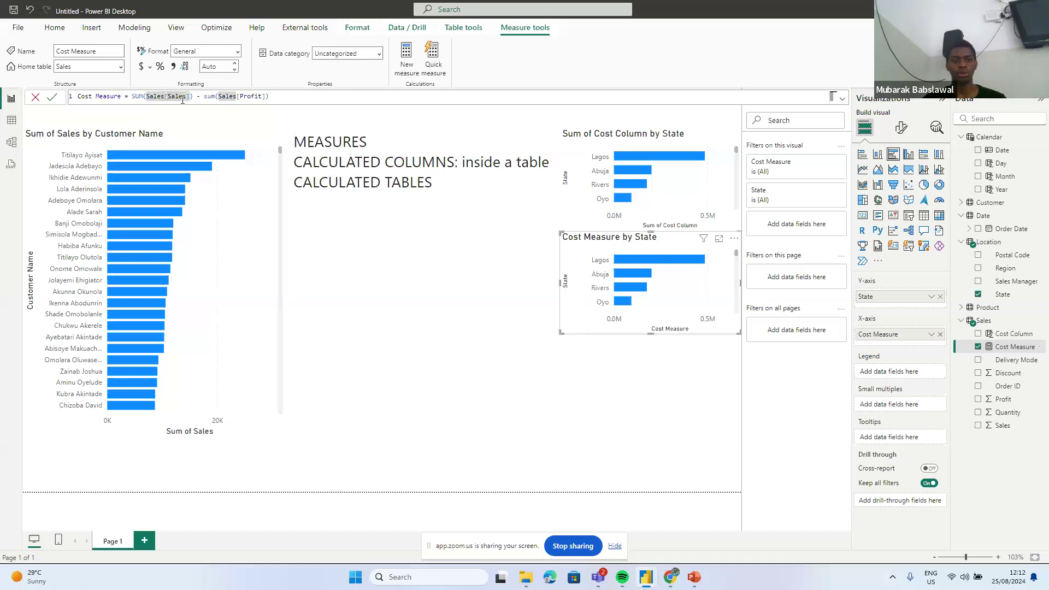
click(245, 97)
click(291, 100)
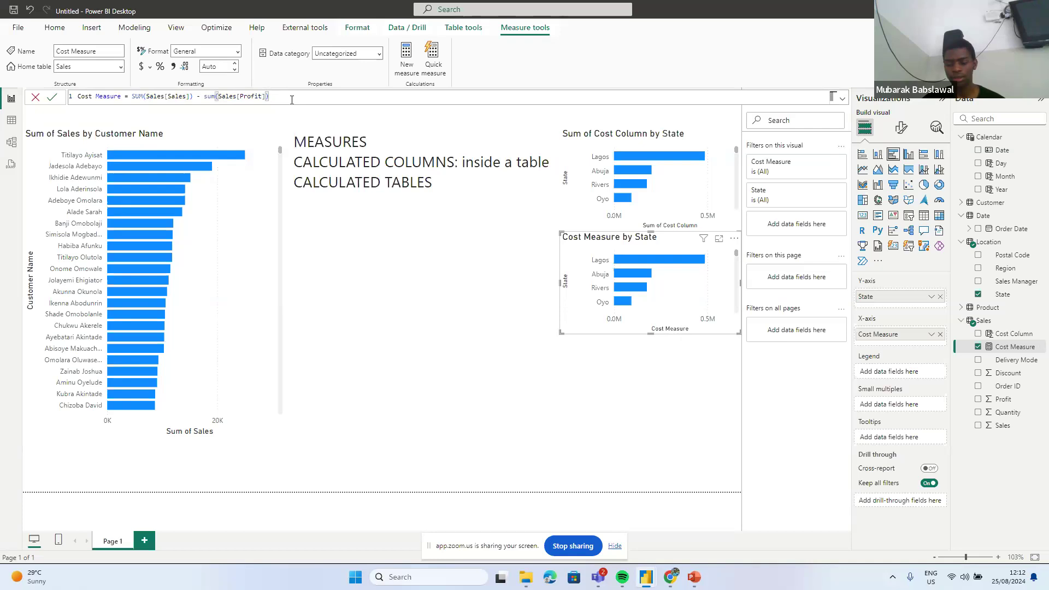
drag(285, 100, 74, 103)
key(ctrl+c)
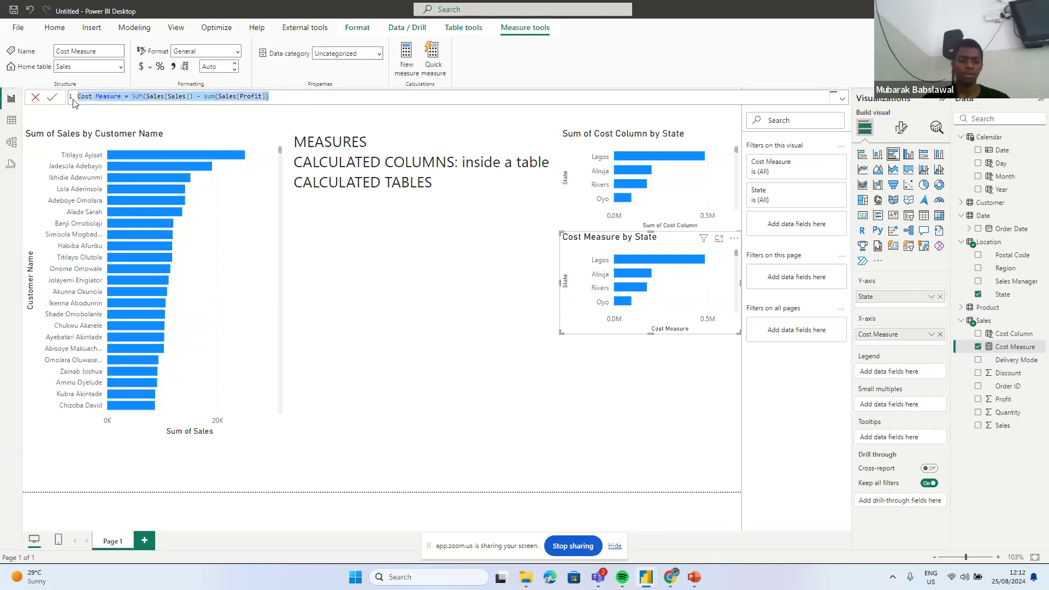
- Post the copied Cost Measure formula to everyone in the Zoom meeting chat and return to the Power BI report
key(alt+Tab)
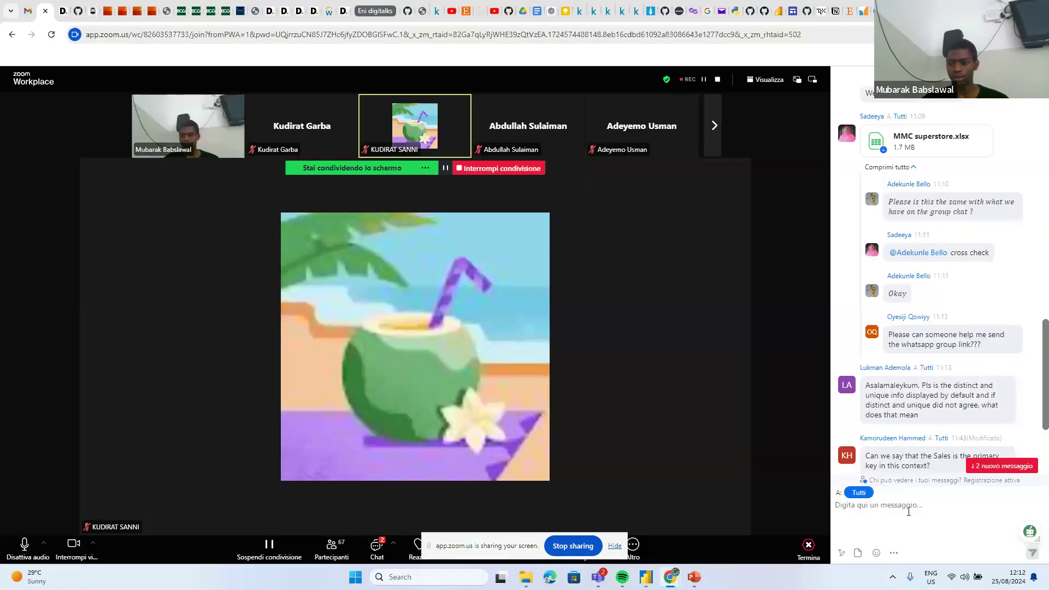
click(917, 504)
key(ctrl+v)
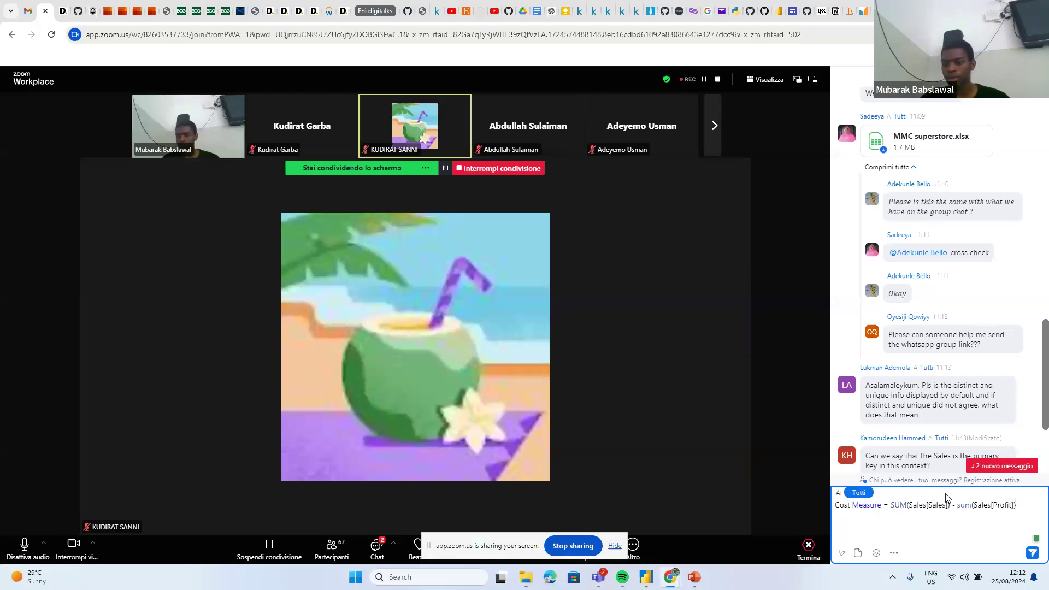
key(Return)
scroll(962, 373, up, 1)
scroll(961, 372, down, 1)
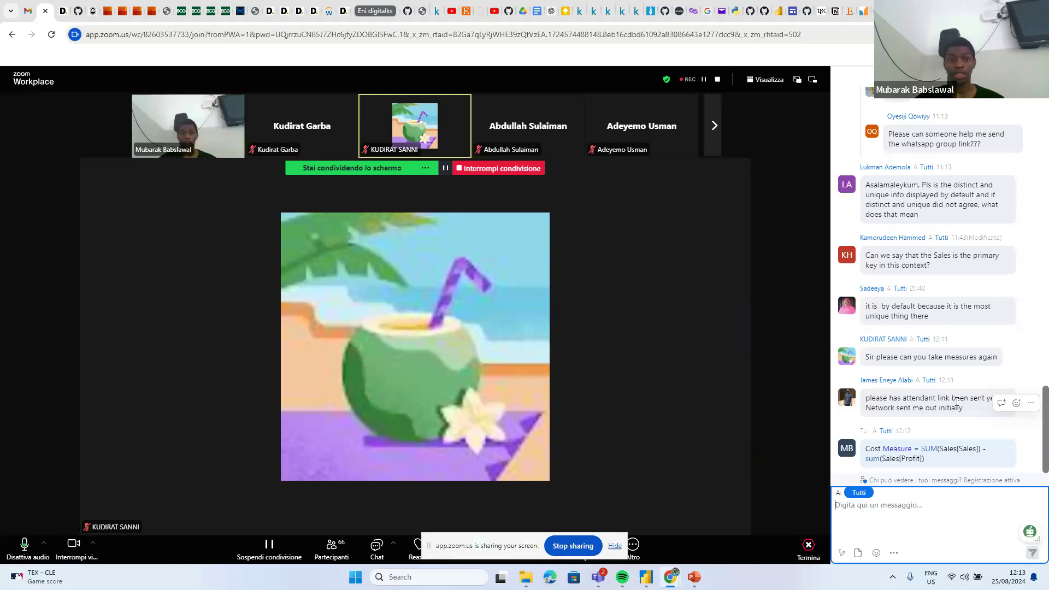
key(alt+Tab)
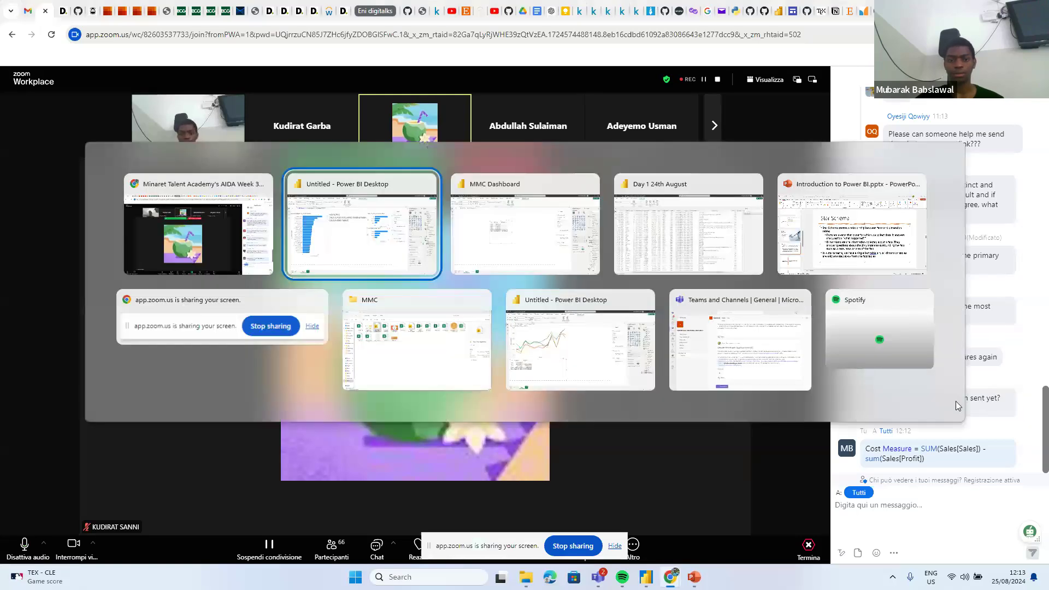
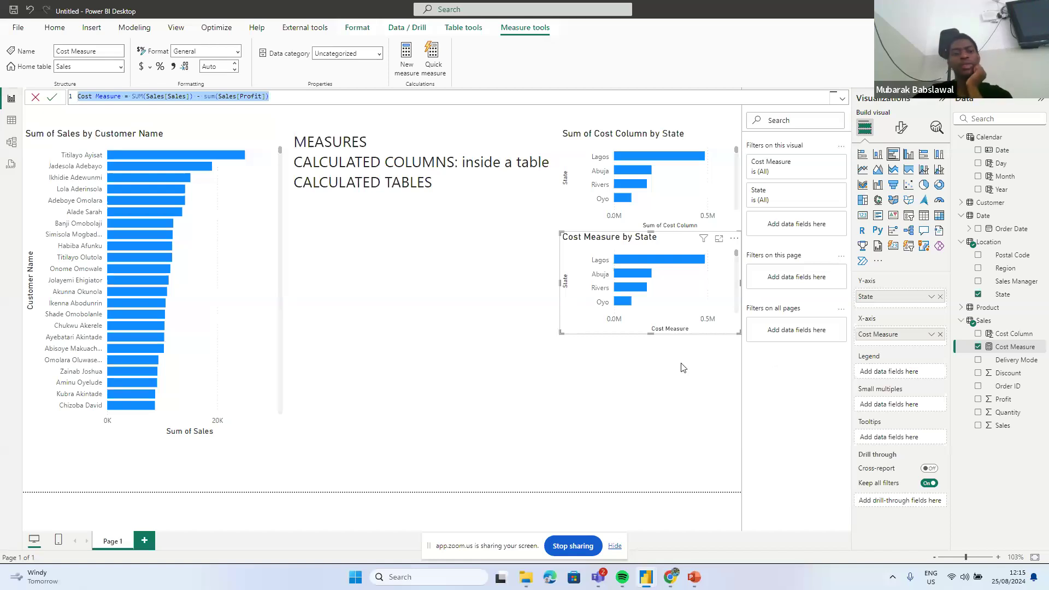
- Examine the Cost Measure chart's copy options and the report's Save as file formats and Export options
click(369, 335)
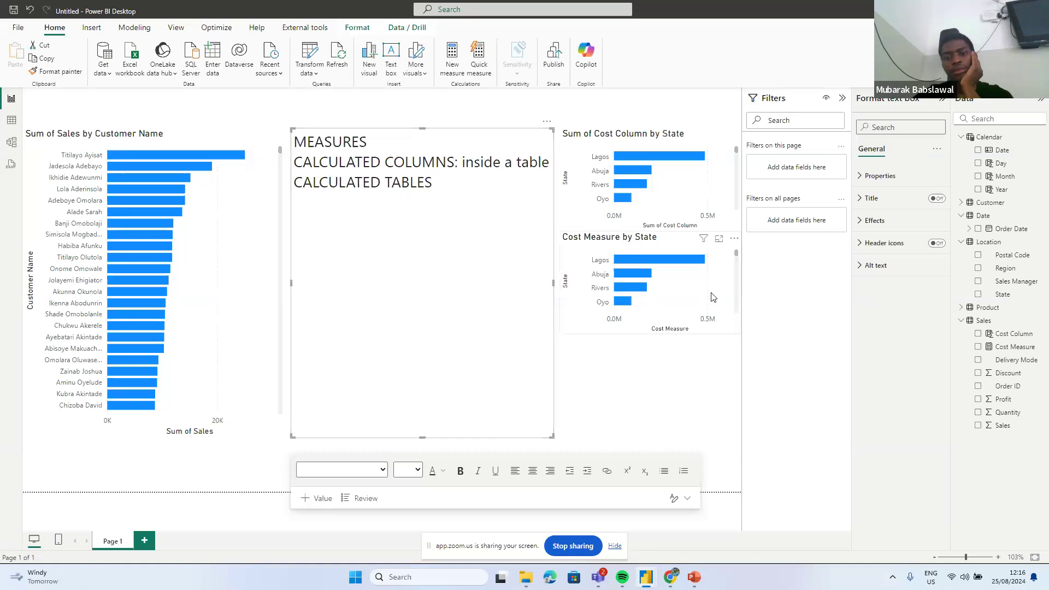
right_click(670, 295)
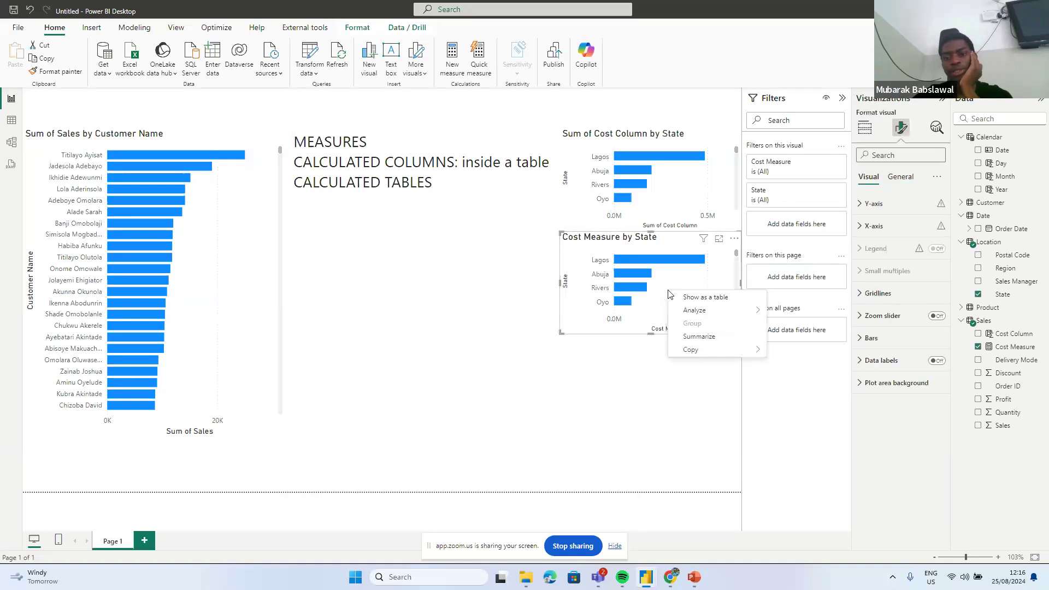
mouse_move(741, 353)
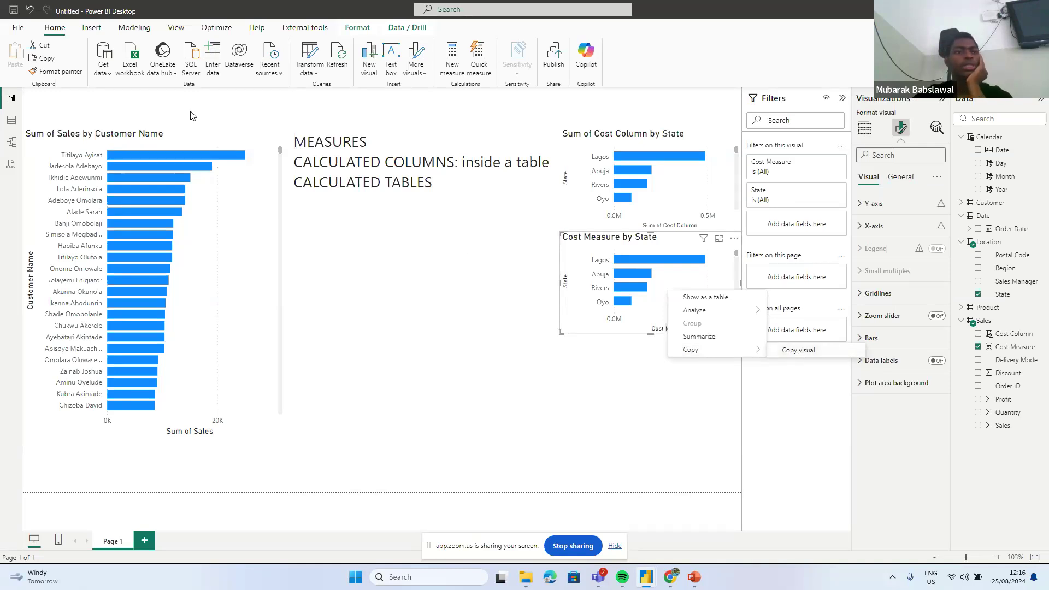
click(20, 32)
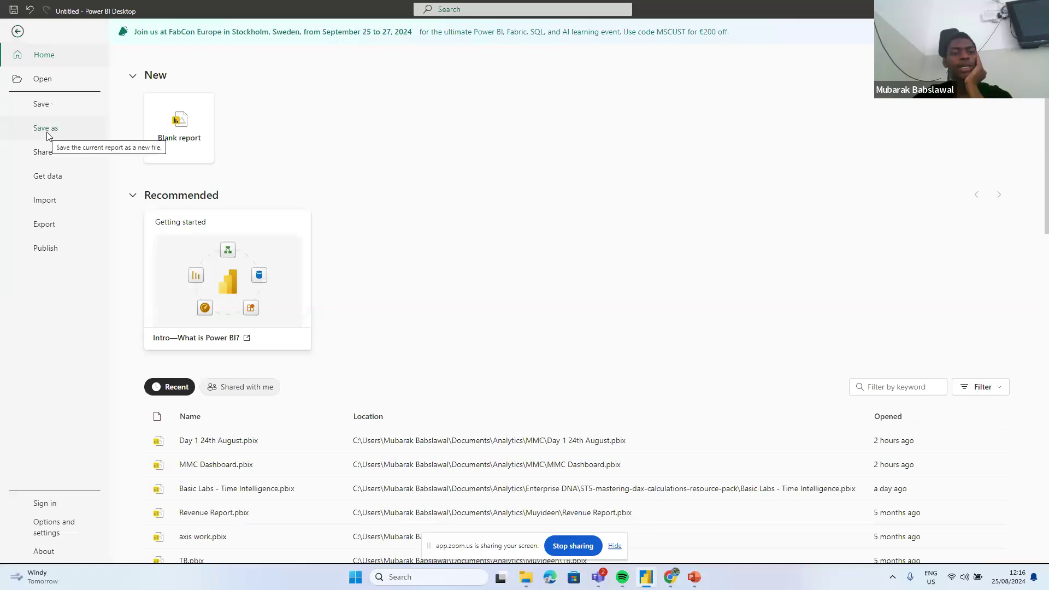
click(47, 131)
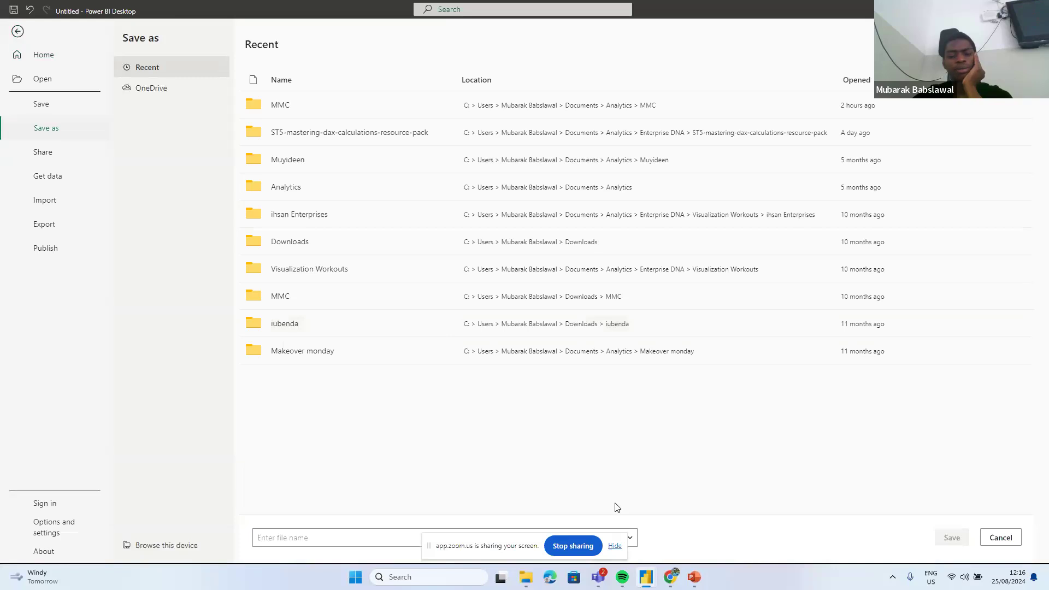
click(629, 540)
click(629, 540)
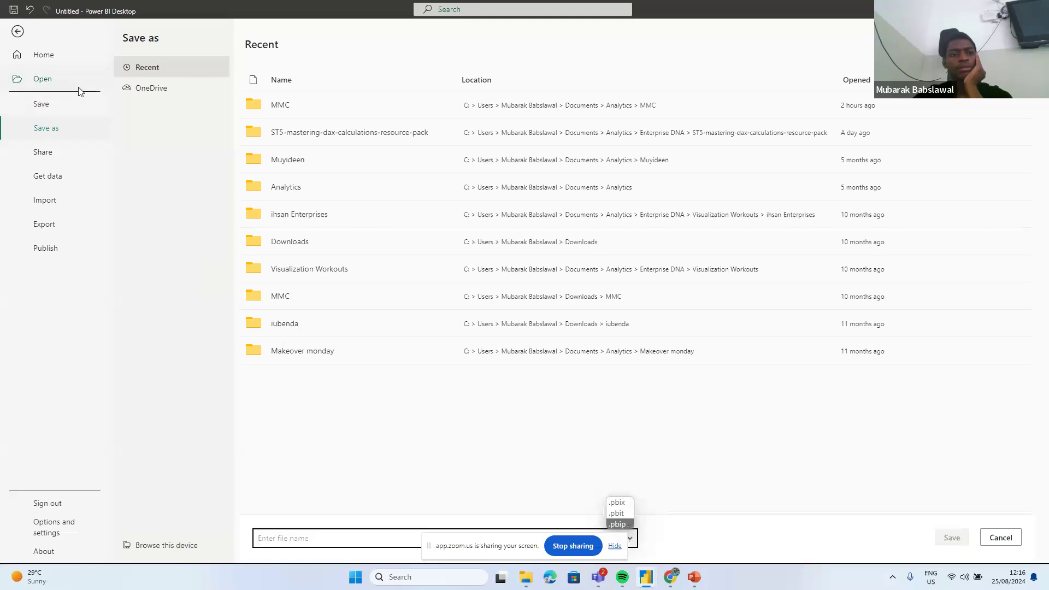
click(45, 225)
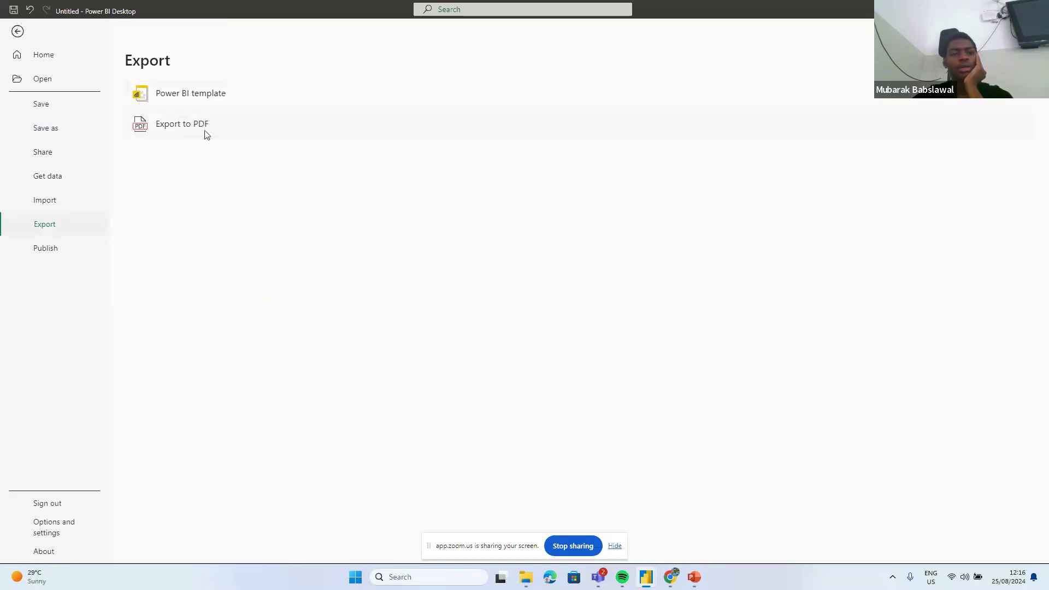
click(17, 32)
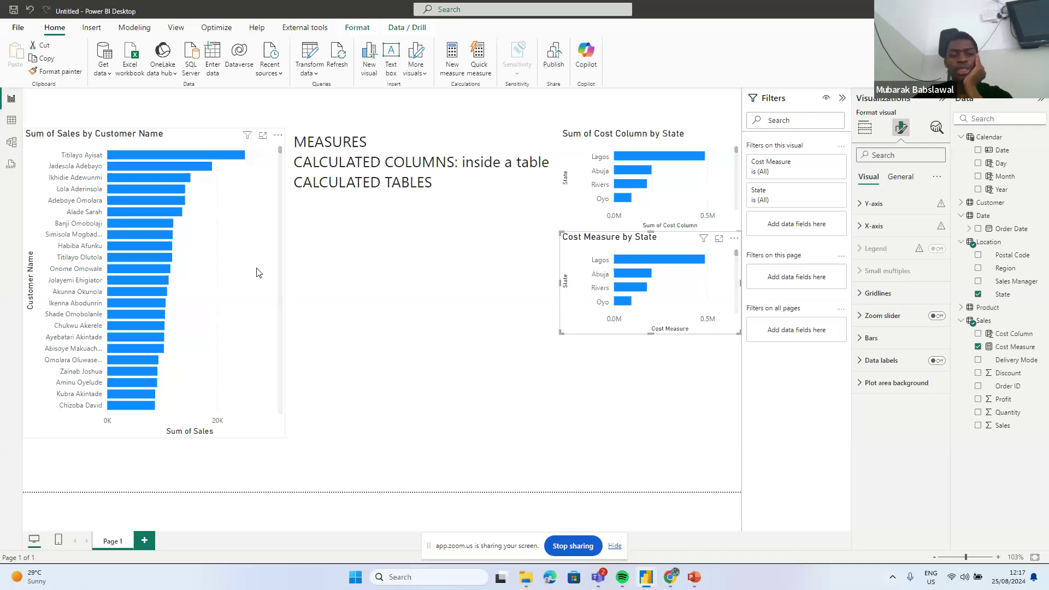
click(384, 355)
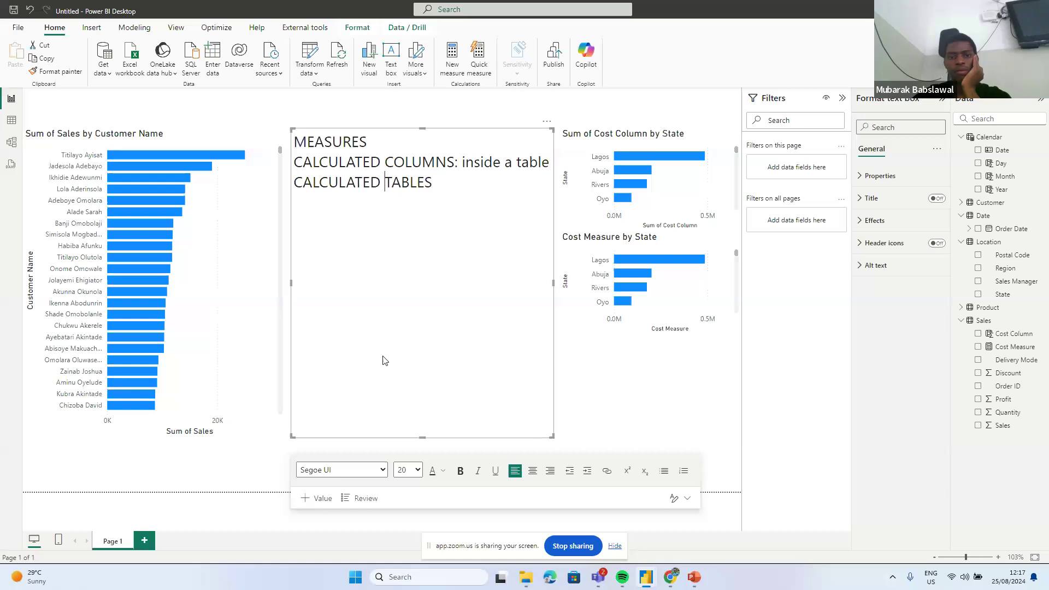
key(End)
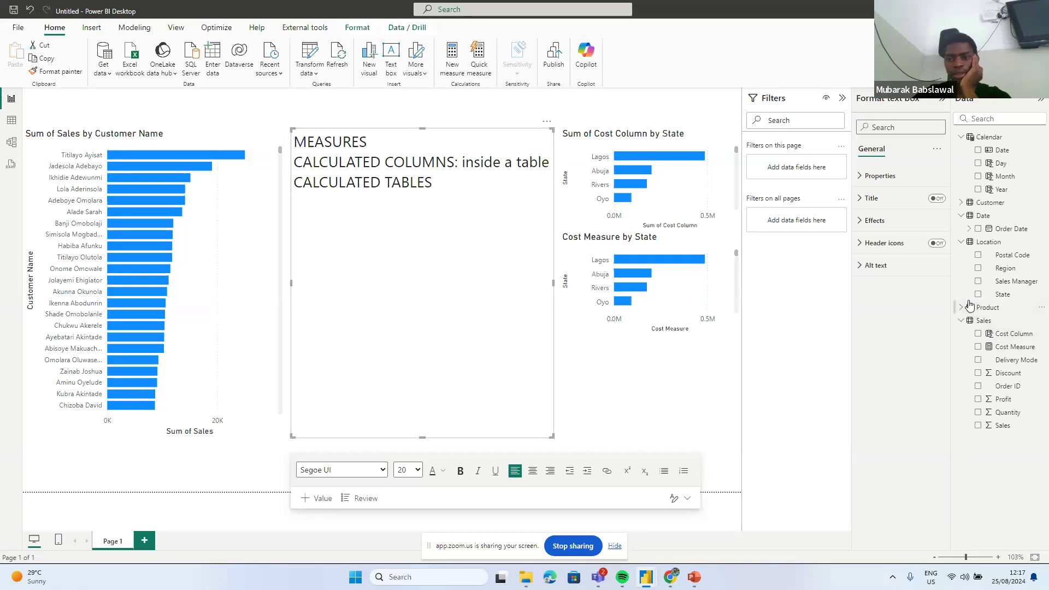
- Create a measure in the Sales table defined as Total Sales Value = SUM(Sales[Sales])
click(990, 322)
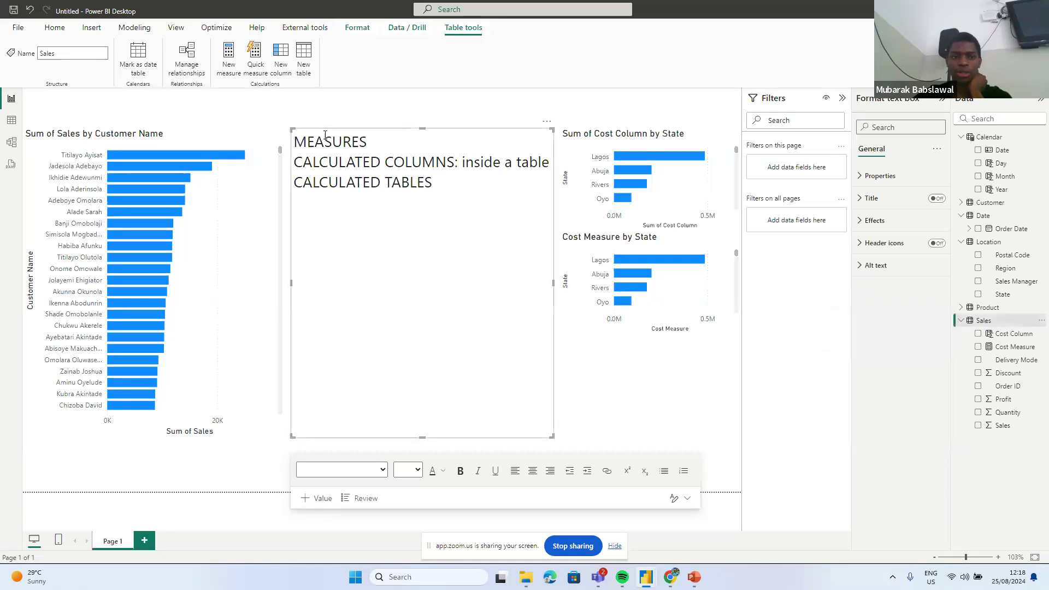
click(233, 64)
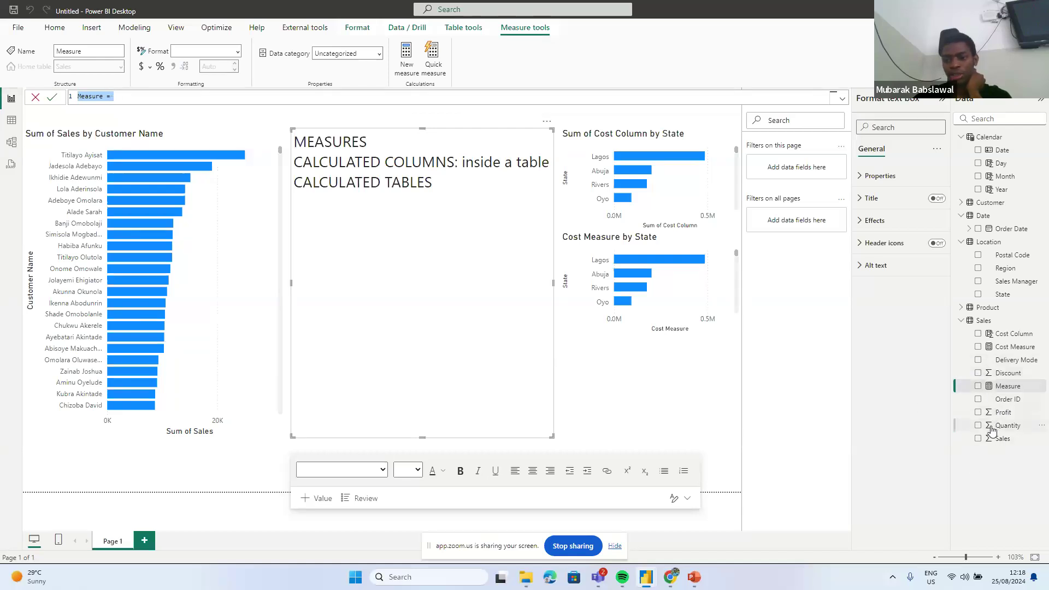
drag(997, 441, 1020, 467)
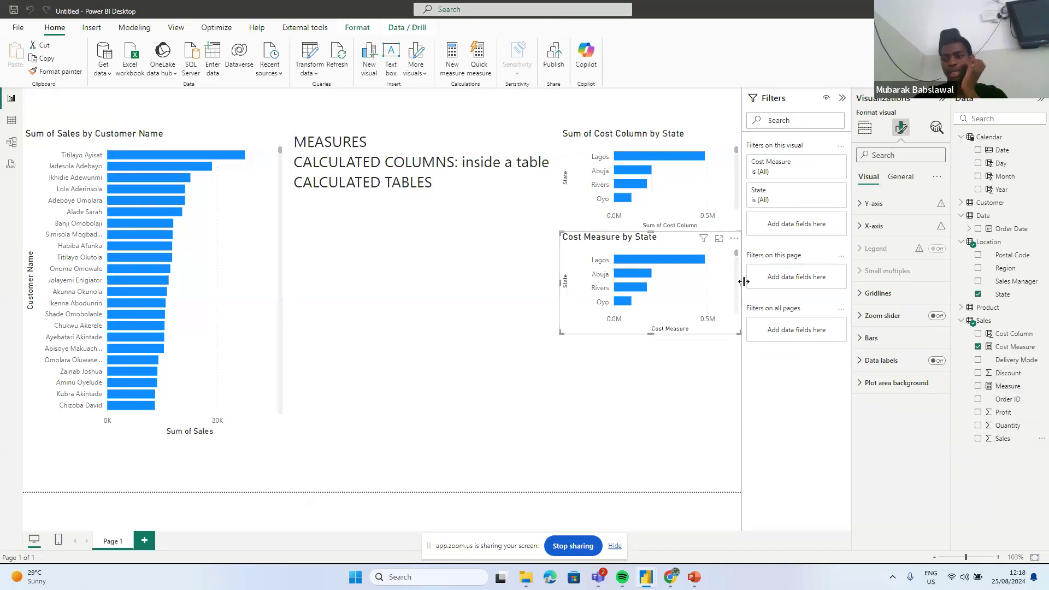
click(1008, 387)
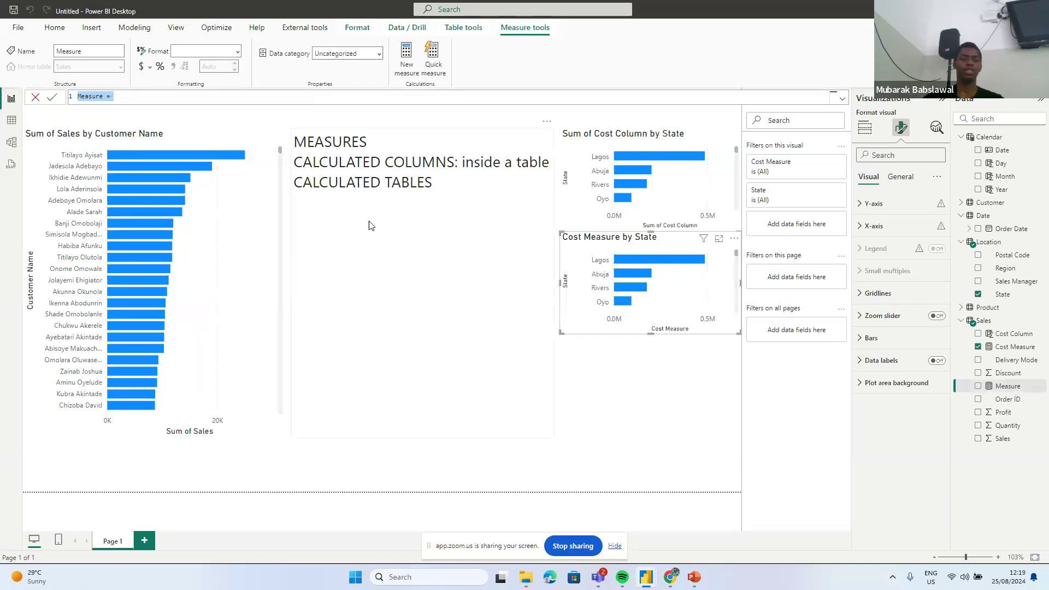
double_click(97, 97)
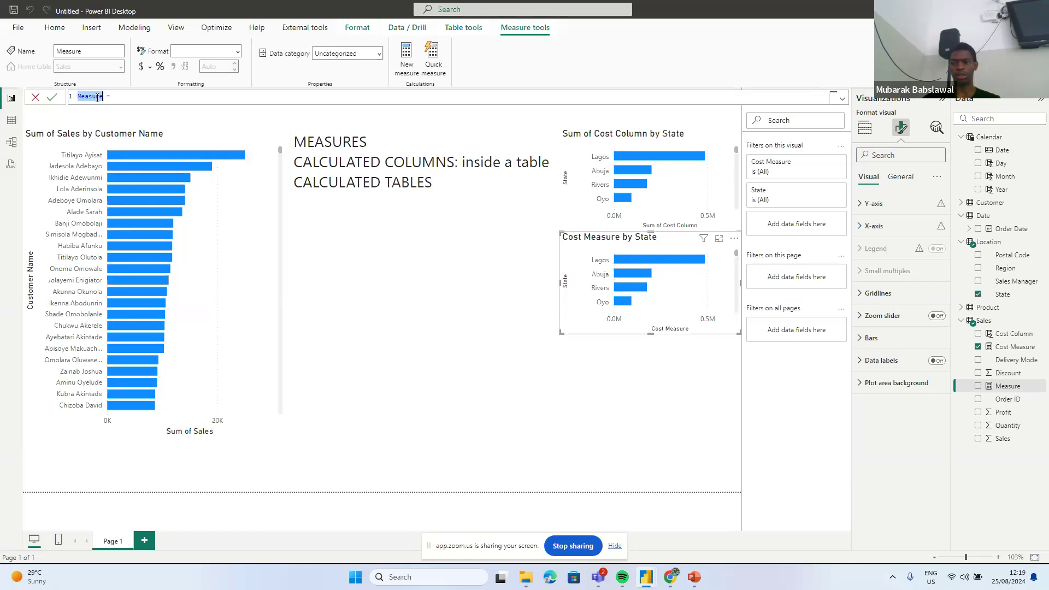
text(Tot)
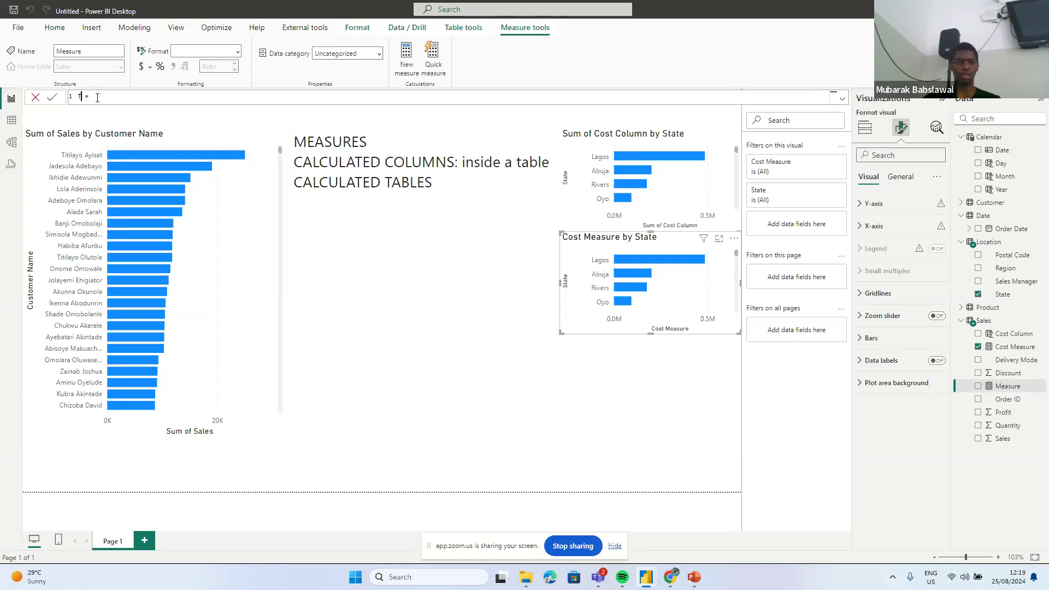
text(al Sales Value = sum)
key(Tab)
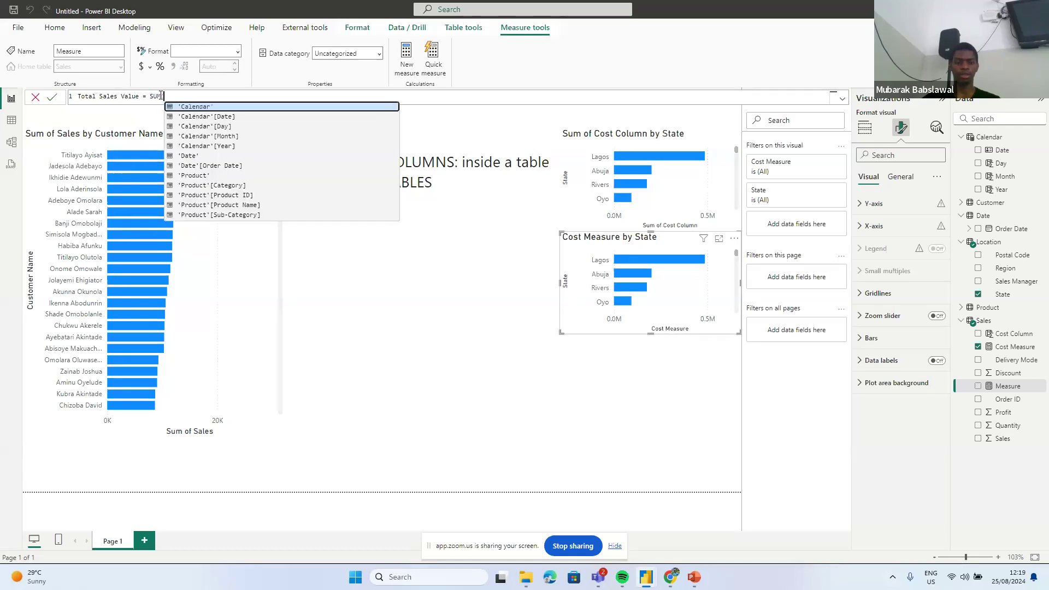
text(sales)
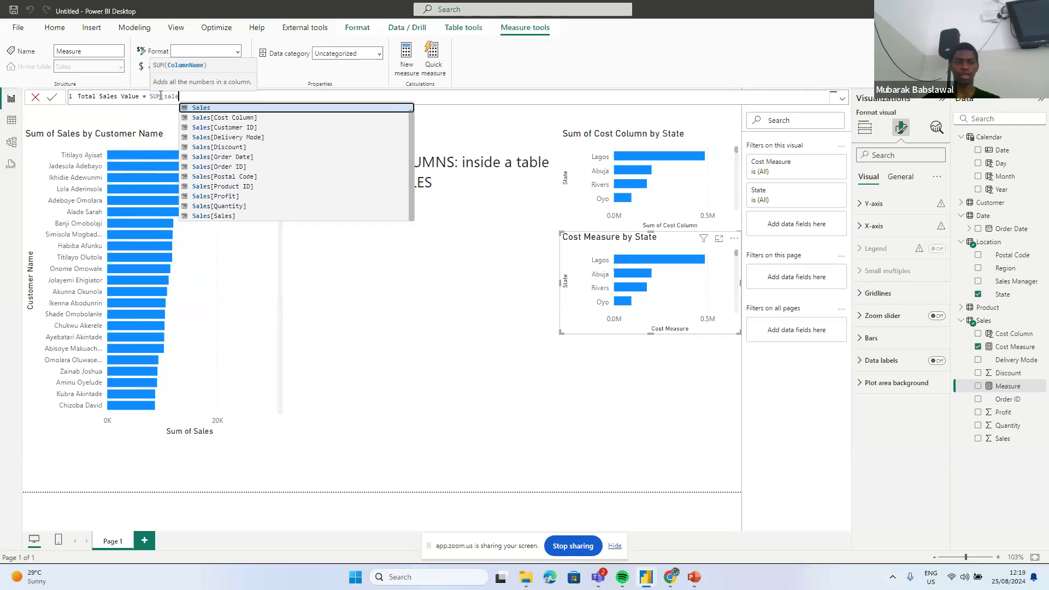
key(Down)
key(Down)
key(Down)
key(Down)
key(Down)
key(Down)
key(Down)
key(Down)
key(Down)
key(Down)
key(Down)
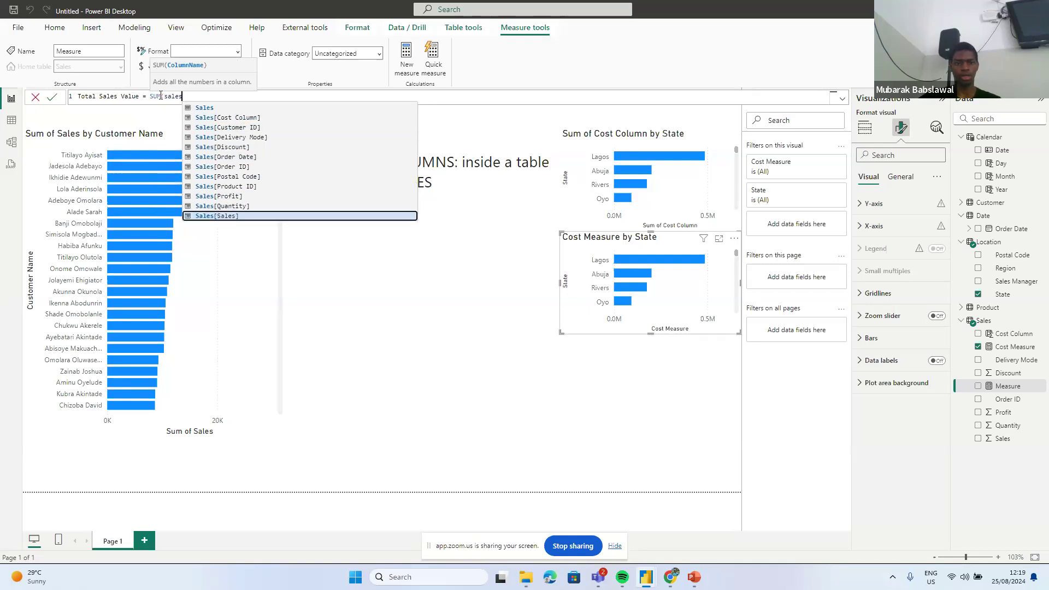
key(Tab)
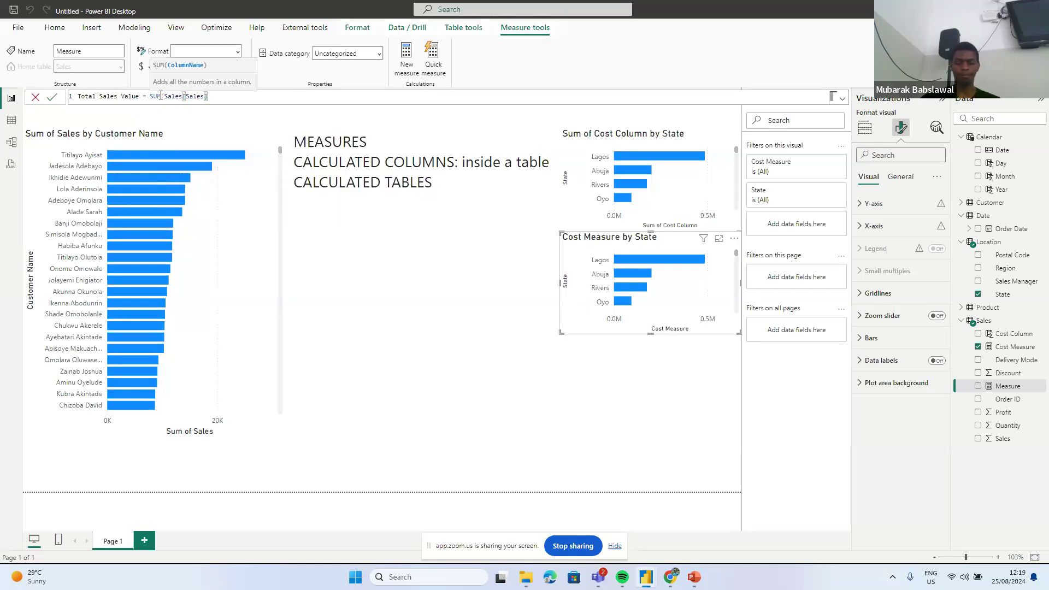
text())
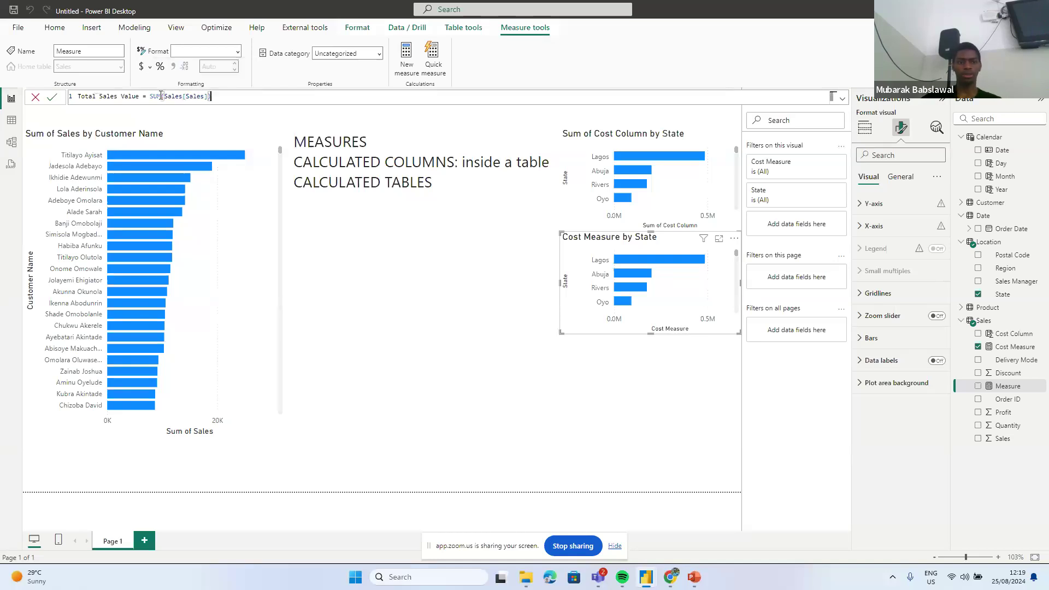
key(Return)
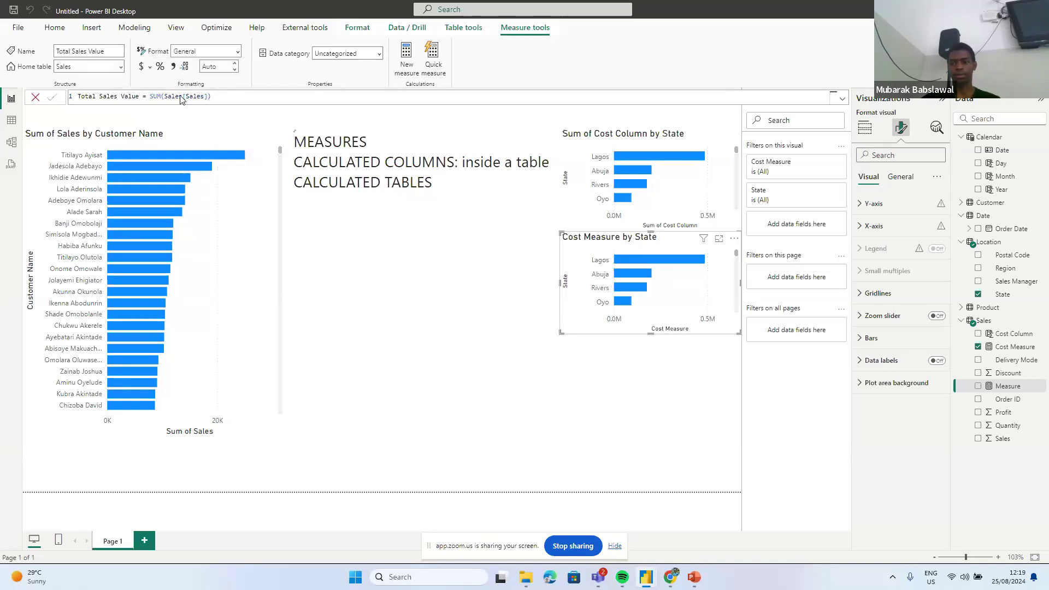
- Create a measure in the Sales table defined as Total Quantity = SUM(Sales[Quantity]) and add a second report page
click(996, 322)
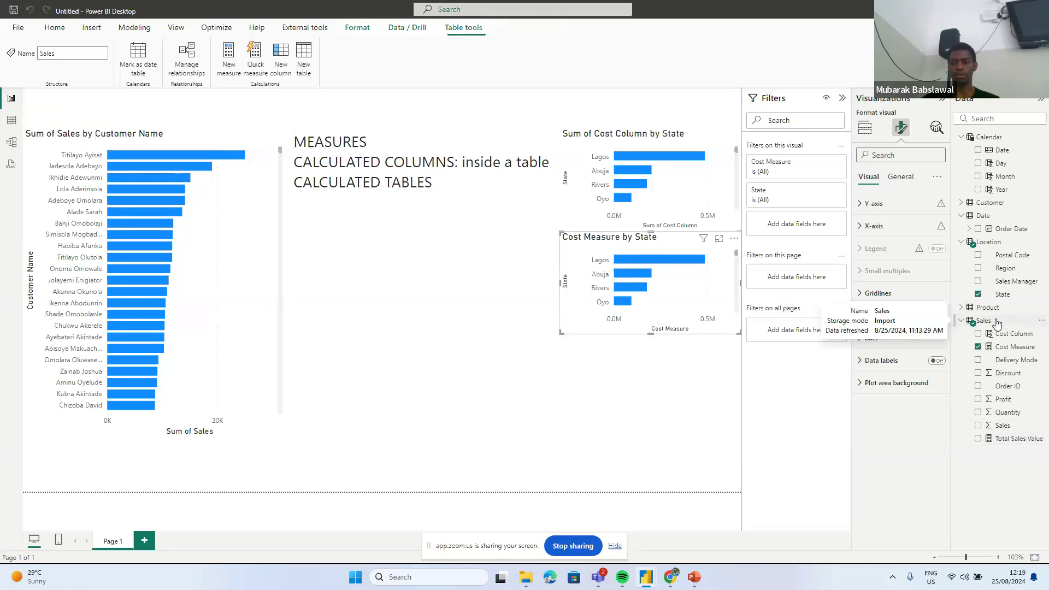
right_click(996, 322)
click(927, 341)
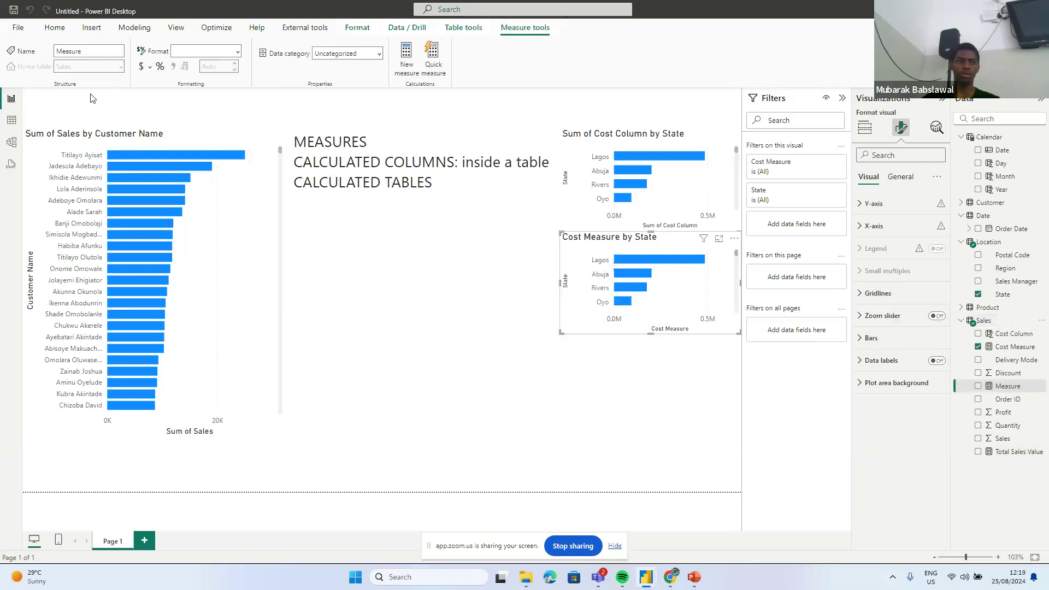
text(Total)
text( Quanri)
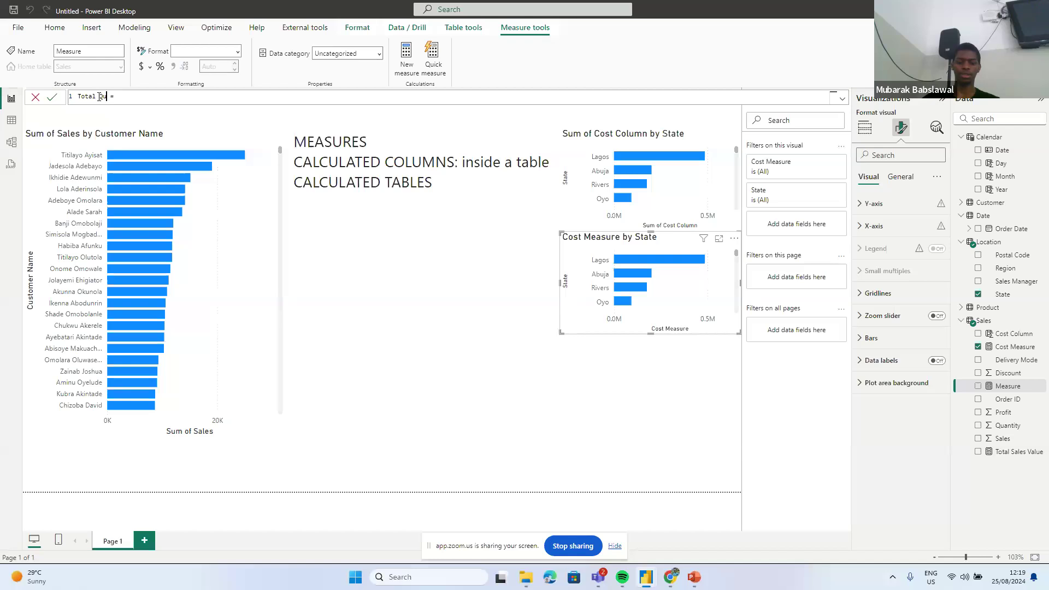
key(BackSpace)
key(BackSpace)
text(tity)
text(SUM()
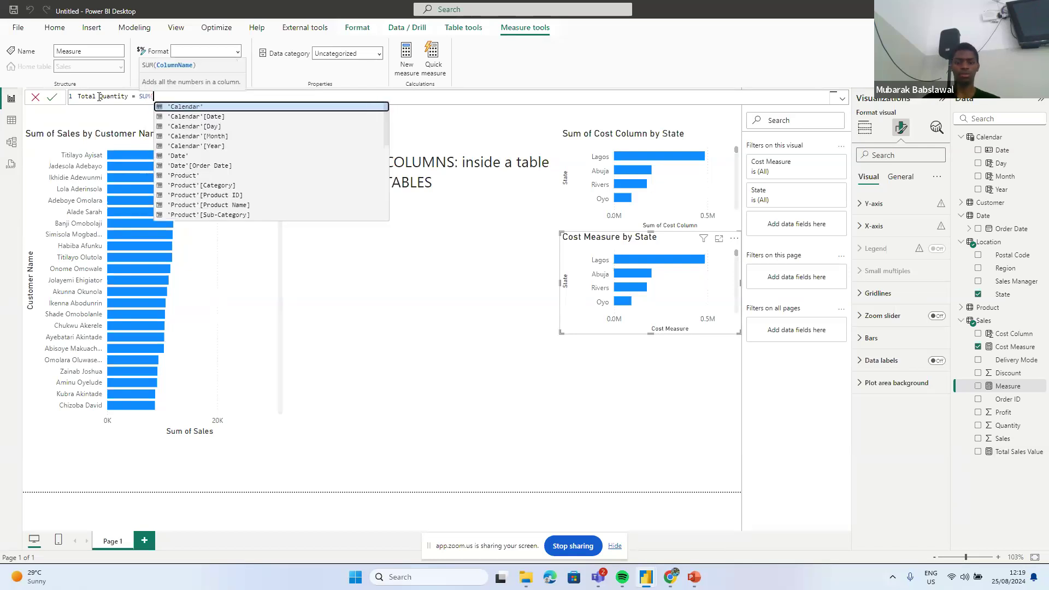
text(sales[quan)
key(Tab)
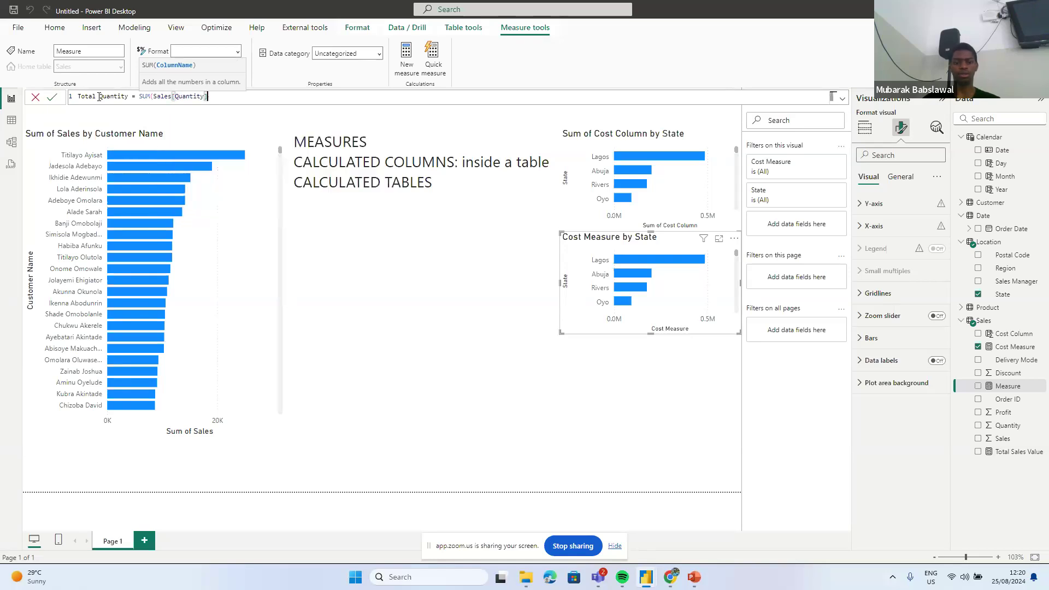
text())
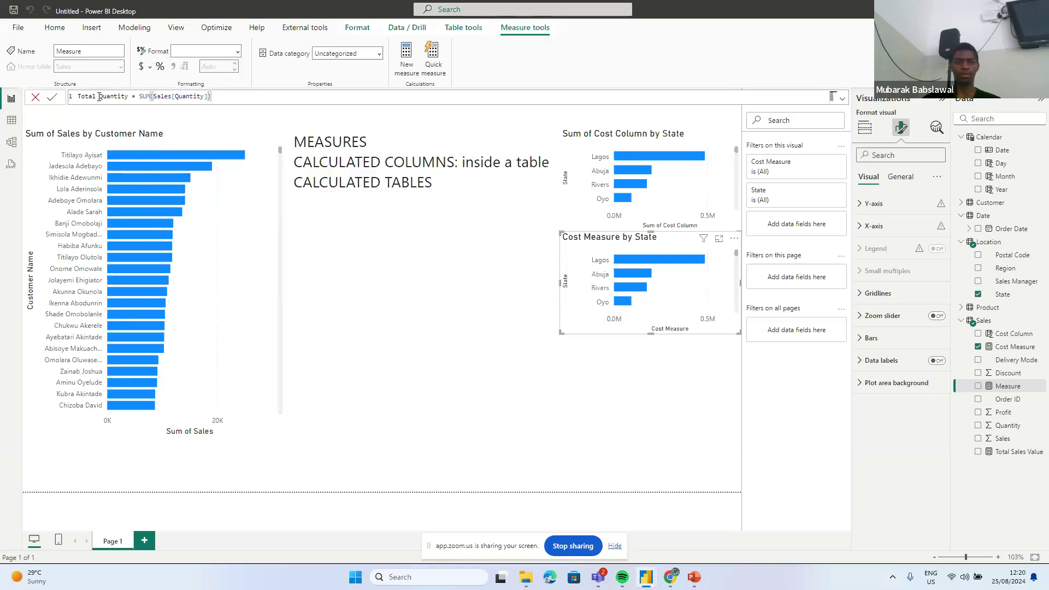
key(Return)
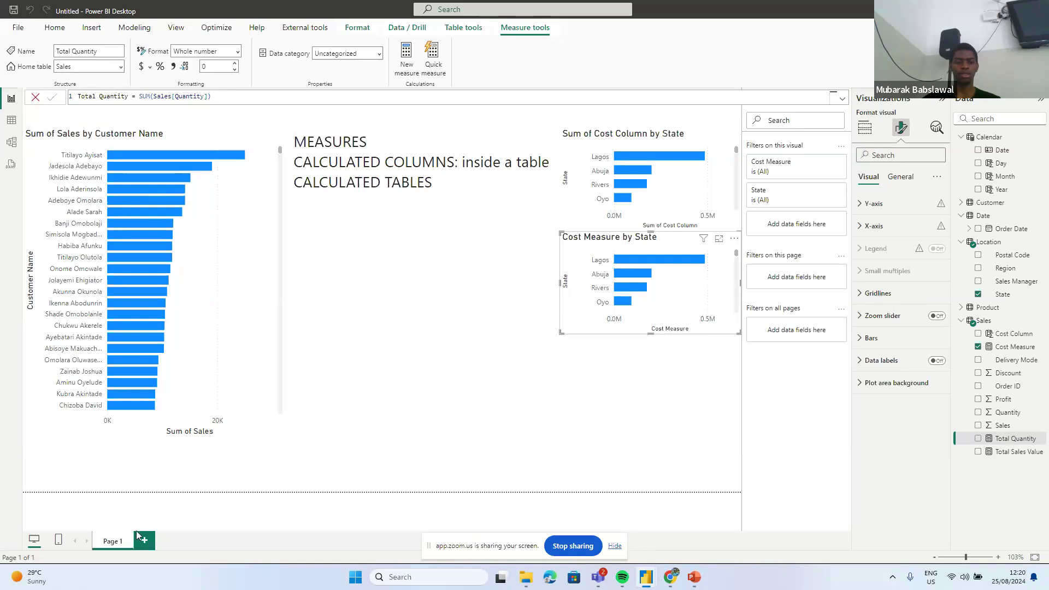
click(146, 542)
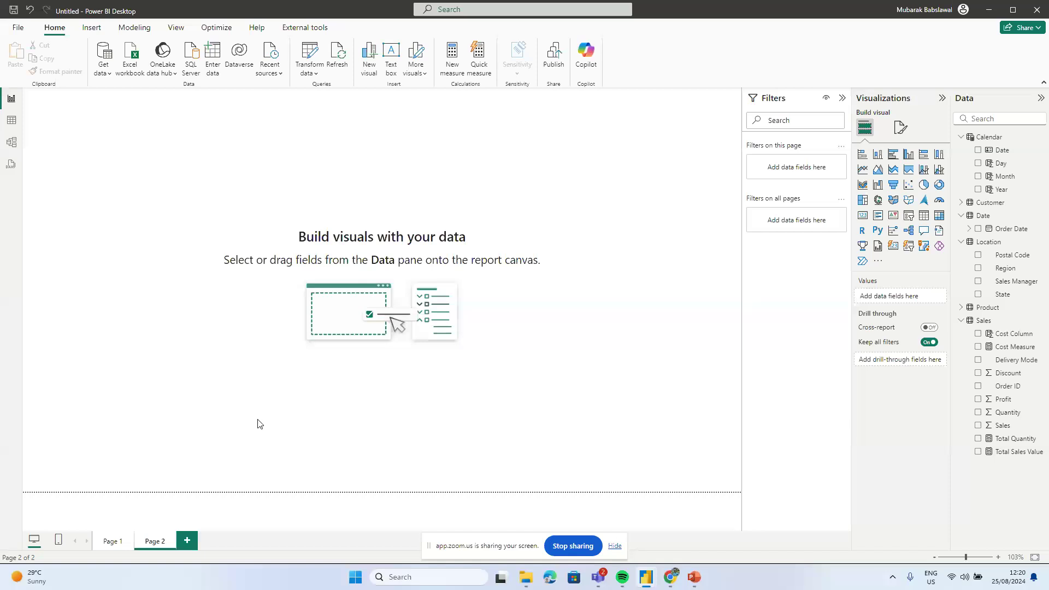
- Switch to the Zoom meeting to read the latest chat messages and return to the Power BI report
key(alt+Tab)
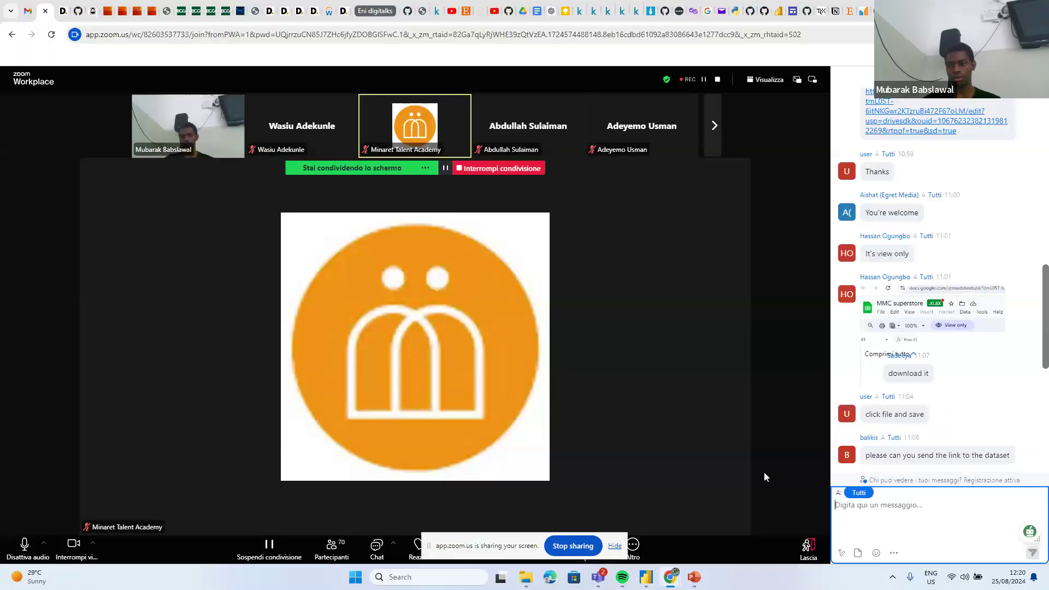
scroll(959, 438, up, 4)
scroll(959, 438, down, 1)
scroll(961, 437, down, 15)
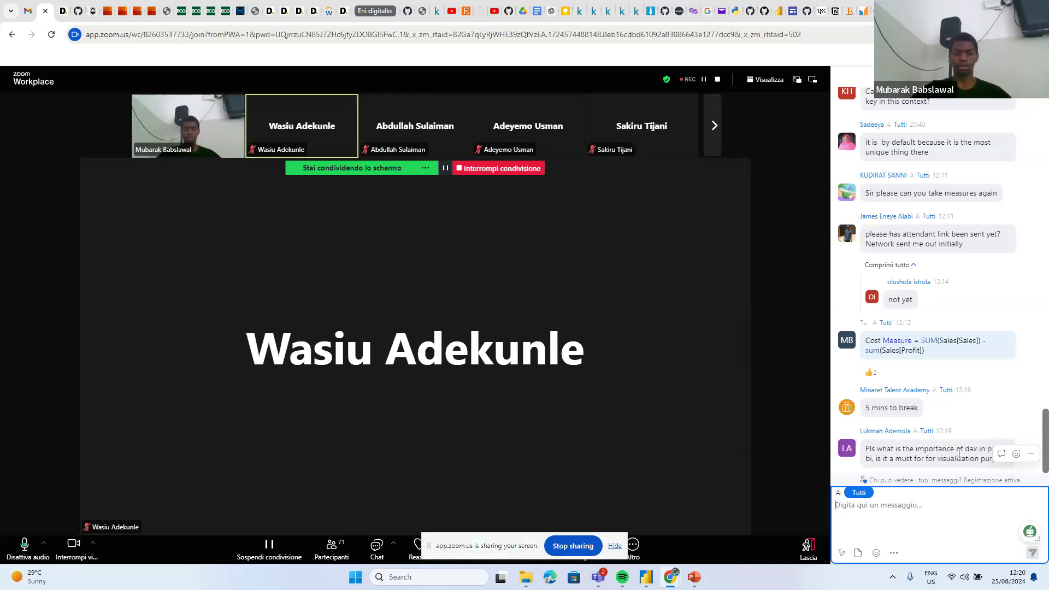
key(alt+Tab)
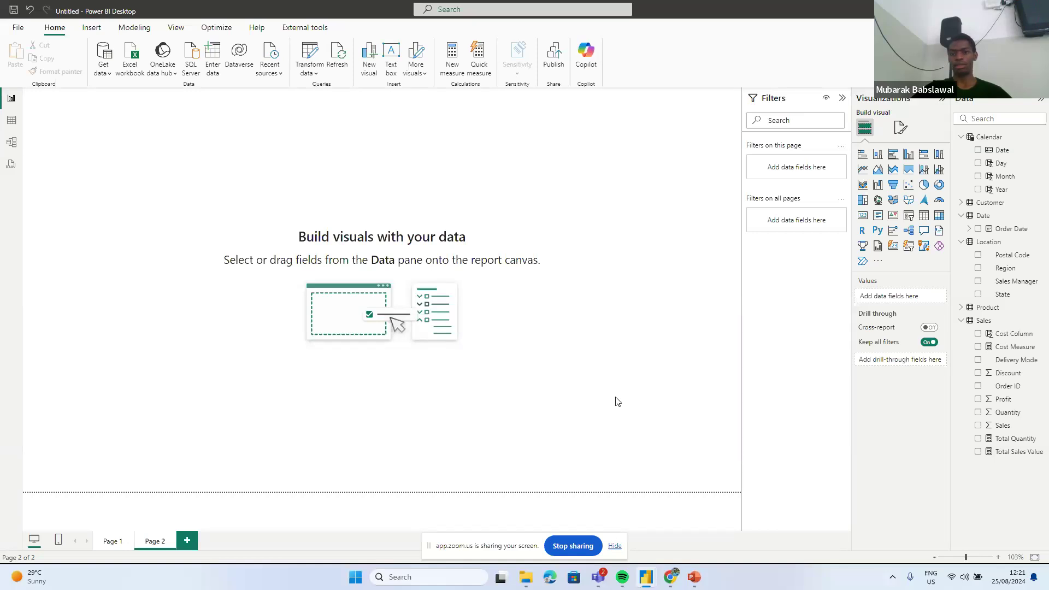
- Add a line chart to Page 2, move it toward the middle of the canvas and enlarge it
click(864, 171)
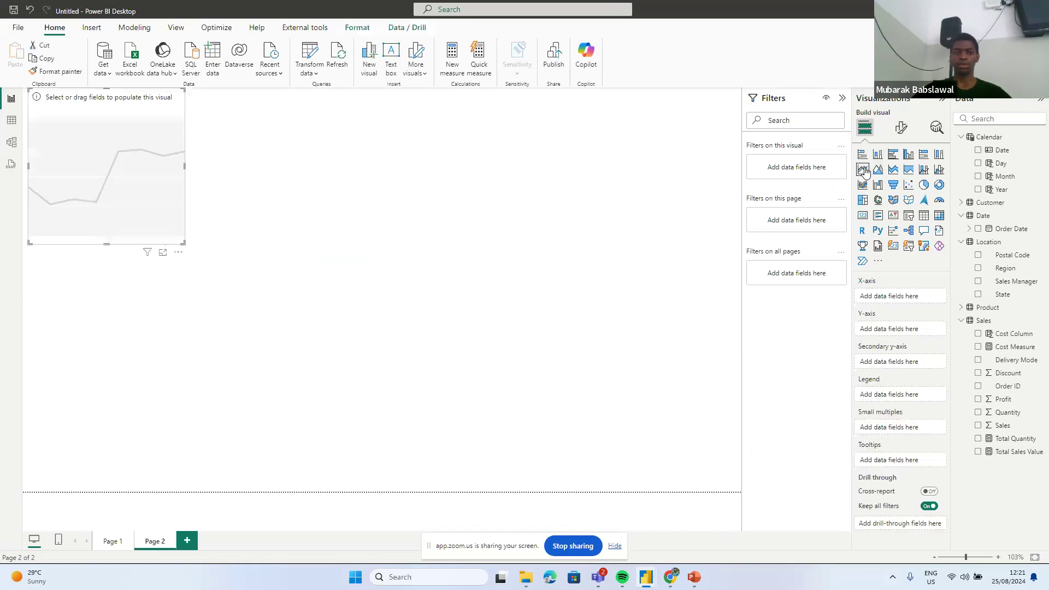
drag(175, 157, 307, 202)
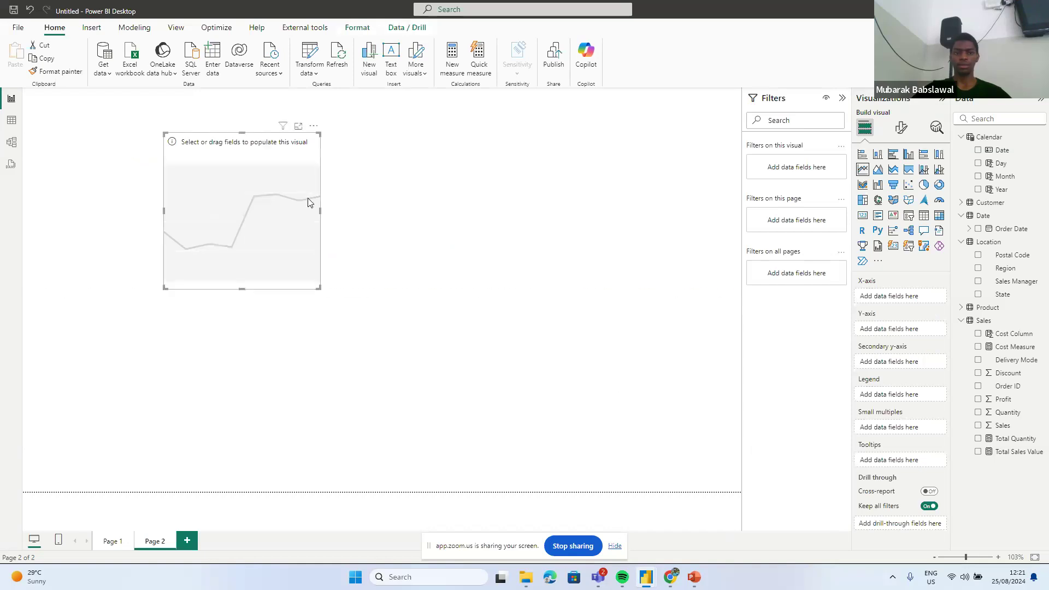
drag(318, 288, 508, 325)
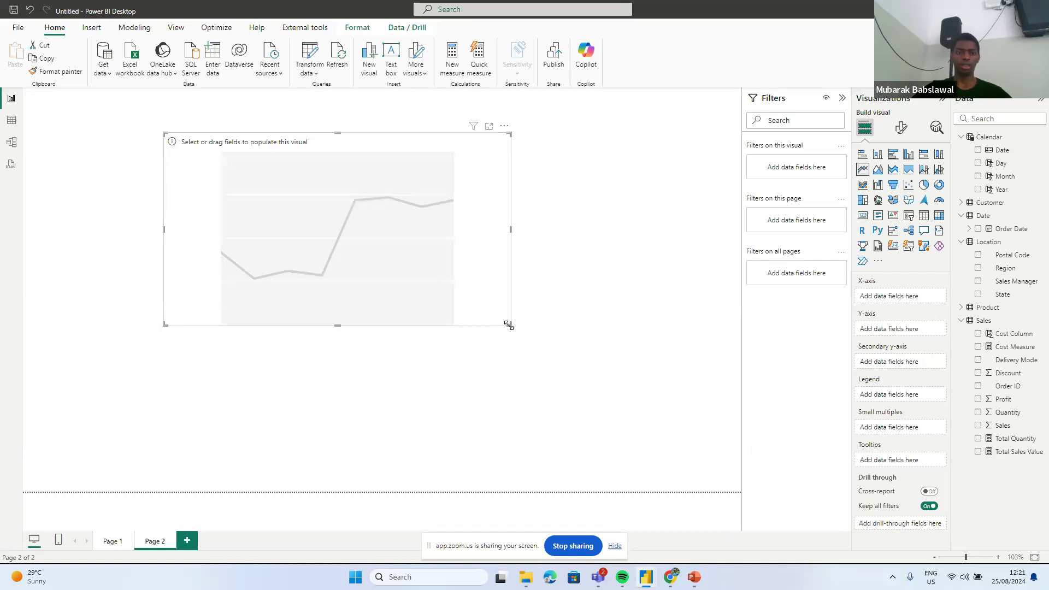
- Open the data model diagram and move the Calendar and Date tables downward to clear the Location table
click(8, 144)
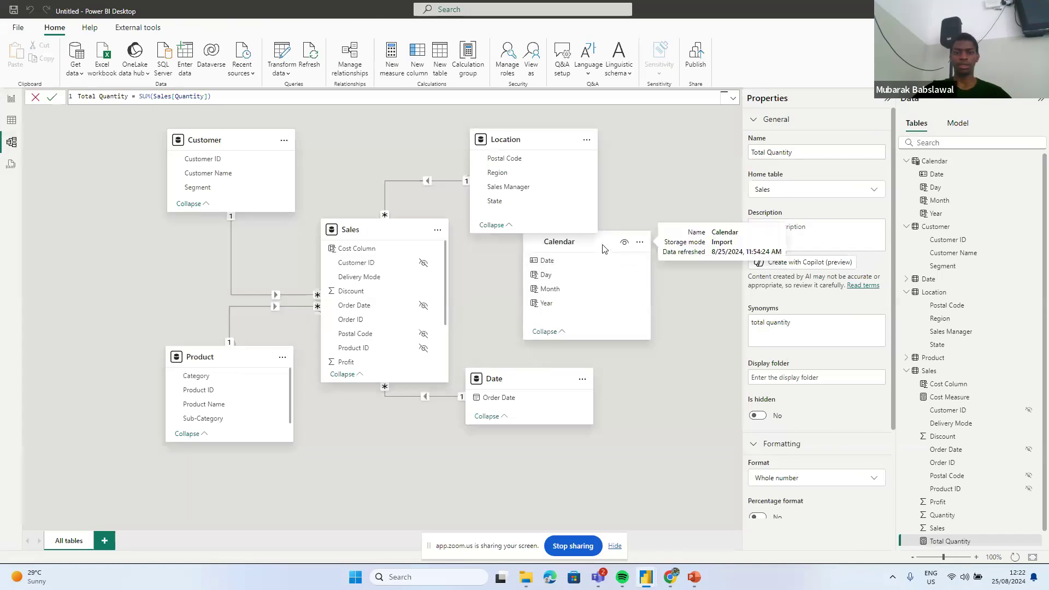
drag(604, 249, 597, 267)
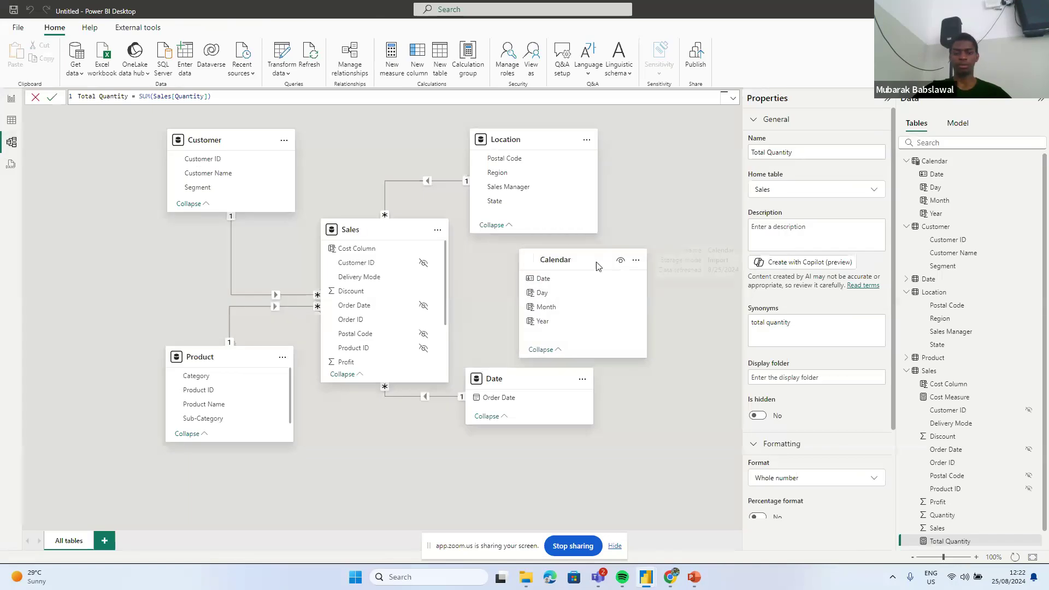
click(506, 380)
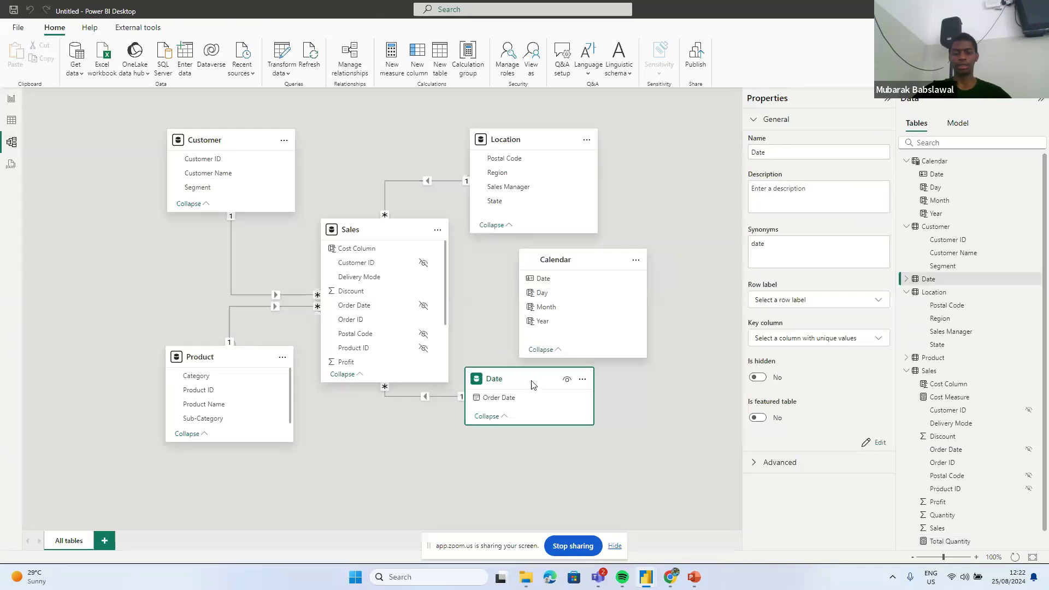
drag(531, 384, 544, 399)
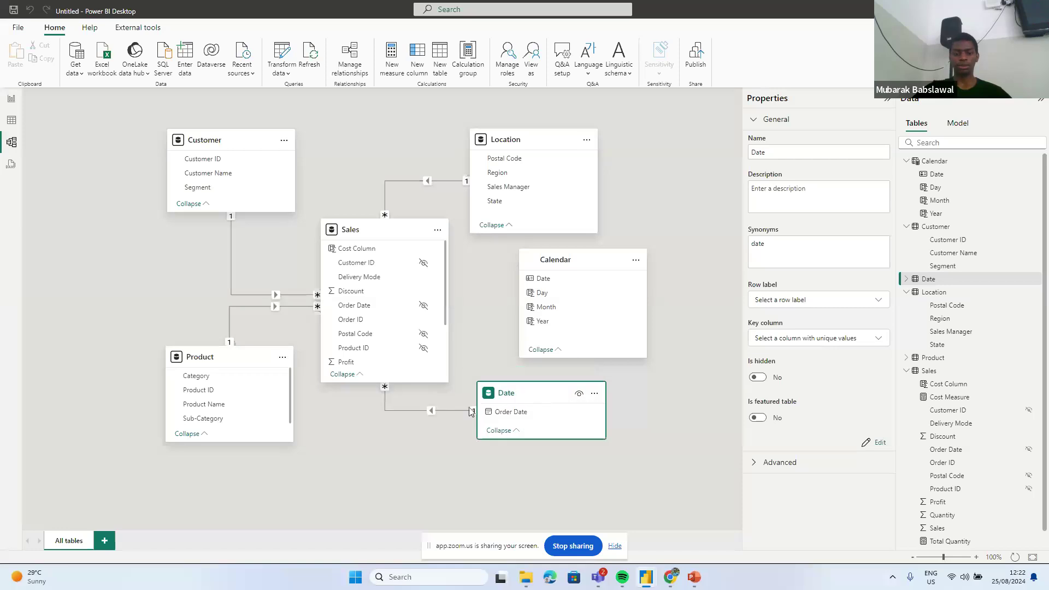
- Try to deactivate the Order Date relationship between Sales and Date, and hide the Date table from report view
click(453, 413)
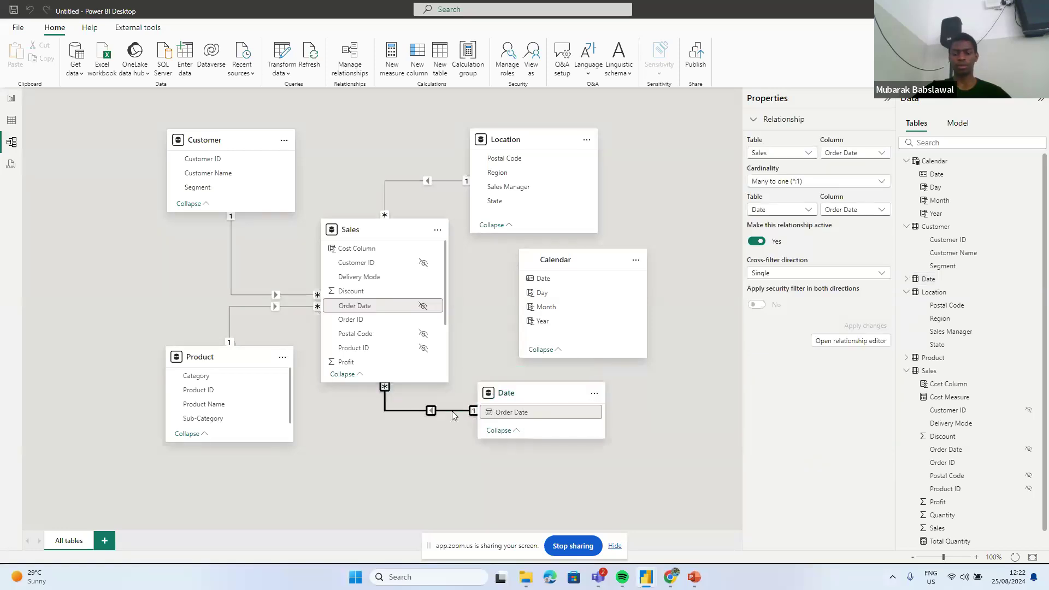
click(759, 243)
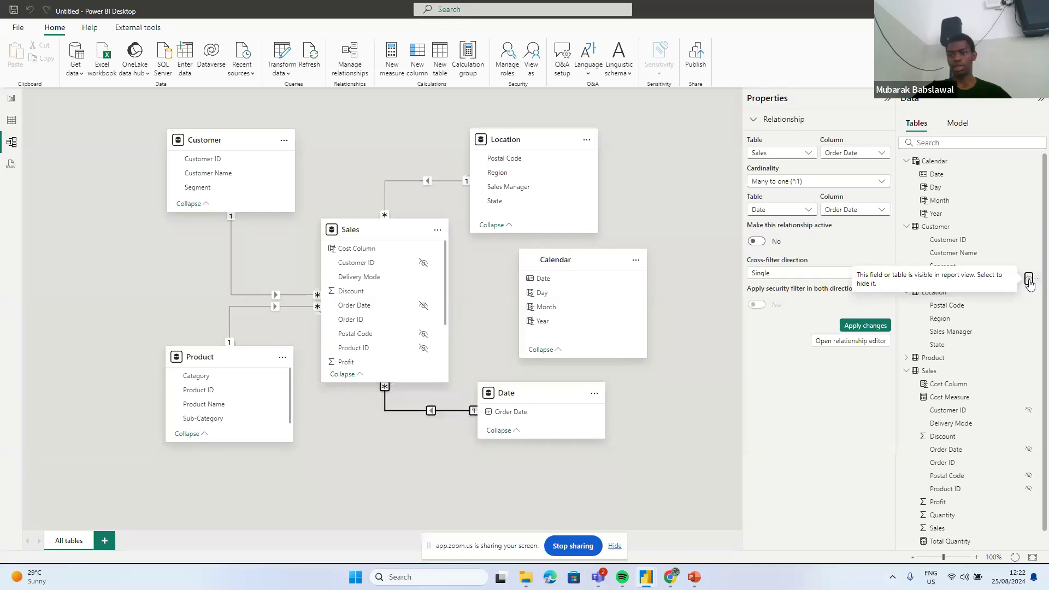
click(1029, 280)
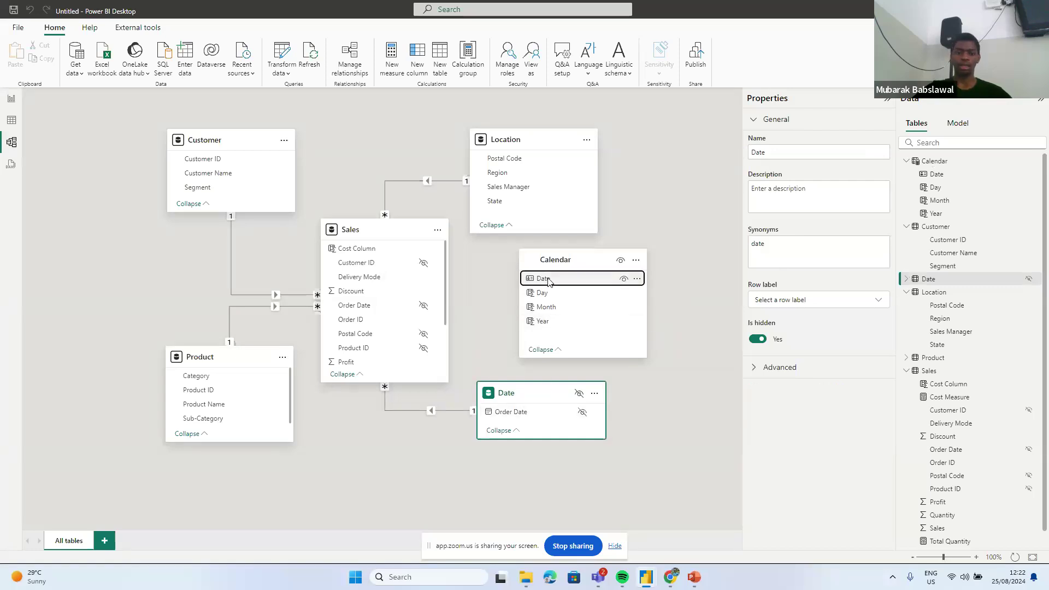
- Create an active one-to-many relationship with single cross-filter direction from Calendar's Date to Sales' Order Date
scroll(425, 291, down, 3)
scroll(424, 290, up, 2)
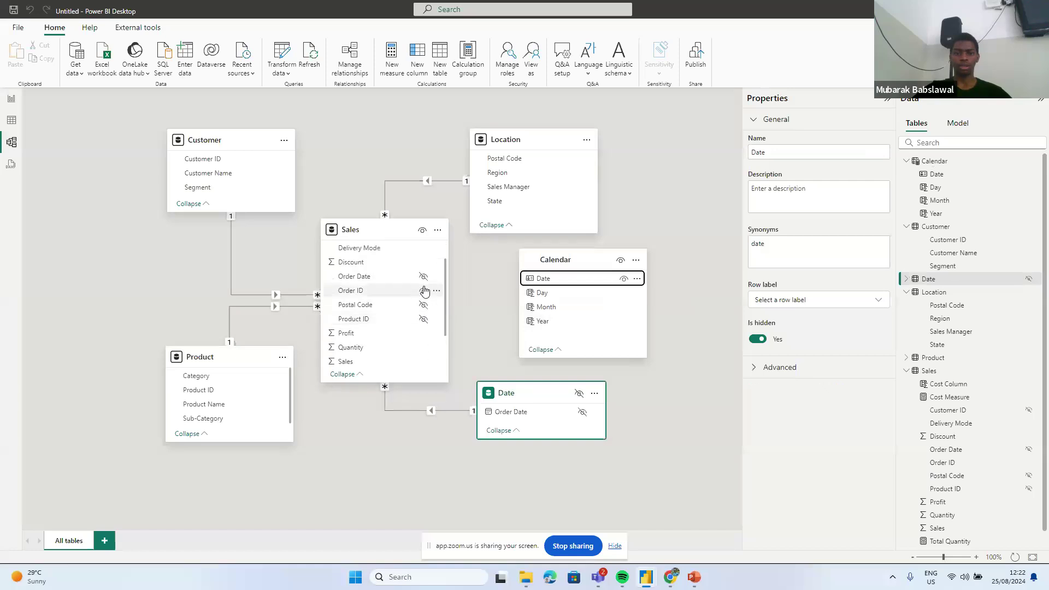
drag(569, 281, 381, 280)
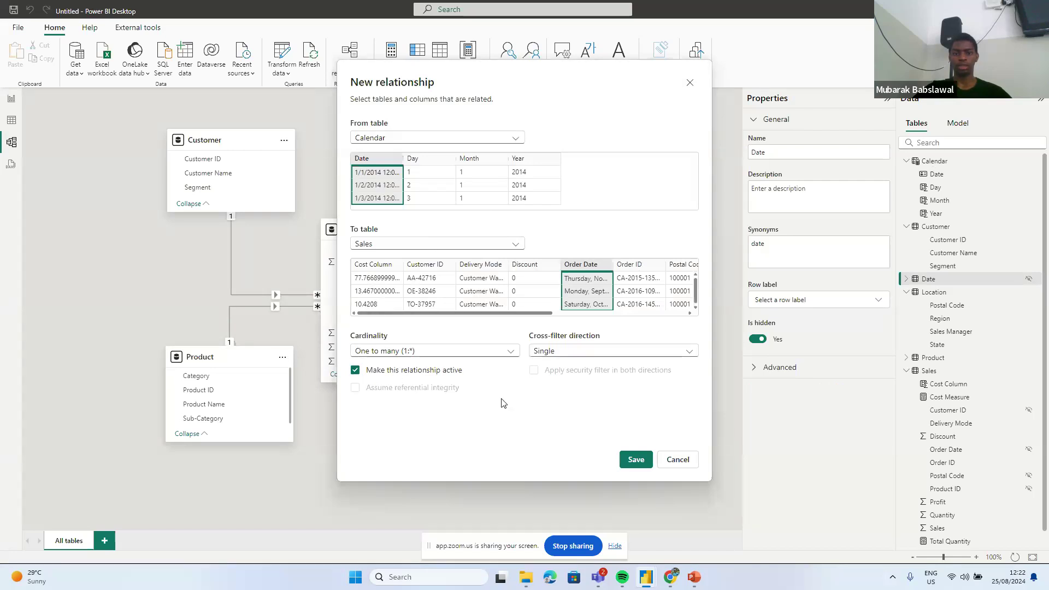
click(637, 460)
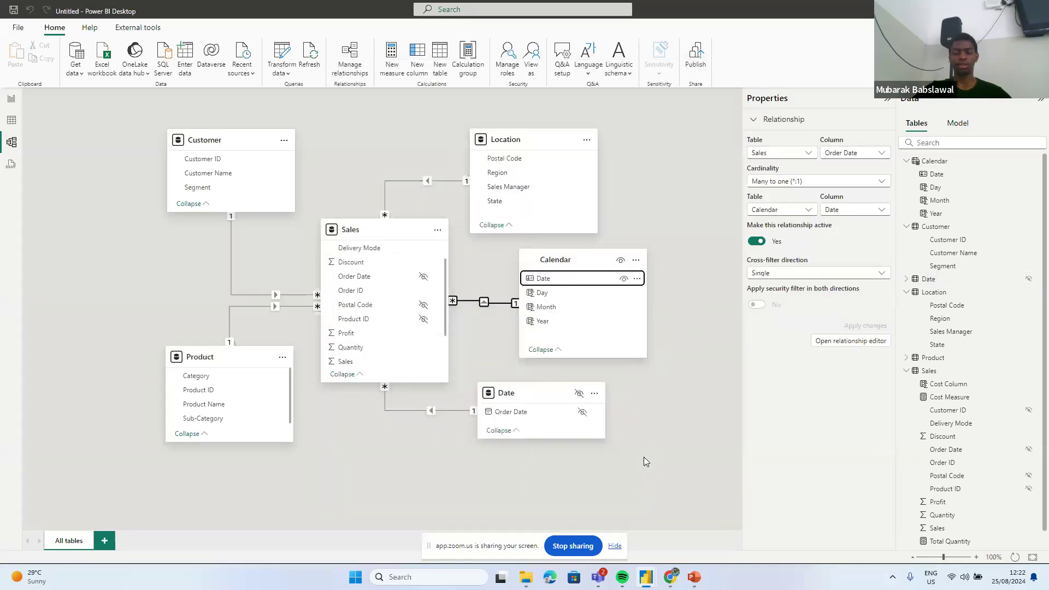
- Move the Date table below Sales and the Calendar table below Location, and return to the report page
drag(533, 397, 407, 481)
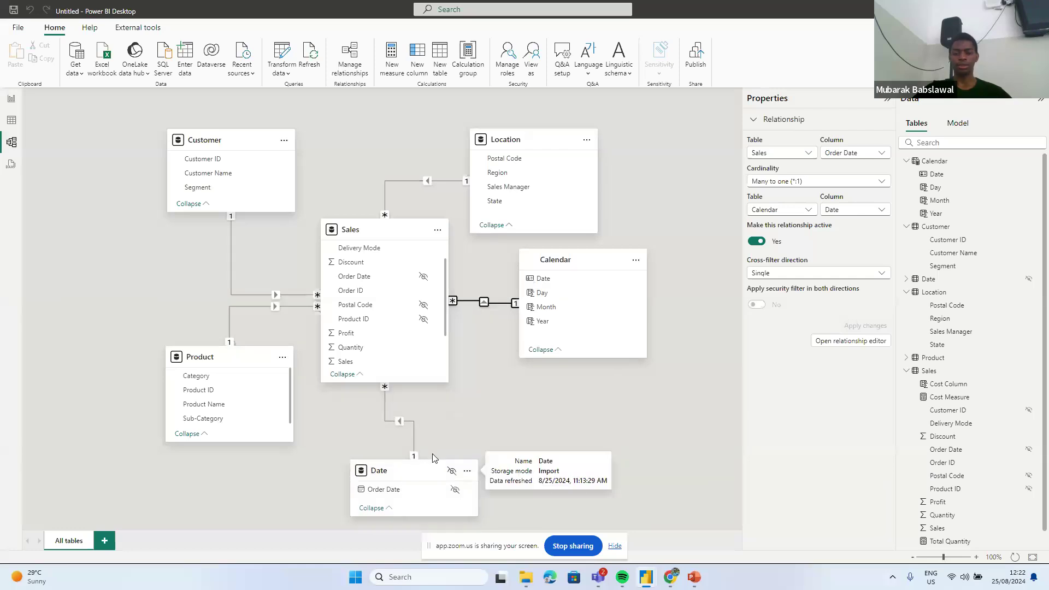
drag(594, 266, 590, 349)
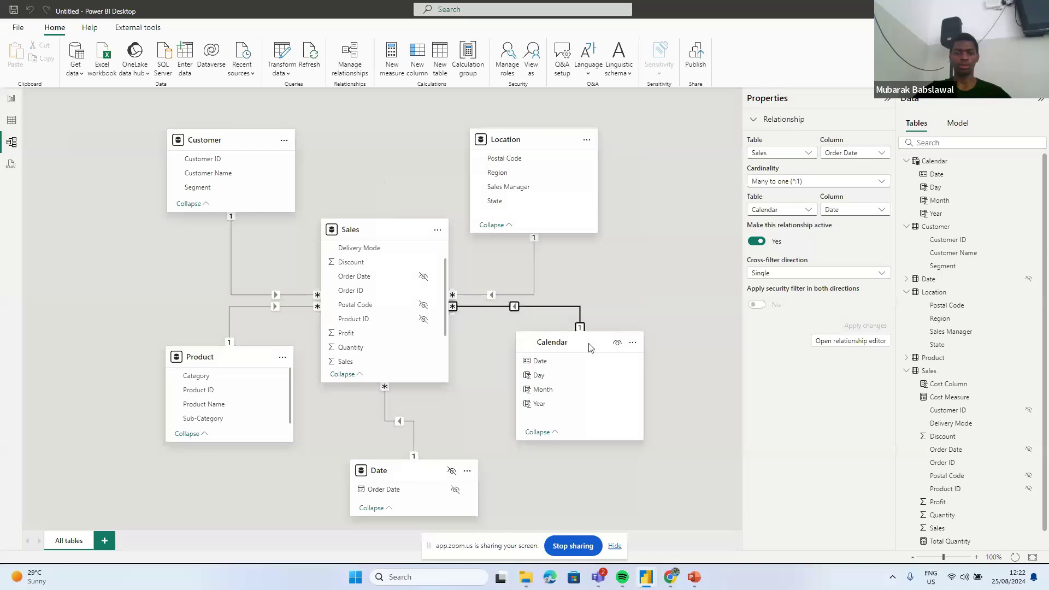
click(11, 106)
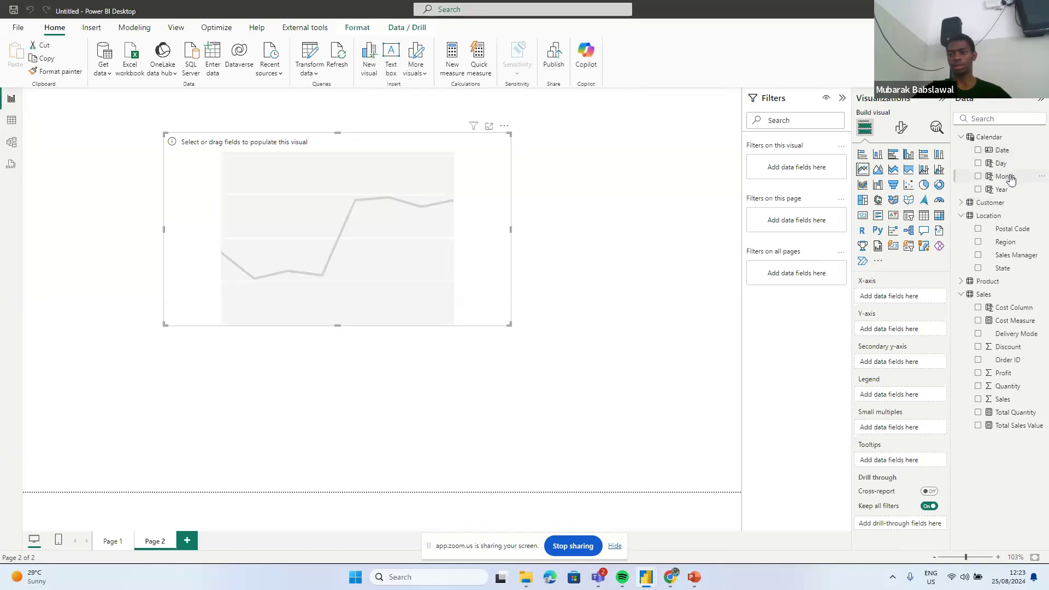
- Plot Total Sales Value against Calendar's Date in the line chart, widen the chart and lower its upper edge
drag(1006, 150, 915, 293)
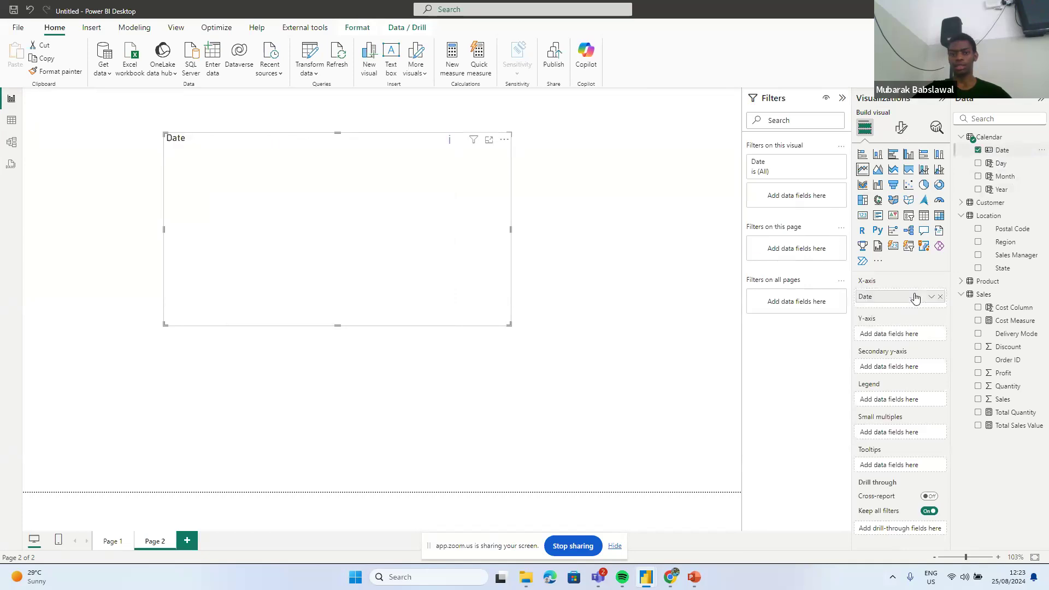
click(1013, 425)
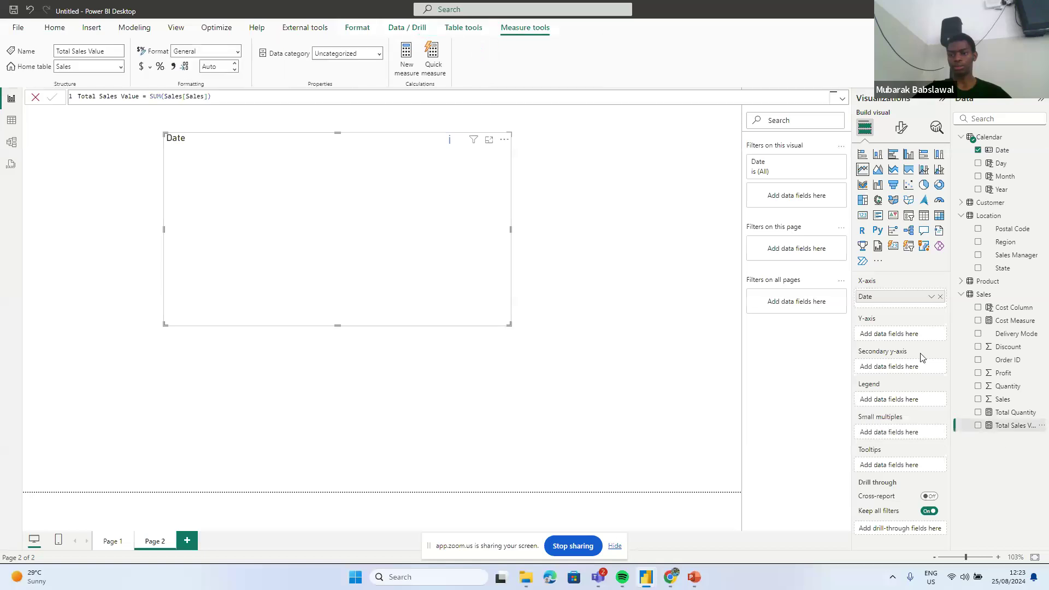
drag(1005, 425, 902, 339)
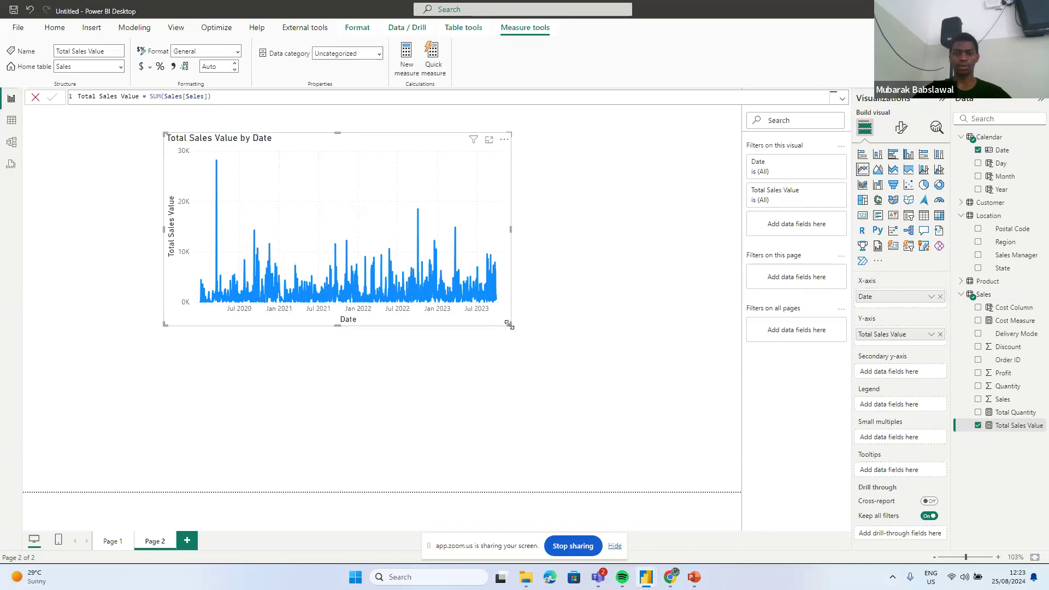
drag(512, 325, 599, 346)
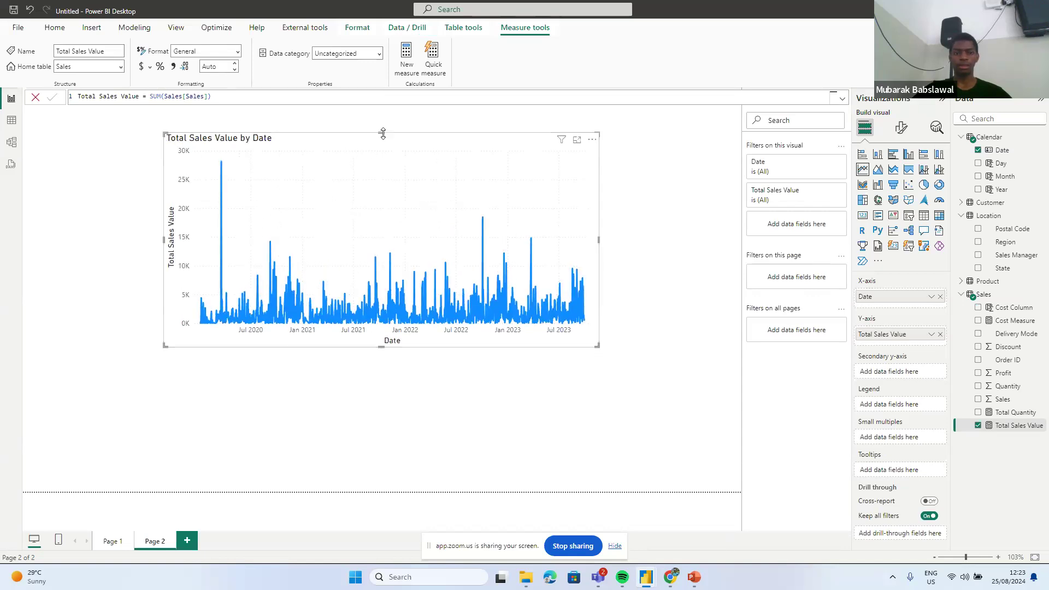
drag(382, 135, 381, 158)
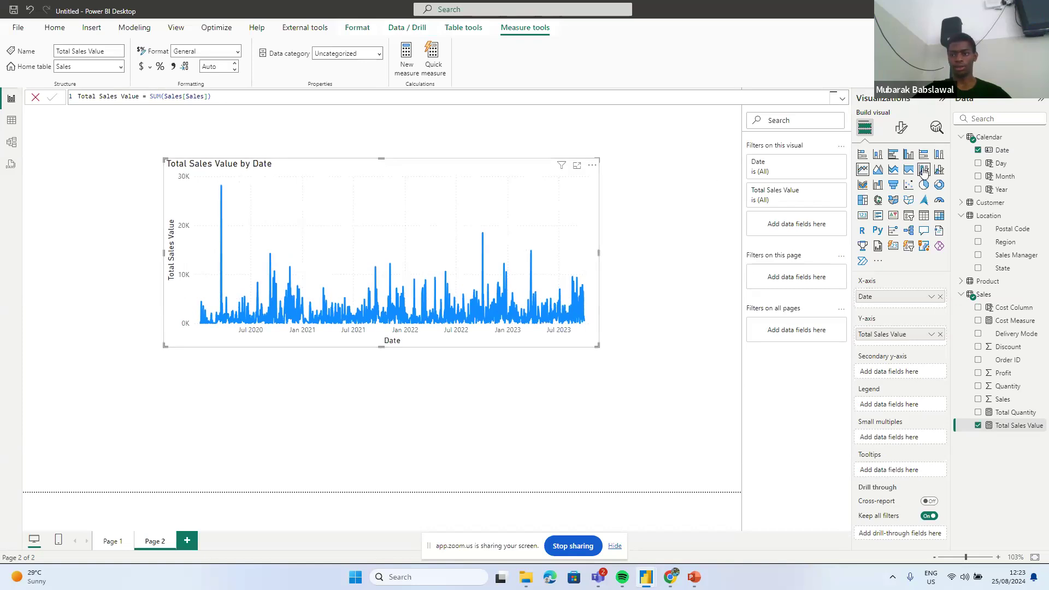
- Replace Date with Calendar's Month on the line chart's X-axis
click(932, 297)
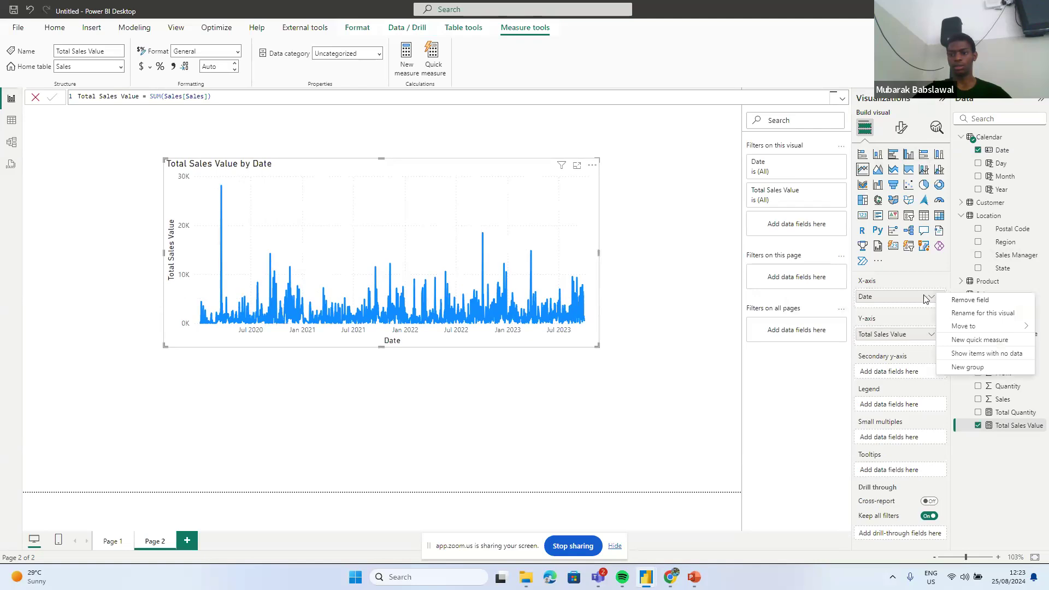
click(926, 299)
drag(992, 182, 929, 307)
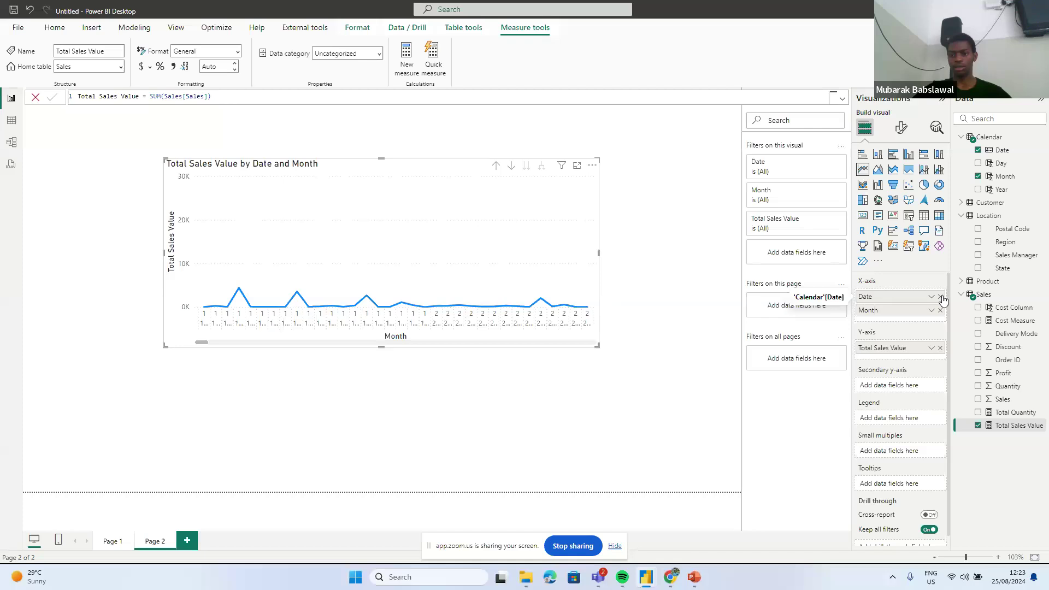
click(940, 297)
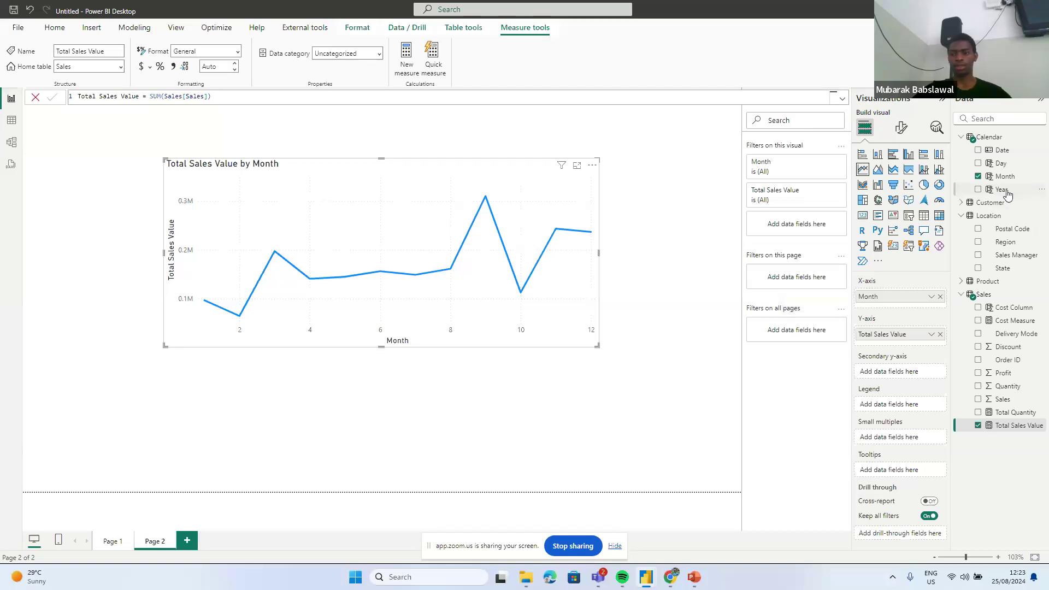
- Split the line chart's Total Sales Value by Calendar's Year in the legend, and make the chart slightly narrower and taller
drag(1008, 194, 908, 409)
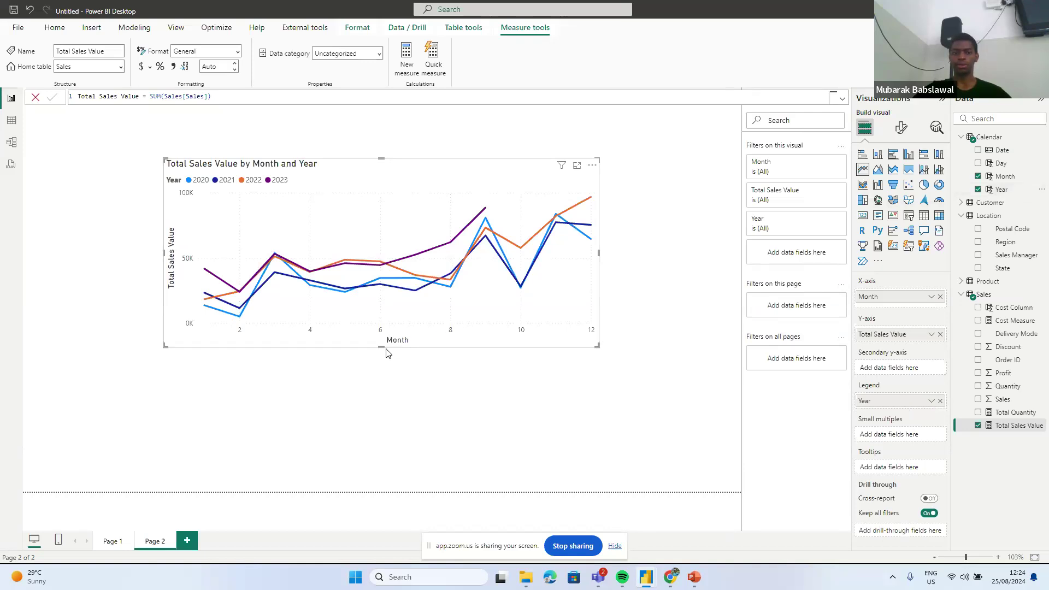
drag(380, 347, 387, 382)
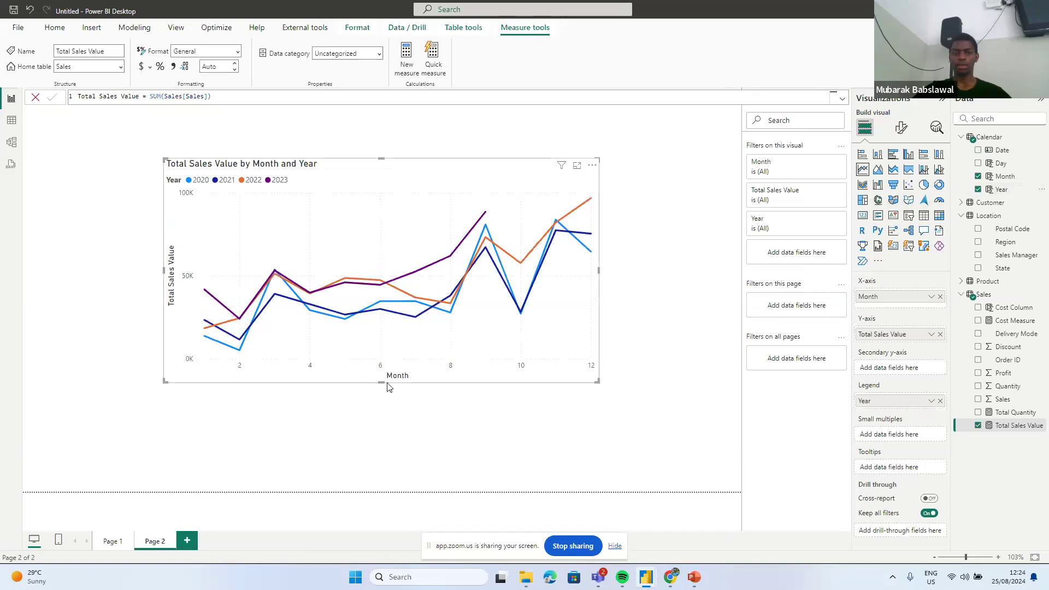
drag(597, 380, 560, 375)
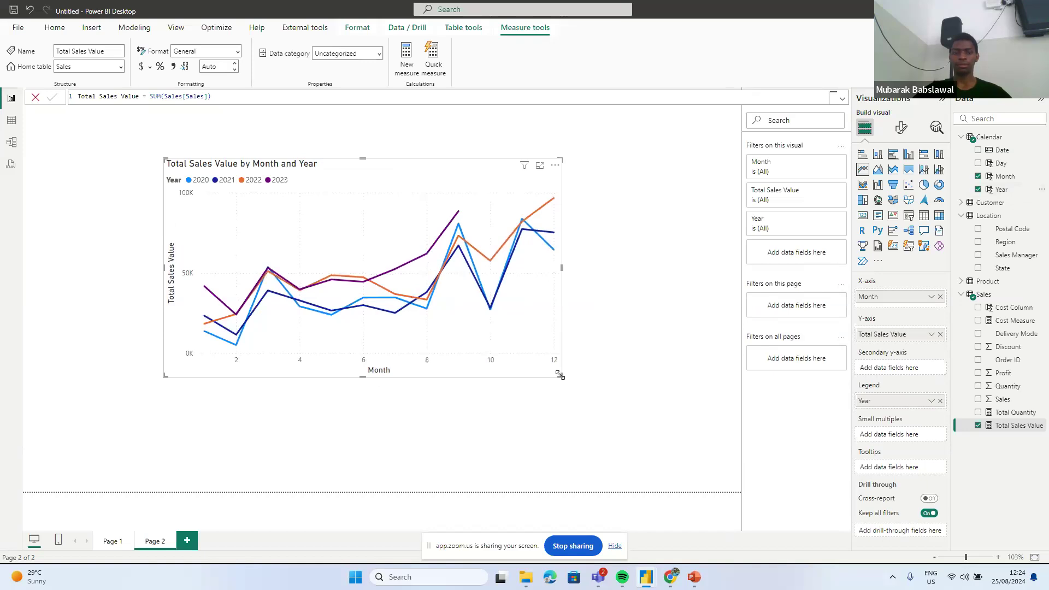
click(684, 343)
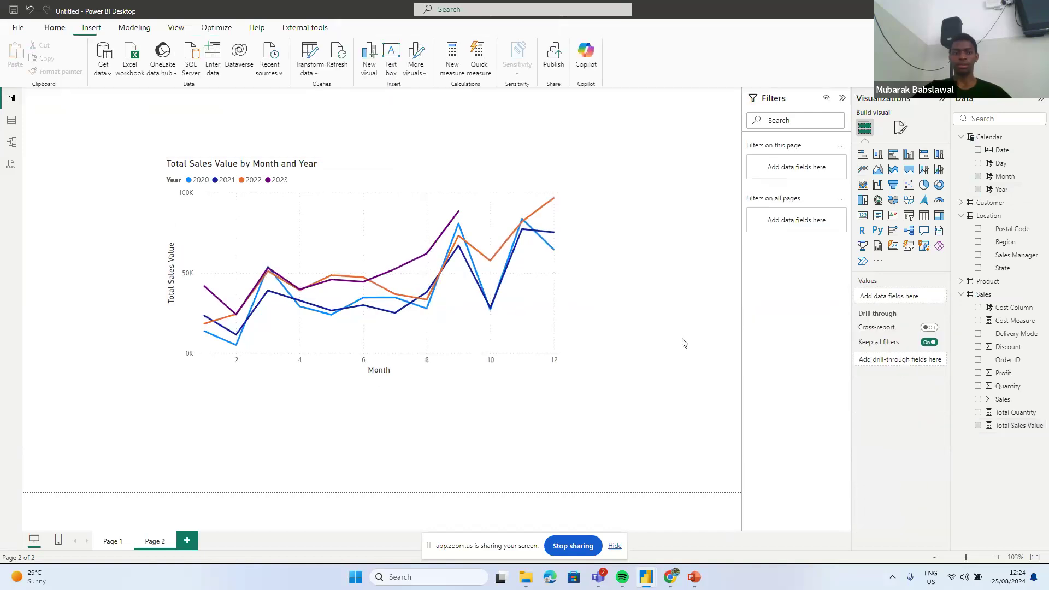
mouse_move(389, 344)
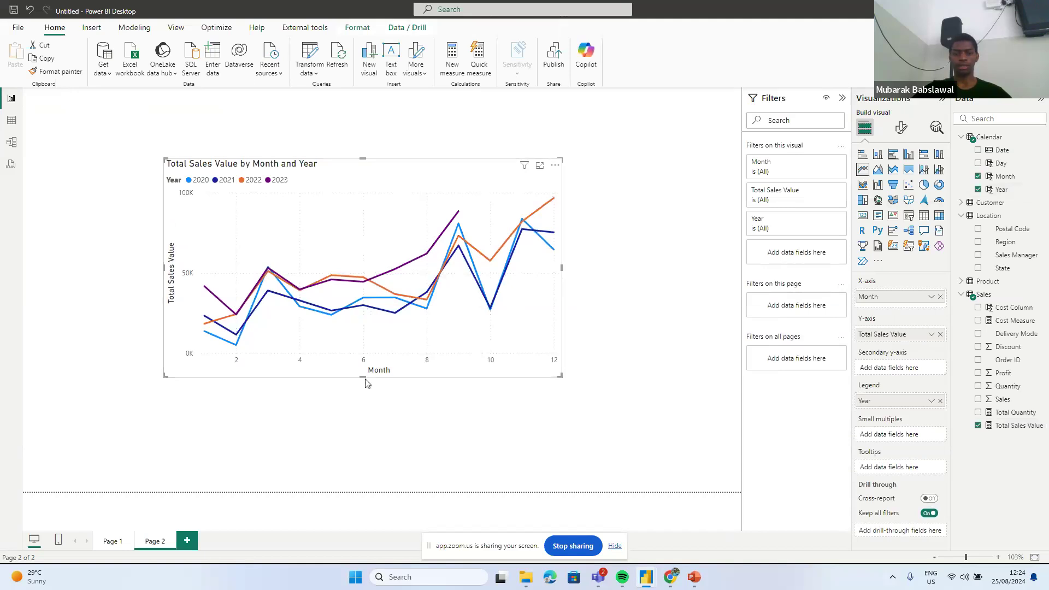
drag(362, 377, 362, 358)
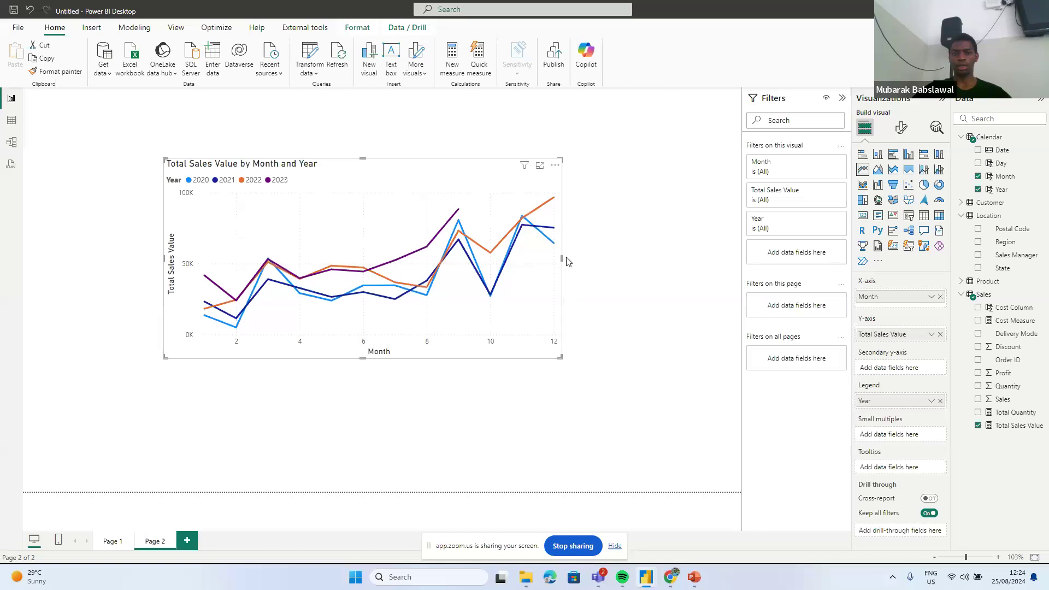
mouse_move(562, 258)
mouse_down()
mouse_move(551, 259)
mouse_move(559, 254)
mouse_up()
click(645, 254)
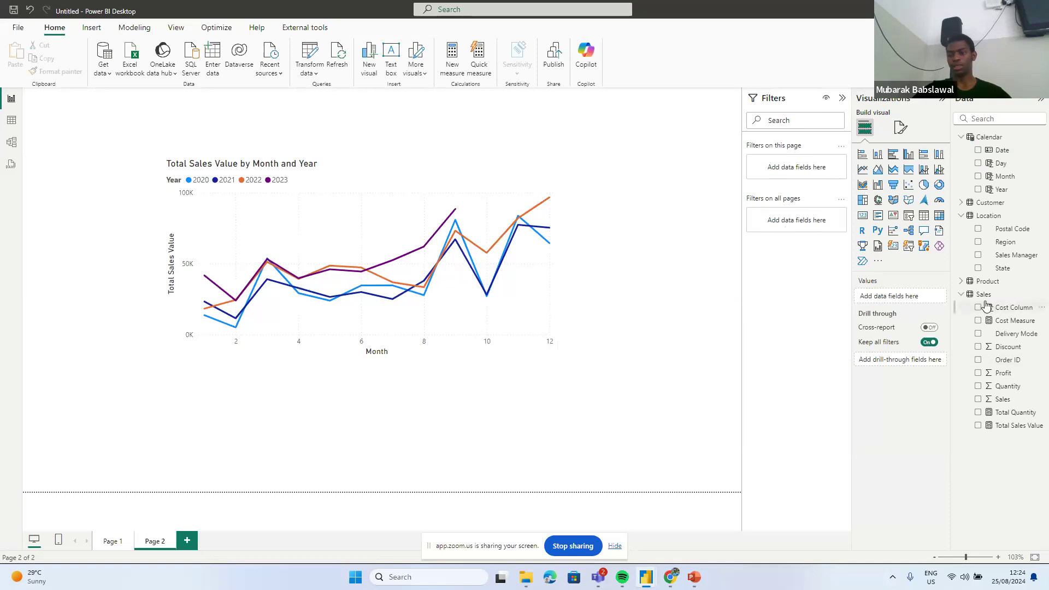
- Create a donut chart of Total Sales Value by Customer's Segment, place it beside the line chart and lower its bottom edge
click(962, 202)
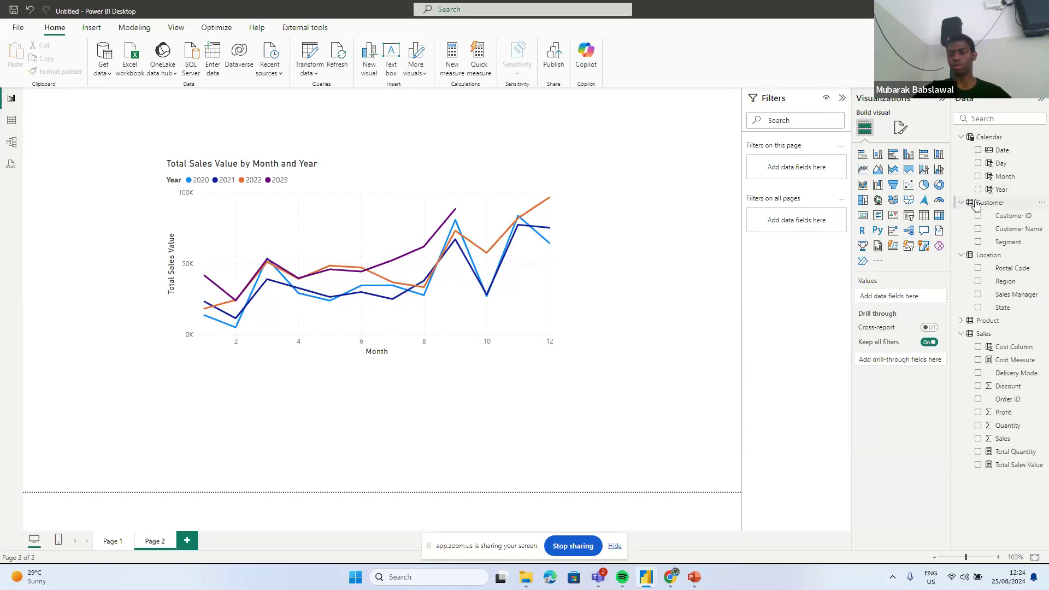
click(980, 242)
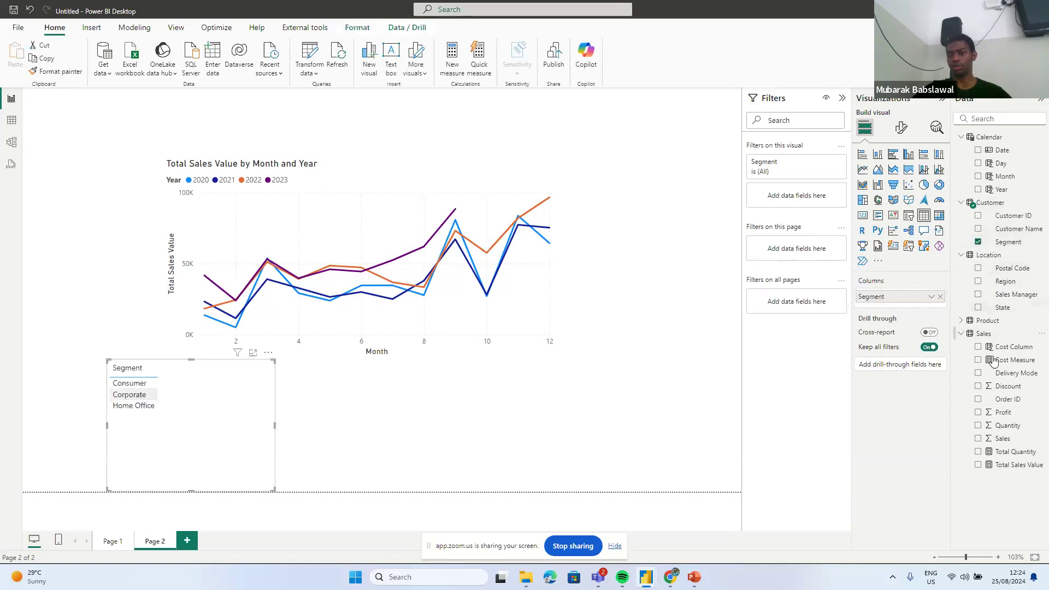
click(979, 465)
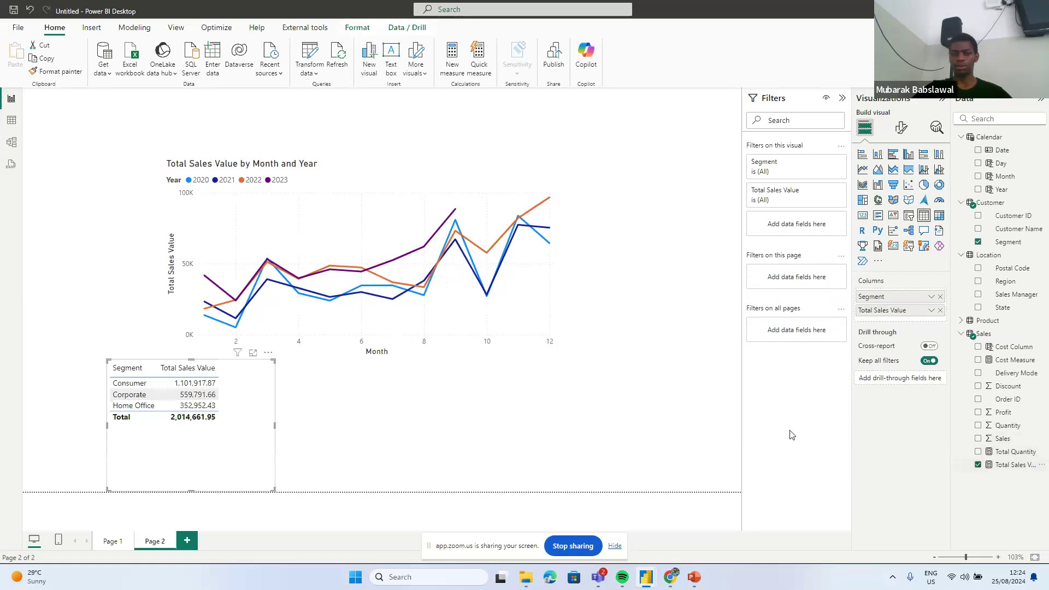
drag(246, 402, 703, 219)
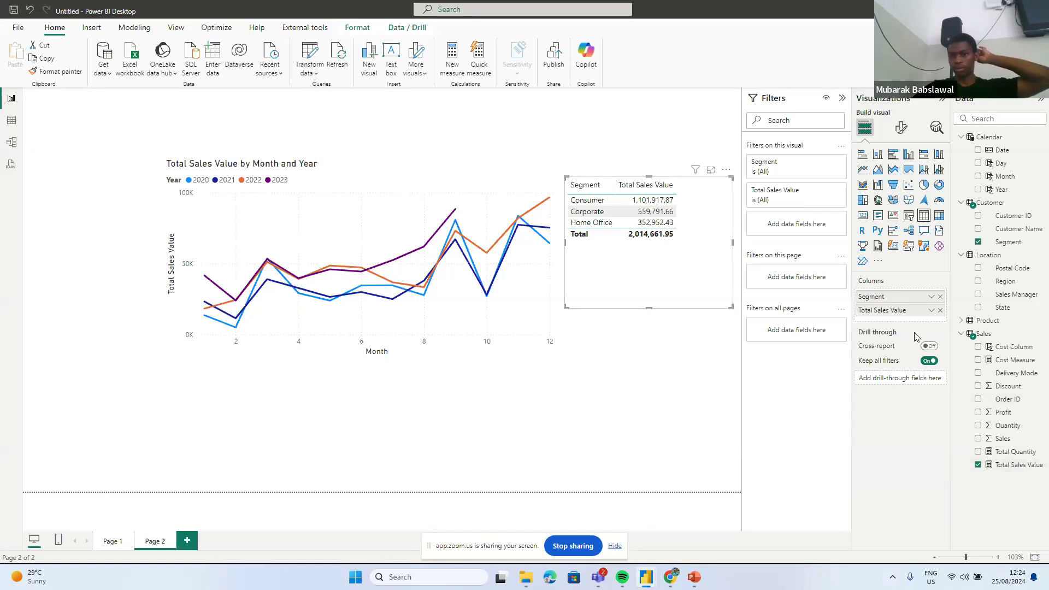
click(939, 185)
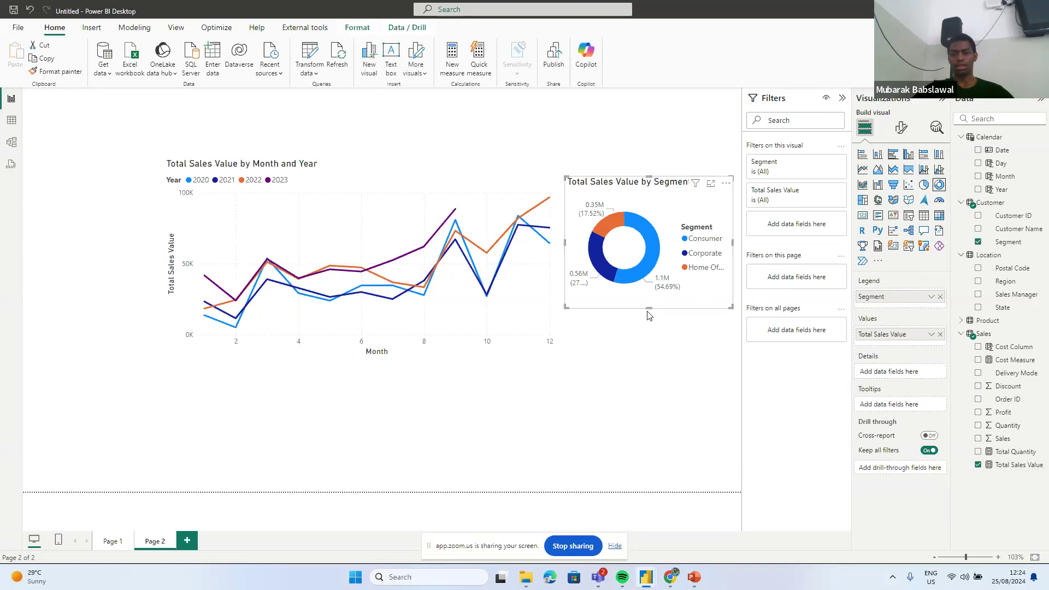
drag(648, 310, 649, 335)
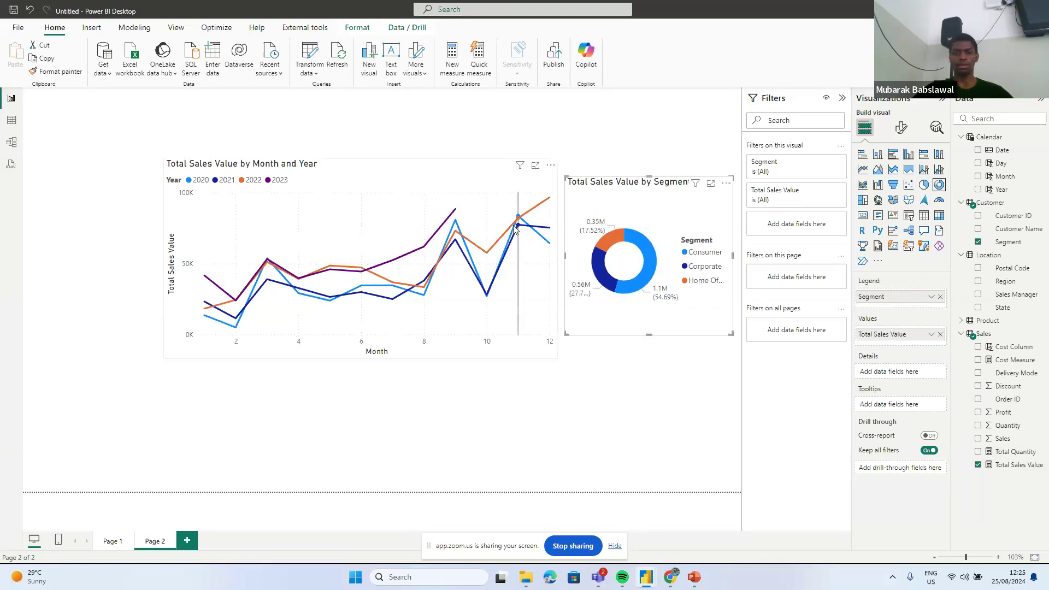
- Move the line chart and the Segment donut chart slightly up and left, and widen the donut chart
drag(450, 176, 434, 166)
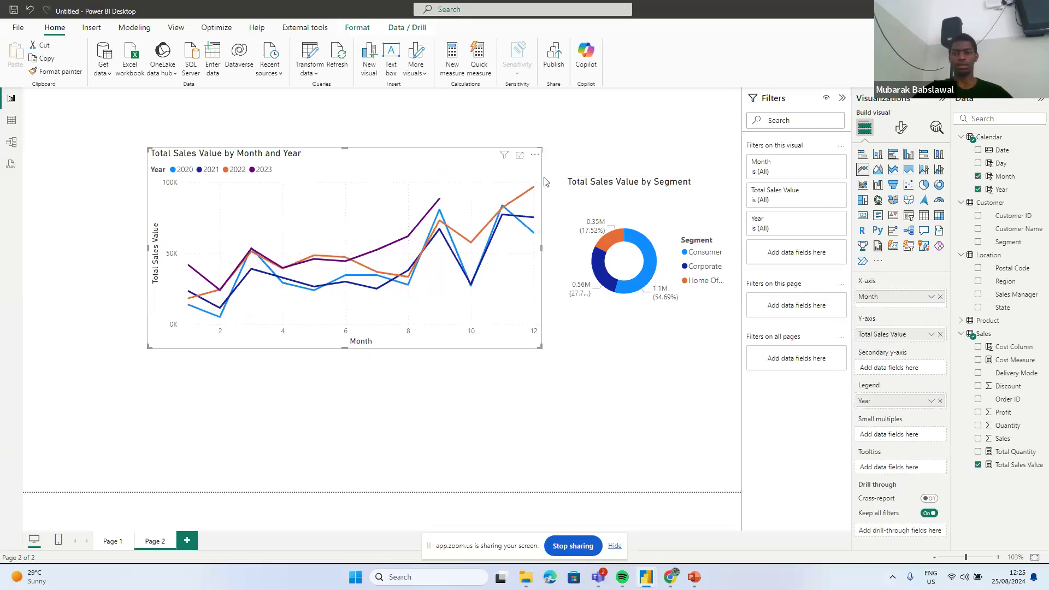
drag(604, 200, 582, 186)
drag(709, 319, 736, 331)
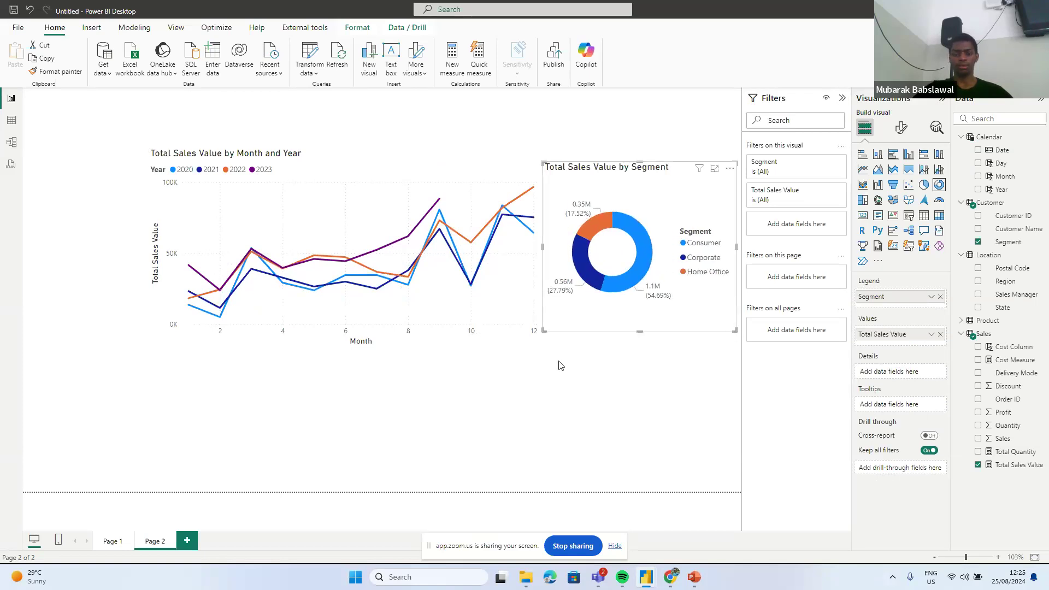
click(542, 372)
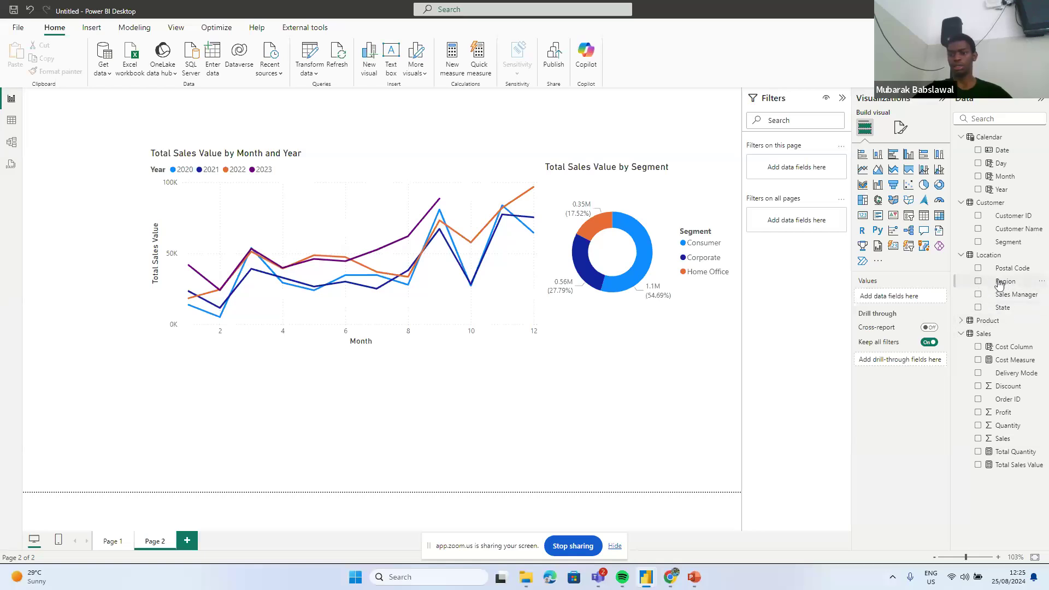
- Create a clustered bar chart of Total Sales Value by Location's Region below the line chart and narrow it slightly
drag(1000, 283, 448, 407)
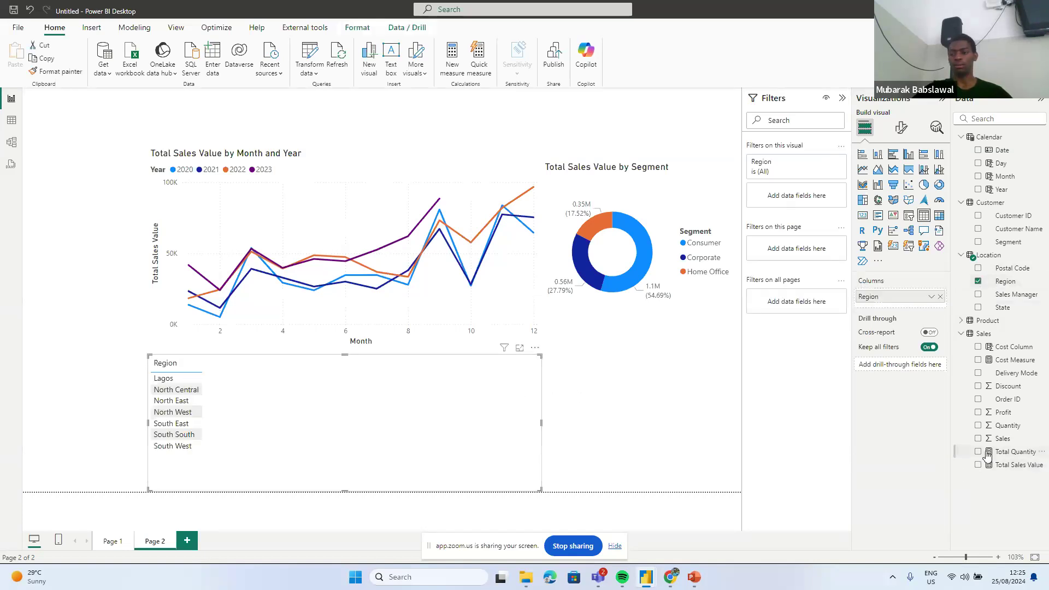
click(978, 465)
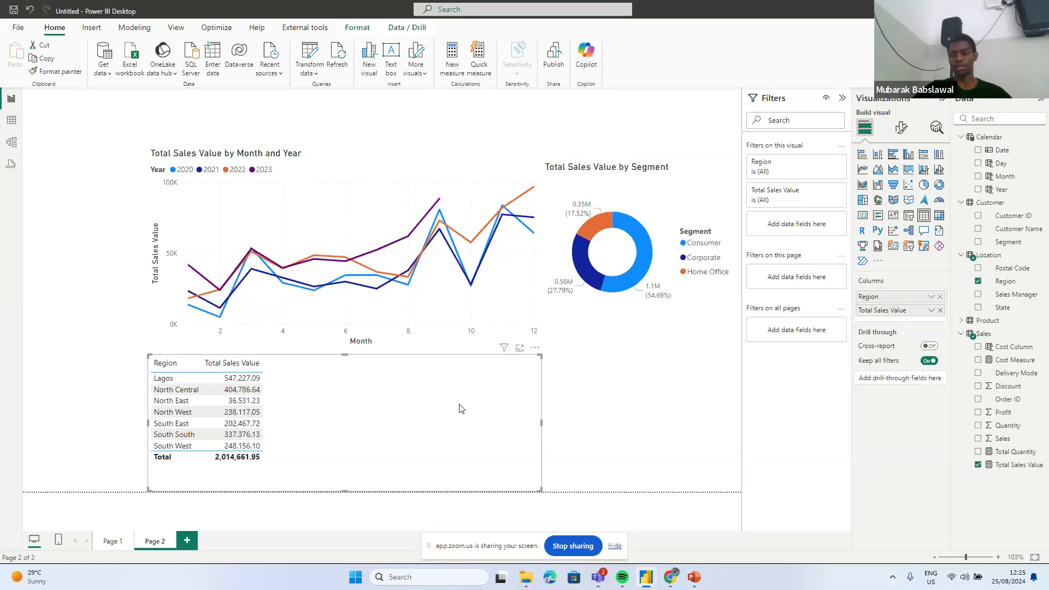
click(892, 156)
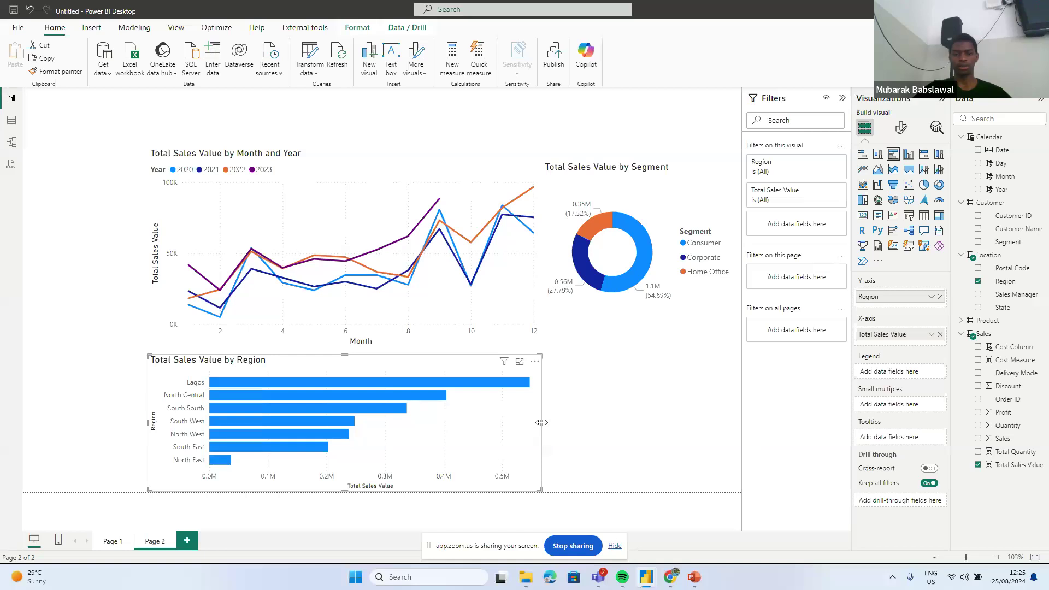
drag(539, 427, 533, 419)
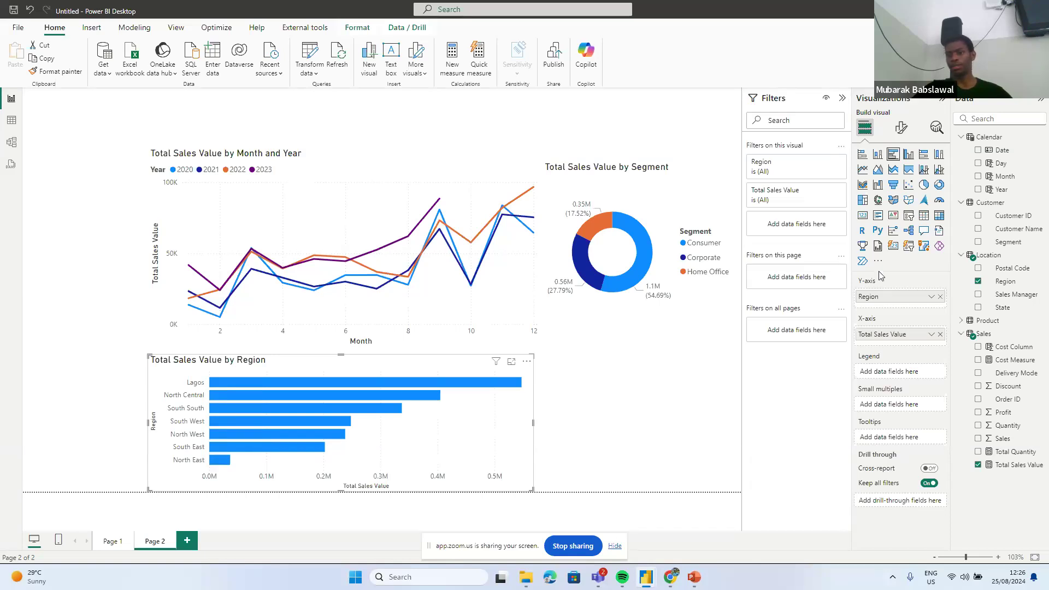
- Create a clustered bar chart of Total Sales Value by Product's Sub-Category below the donut chart and look through its bars
click(966, 322)
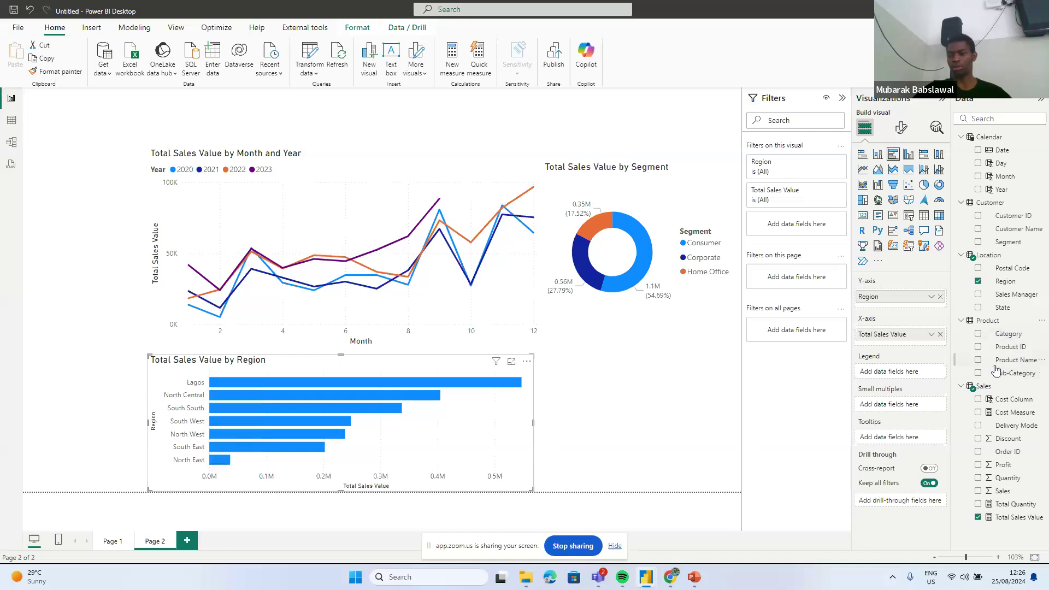
drag(996, 373, 666, 385)
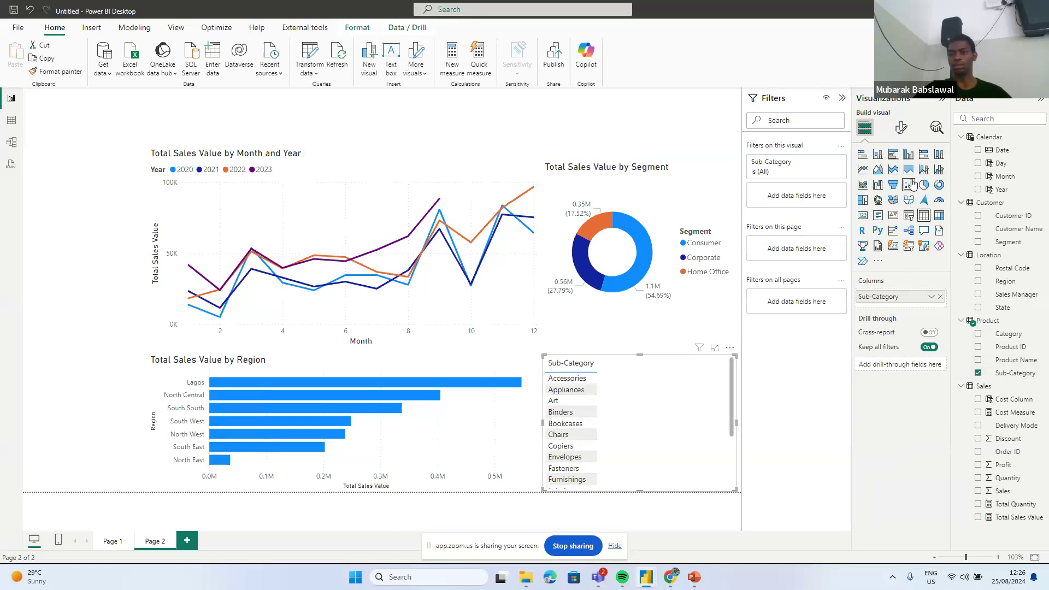
click(894, 155)
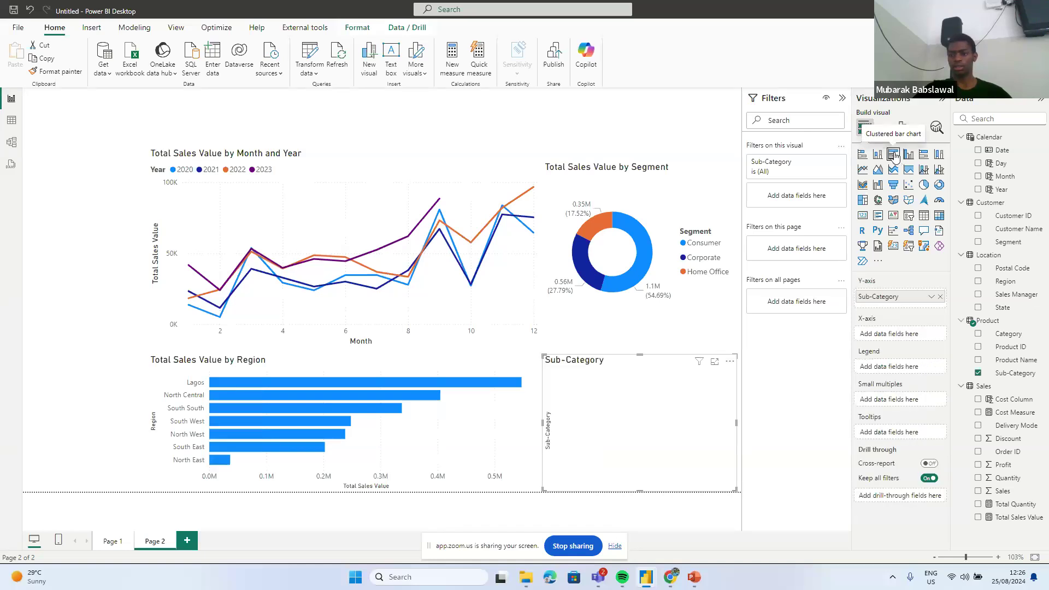
drag(1018, 522, 909, 338)
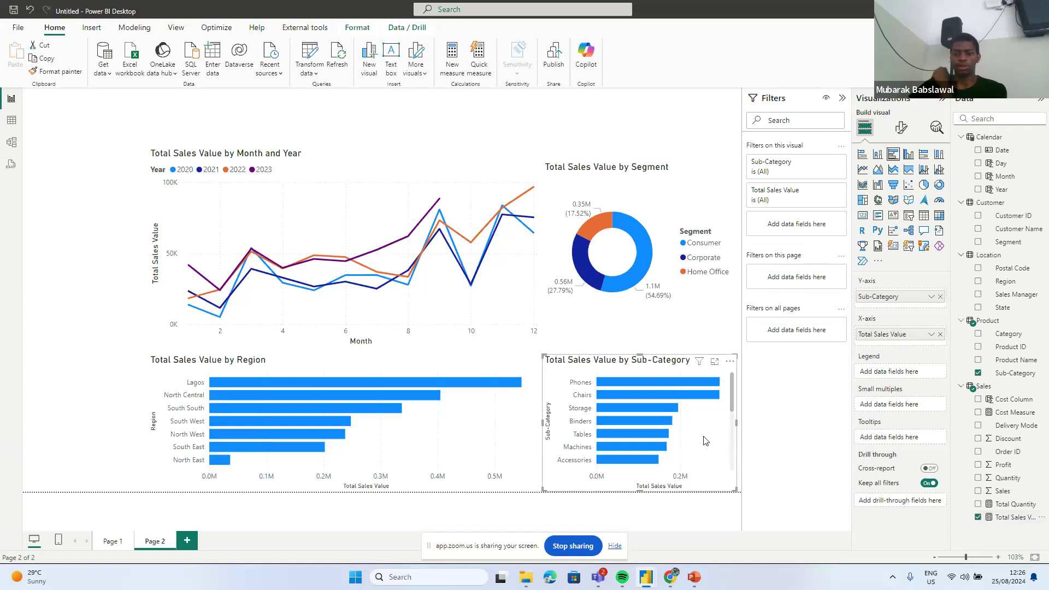
scroll(705, 440, down, 5)
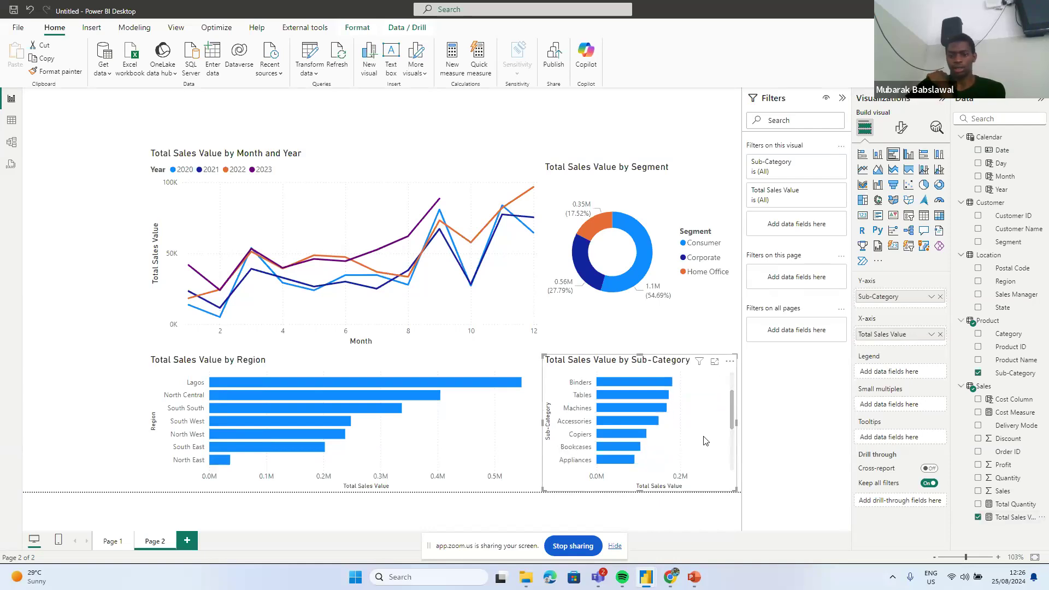
scroll(705, 441, down, 1)
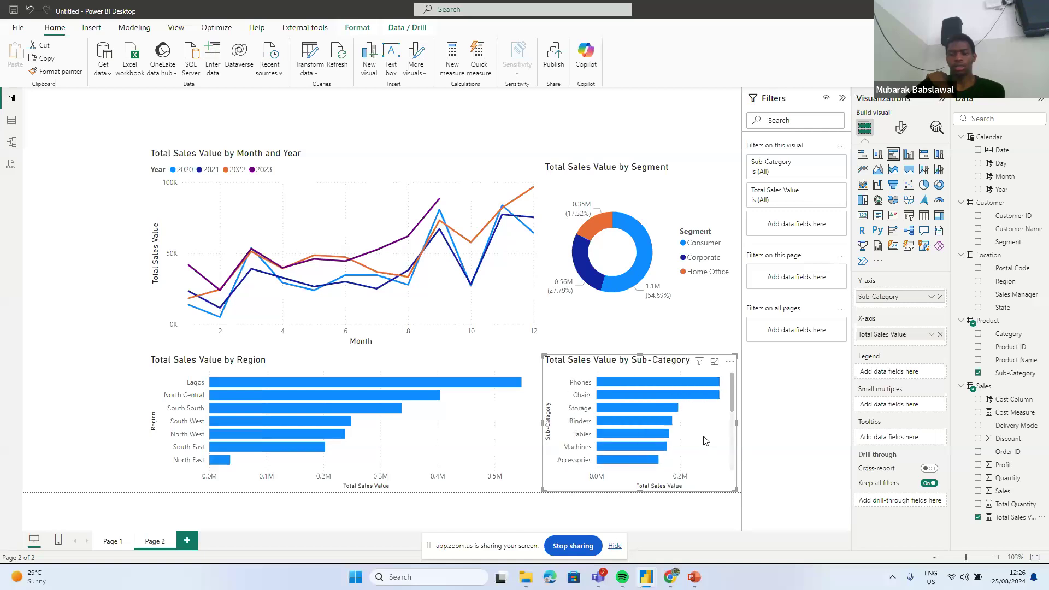
scroll(705, 440, up, 6)
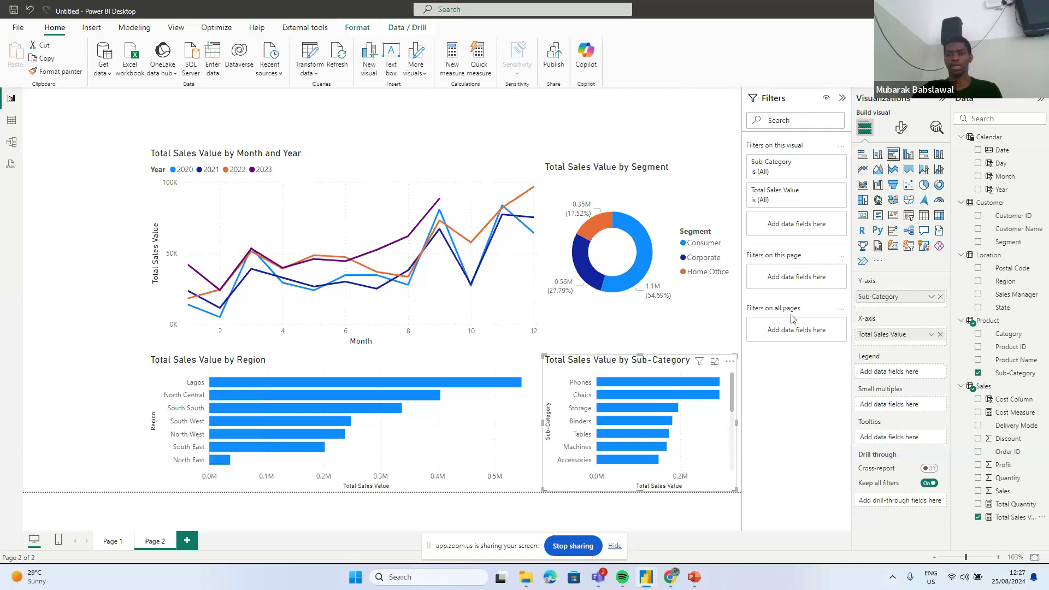
- Try filtering the Sub-Category bar chart to Accessories only with basic filtering, and clear that selection
click(825, 164)
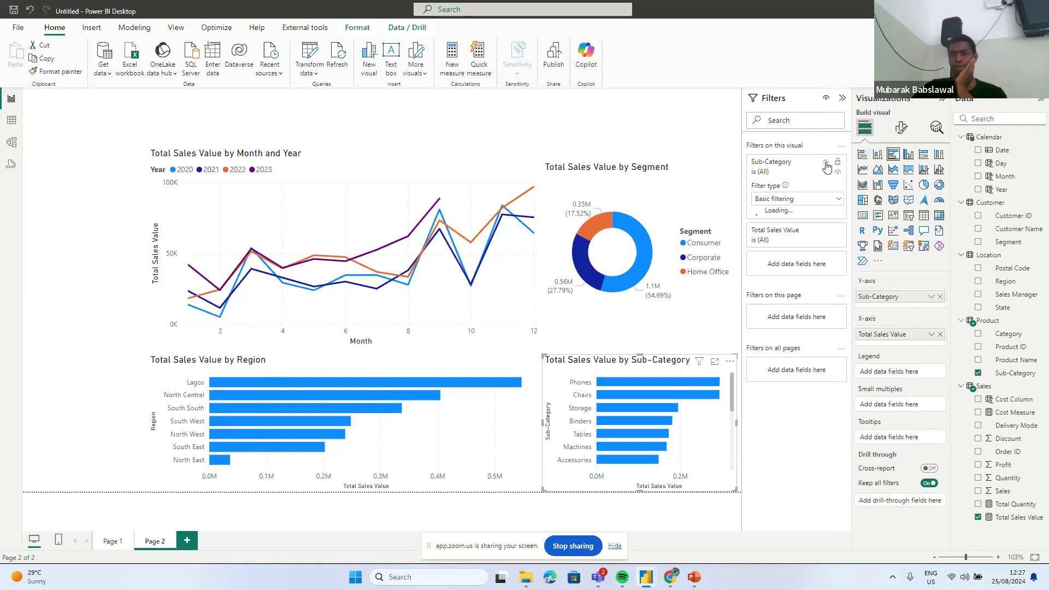
scroll(797, 272, down, 3)
scroll(798, 271, up, 3)
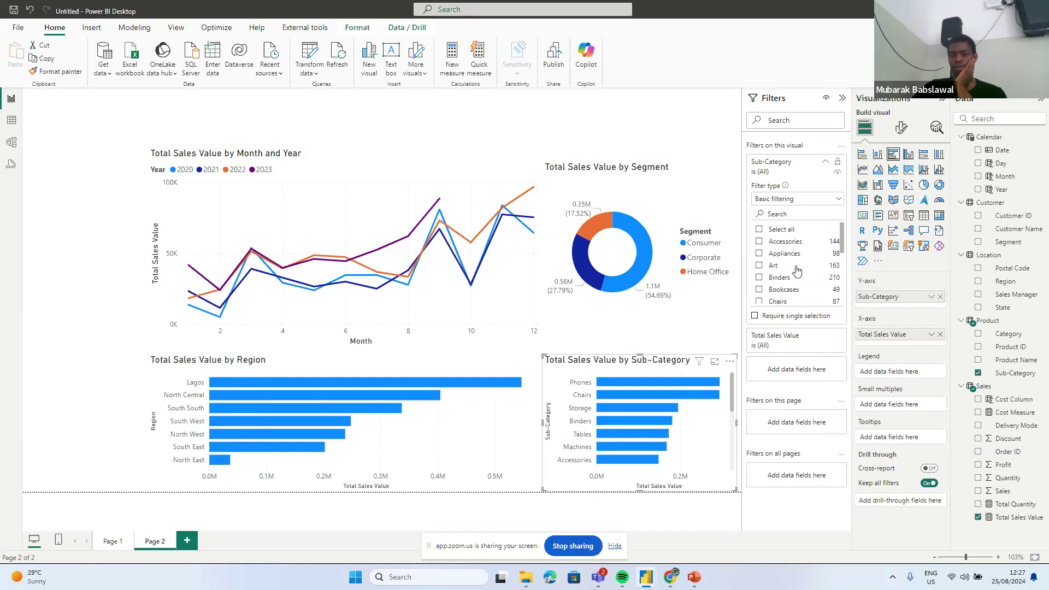
click(758, 242)
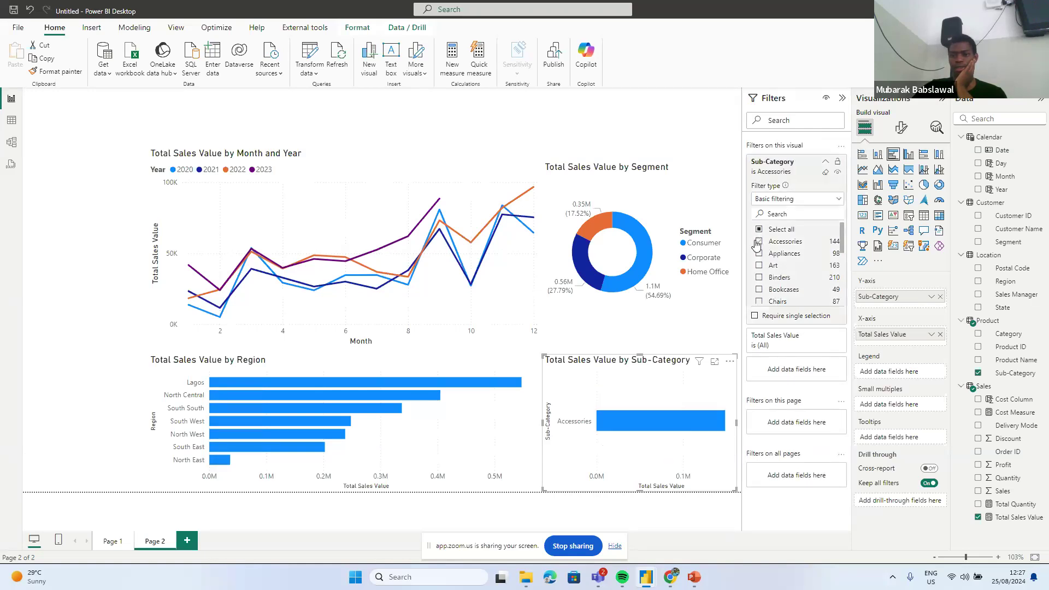
click(758, 242)
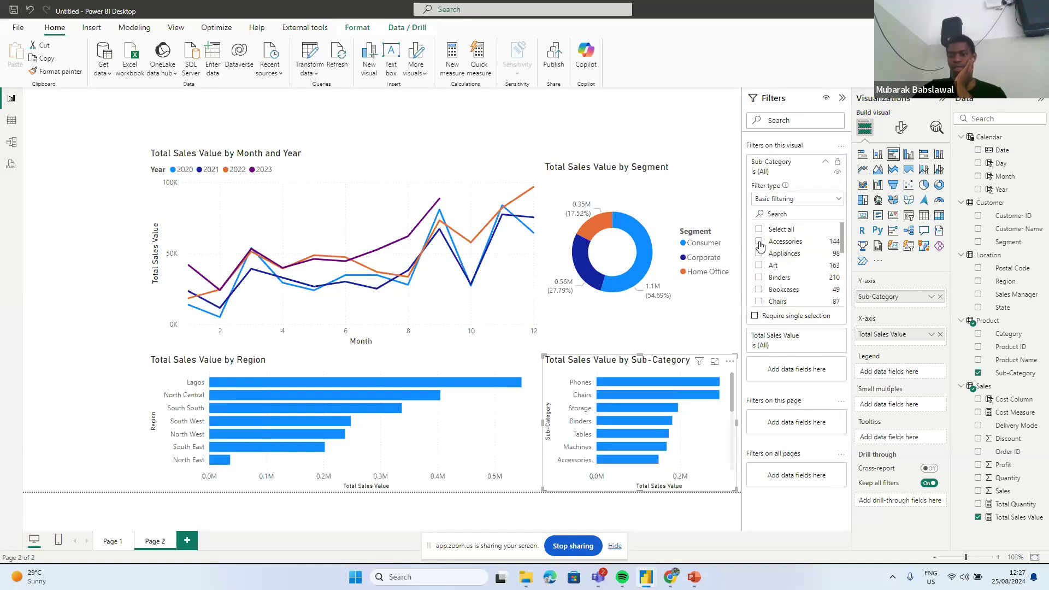
- Try advanced filtering for Sub-Category on the bar chart and view its available conditions
click(801, 200)
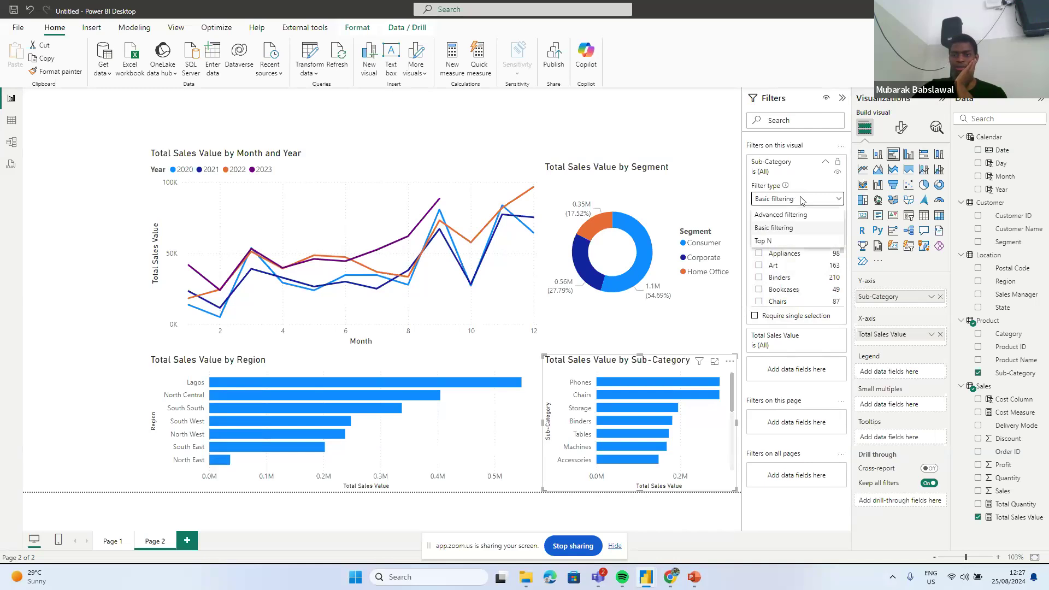
click(792, 217)
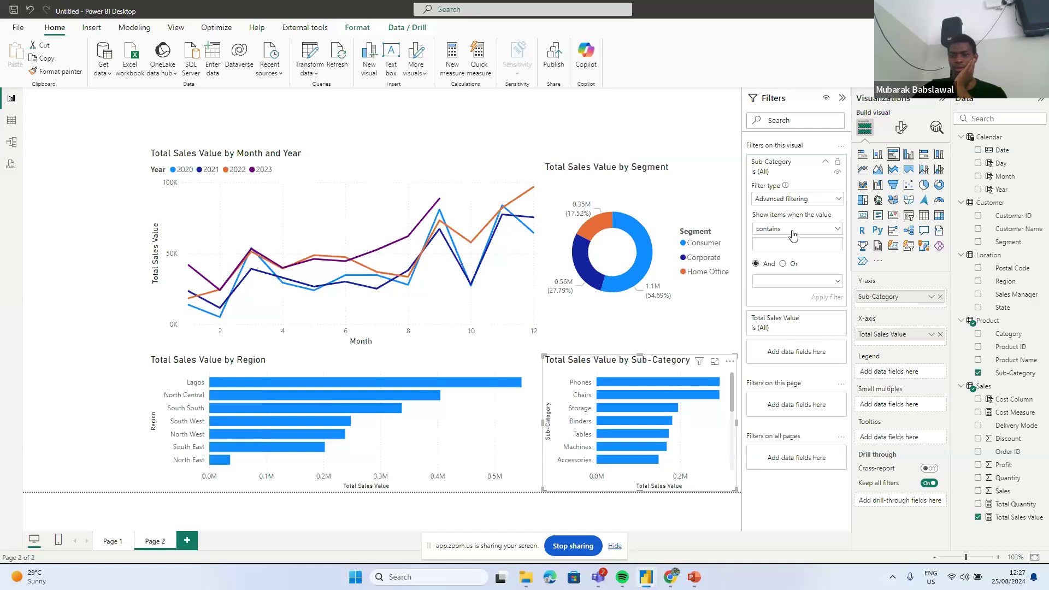
click(793, 230)
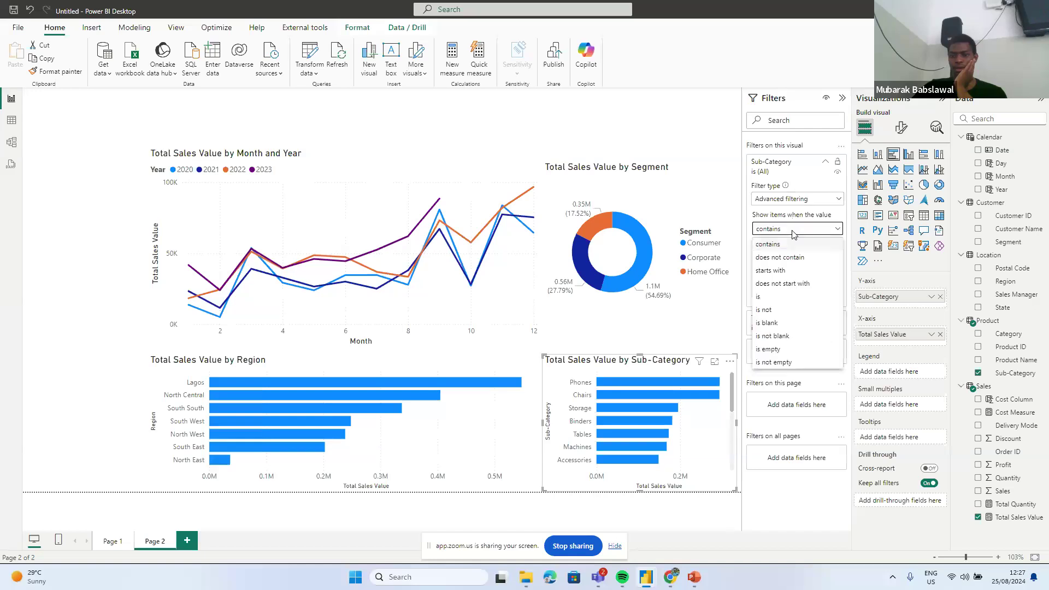
click(804, 204)
- Apply a Top N filter to the Sub-Category bar chart showing the top 5 items by Total Sales Value
click(806, 204)
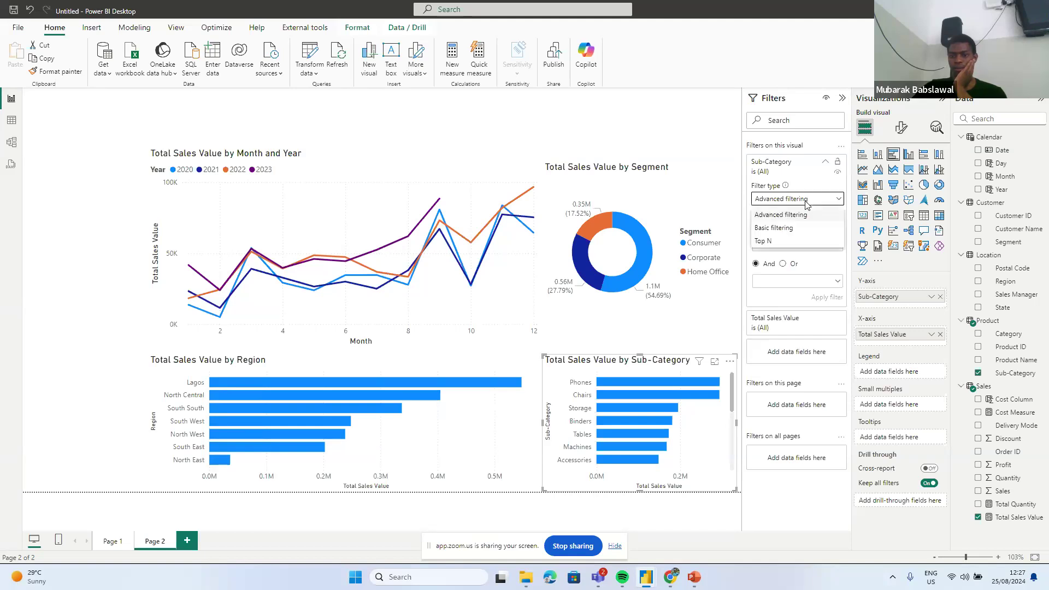
click(781, 245)
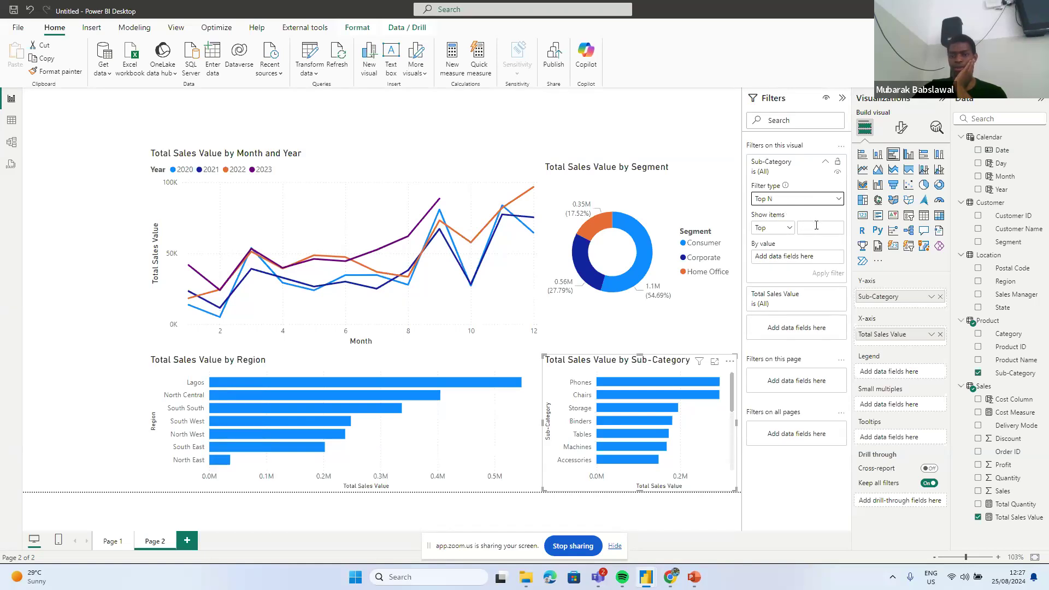
click(781, 232)
click(781, 231)
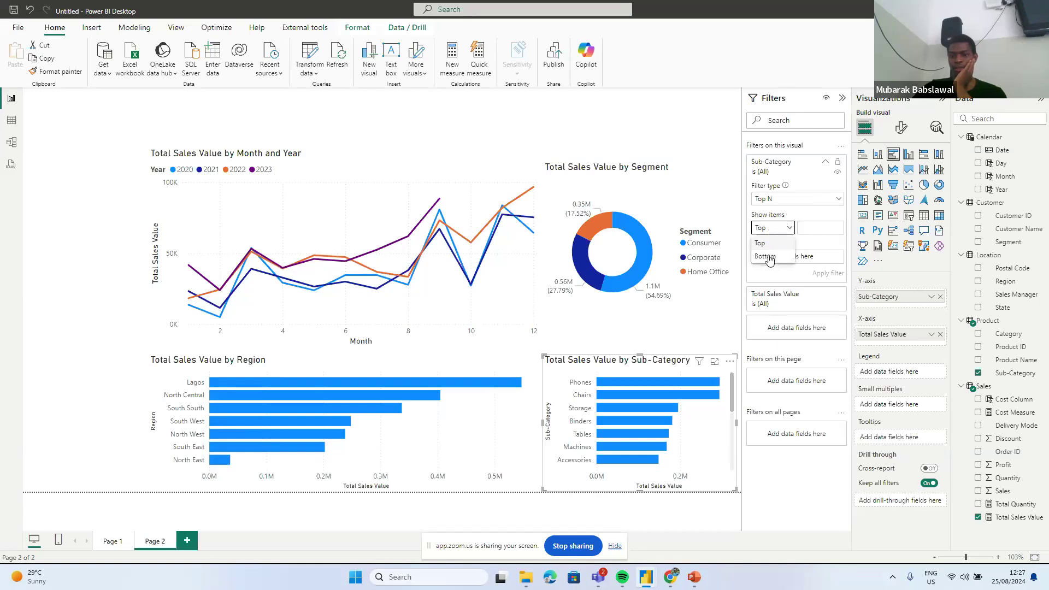
click(834, 227)
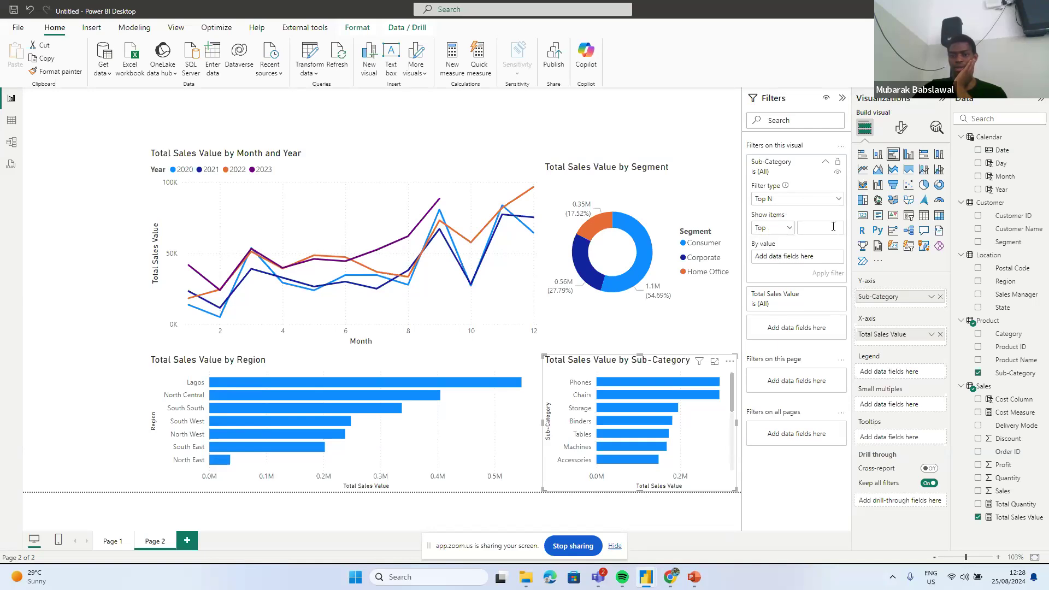
text(5)
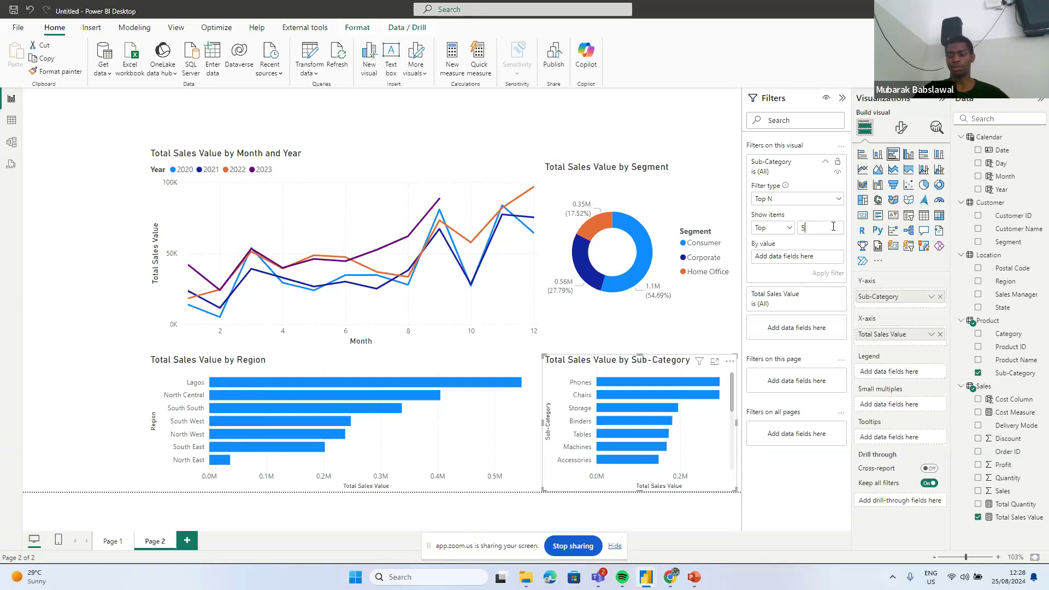
drag(1016, 523, 815, 265)
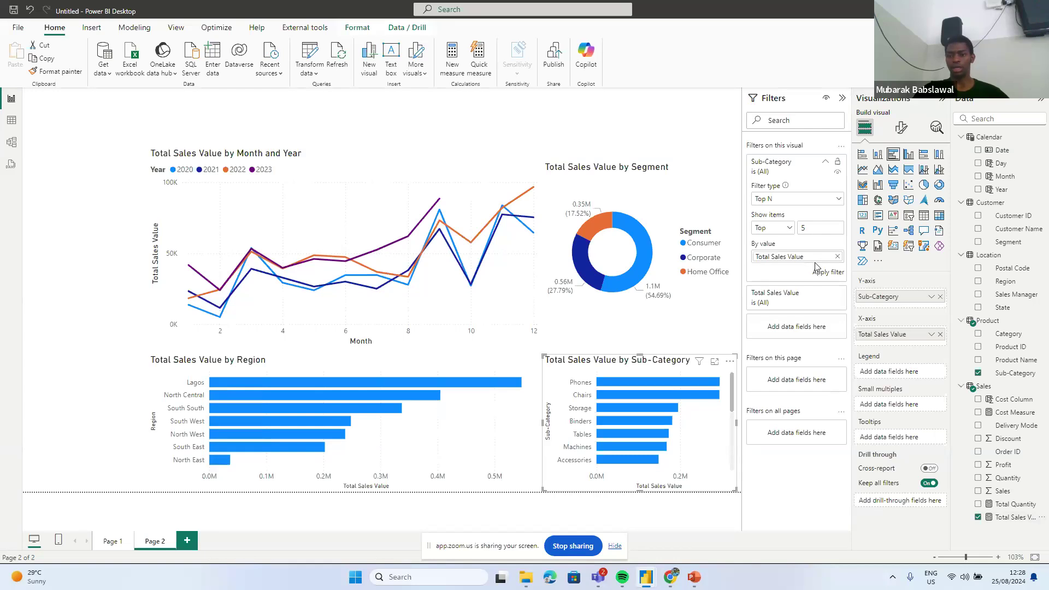
click(827, 273)
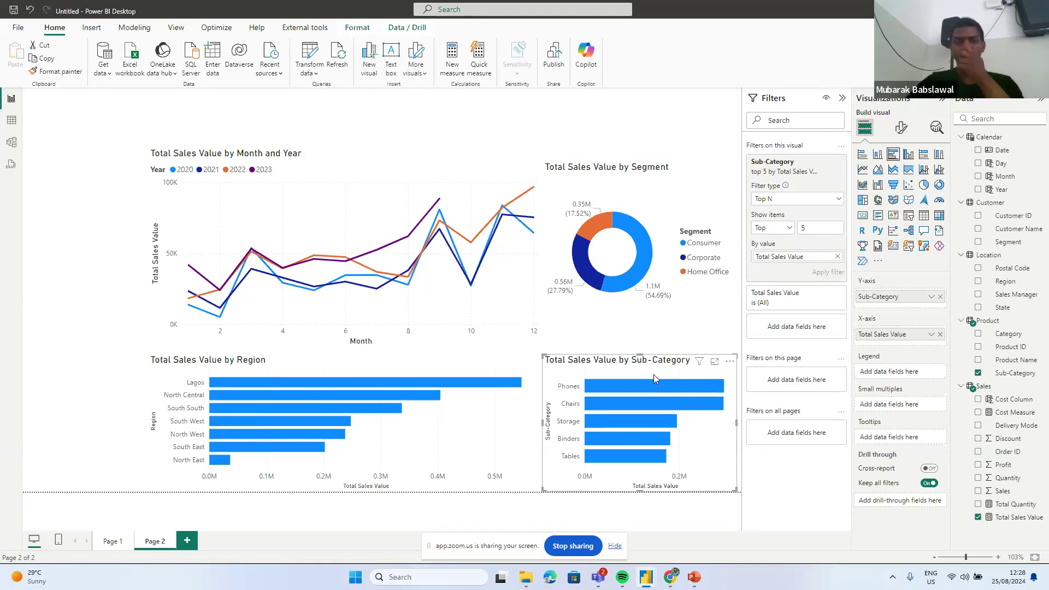
- Shift the Segment donut chart slightly down beside the line chart
click(645, 200)
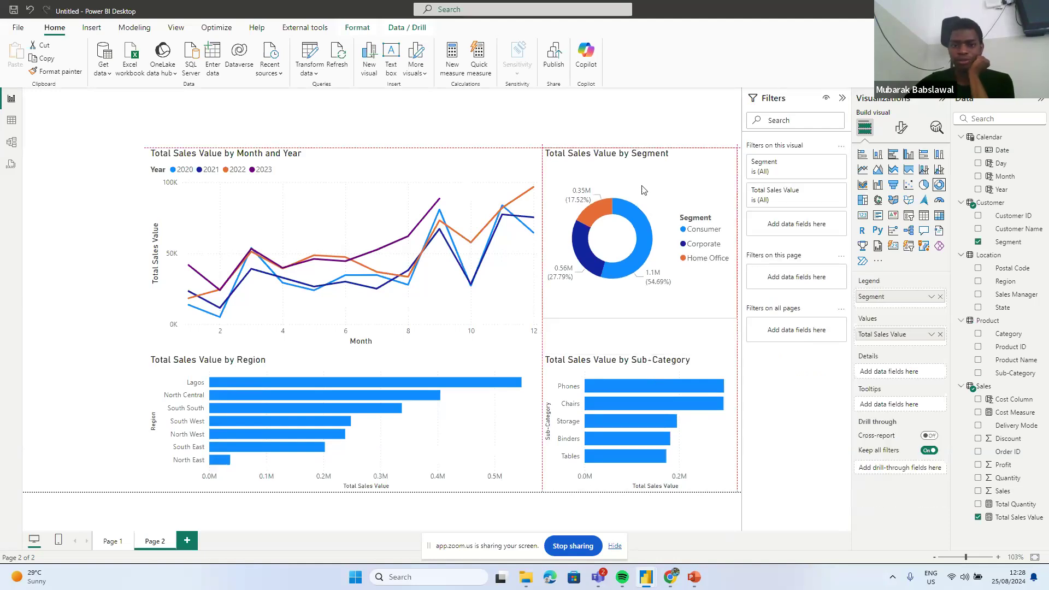
drag(644, 200, 648, 206)
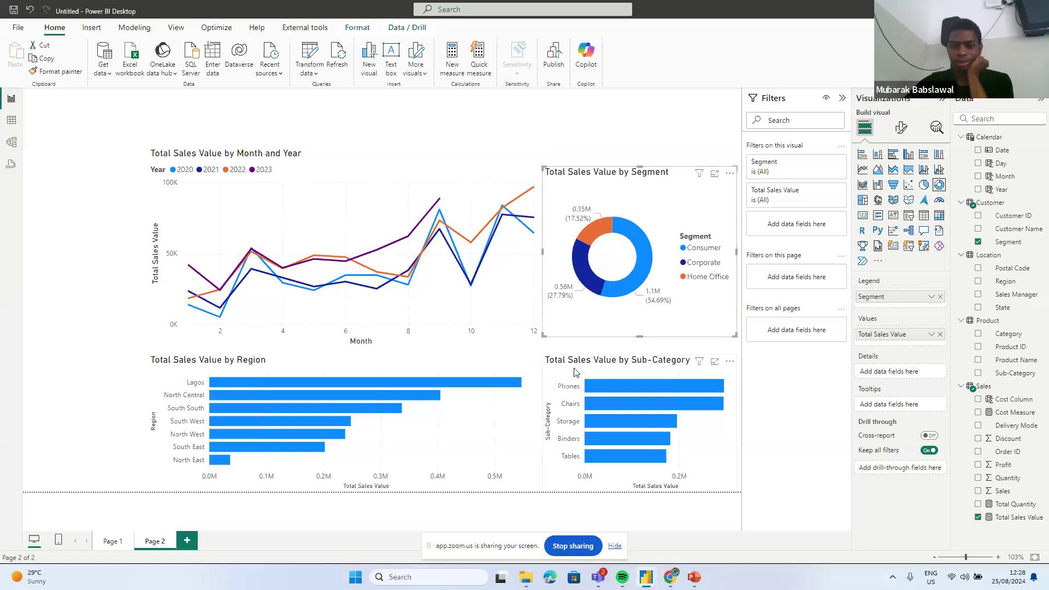
- Narrow the Region bar chart from its right edge and widen the Sub-Category bar chart leftward into the freed space
click(533, 376)
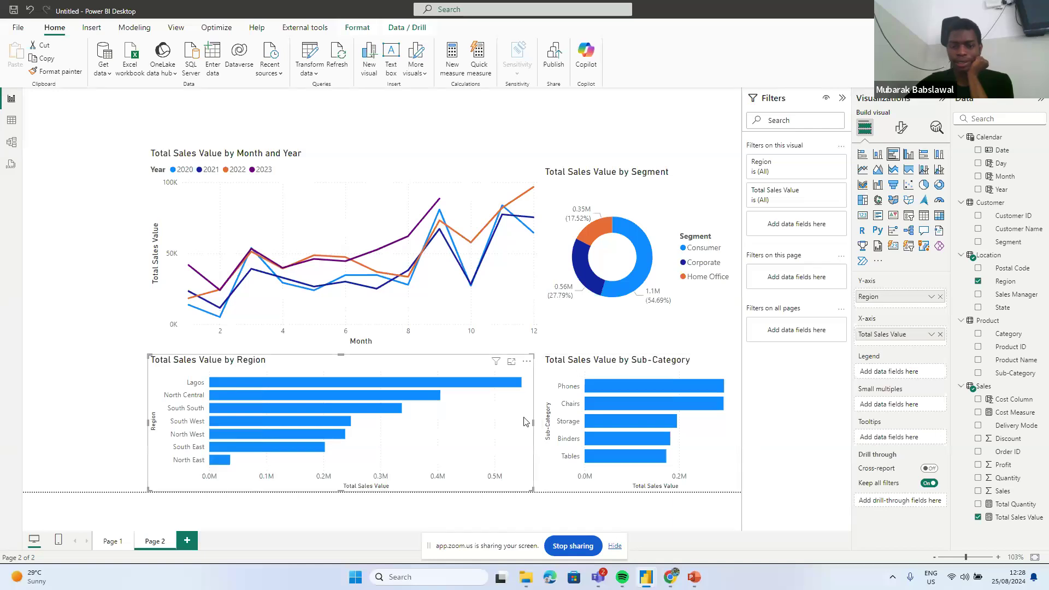
drag(524, 422, 476, 421)
click(546, 386)
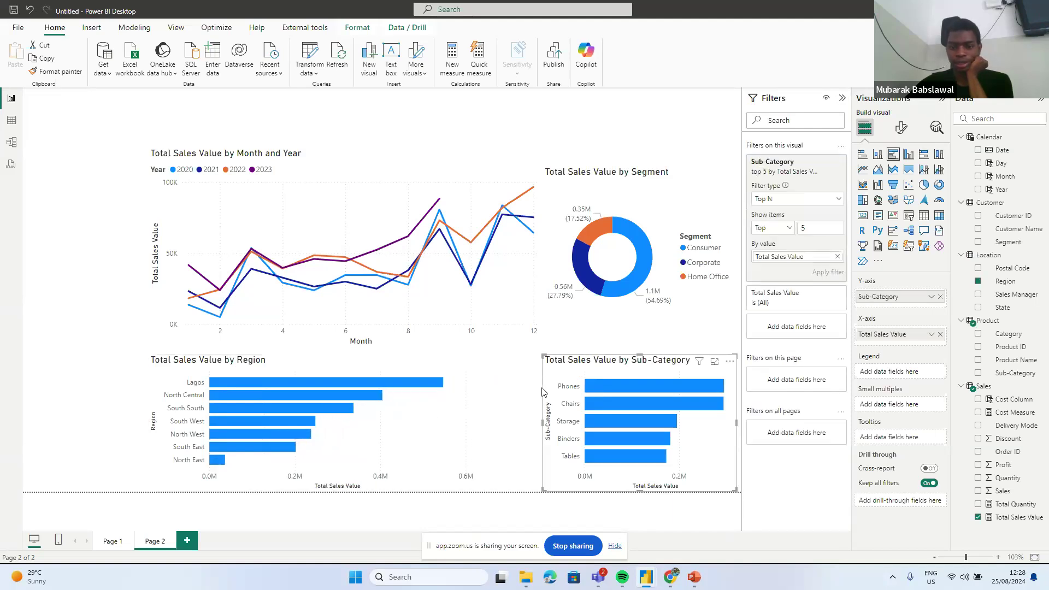
drag(542, 421, 488, 417)
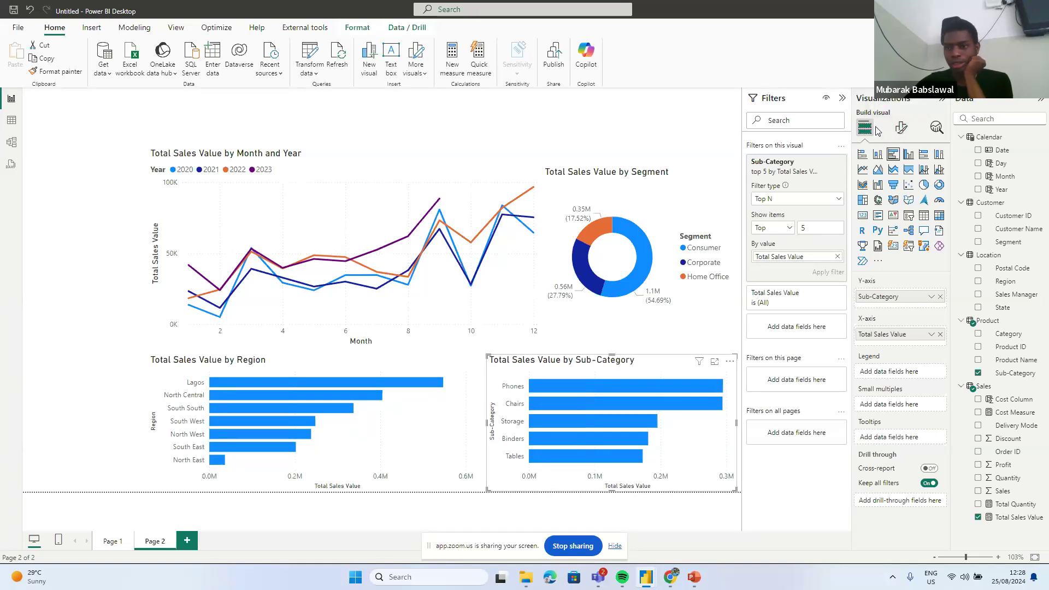
- Change the Sub-Category bar chart's title to "Top 5 Sub Categories"
click(903, 130)
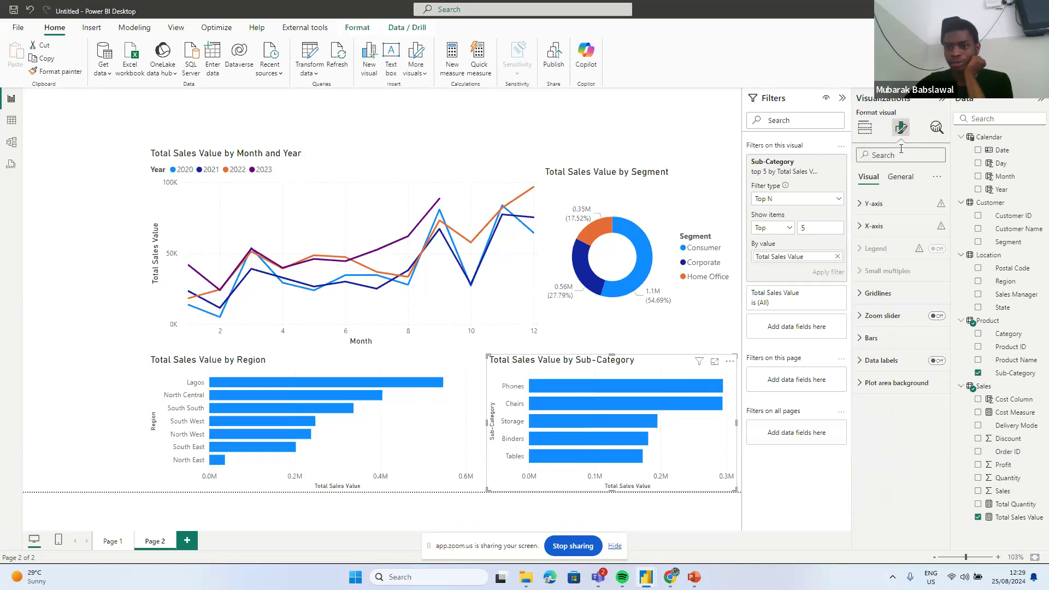
click(901, 182)
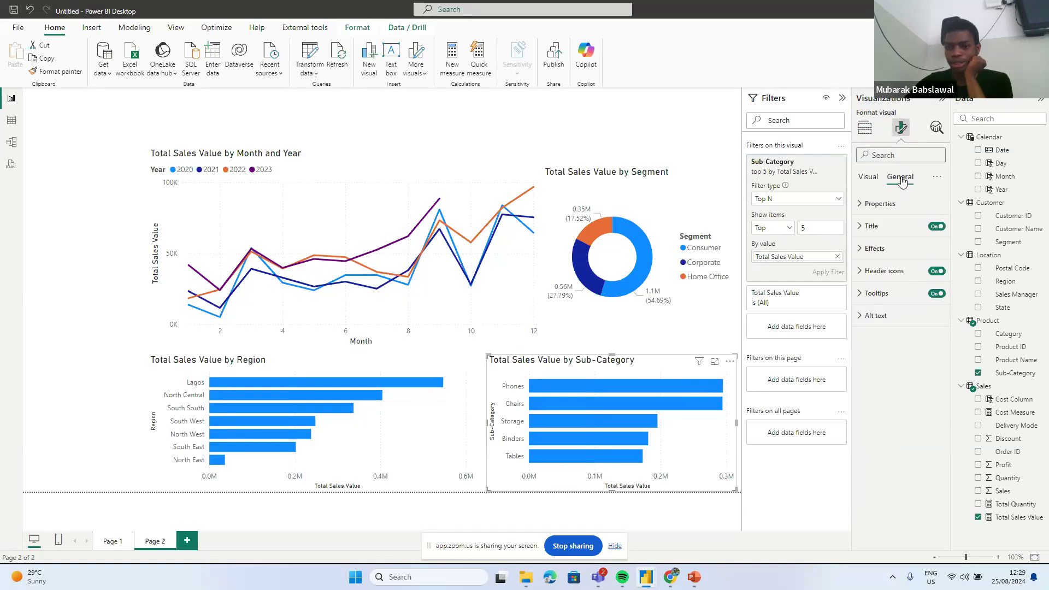
click(869, 227)
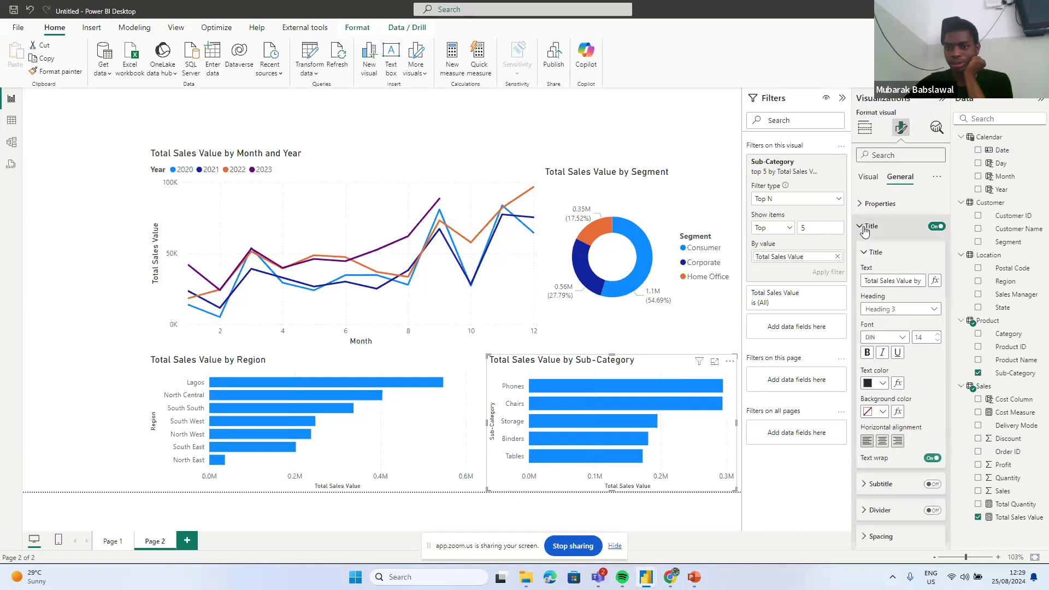
click(905, 281)
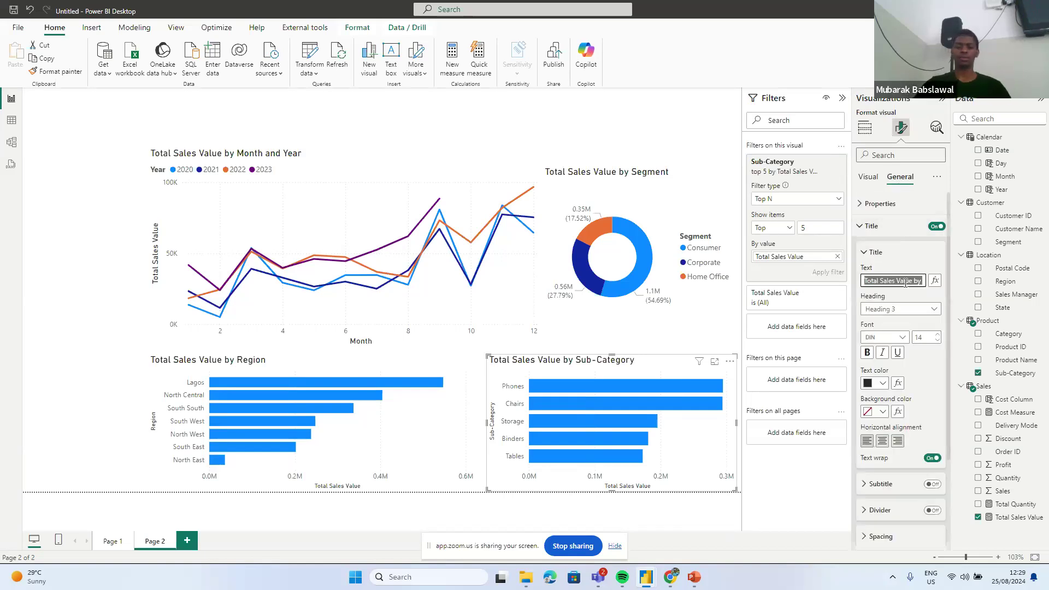
text(Top 5)
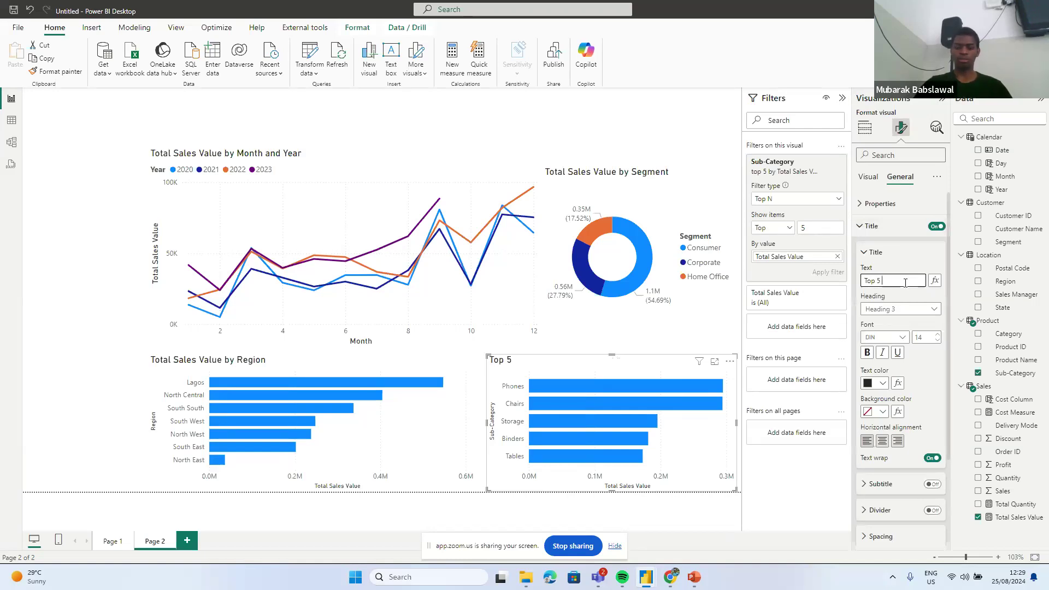
text( Sub Categories)
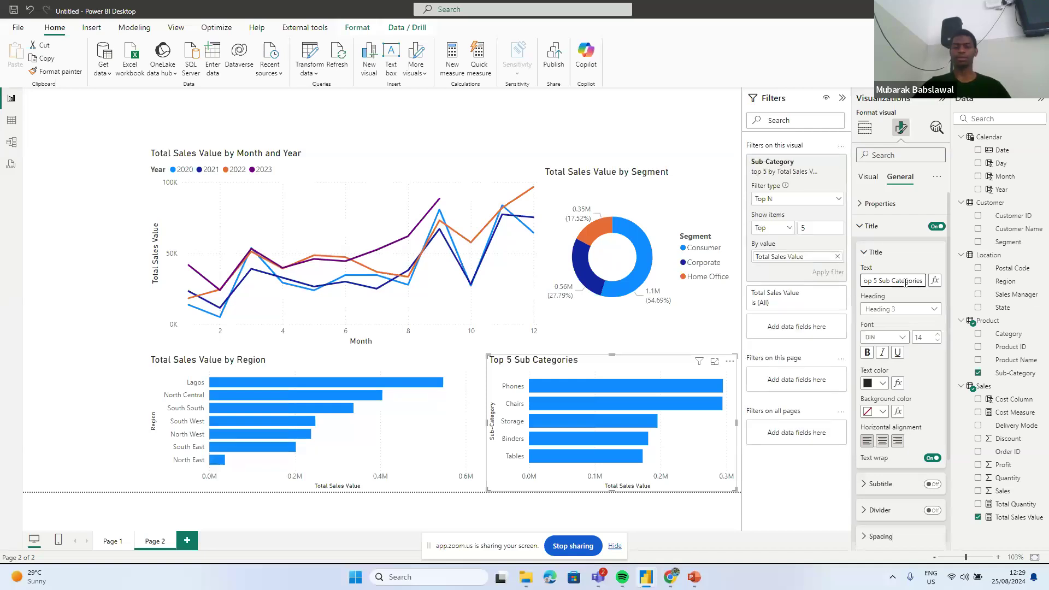
- Change the Region bar chart's title to "Sales By Region"
click(365, 360)
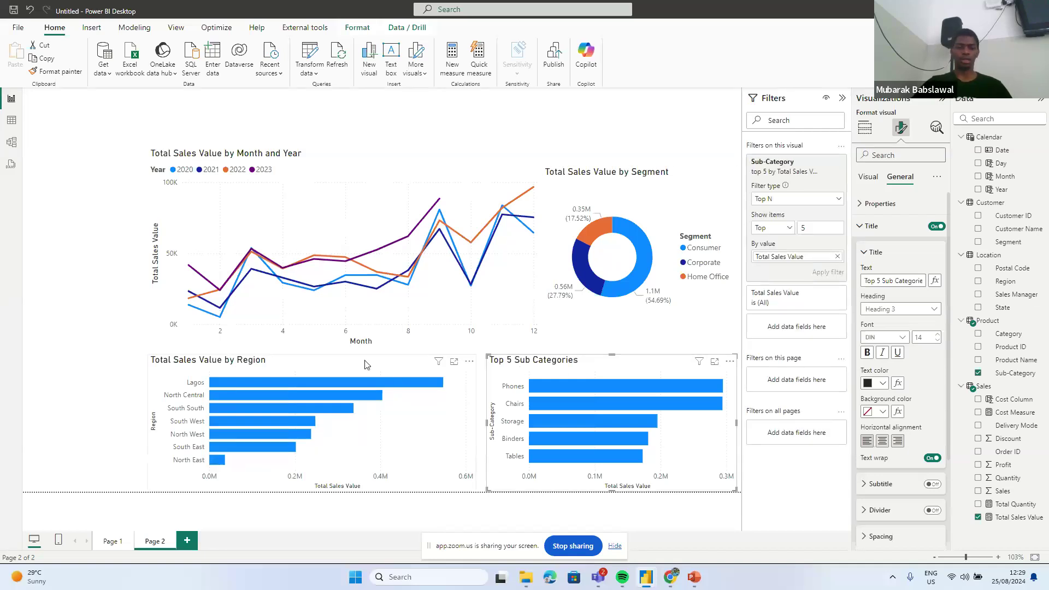
click(366, 365)
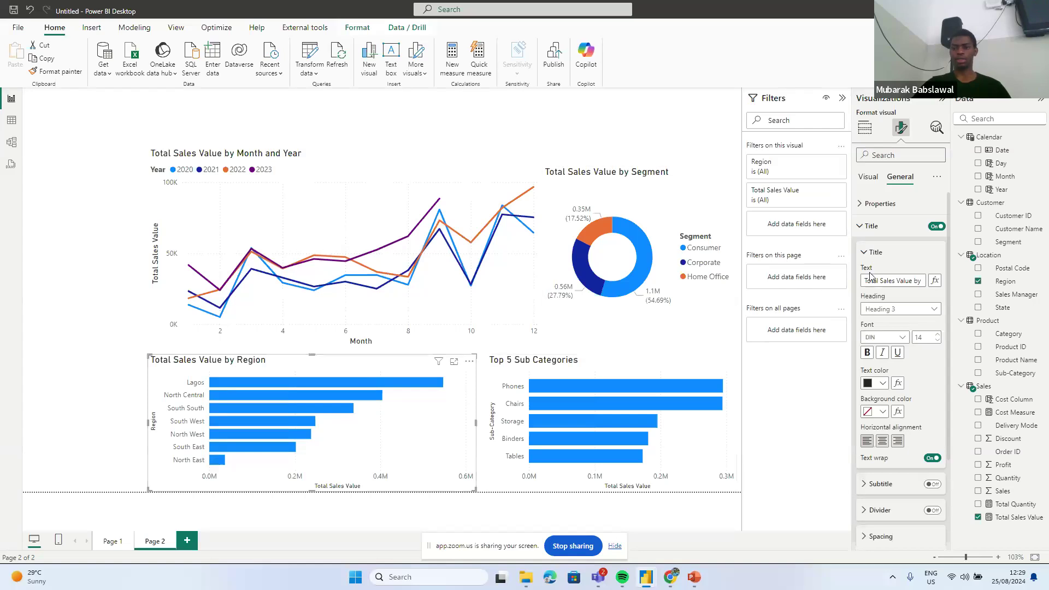
click(905, 282)
key(ctrl+a)
text(S)
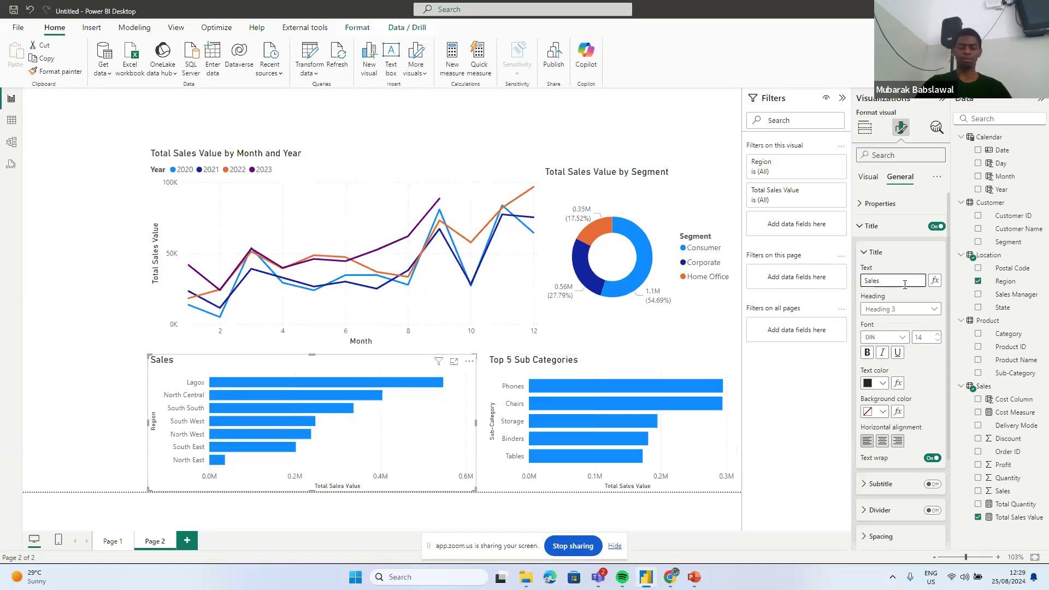
text(ales By Region)
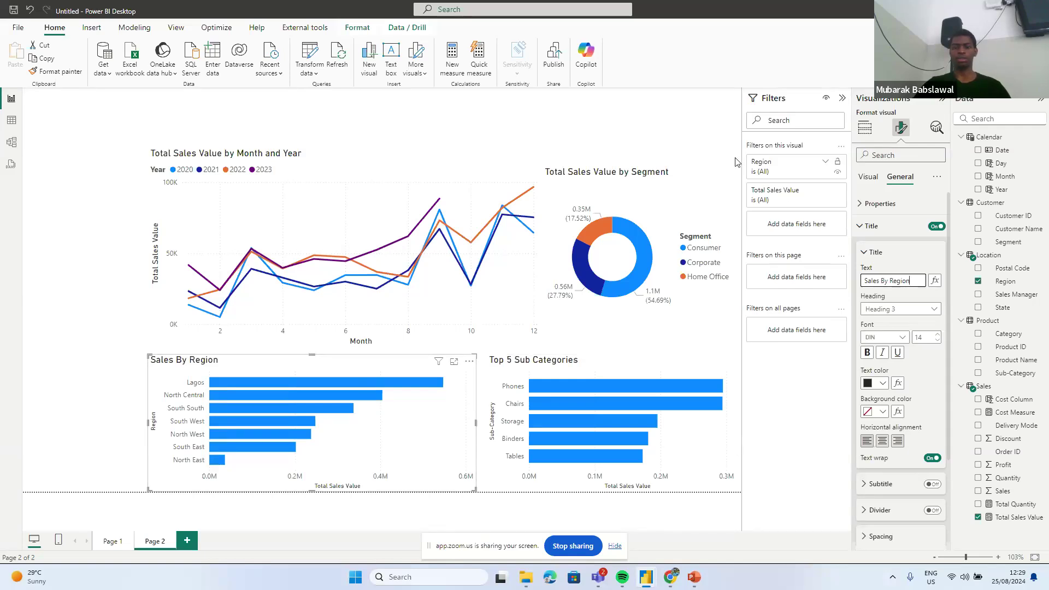
- Shorten the donut chart's title to "Sales by Segment"
click(661, 185)
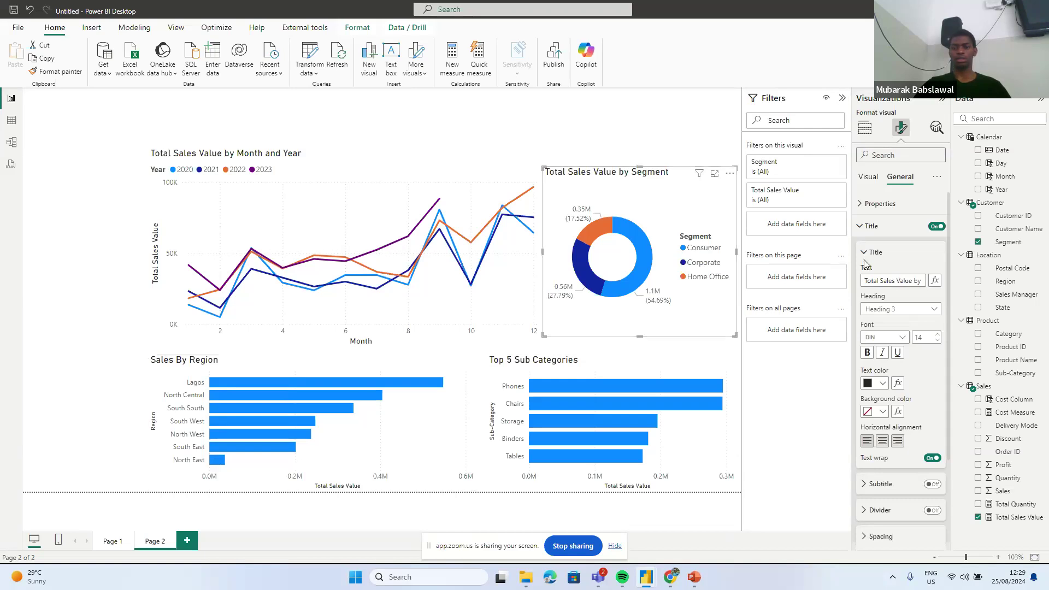
drag(911, 281, 827, 288)
text(Sales)
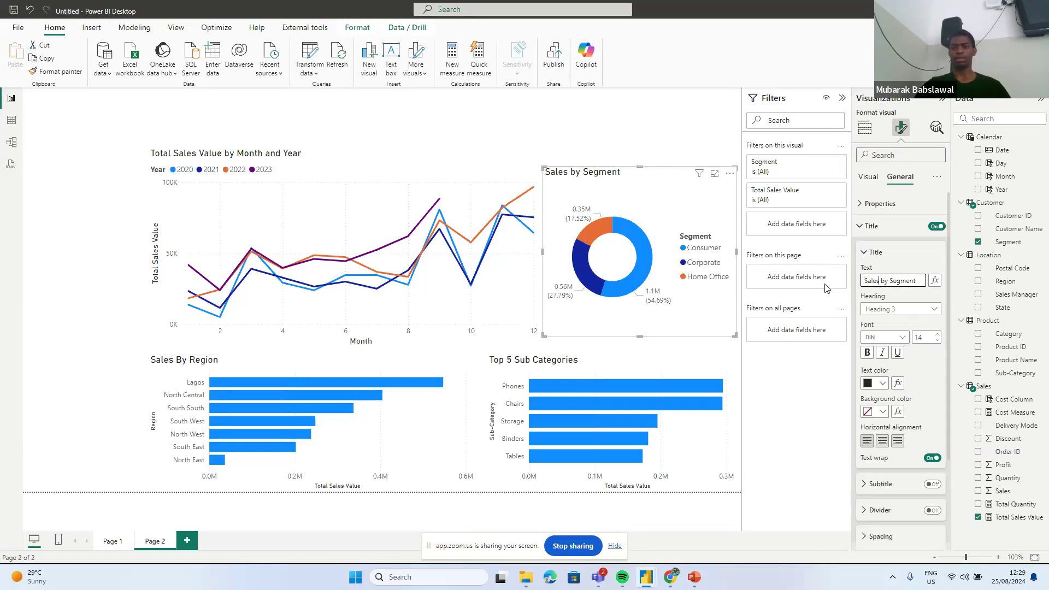
- Change the line chart's title to "Sales Trend by year"
click(479, 170)
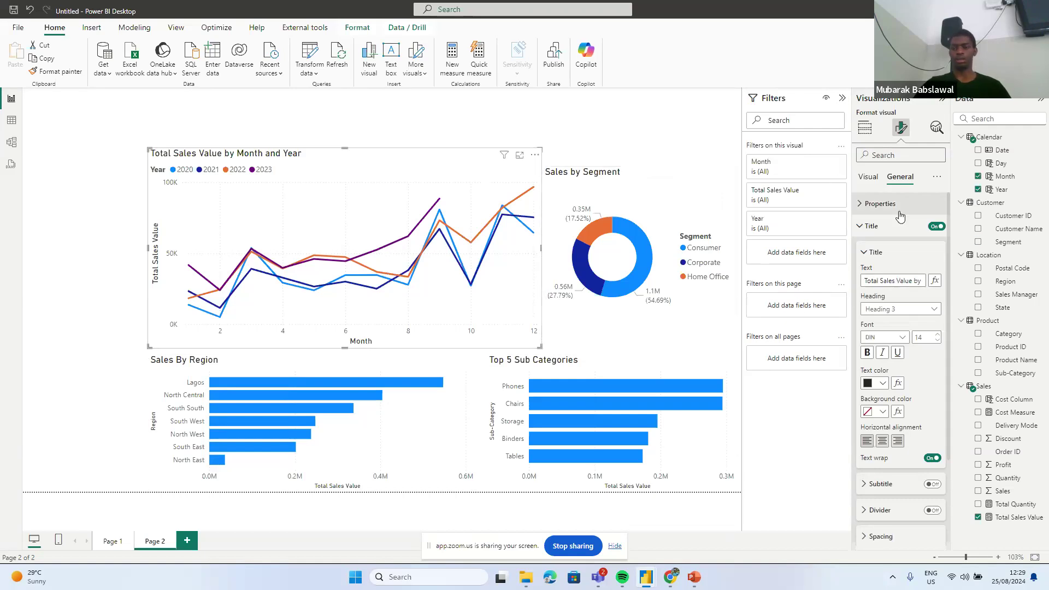
click(896, 280)
triple_click(897, 282)
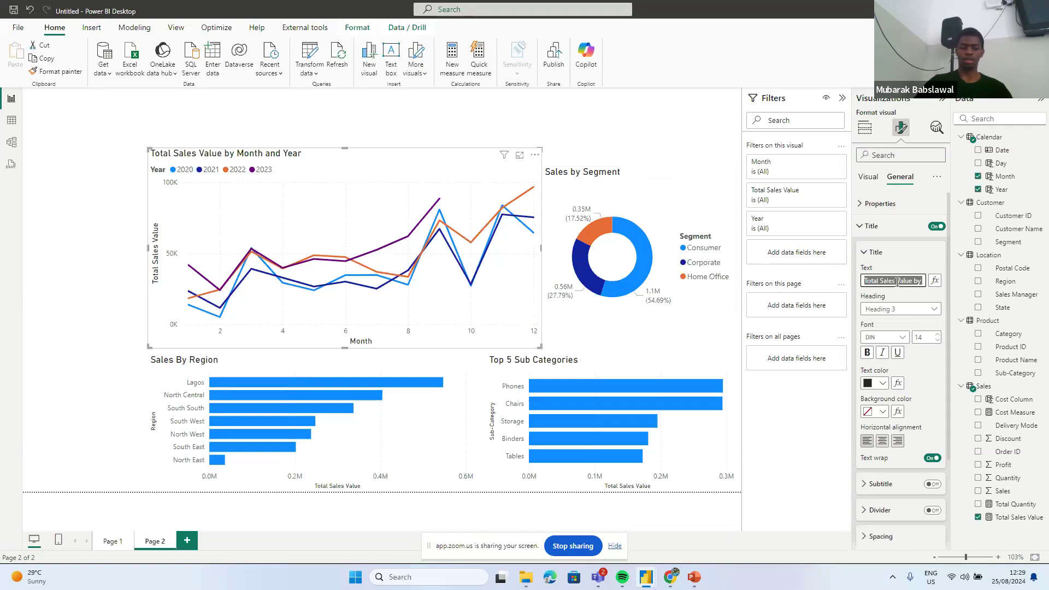
text(Sales Trend by year)
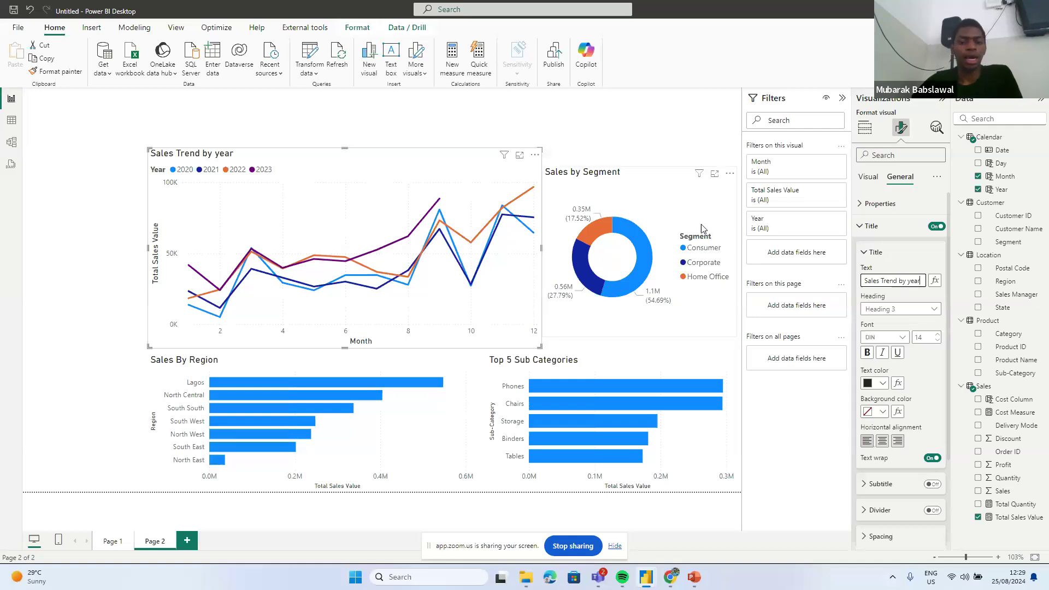
- Turn on data labels for the Sales Trend by year line chart
mouse_move(530, 292)
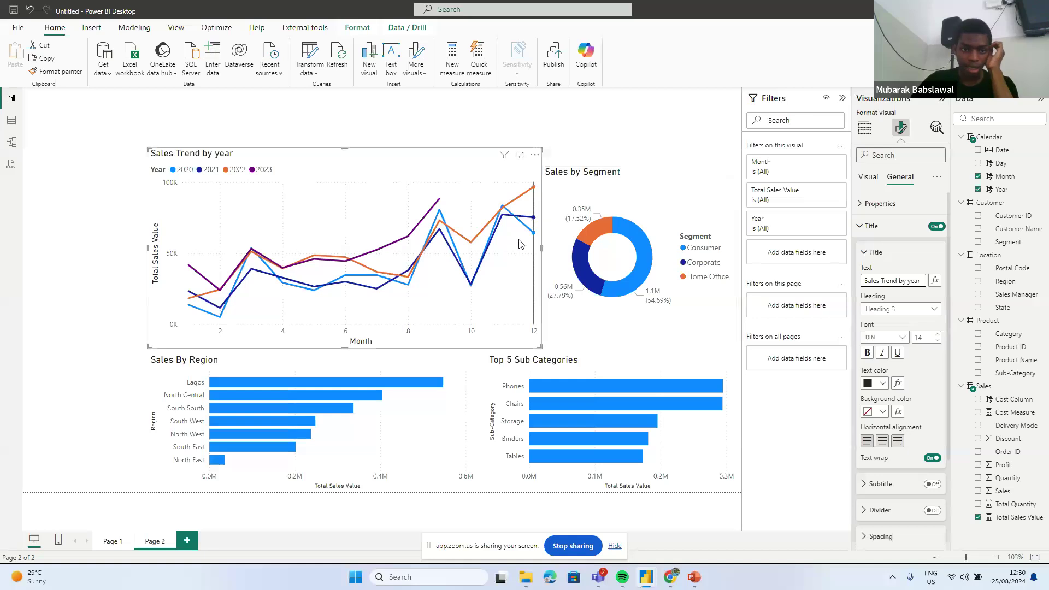
mouse_move(199, 189)
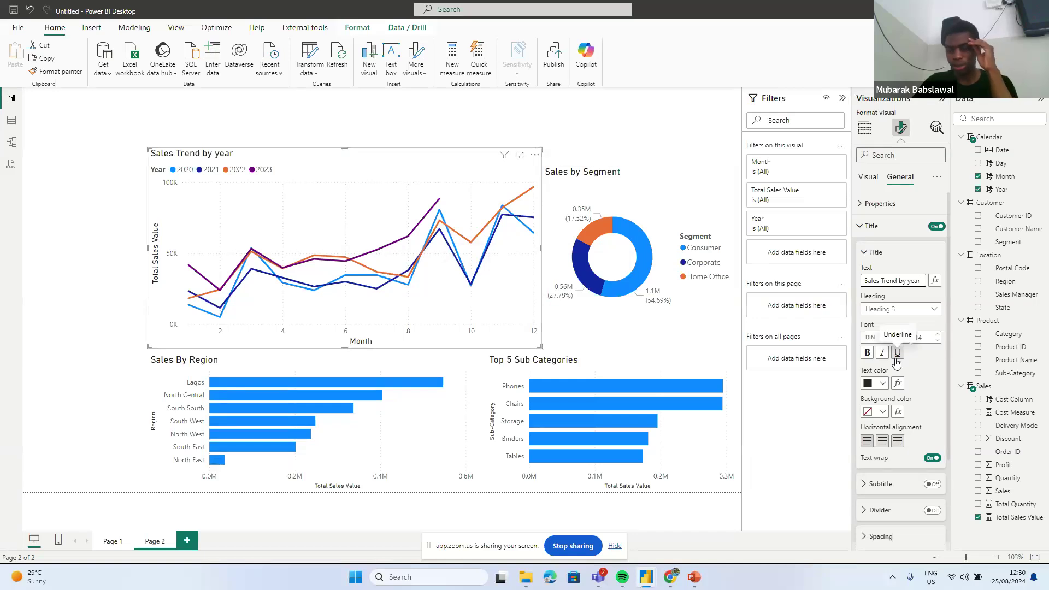
scroll(897, 363, down, 4)
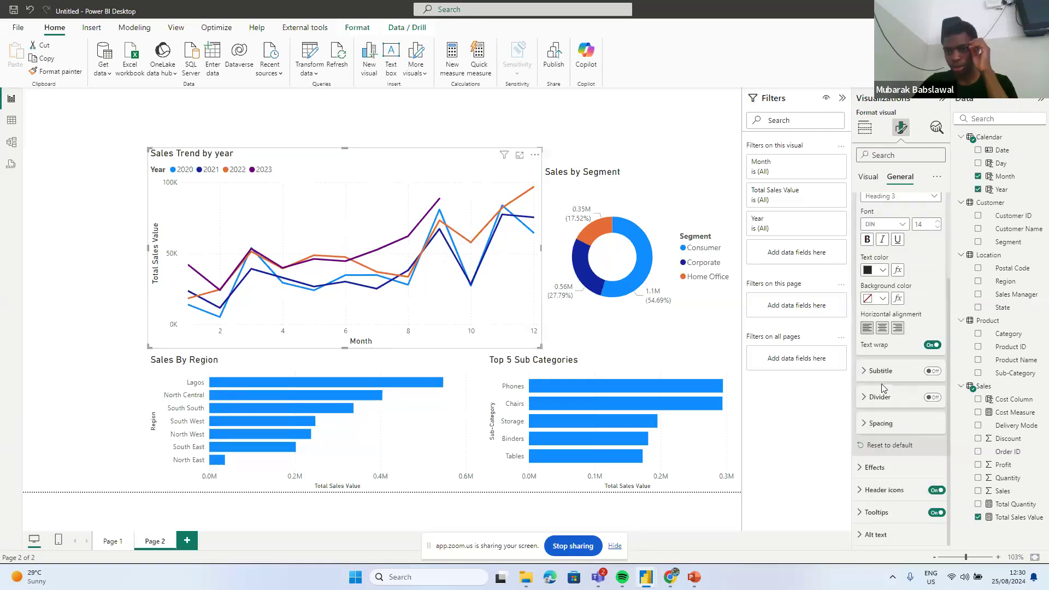
scroll(881, 384, up, 4)
click(869, 177)
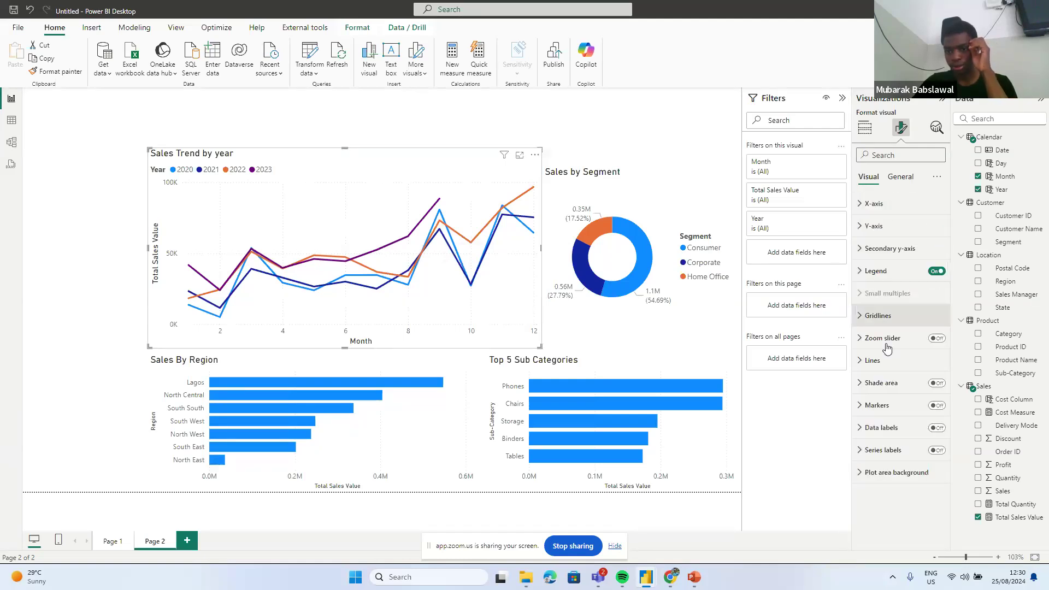
click(937, 428)
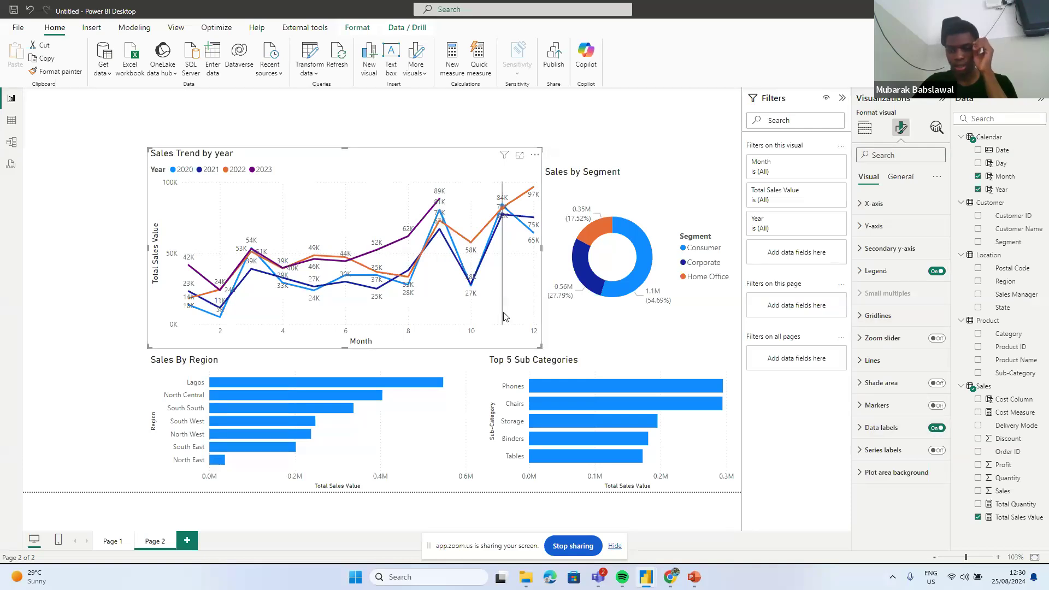
- Turn off data labels and turn on series labels for the Sales Trend by year line chart
click(938, 429)
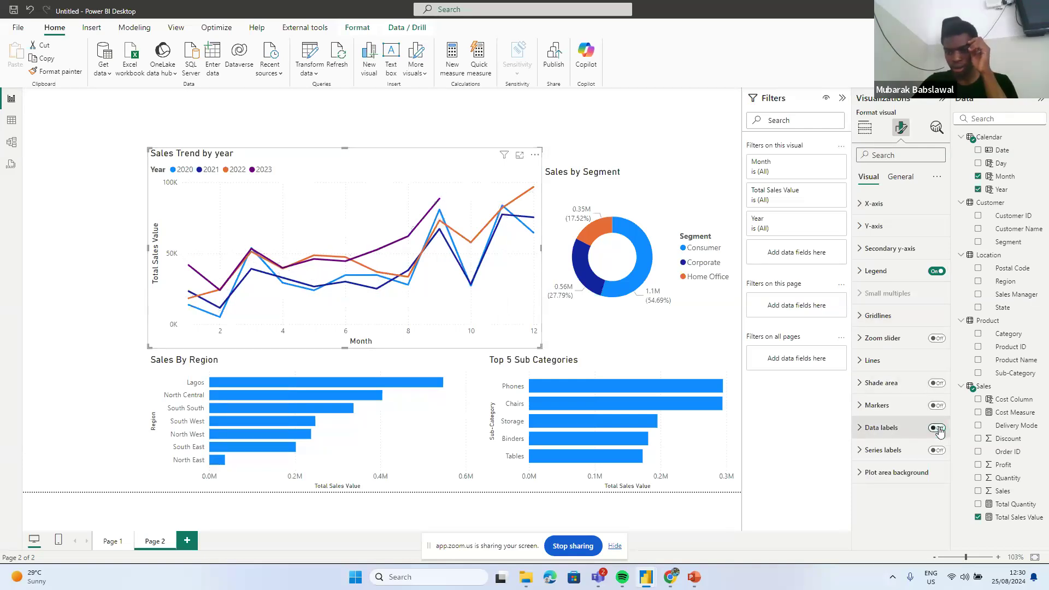
click(936, 451)
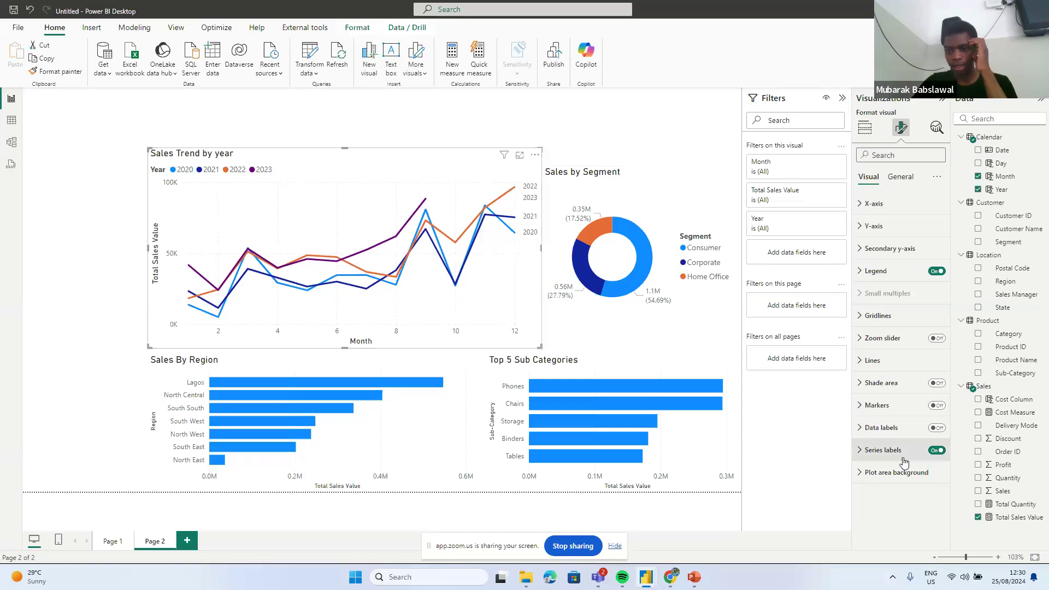
- Try the Left series label position on the line chart, and set it back to Right
click(863, 457)
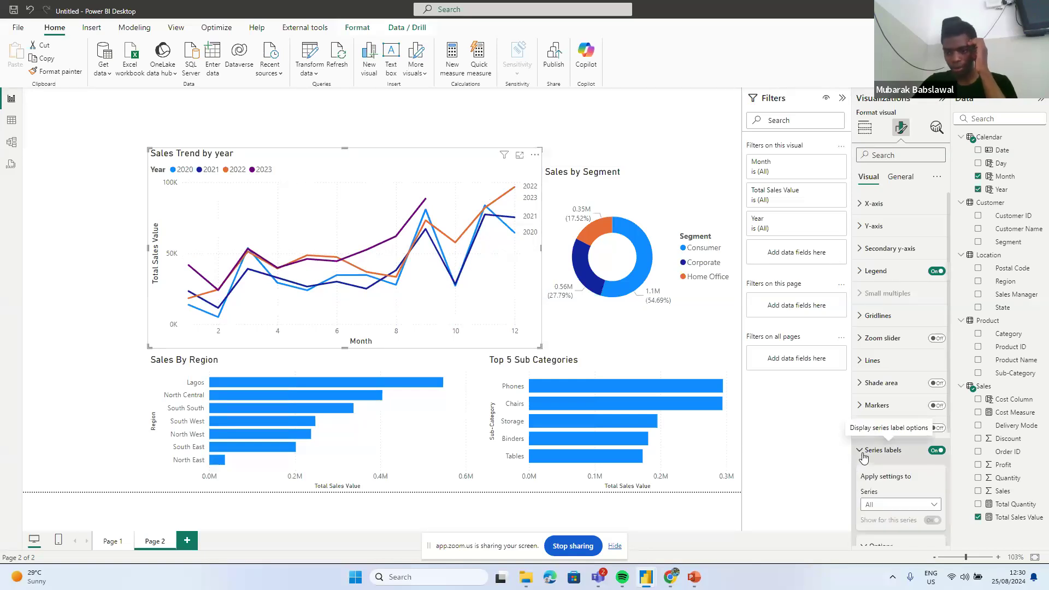
scroll(863, 456, down, 3)
scroll(863, 457, down, 1)
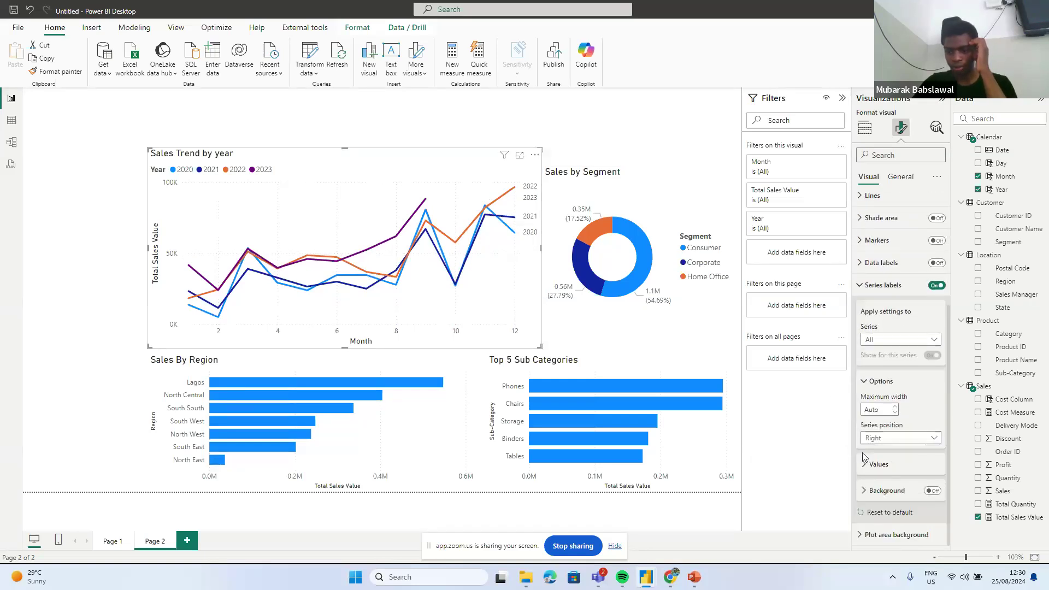
click(907, 438)
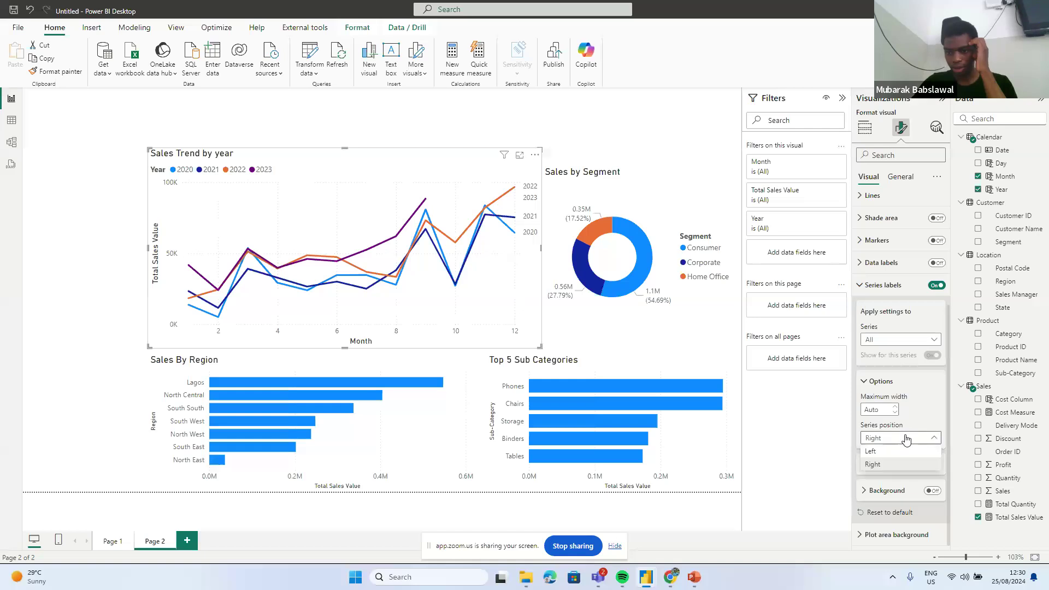
click(893, 451)
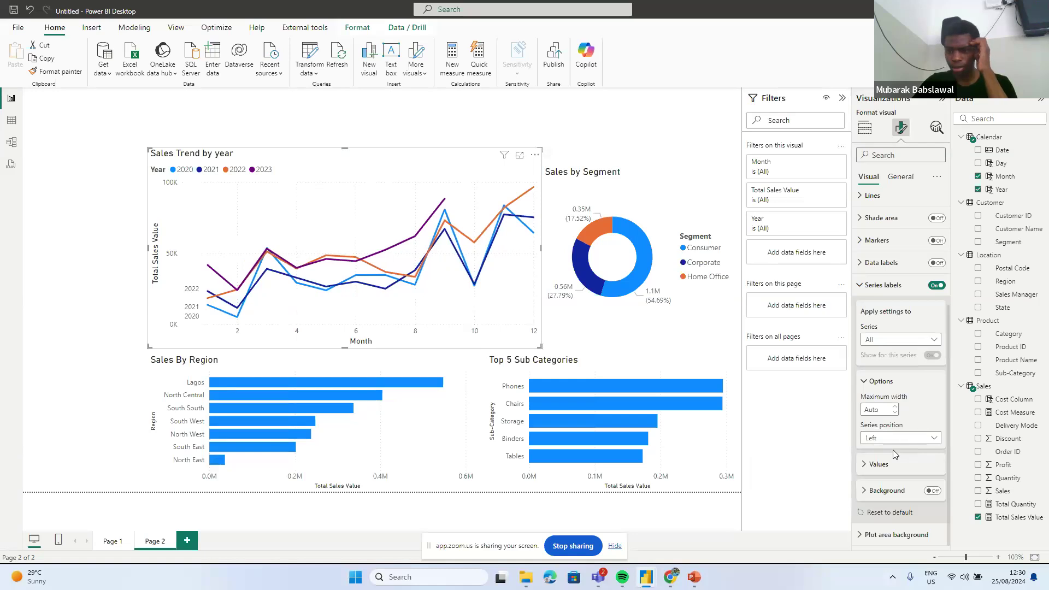
click(906, 443)
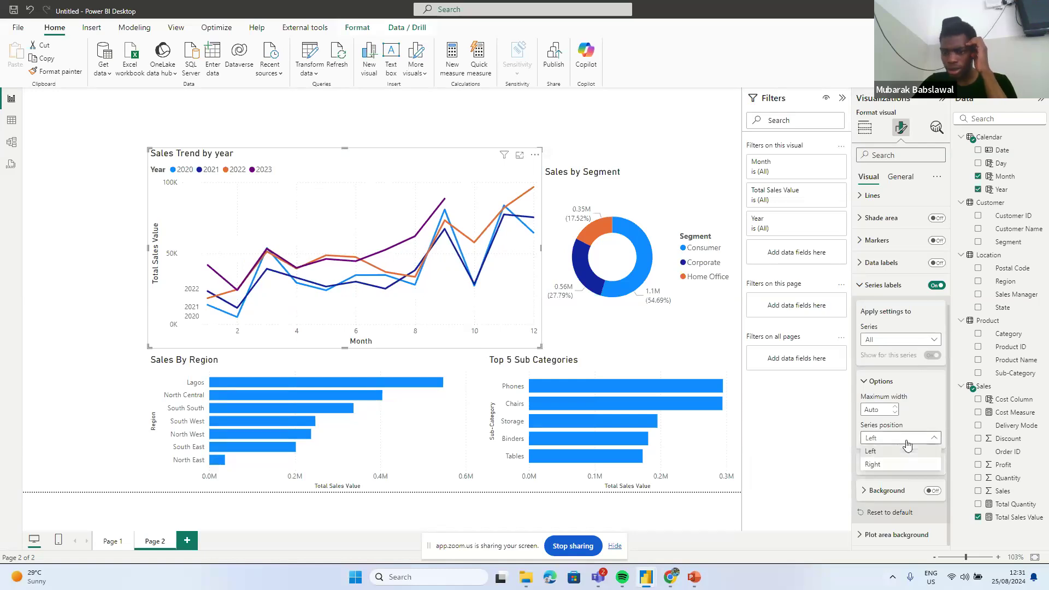
click(897, 463)
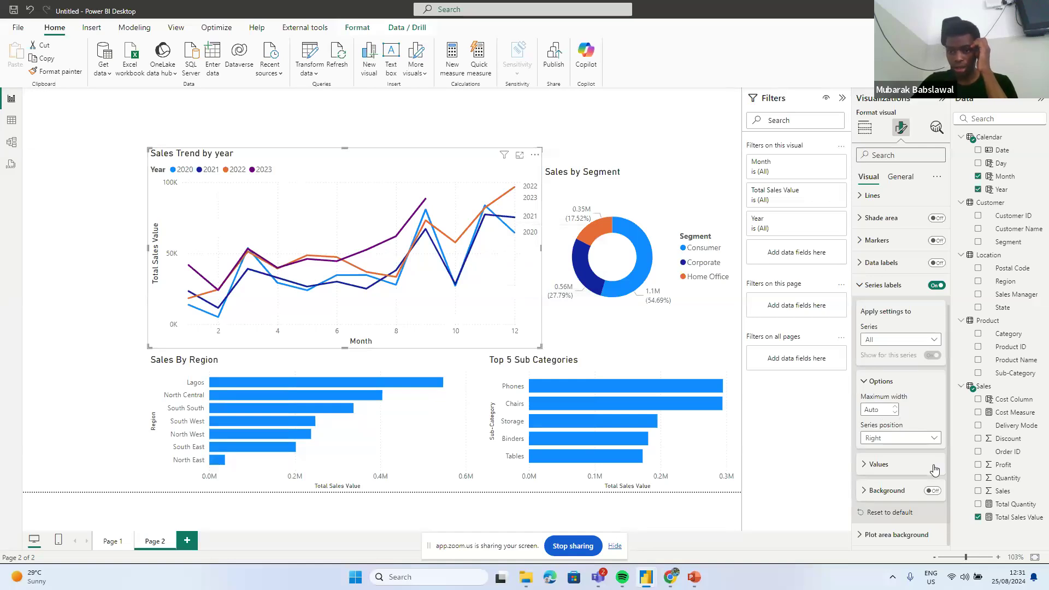
- Show the line chart's series label settings for the 2023 series
click(886, 344)
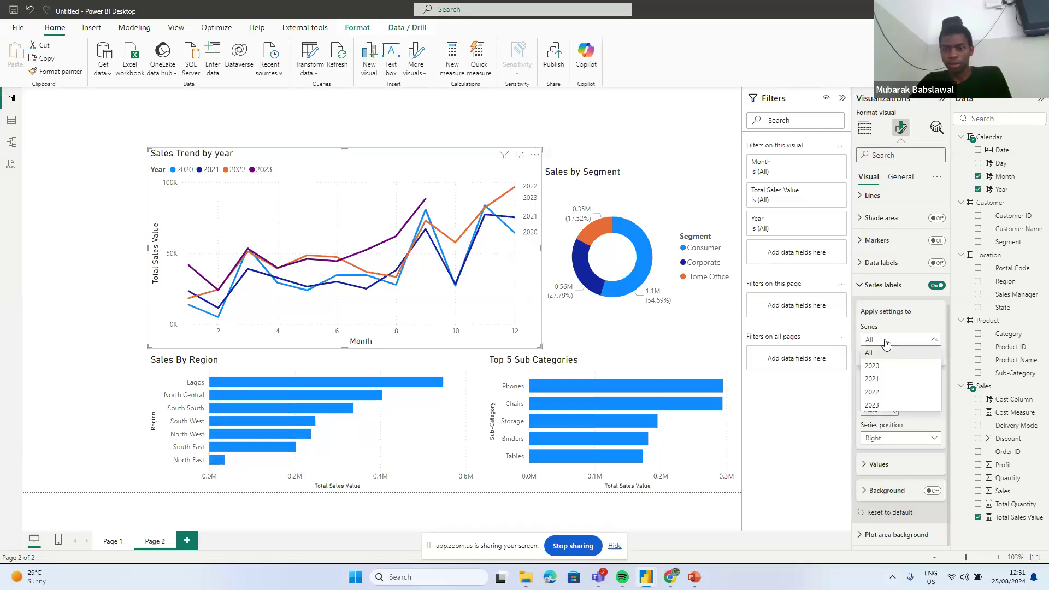
click(886, 344)
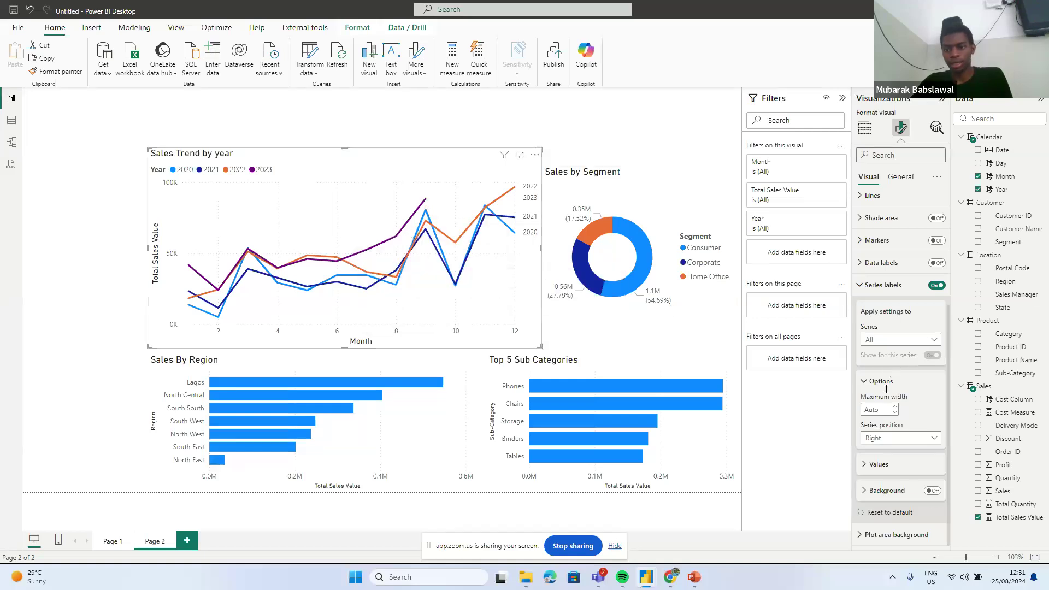
click(902, 340)
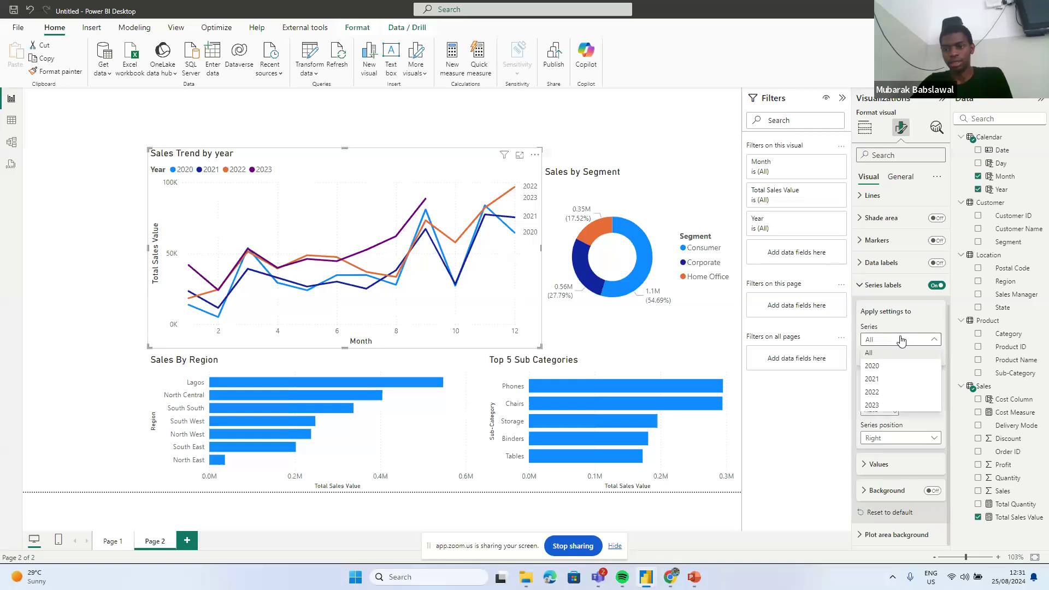
click(895, 406)
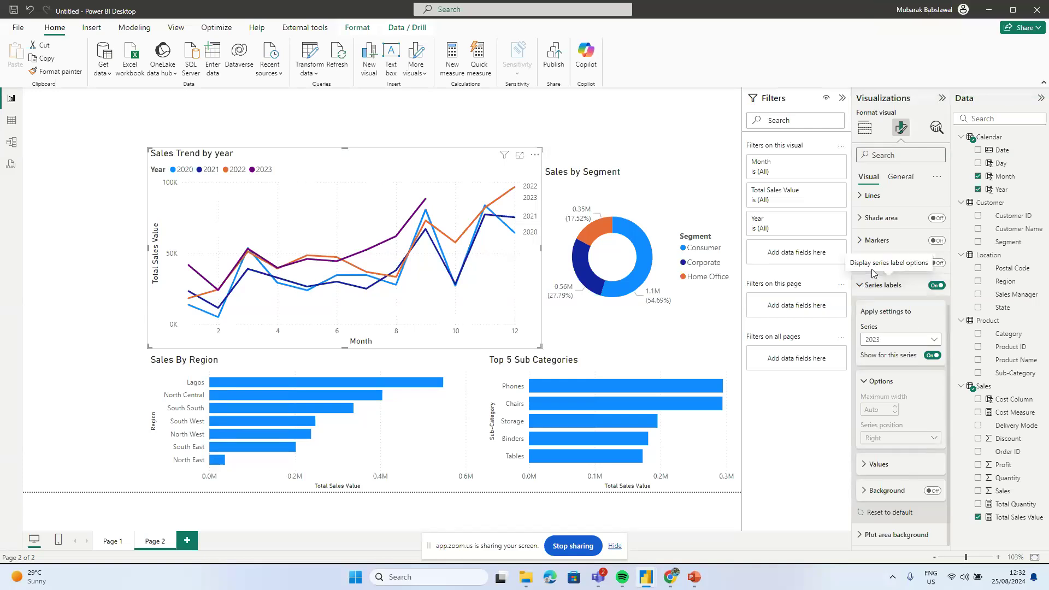
- Examine the line style and color options for the 2023 line in the Sales Trend by year chart
click(861, 197)
click(900, 250)
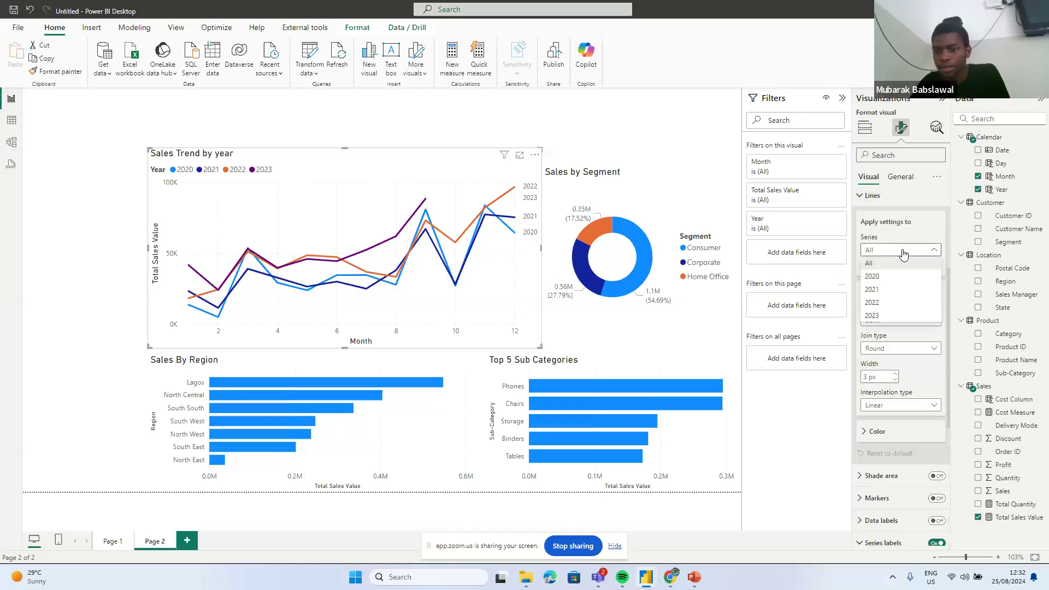
click(892, 316)
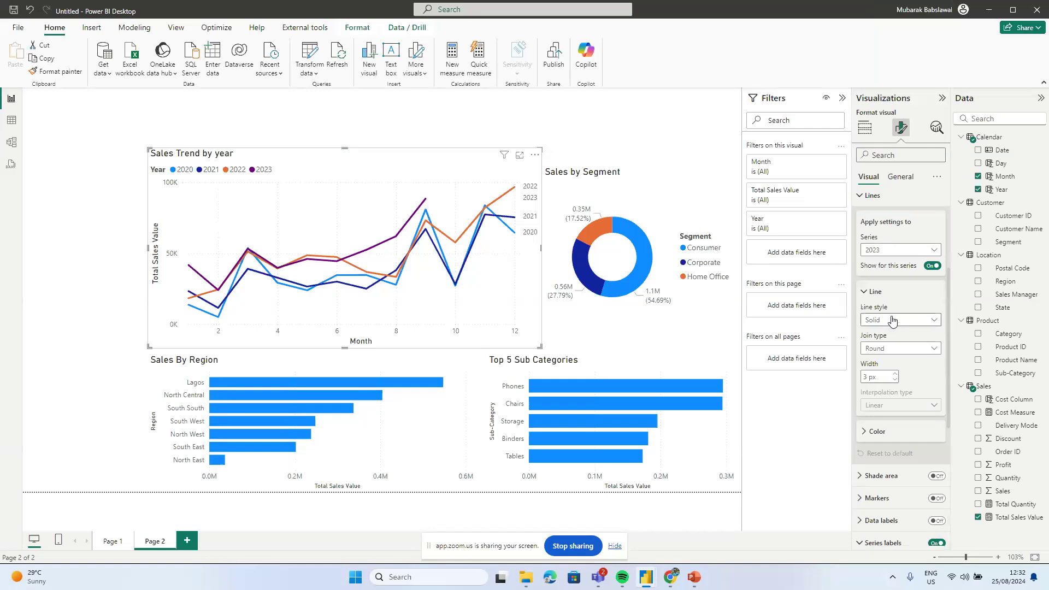
click(889, 441)
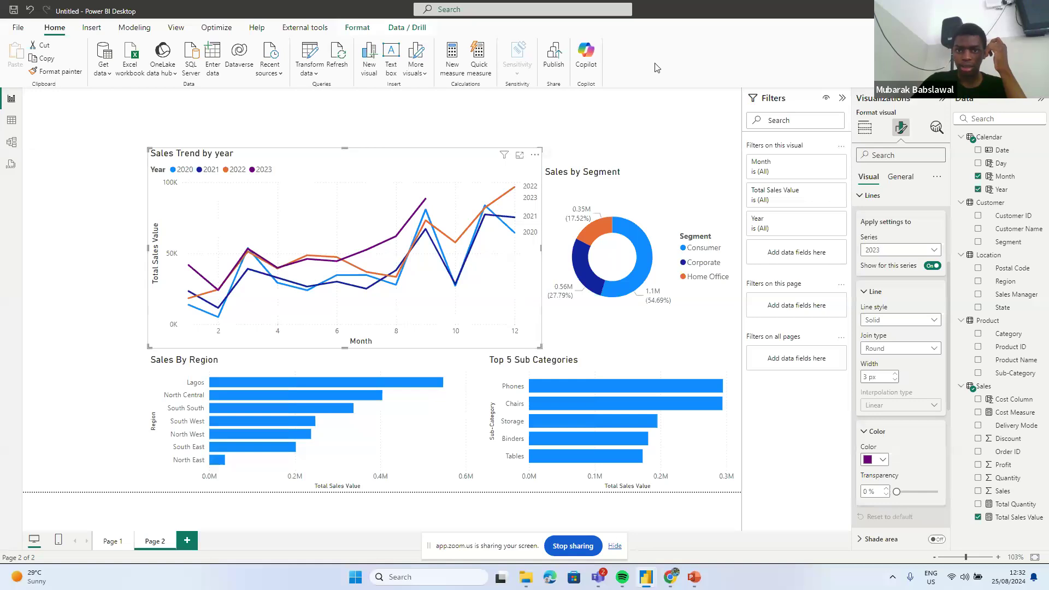
click(495, 105)
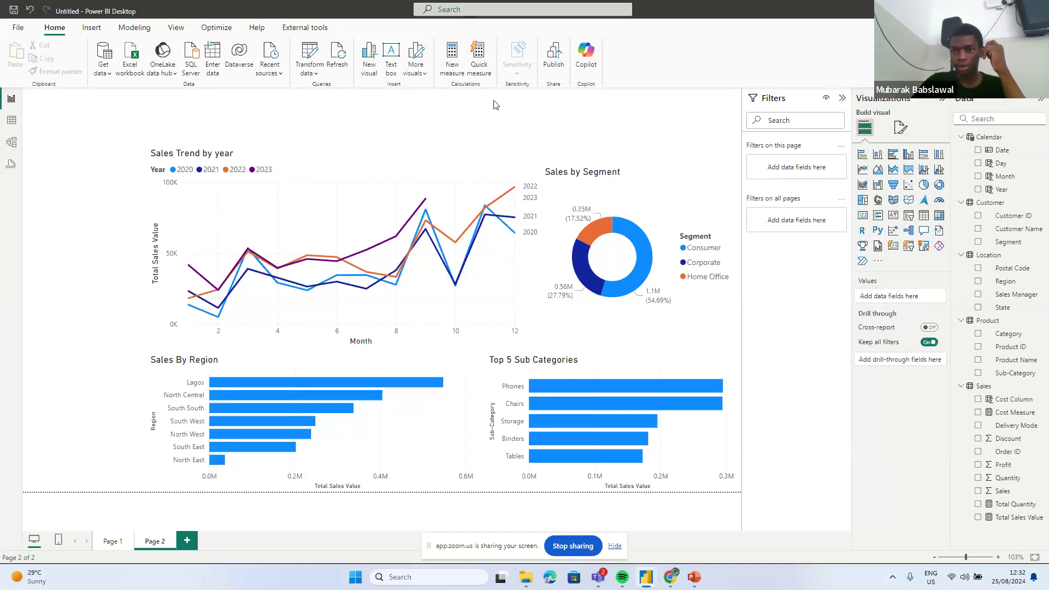
- Set the page's canvas background to black with 0% transparency
click(900, 129)
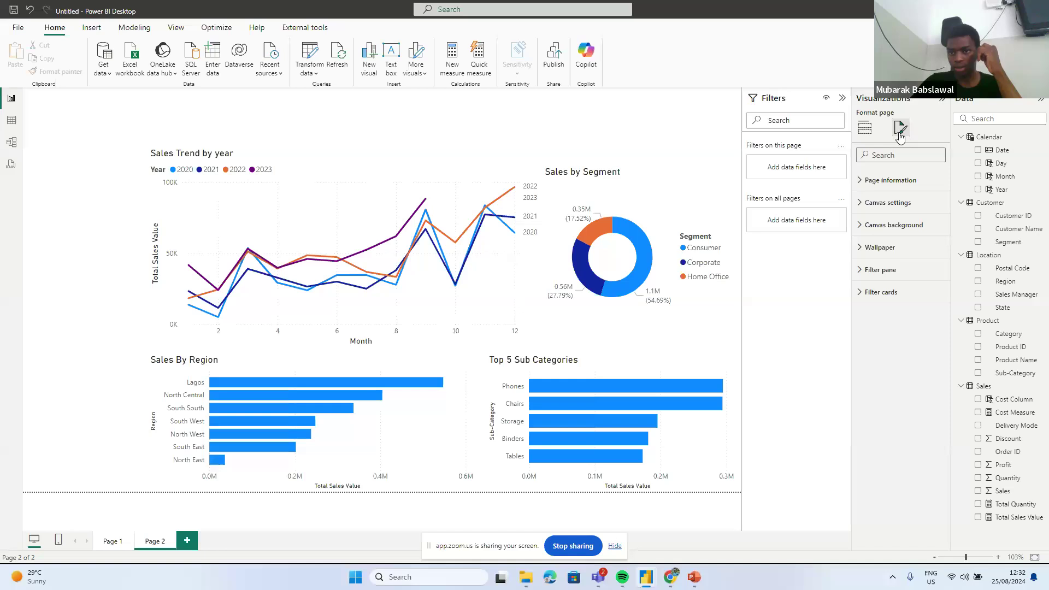
click(861, 235)
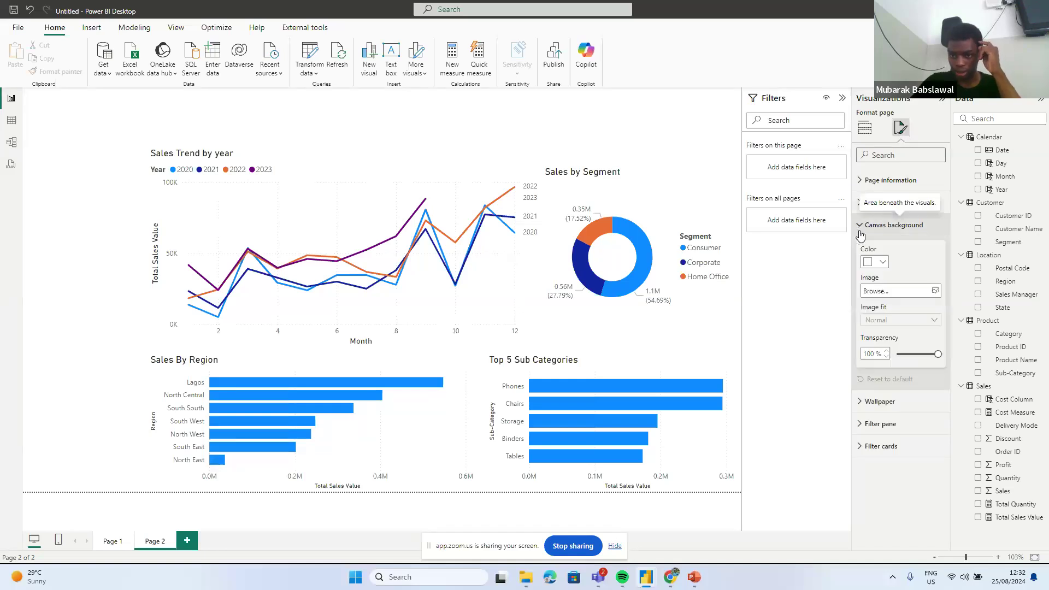
click(881, 262)
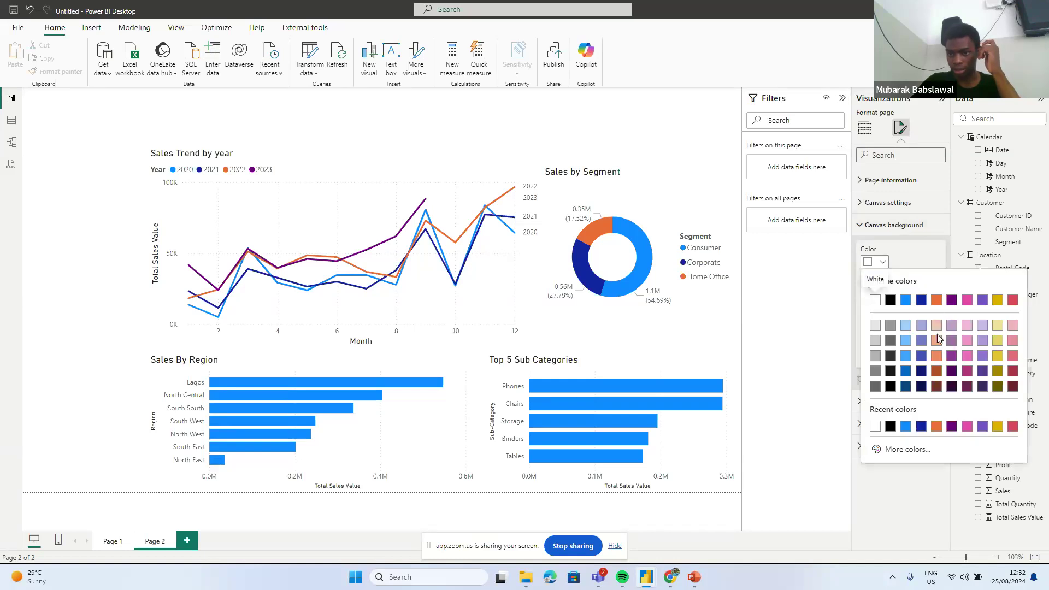
click(893, 302)
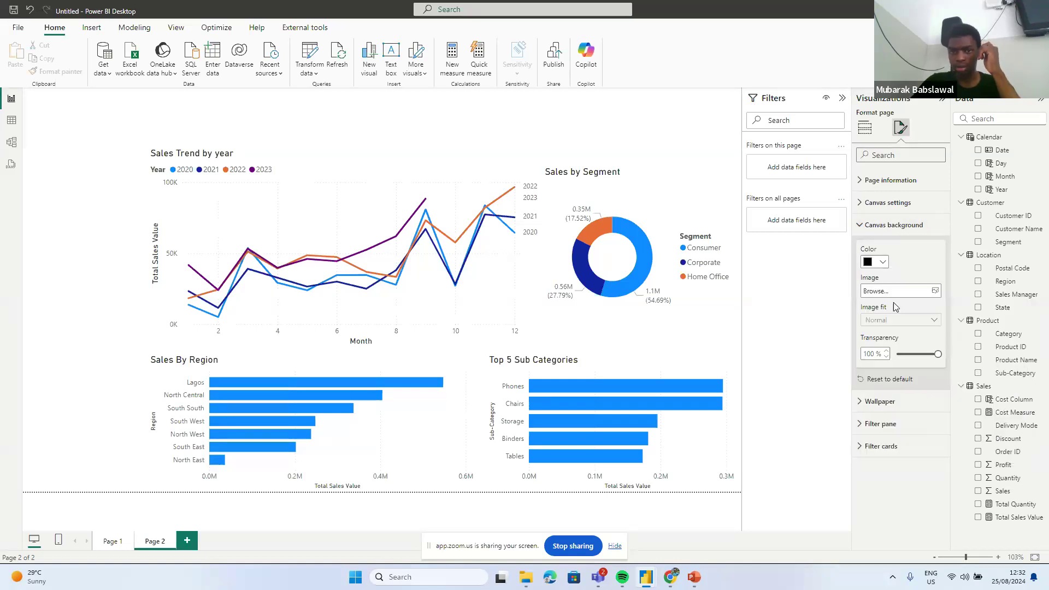
click(909, 354)
drag(908, 354, 868, 362)
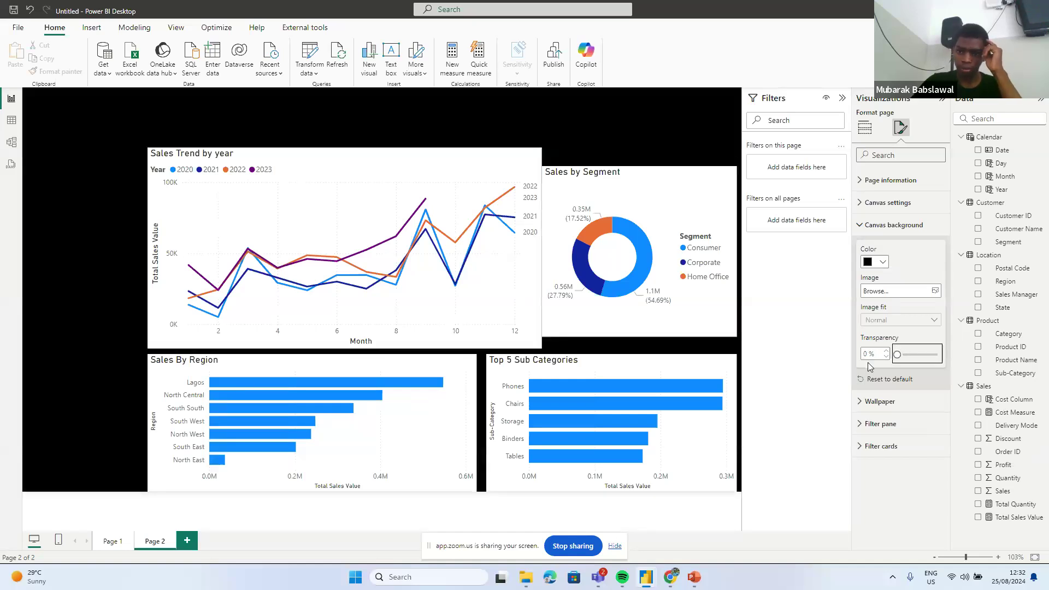
- Apply the image photo_2019-03-24_19-57-02.jpg as the page wallpaper
click(877, 402)
scroll(893, 433, down, 2)
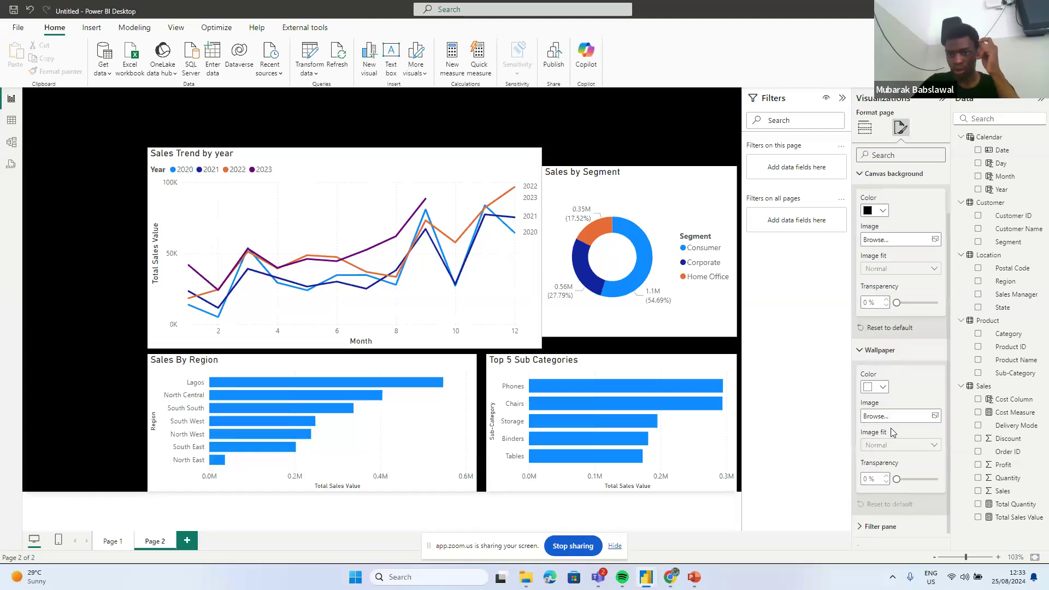
click(924, 409)
click(199, 102)
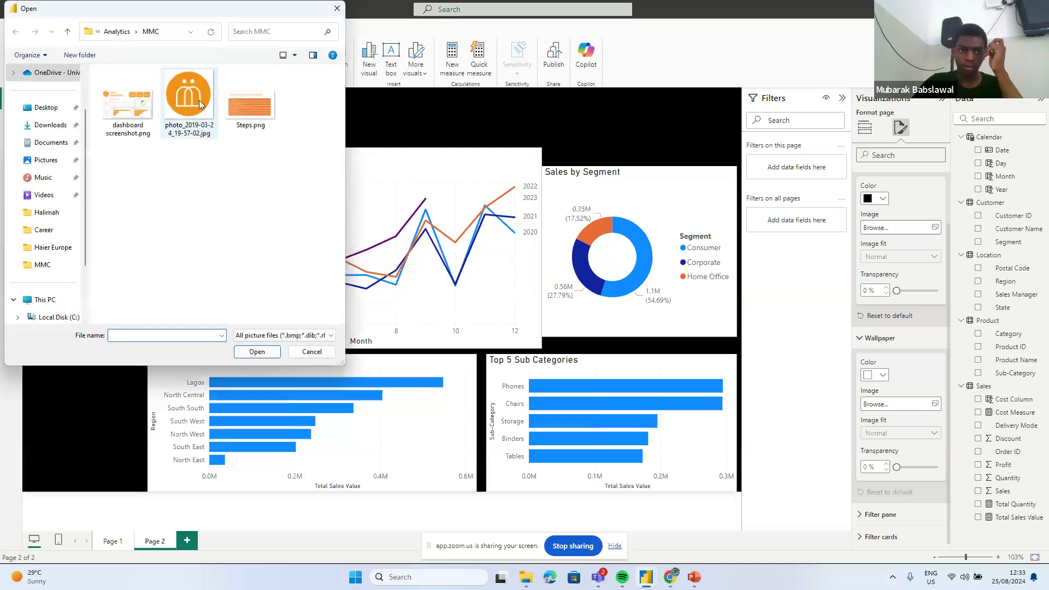
click(257, 354)
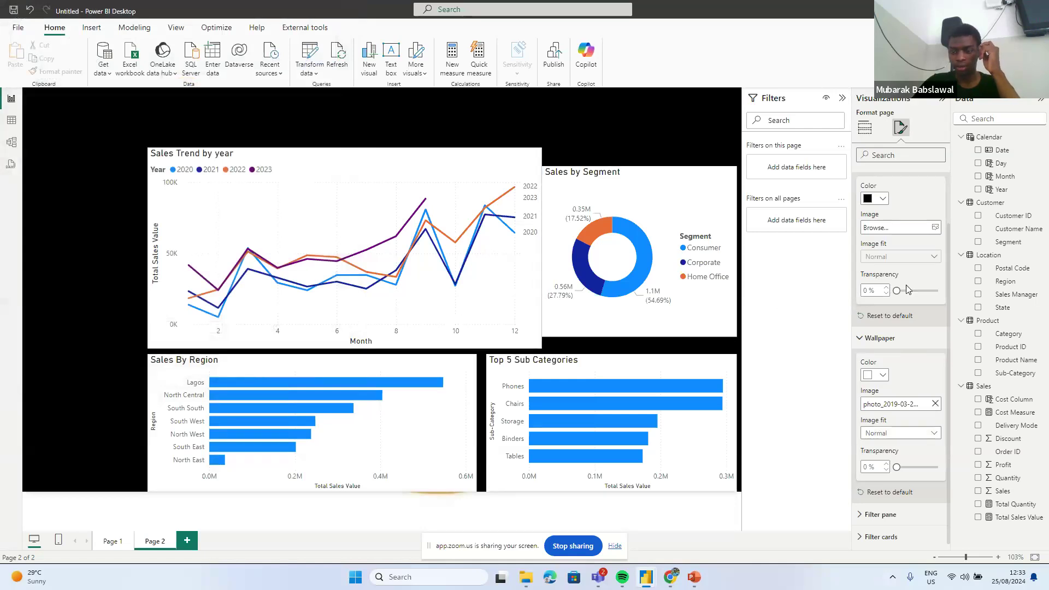
- Set the canvas background transparency to 100%
scroll(896, 290, up, 2)
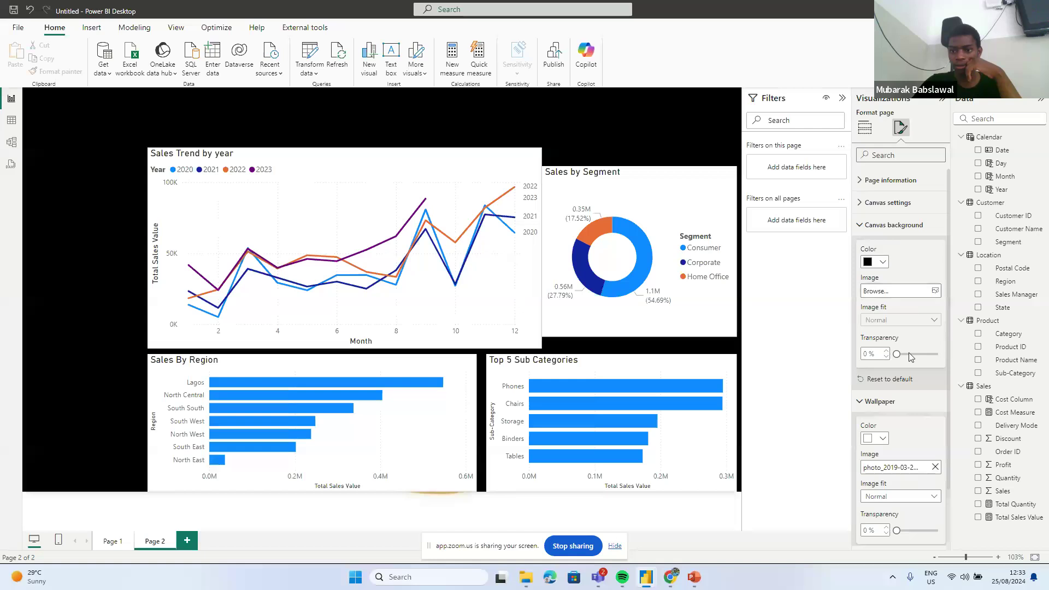
drag(896, 354, 940, 355)
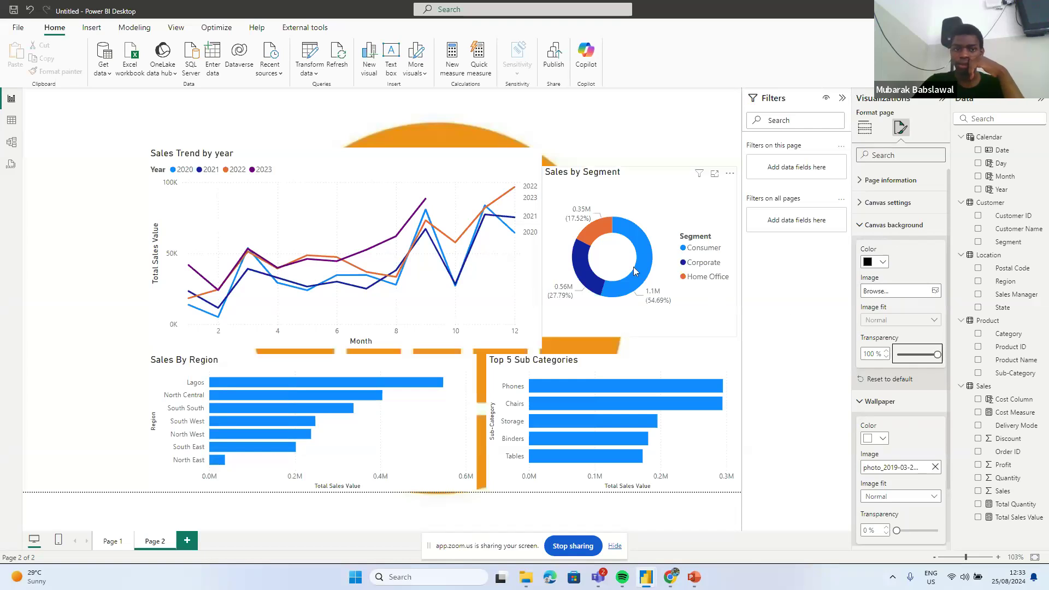
- Move the Sales Trend by year line chart slightly down on the page and deselect it
drag(381, 167, 429, 171)
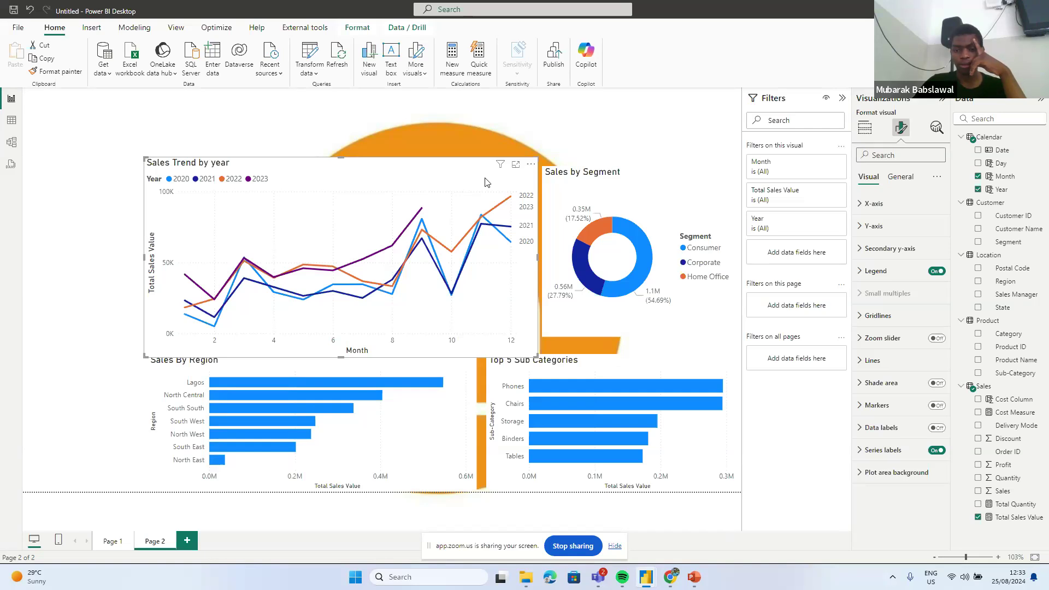
click(629, 126)
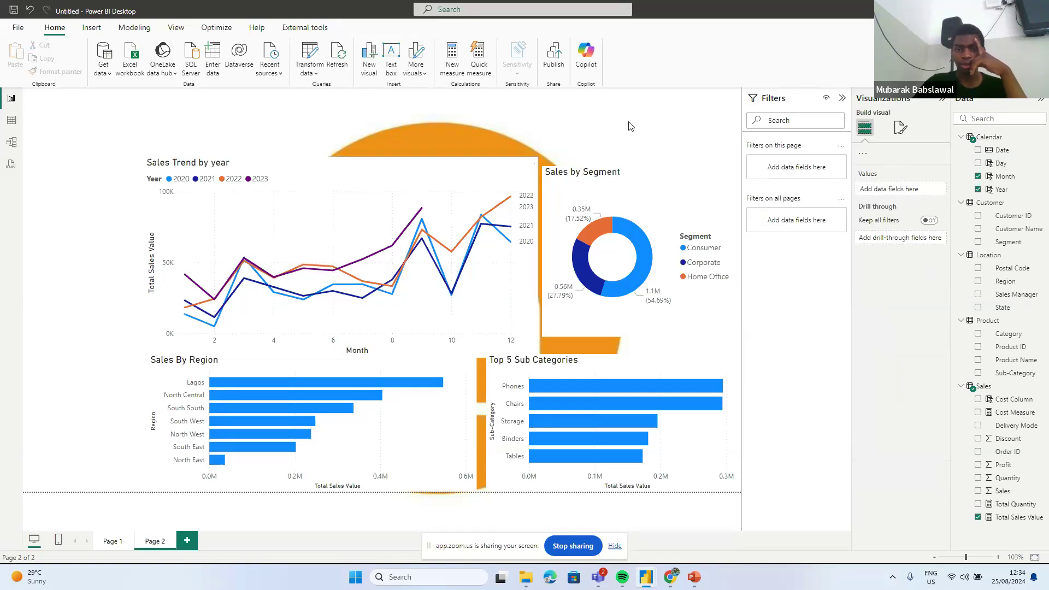
- Remove the image from the page wallpaper
click(900, 129)
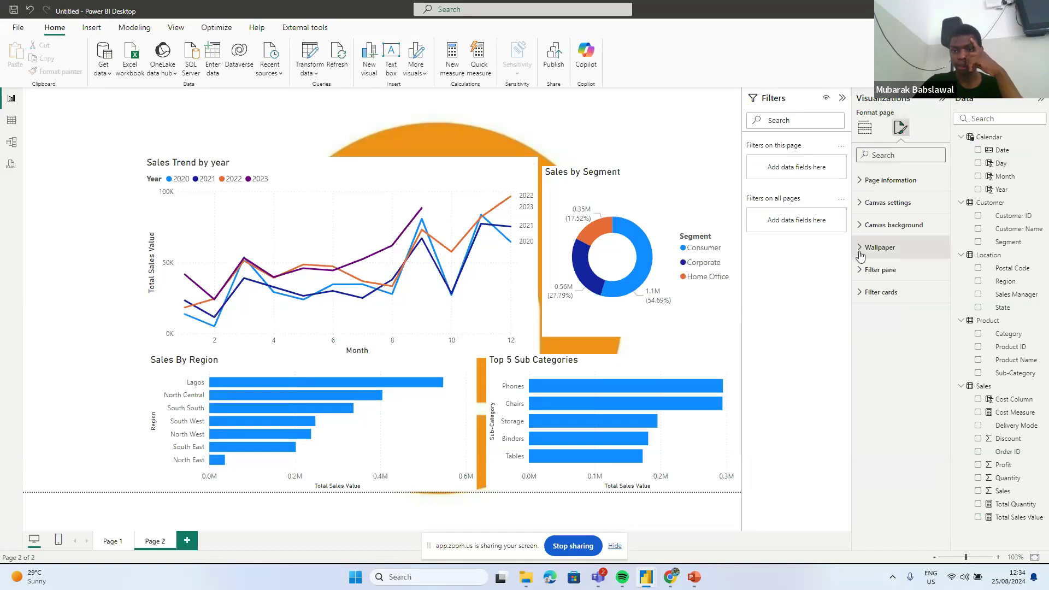
click(881, 248)
click(936, 313)
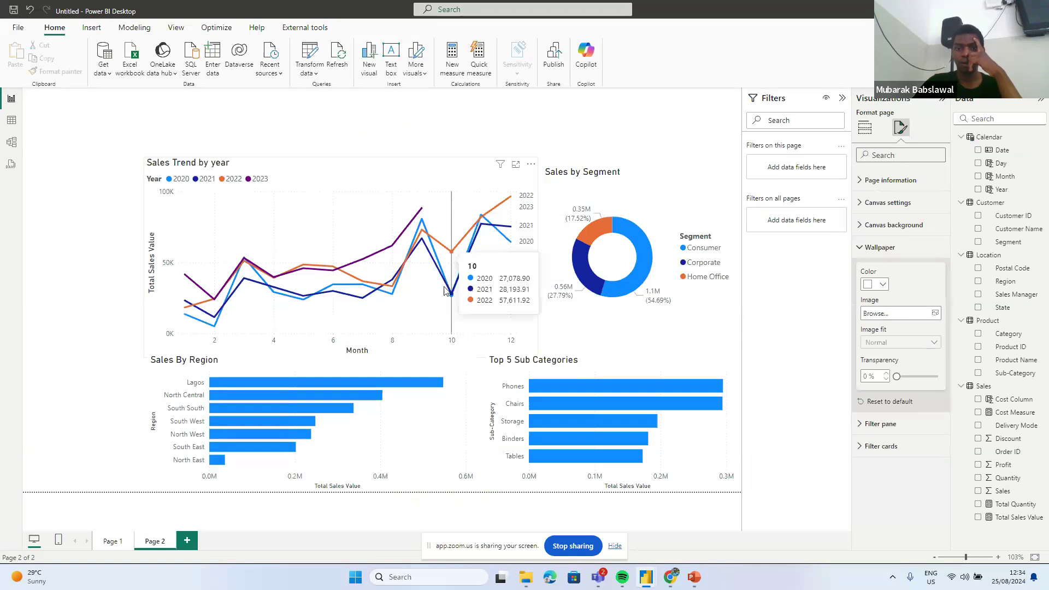
- Shrink the Sales Trend by year line chart so it clears the two bar charts below it
click(435, 176)
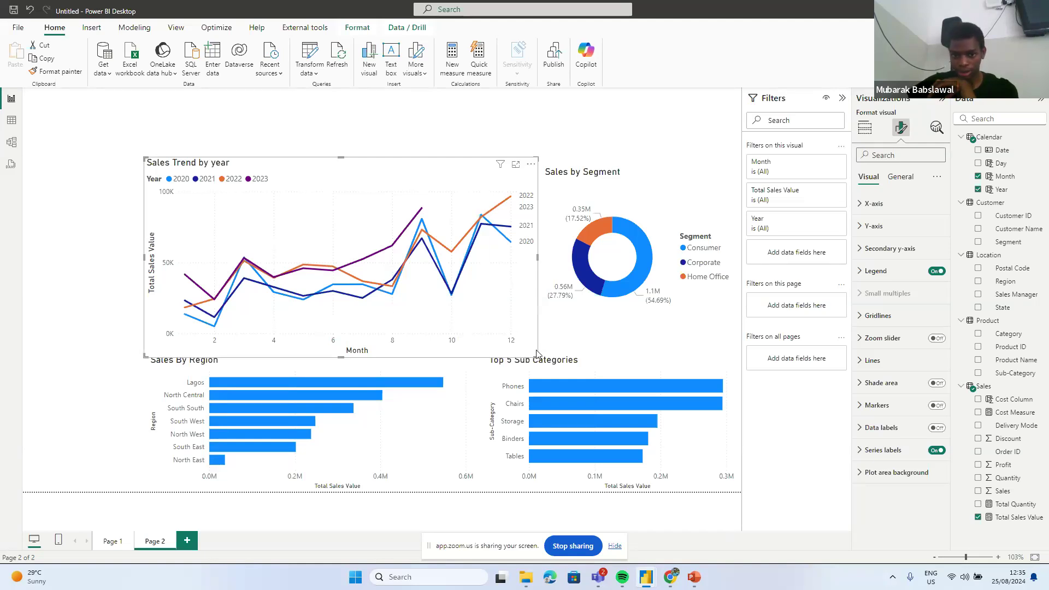
drag(535, 355, 520, 337)
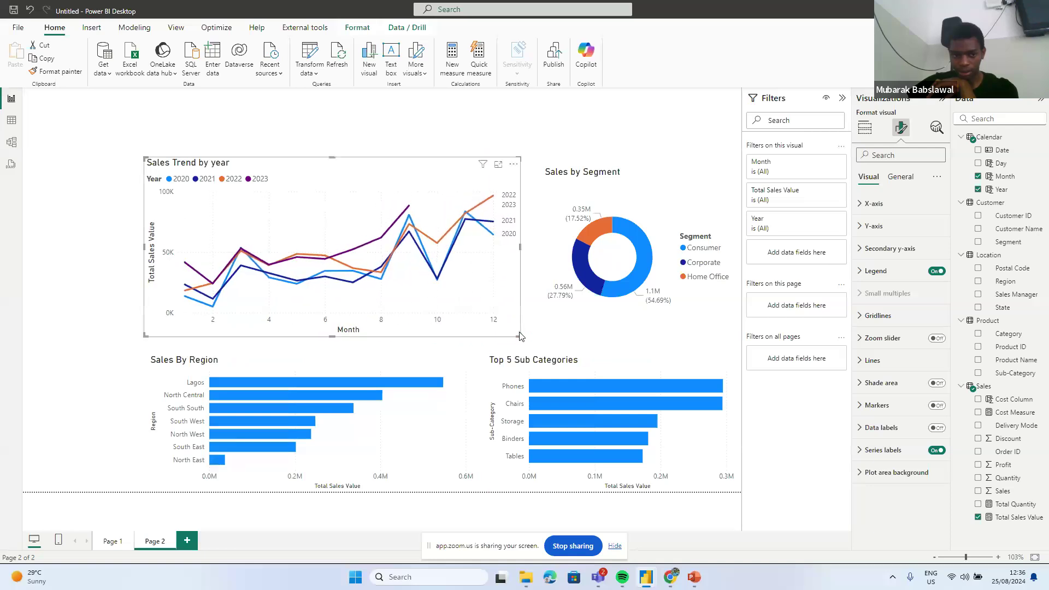
- Add an empty slicer to the report page
click(539, 170)
click(457, 171)
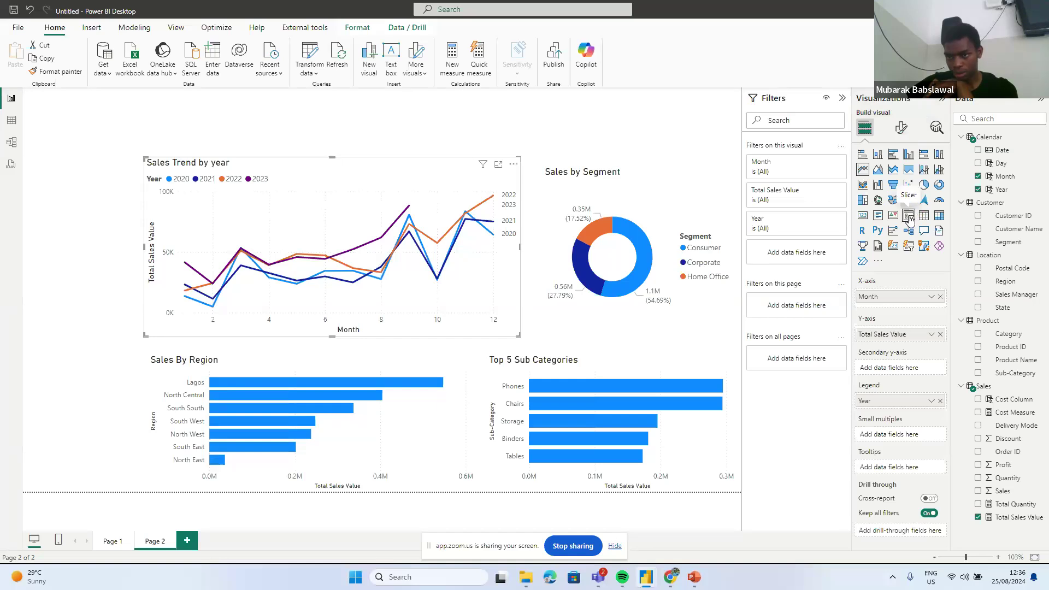
click(705, 112)
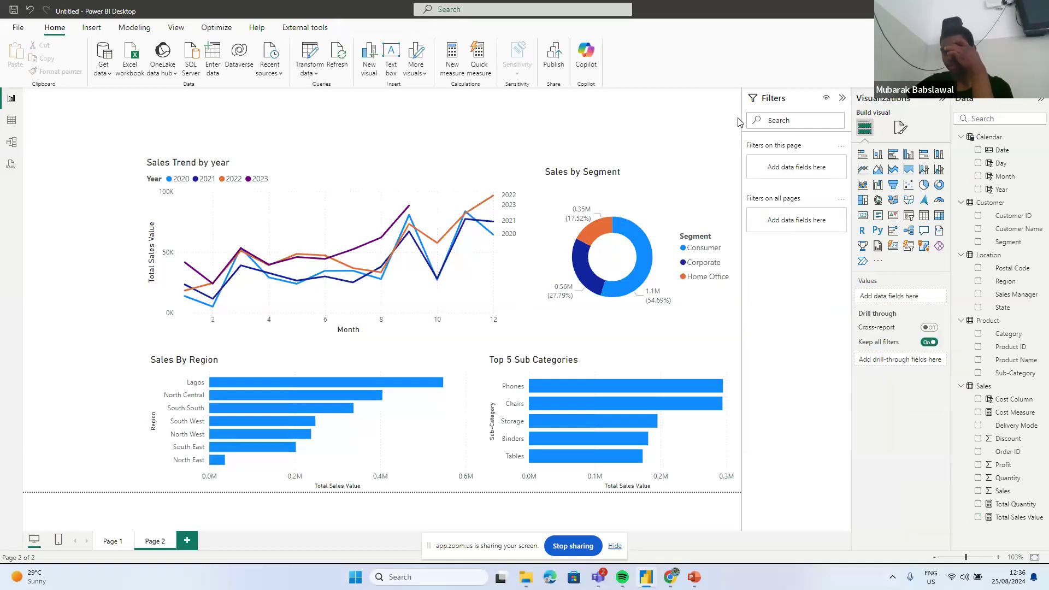
click(910, 217)
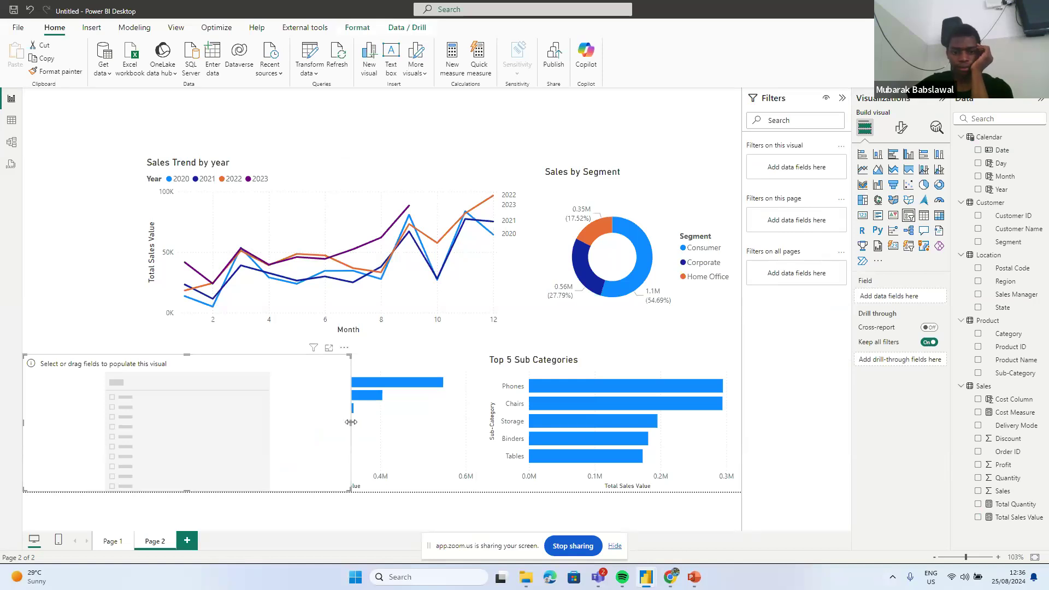
- Shrink the empty slicer, add the Calendar table's Year field to it, and move it beside the Sales Trend by year chart
drag(351, 422, 171, 418)
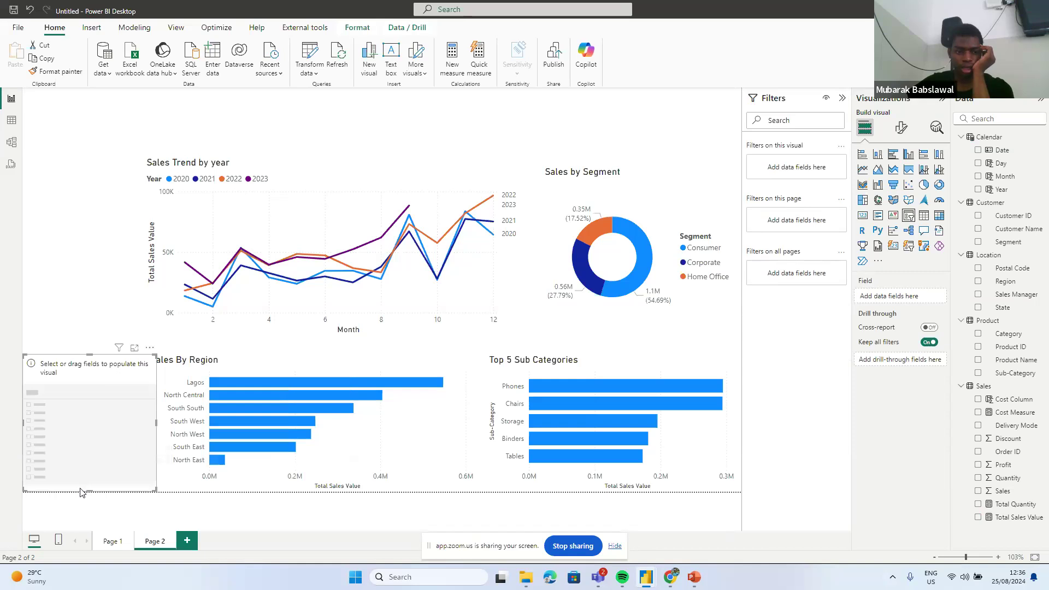
drag(87, 490, 89, 416)
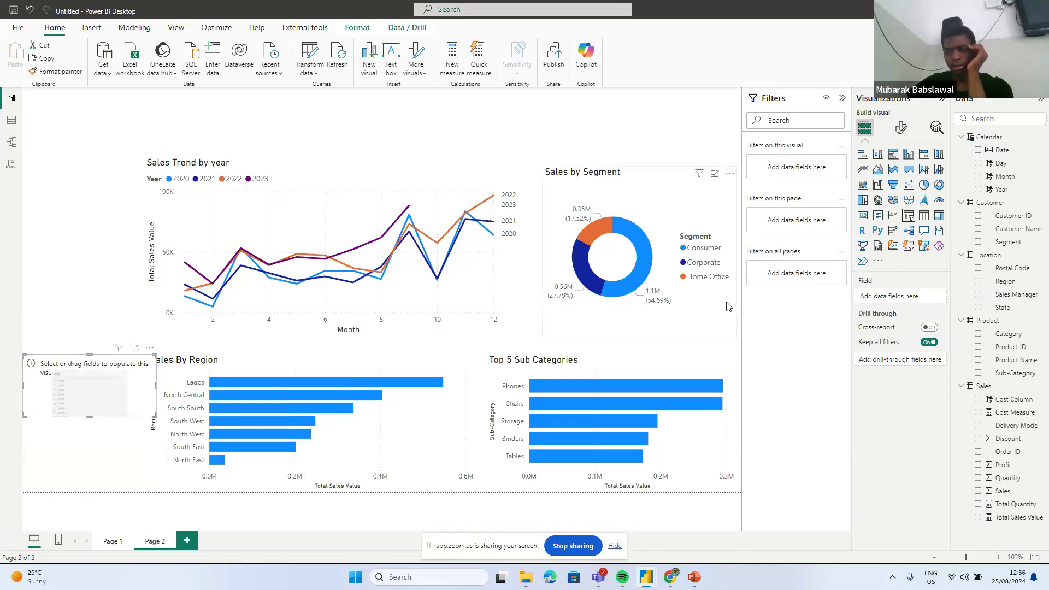
drag(1002, 189, 905, 297)
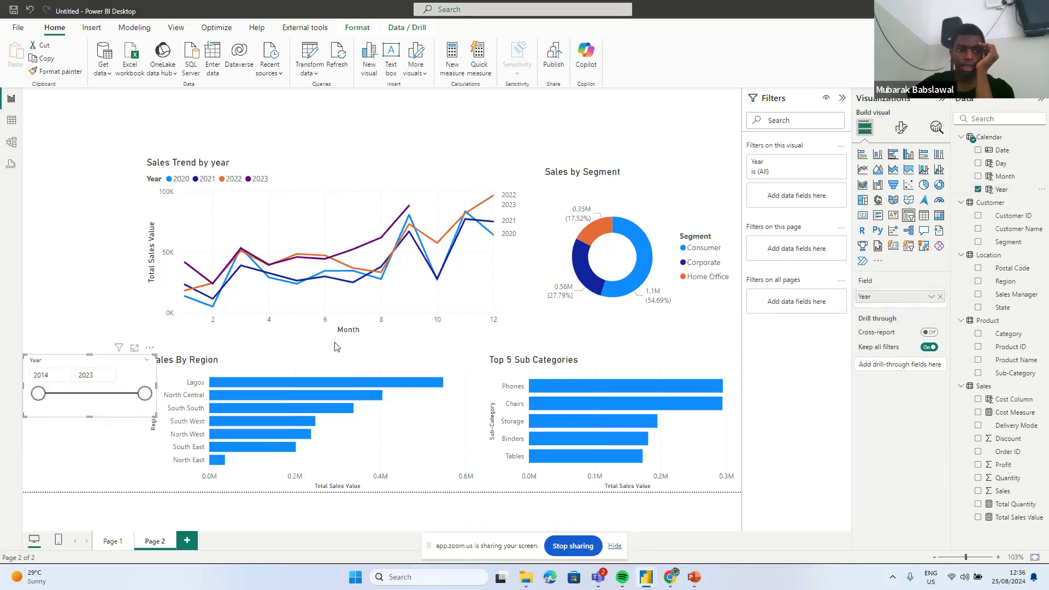
drag(80, 363, 59, 162)
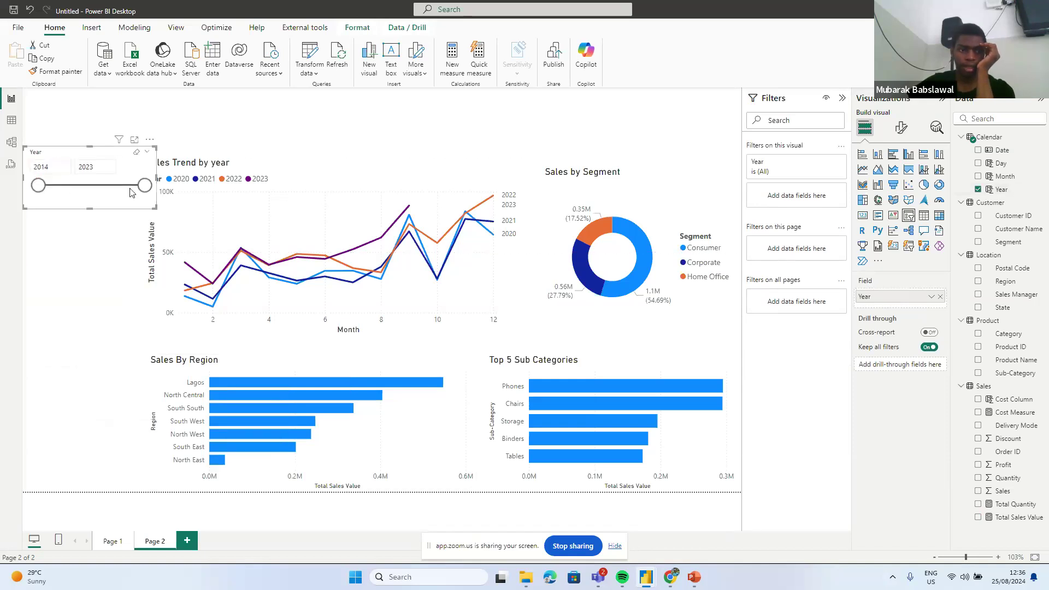
- Test the Year slicer's range by lowering its end to 2018, restoring it to 2023, and raising its start to 2022
drag(144, 186, 88, 187)
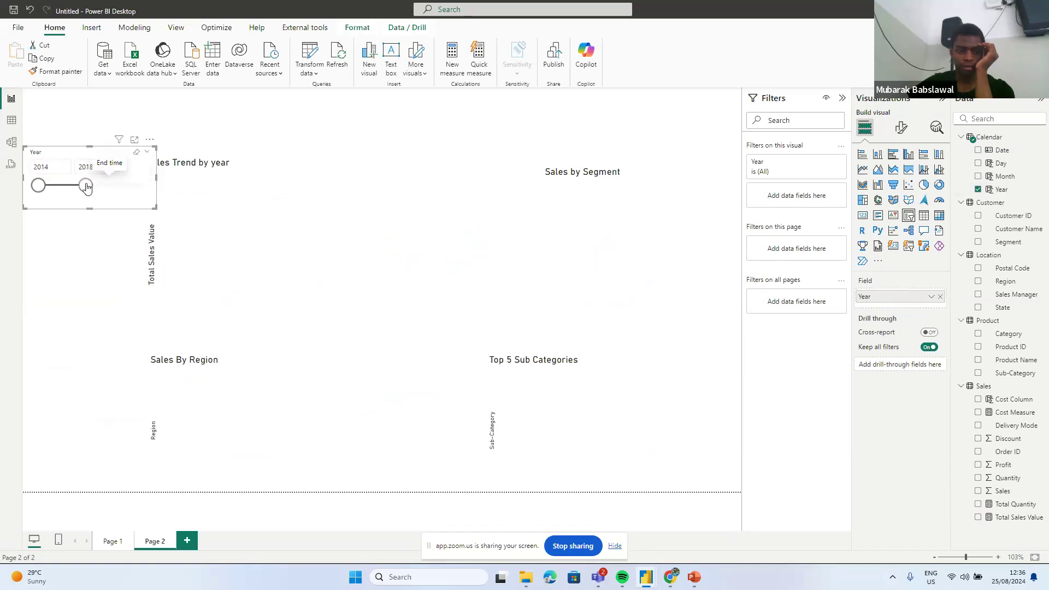
drag(100, 187, 157, 186)
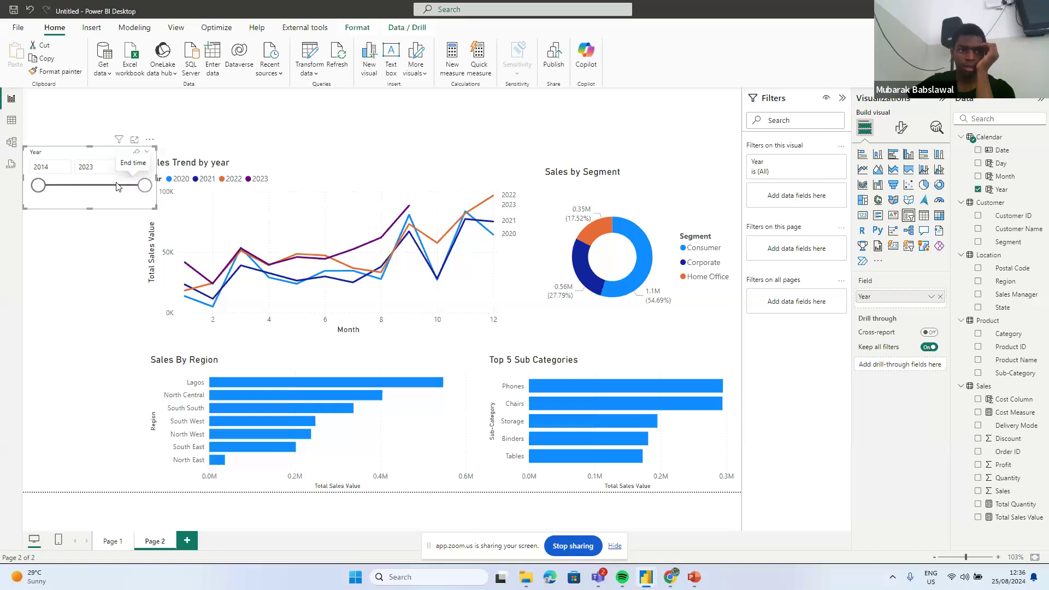
drag(51, 186, 134, 187)
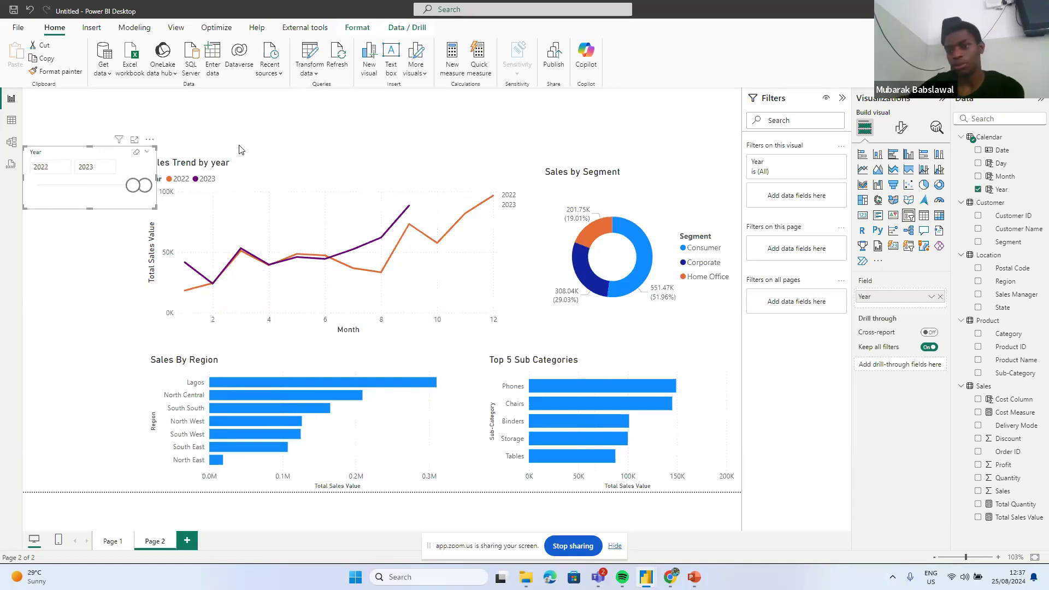
- Look through the Year slicer's formatting options and turn its slider off and back on
click(901, 126)
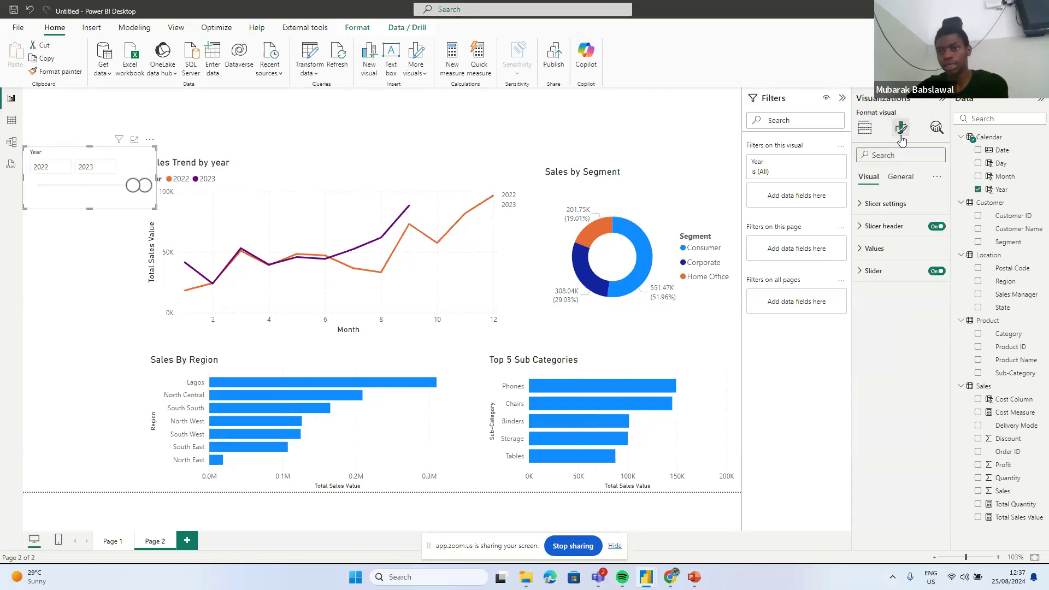
click(868, 207)
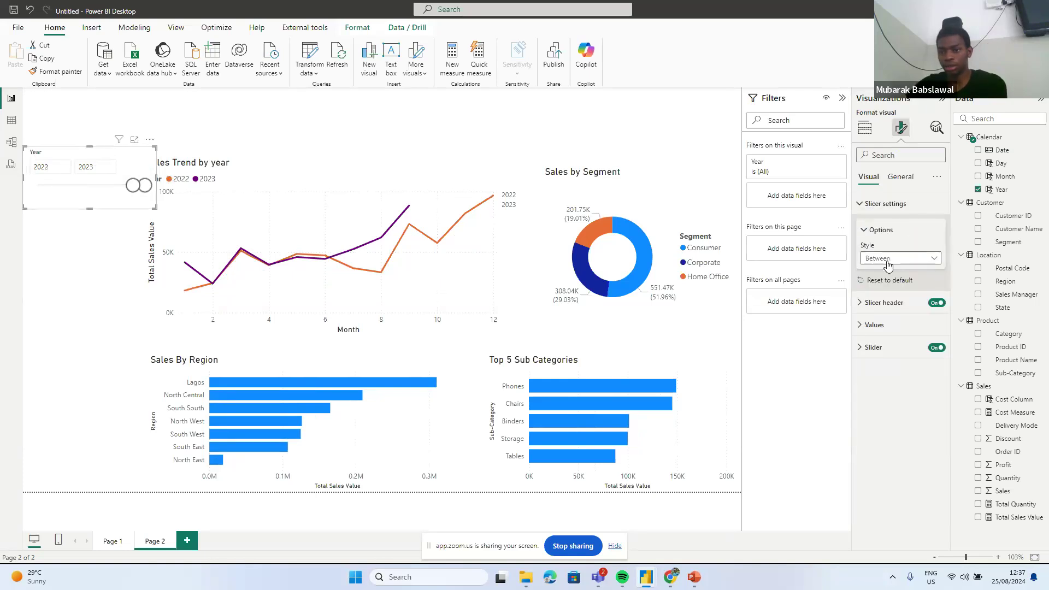
click(901, 177)
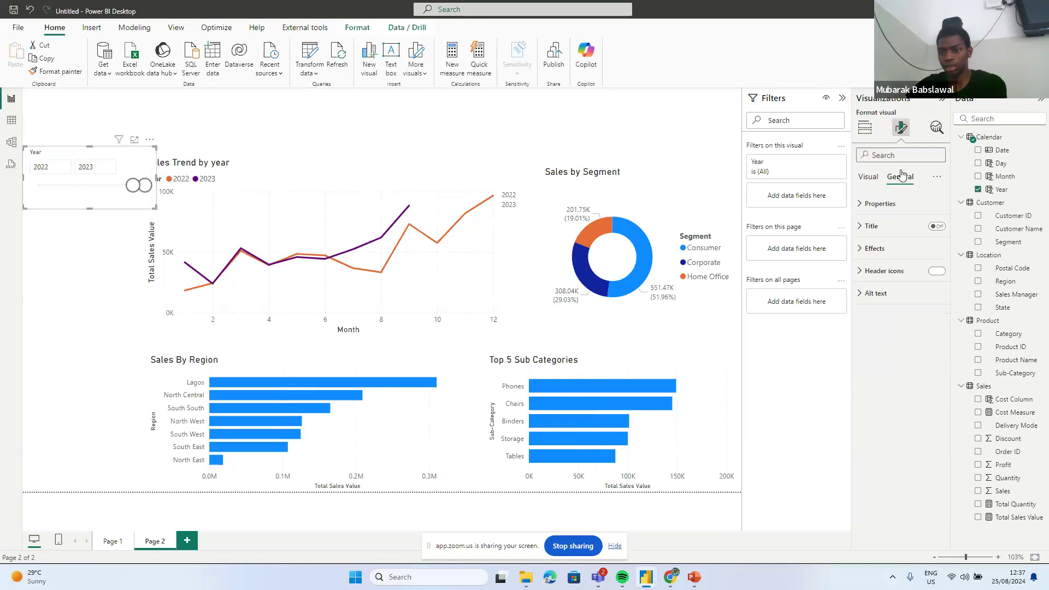
click(869, 176)
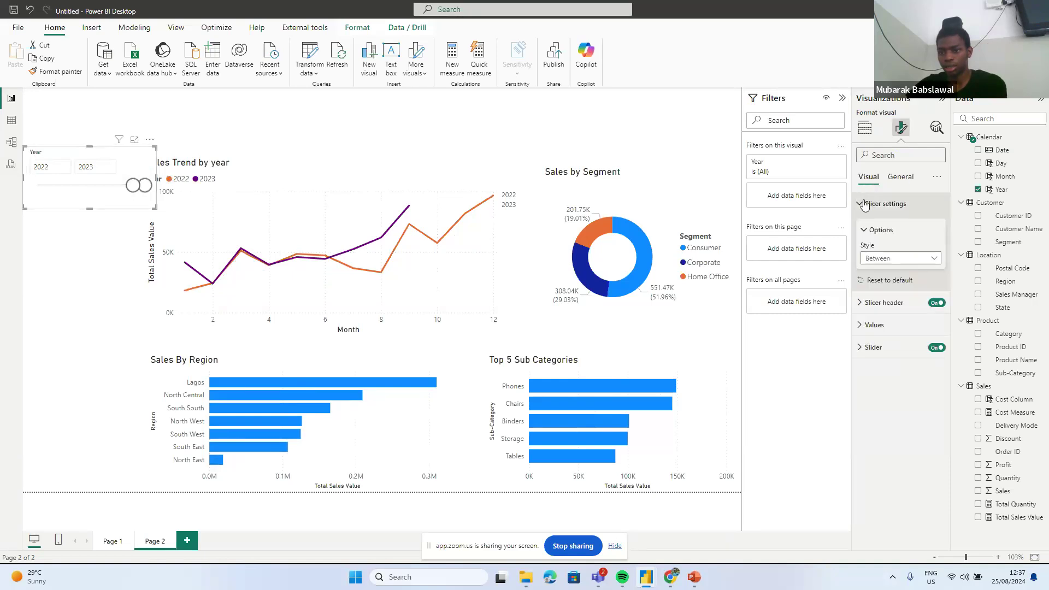
click(865, 205)
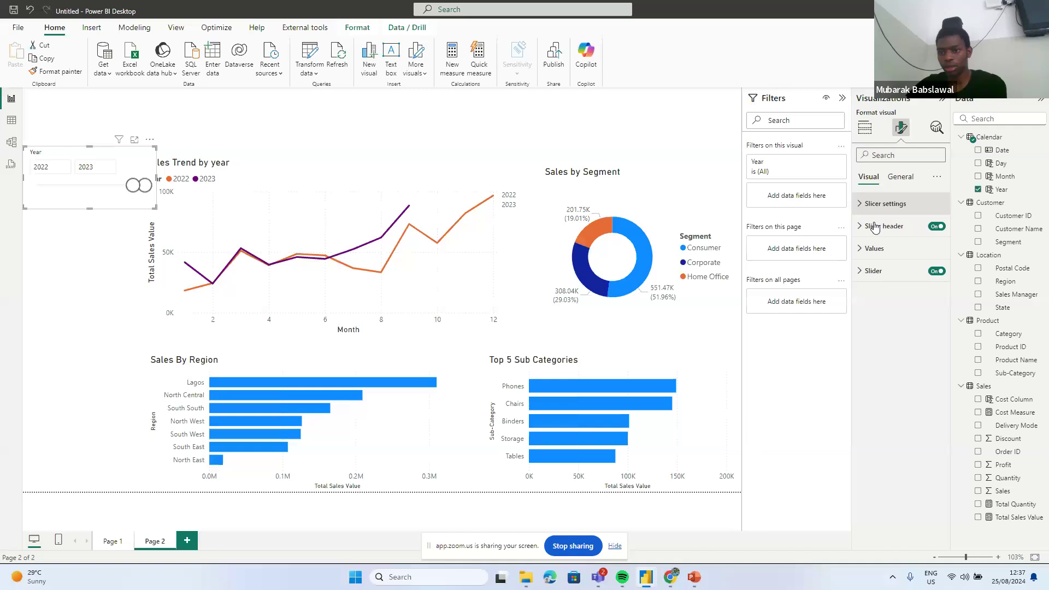
click(868, 273)
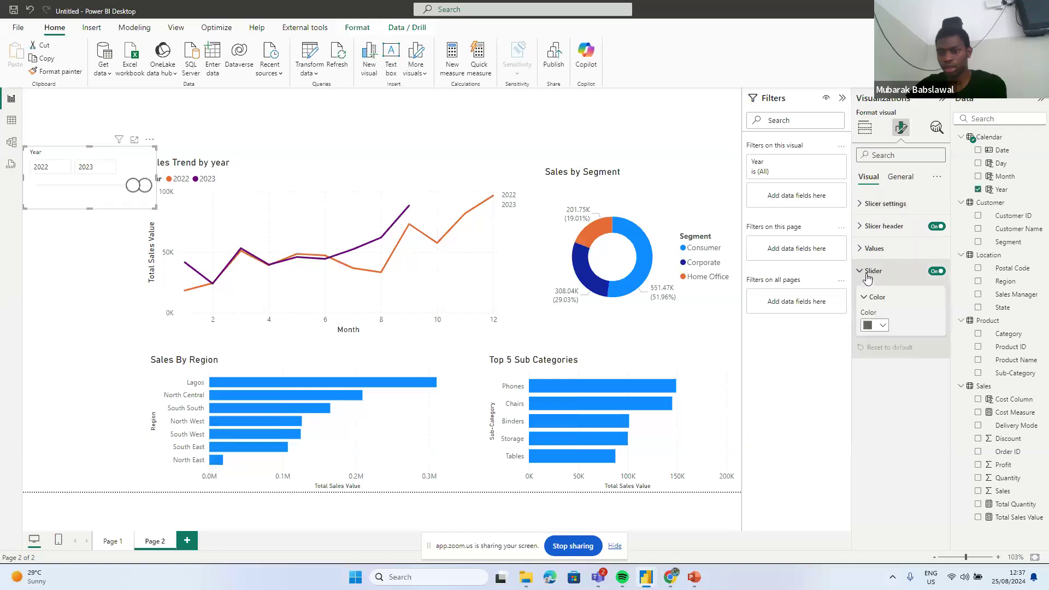
click(936, 272)
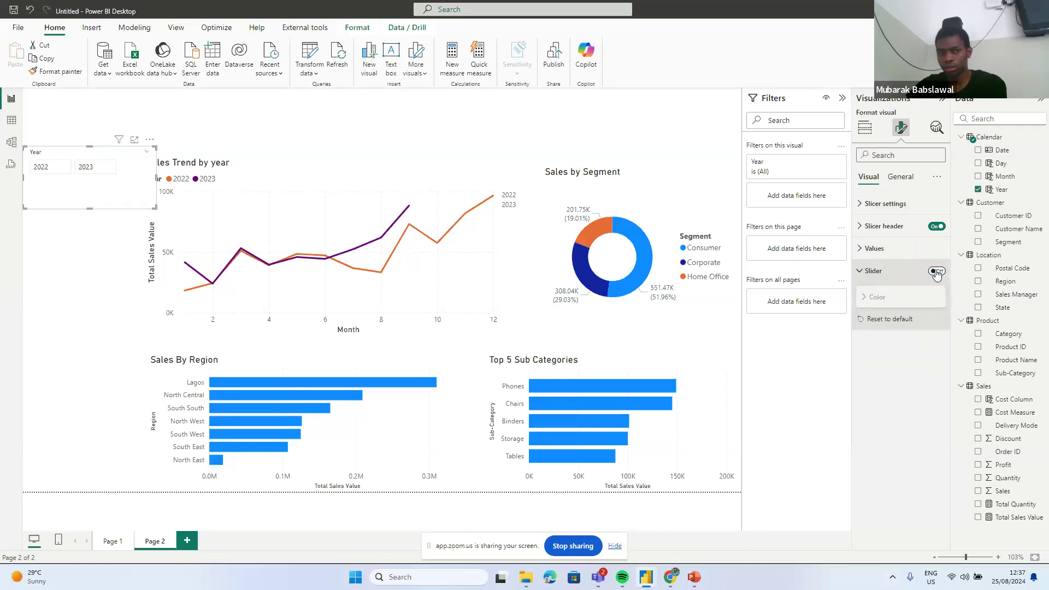
click(936, 272)
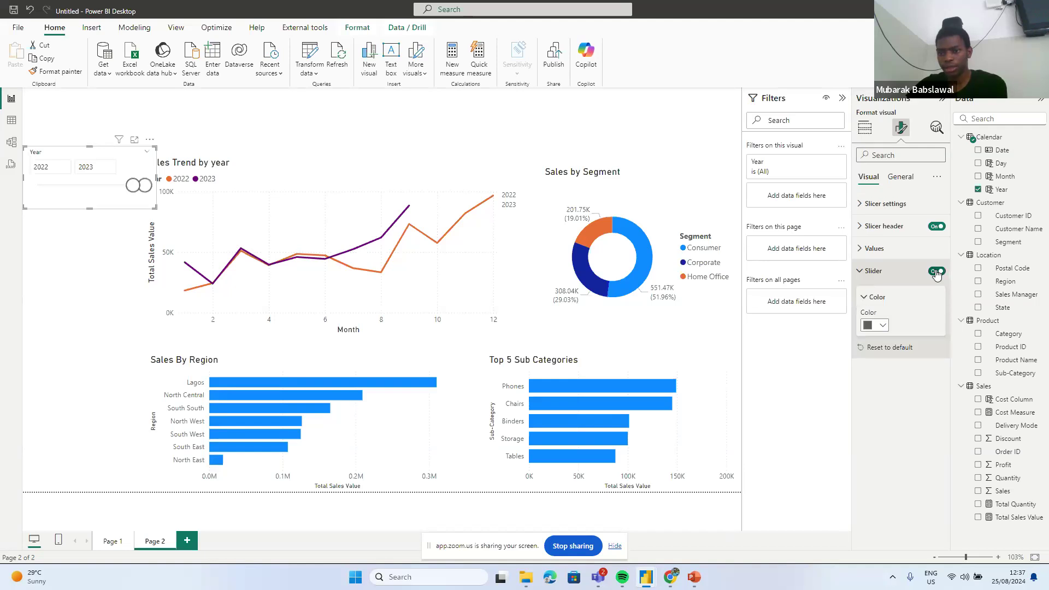
- Try the Vertical list and Dropdown styles on the Year slicer
click(888, 205)
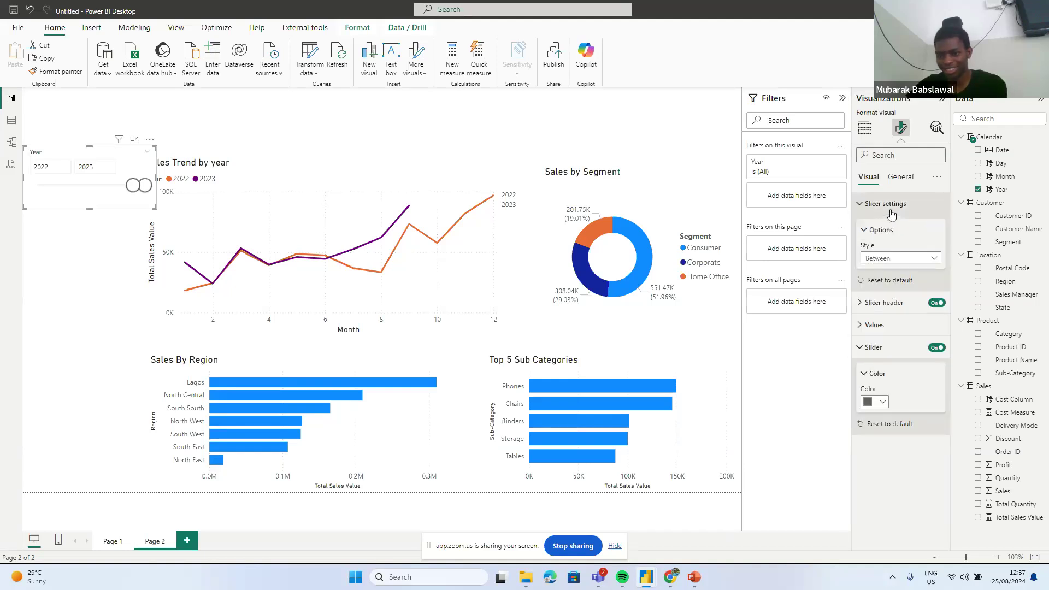
click(912, 260)
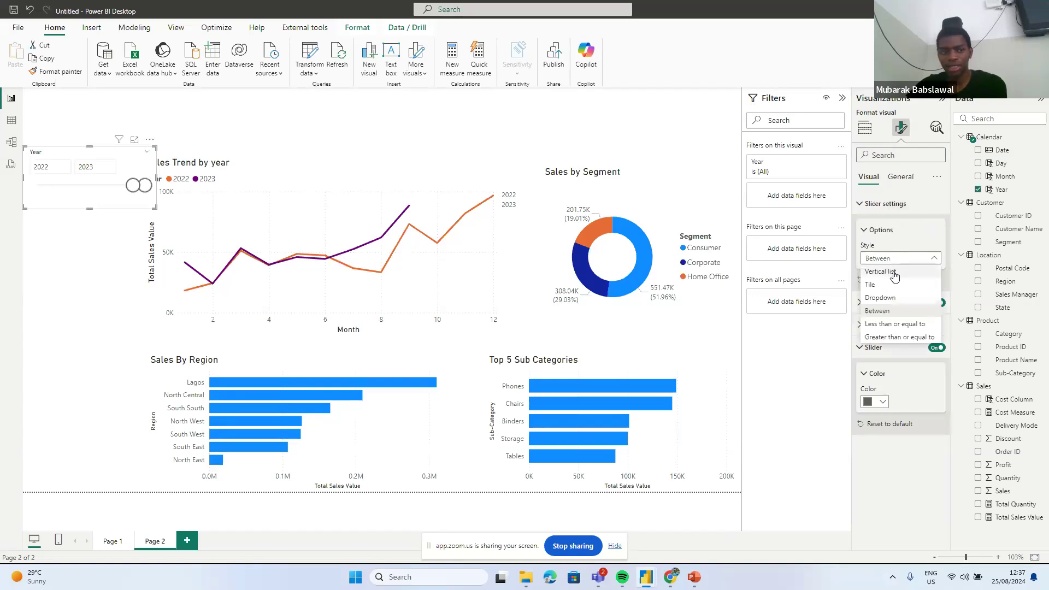
click(895, 273)
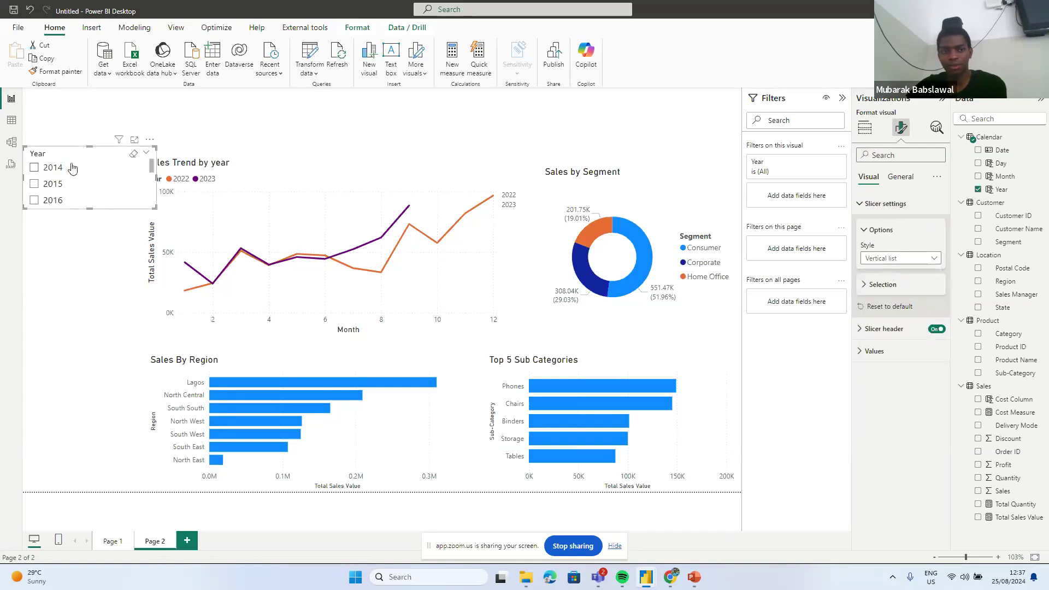
click(893, 261)
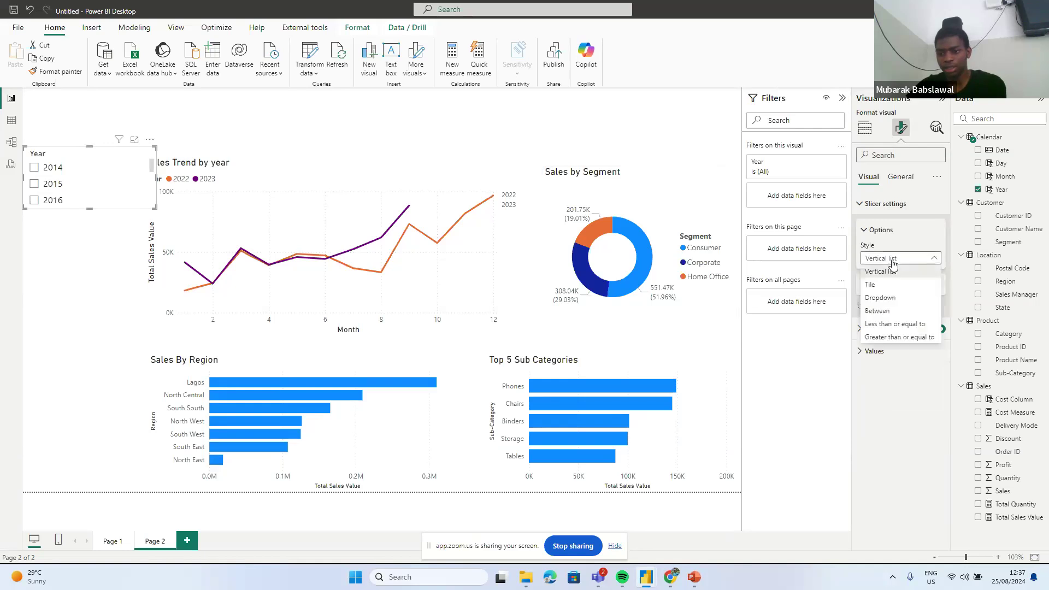
click(895, 300)
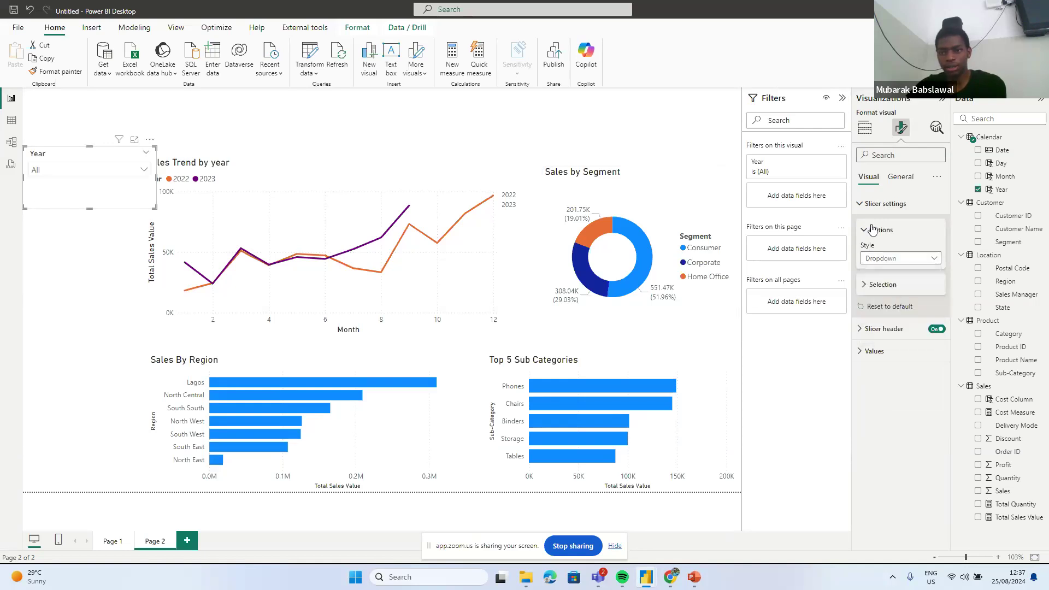
- Switch the Year slicer to the Tile style and filter the report by 2021, then by 2022
click(896, 259)
click(891, 287)
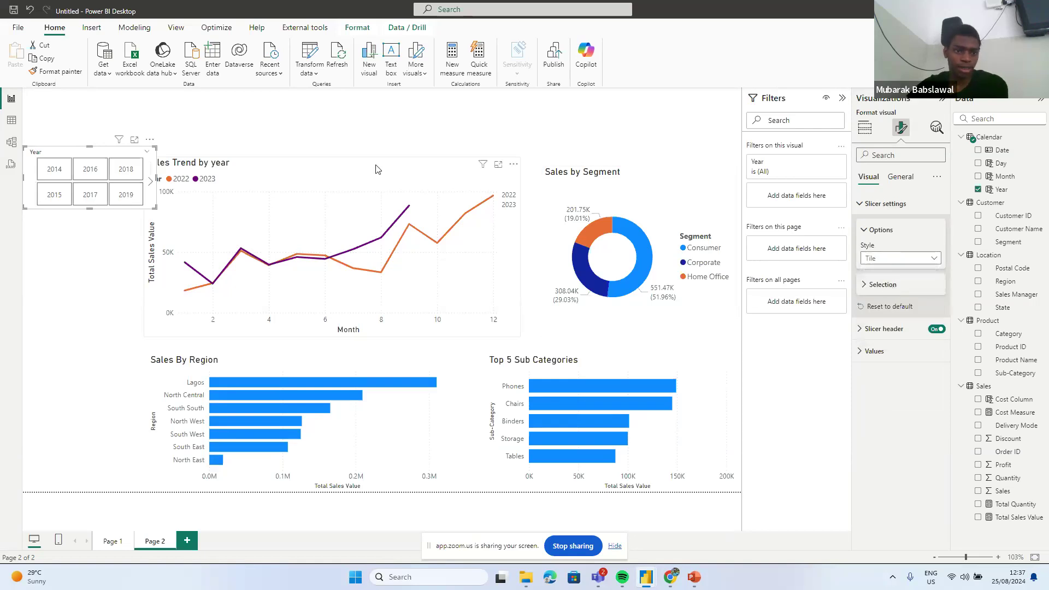
click(151, 185)
click(98, 197)
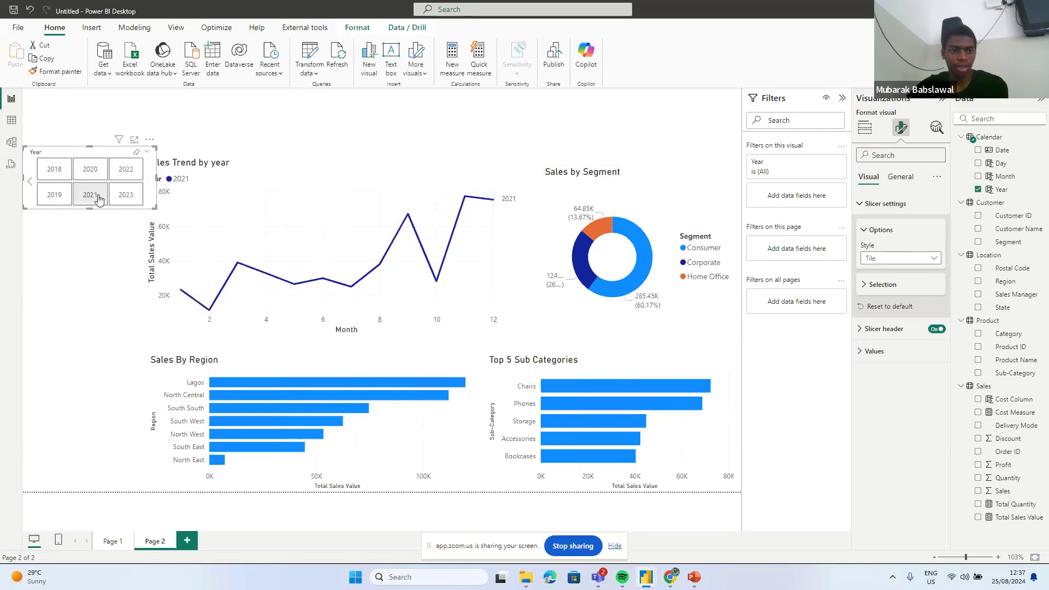
click(129, 173)
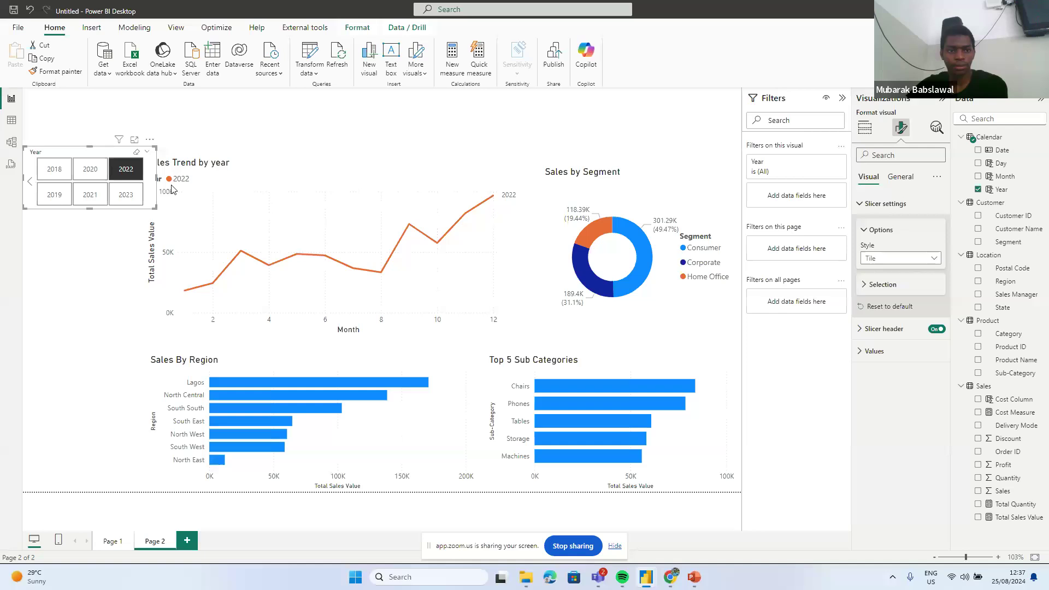
- Set the Year slicer's style to Dropdown and shrink it so it clears the Sales Trend by year chart
click(928, 262)
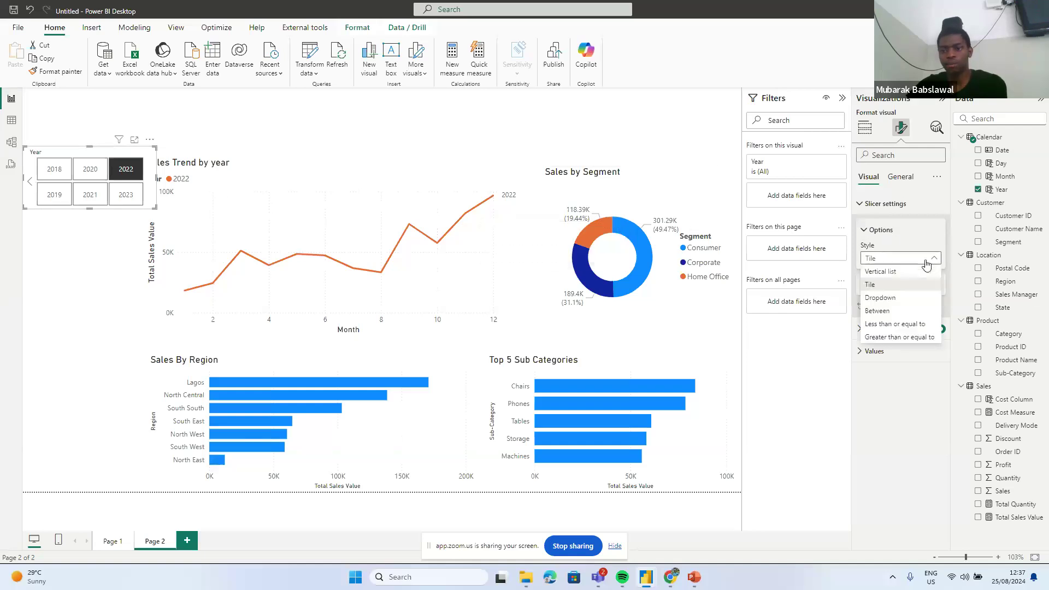
click(908, 299)
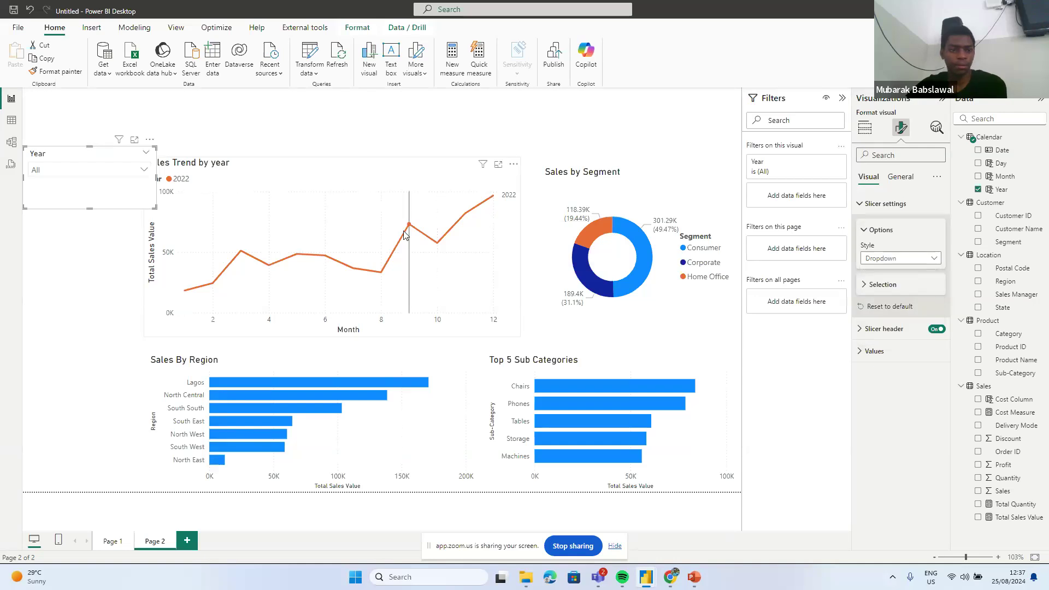
drag(158, 175, 144, 175)
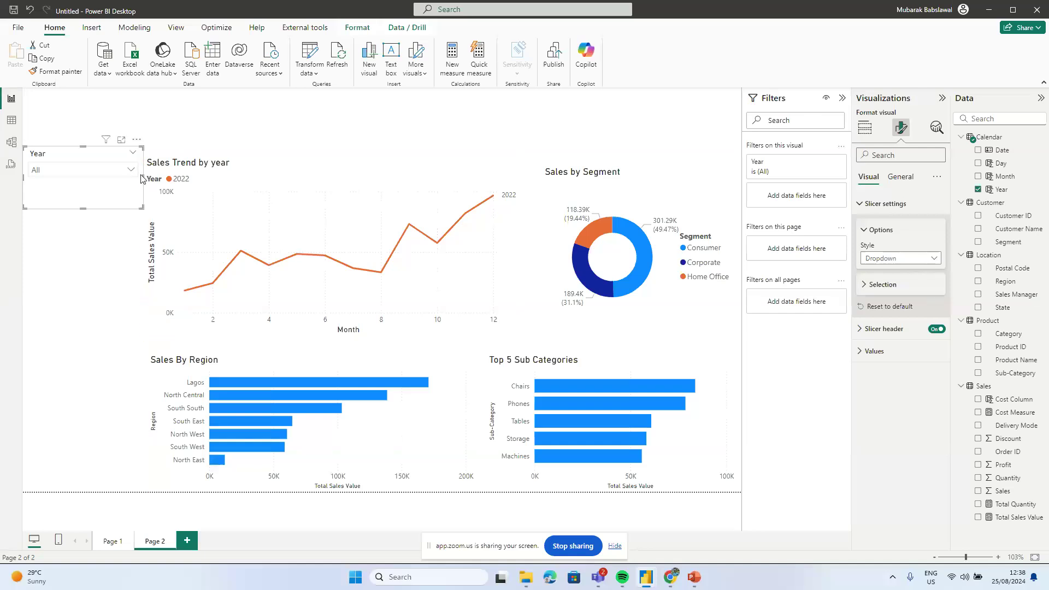
drag(83, 146, 81, 162)
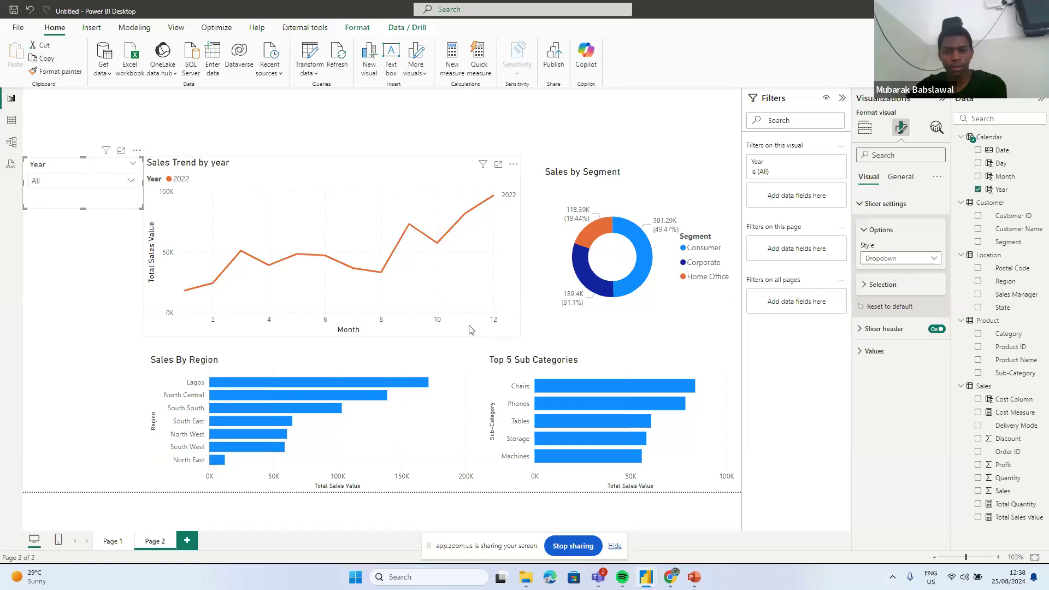
- Examine the filter types and Top N settings of the Sub-Category filter on the Top 5 Sub Categories chart
click(545, 368)
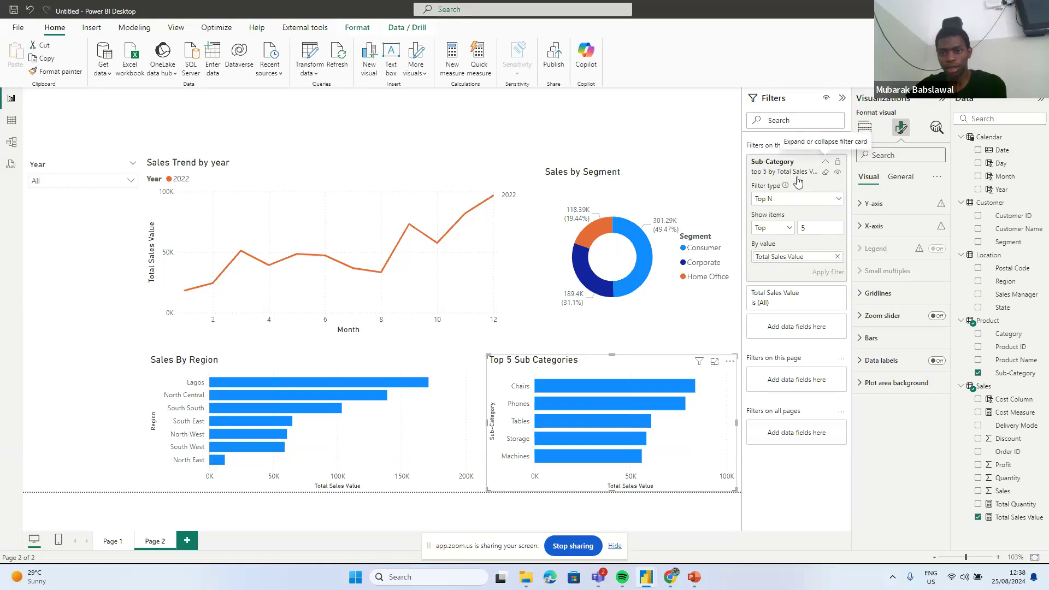
click(780, 201)
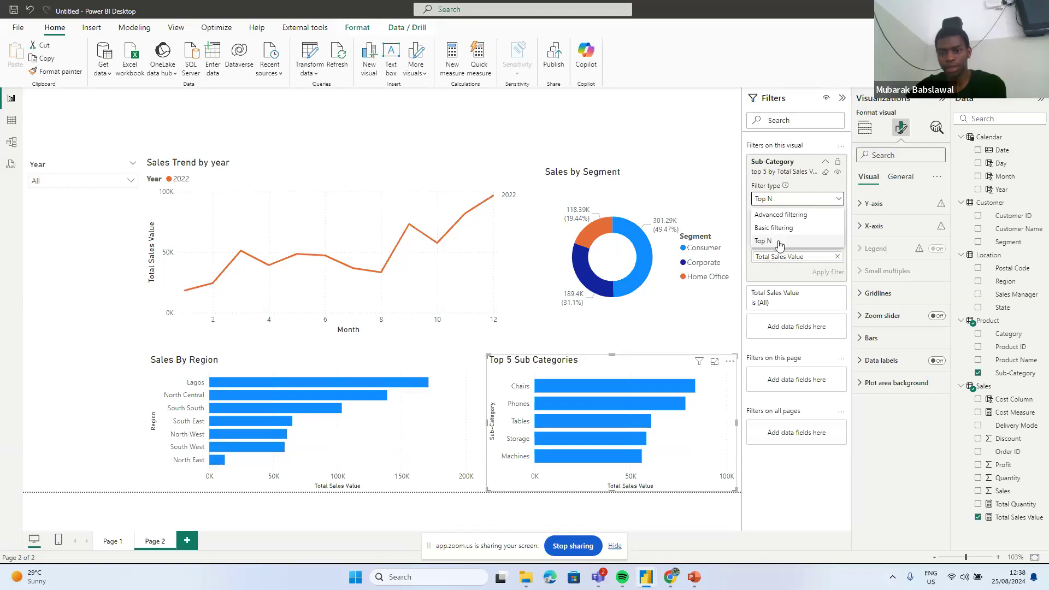
click(840, 202)
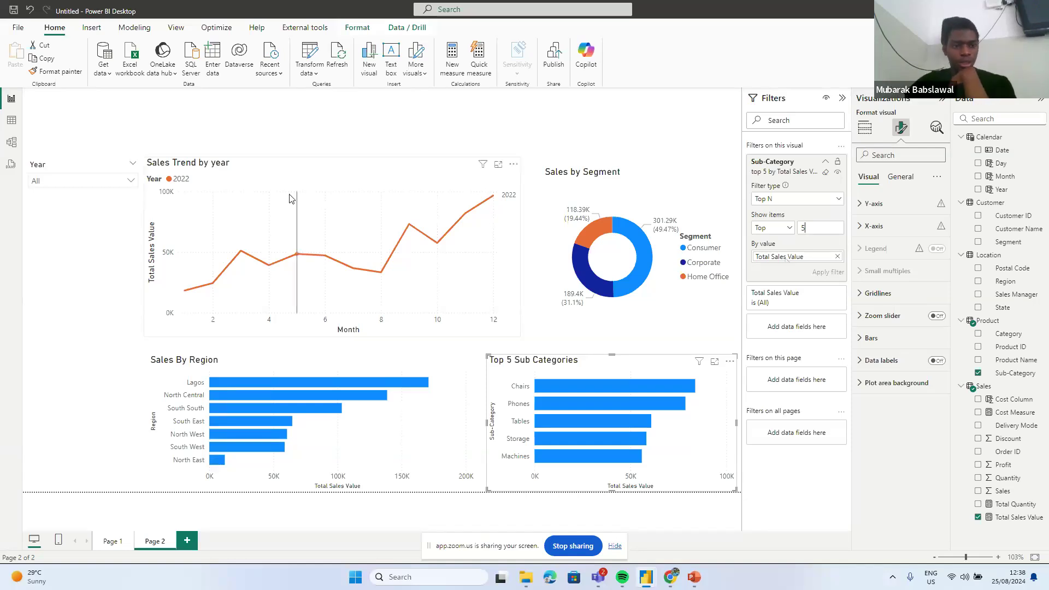
- Add a Region slicer directly below the Year slicer and lengthen it to fit all the regions
click(77, 167)
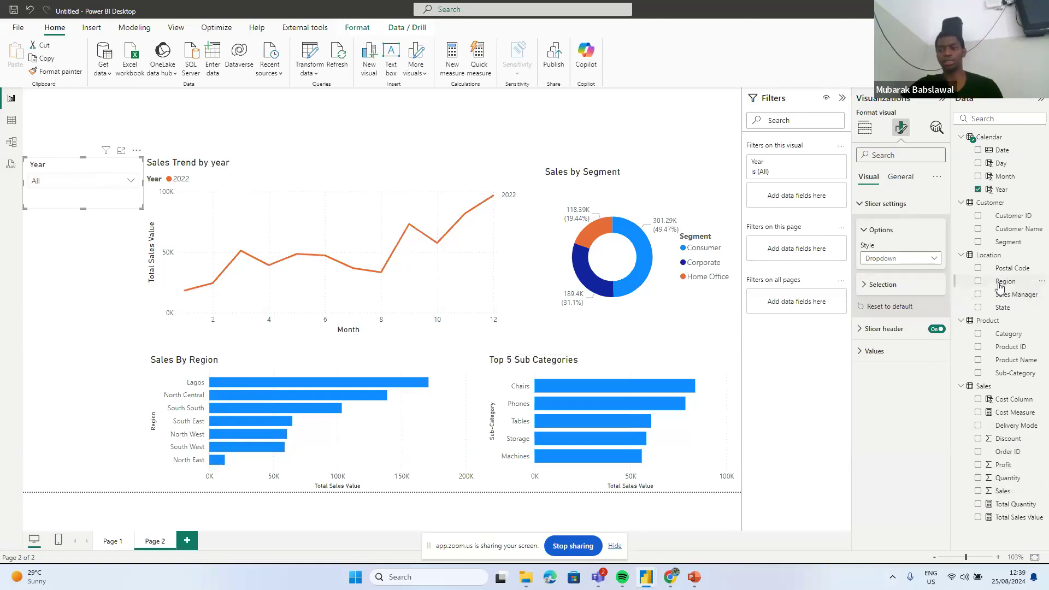
drag(1000, 286, 77, 265)
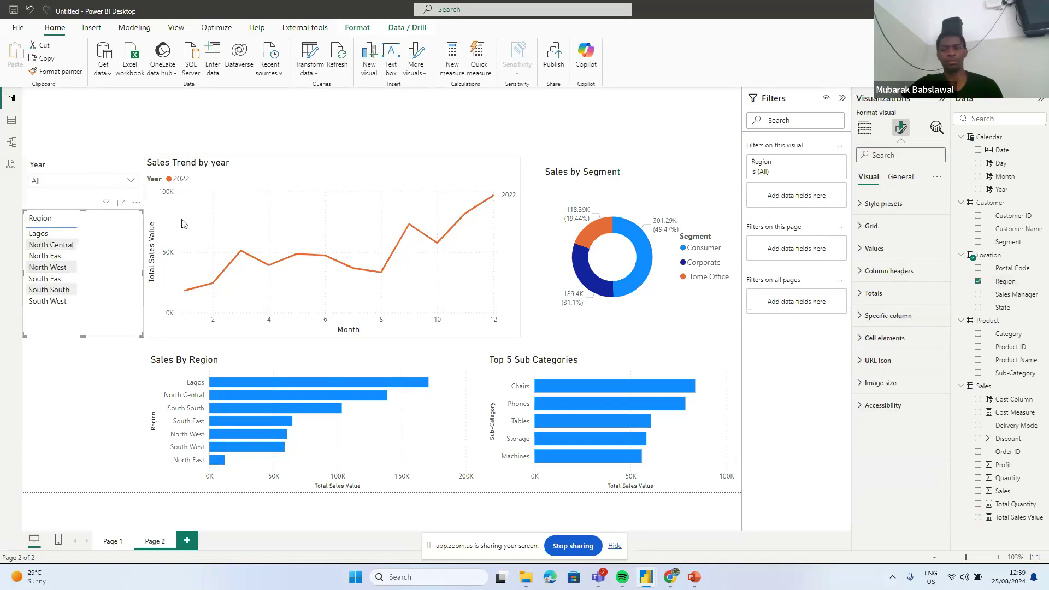
click(865, 127)
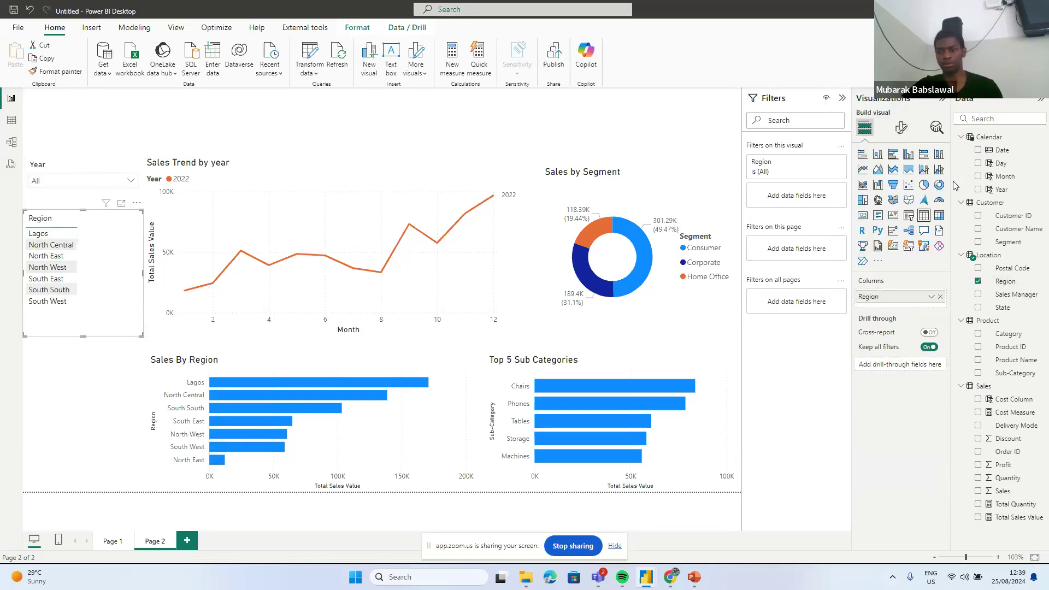
click(909, 217)
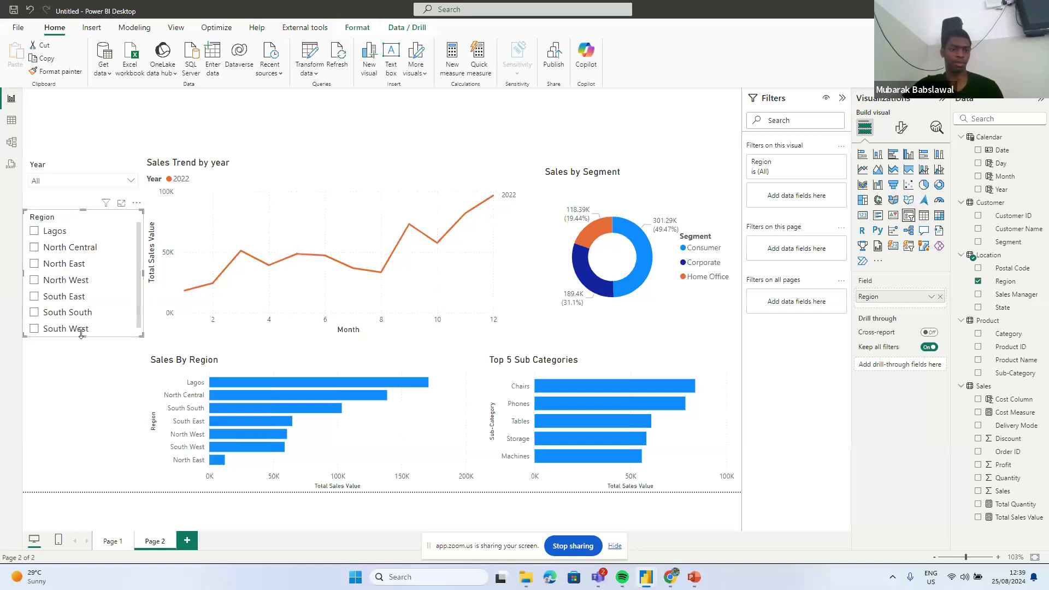
drag(83, 336, 81, 347)
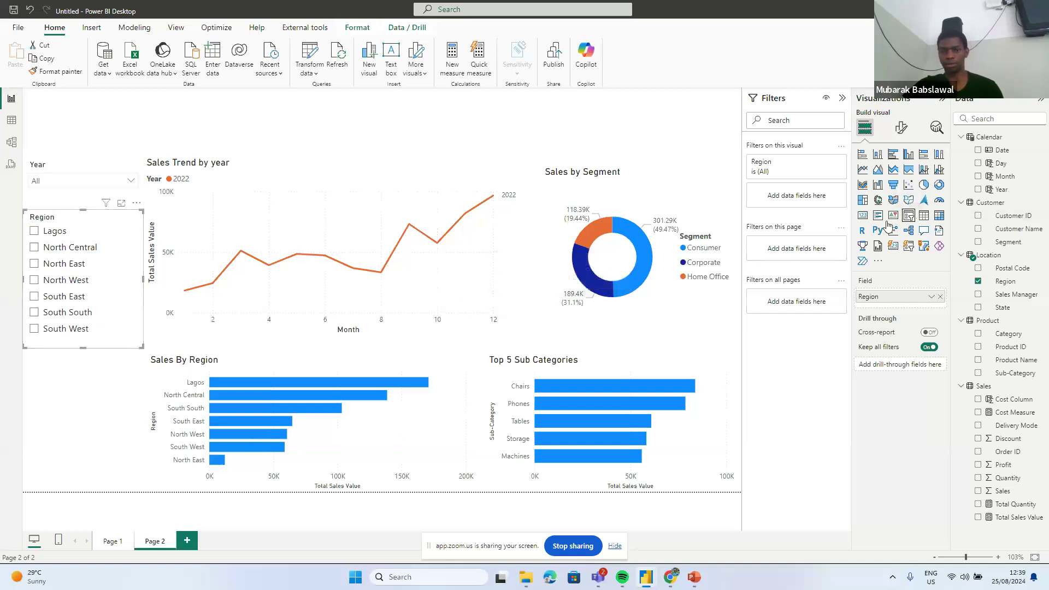
- Add a Category slicer directly below the Region slicer and shorten it slightly
click(71, 378)
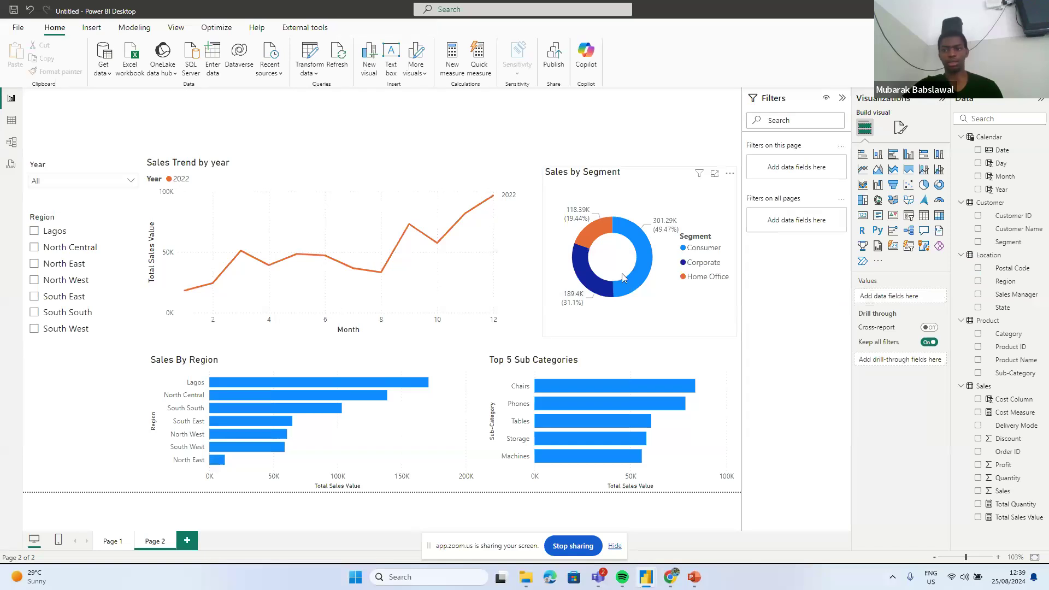
click(910, 216)
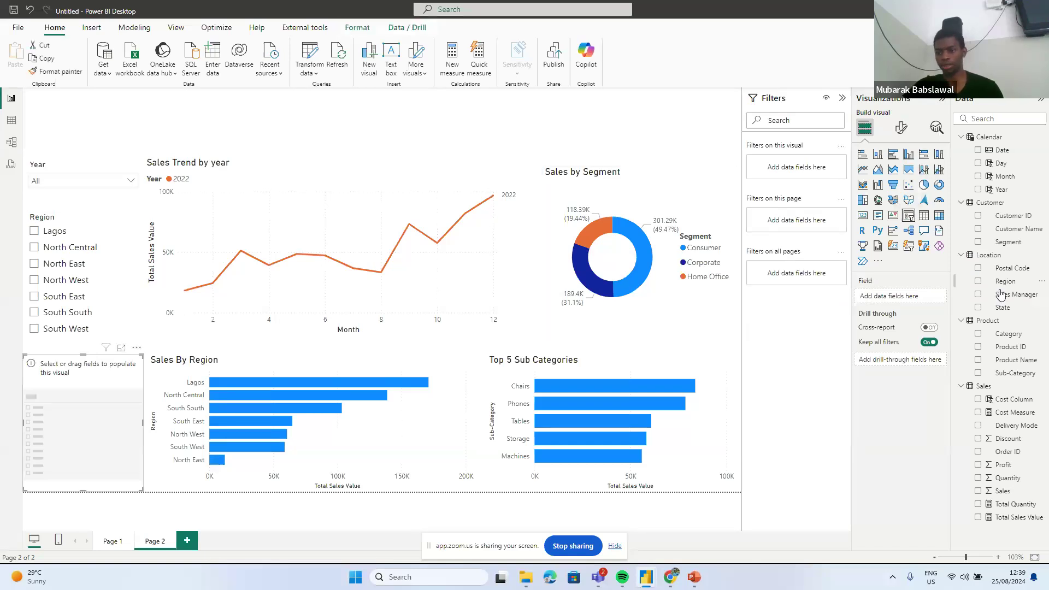
click(979, 334)
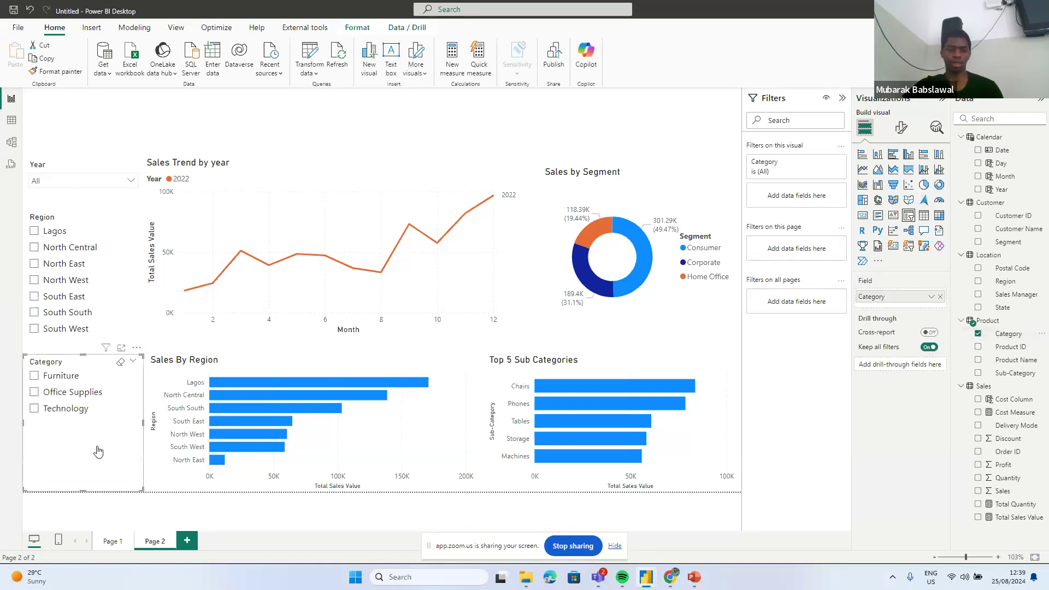
drag(81, 492, 76, 461)
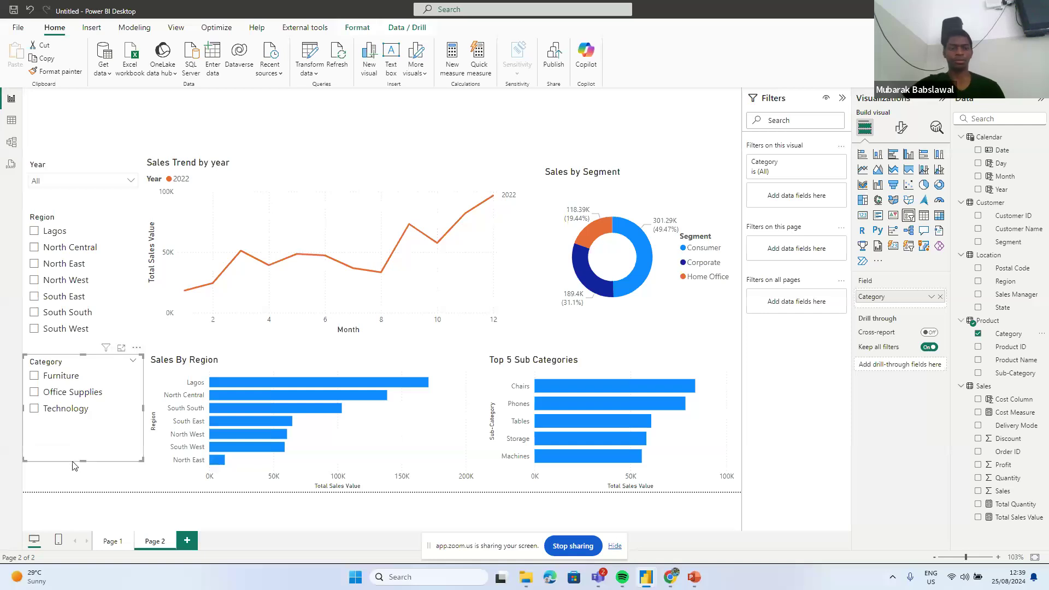
- Extend the Sales By Region chart slightly upward towards the Sales Trend by year chart
click(228, 367)
drag(311, 356, 311, 345)
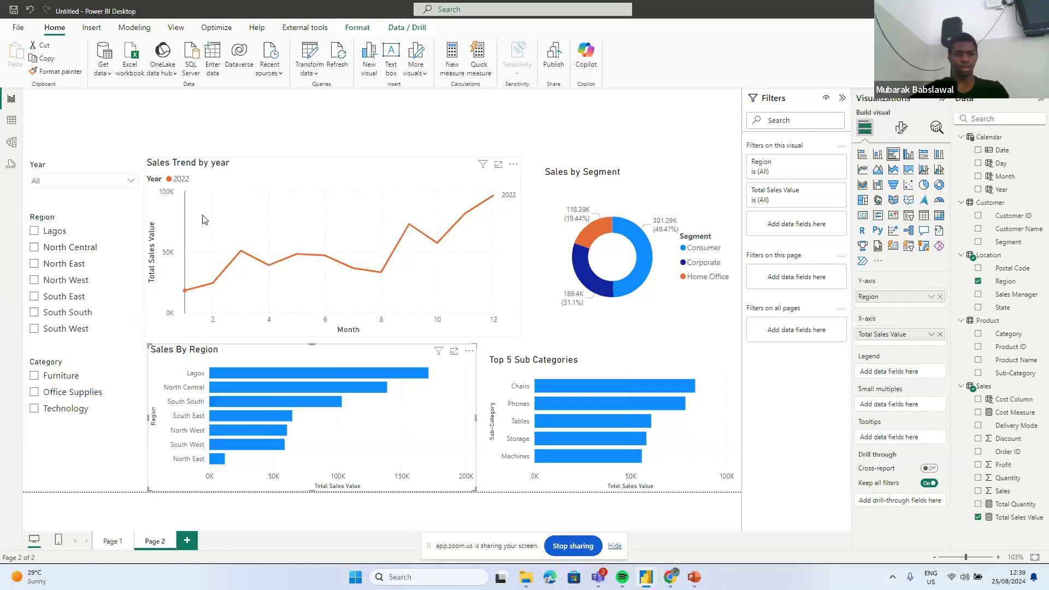
- Clear the leftover 2022 filter from the Year slicer by selecting and deselecting 2014, so the report covers all years
click(115, 186)
scroll(97, 229, down, 2)
scroll(97, 229, up, 2)
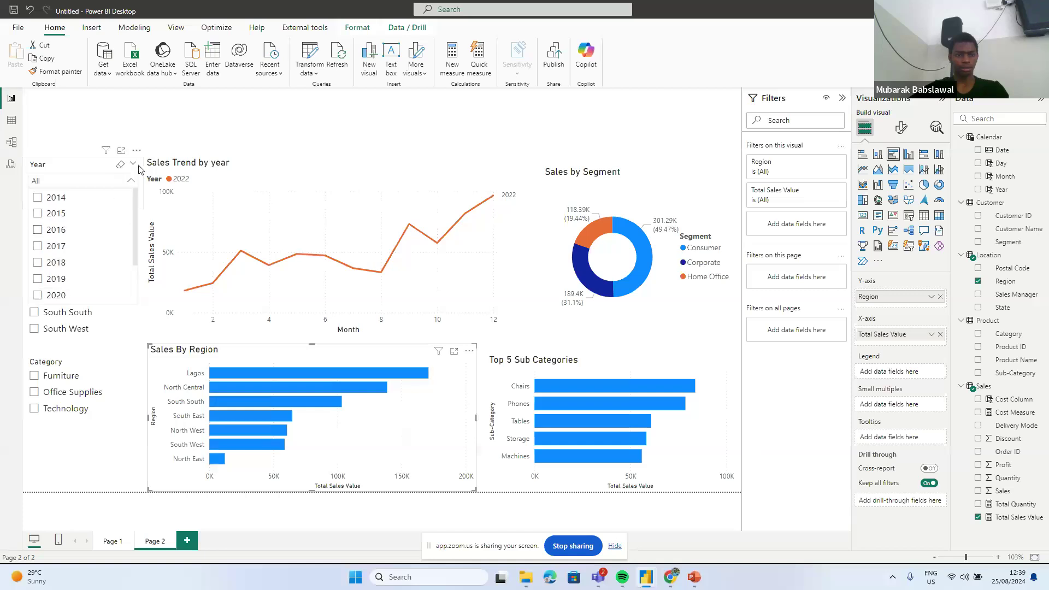
click(131, 182)
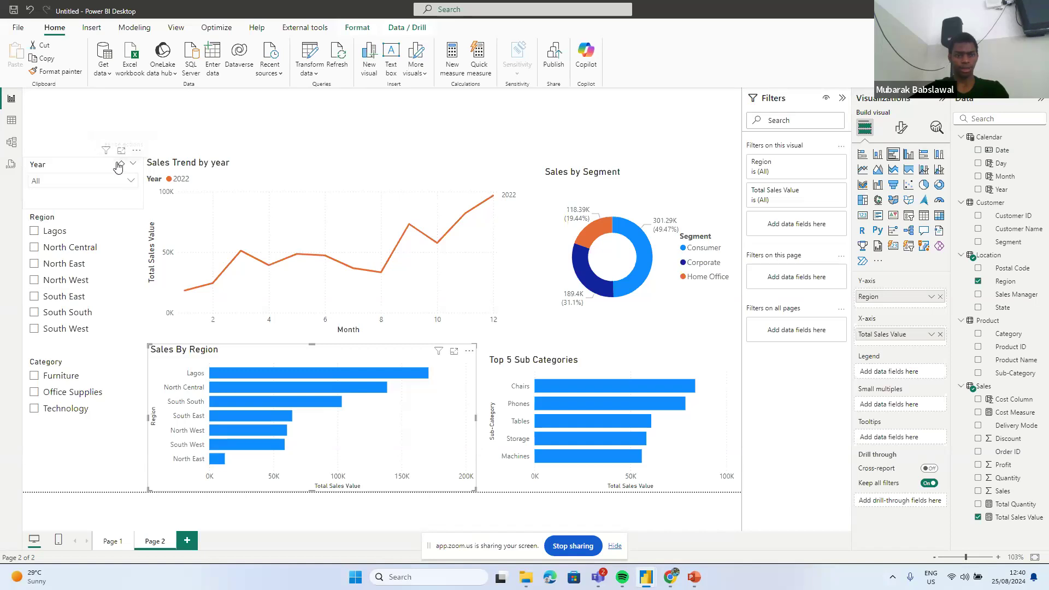
click(119, 167)
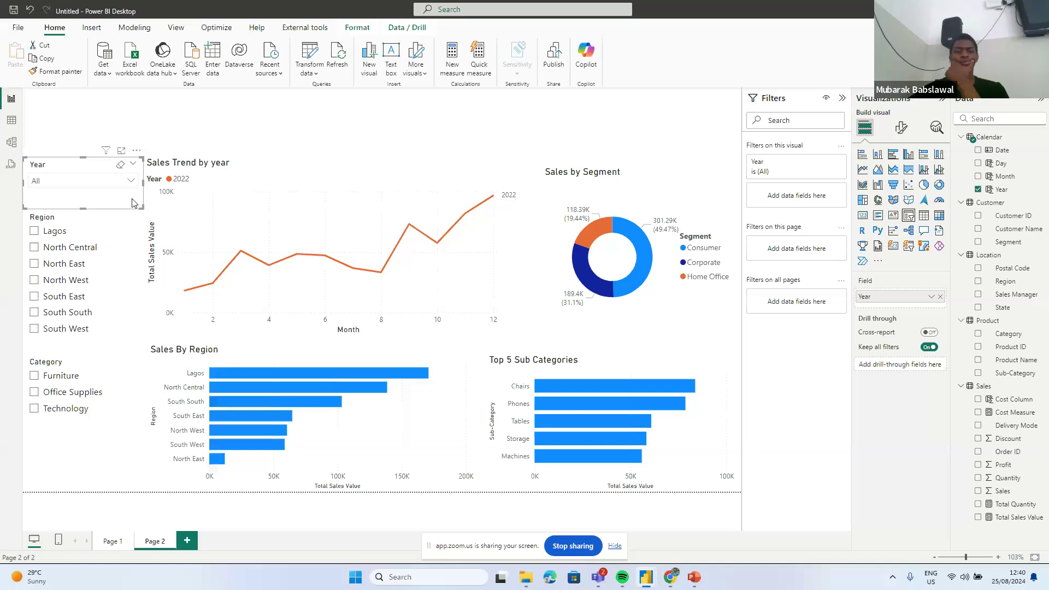
mouse_move(85, 175)
mouse_down()
mouse_move(85, 137)
mouse_move(84, 176)
mouse_up()
click(70, 187)
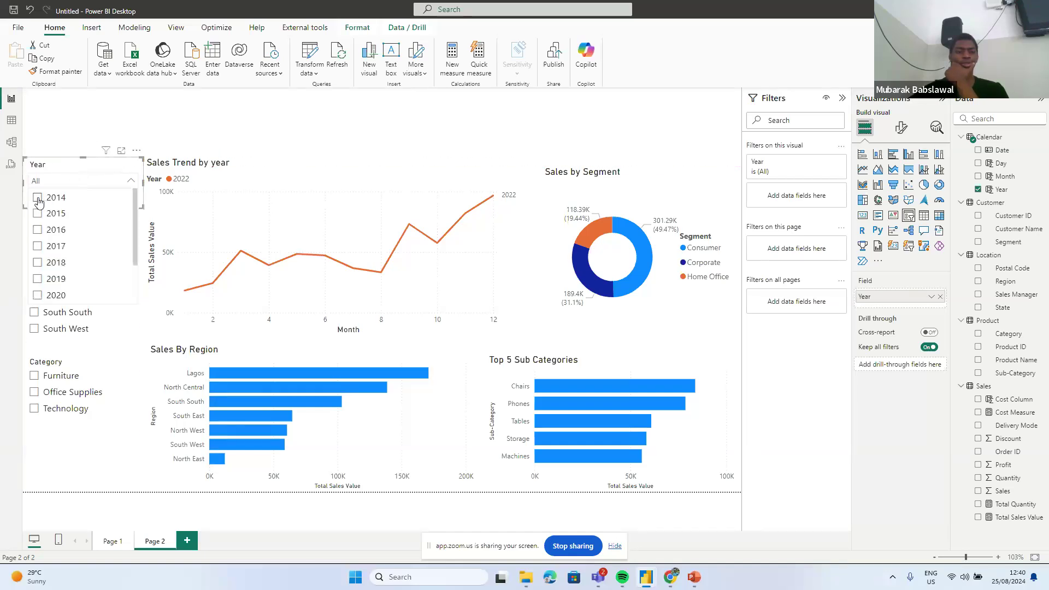
click(38, 199)
click(37, 198)
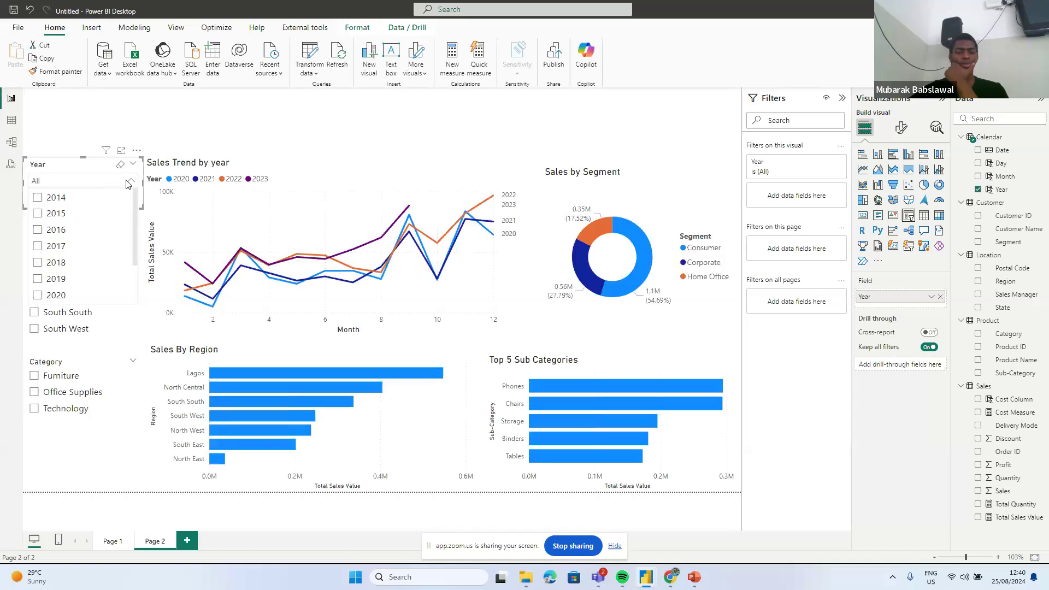
click(128, 182)
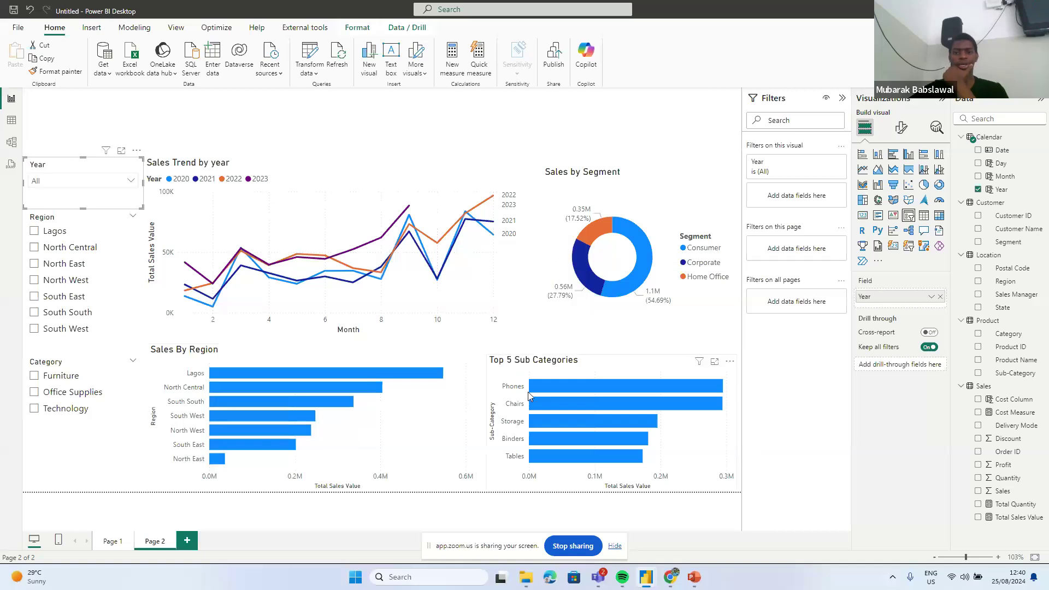
- Widen the Sales by Segment donut chart towards the Sales Trend by year chart
click(542, 272)
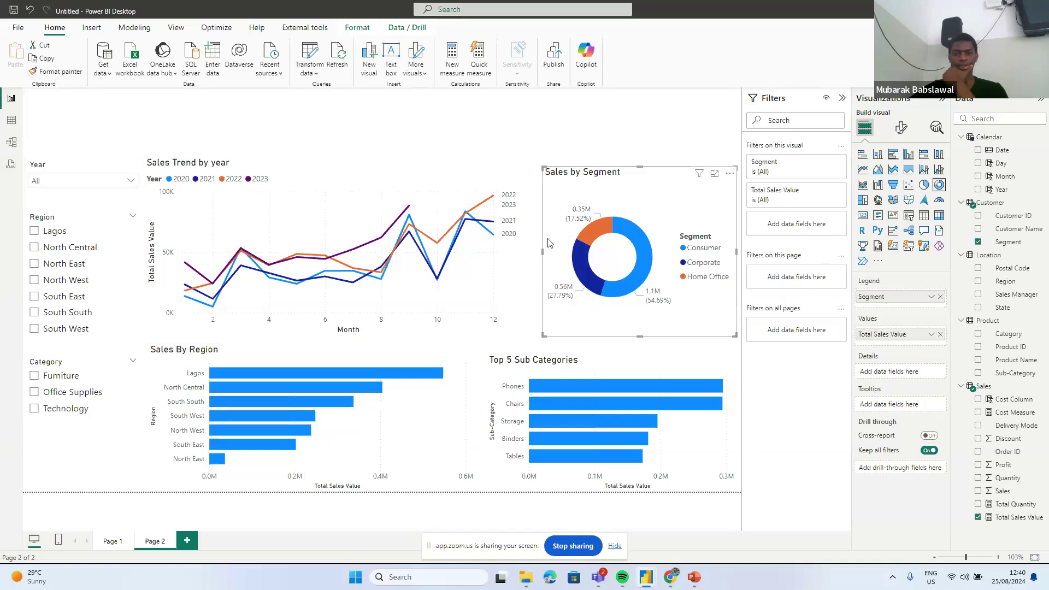
drag(535, 181, 530, 173)
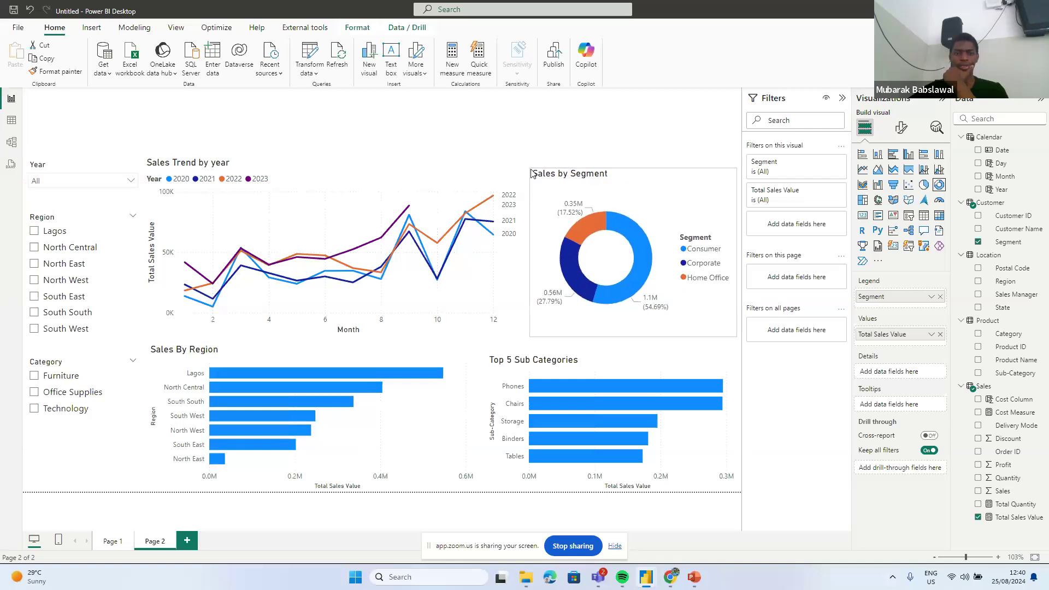
click(331, 134)
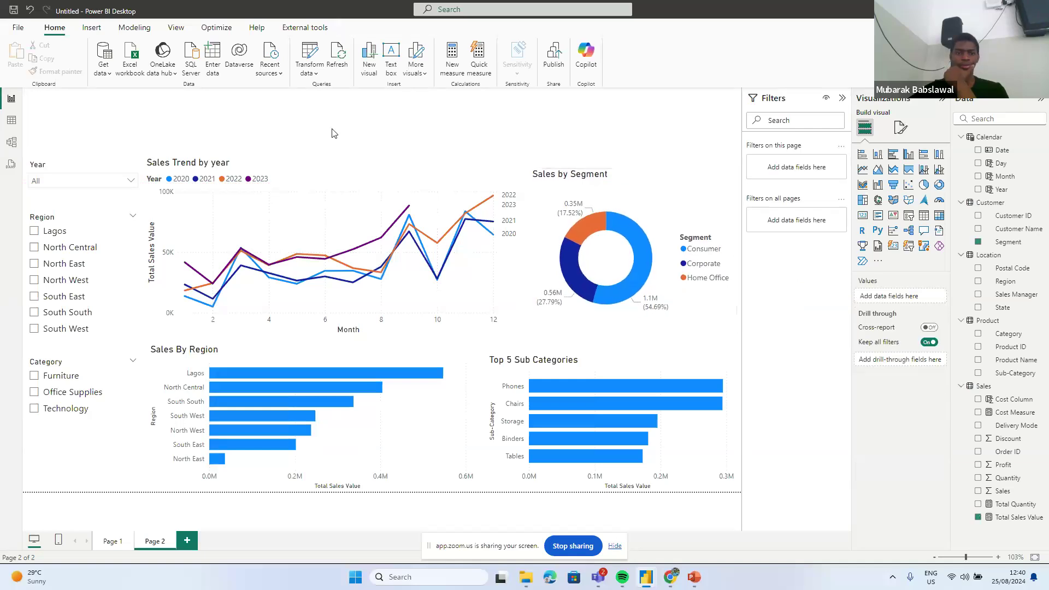
- Insert a text box on the report page reading "Sales Dashboard"
click(391, 55)
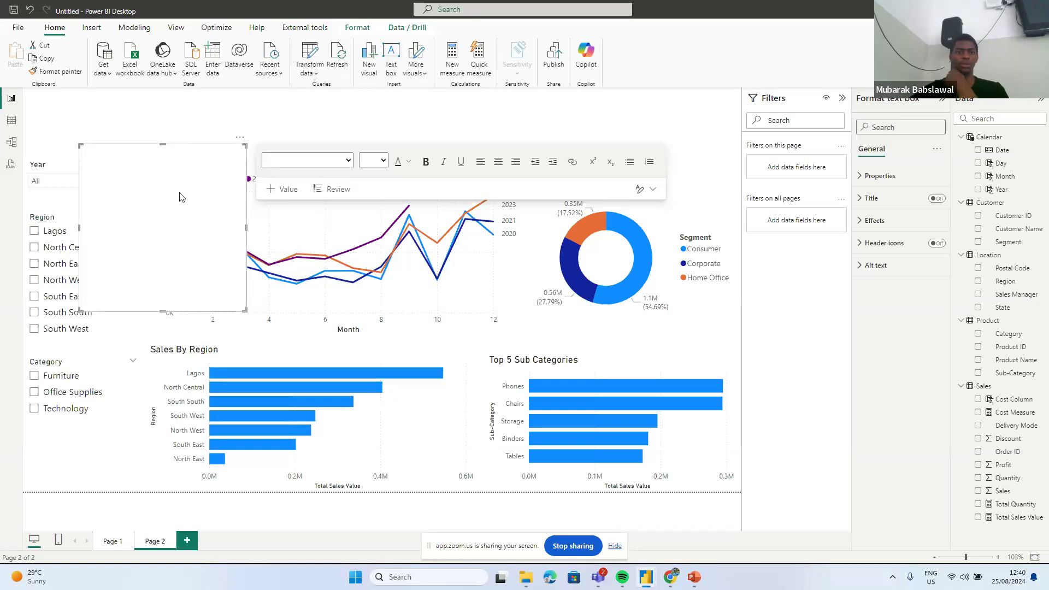
click(147, 175)
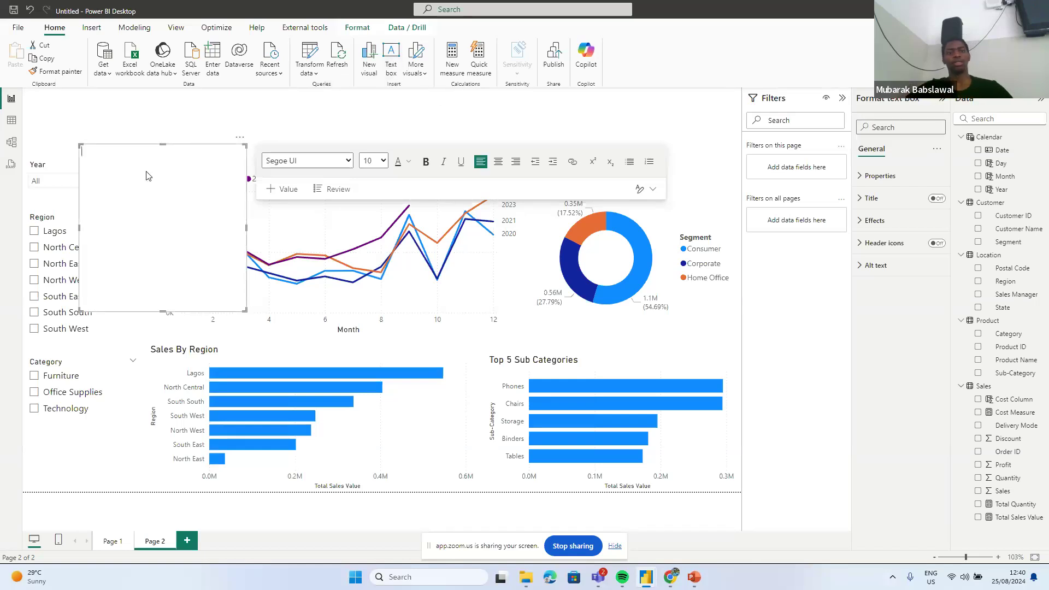
text(S)
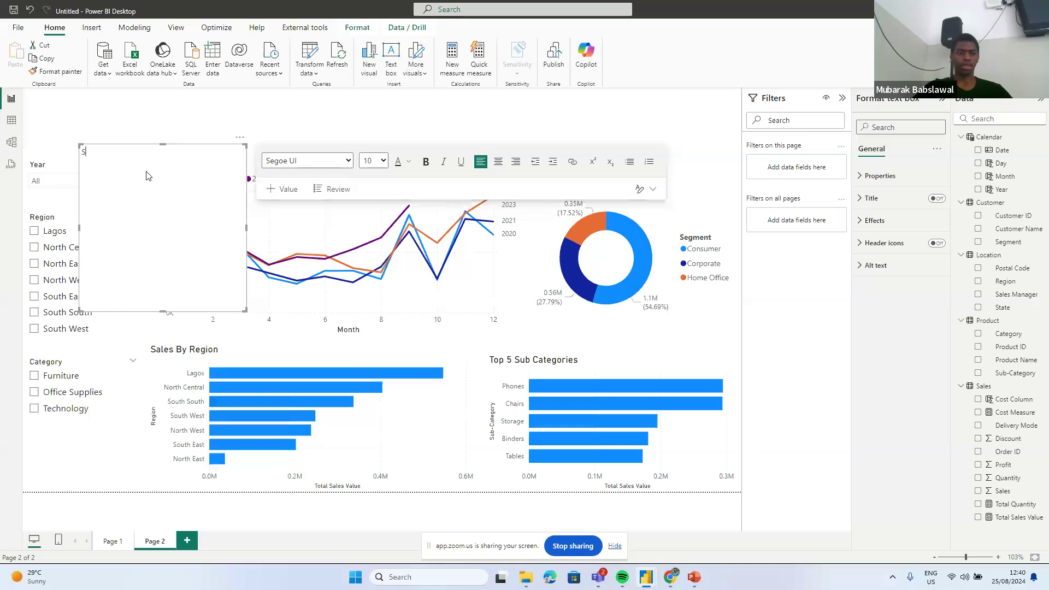
text(ales Dashbpar)
key(BackSpace)
key(BackSpace)
text(ard)
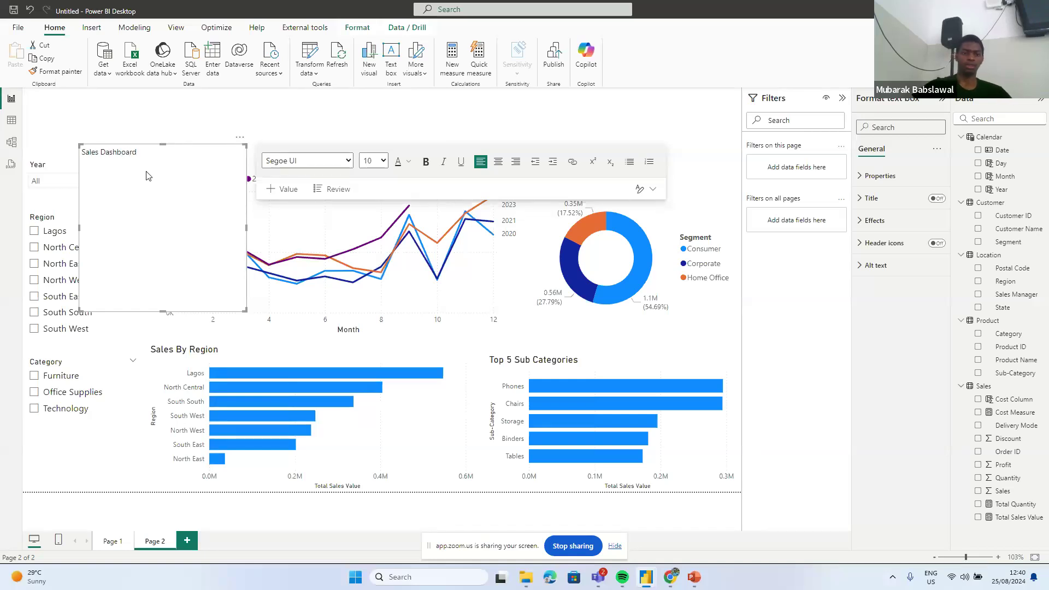
- Set the font size of the whole Sales Dashboard title to 40
click(384, 161)
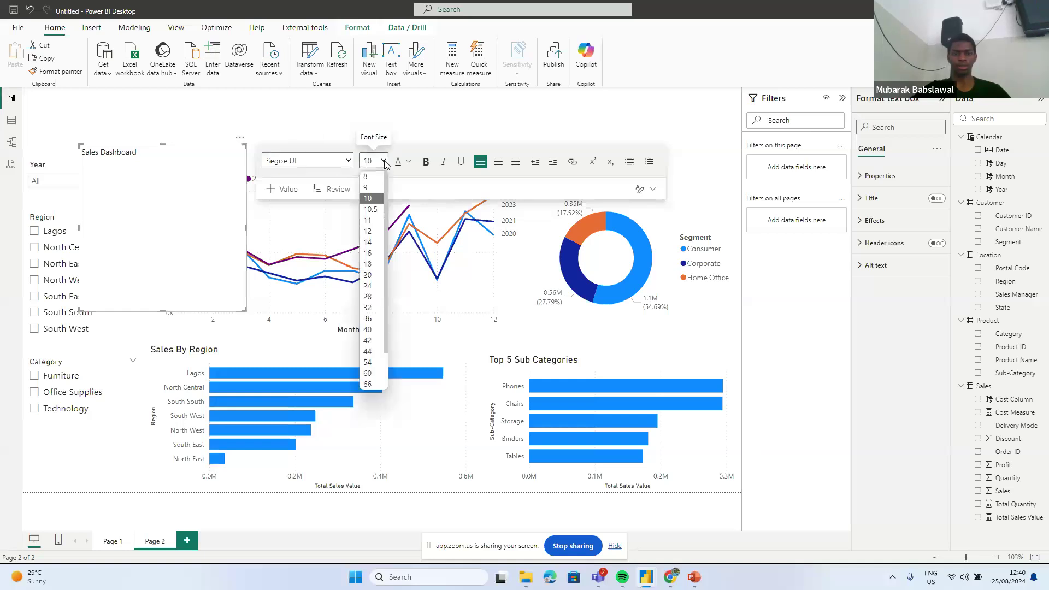
click(192, 167)
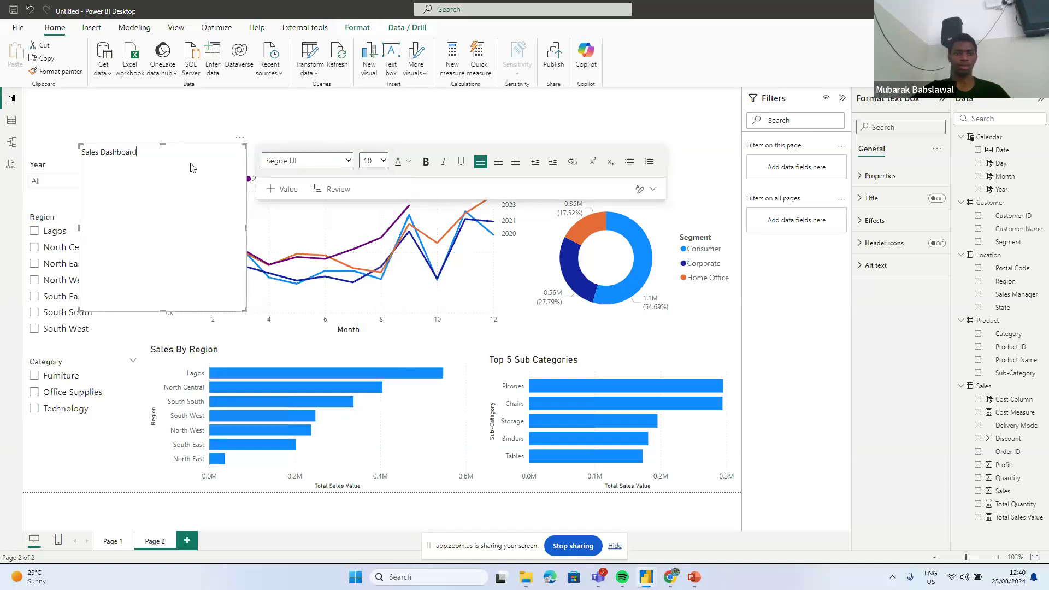
key(ctrl+a)
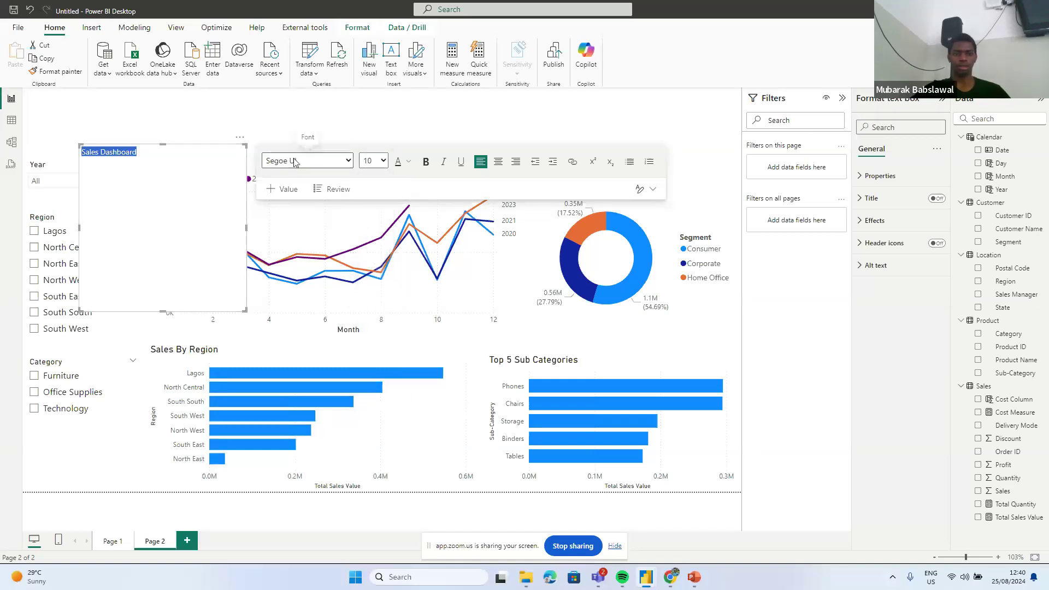
click(384, 161)
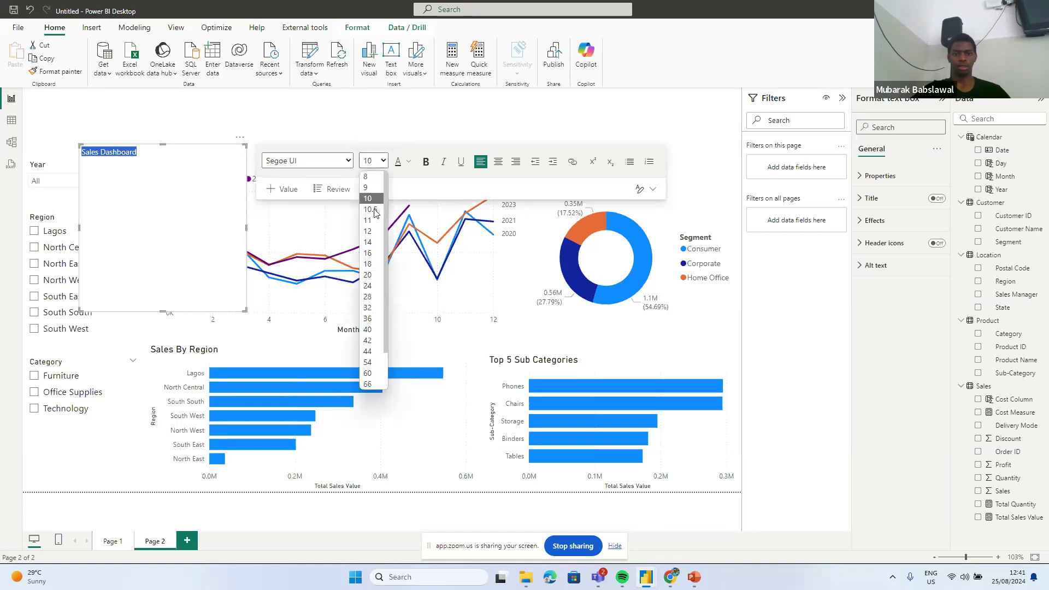
click(368, 330)
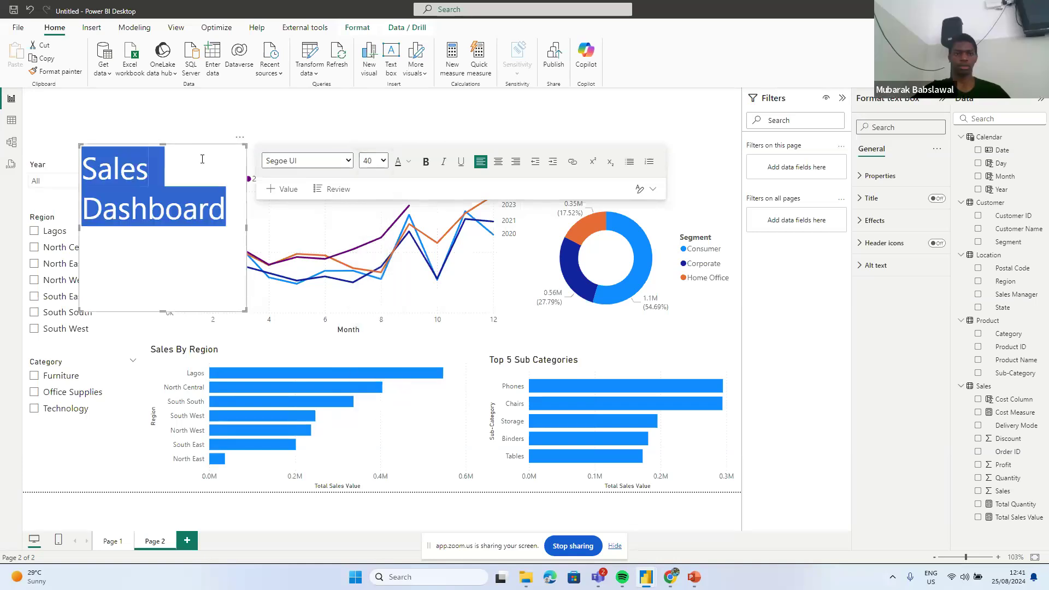
click(240, 233)
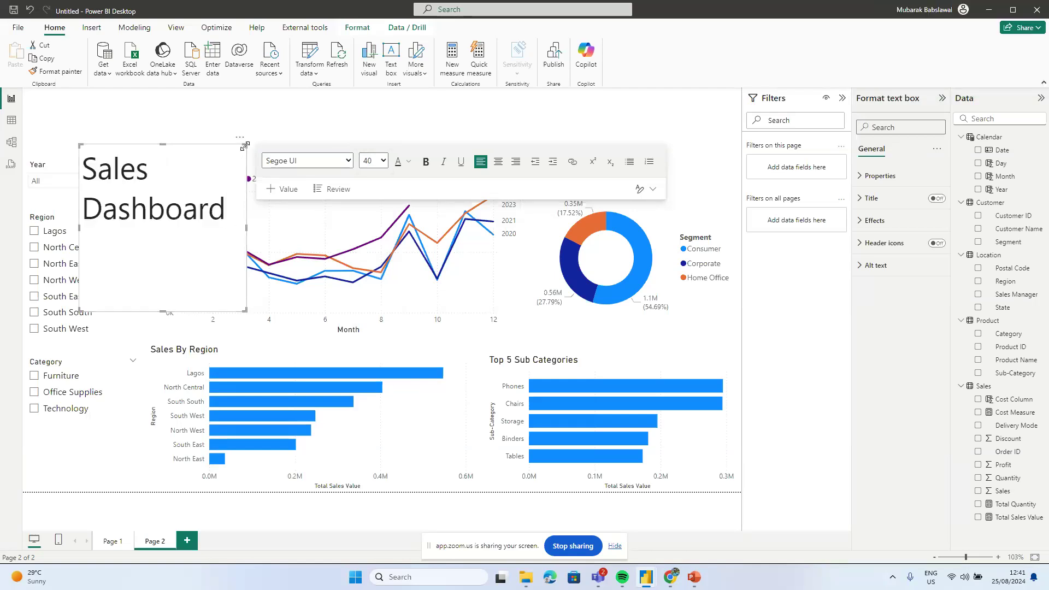
- Move the Sales Dashboard title above the Sales Trend by year chart and resize its box to fit the text on one line
click(198, 144)
drag(198, 144, 275, 93)
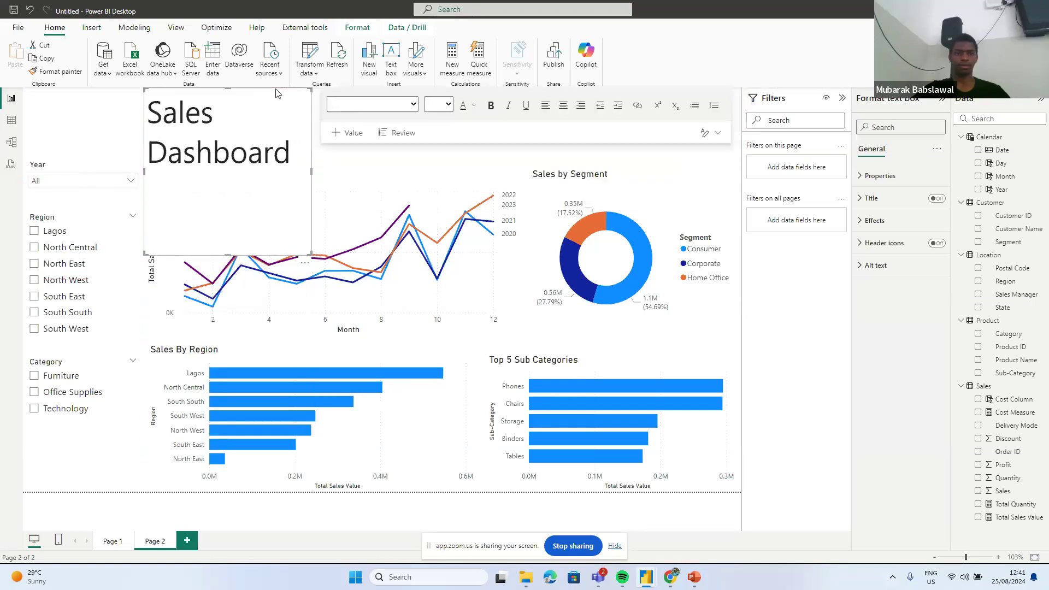
drag(228, 254, 256, 156)
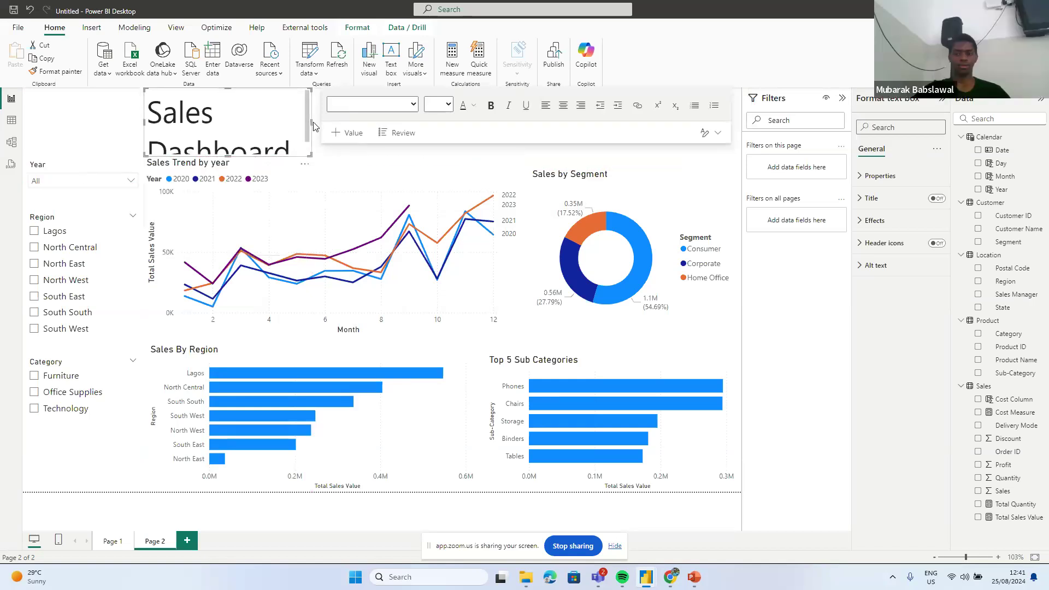
drag(312, 124, 388, 119)
drag(268, 92, 267, 104)
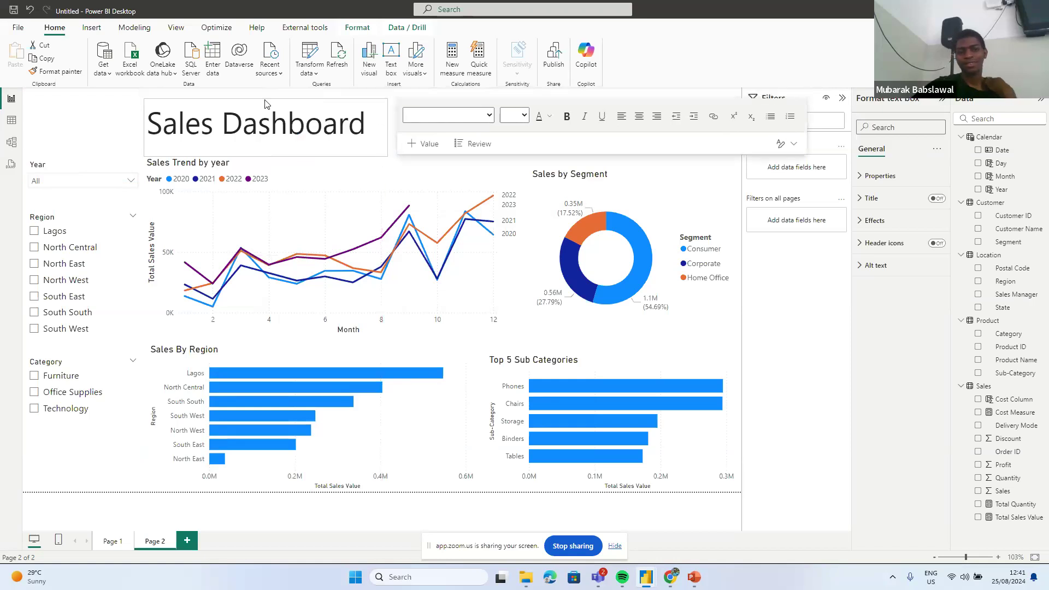
click(279, 130)
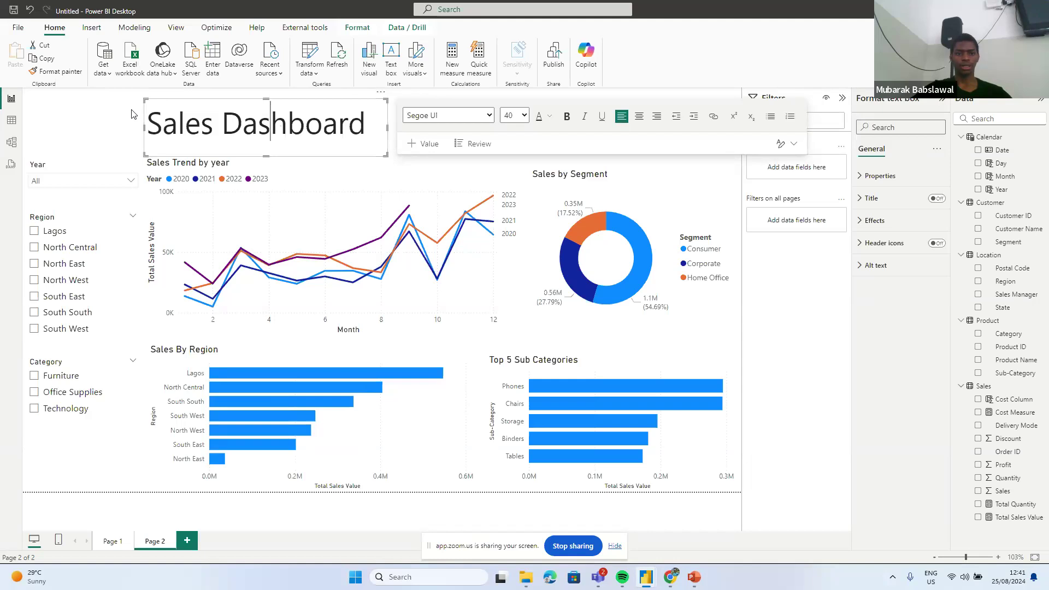
click(116, 120)
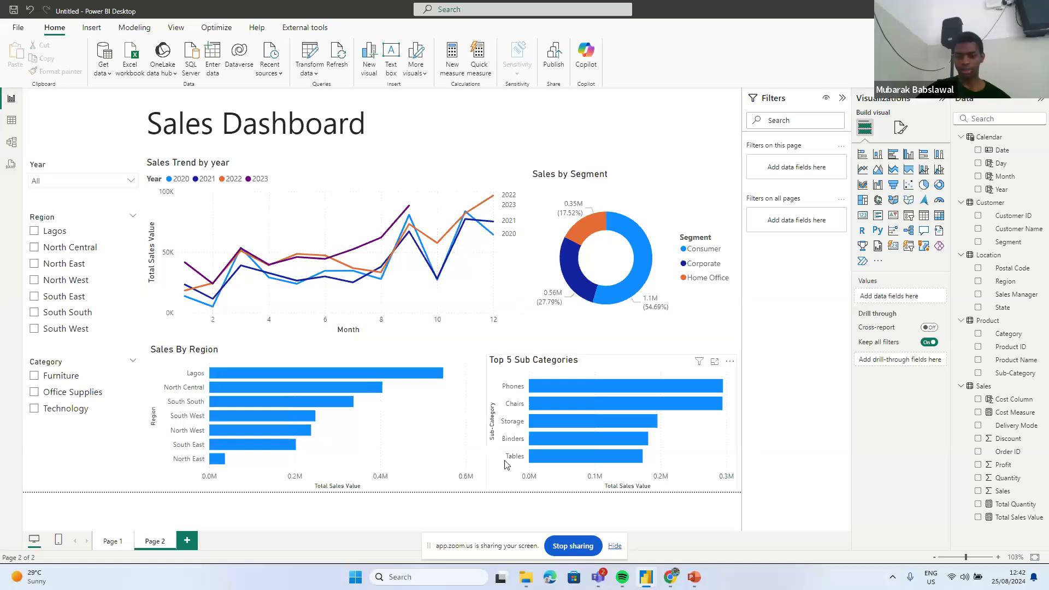
- Switch to the Zoom meeting in Chrome and check the newest chat messages and the participant list
mouse_move(670, 577)
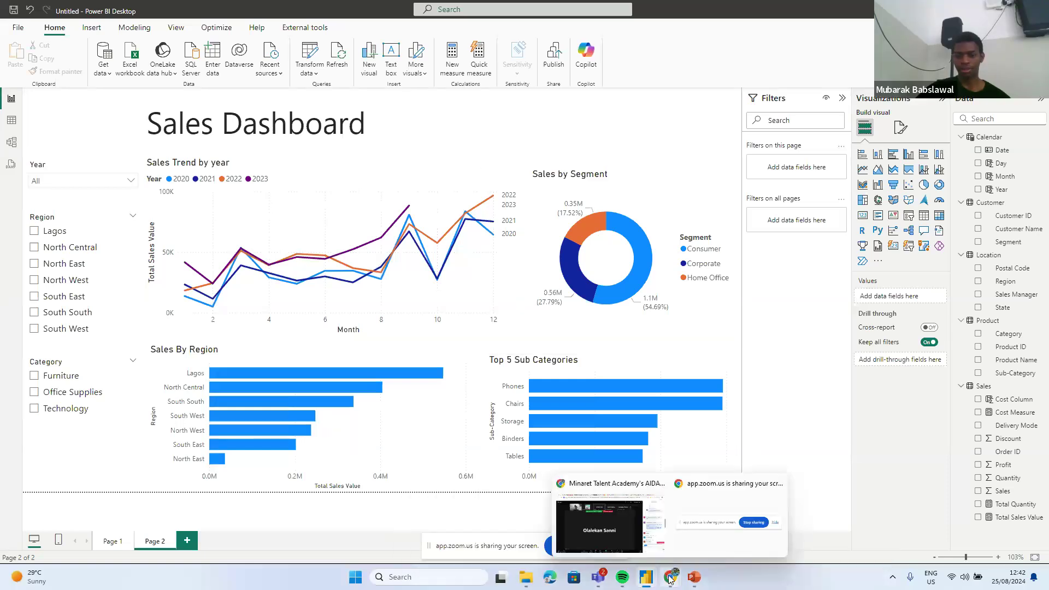
click(607, 531)
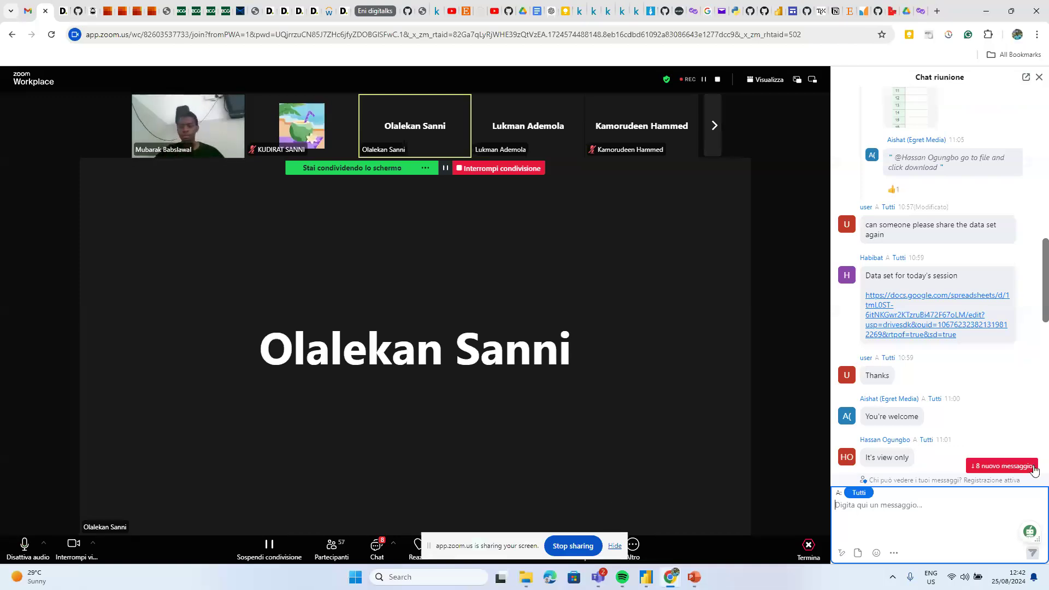
click(1015, 466)
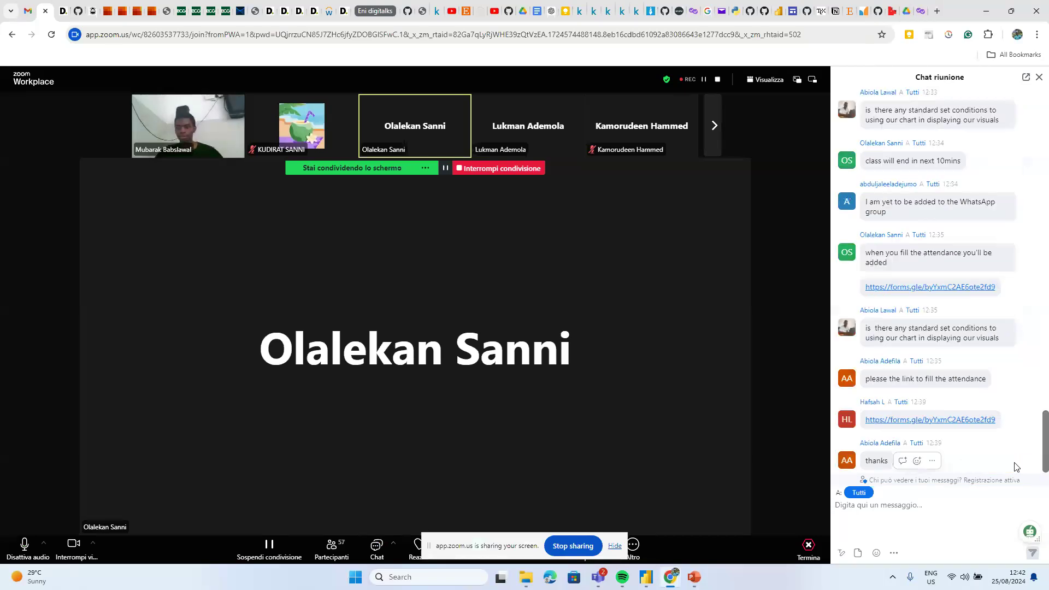
mouse_move(1004, 428)
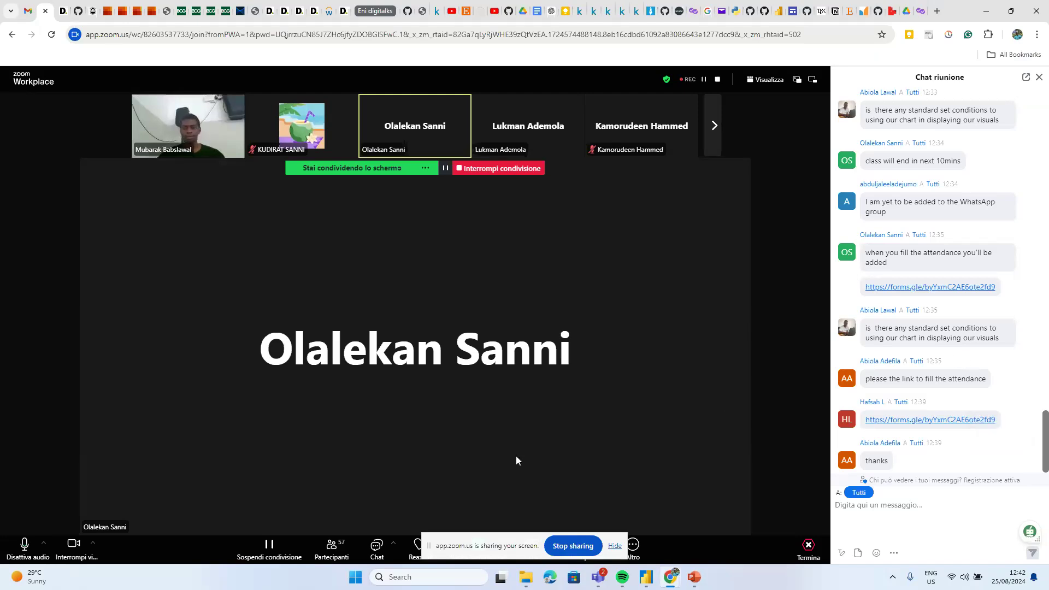
click(339, 553)
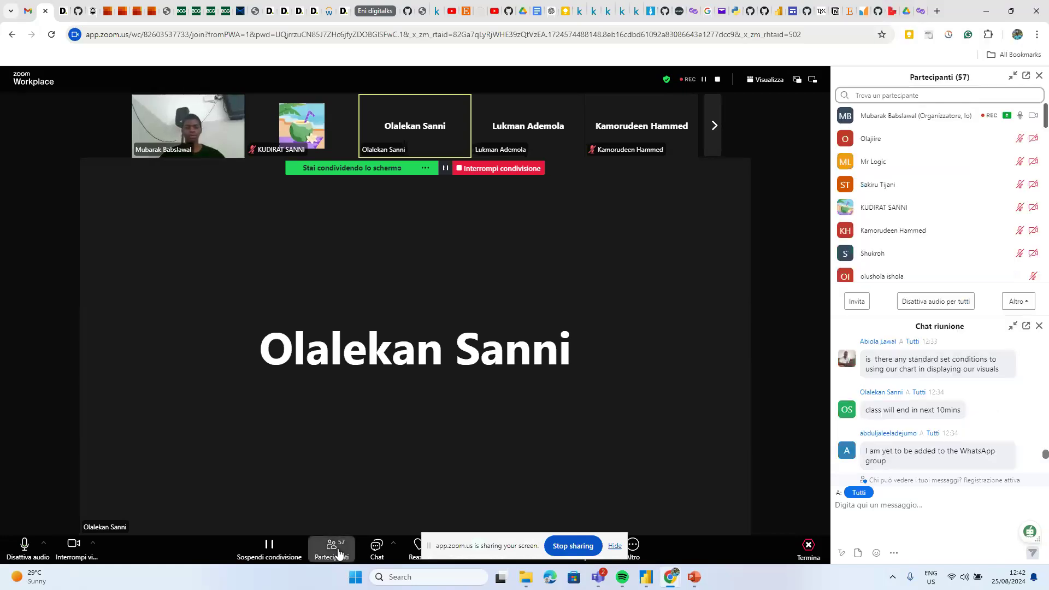
click(339, 554)
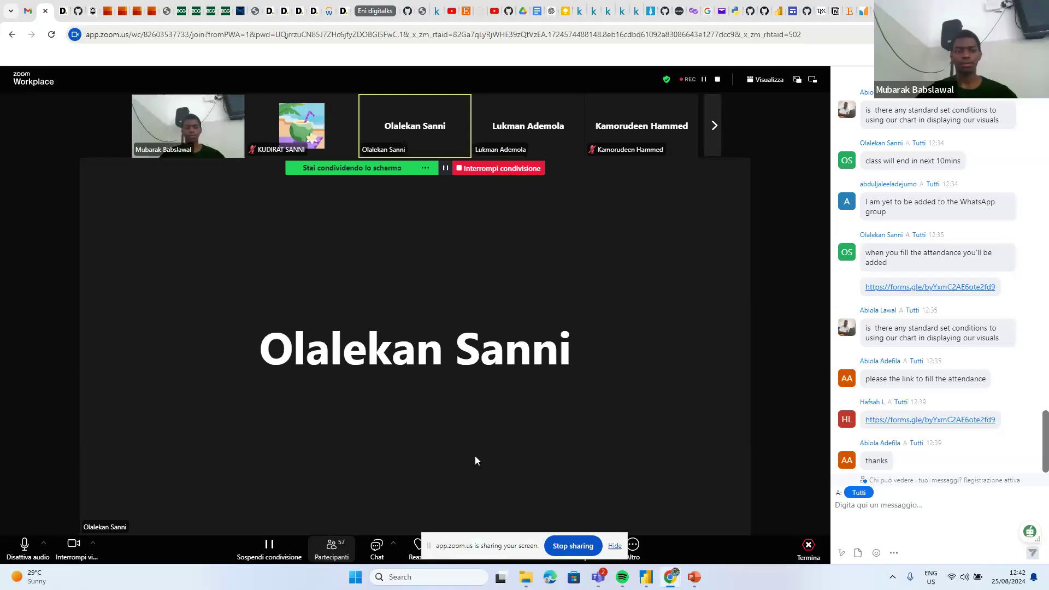
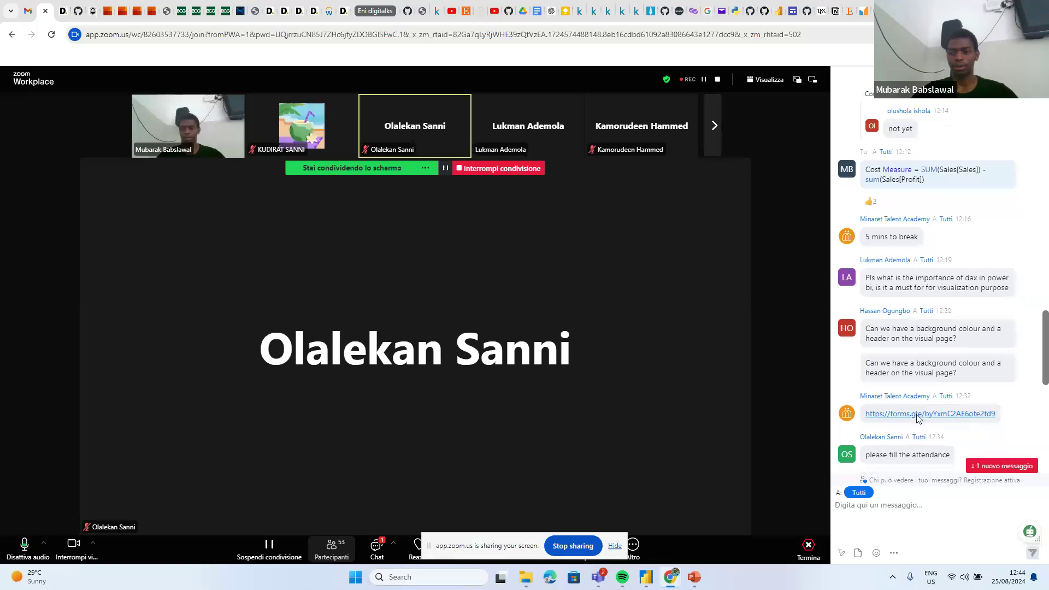
- Send the message "bravo.bi" to everyone in the meeting chat and review the surrounding chat messages
scroll(918, 418, down, 2)
scroll(917, 415, down, 7)
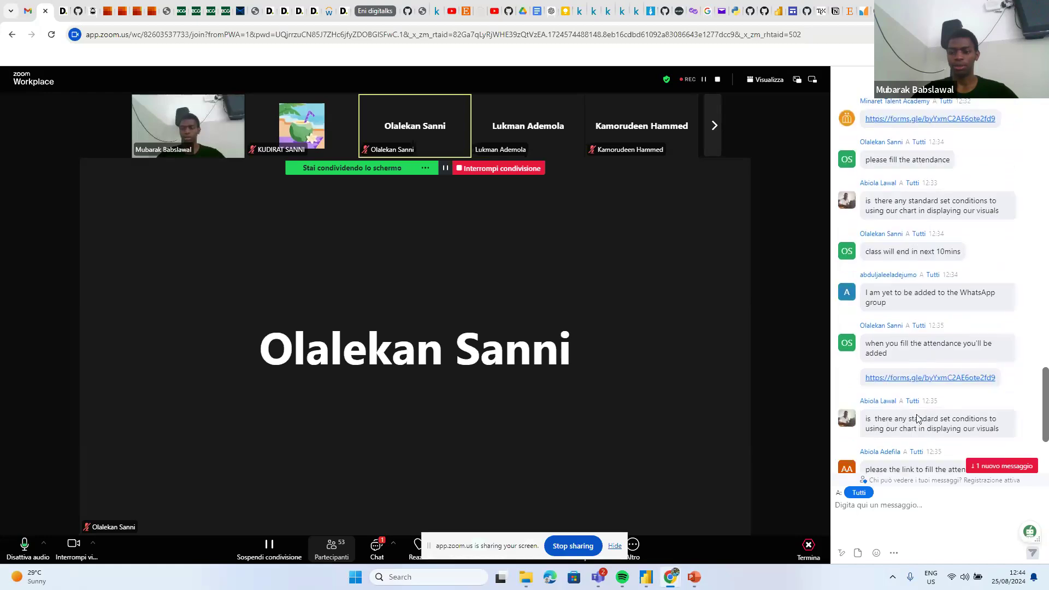
click(892, 506)
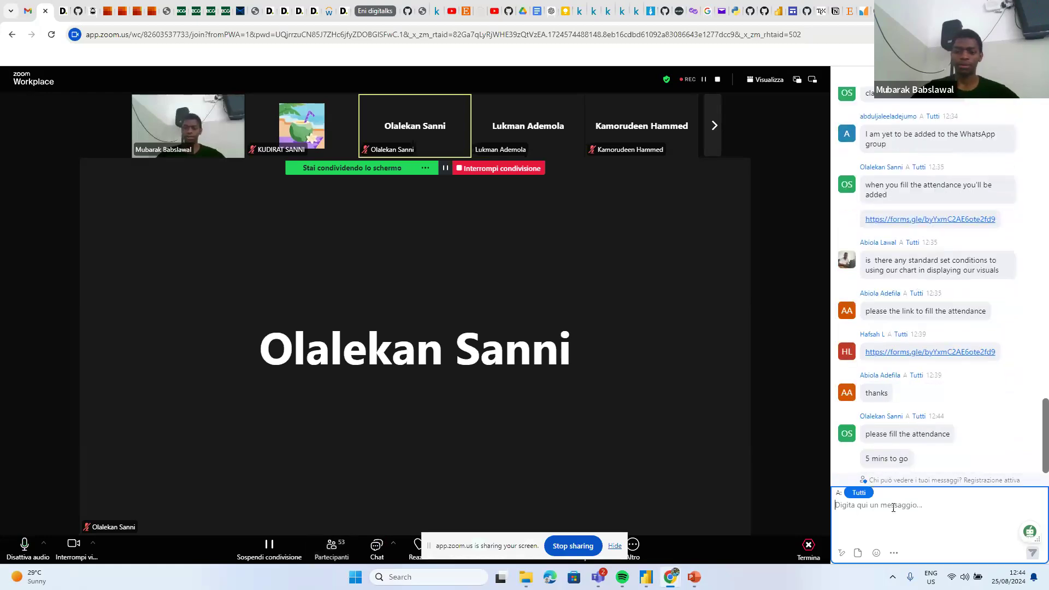
text(bravo.bi)
key(Return)
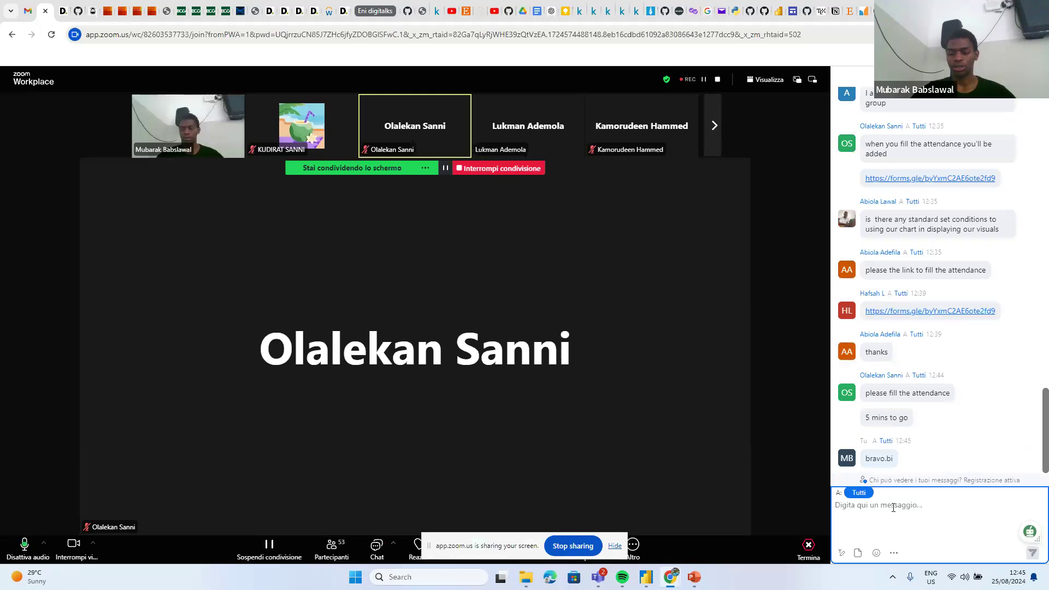
scroll(907, 469, up, 5)
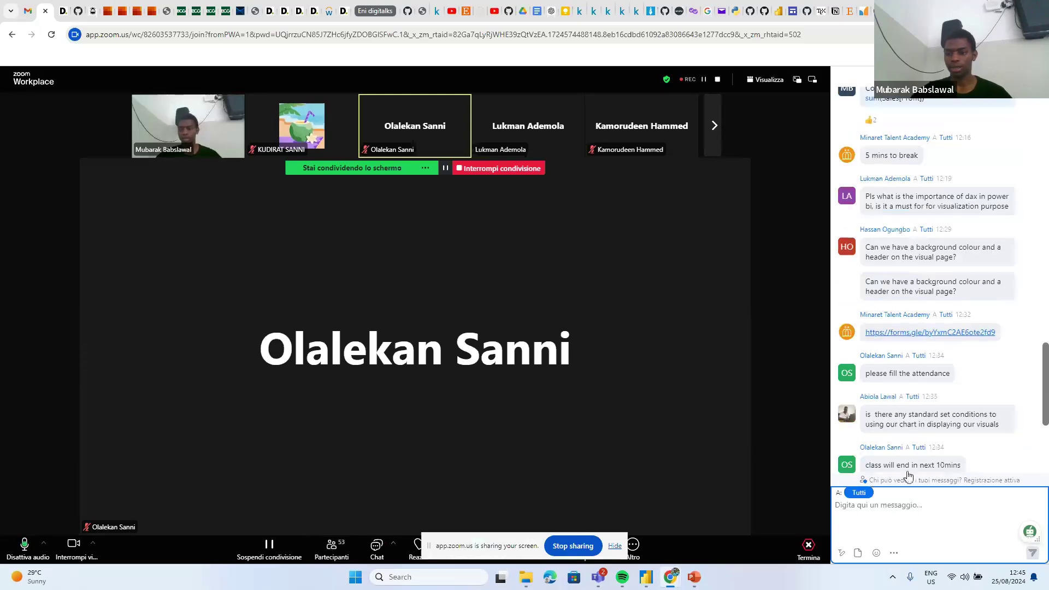
scroll(929, 448, down, 10)
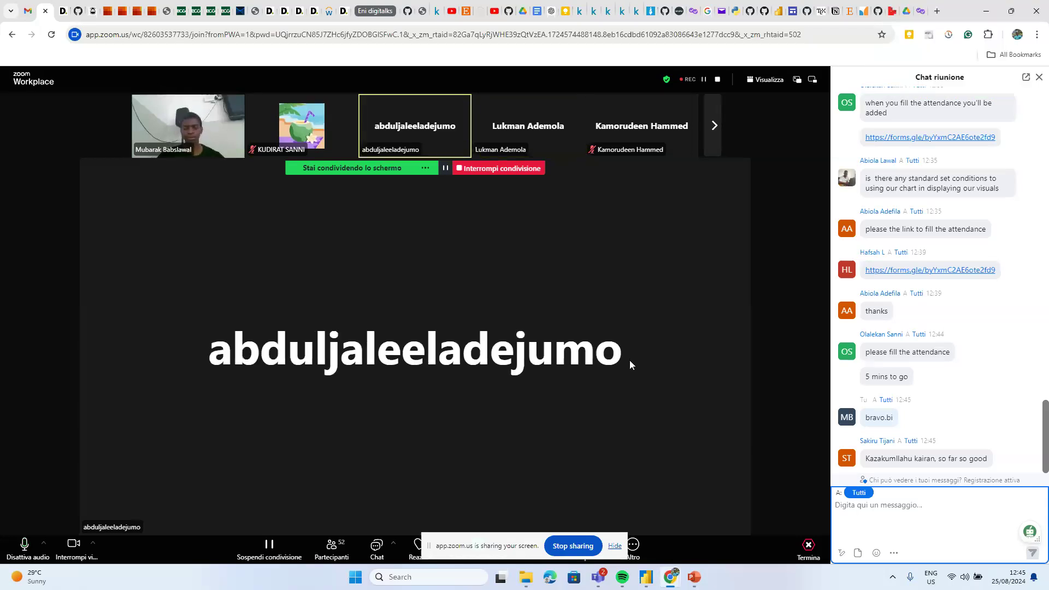
scroll(910, 394, up, 8)
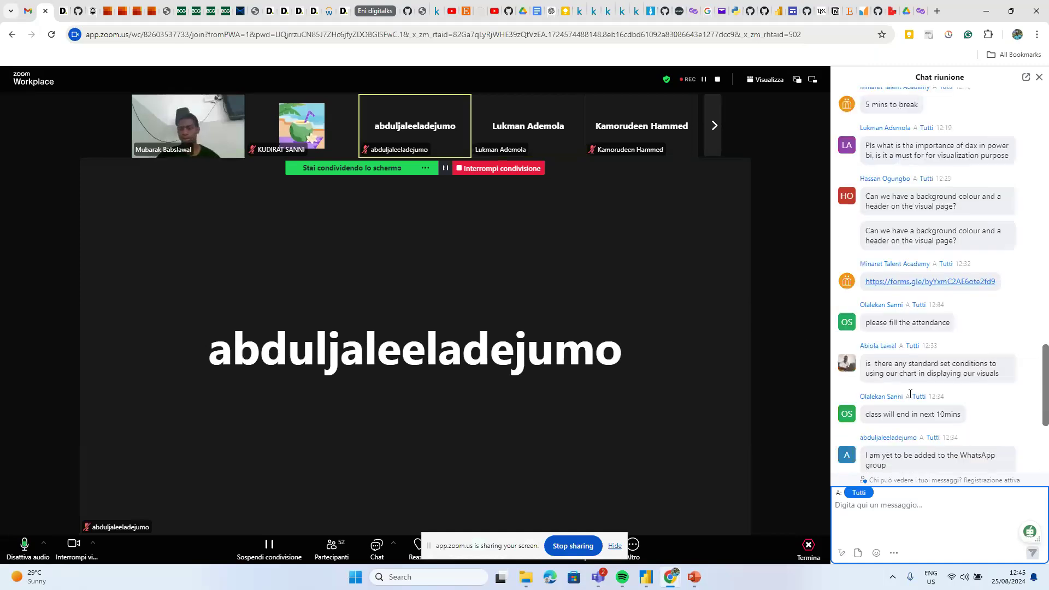
scroll(967, 423, down, 10)
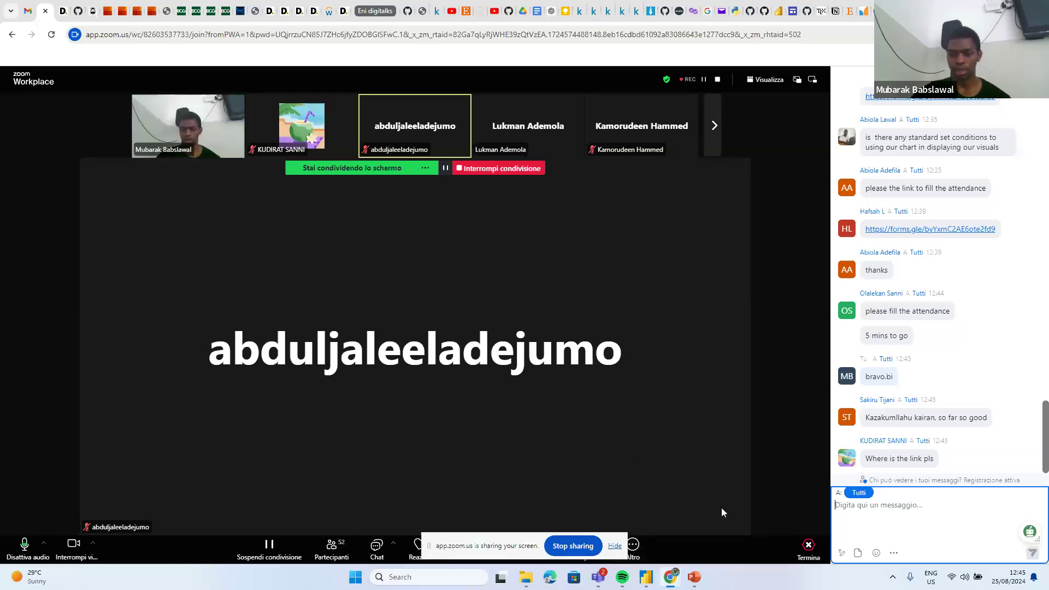
- Switch to the Power BI Desktop window with the Sales Dashboard report and show its installed external tools
mouse_move(647, 583)
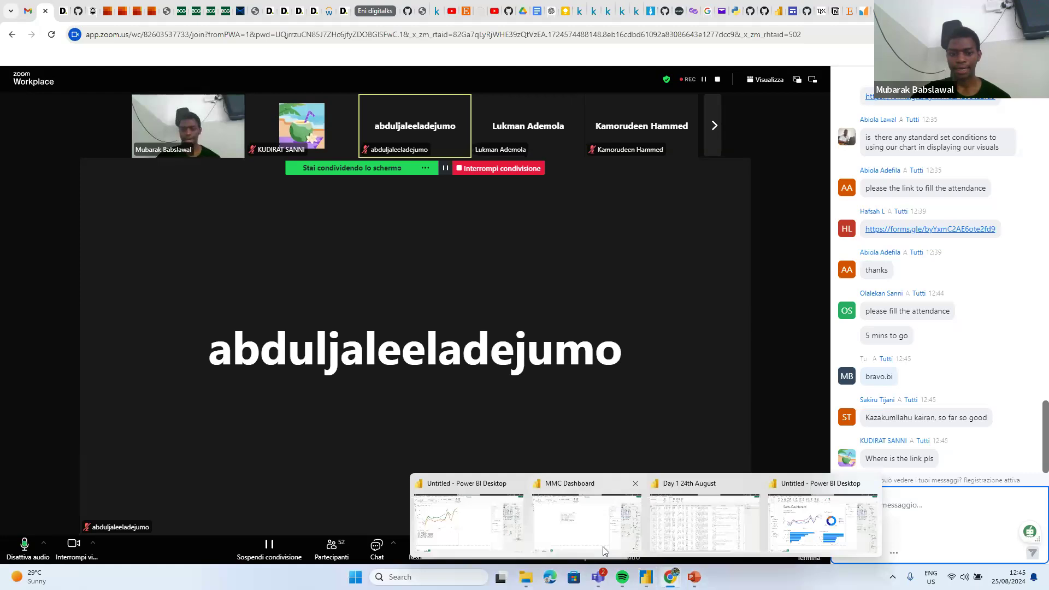
mouse_move(446, 511)
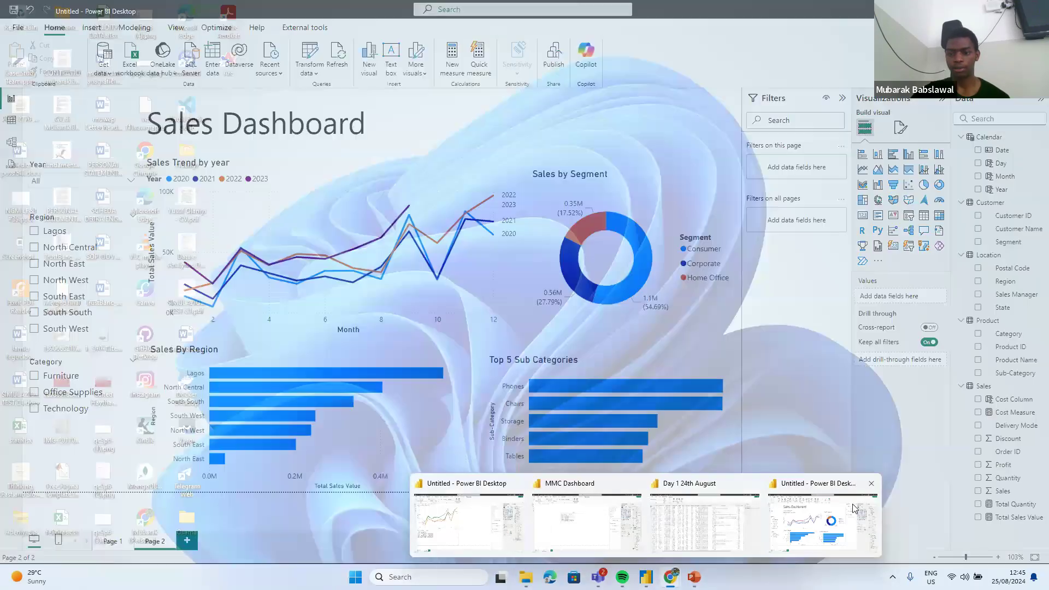
click(871, 513)
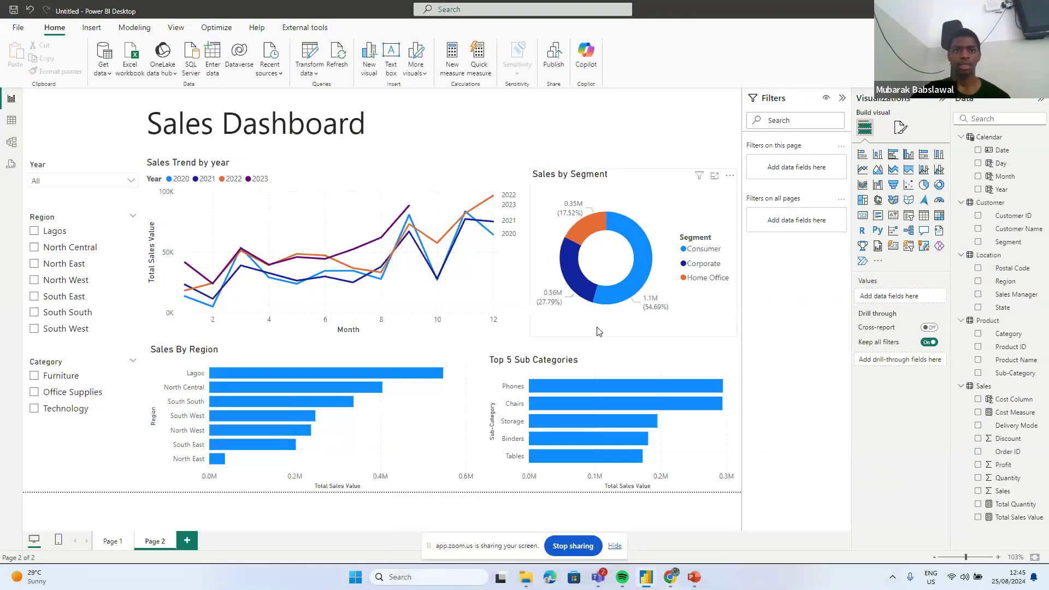
click(304, 30)
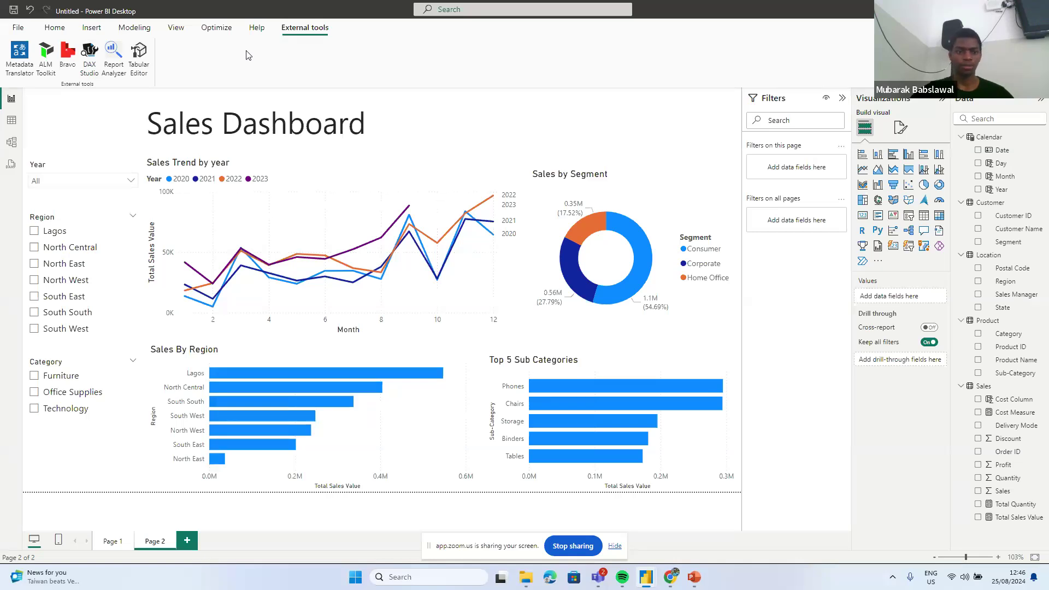
- Switch back to the Zoom meeting in Chrome
key(alt+Tab)
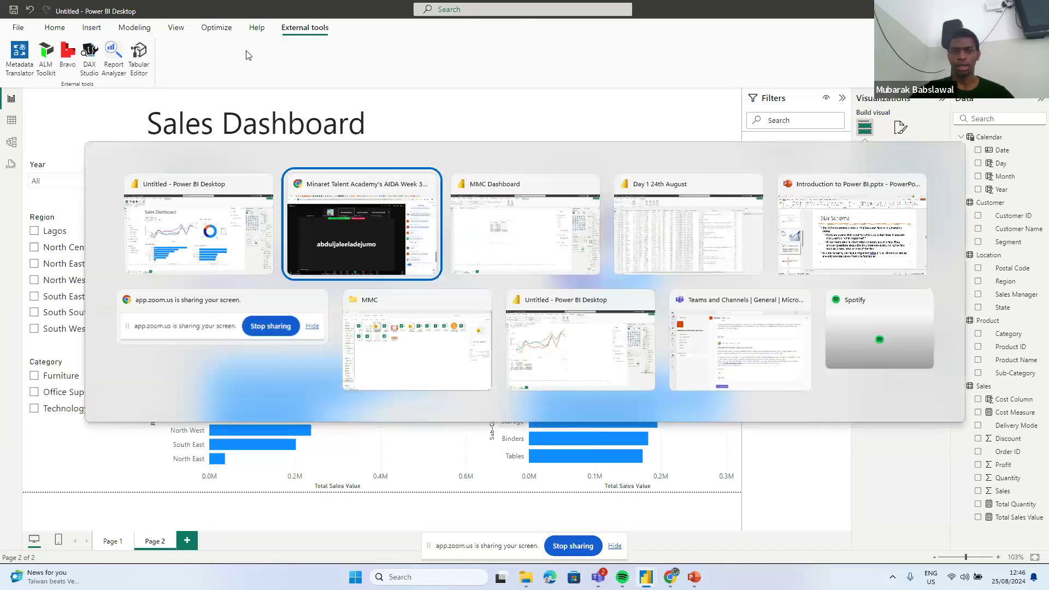